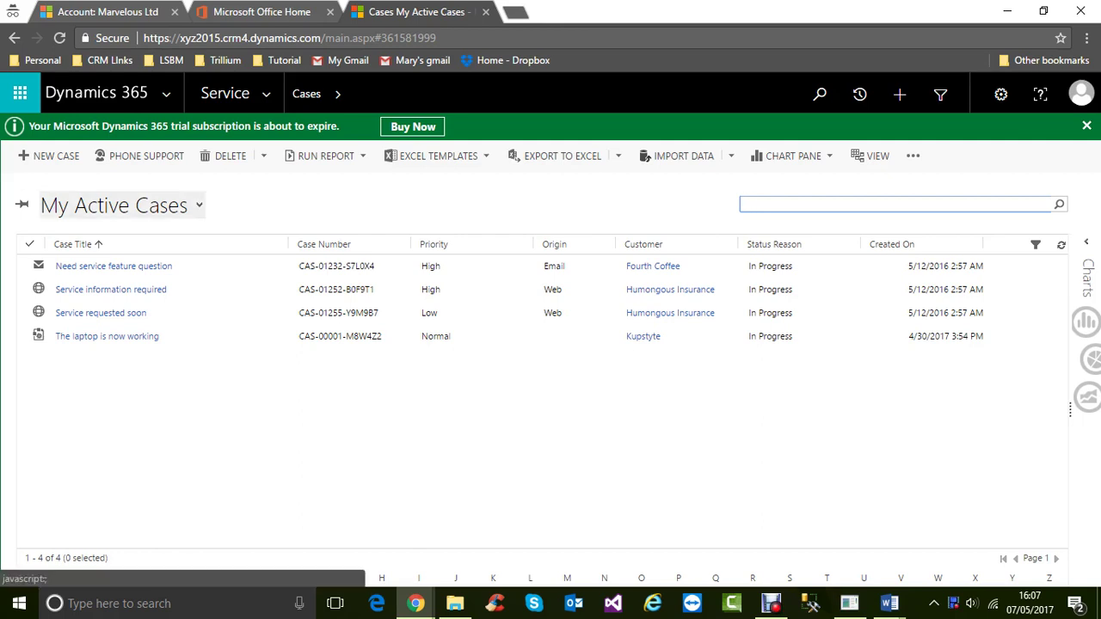
- Switch the case list to the All Cases view and review the listed cases, including their origins
left_click(198, 206)
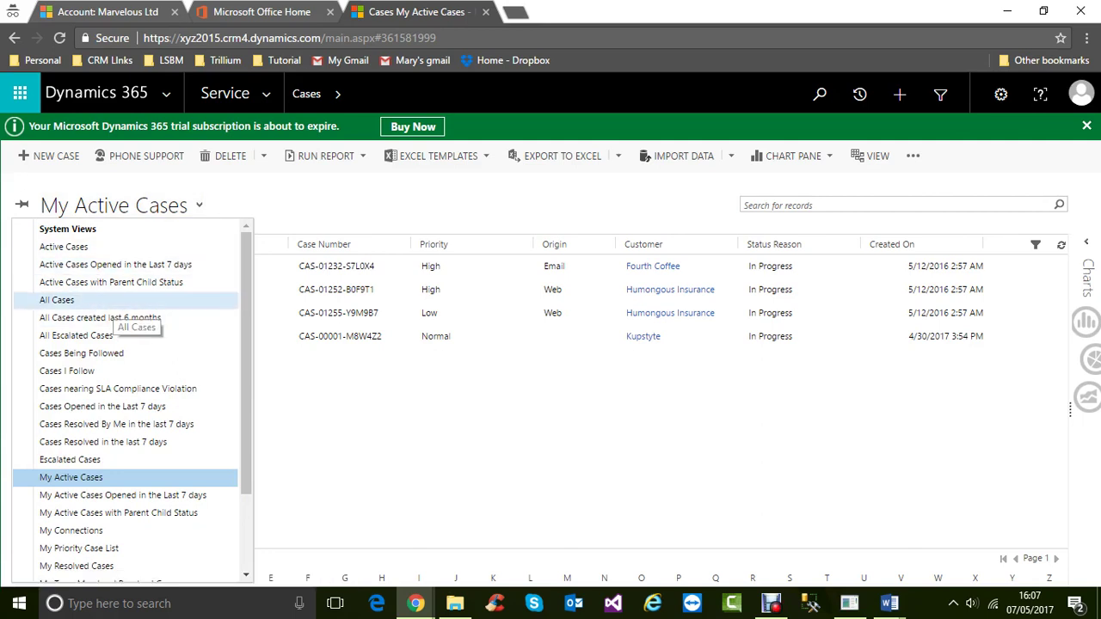
left_click(116, 300)
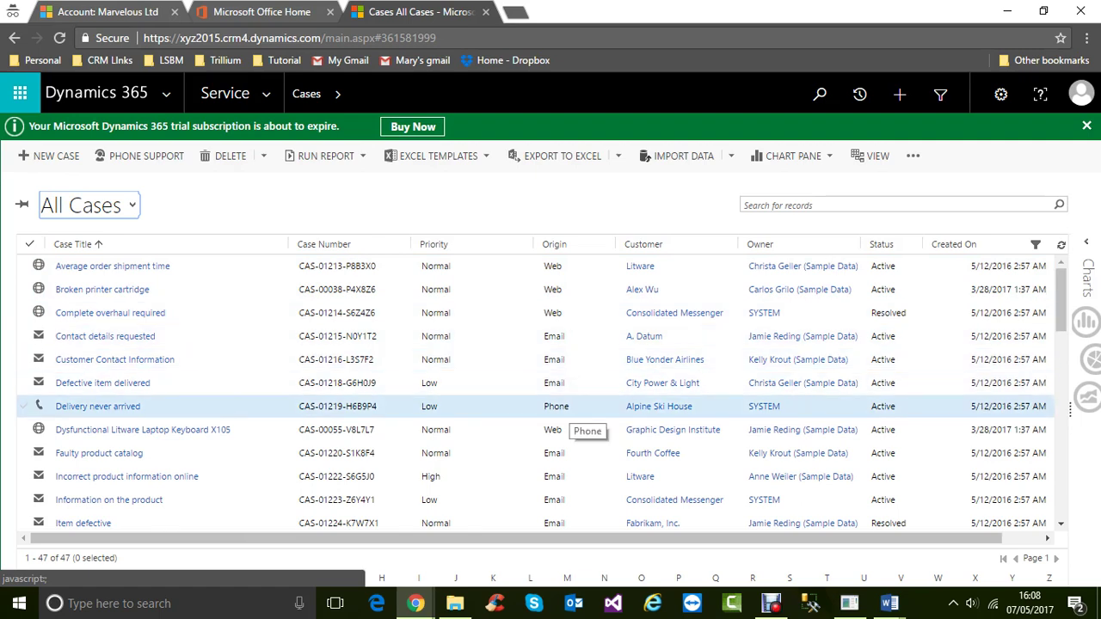
scroll(560, 404, "down", 5)
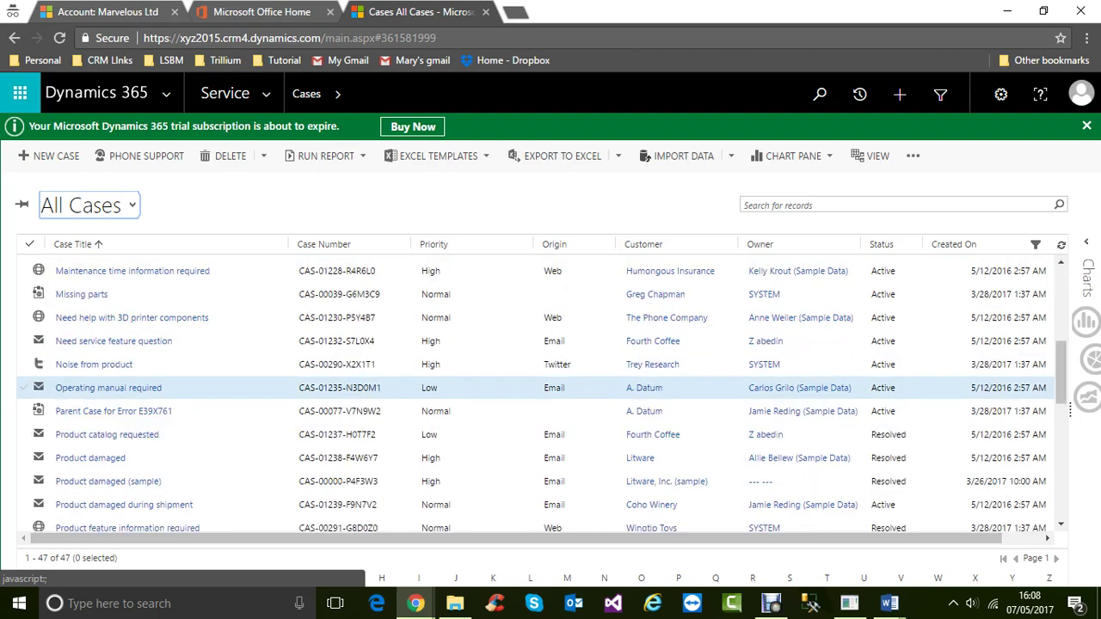
scroll(559, 383, "down", 5)
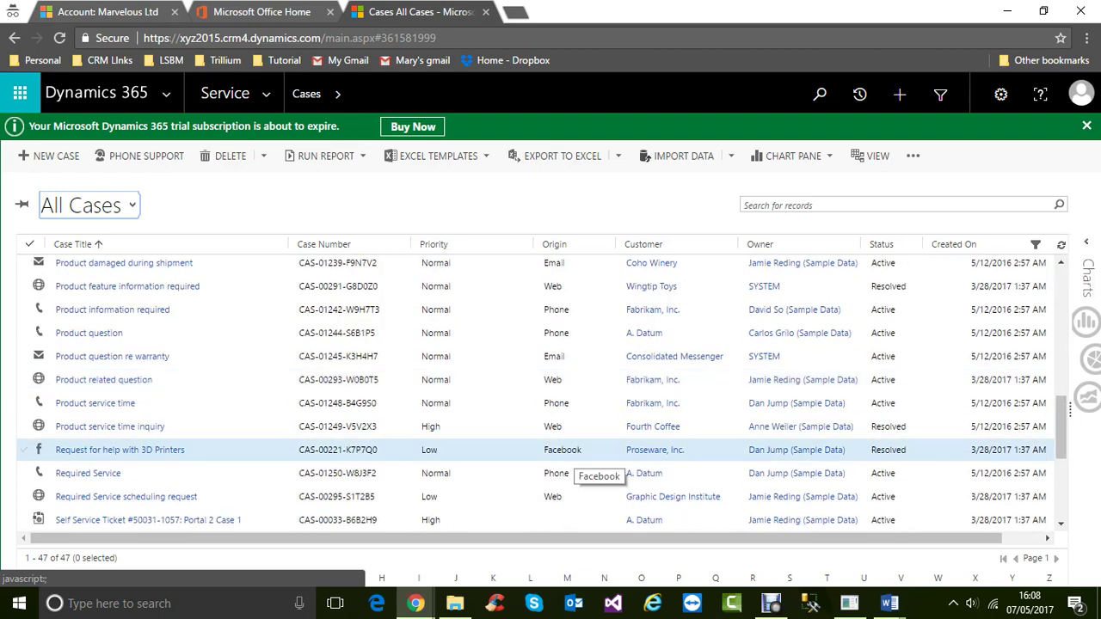
scroll(559, 465, "down", 3)
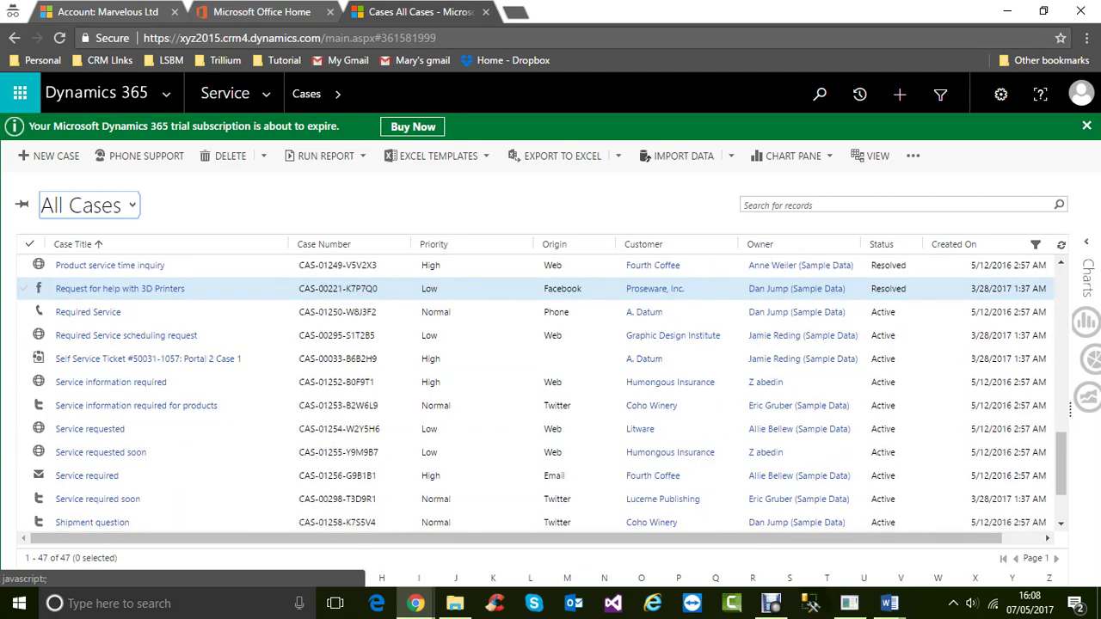
scroll(560, 439, "down", 1)
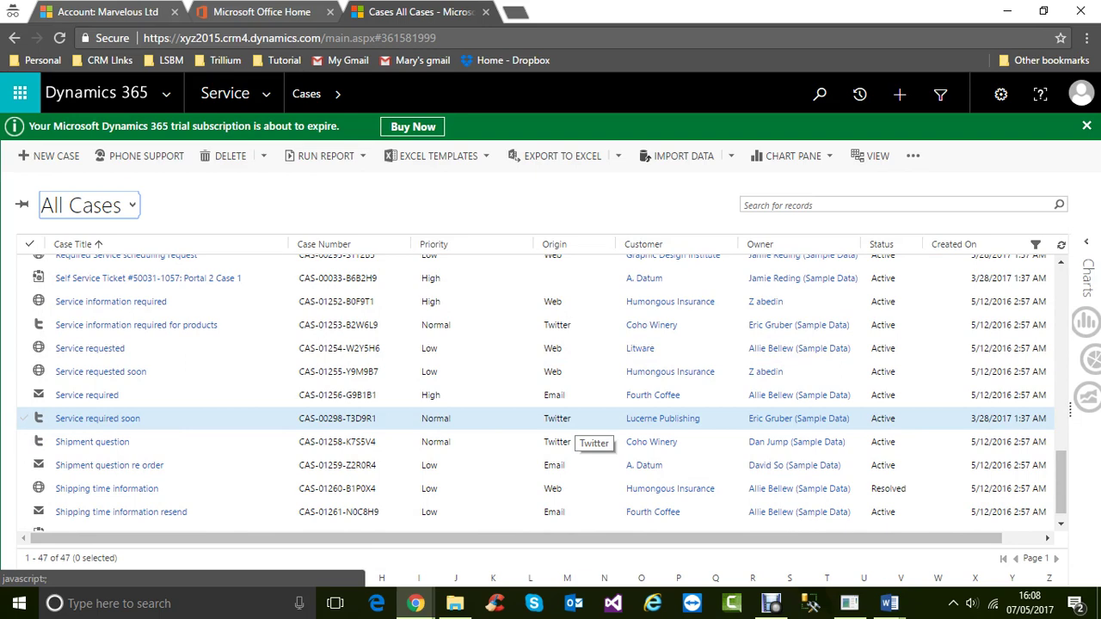
scroll(559, 439, "up", 8)
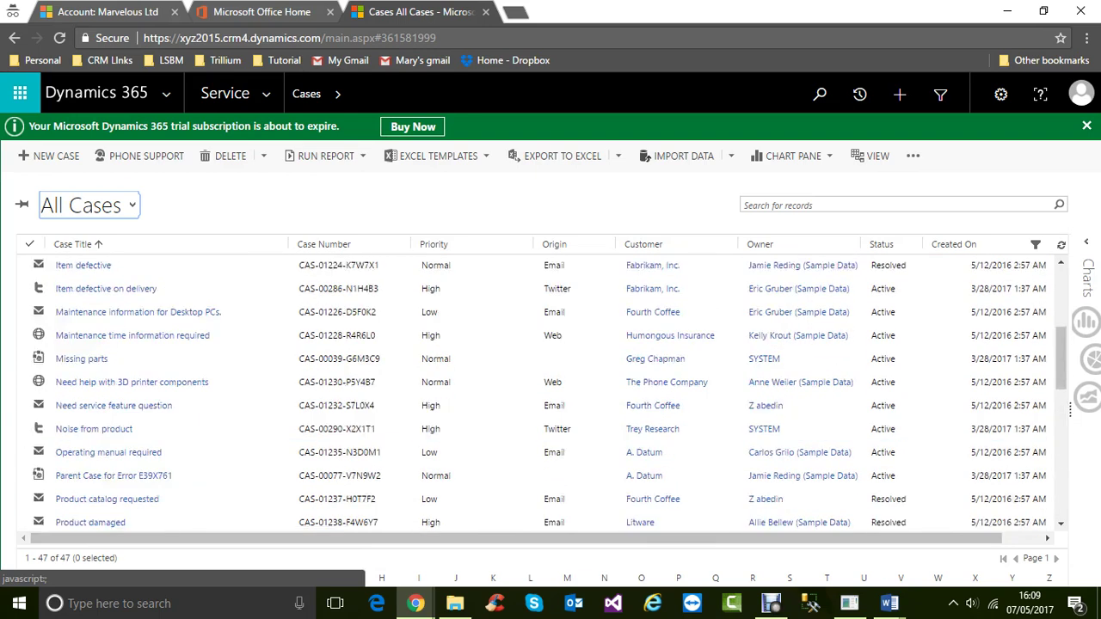
scroll(559, 430, "up", 3)
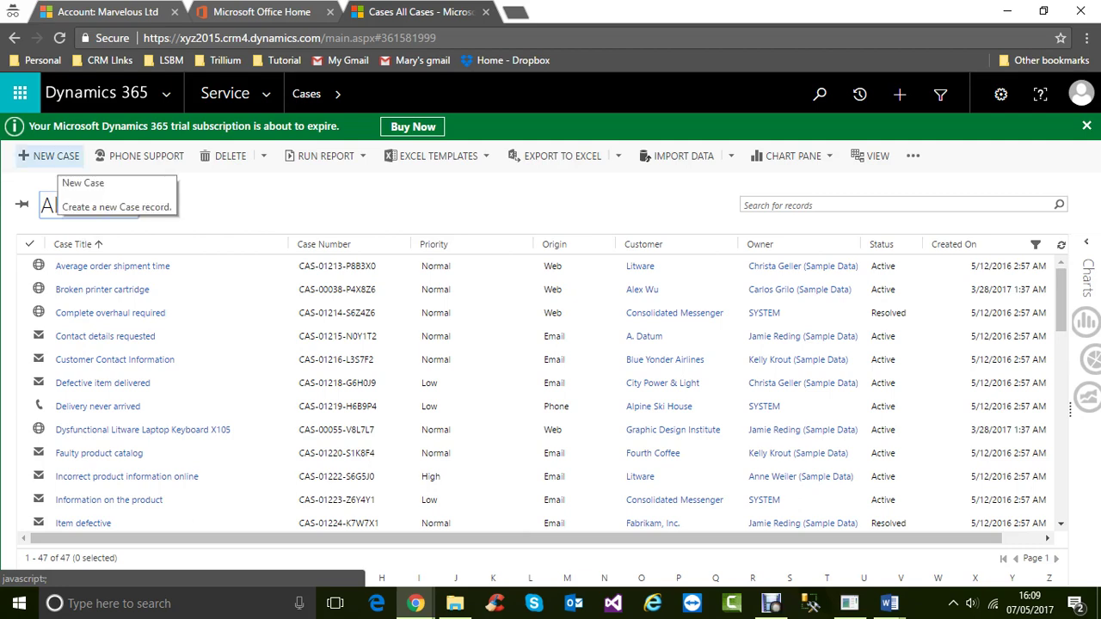
- Start a new case record and title it "The CRM is not opening"
left_click(52, 155)
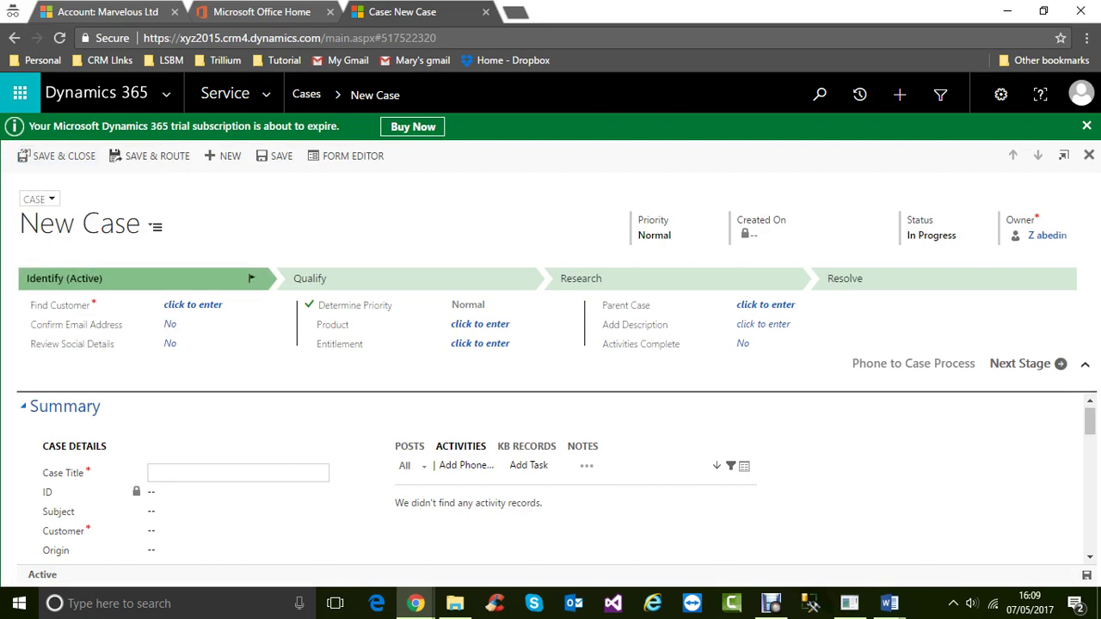
scroll(172, 474, "down", 2)
scroll(172, 473, "up", 2)
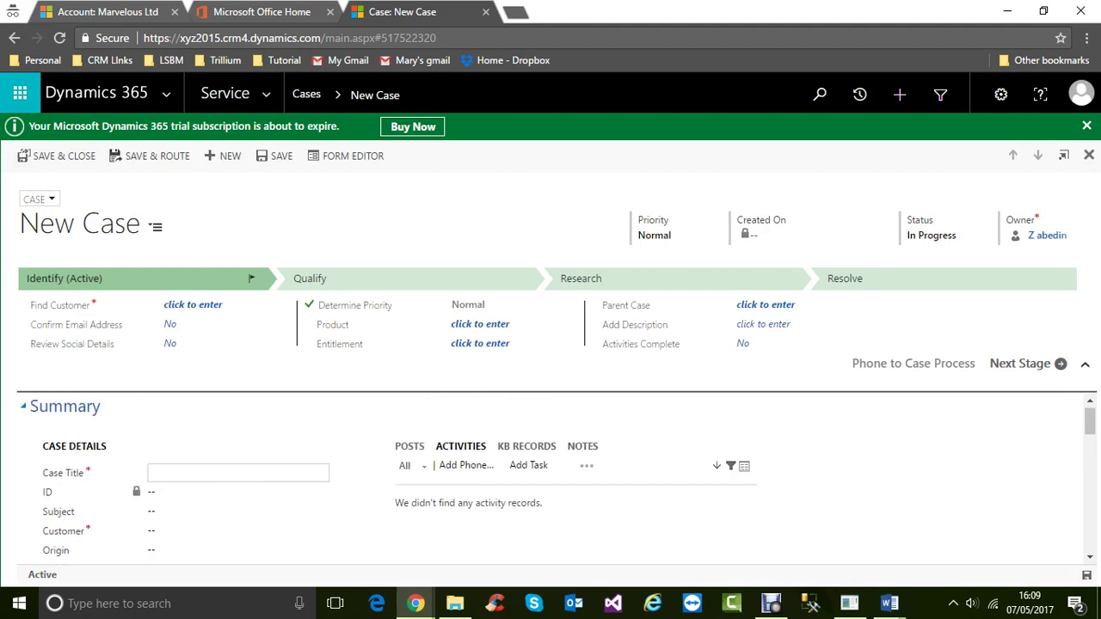
type("The CRM is not opening")
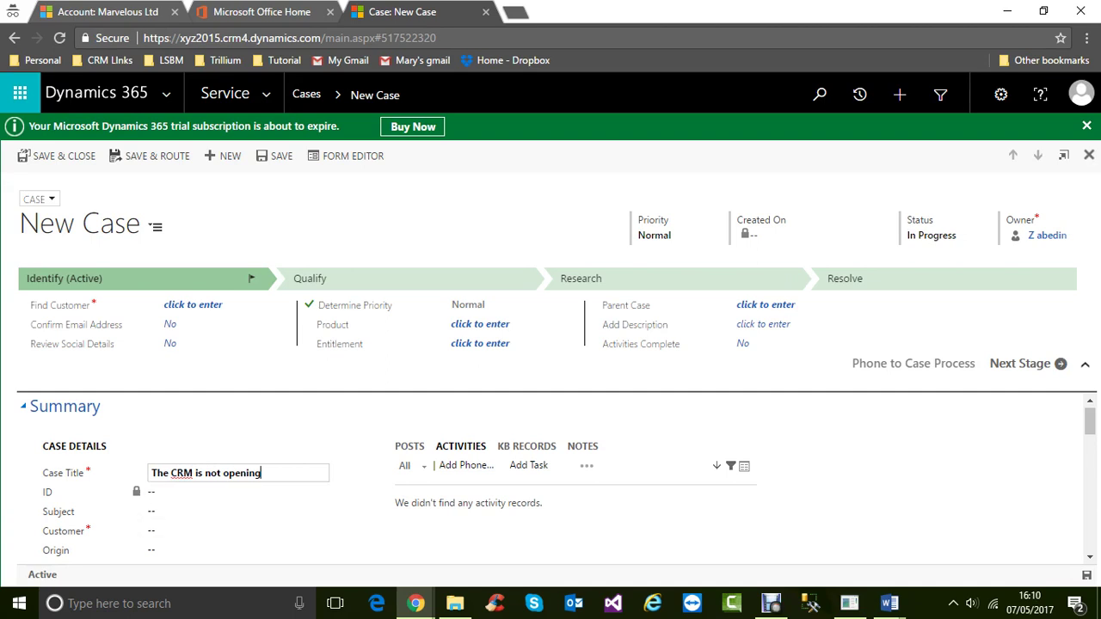
- Set the new case's subject to Query
scroll(563, 479, "down", 2)
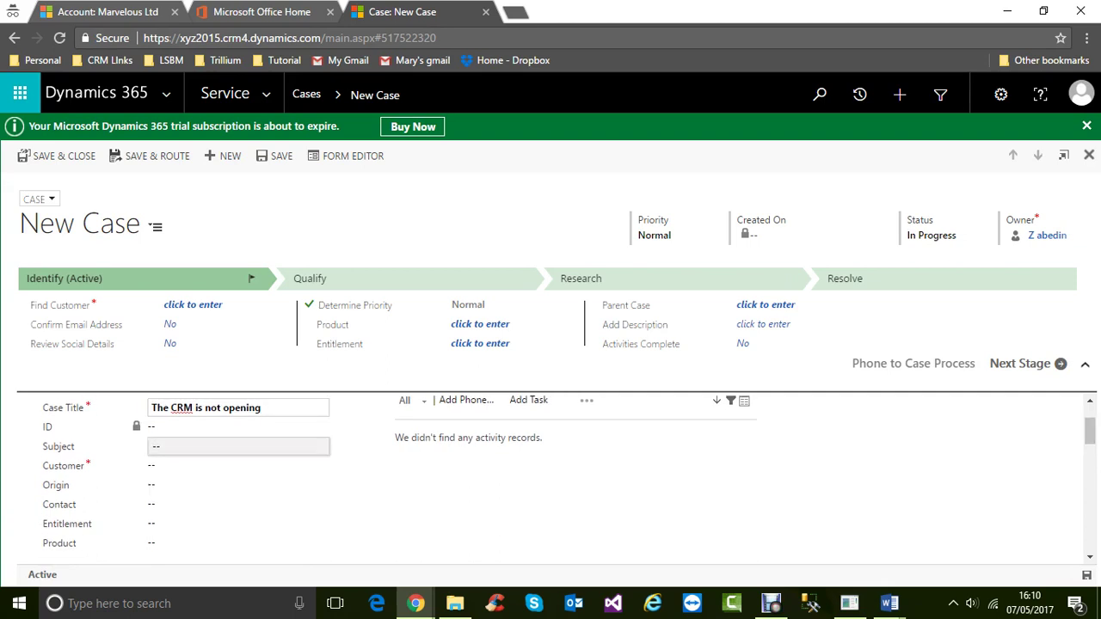
left_click(239, 447)
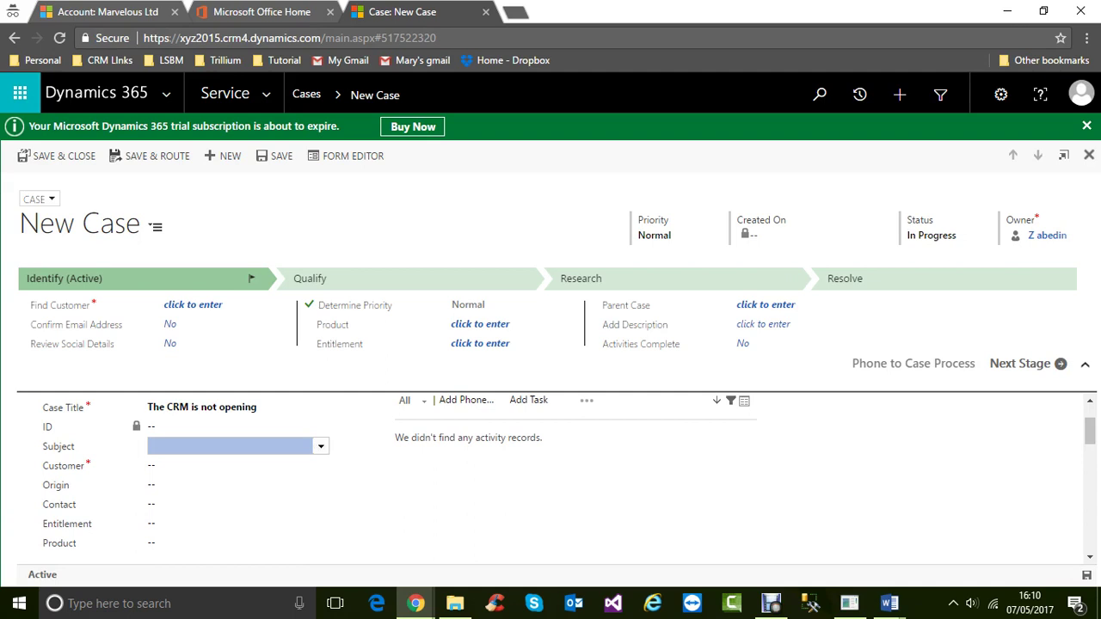
left_click(321, 446)
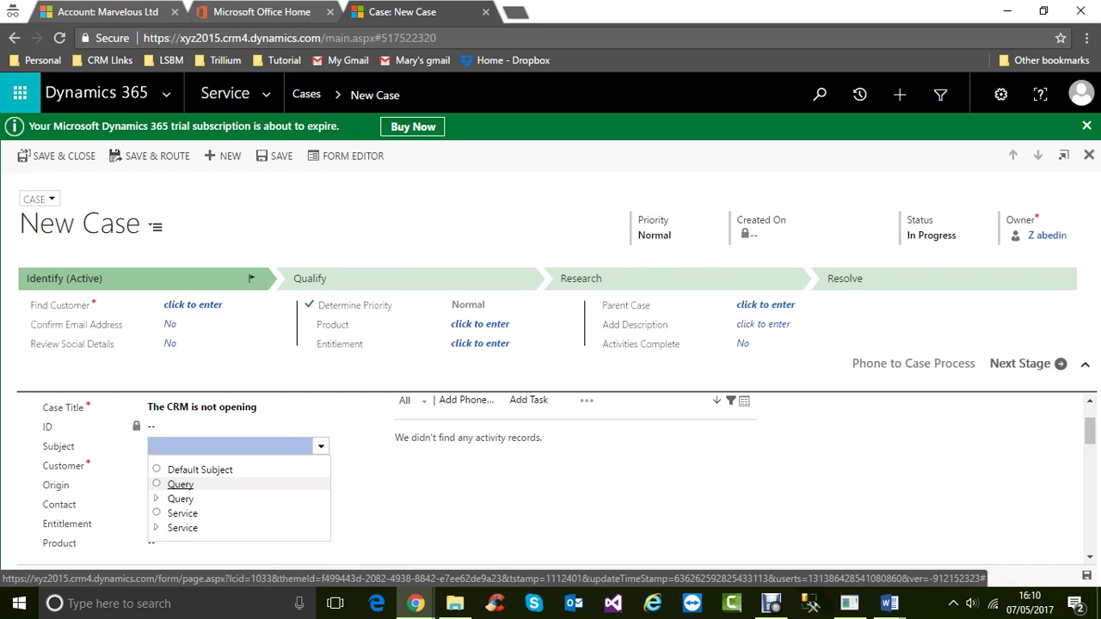
left_click(180, 484)
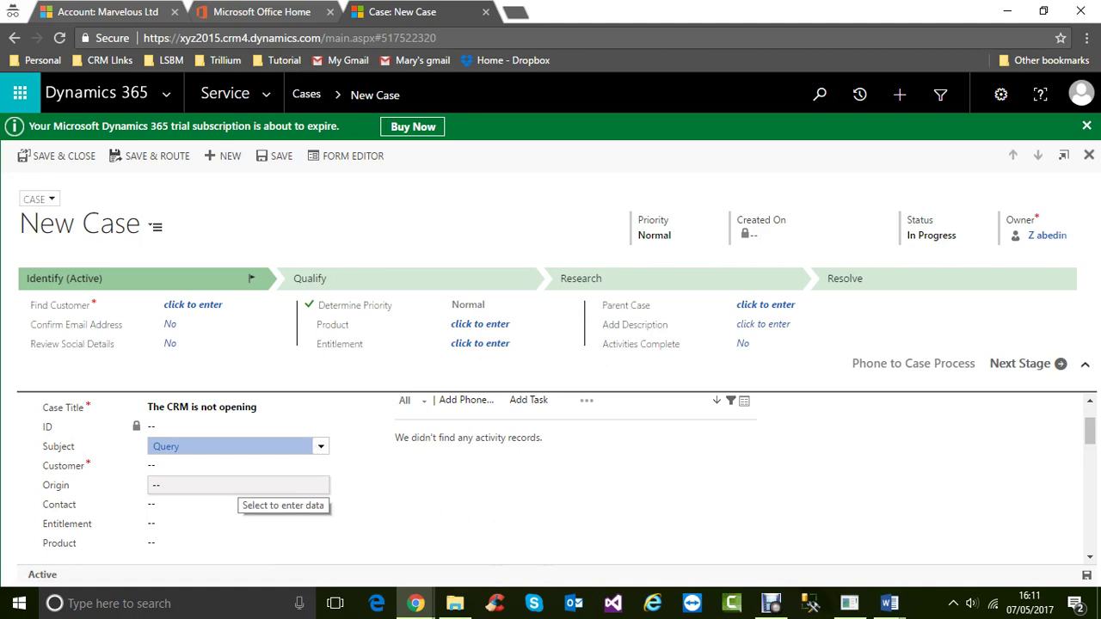
left_click(321, 446)
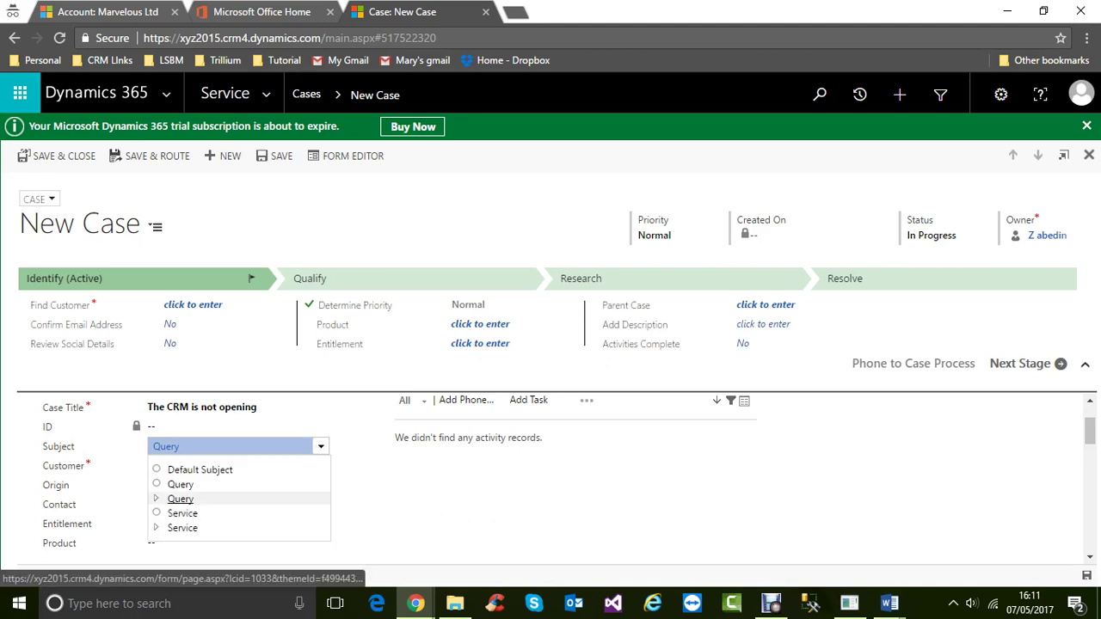
left_click(181, 499)
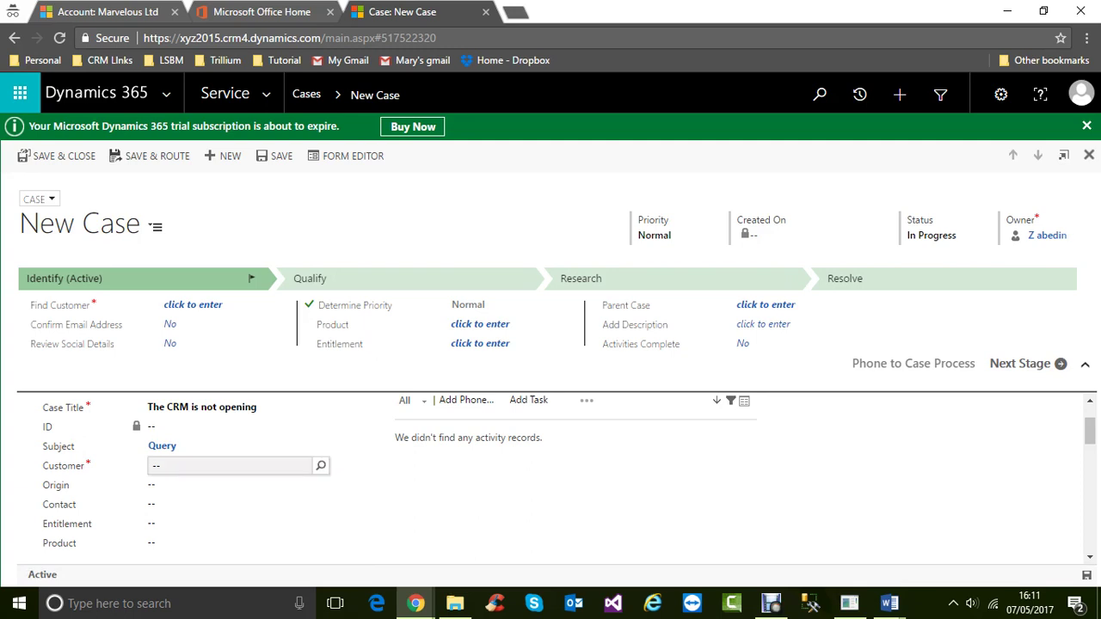
left_click(321, 465)
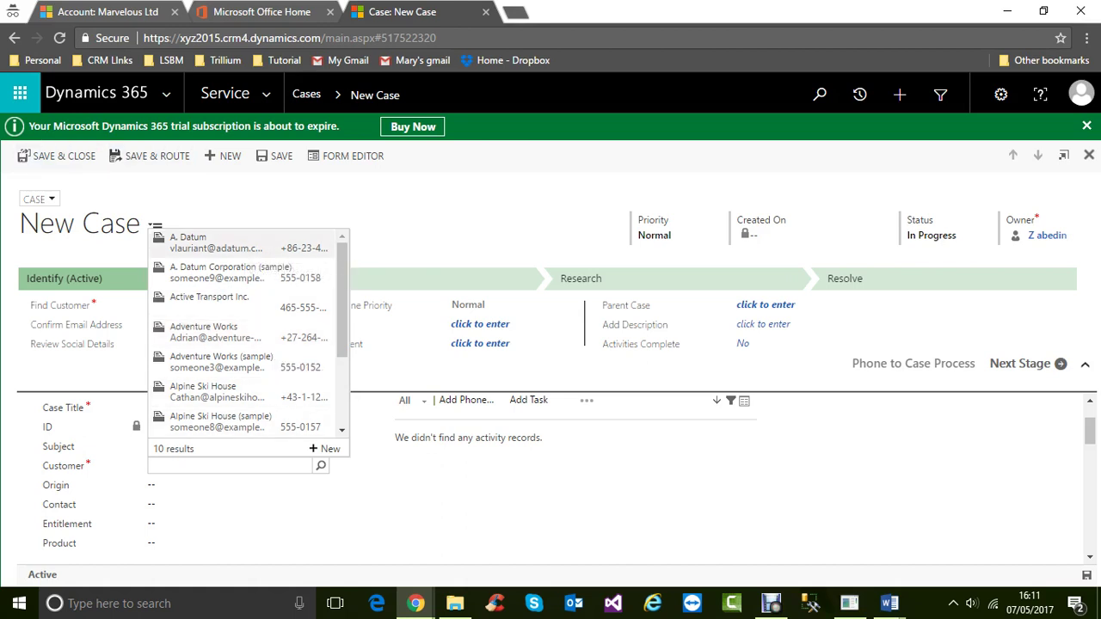
scroll(249, 413, "down", 3)
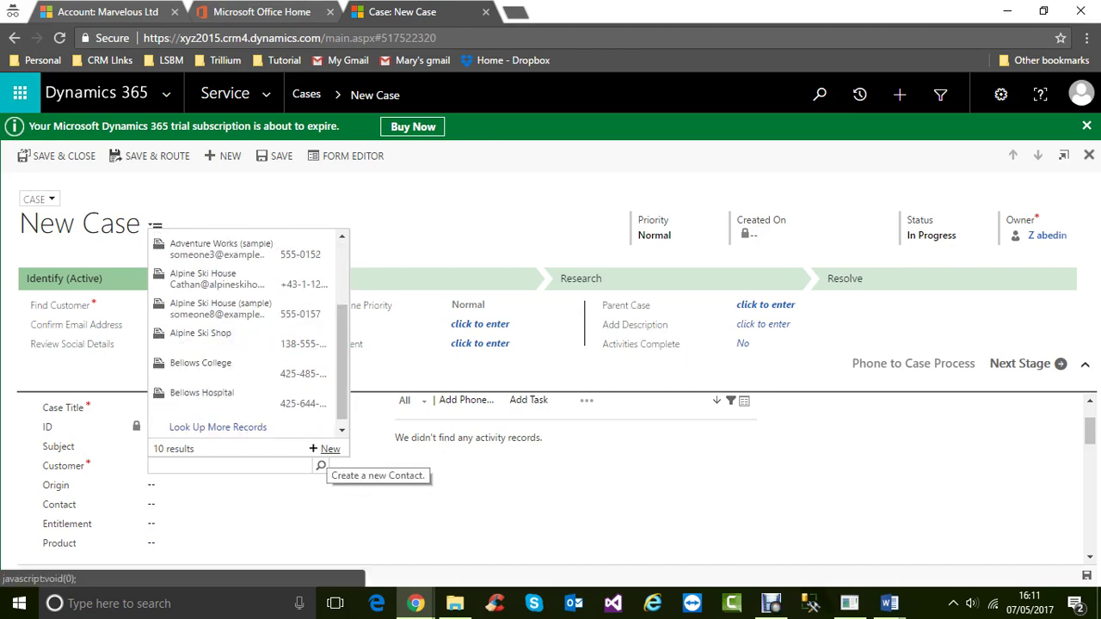
key("Escape")
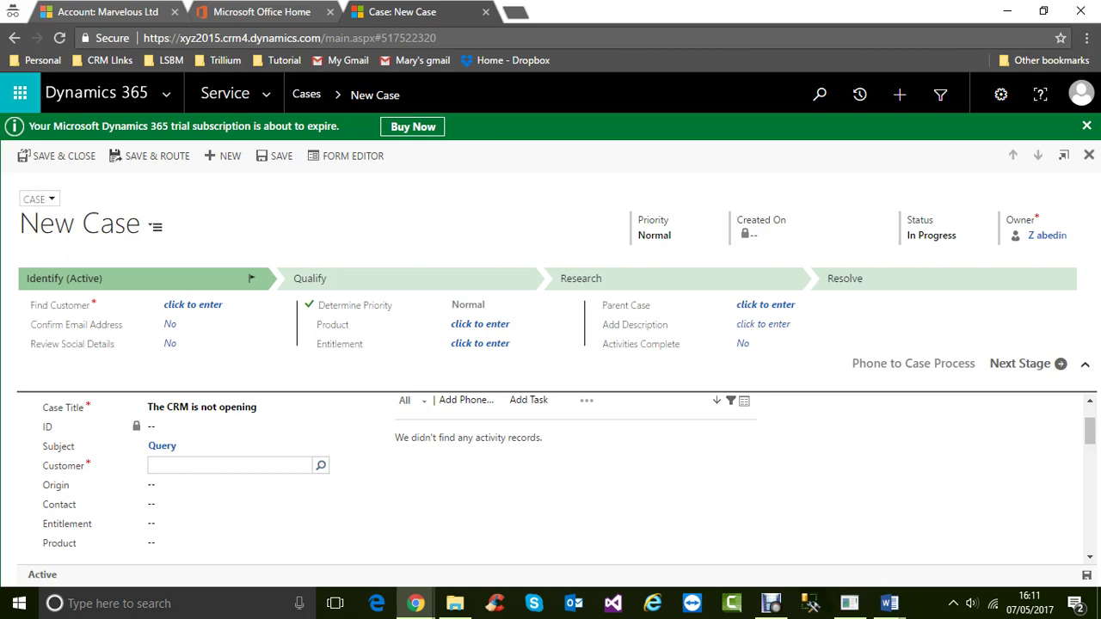
left_click(320, 466)
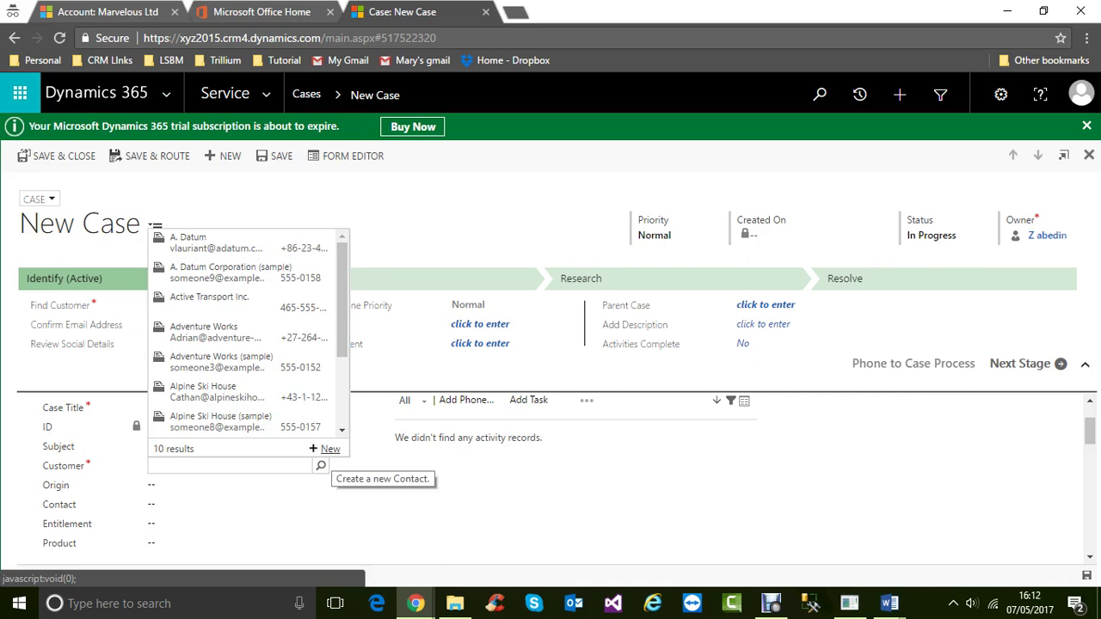
left_click(328, 449)
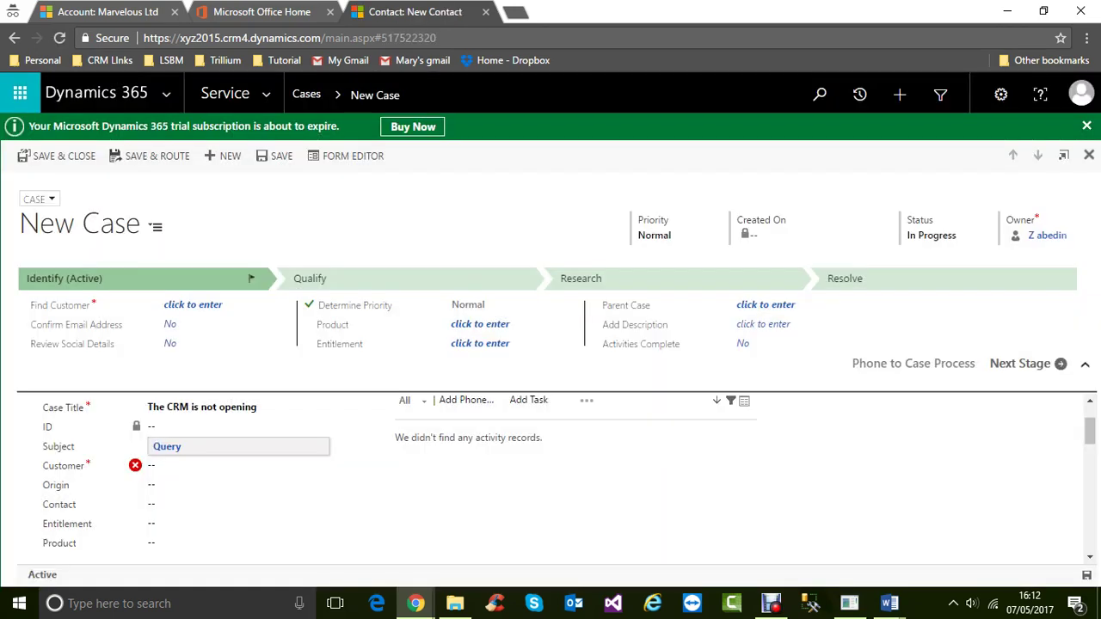
- Open the full record lookup for the case's Customer field to see more records than the suggestions
left_click(232, 466)
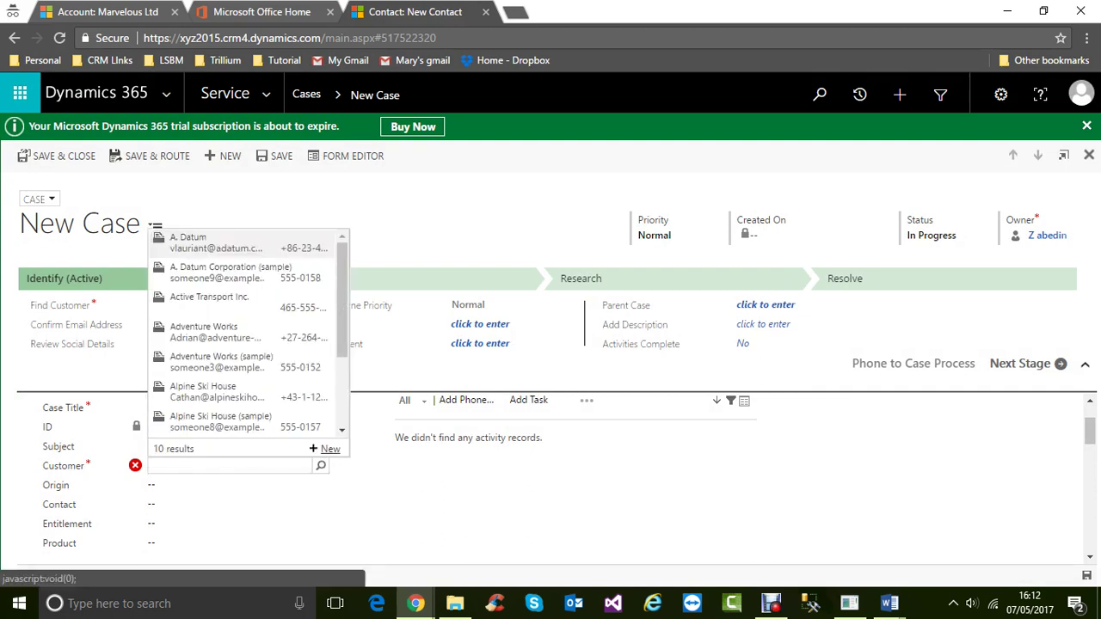
scroll(250, 361, "down", 3)
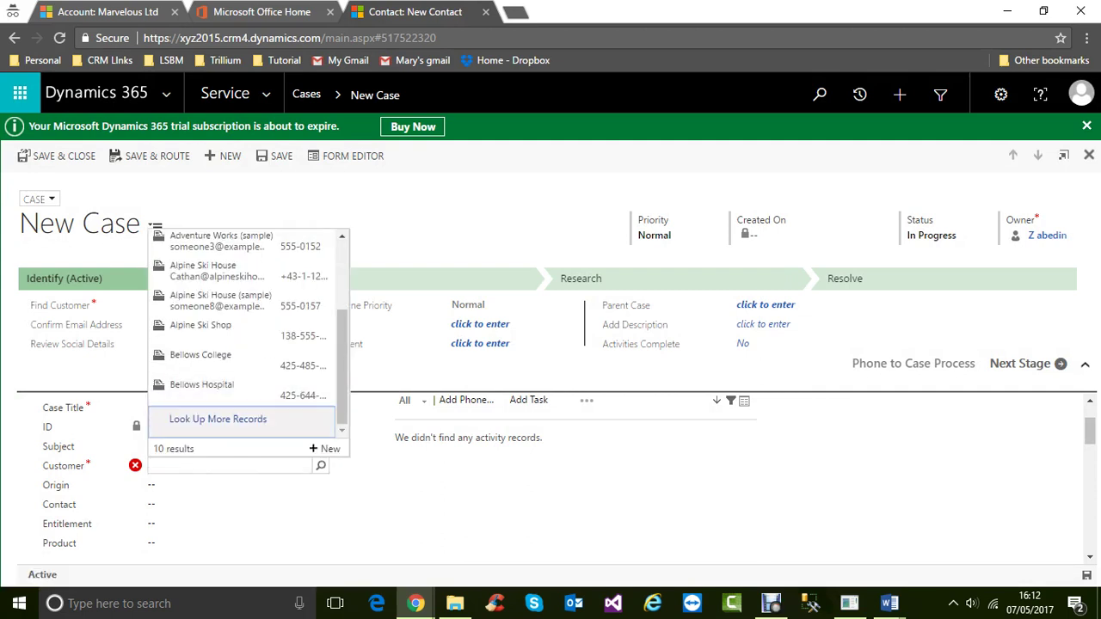
left_click(331, 449)
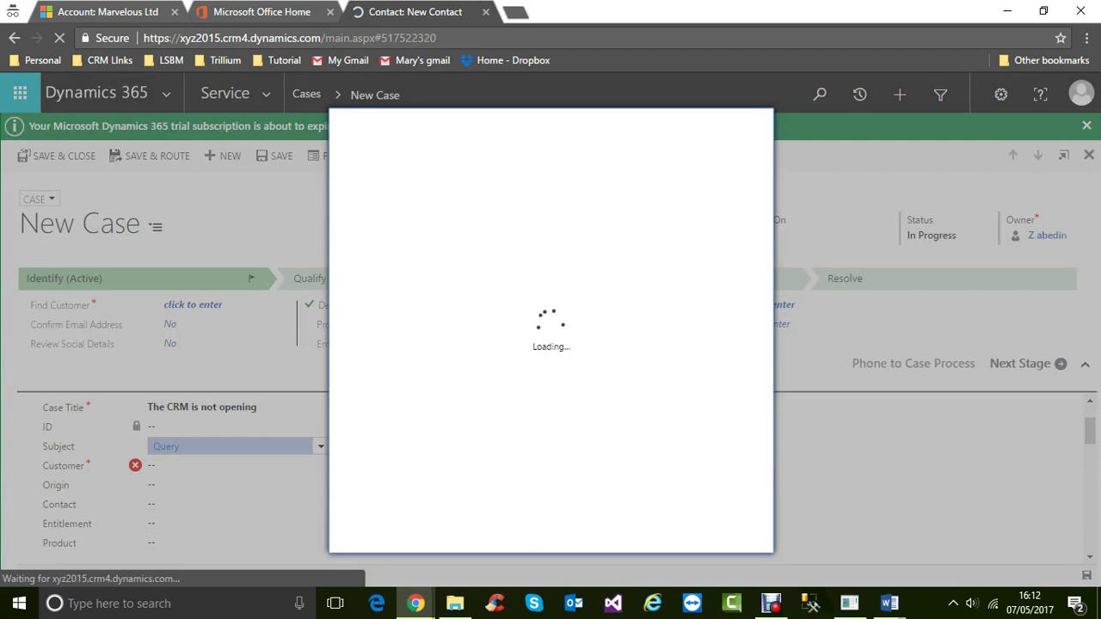
- Review the Account and Contact record types offered for the customer lookup, keeping Account as the type
left_click(499, 191)
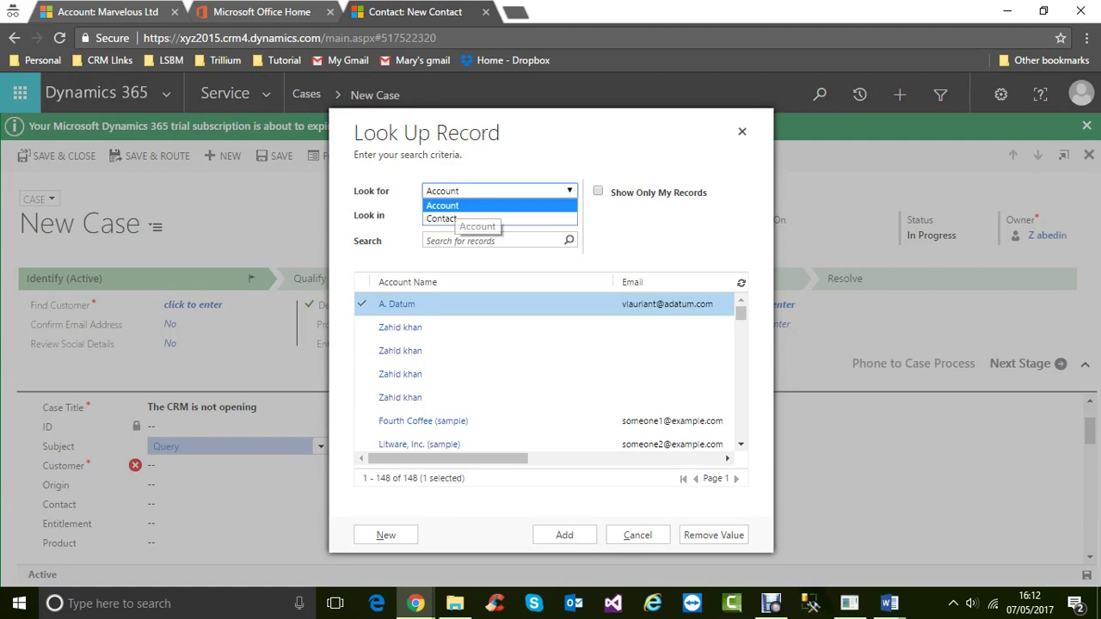
key("Down")
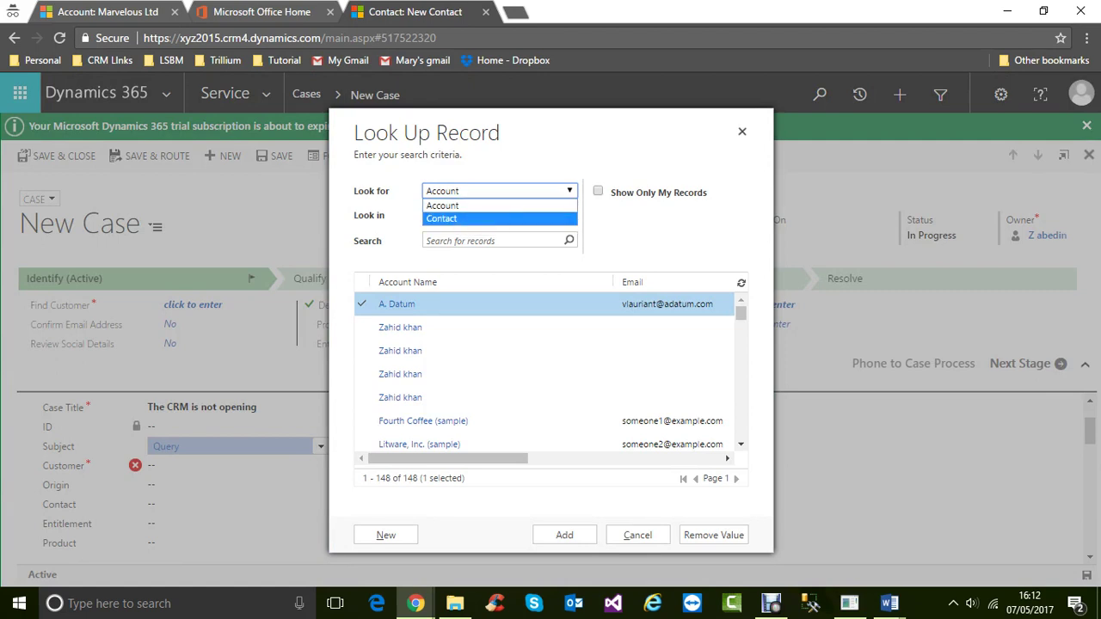
key("Up")
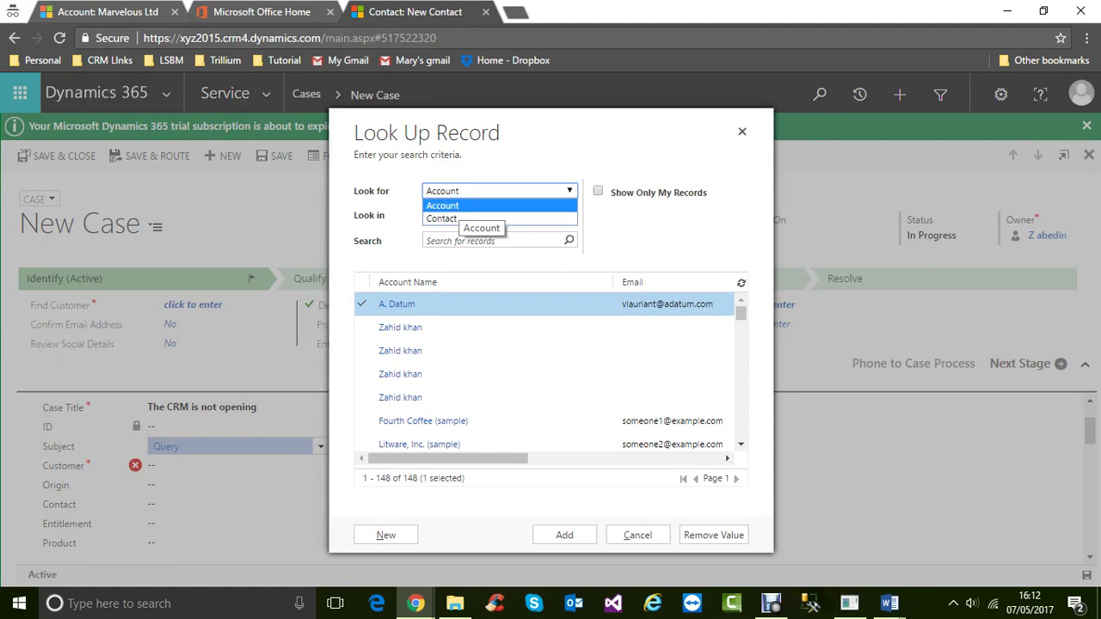
key("Down")
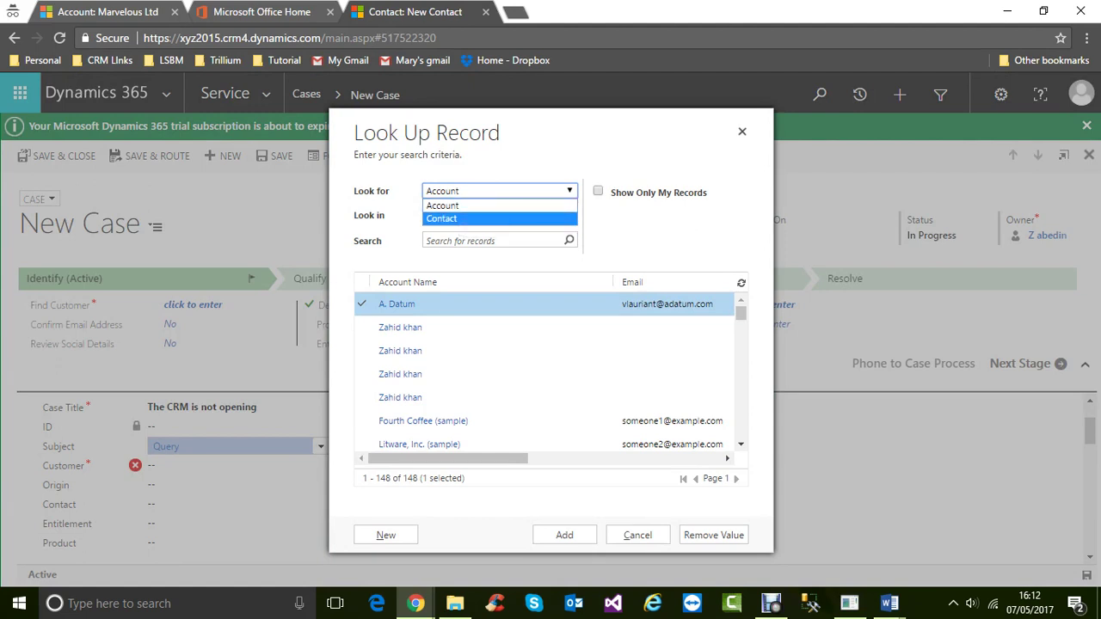
key("Up")
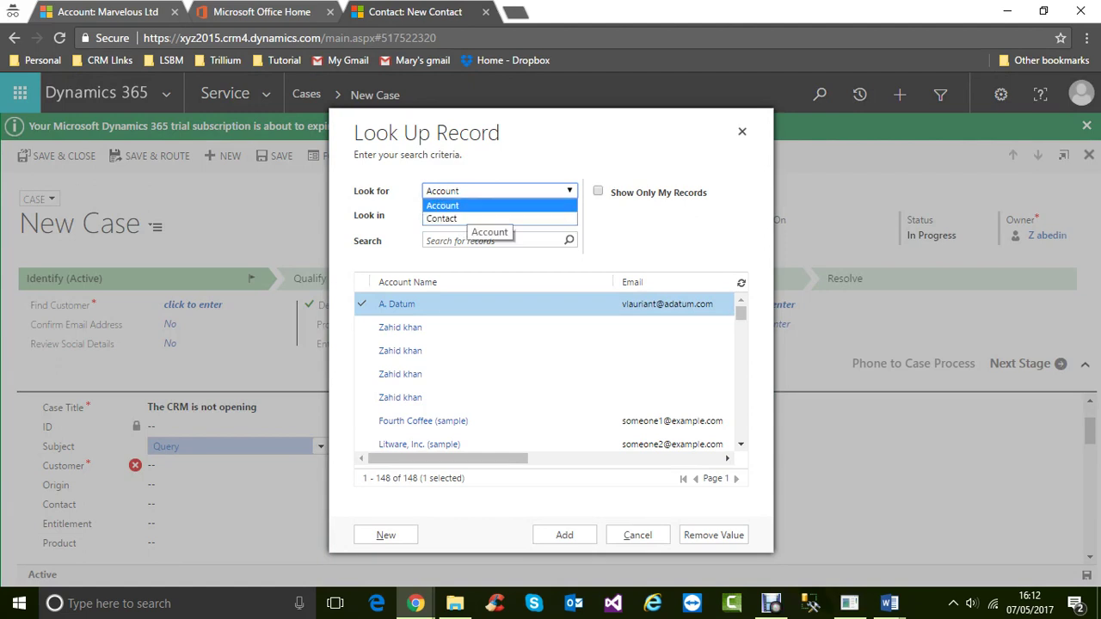
key("Down")
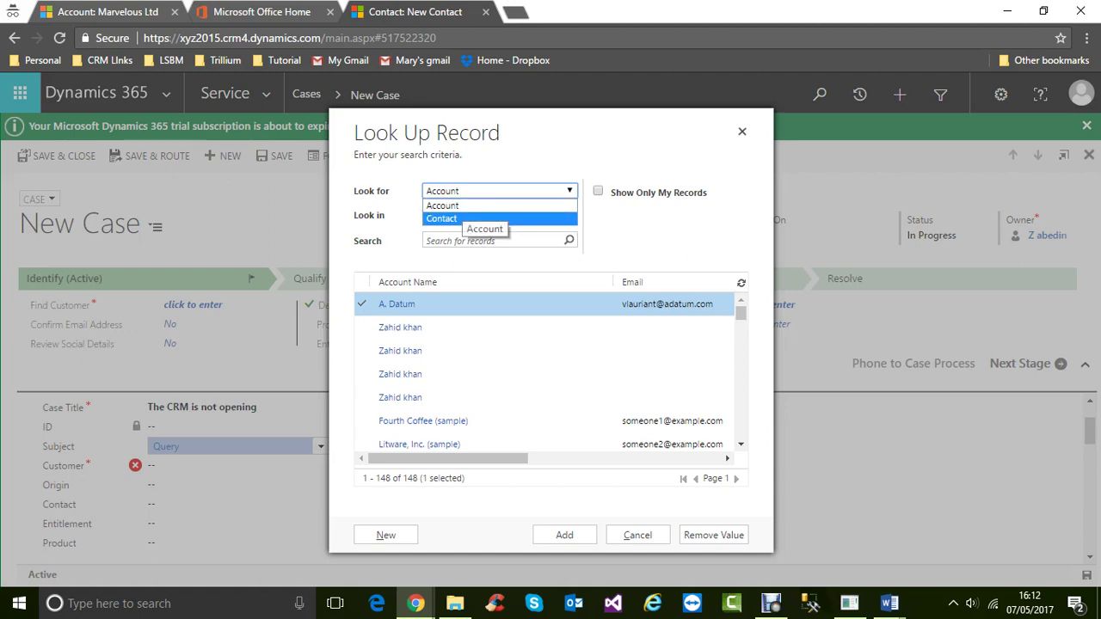
key("Up")
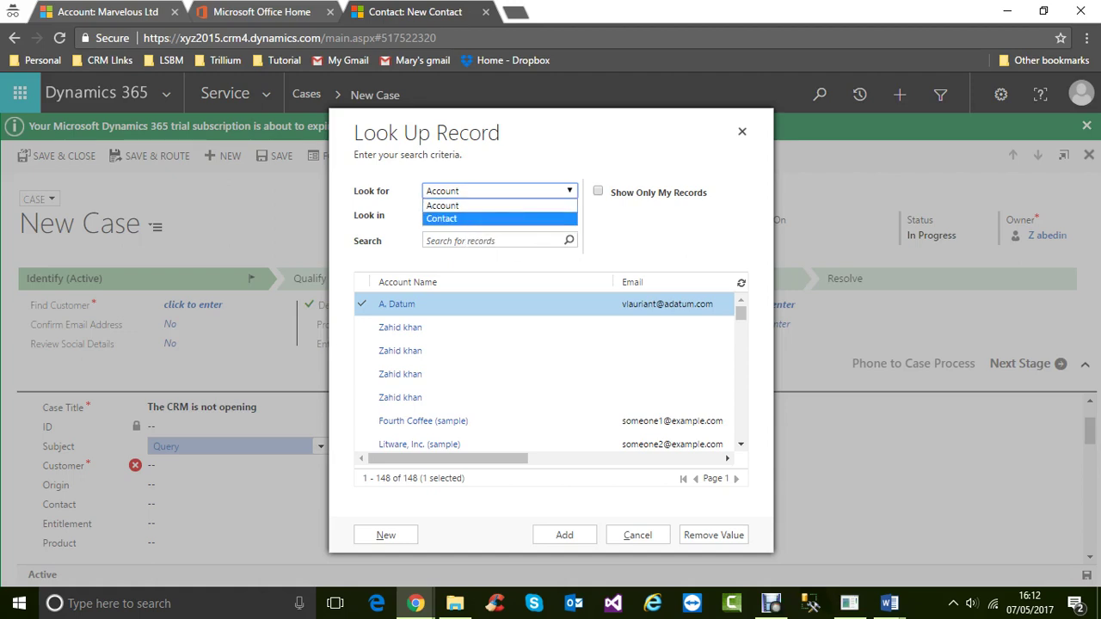
key("Up")
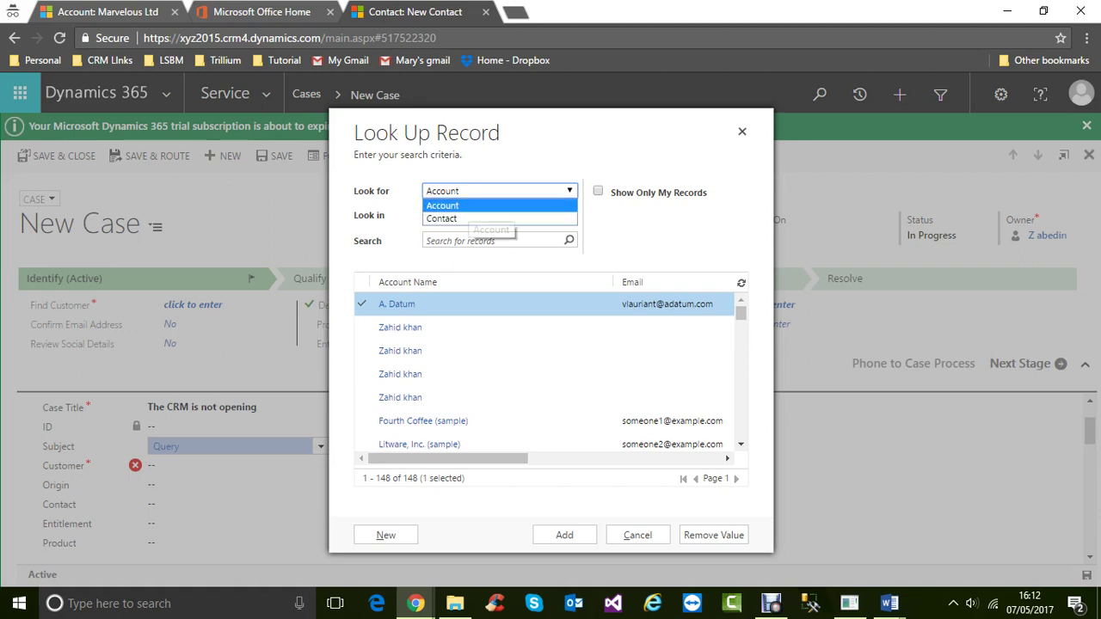
key("Down")
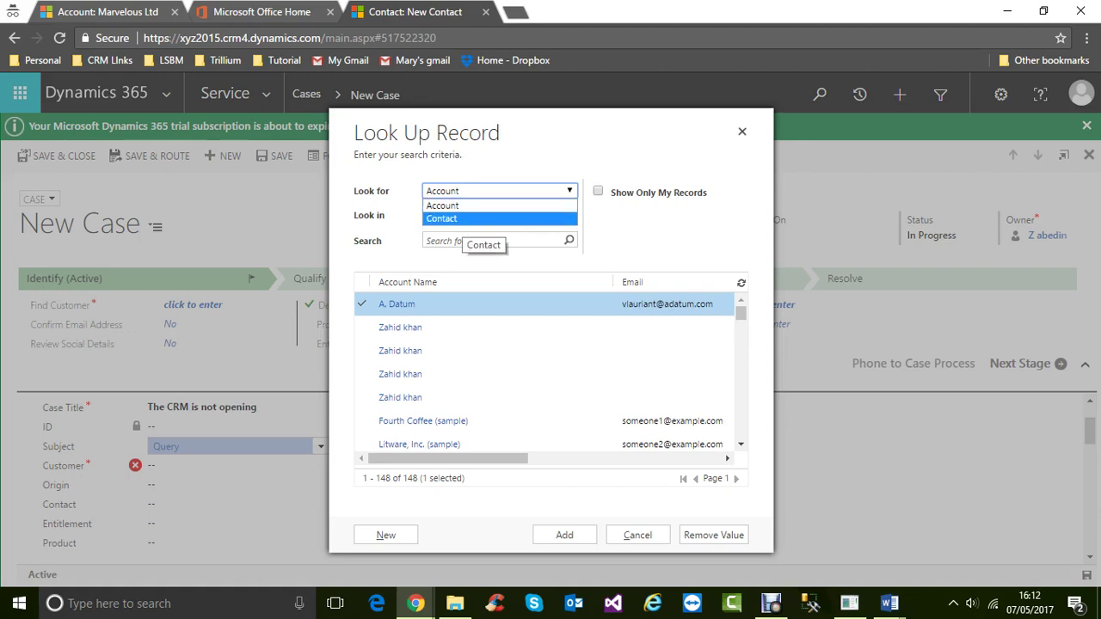
key("Up")
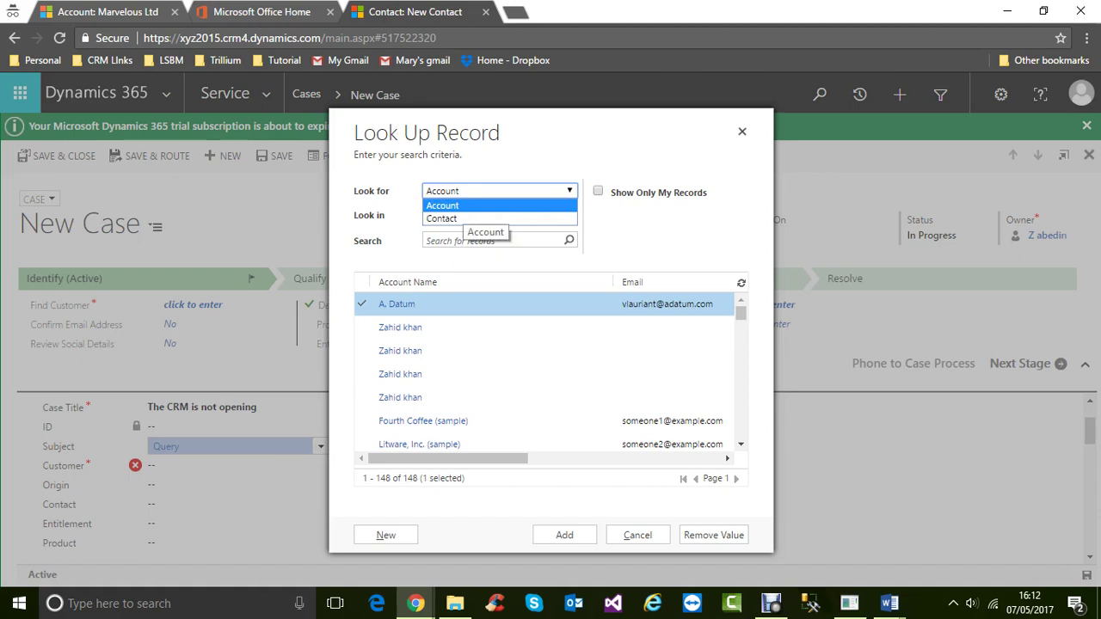
key("Return")
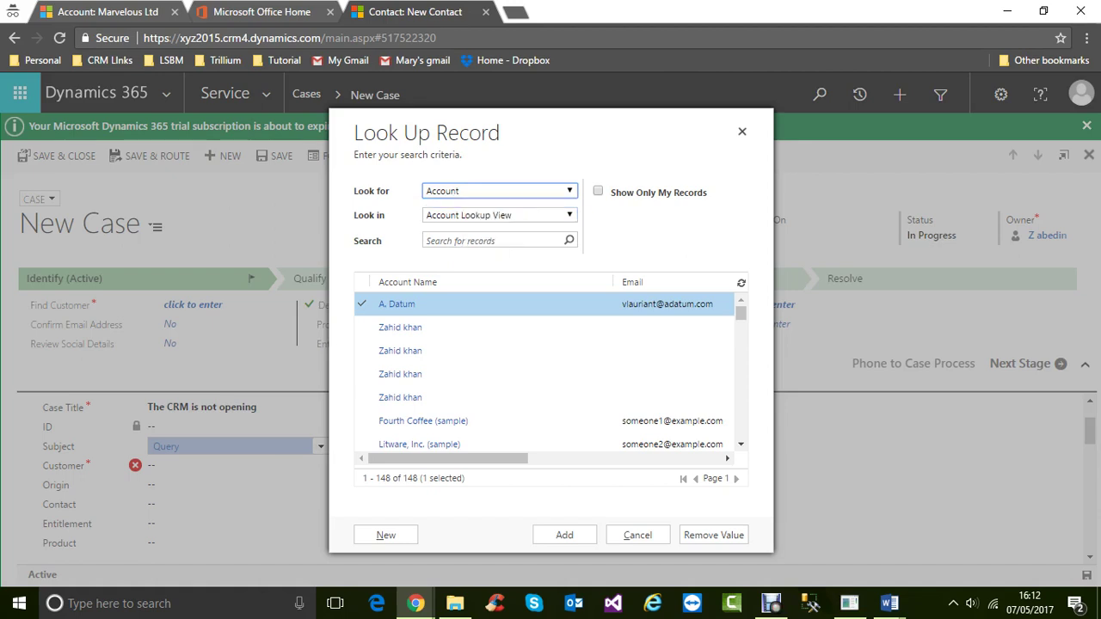
- View the Contact records available in the customer lookup and return to the Account records
key("alt+Down")
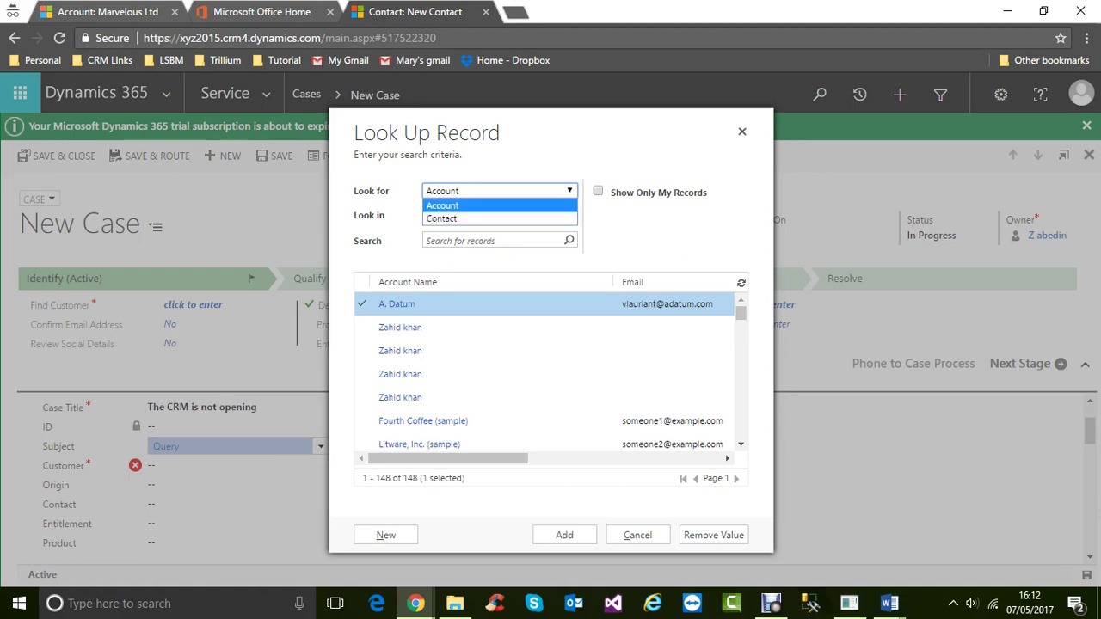
key("Down")
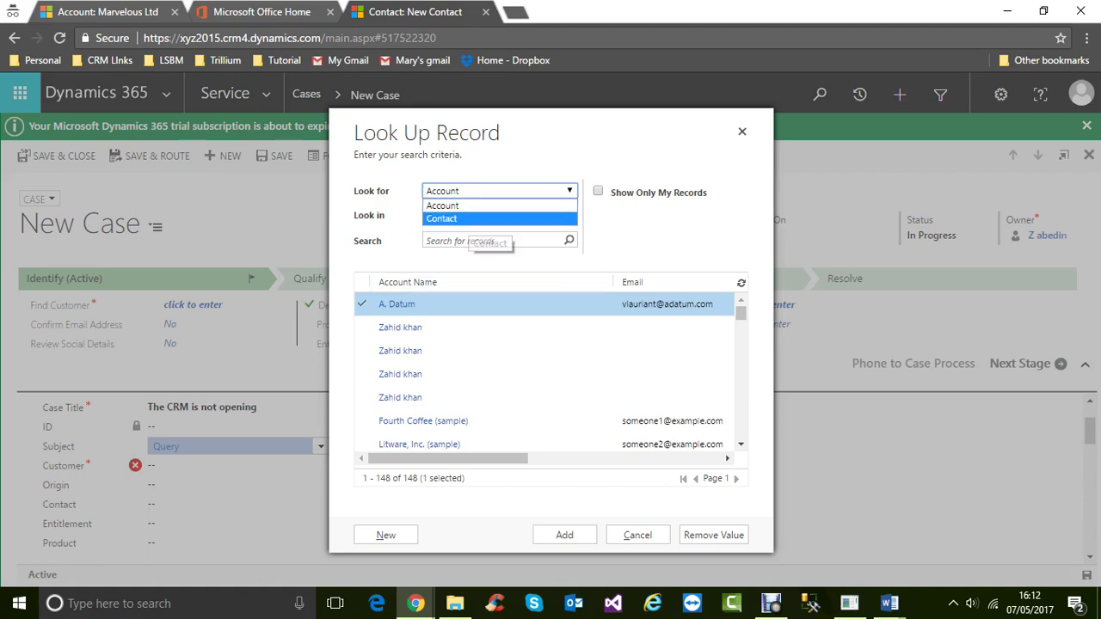
left_click(499, 218)
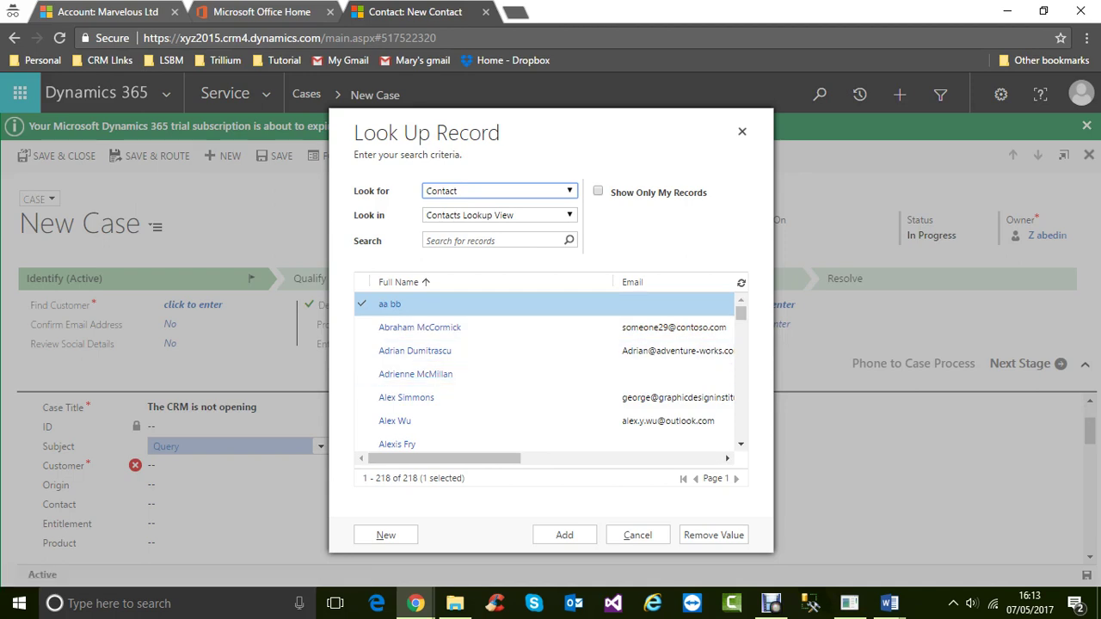
key("alt+Down")
key("Up")
key("Return")
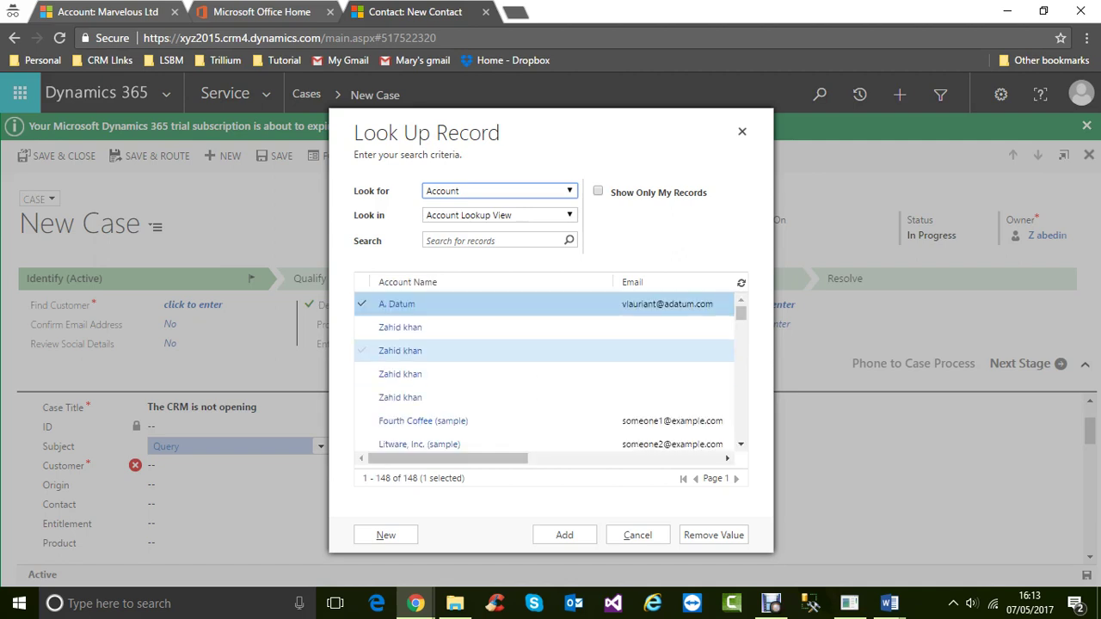
- Find the Alpine Ski Shop account in the lookup and add it as the case's customer
scroll(544, 374, "down", 2)
scroll(544, 353, "up", 2)
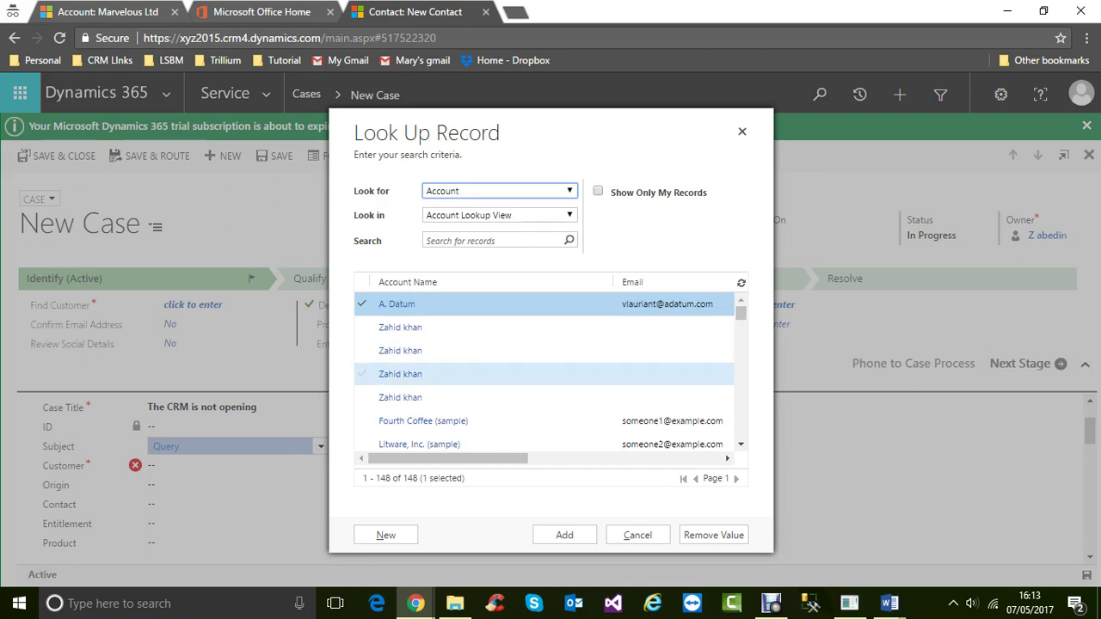
scroll(516, 370, "down", 2)
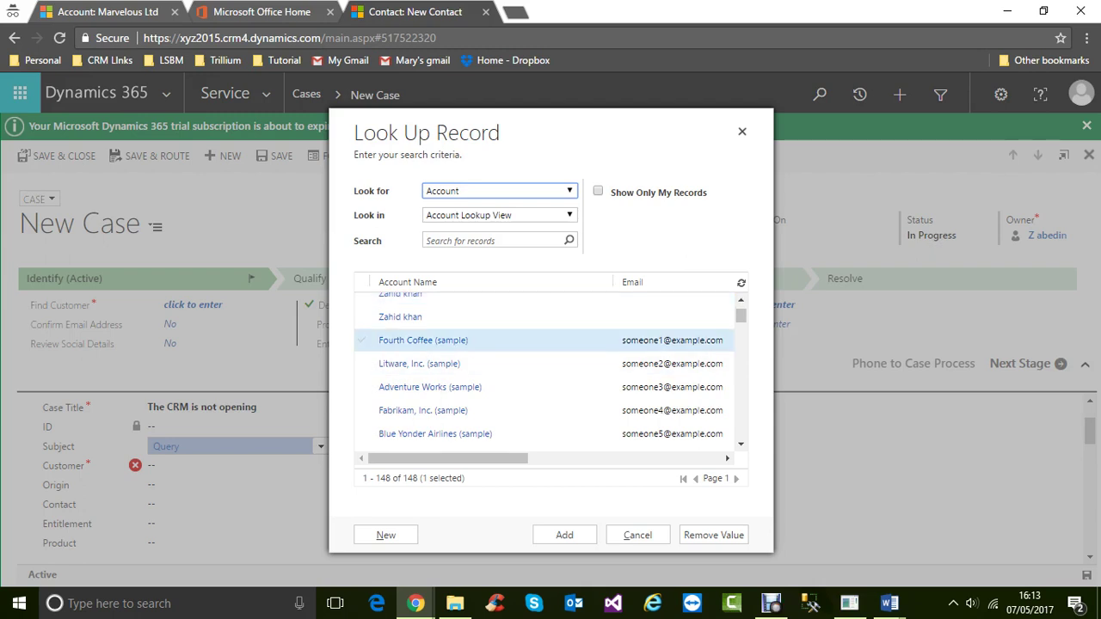
scroll(516, 370, "down", 4)
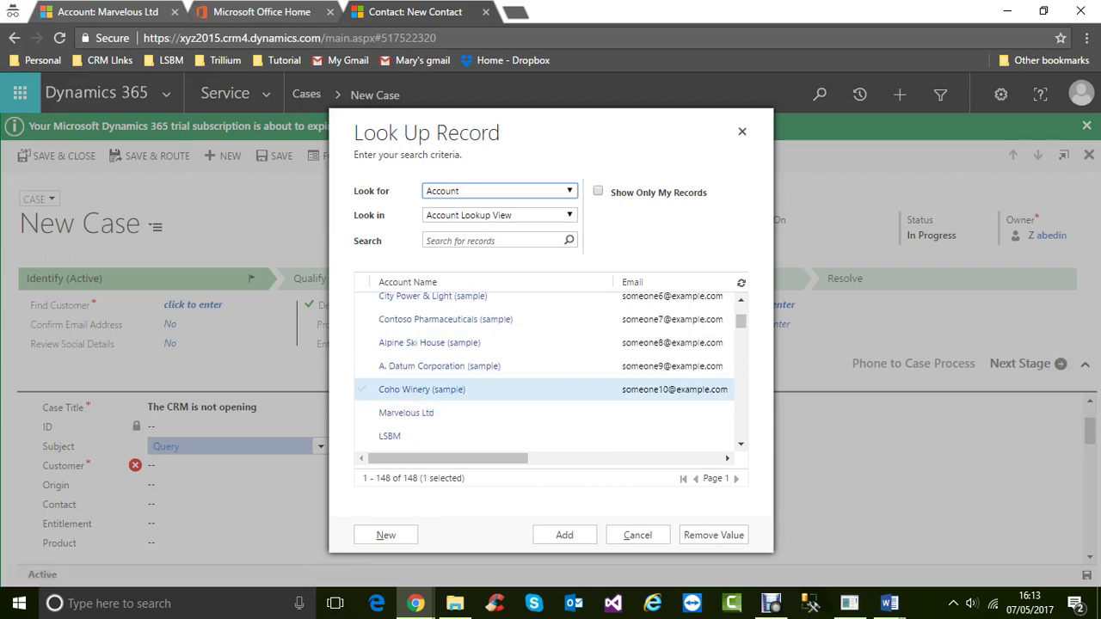
scroll(545, 388, "down", 4)
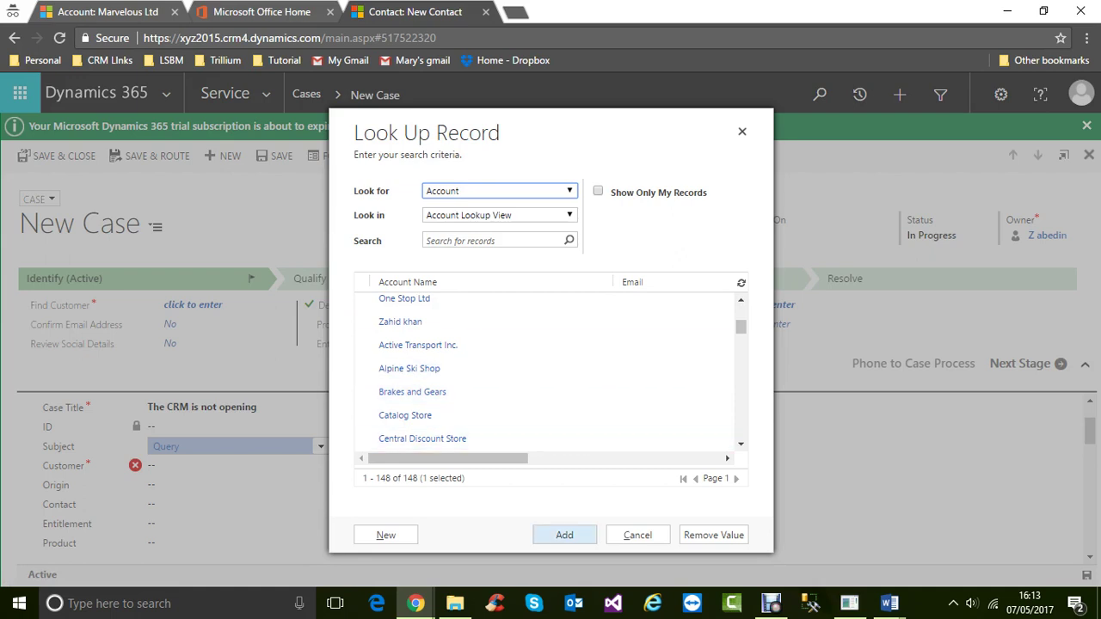
left_click(428, 372)
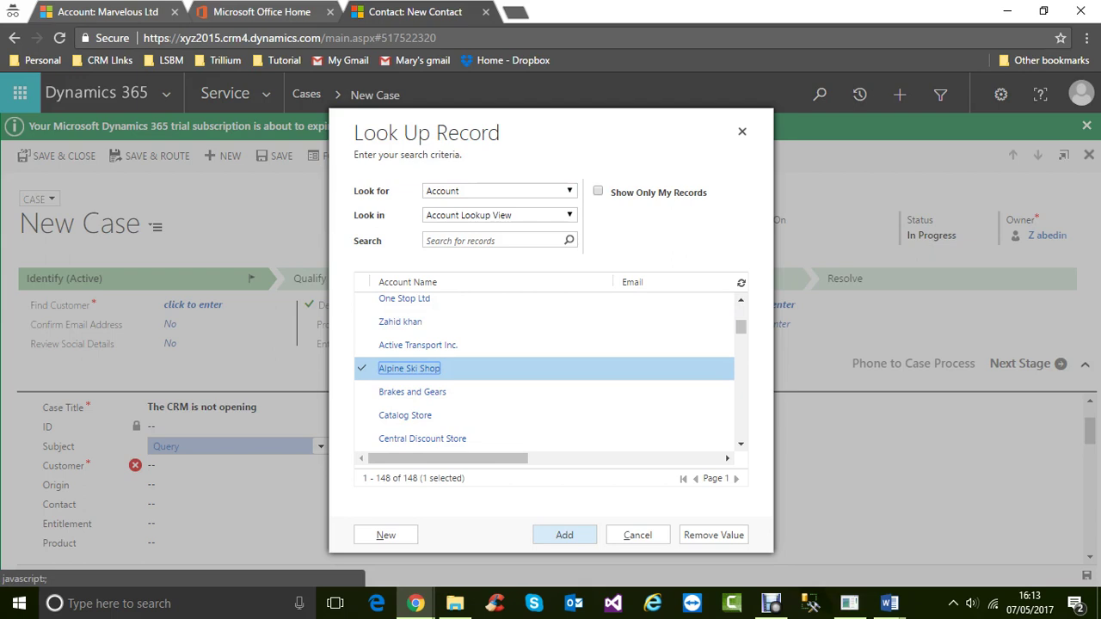
left_click(564, 535)
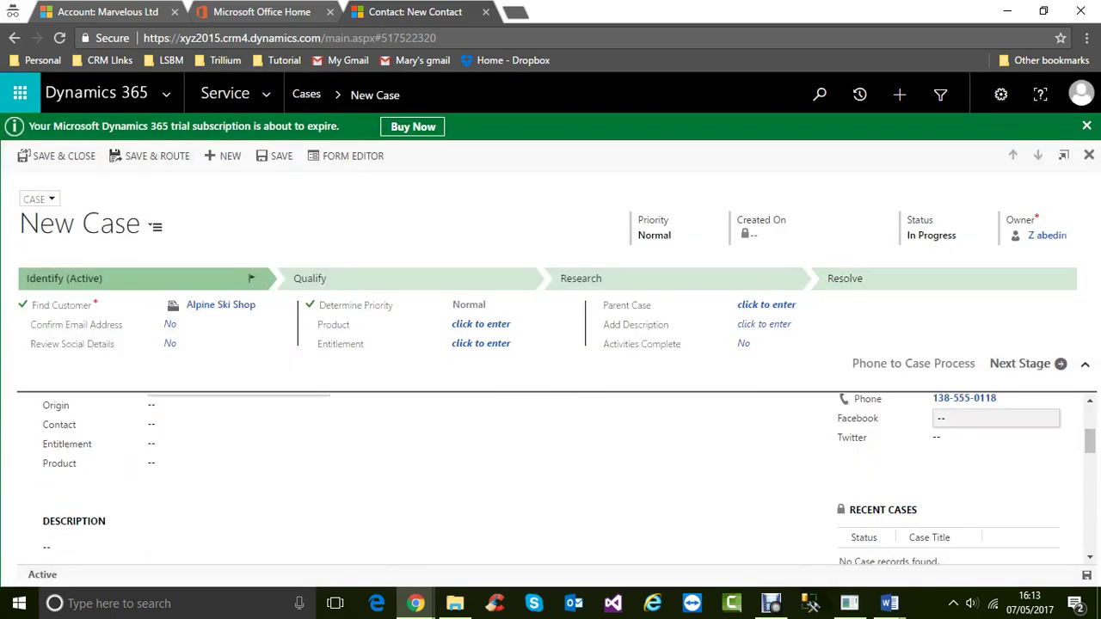
- Set the case's origin to Web
scroll(550, 479, "down", 1)
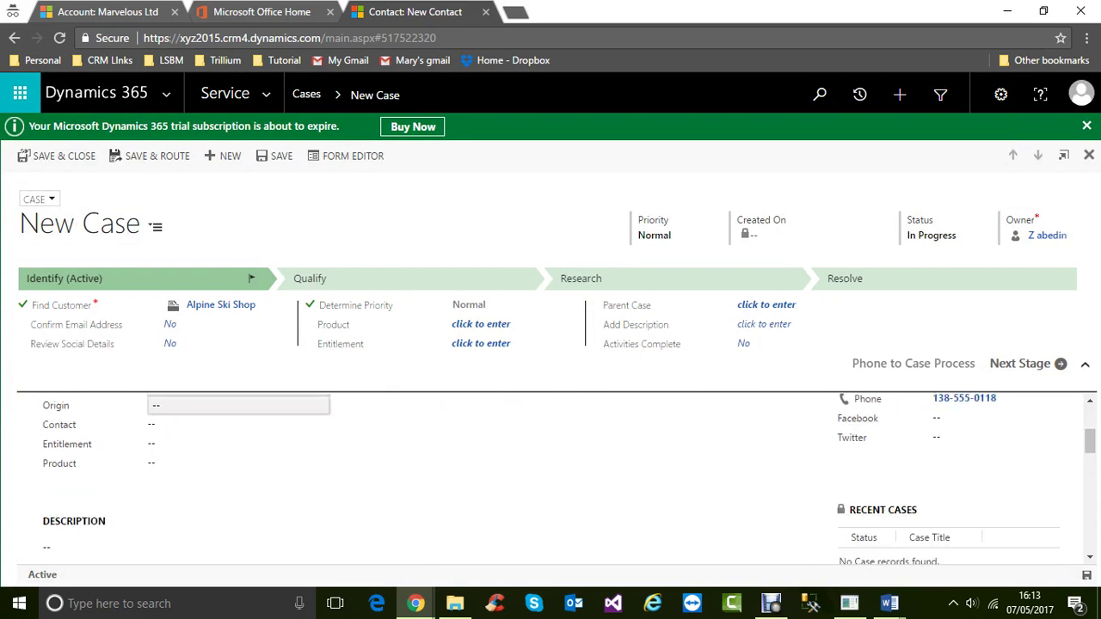
left_click(238, 405)
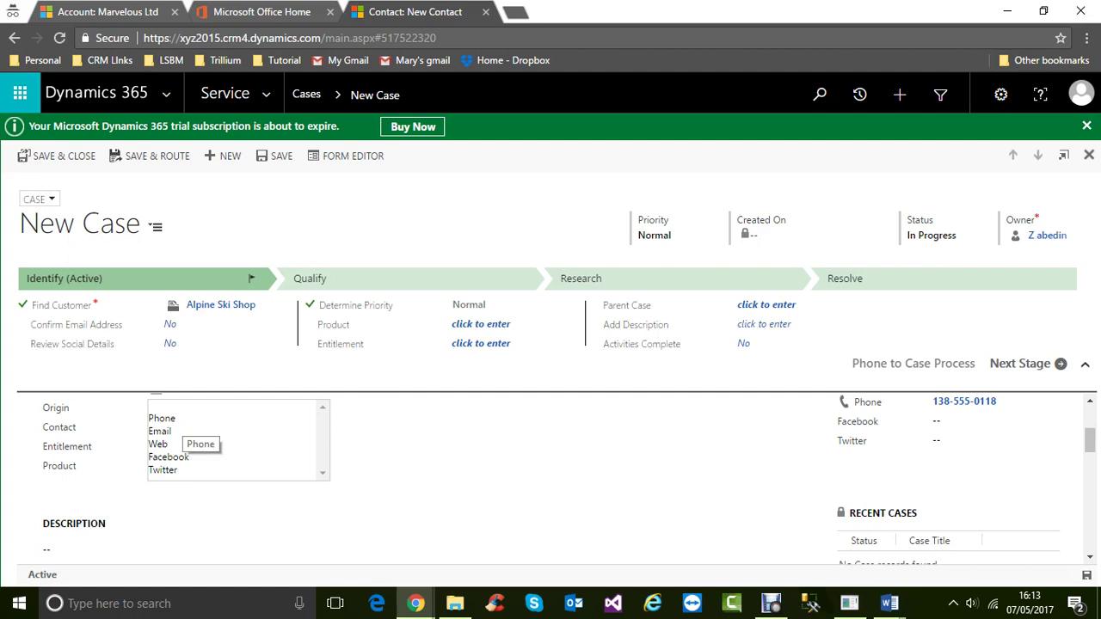
left_click(159, 443)
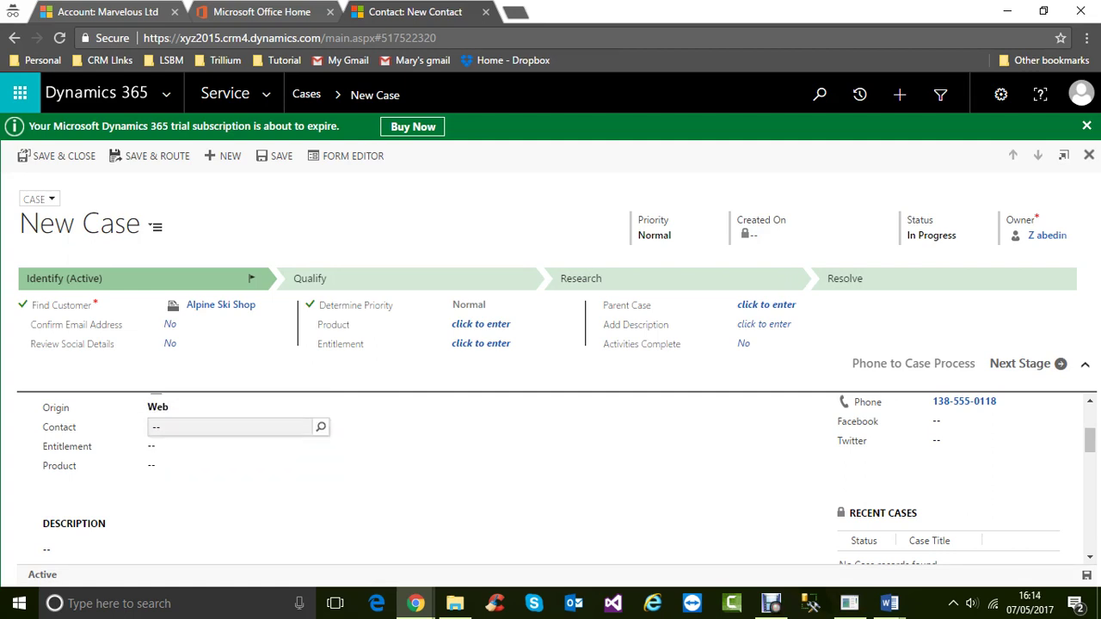
- Check the records suggested for the case's Contact field and review the customer chosen above it
left_click(320, 426)
left_click(249, 519)
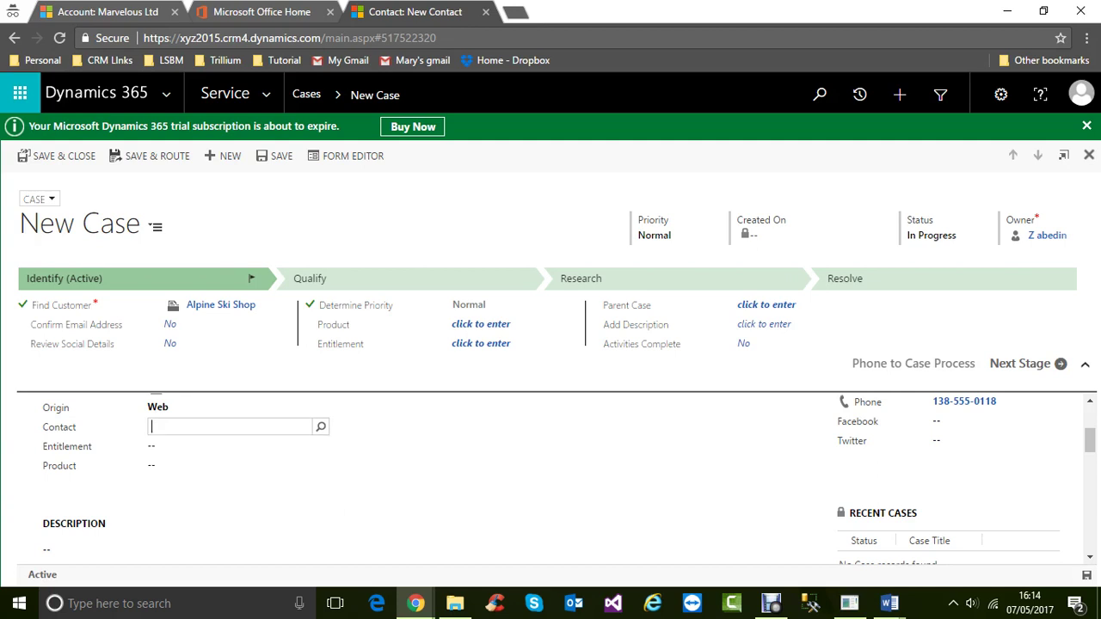
scroll(250, 519, "up", 2)
scroll(232, 482, "down", 1)
left_click(232, 497)
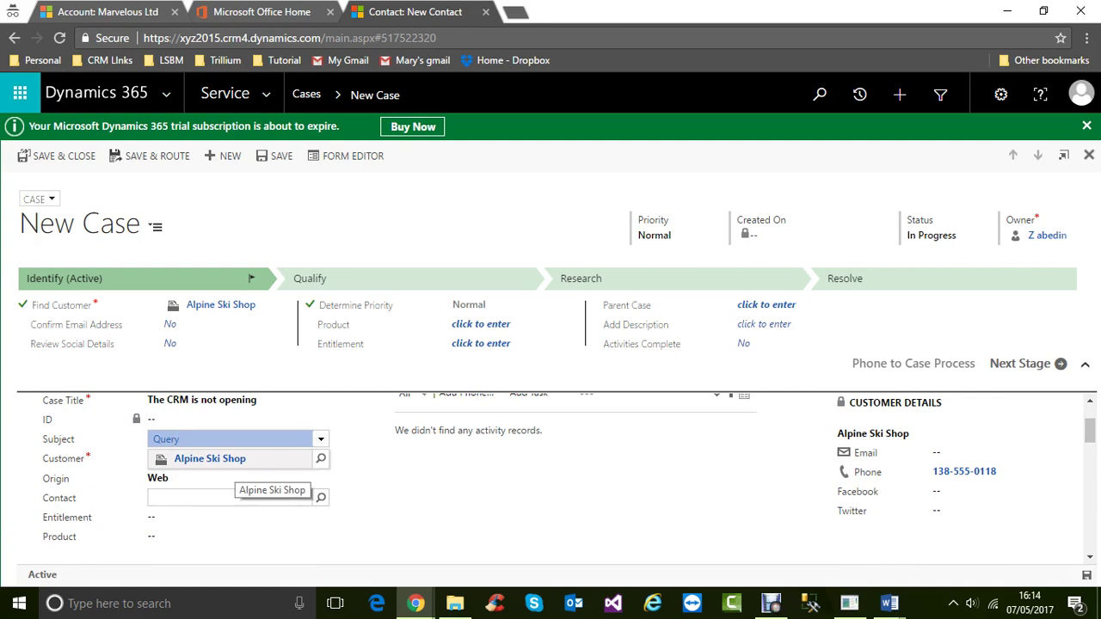
- Look up more contact records for the case, open a new contact form, and close both without adding a contact
scroll(413, 473, "down", 1)
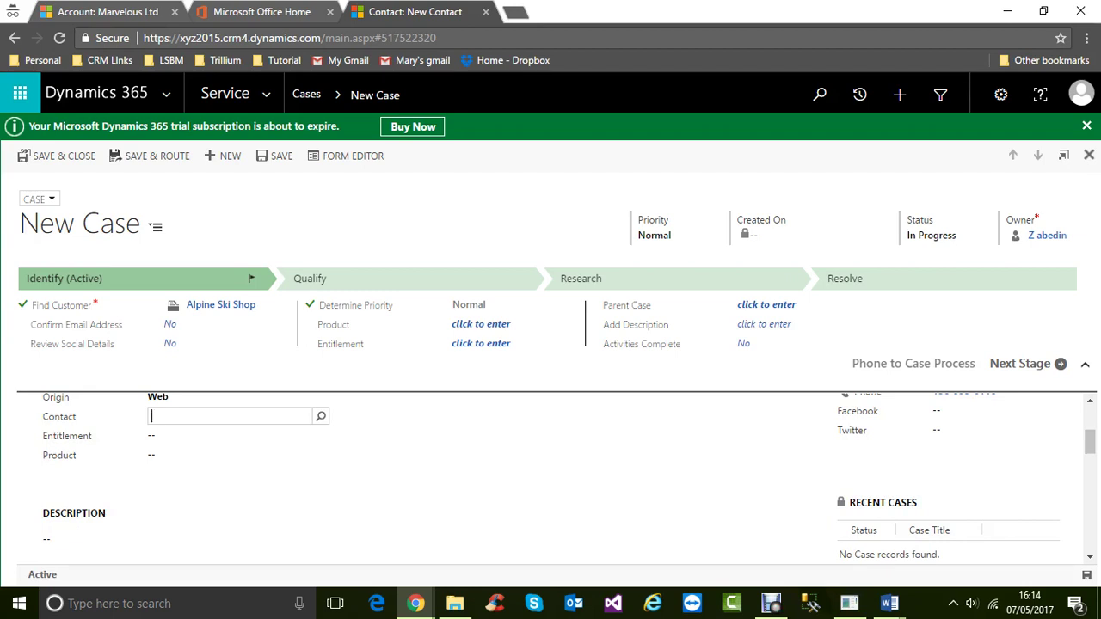
left_click(321, 416)
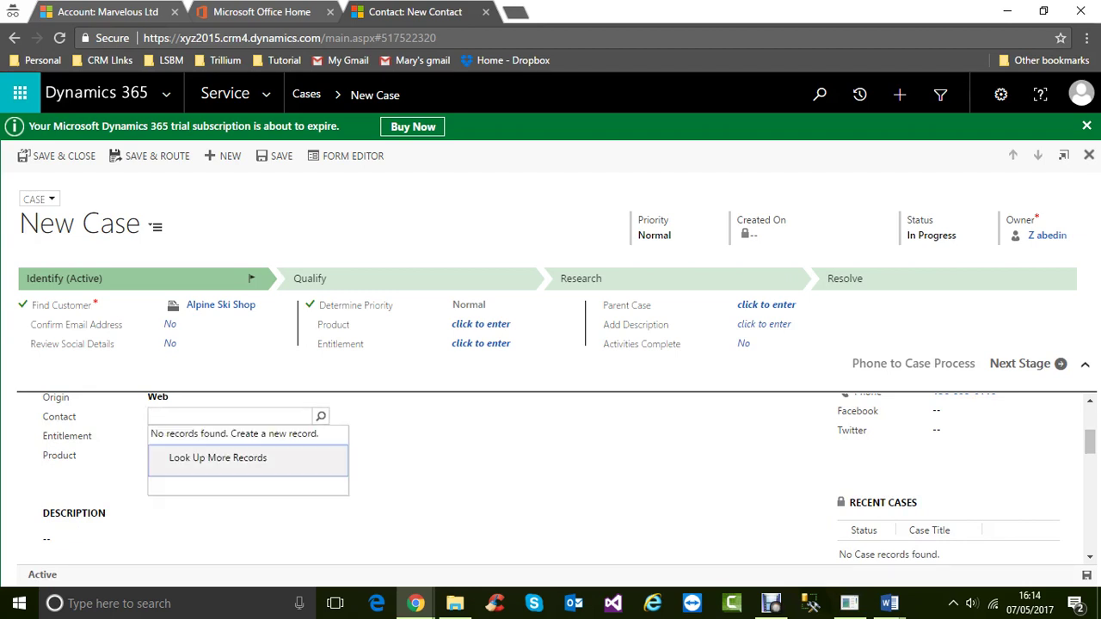
left_click(218, 458)
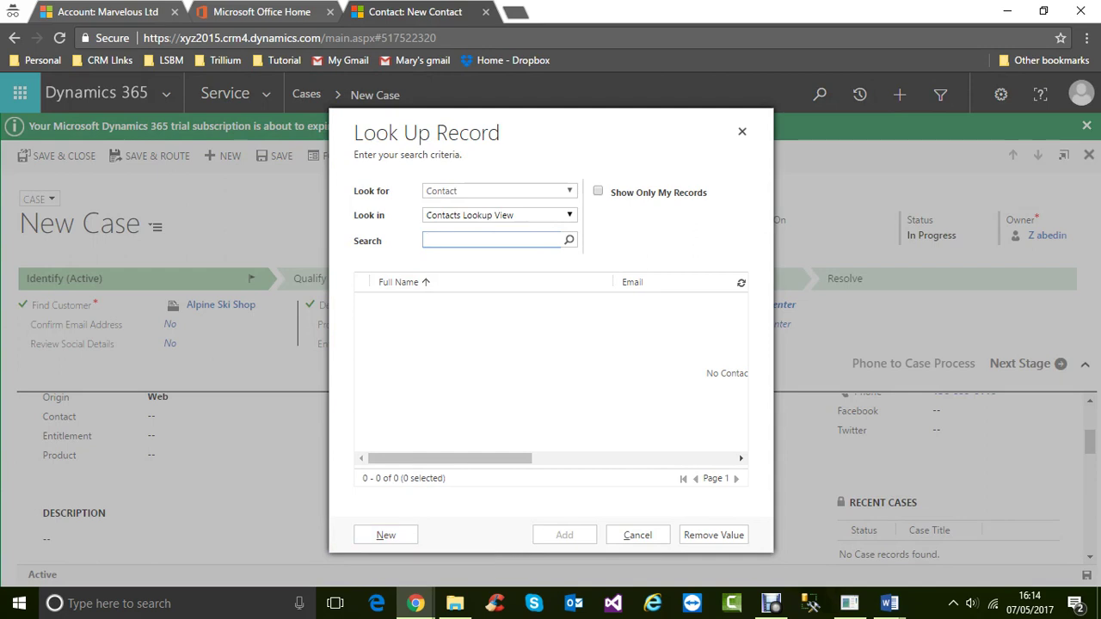
left_click(386, 535)
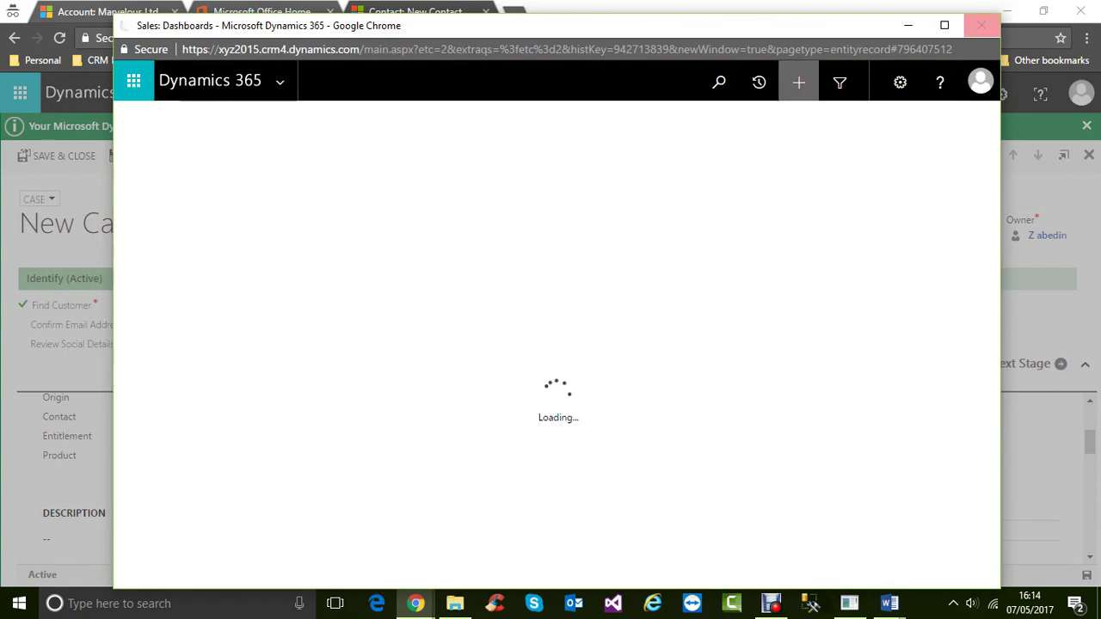
left_click(981, 25)
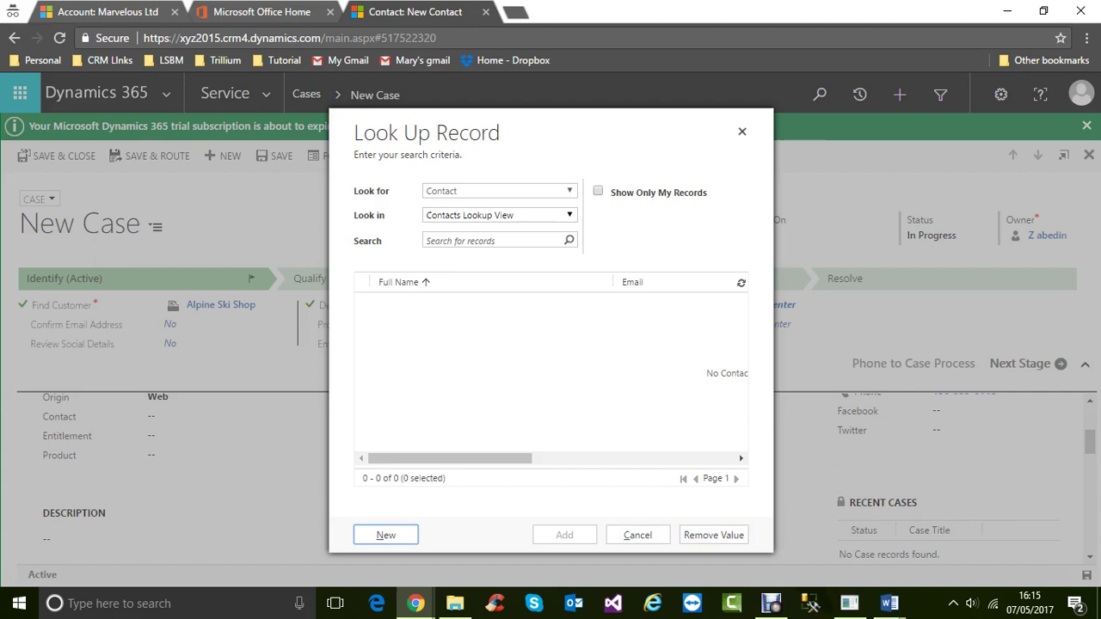
left_click(742, 130)
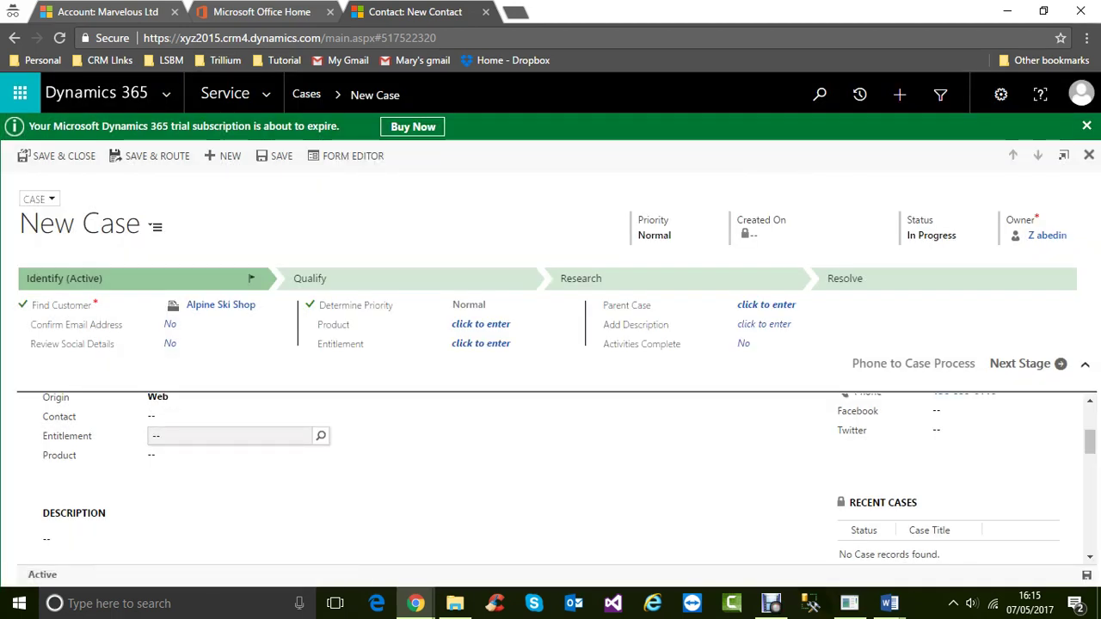
- Look up the valid entitlements for the case and close the lookup without adding one
left_click(228, 436)
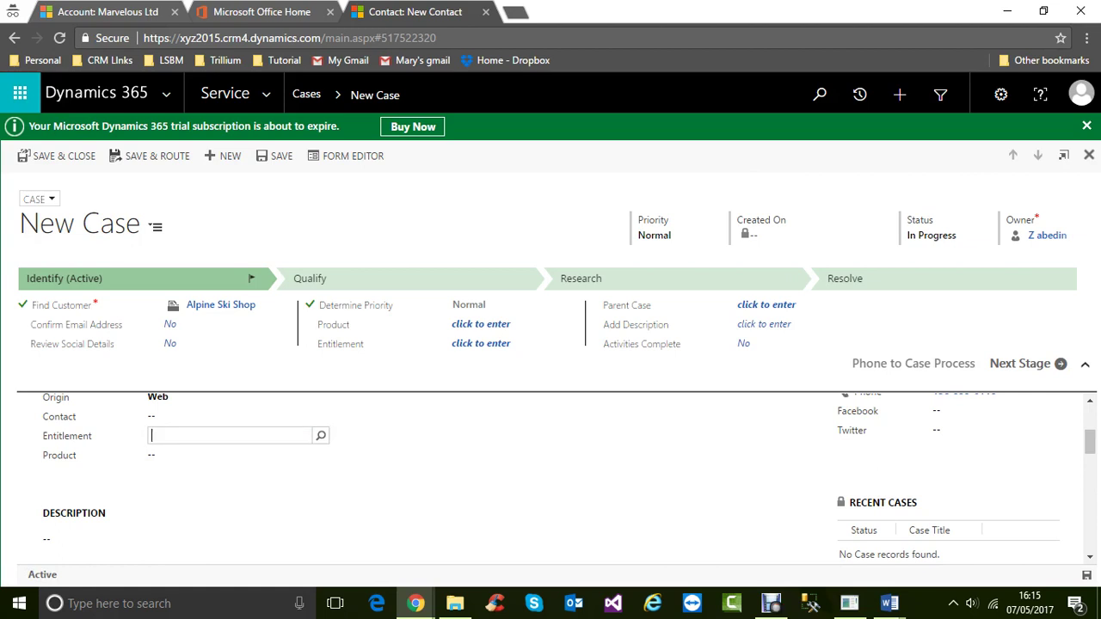
left_click(218, 477)
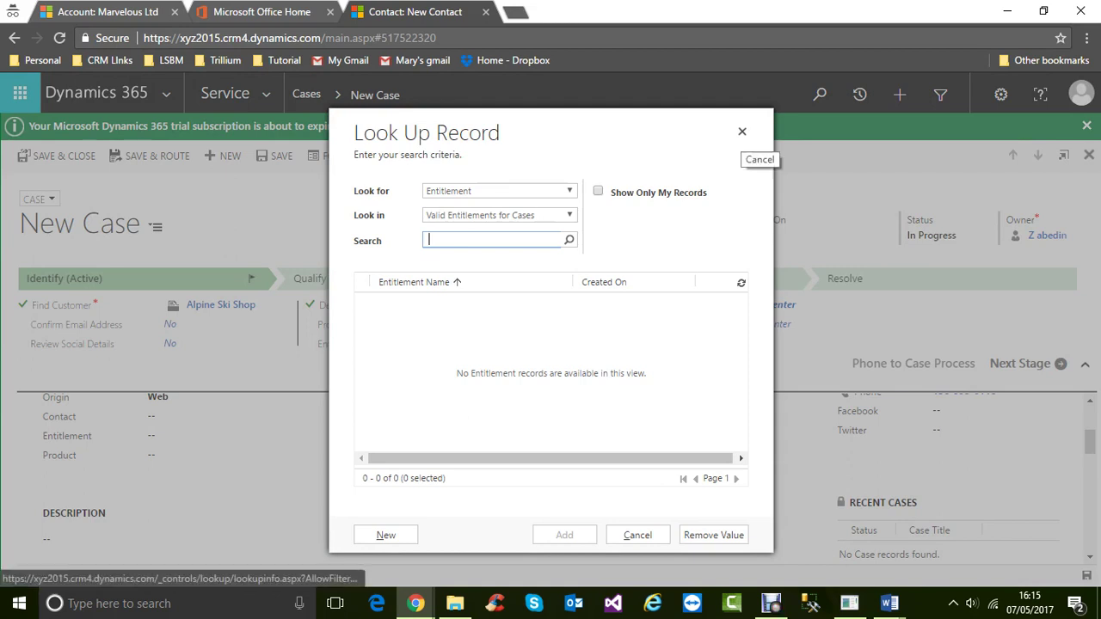
left_click(741, 132)
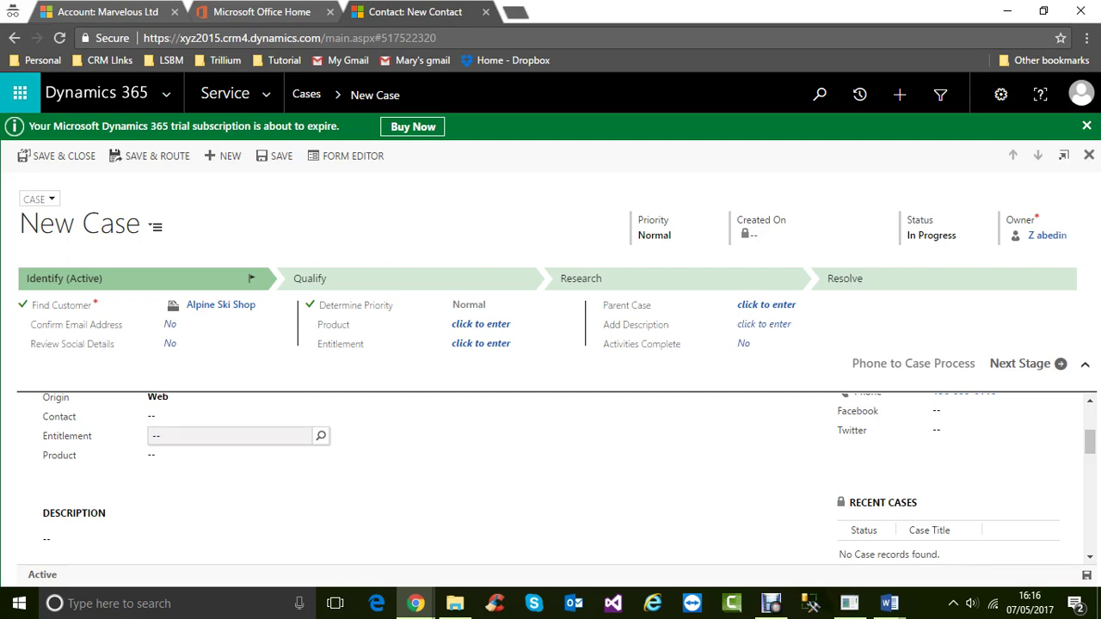
- Open a new entitlement form from the record lookup of the case's Entitlement field
left_click(320, 436)
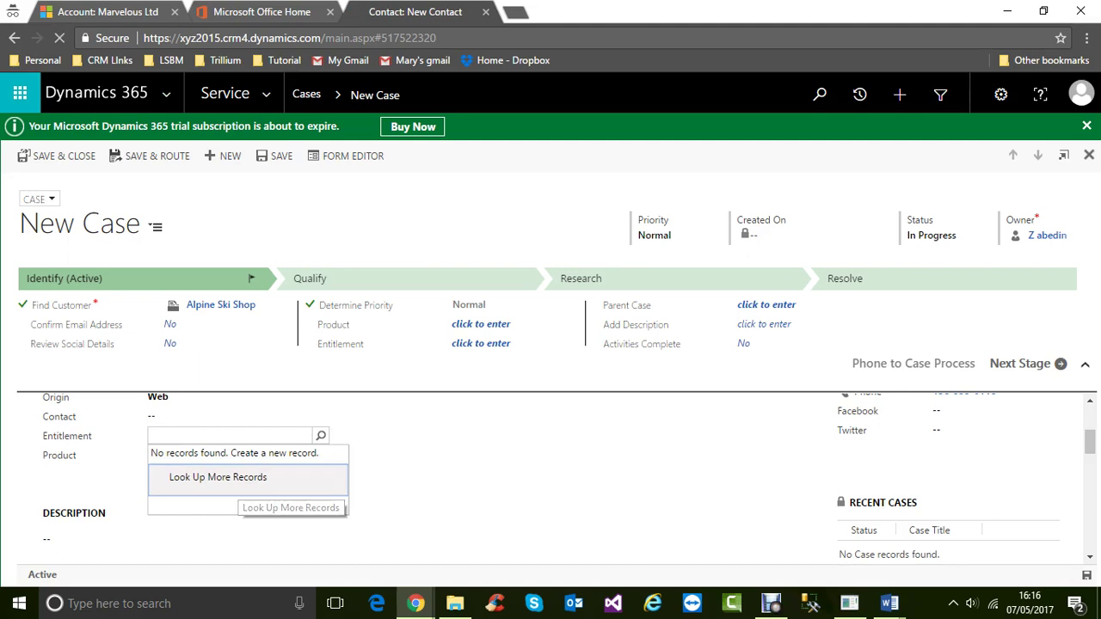
left_click(245, 487)
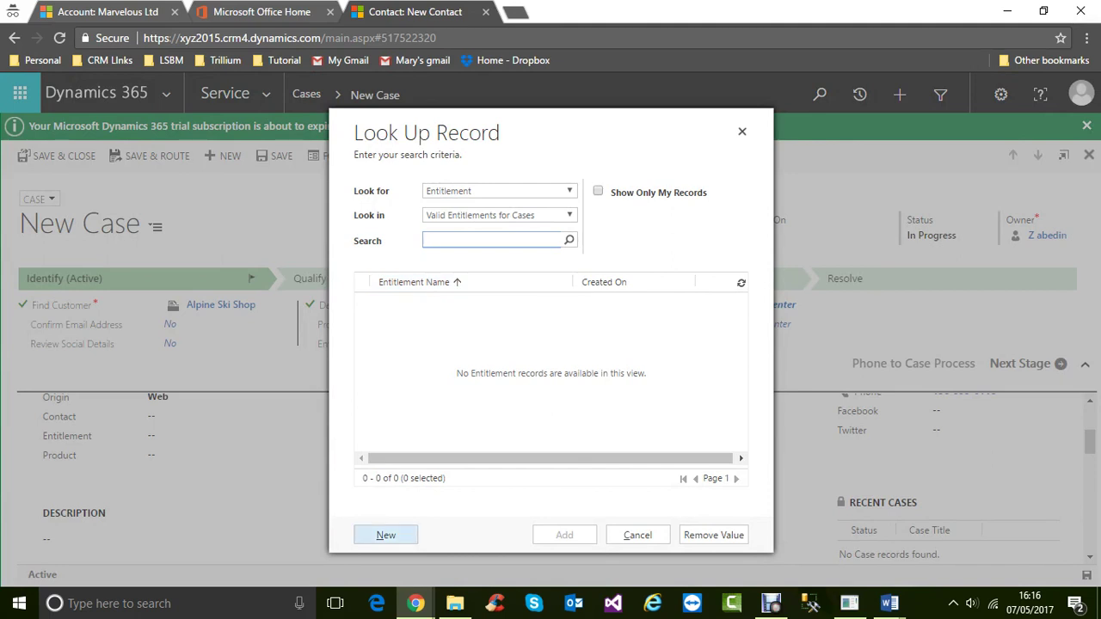
left_click(385, 535)
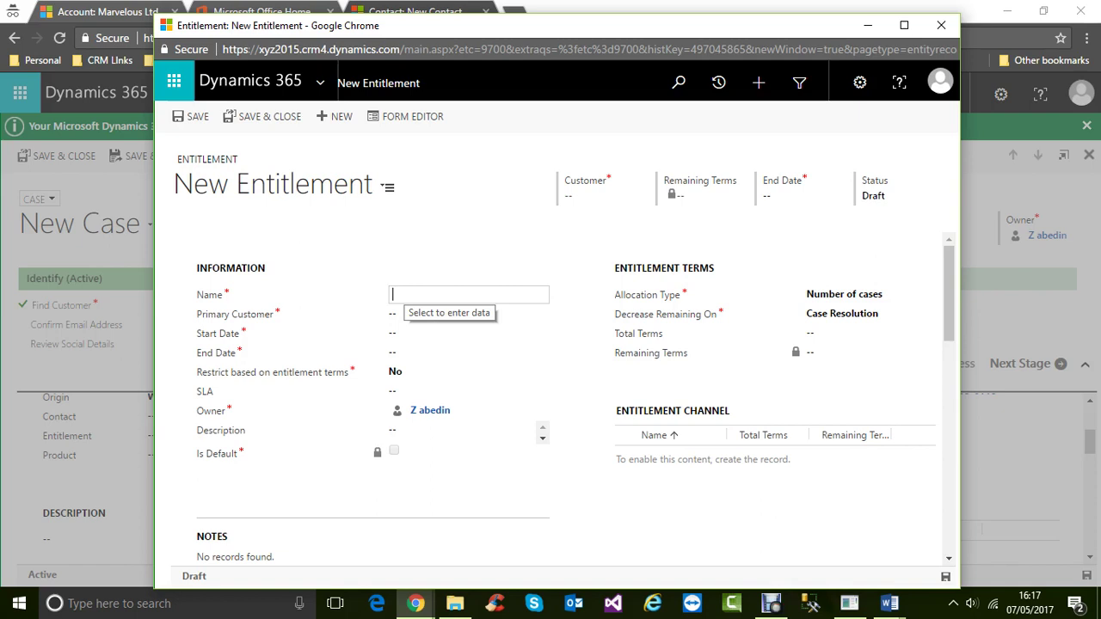
- Name the new entitlement "Free Service for first 3 months"
type("Basic")
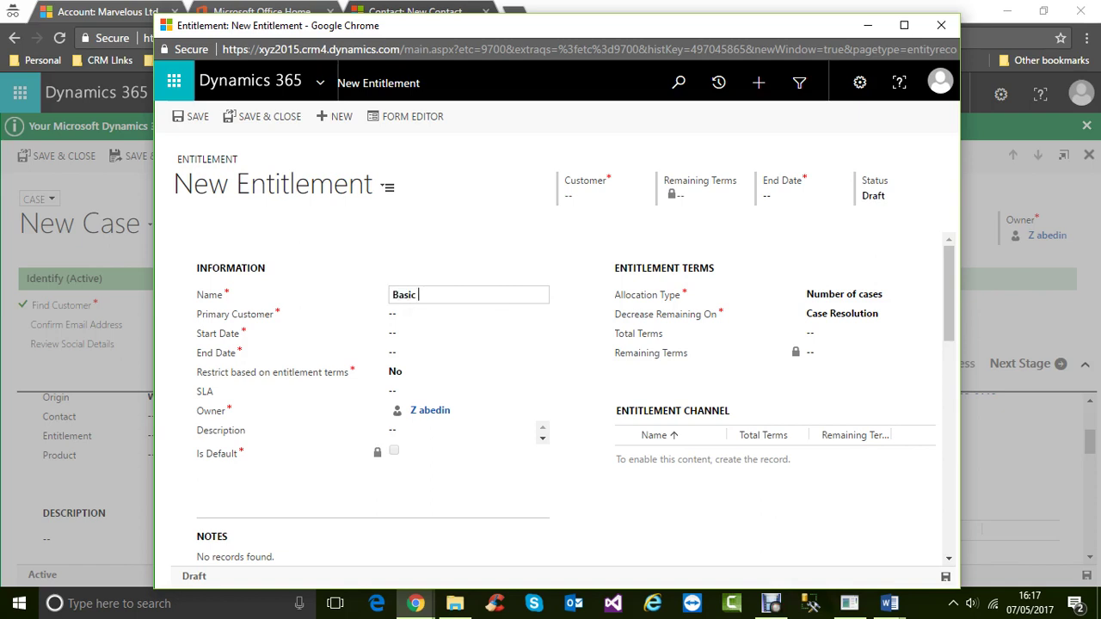
key("BackSpace")
key("BackSpace")
key("BackSpace")
key("BackSpace")
key("BackSpace")
key("BackSpace")
type("Free Service")
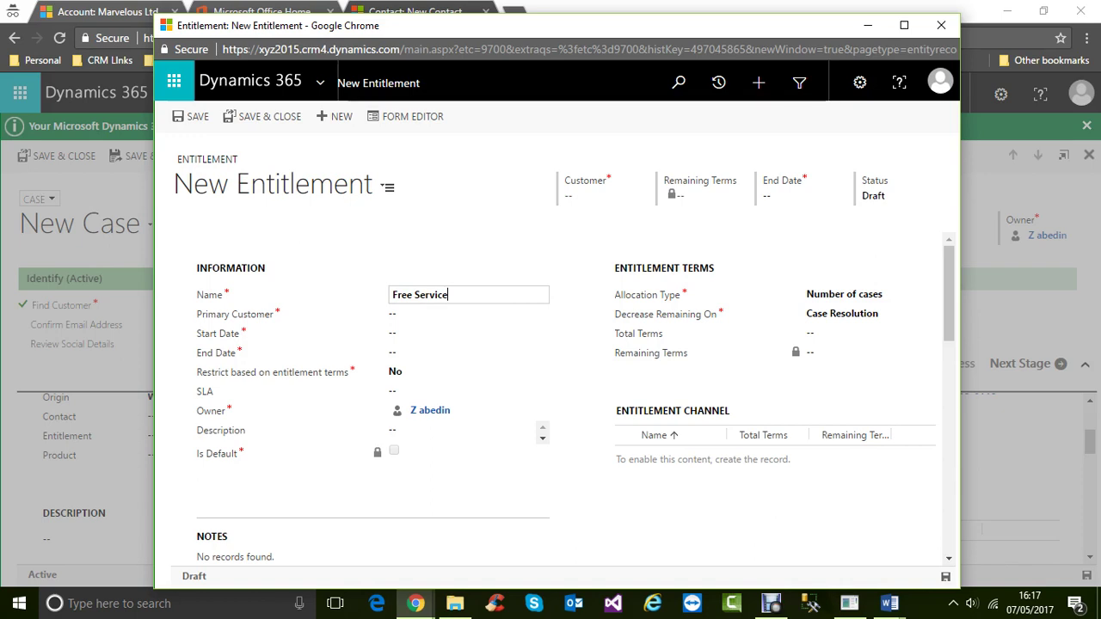
type(" for ")
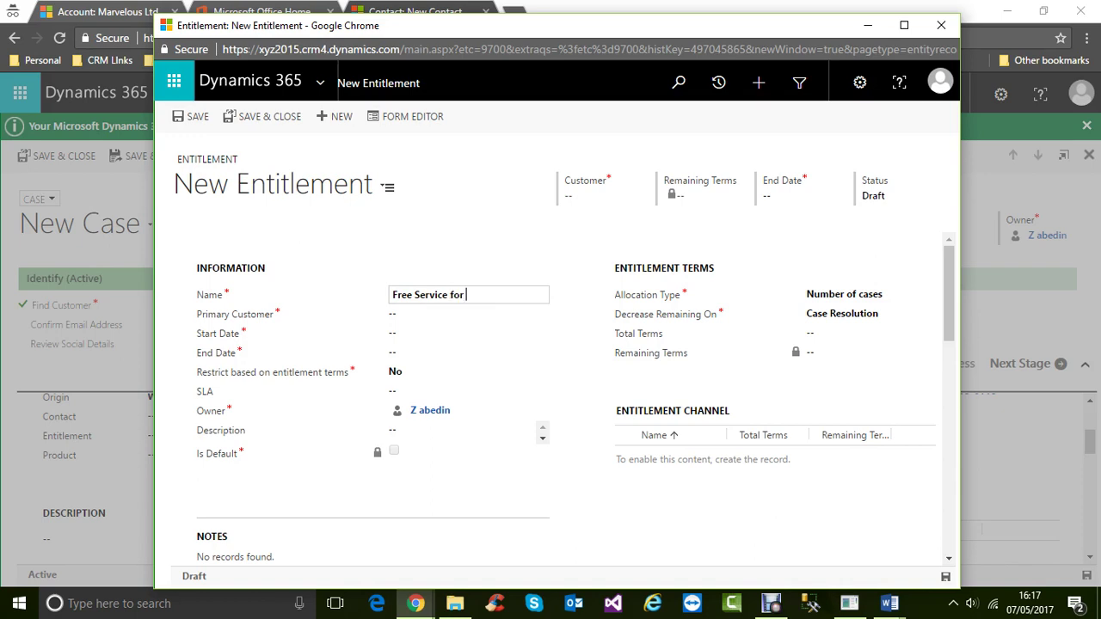
type("first 3 months")
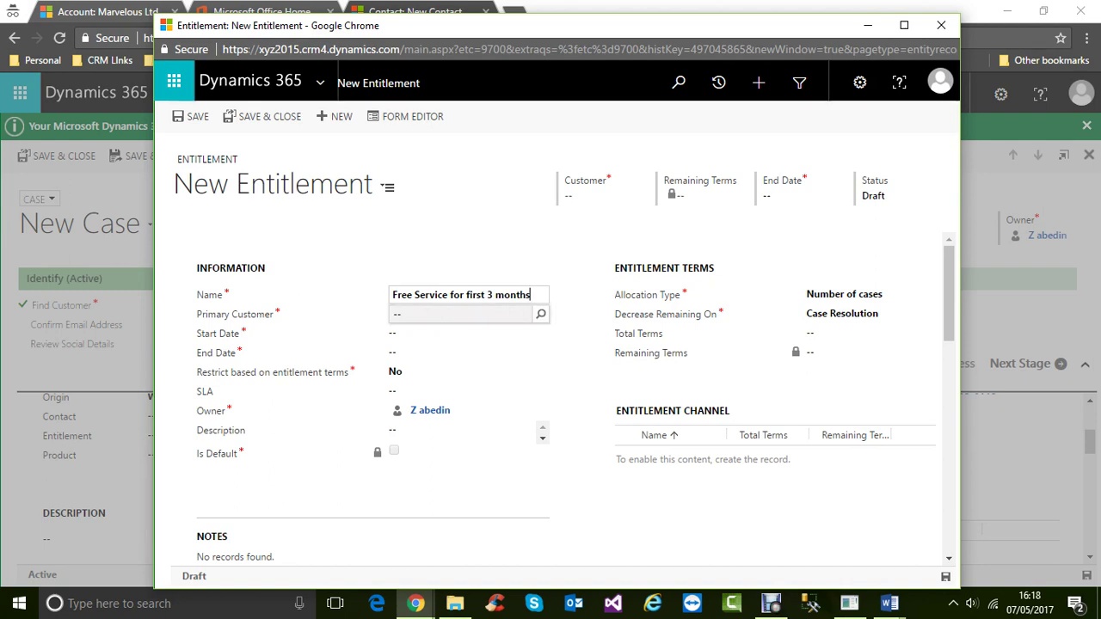
- Set the entitlement's primary customer to A. Datum and its start date to 5/1/2017
left_click(540, 314)
left_click(538, 336)
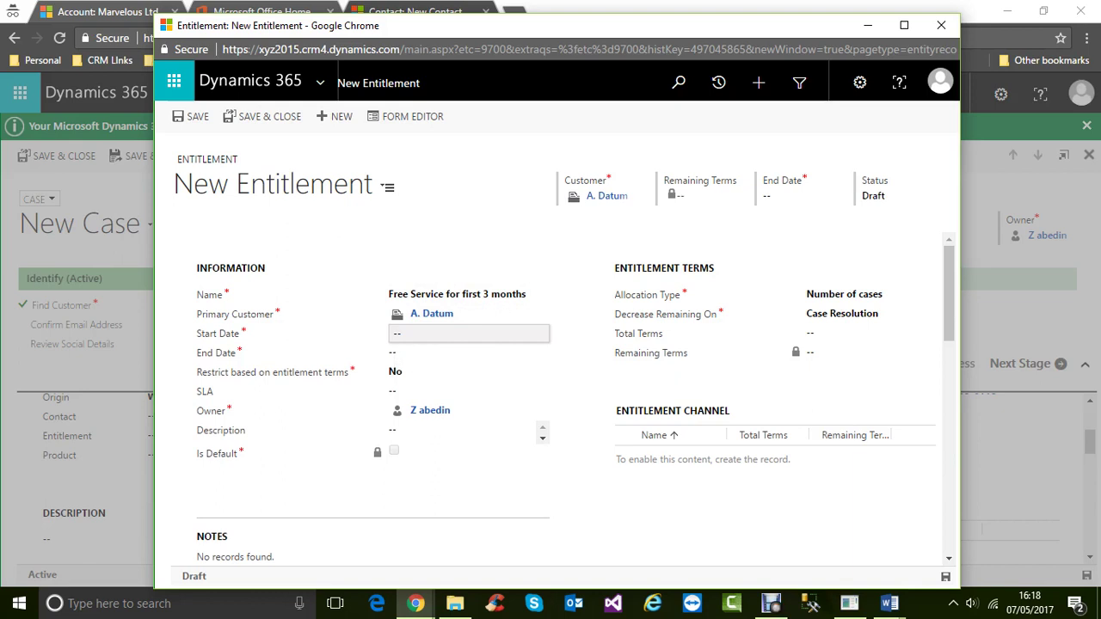
left_click(413, 333)
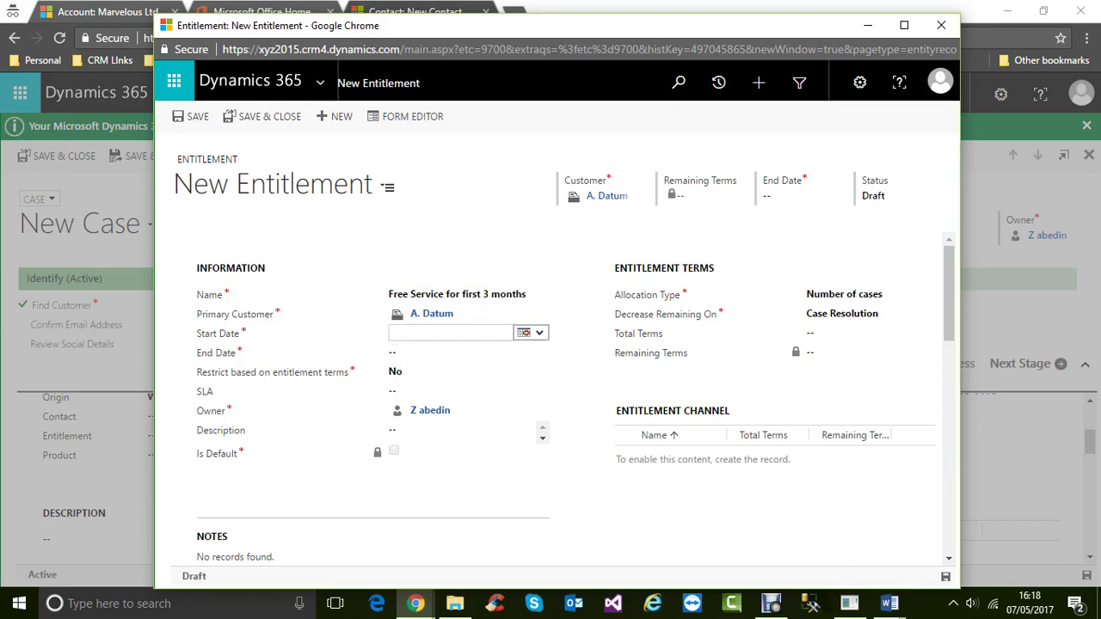
left_click(524, 332)
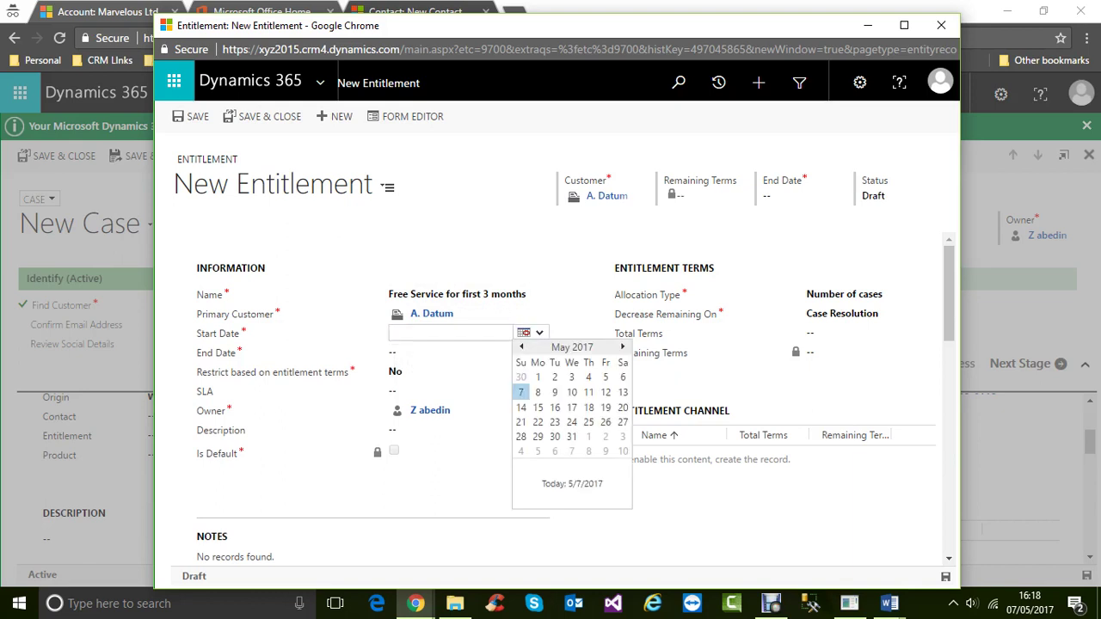
left_click(537, 376)
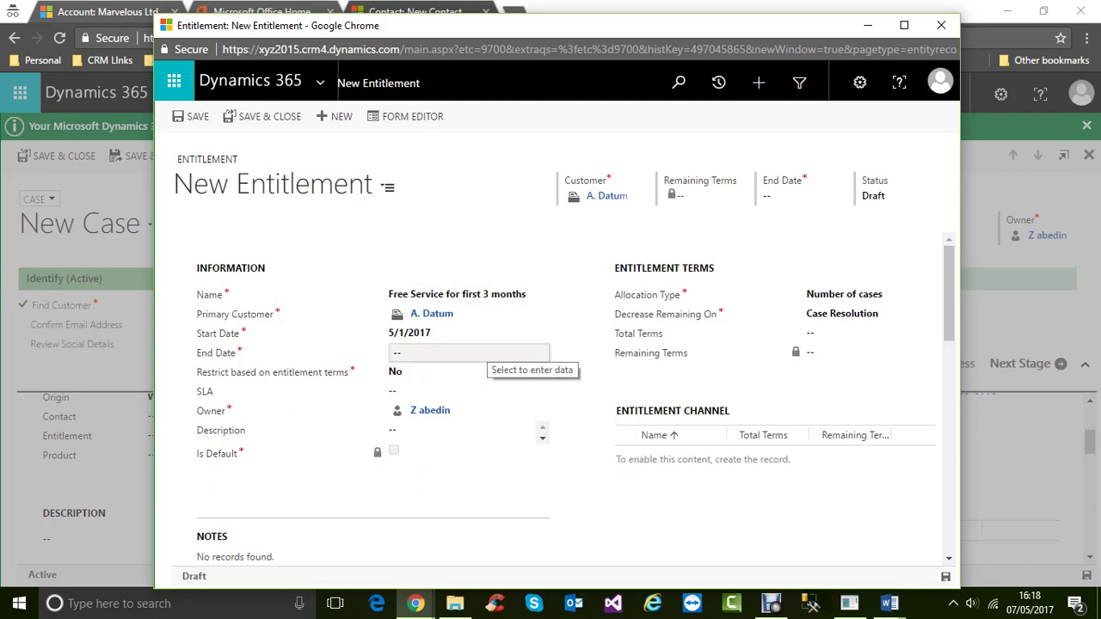
- Set the entitlement's end date to 7/31/2017
left_click(482, 355)
left_click(525, 352)
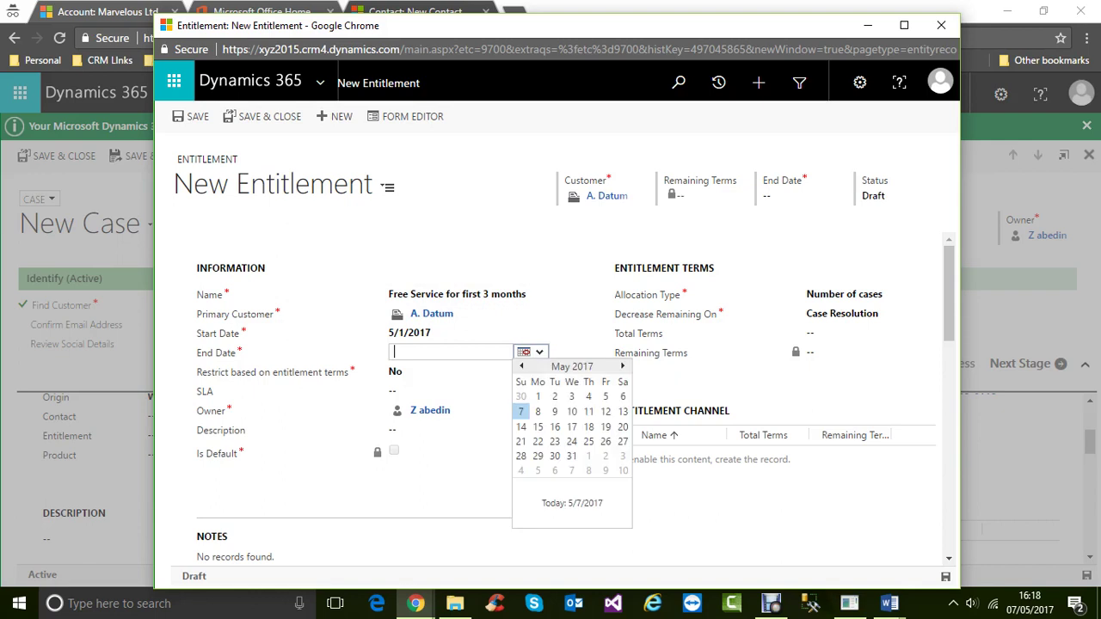
left_click(623, 367)
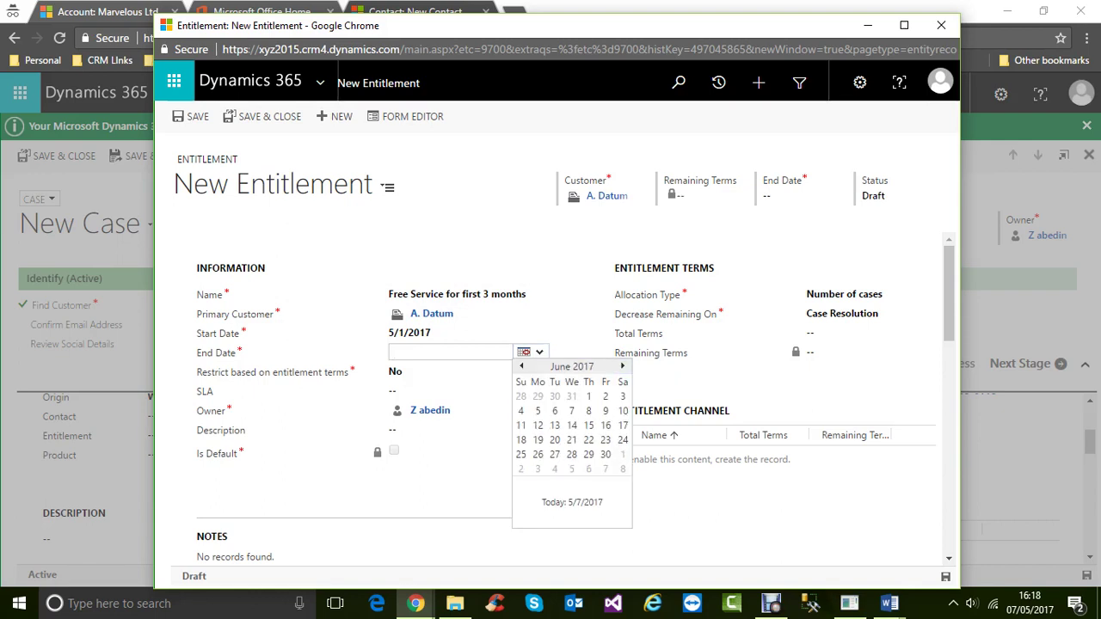
left_click(623, 367)
left_click(538, 469)
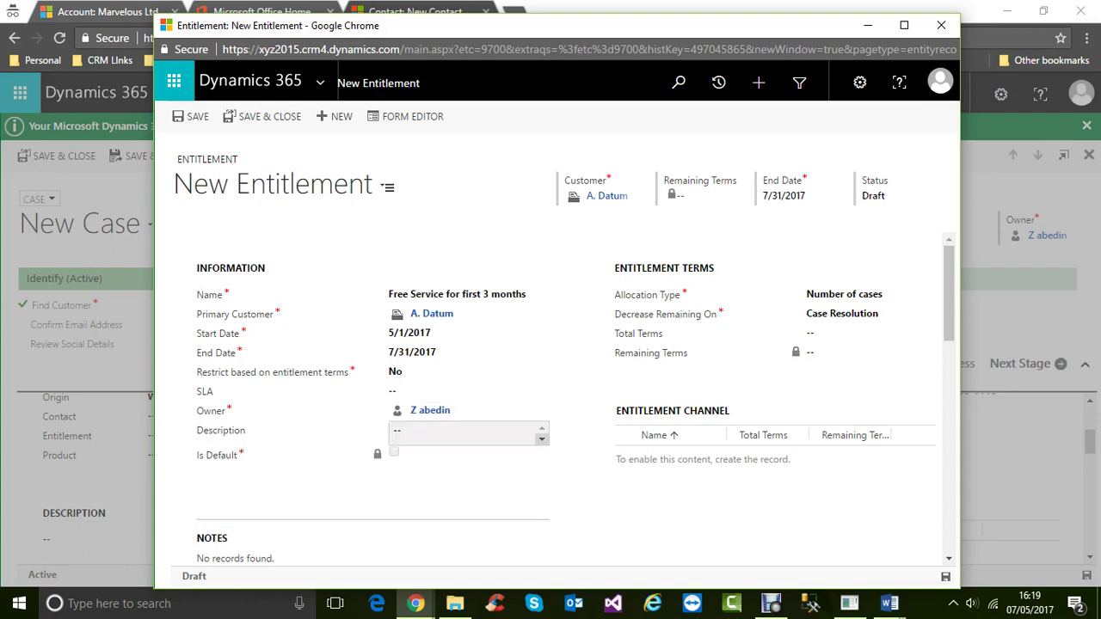
- Switch the entitlement's allocation type to Number of hours and back to Number of cases
left_click(541, 437)
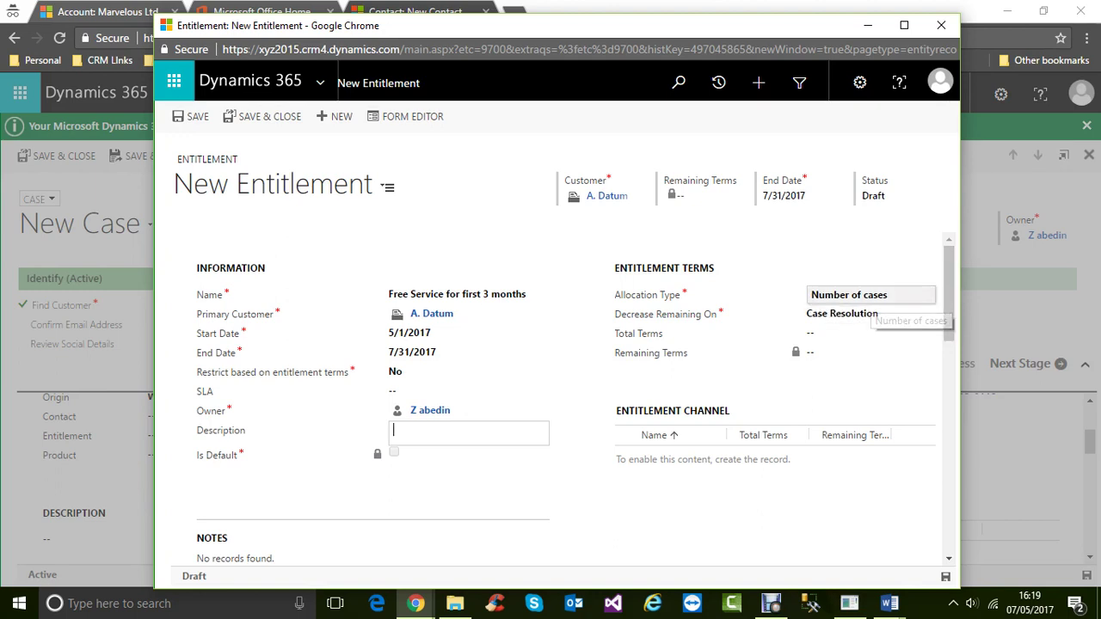
left_click(869, 295)
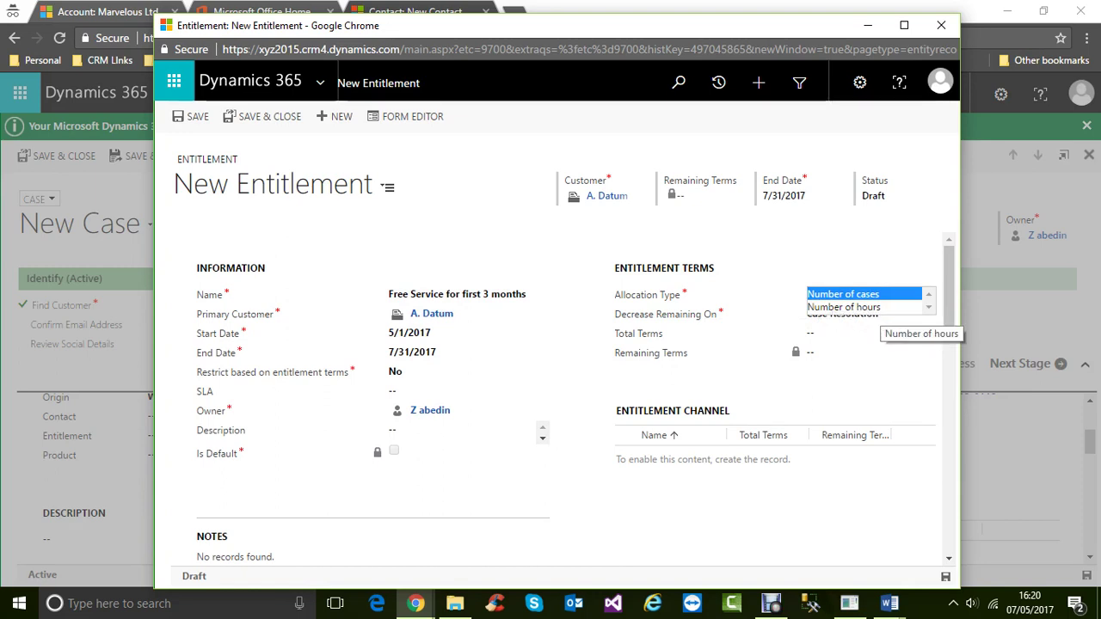
left_click(843, 307)
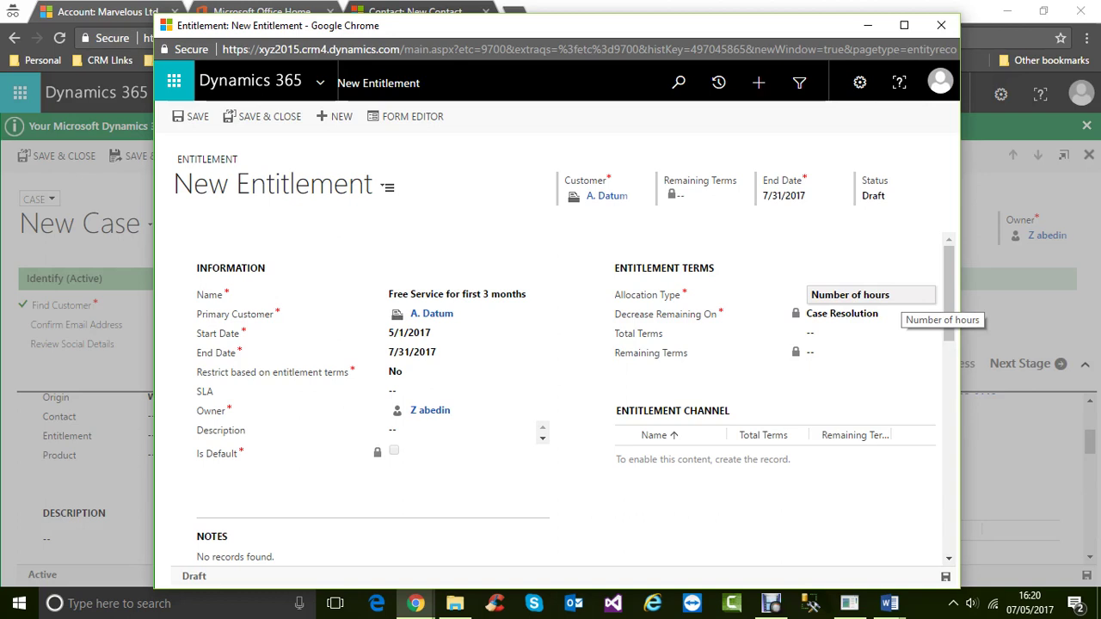
left_click(895, 297)
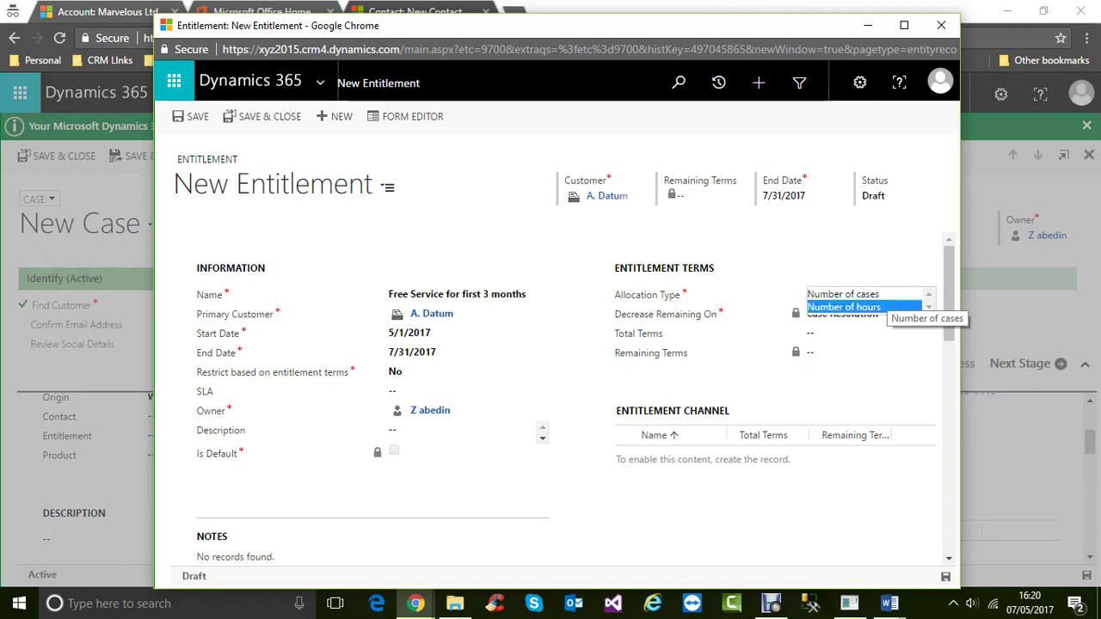
left_click(887, 296)
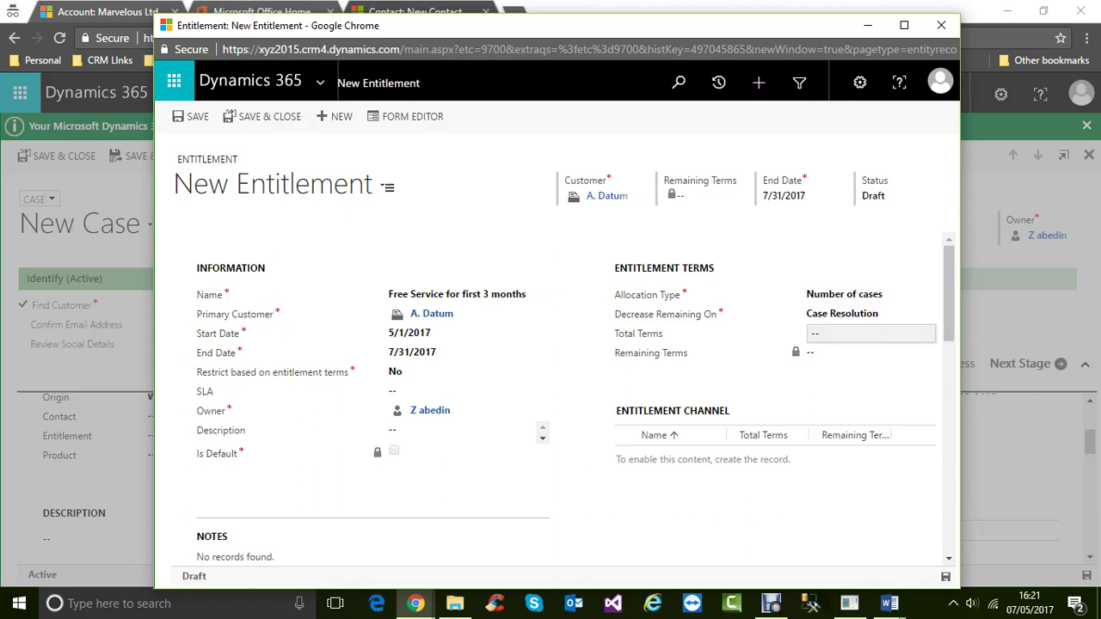
- Set the entitlement terms to decrease remaining on Case Creation
left_click(869, 315)
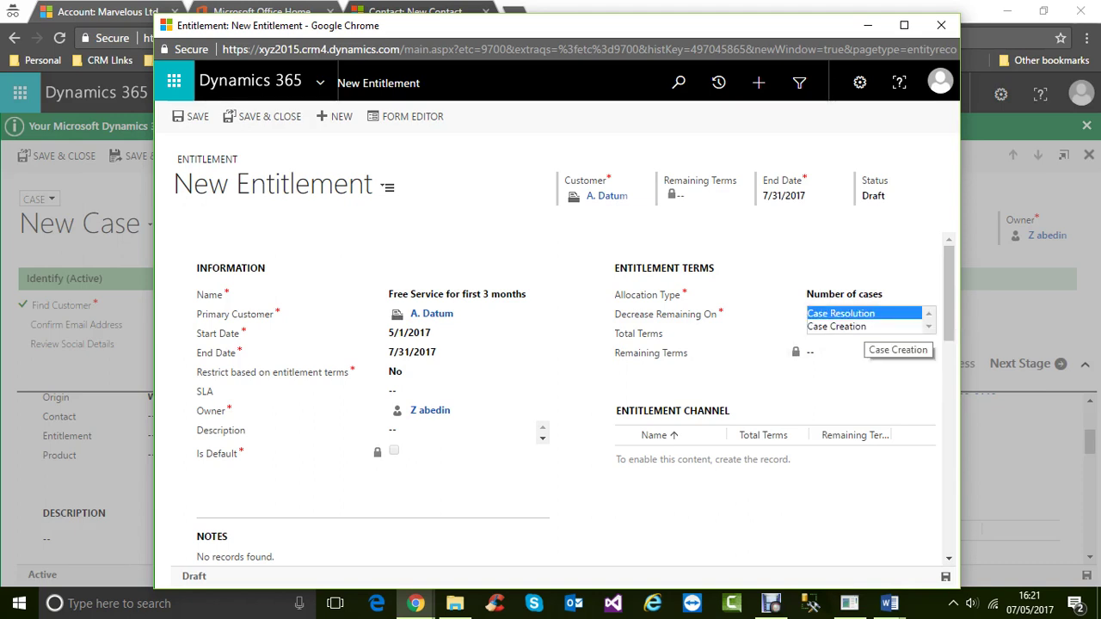
left_click(865, 327)
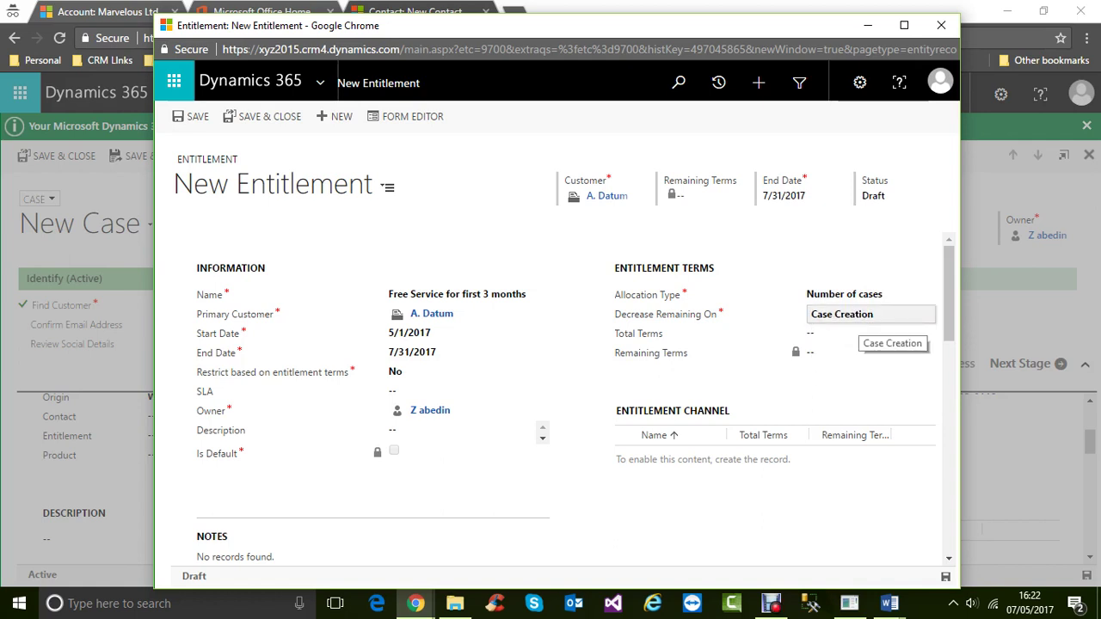
left_click(860, 319)
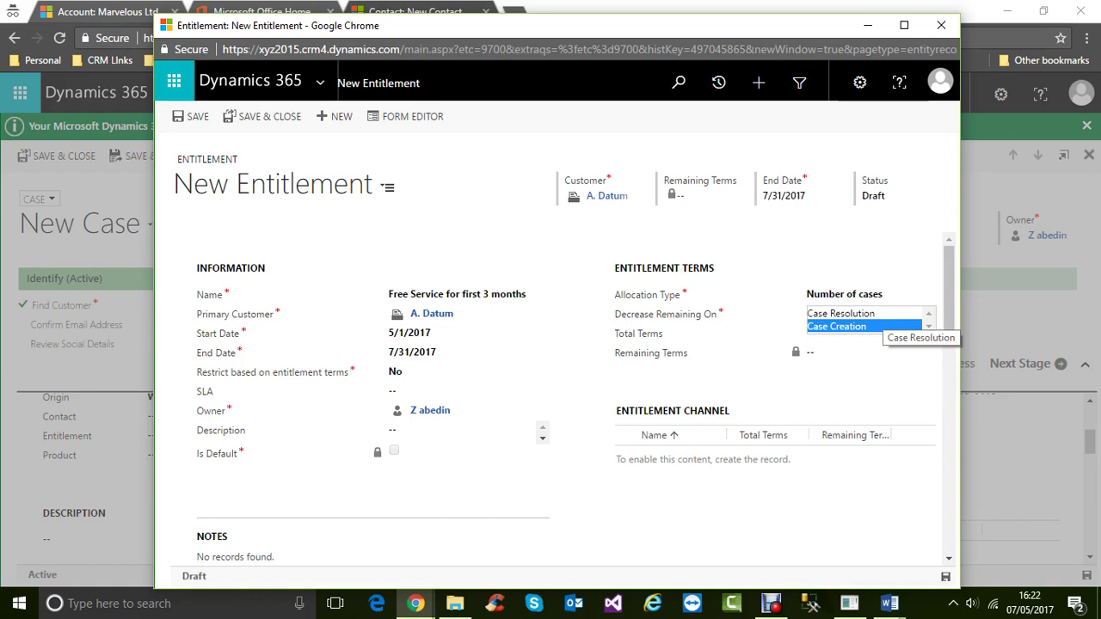
key("Return")
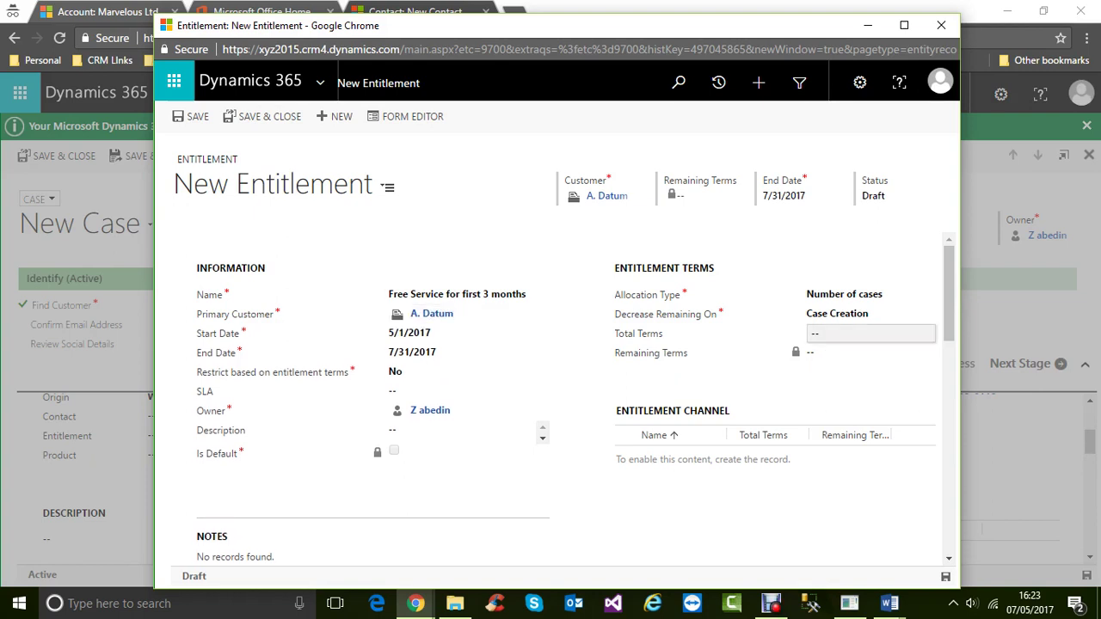
- Set the entitlement's total terms to 4
left_click(871, 334)
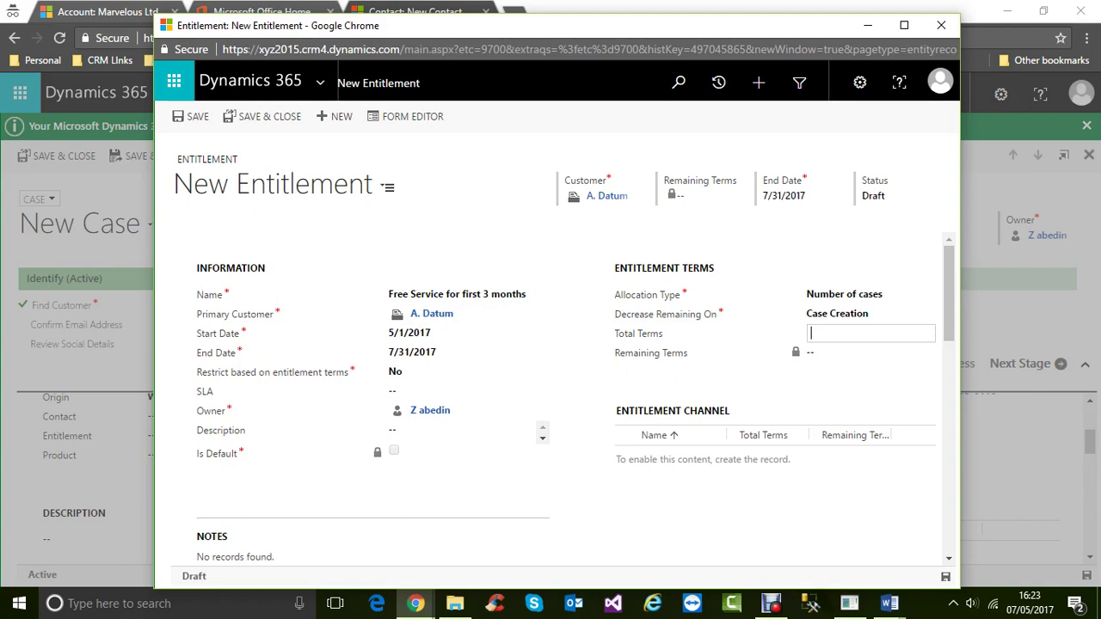
type("3")
key("BackSpace")
type("4")
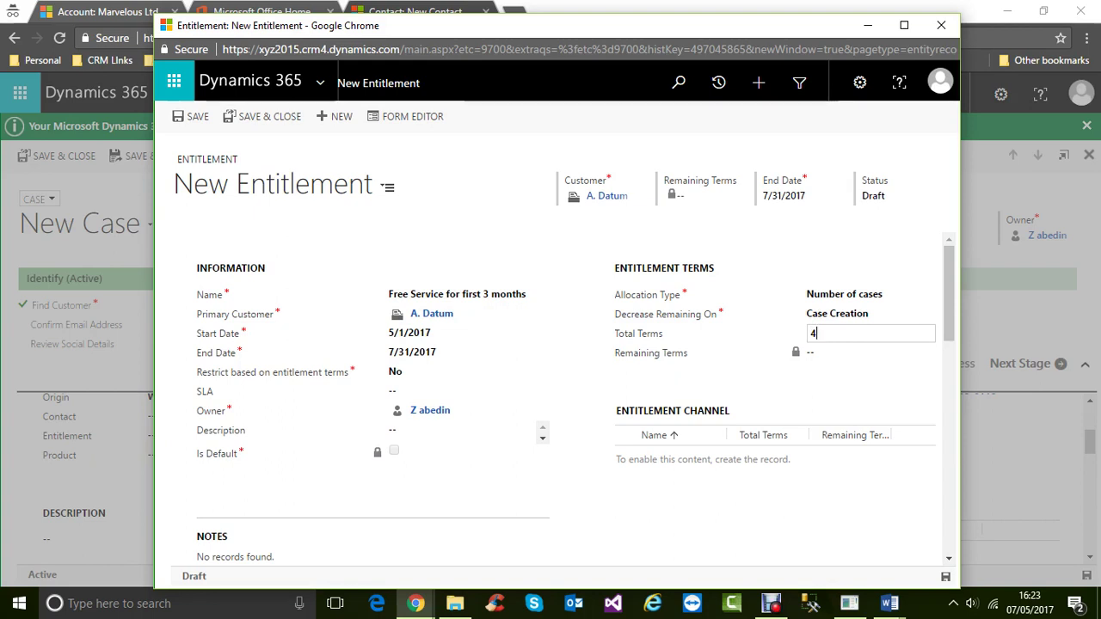
key("Tab")
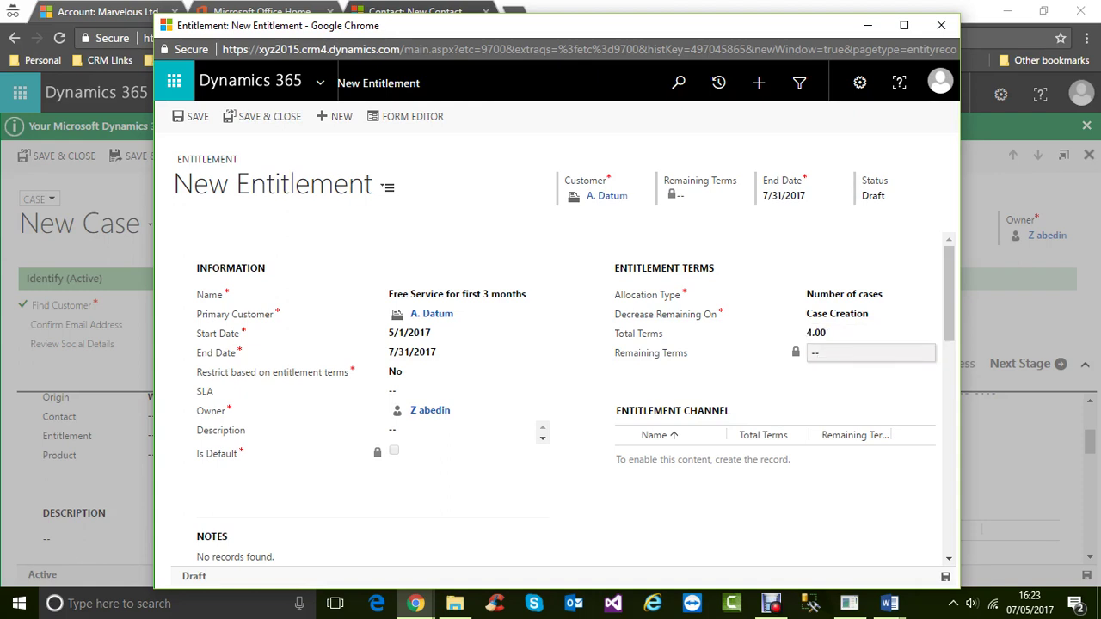
- Review the Notes, Products and Contacts sections of the new entitlement form and return to its main information
scroll(575, 396, "down", 1)
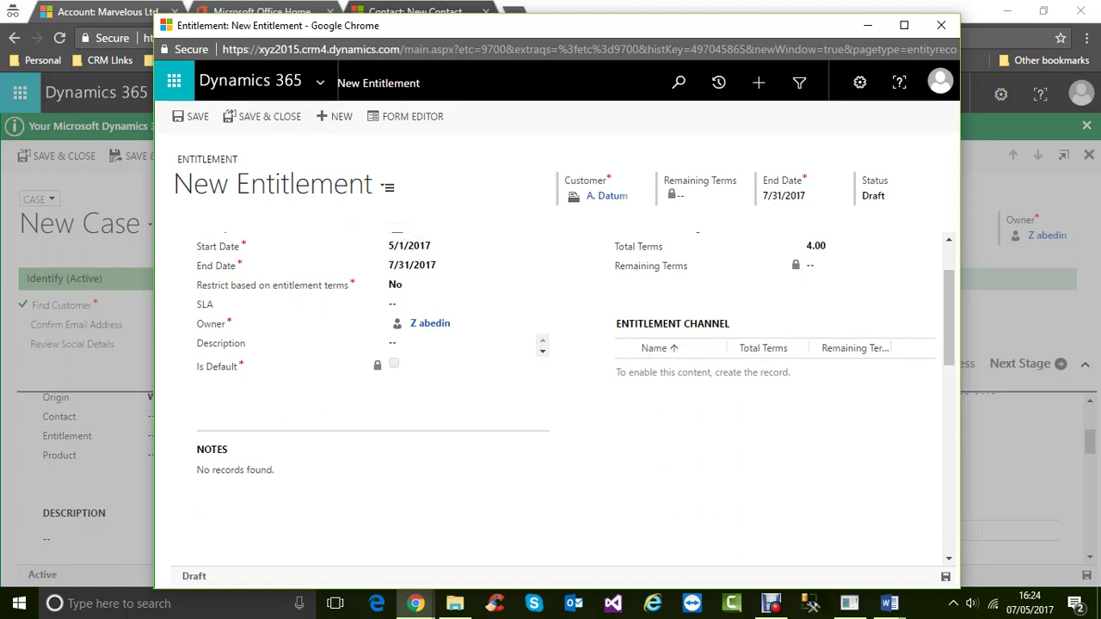
scroll(559, 387, "down", 1)
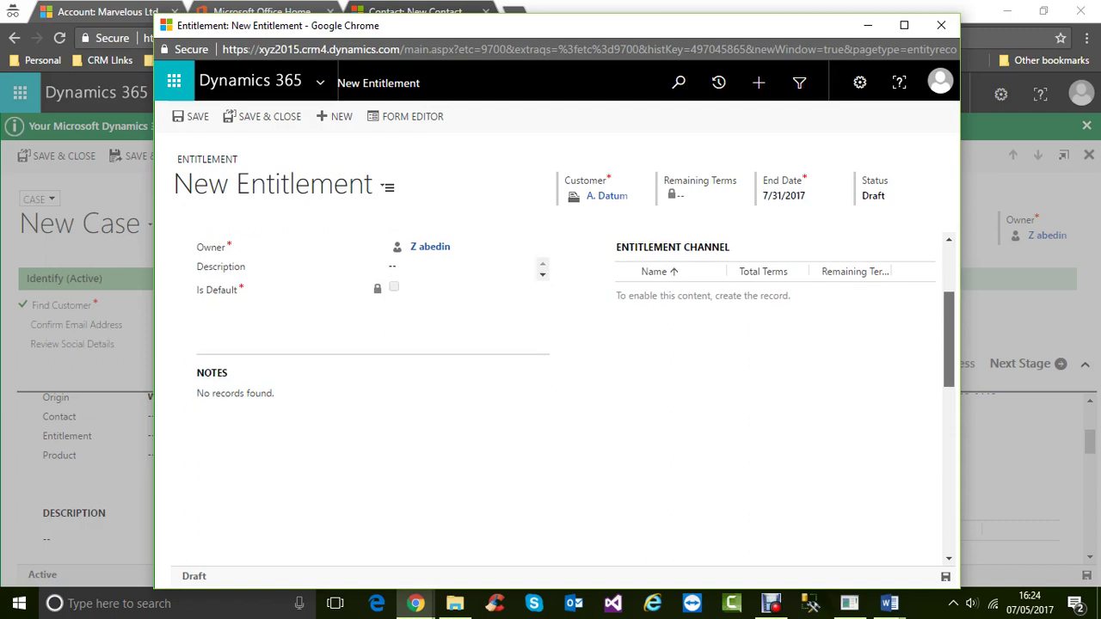
scroll(560, 387, "down", 1)
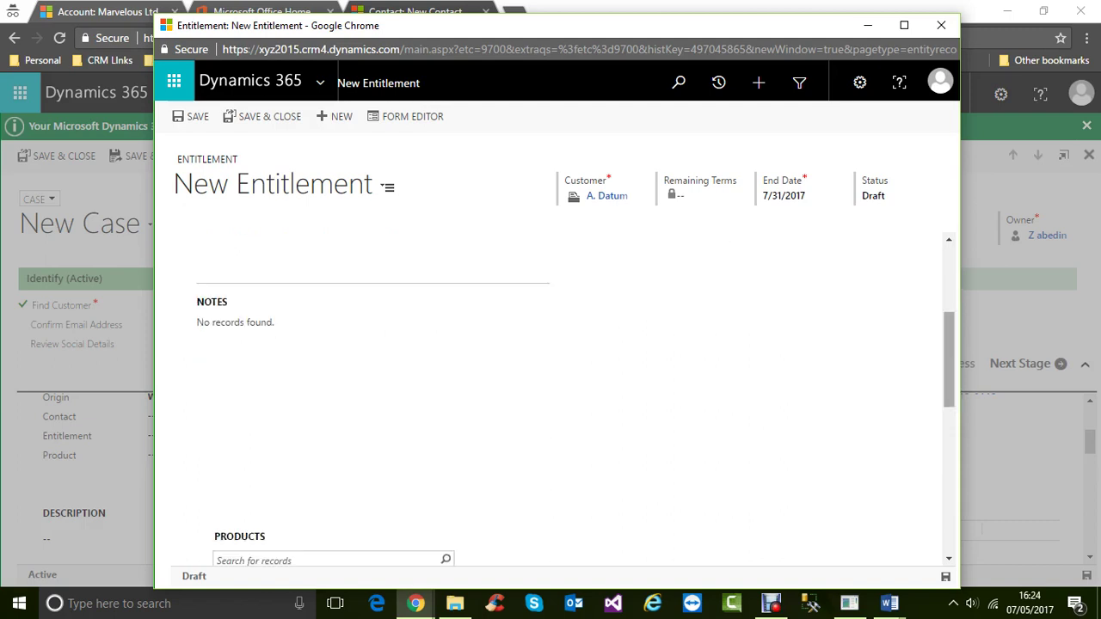
scroll(560, 387, "down", 2)
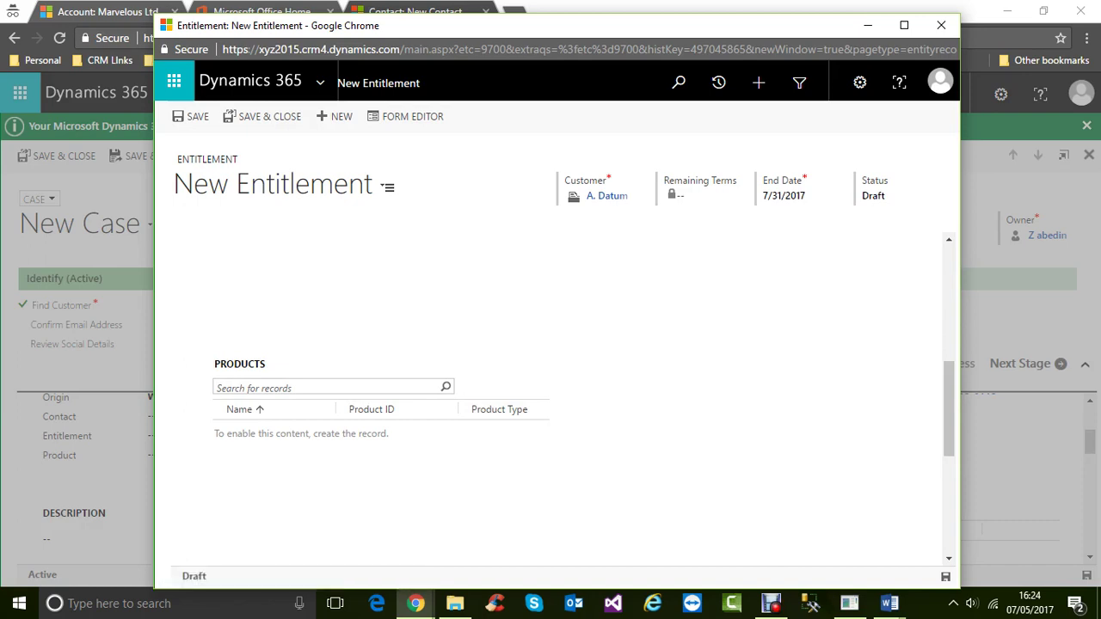
scroll(551, 396, "down", 3)
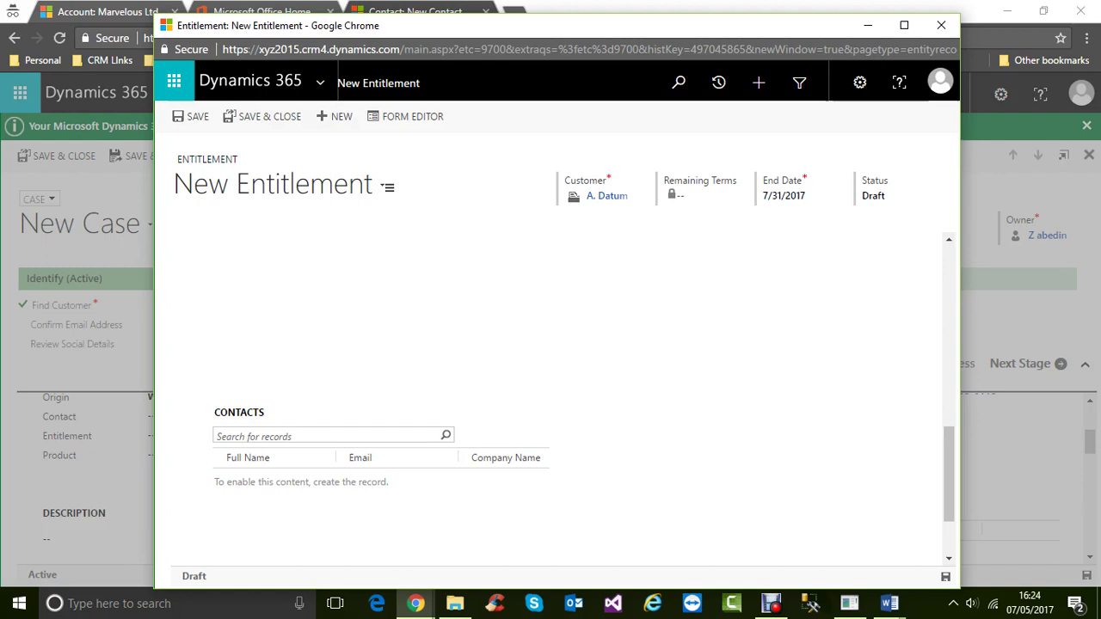
scroll(551, 395, "up", 3)
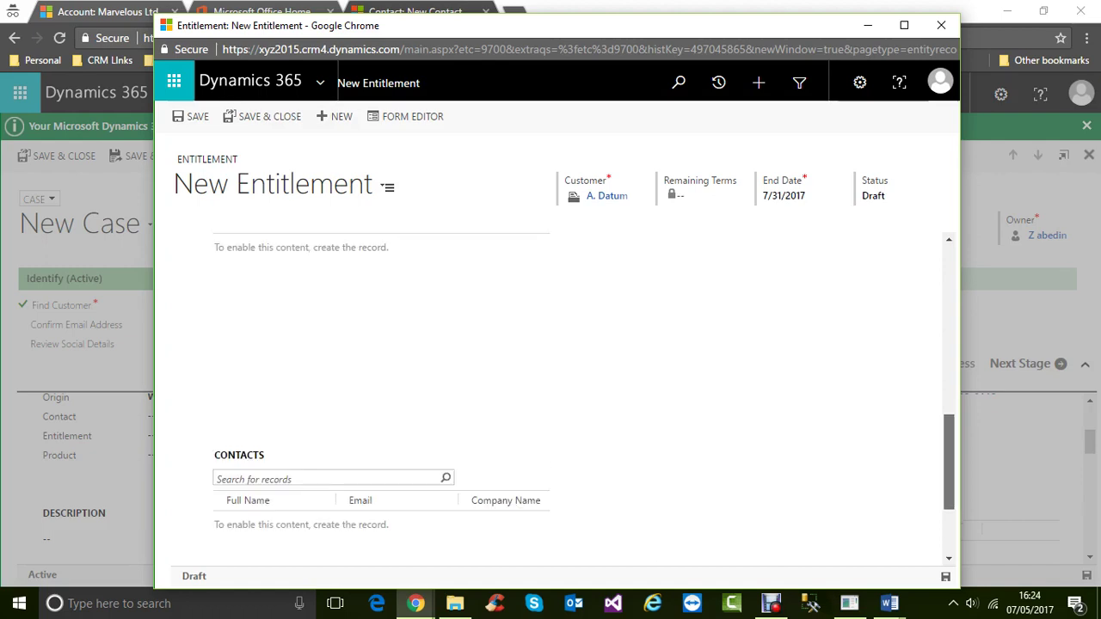
scroll(550, 396, "down", 2)
left_click_drag(949, 455, 949, 458)
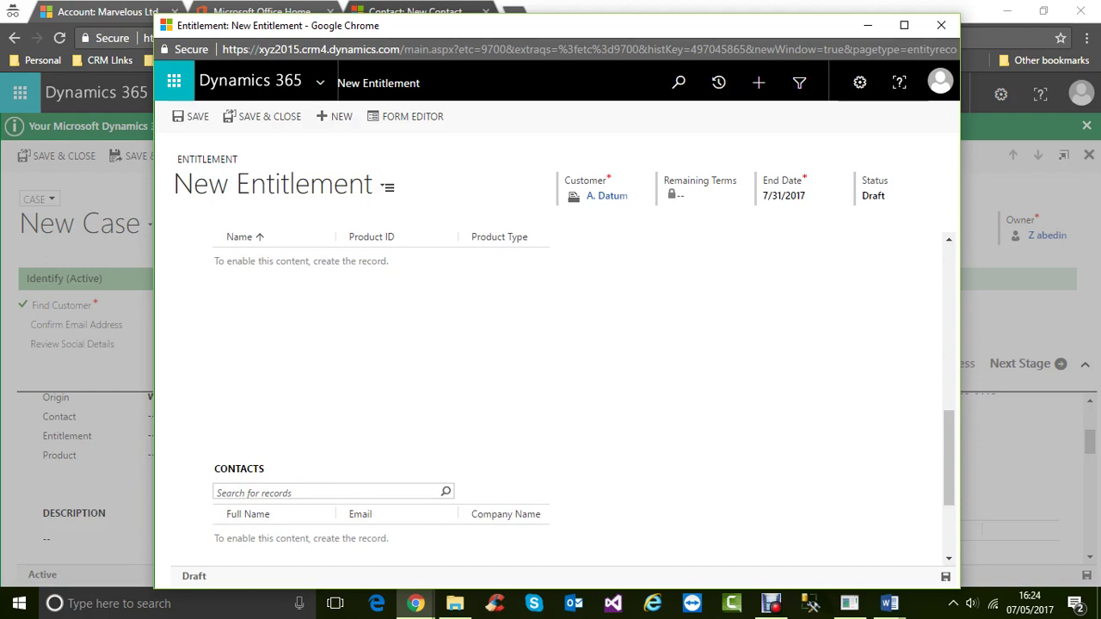
left_click_drag(949, 458, 949, 505)
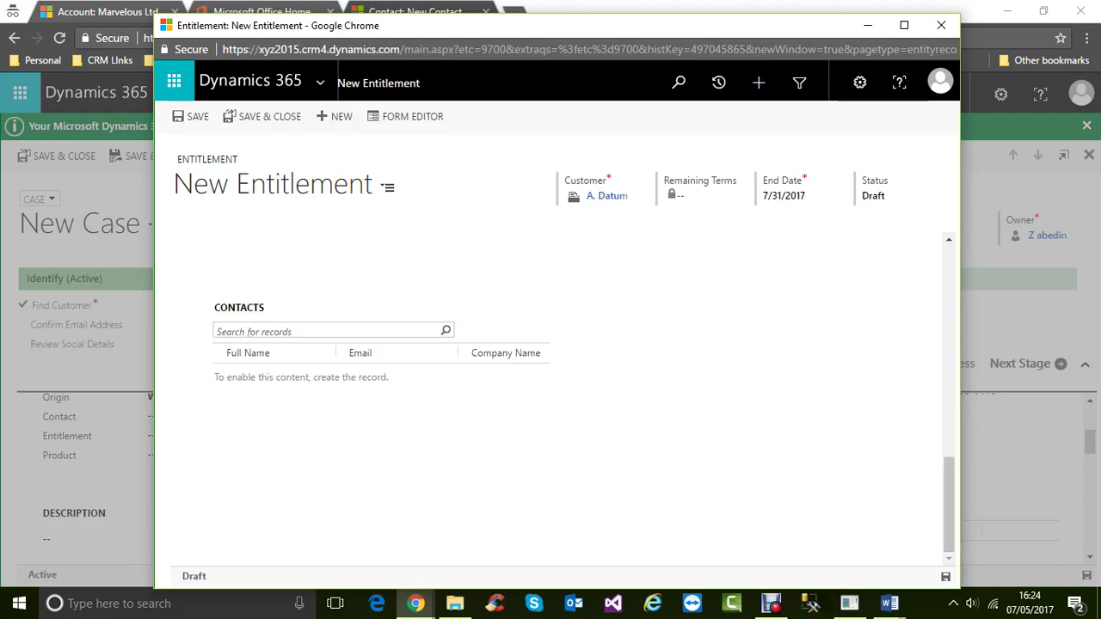
scroll(550, 396, "up", 10)
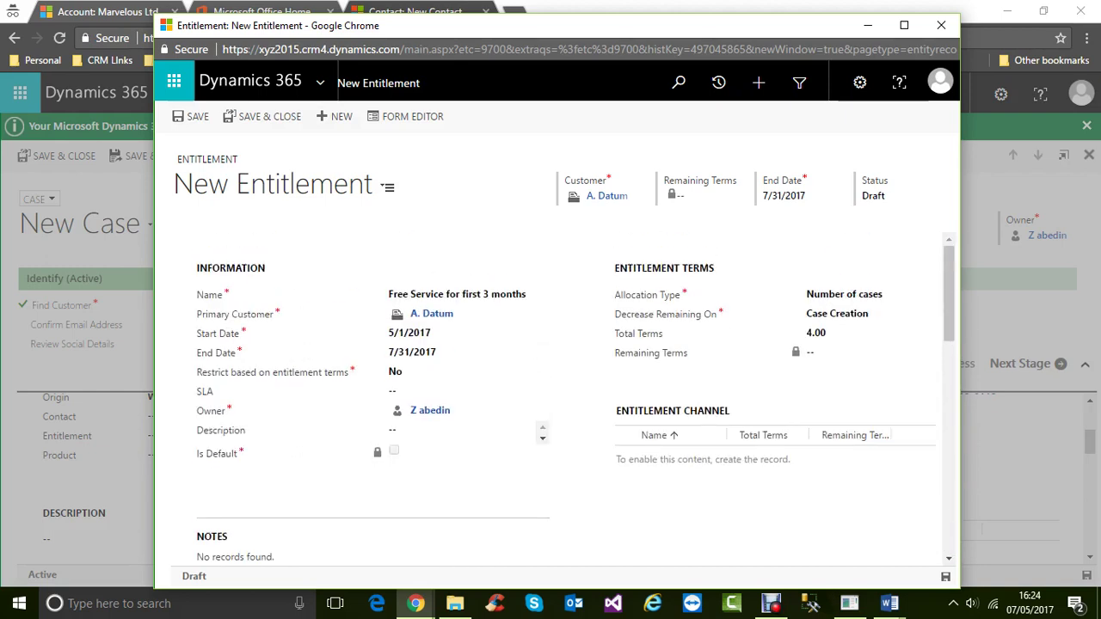
- Save the "Free Service for first 3 months" entitlement and activate it
left_click(191, 117)
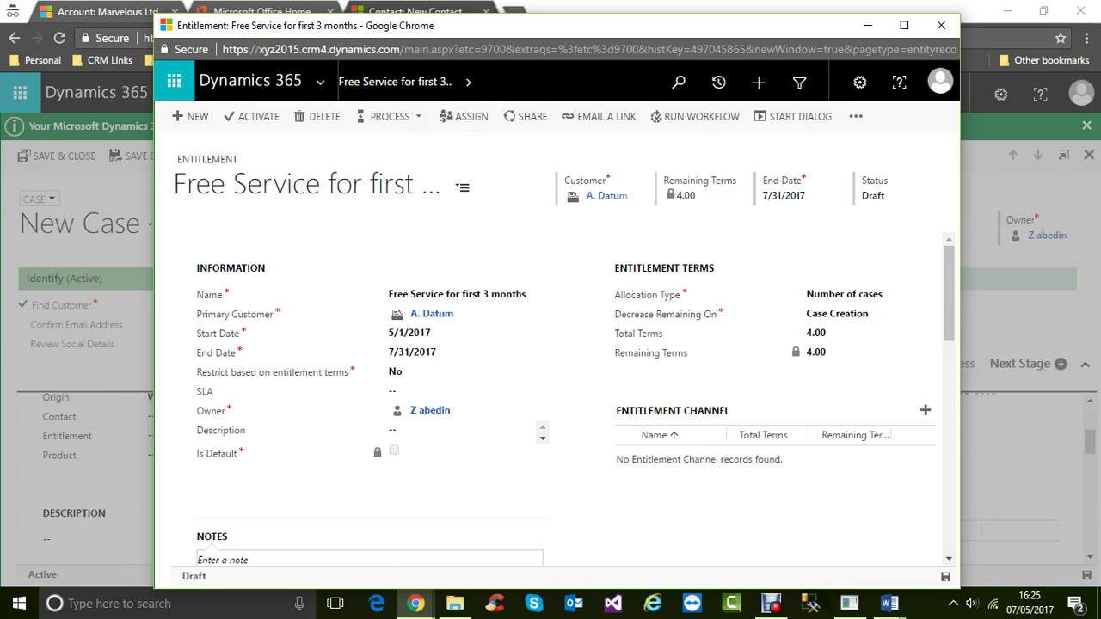
scroll(860, 336, "down", 2)
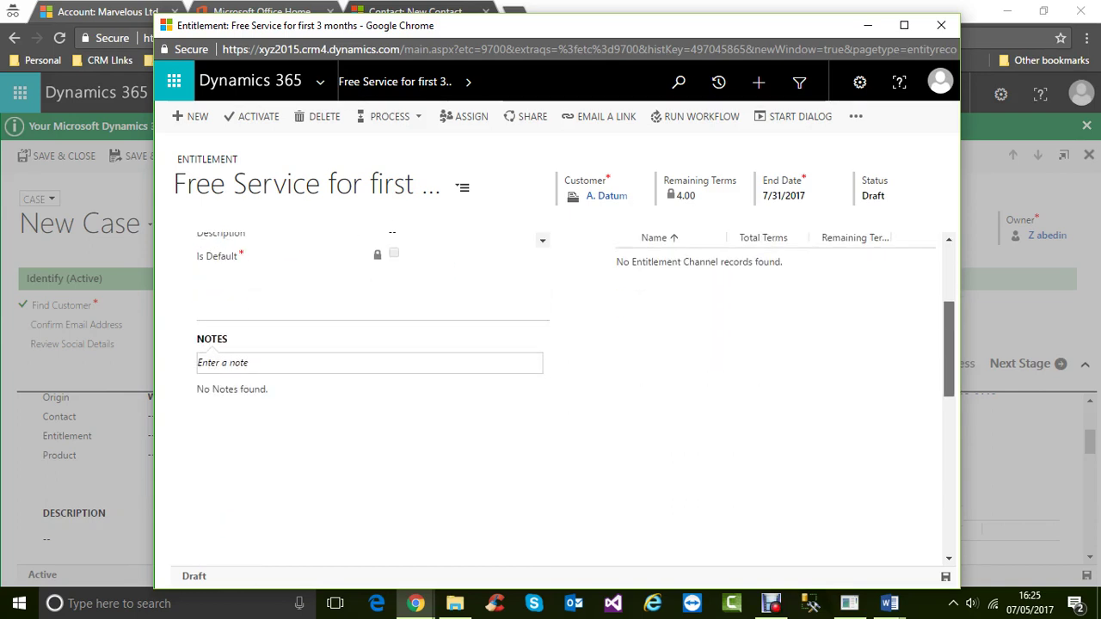
scroll(551, 396, "down", 2)
scroll(550, 395, "down", 3)
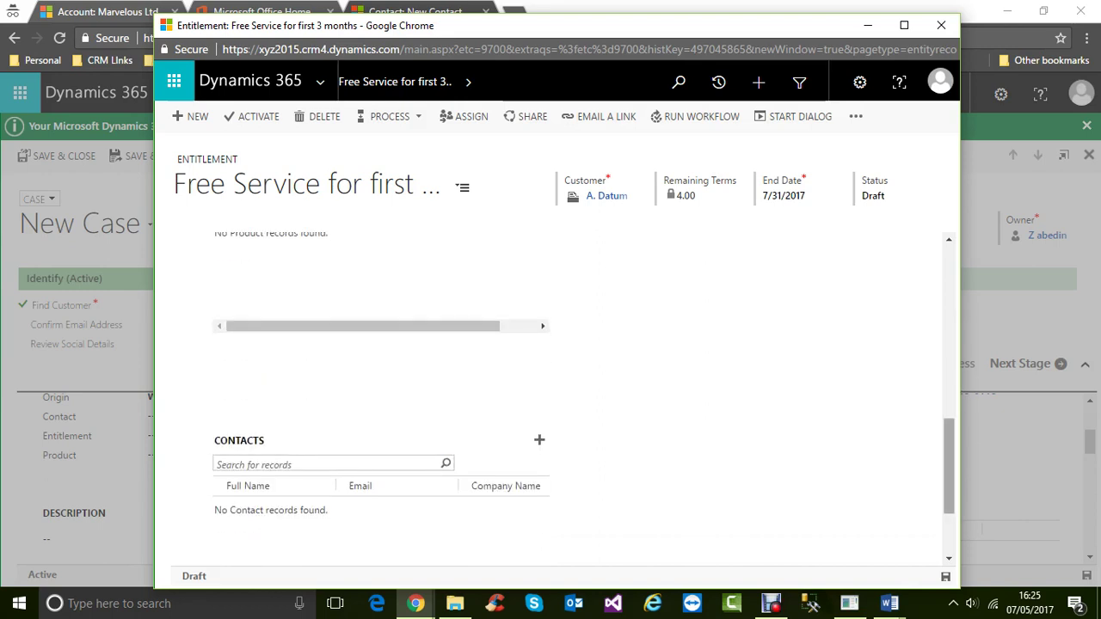
scroll(550, 396, "up", 5)
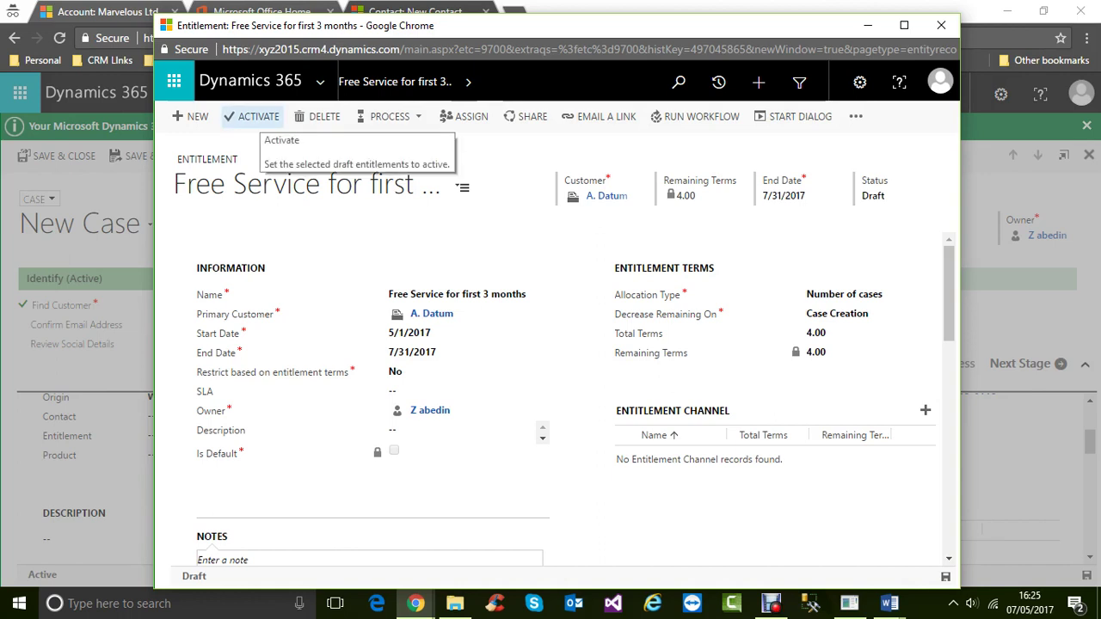
left_click(254, 116)
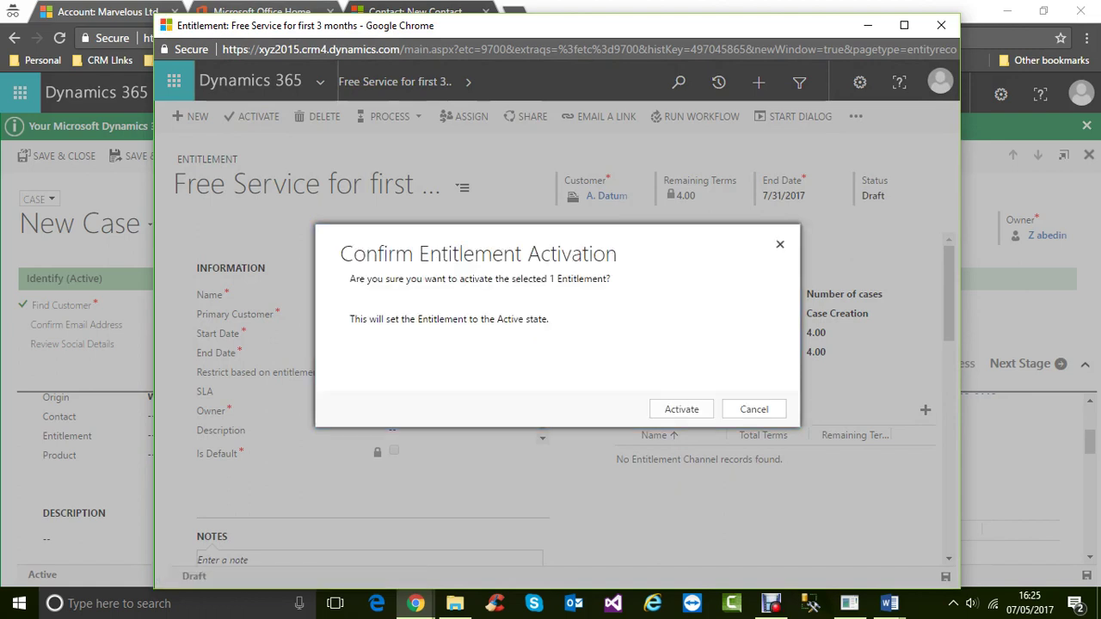
left_click(682, 409)
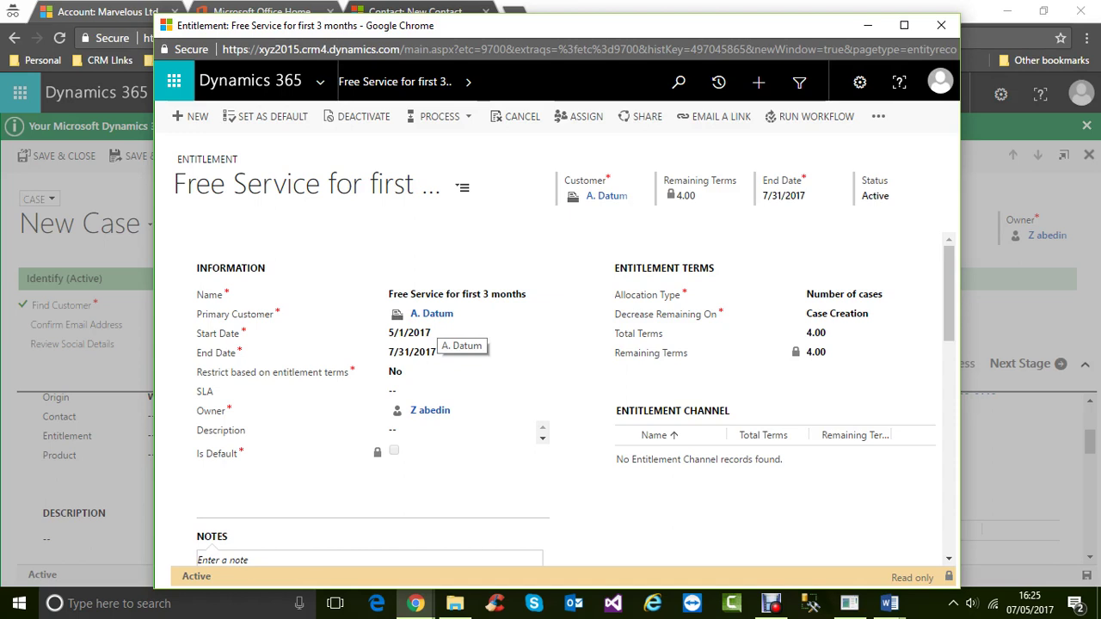
- Open the entitlement's primary customer, A. Datum, and look through the account's sections from General to Service Preferences
left_click(436, 315)
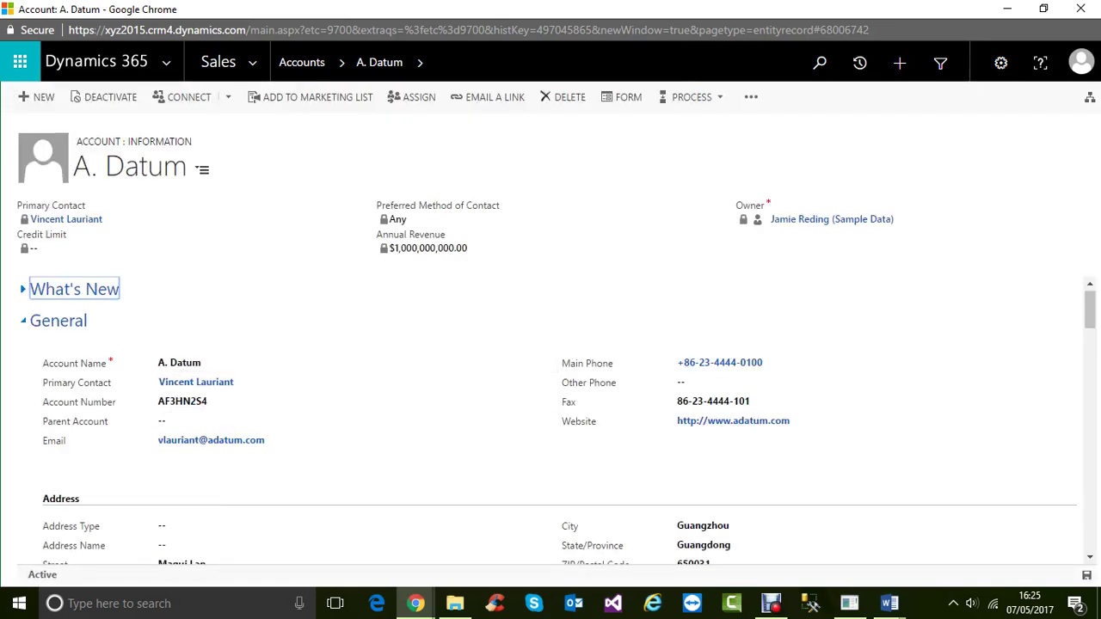
scroll(559, 422, "down", 5)
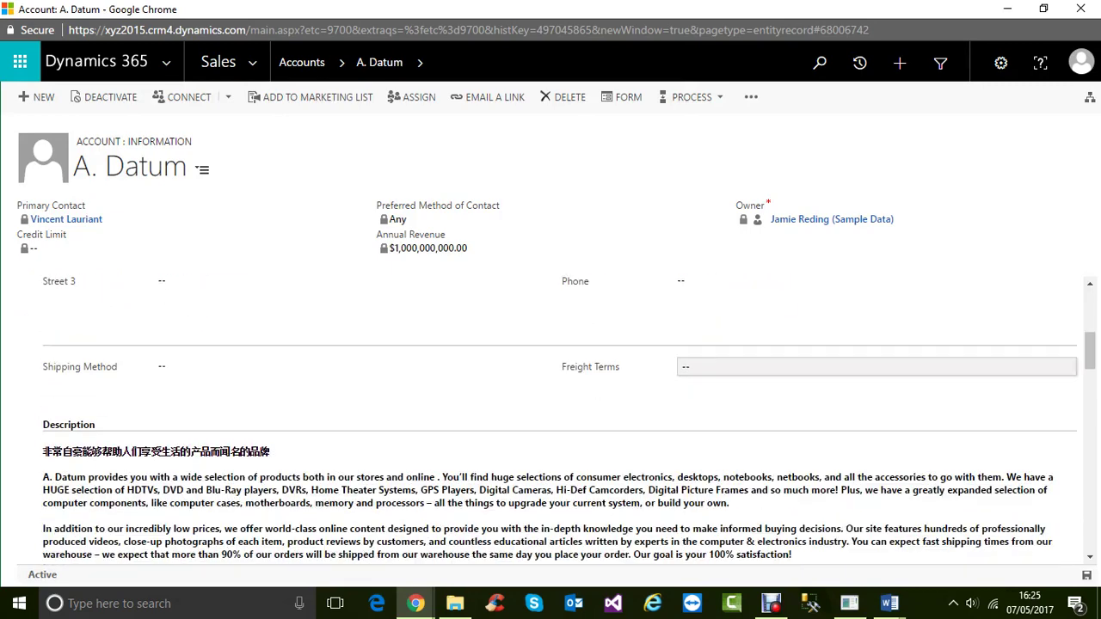
scroll(559, 422, "down", 5)
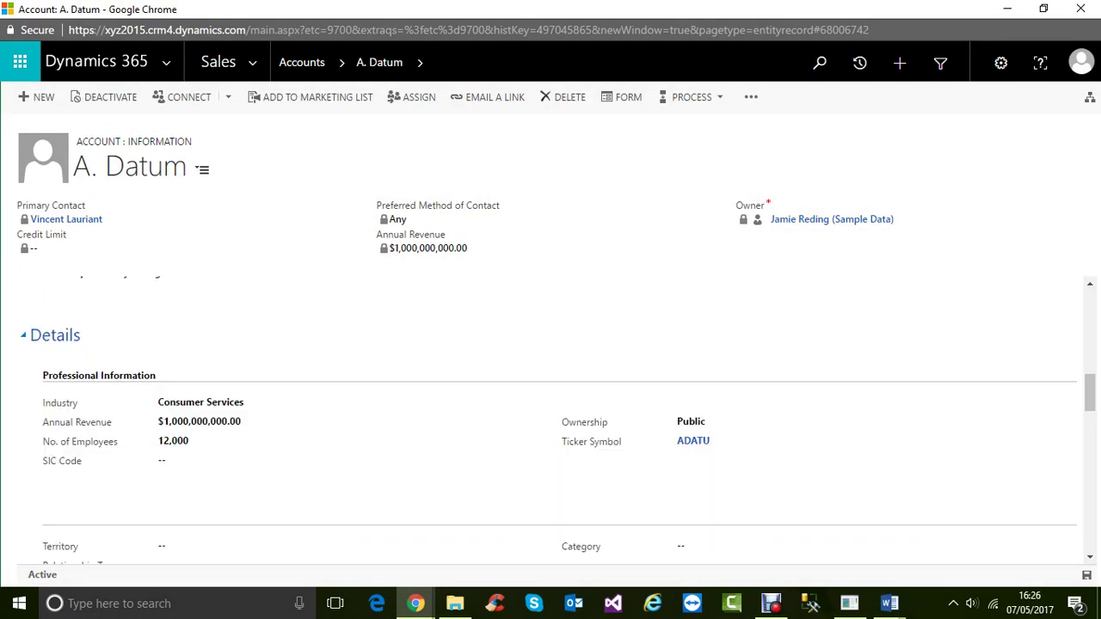
scroll(559, 421, "down", 5)
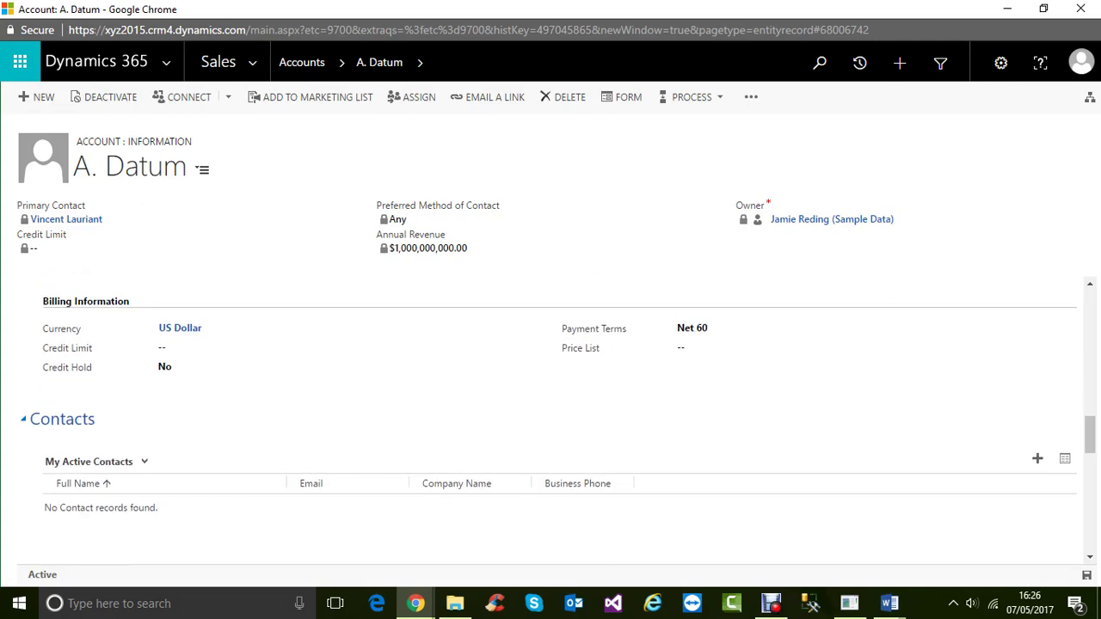
scroll(559, 422, "down", 2)
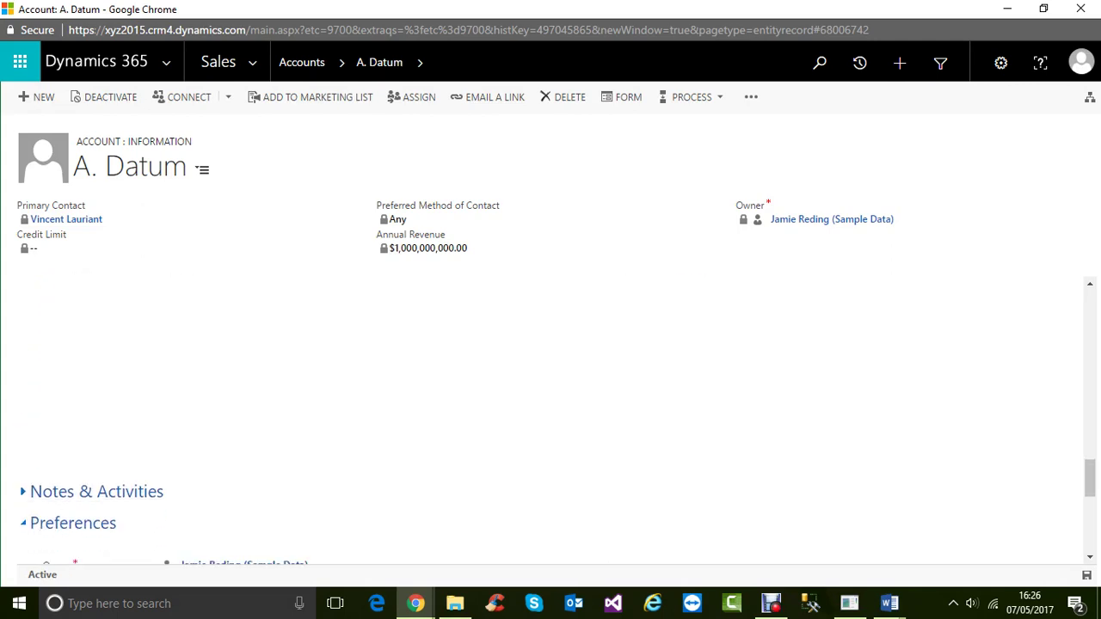
scroll(560, 422, "down", 1)
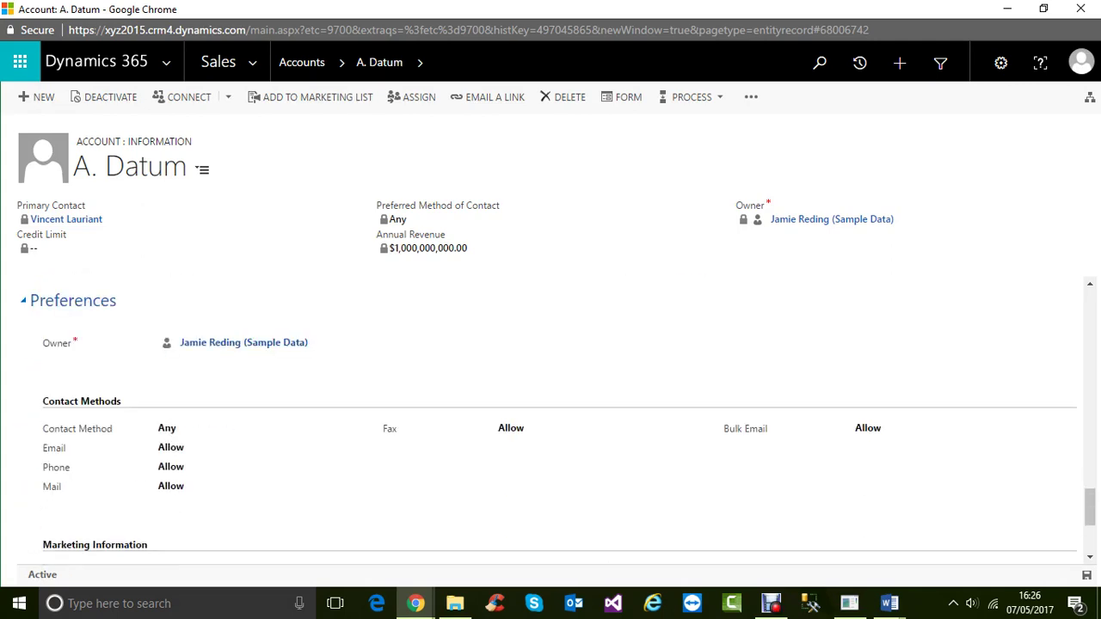
scroll(559, 421, "down", 1)
scroll(559, 421, "down", 1)
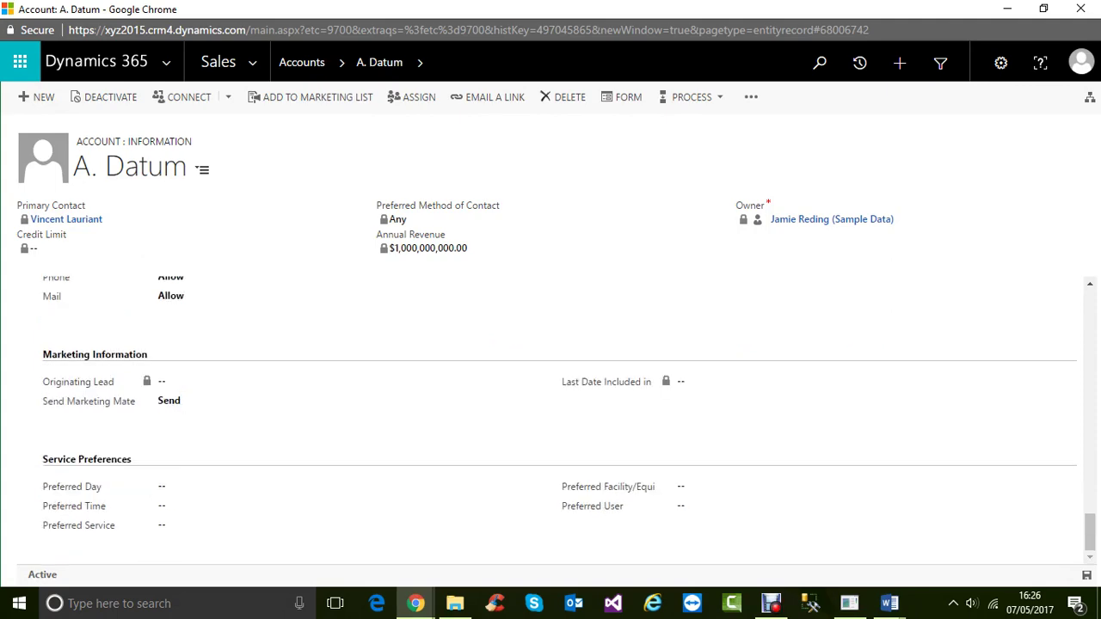
scroll(560, 422, "up", 6)
scroll(559, 422, "up", 8)
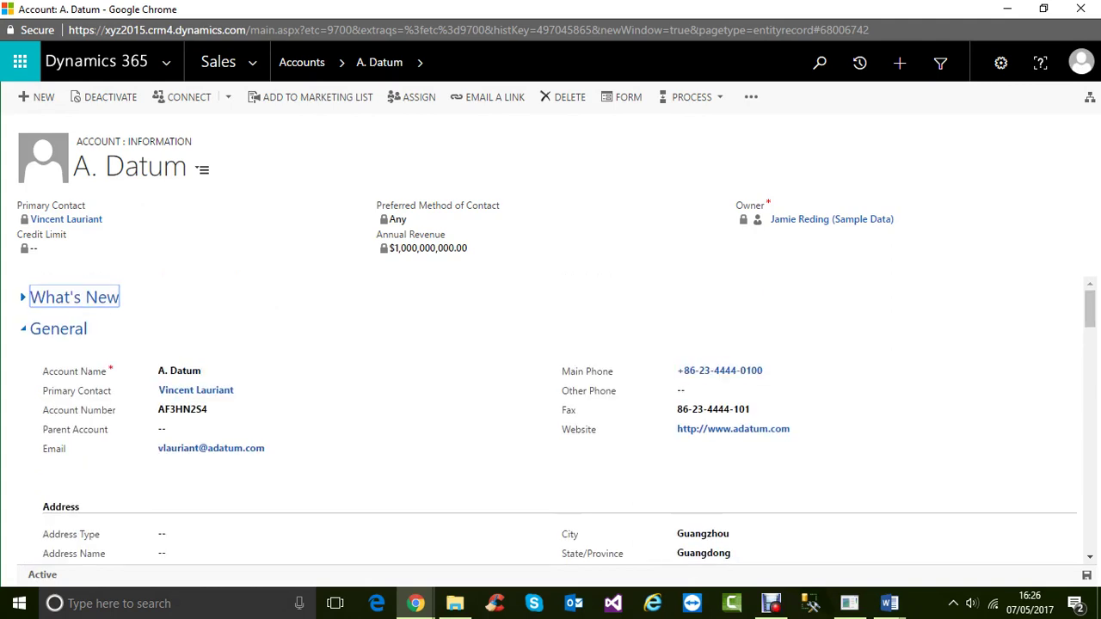
- Search the account page for "entititlement" and check its address, Details, Billing Information and Contacts sections for entitlements
key("ctrl+f")
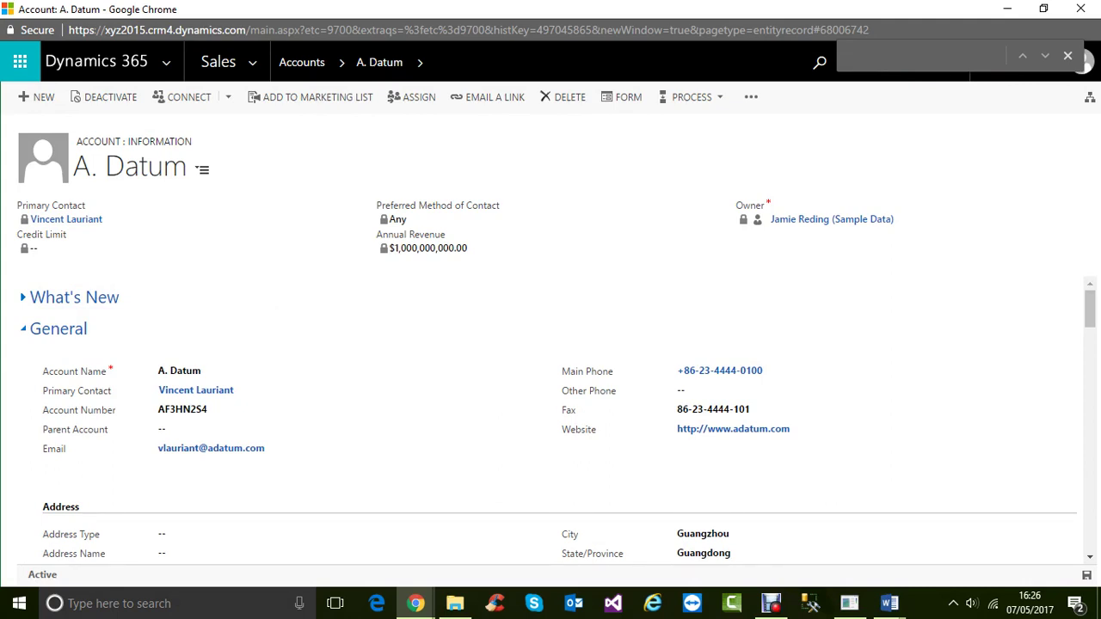
type("entititlement")
scroll(551, 421, "down", 5)
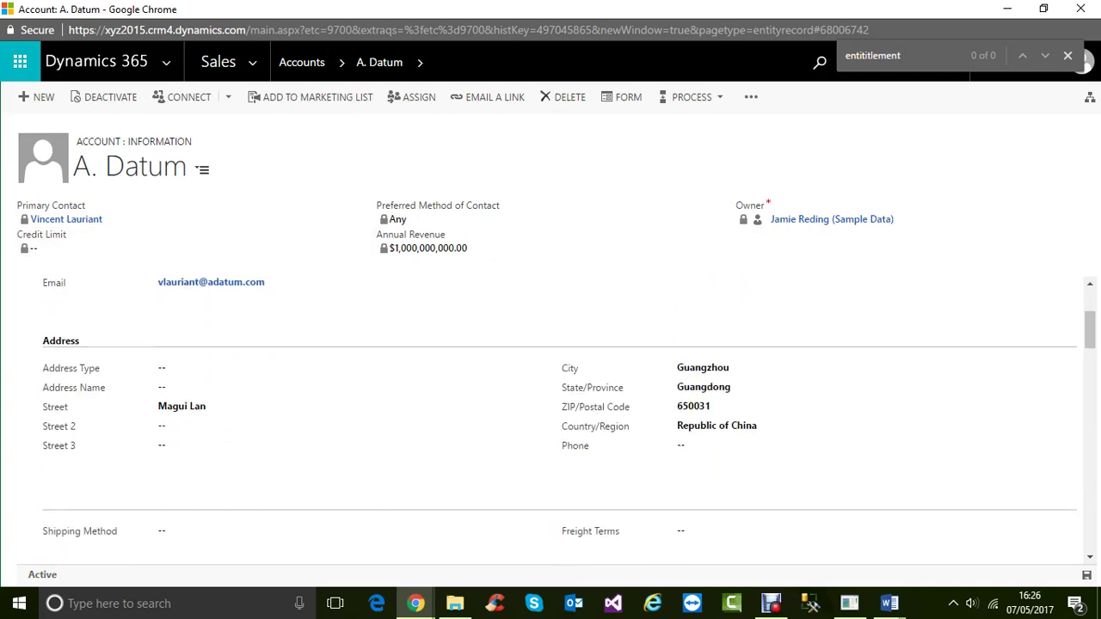
scroll(550, 421, "down", 4)
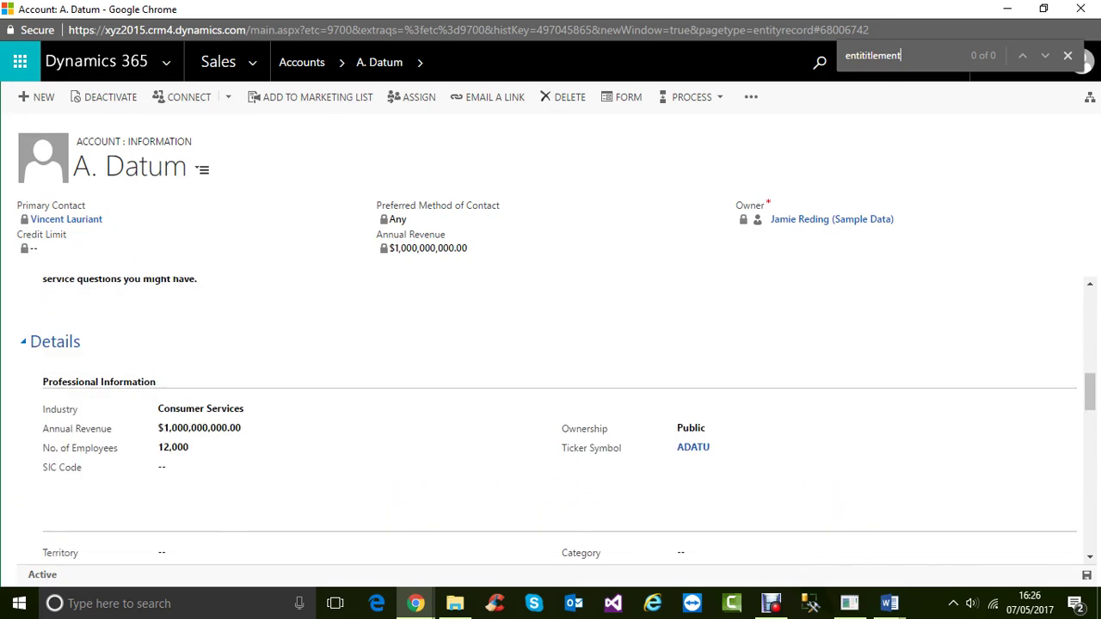
scroll(550, 422, "down", 1)
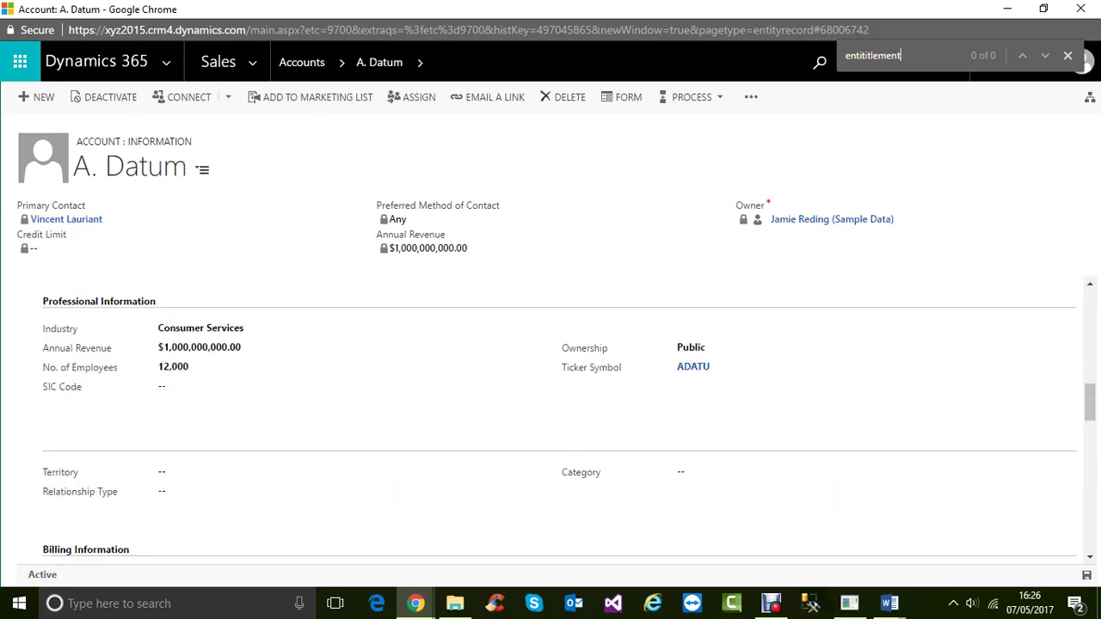
scroll(551, 422, "up", 1)
scroll(551, 421, "down", 2)
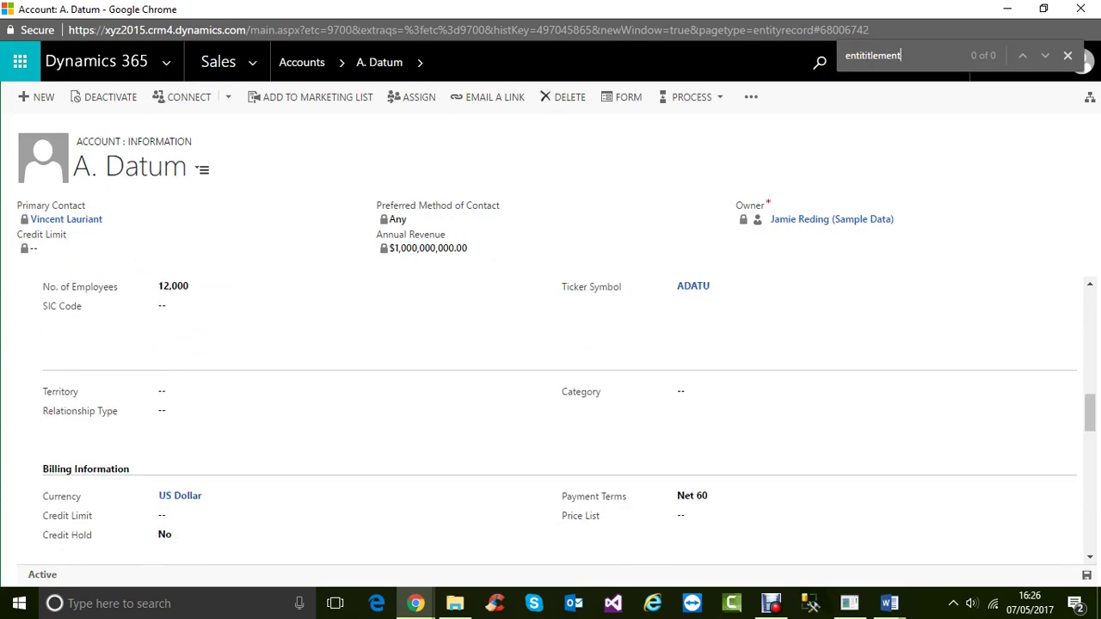
scroll(551, 421, "down", 1)
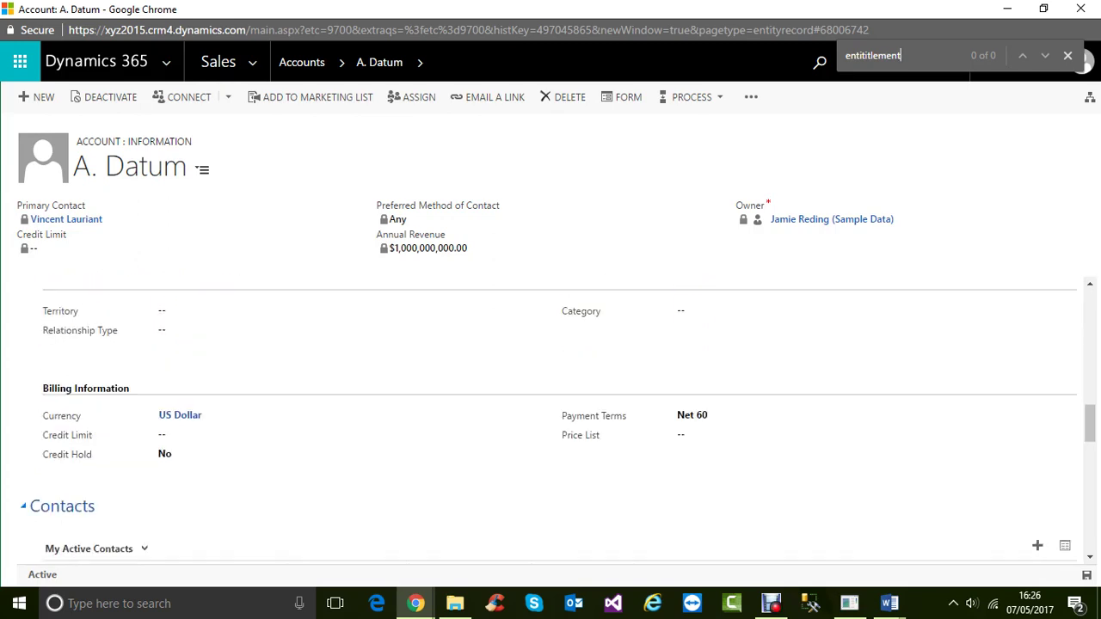
scroll(551, 421, "down", 2)
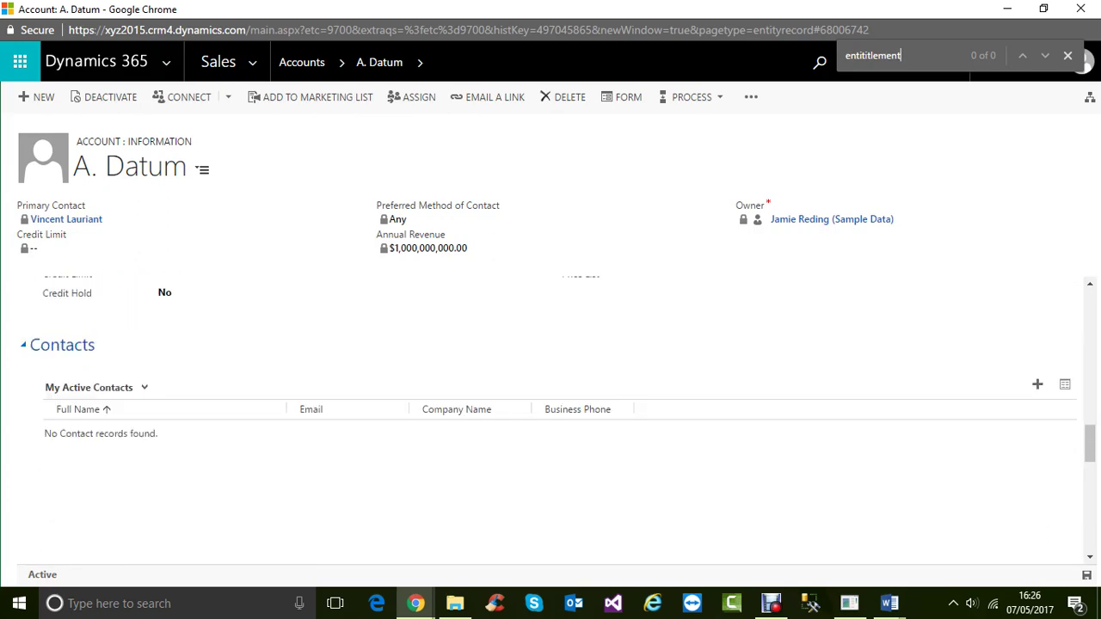
scroll(551, 422, "down", 3)
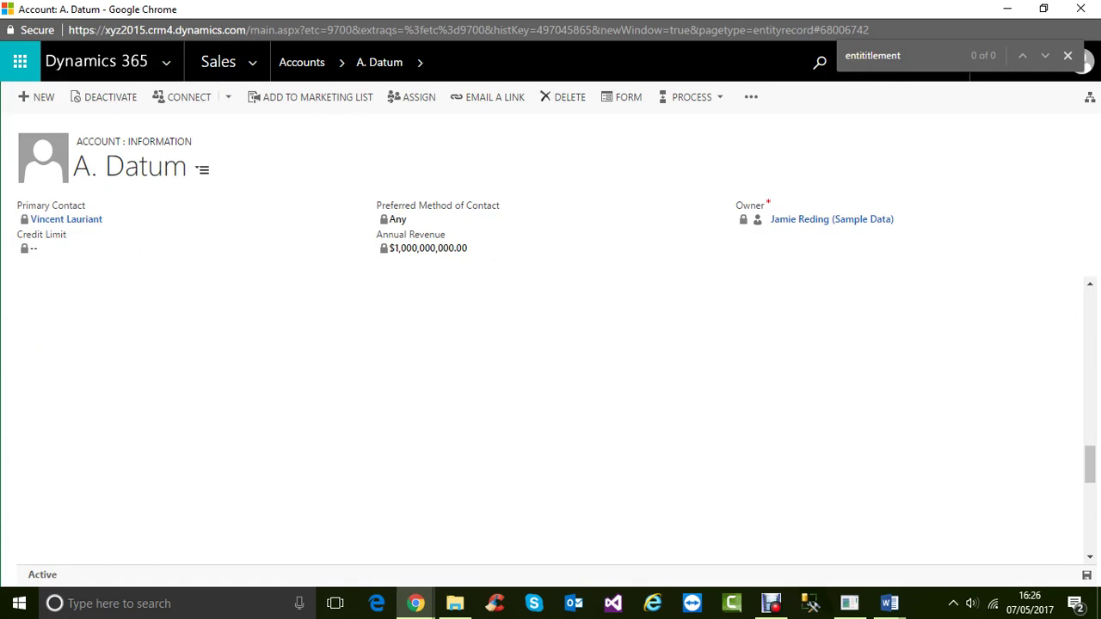
scroll(551, 422, "down", 2)
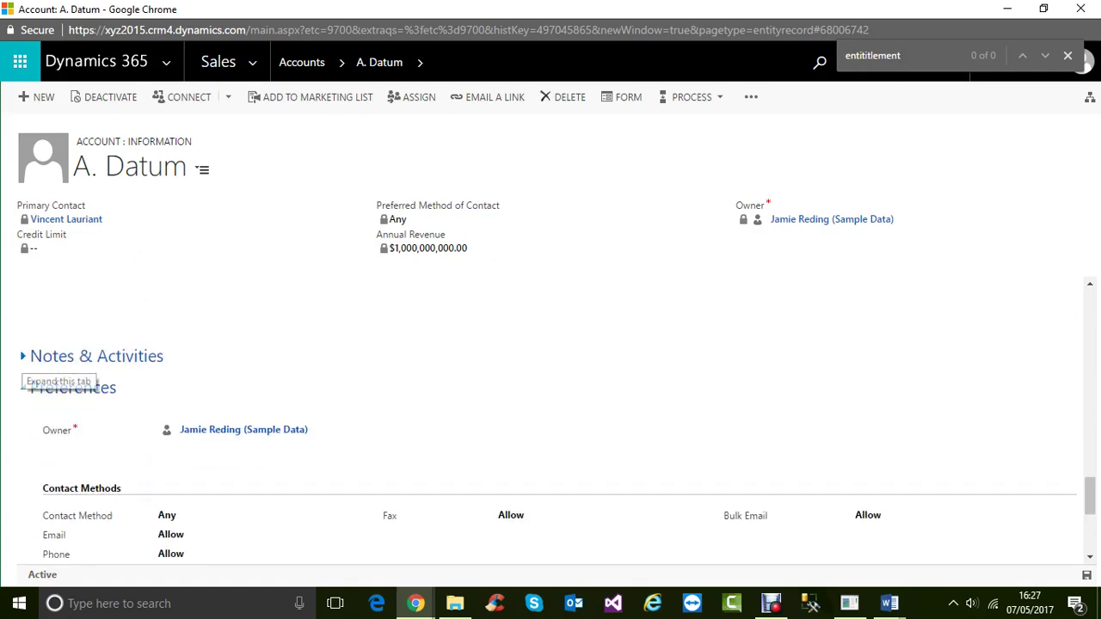
- Expand Notes & Activities, check it and the Preferences section for entitlements, and close the page search
left_click(24, 356)
scroll(551, 421, "down", 4)
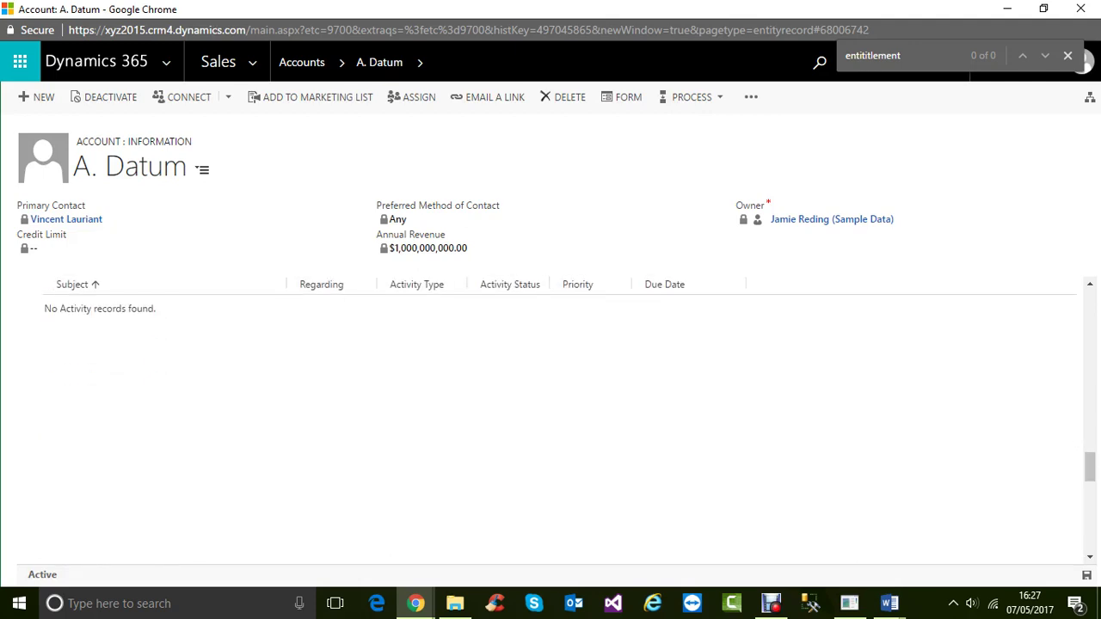
scroll(344, 356, "down", 2)
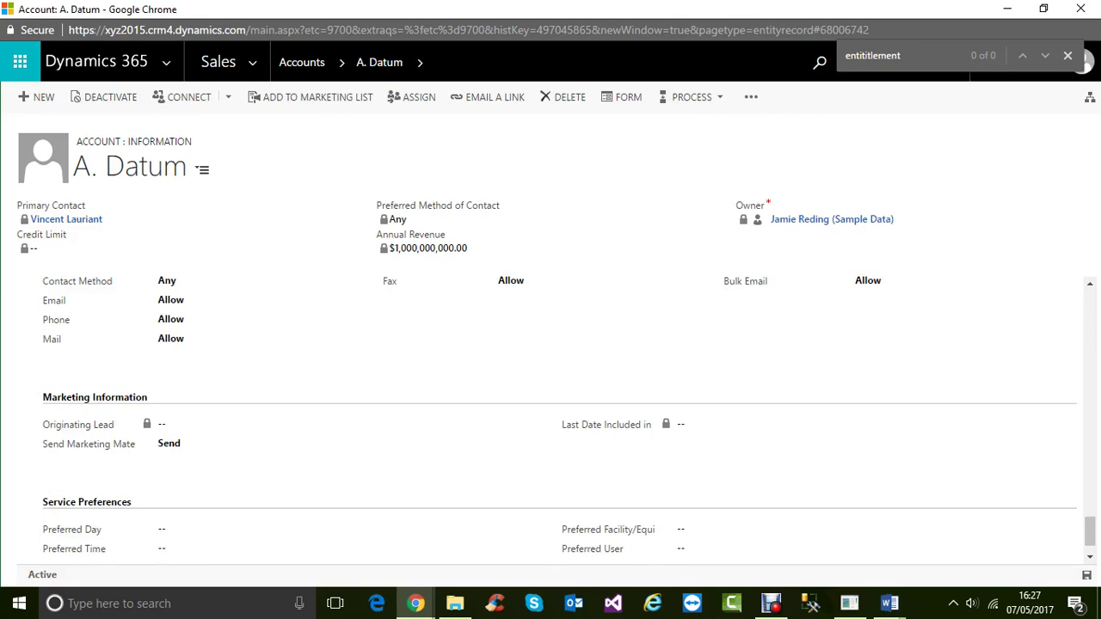
scroll(516, 413, "down", 1)
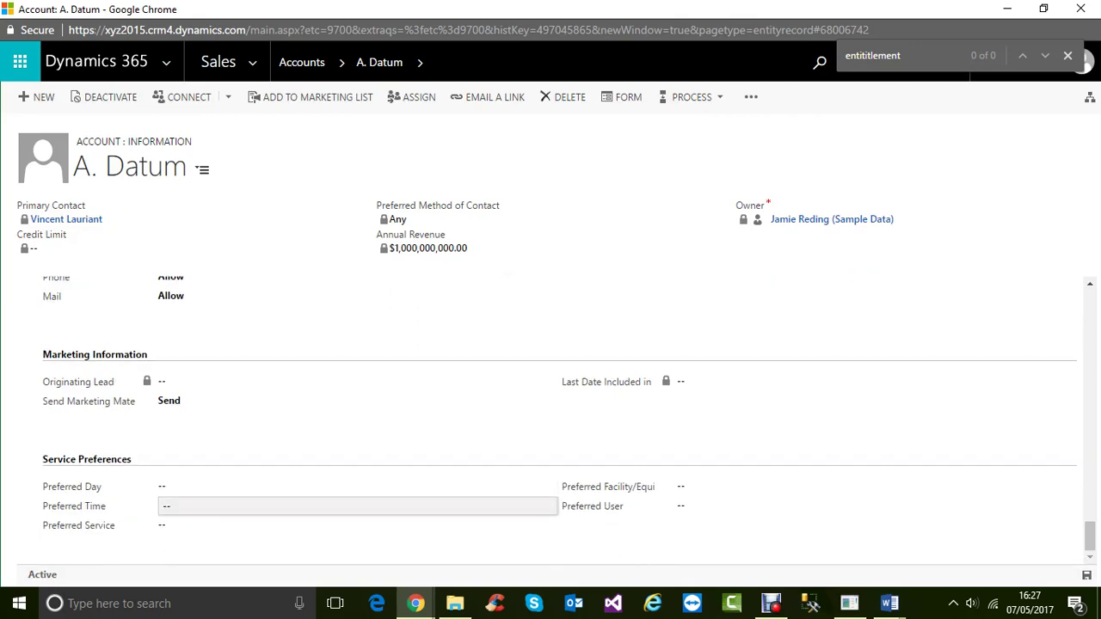
scroll(551, 413, "up", 5)
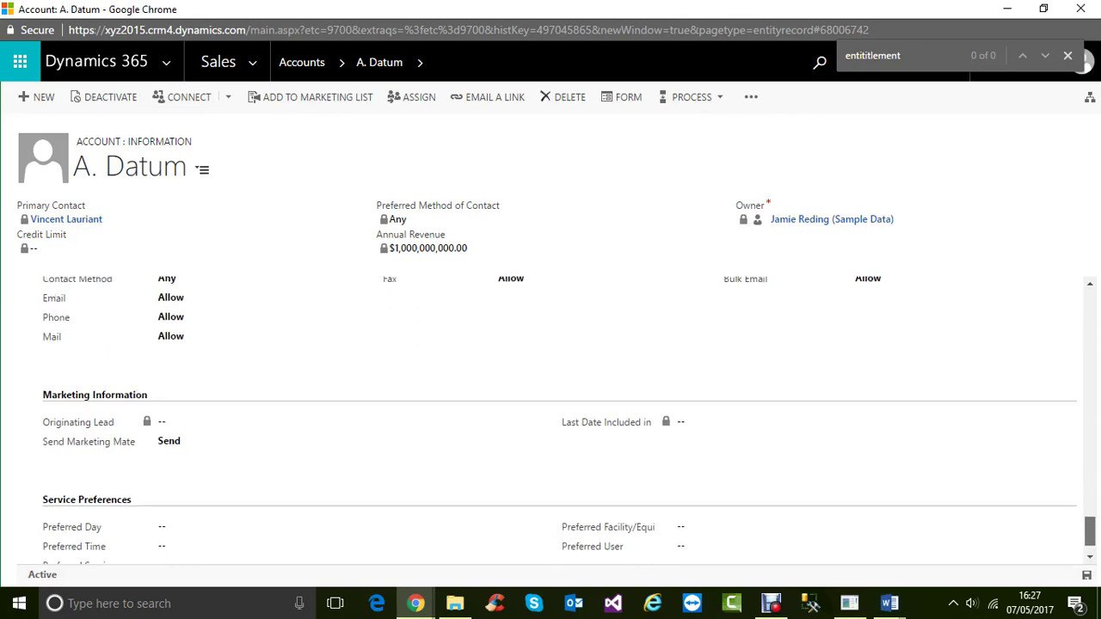
scroll(550, 422, "up", 5)
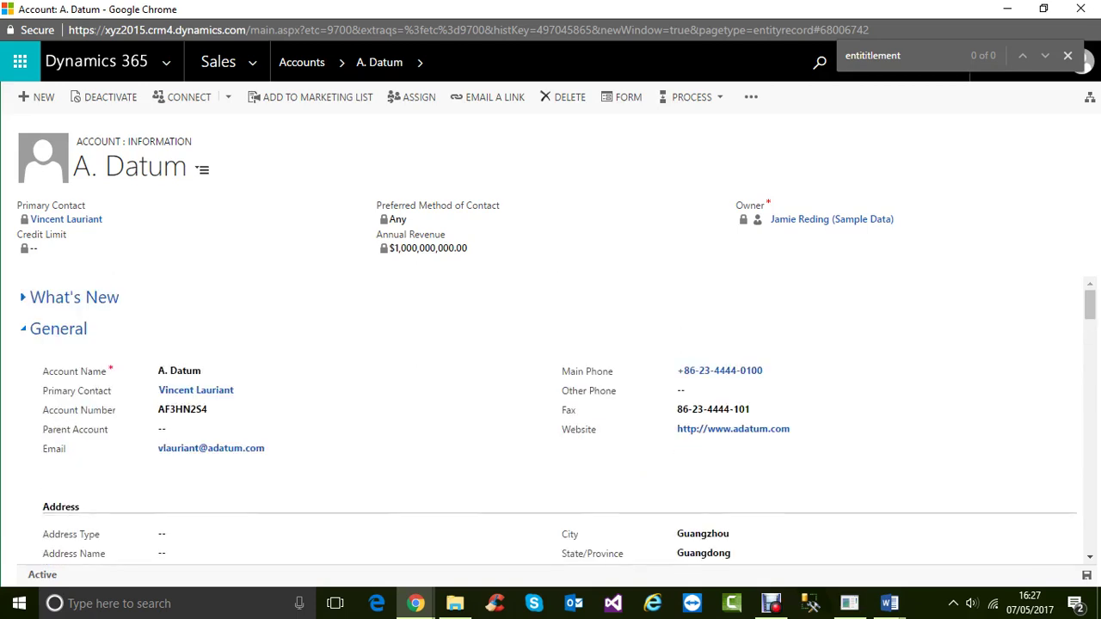
left_click(1068, 55)
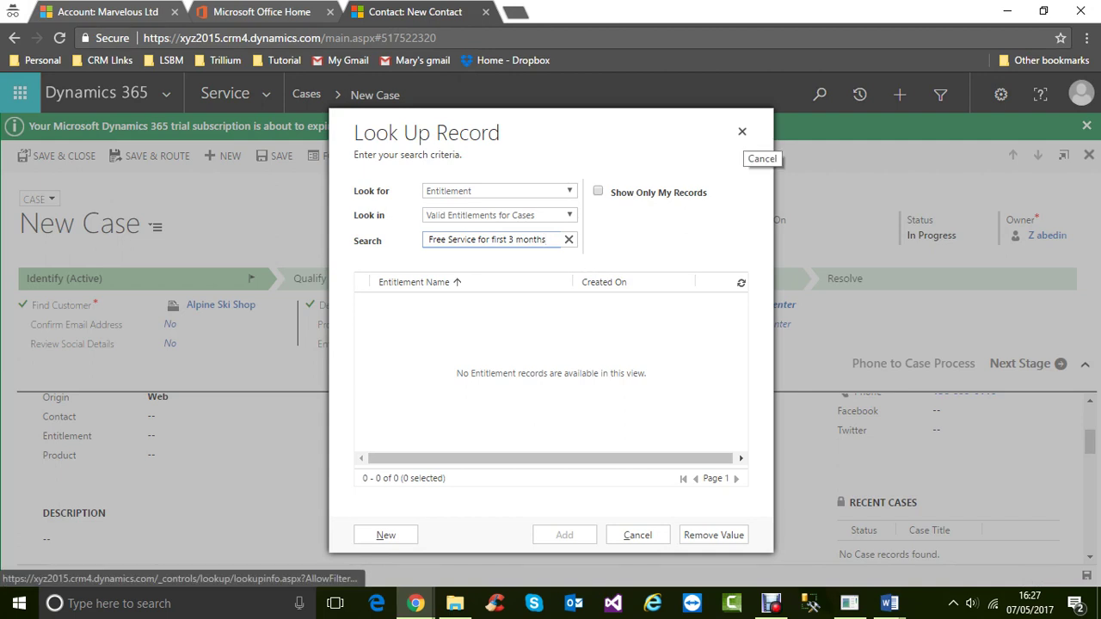
- Reopen the new case's entitlement lookup, search it for "free" and "free service", and cancel the lookup
left_click(742, 131)
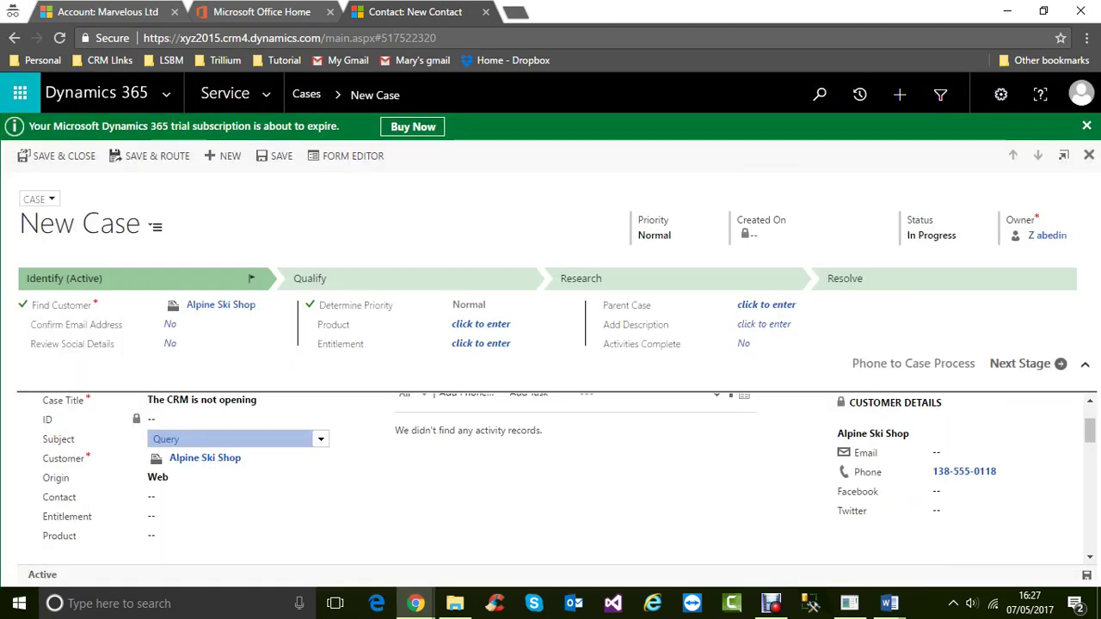
scroll(550, 478, "down", 1)
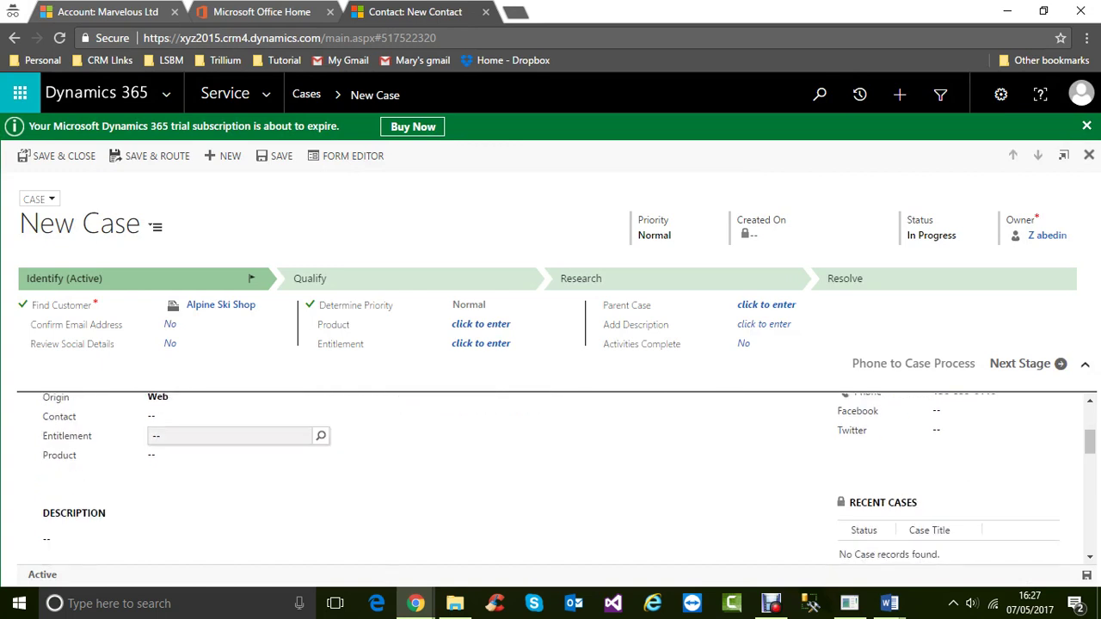
left_click(231, 436)
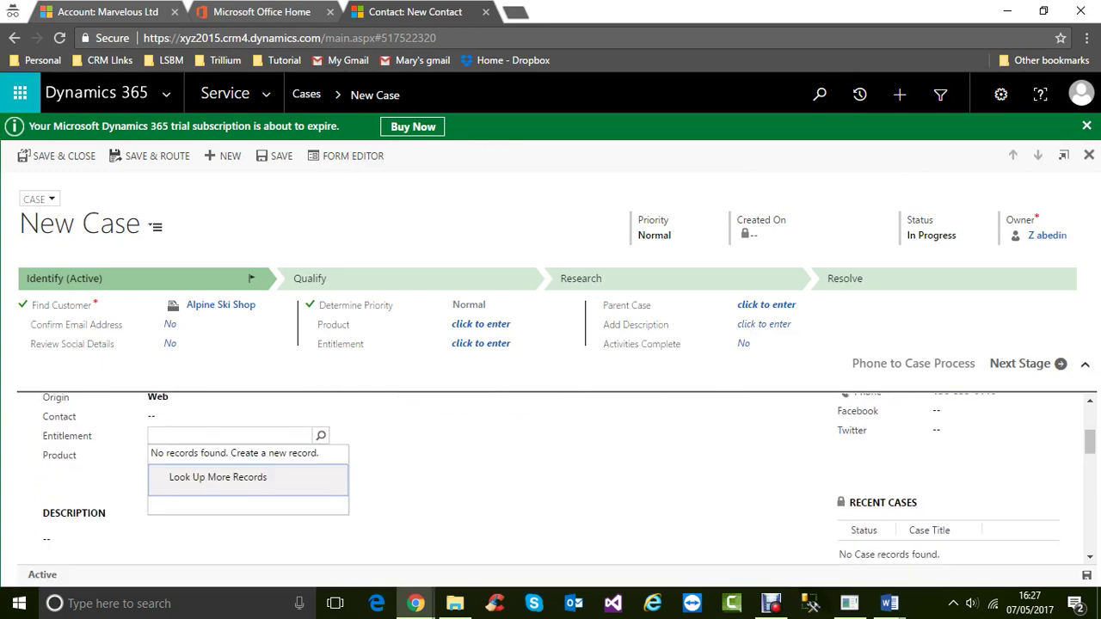
left_click(218, 478)
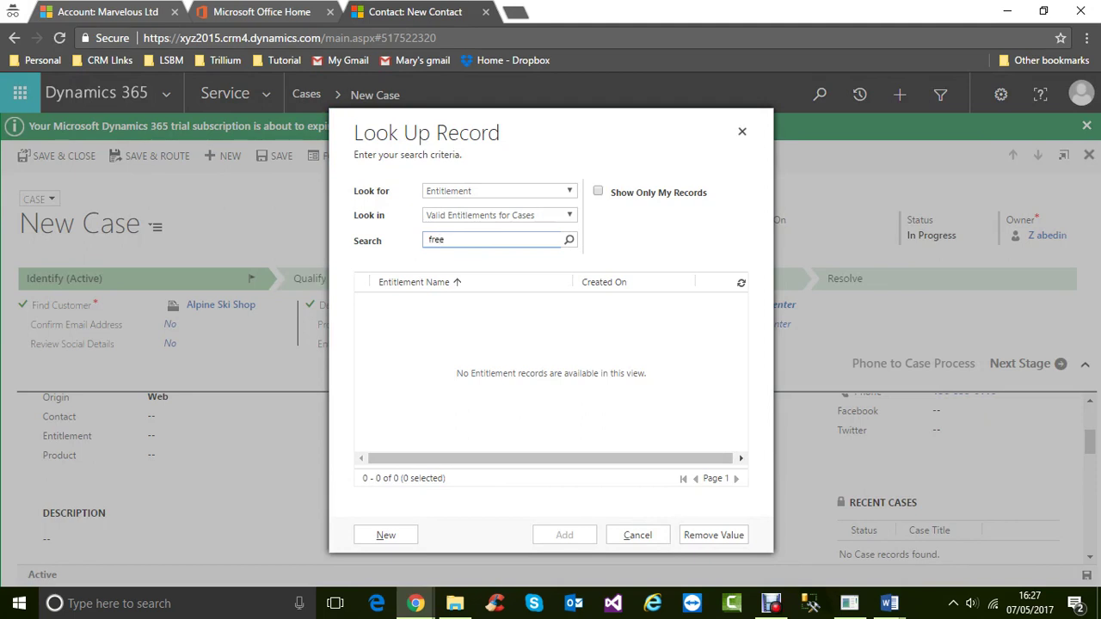
left_click(569, 240)
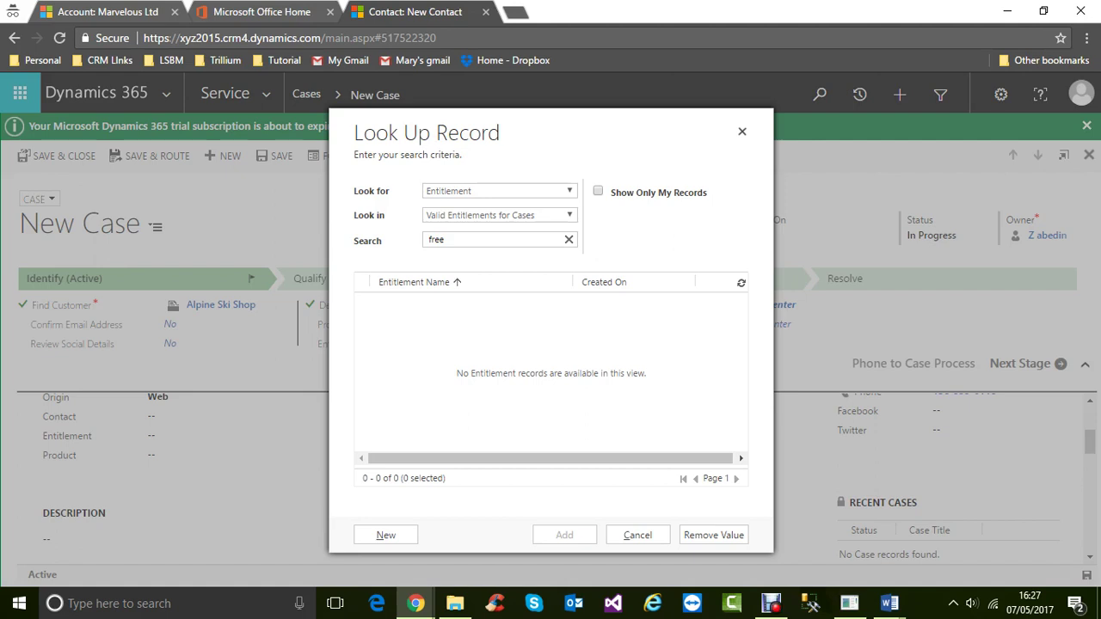
left_click(460, 240)
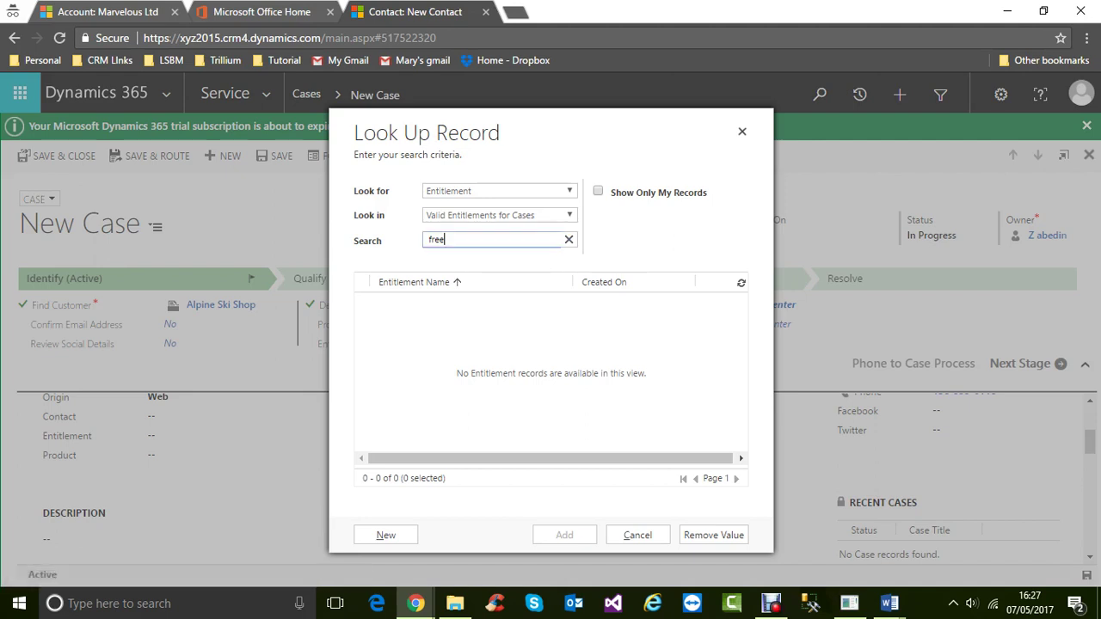
type("service")
key("Return")
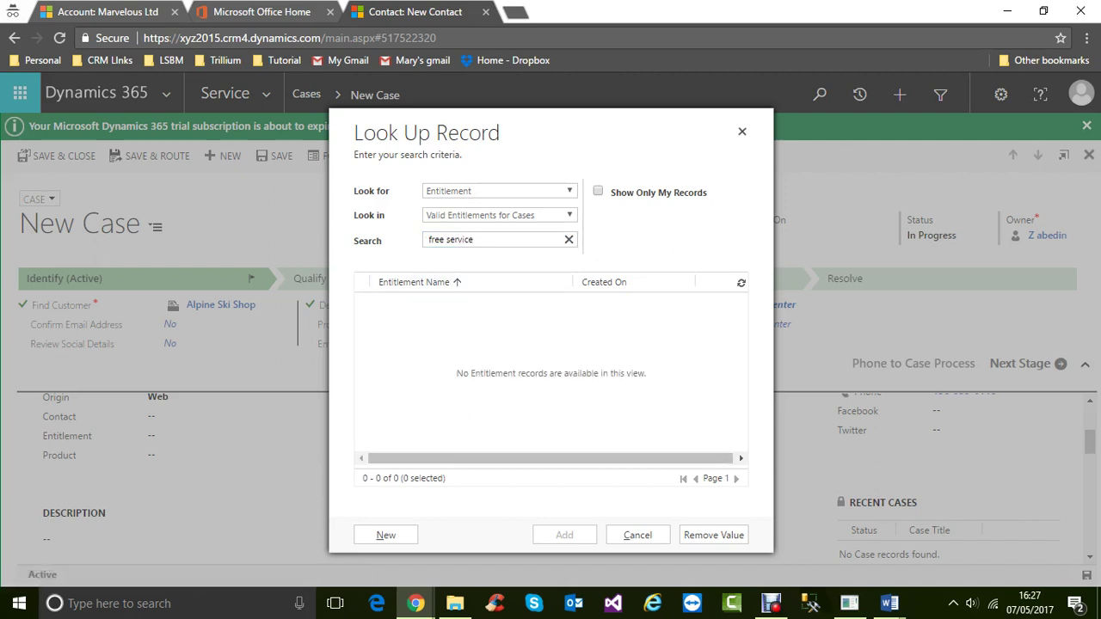
left_click(638, 535)
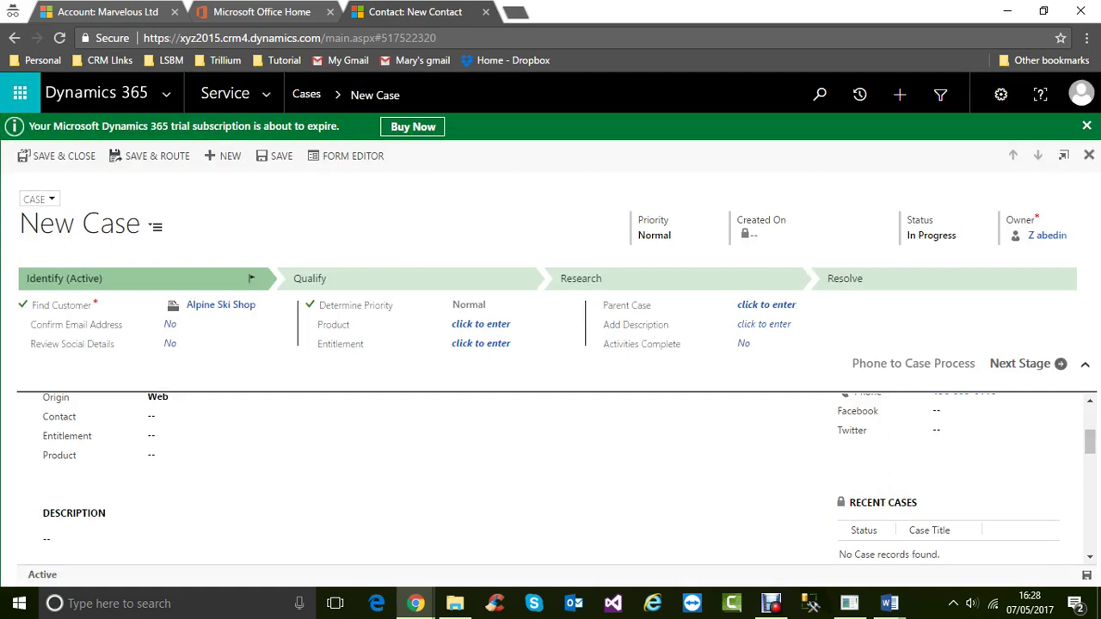
- Leave the new case without saving its changes and open the Service Calendar
left_click(230, 93)
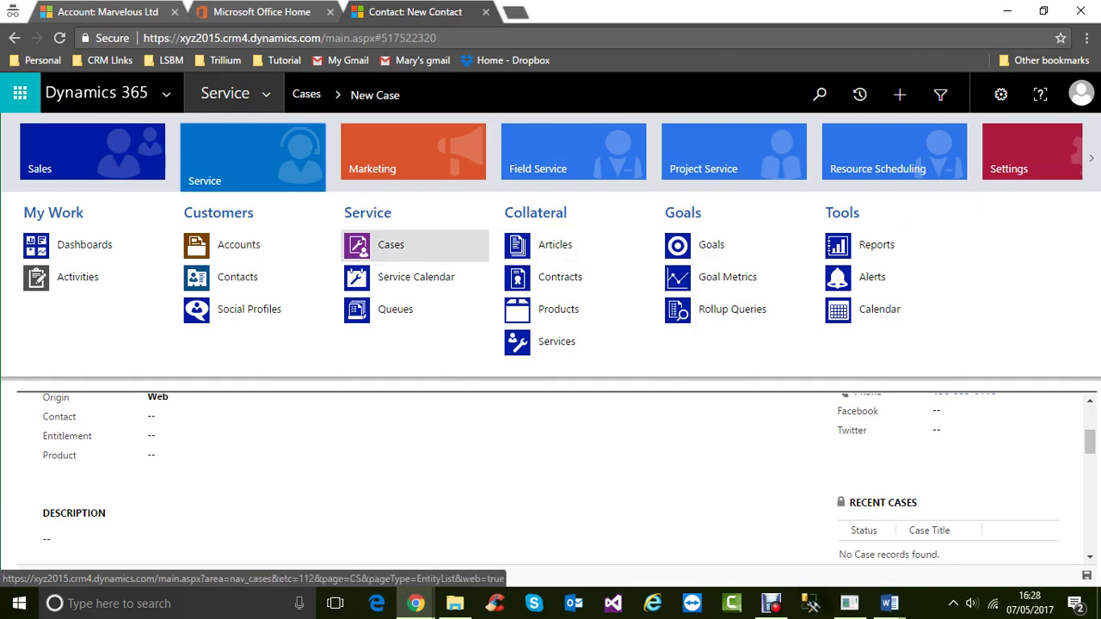
left_click(227, 93)
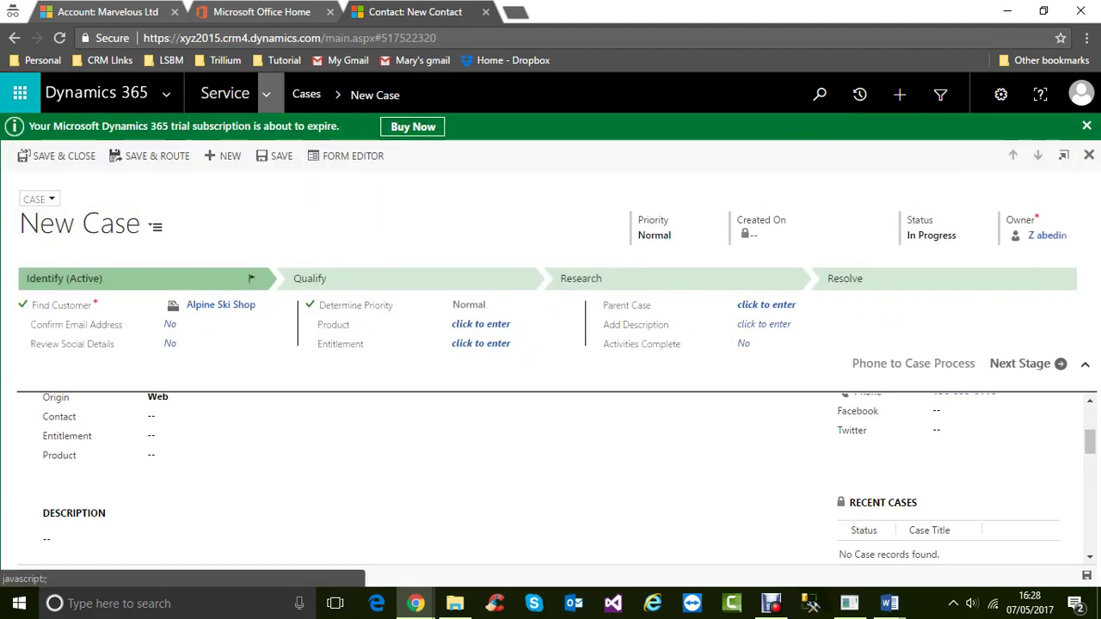
left_click(227, 94)
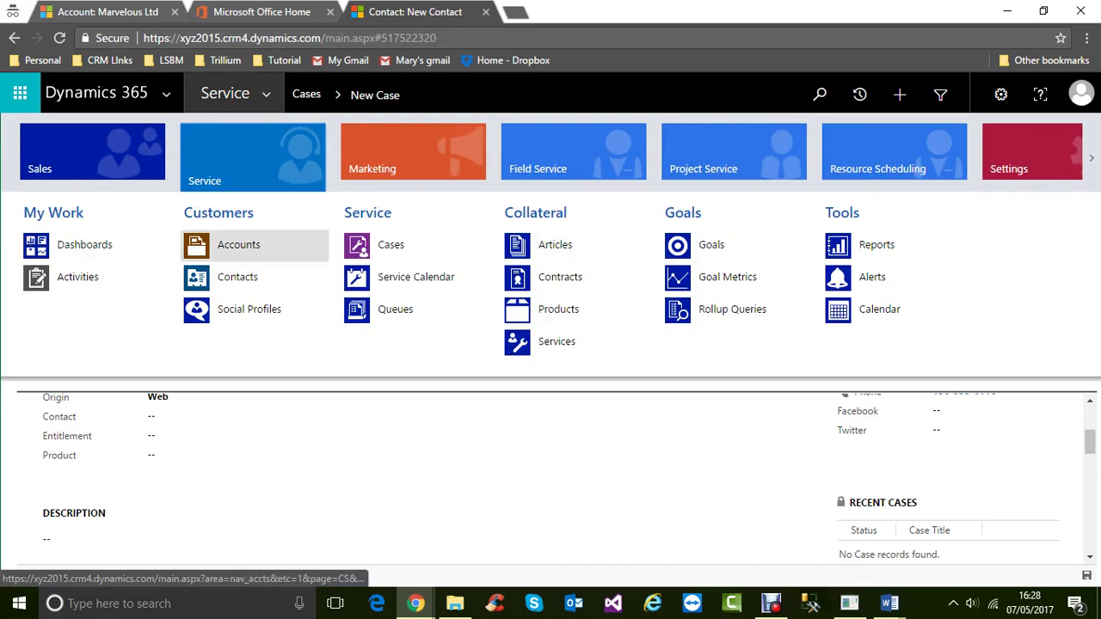
left_click(416, 276)
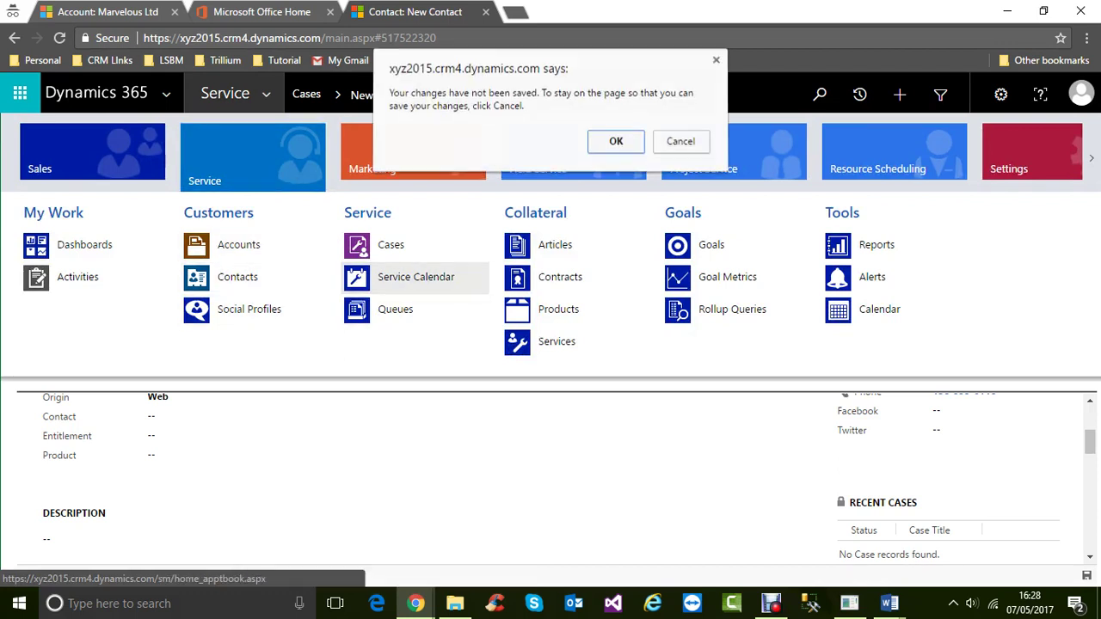
left_click(612, 142)
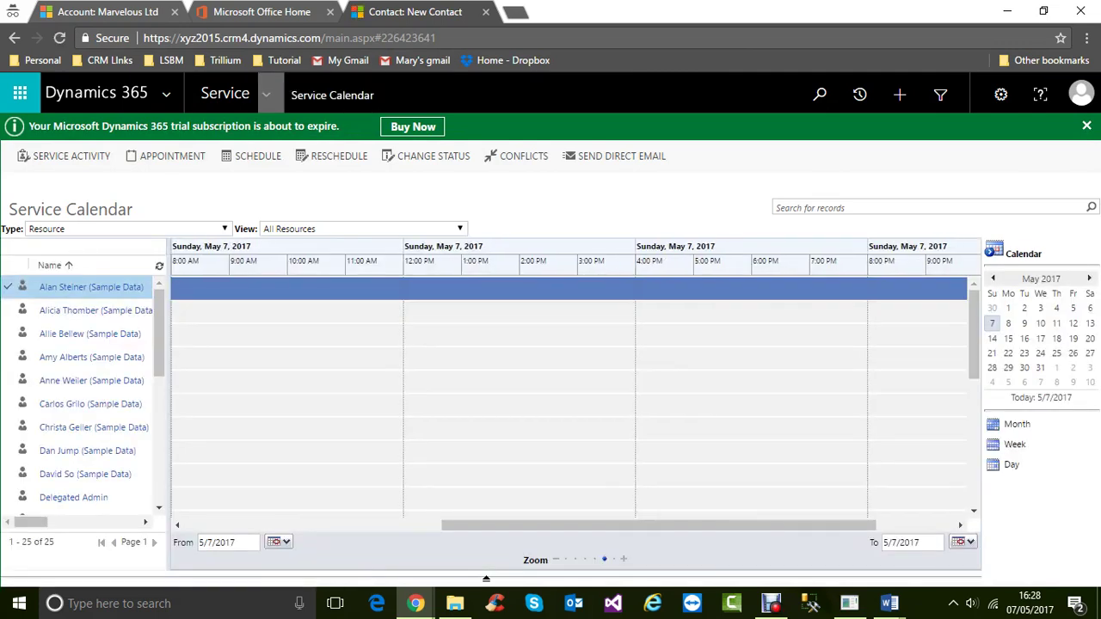
- Check the Services list and the Queues list in the Service area
left_click(266, 95)
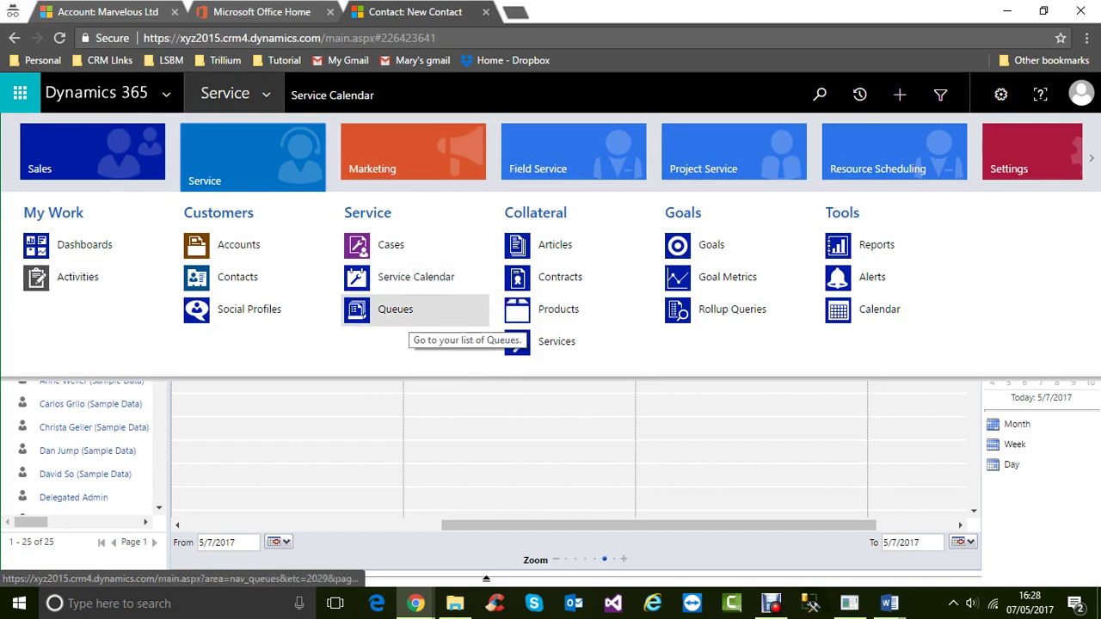
left_click(550, 342)
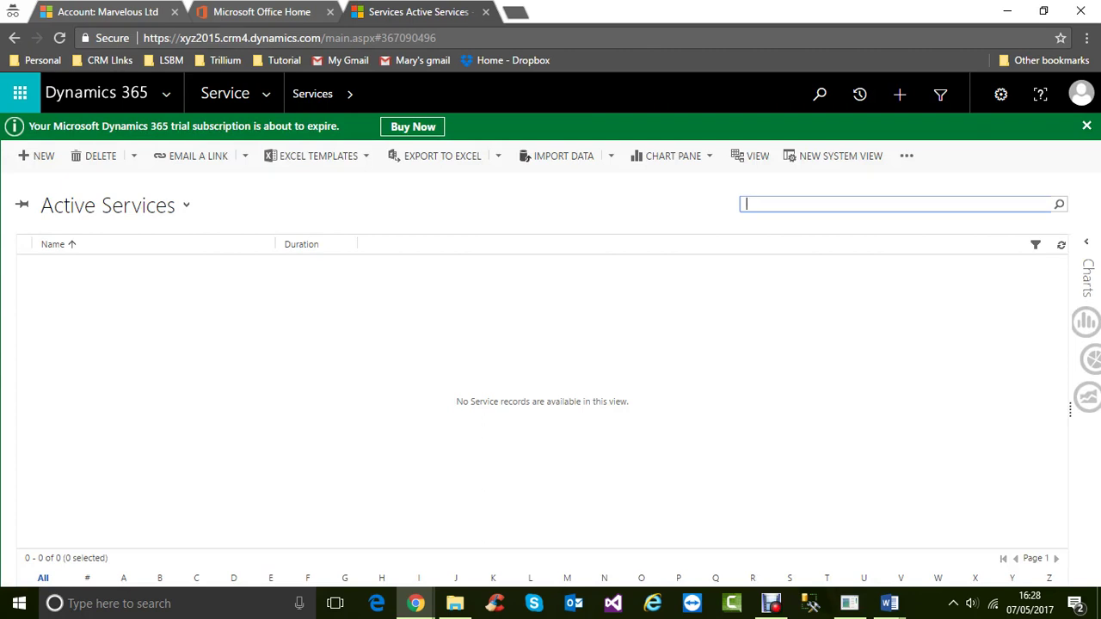
left_click(266, 93)
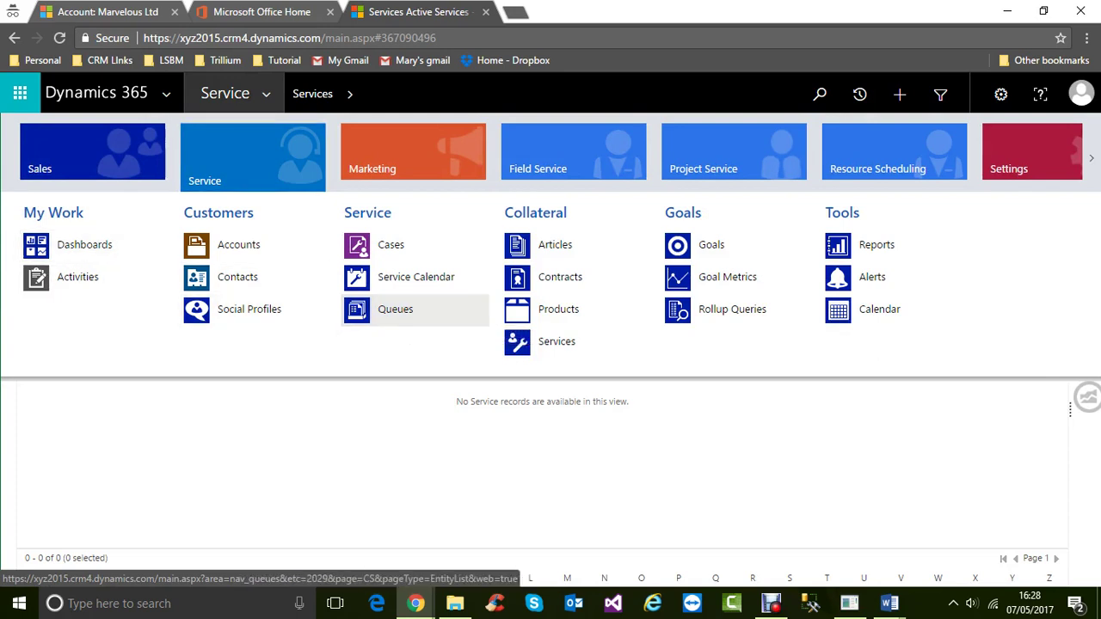
left_click(396, 310)
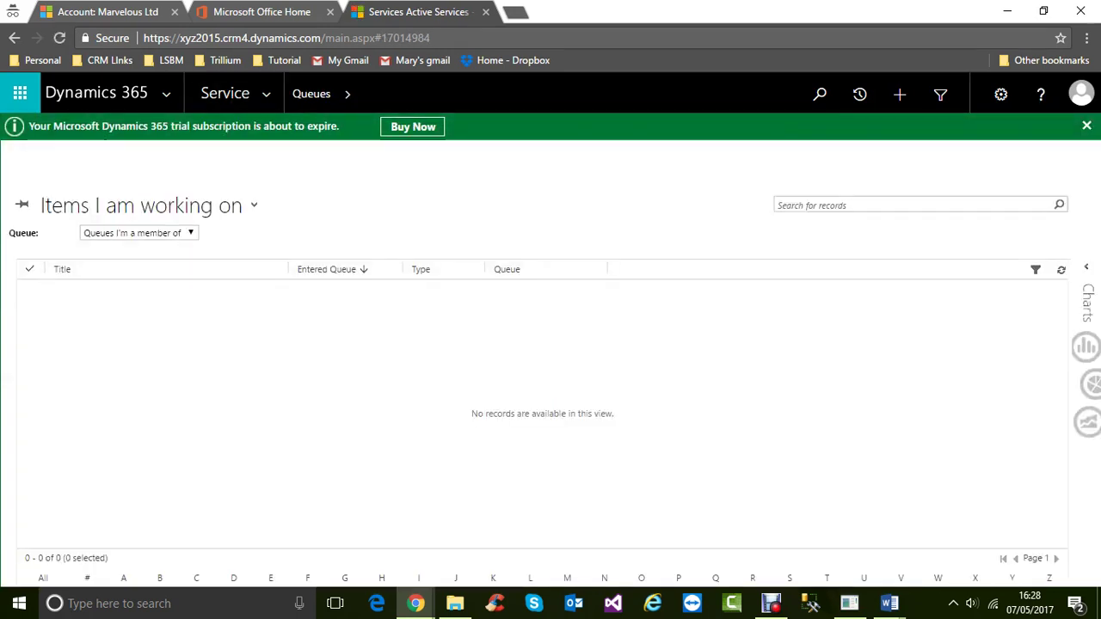
- Open the list of all cases and check its additional commands and the recently viewed cases
left_click(266, 94)
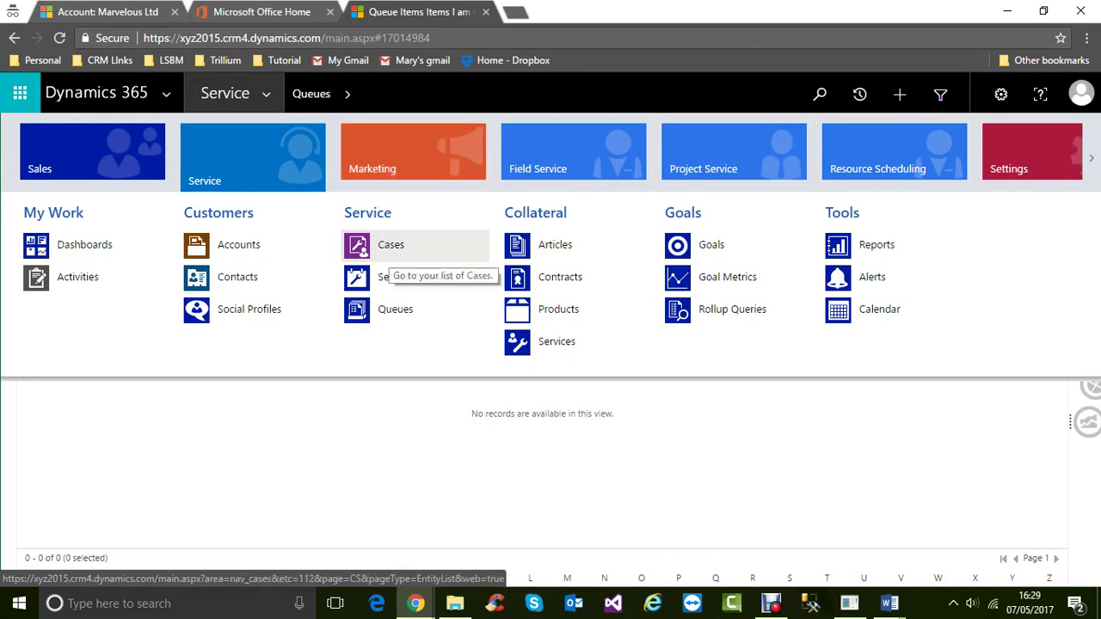
left_click(385, 250)
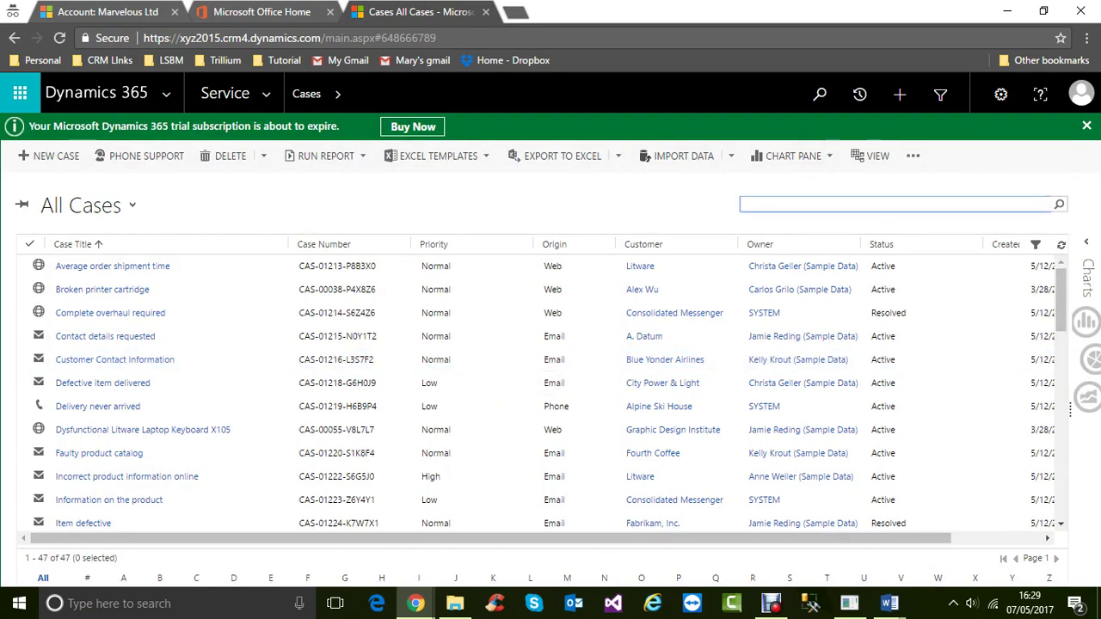
left_click(913, 155)
left_click(913, 155)
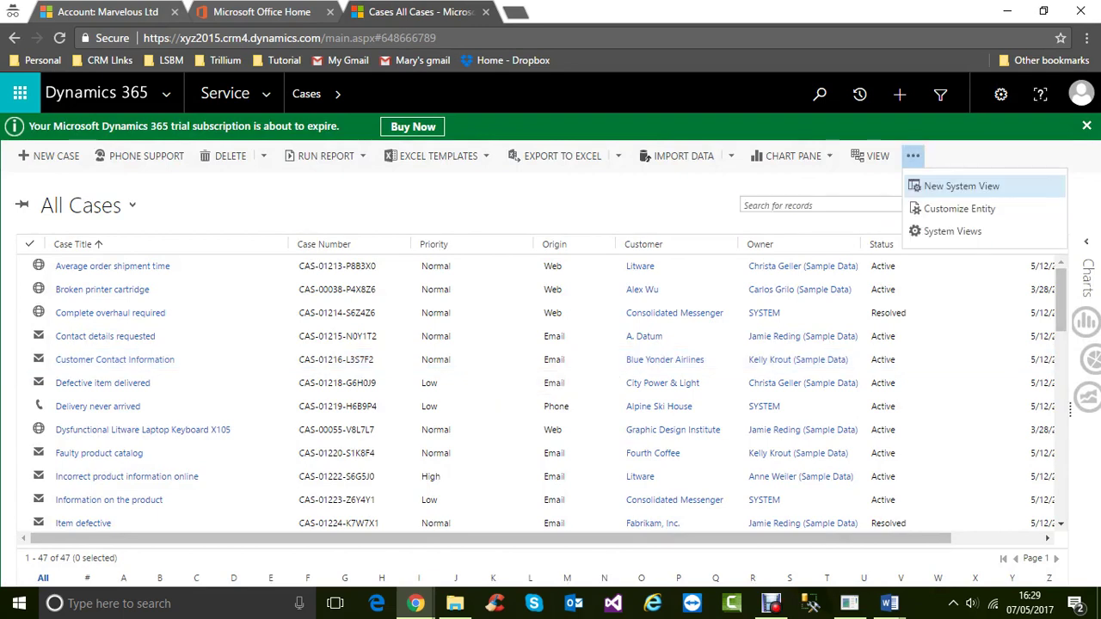
left_click(337, 93)
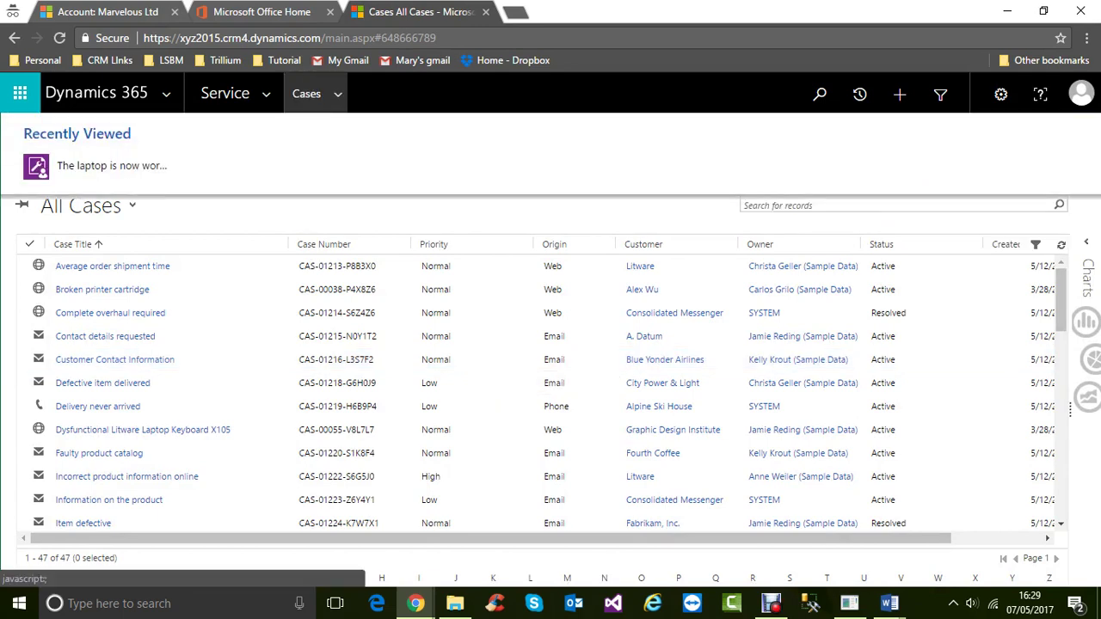
- Open the entitlements list from the Service Management settings and decline to send the error report
left_click(267, 94)
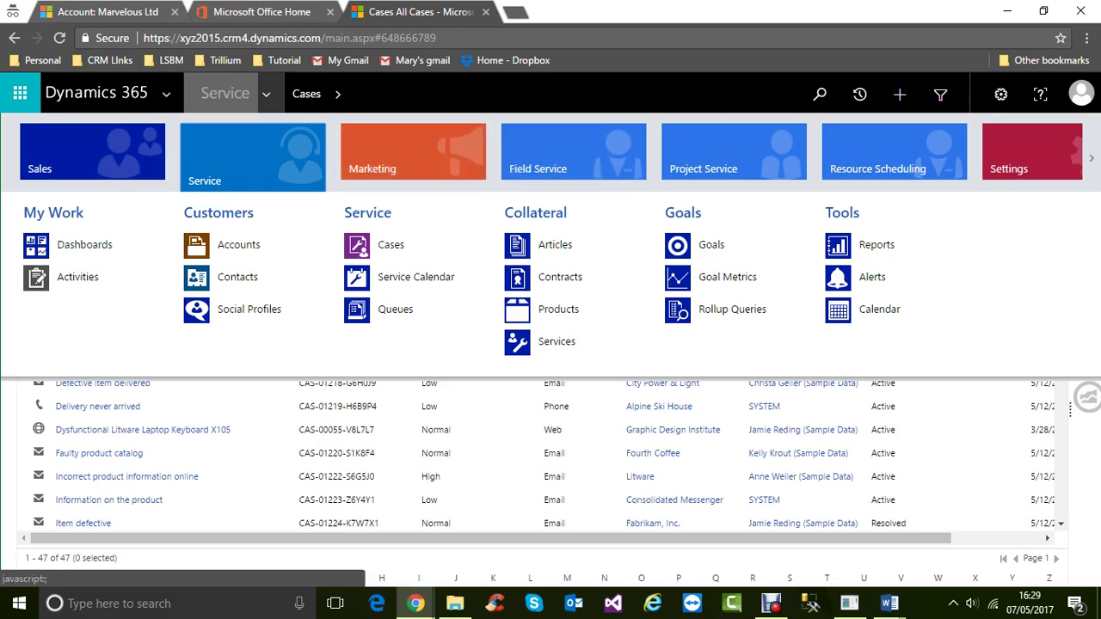
left_click(1031, 155)
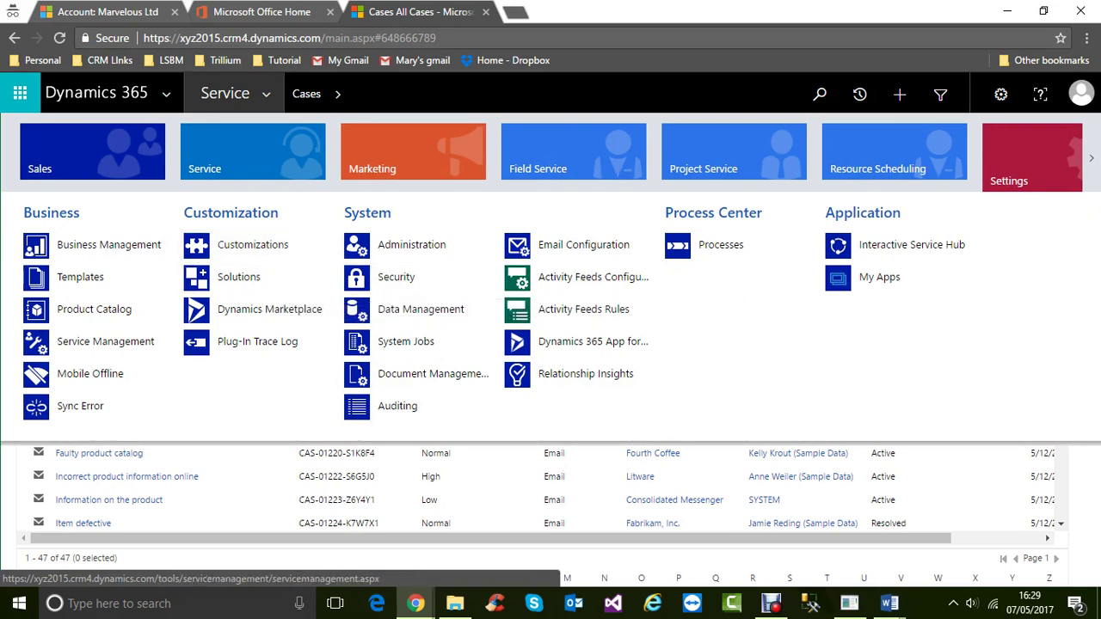
left_click(95, 341)
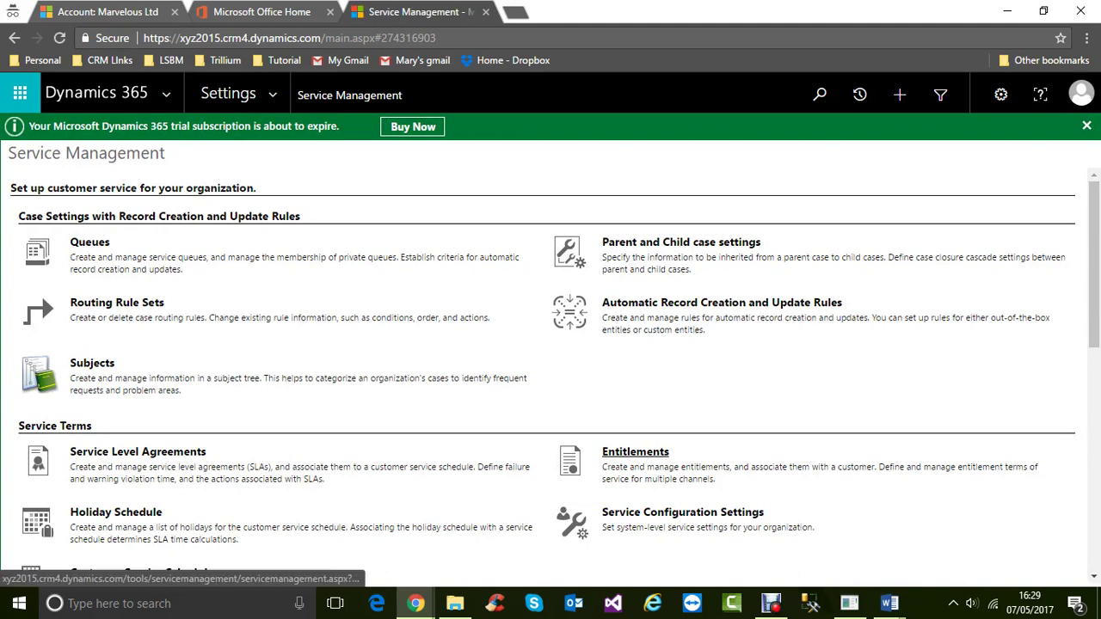
left_click(635, 451)
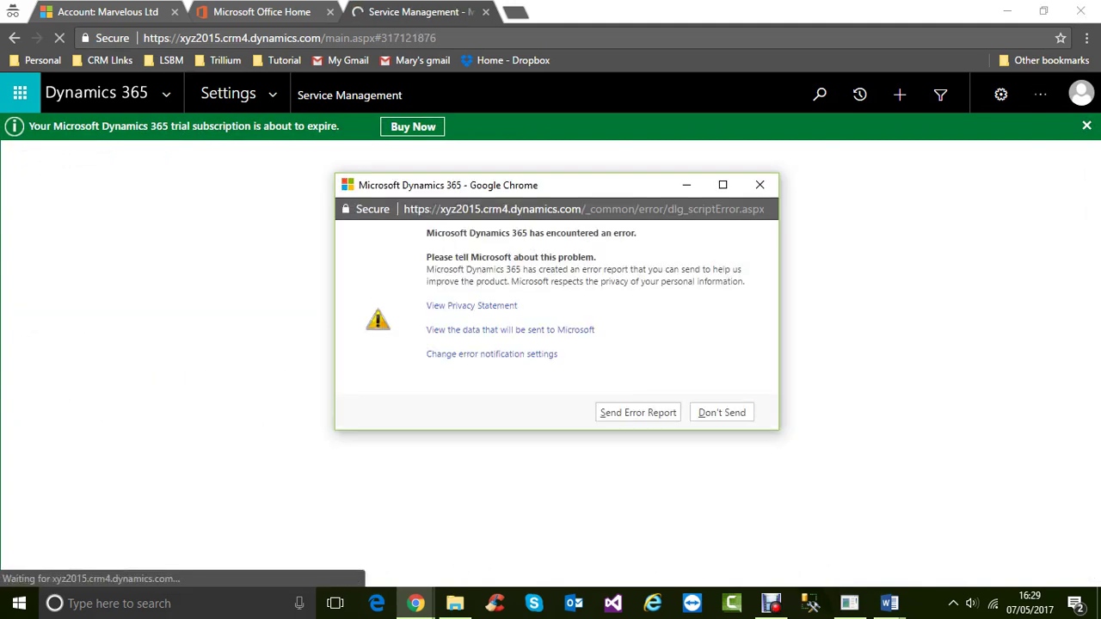
left_click(722, 413)
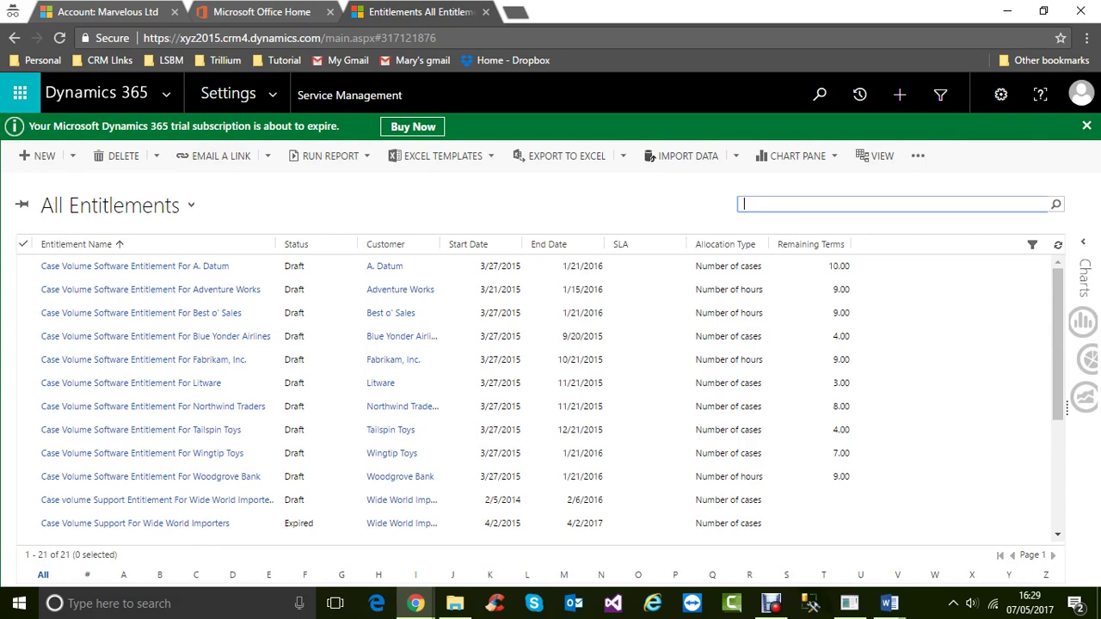
- Look over the available apps and the Service area's entries, reopen the Service Management settings, and dismiss the error report
left_click(166, 93)
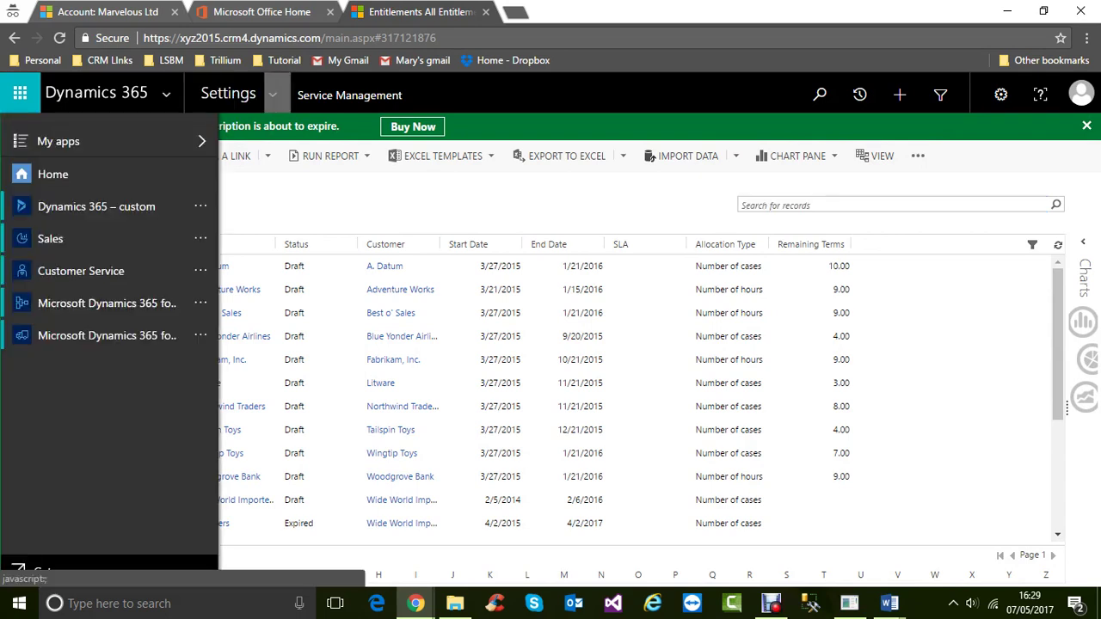
left_click(272, 95)
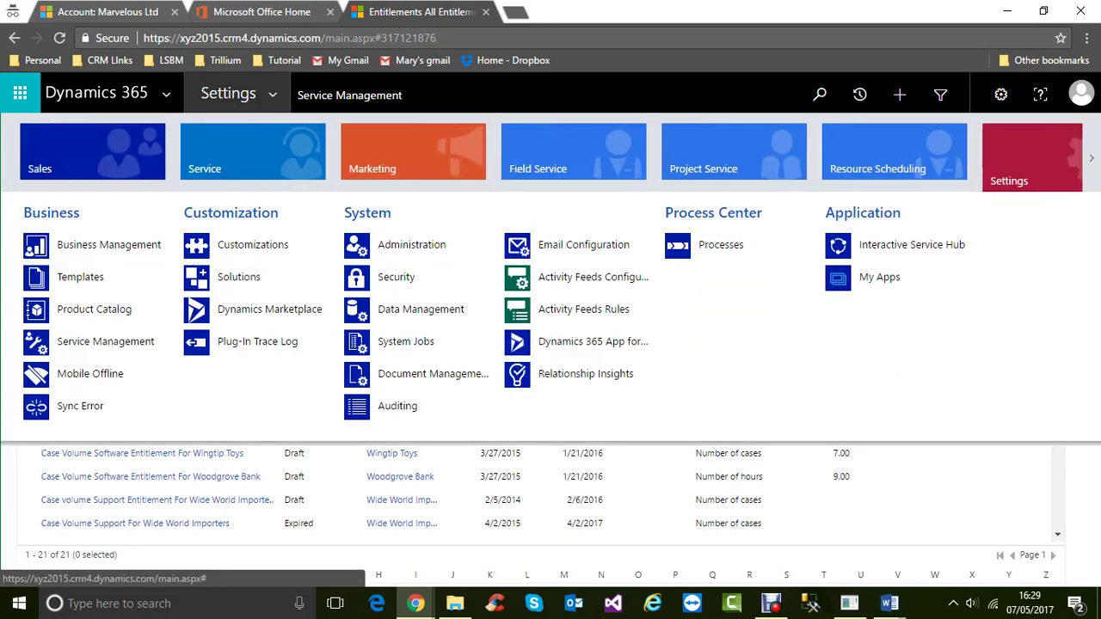
left_click(267, 164)
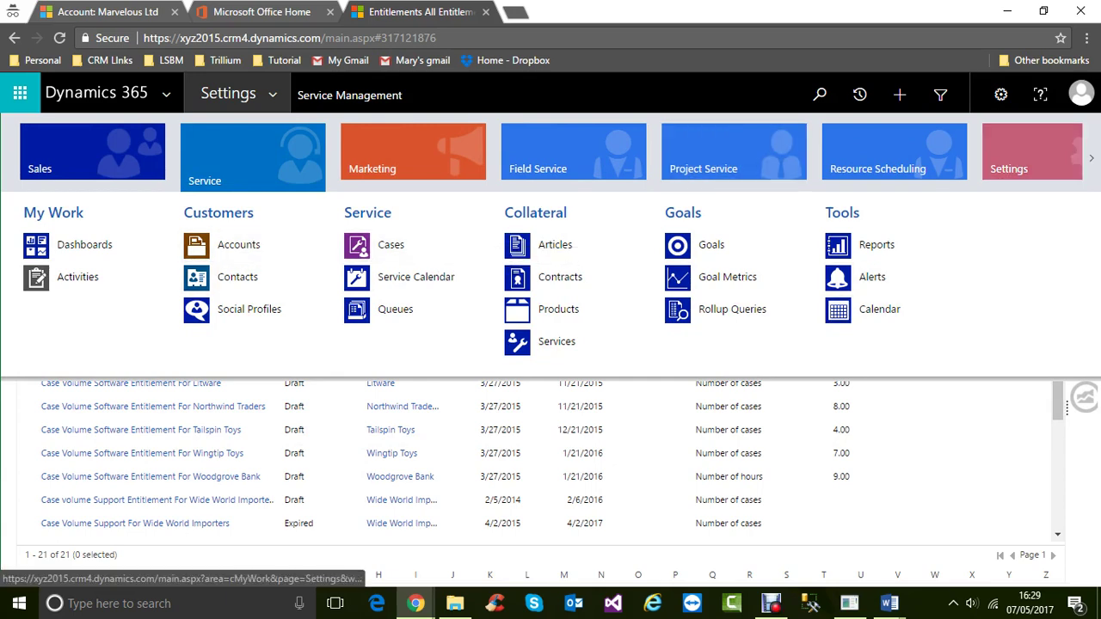
left_click(1033, 155)
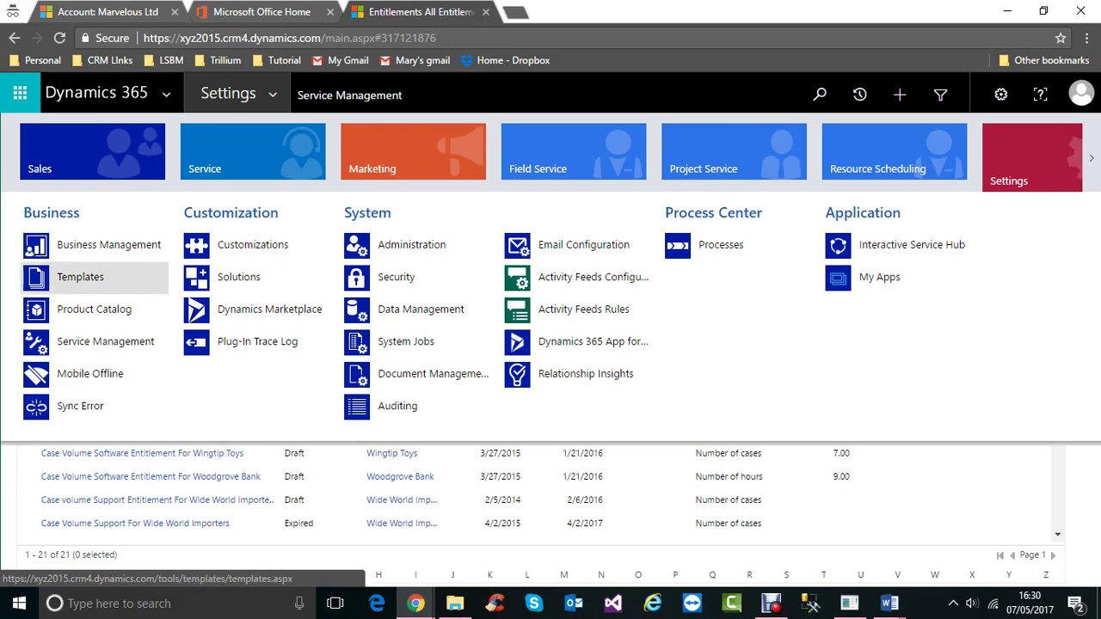
left_click(95, 341)
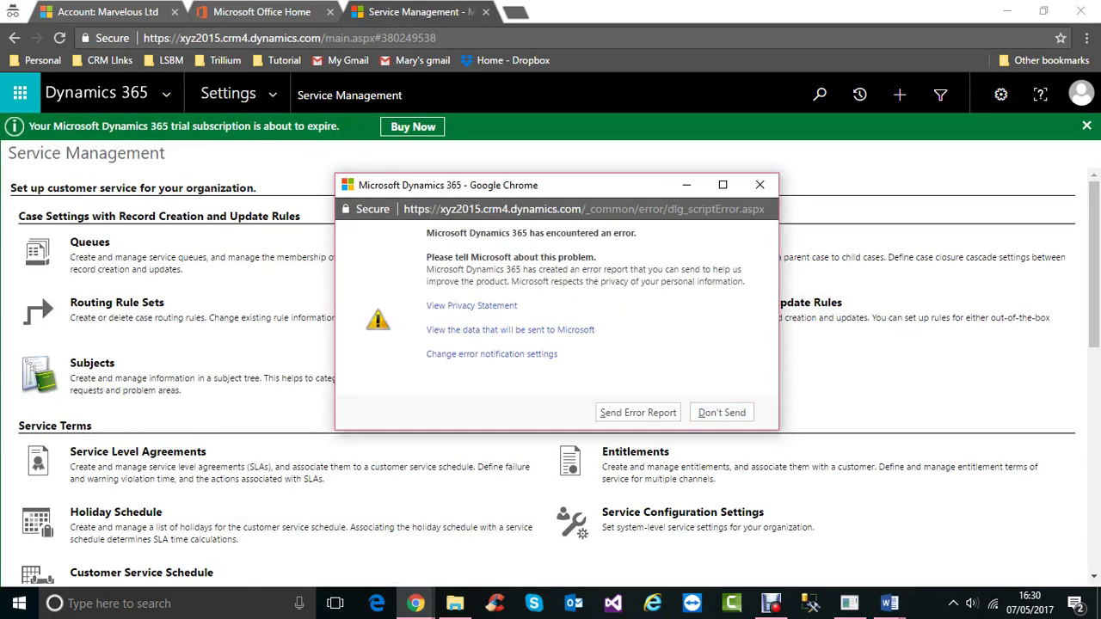
key("Return")
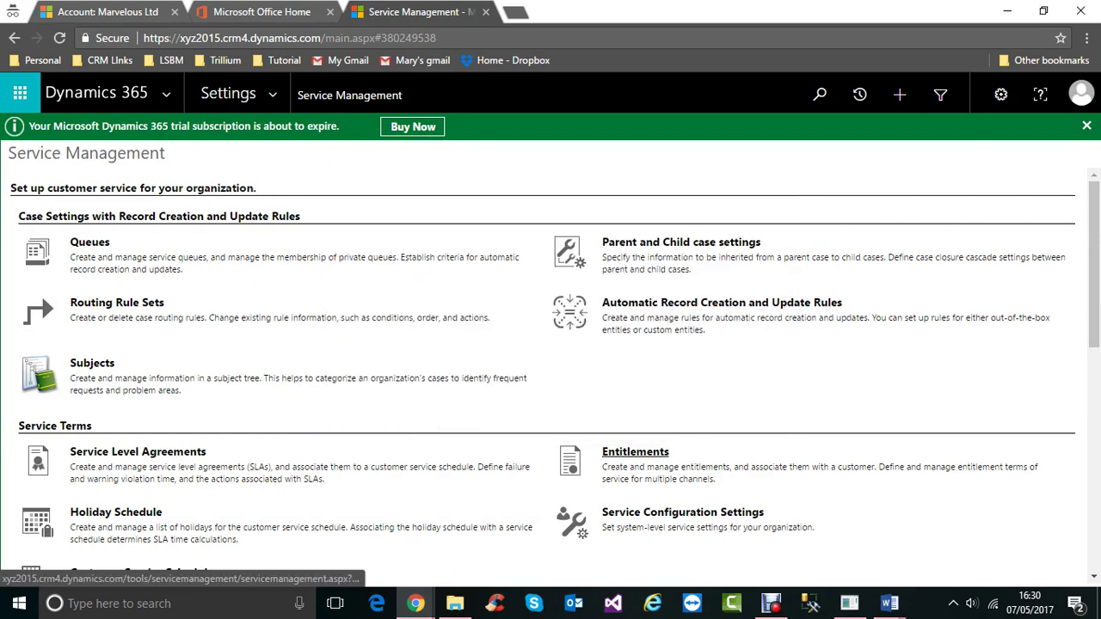
- Look over the Service Management settings, open the entitlements list from Service Terms, and decline to send the error report
scroll(550, 370, "down", 2)
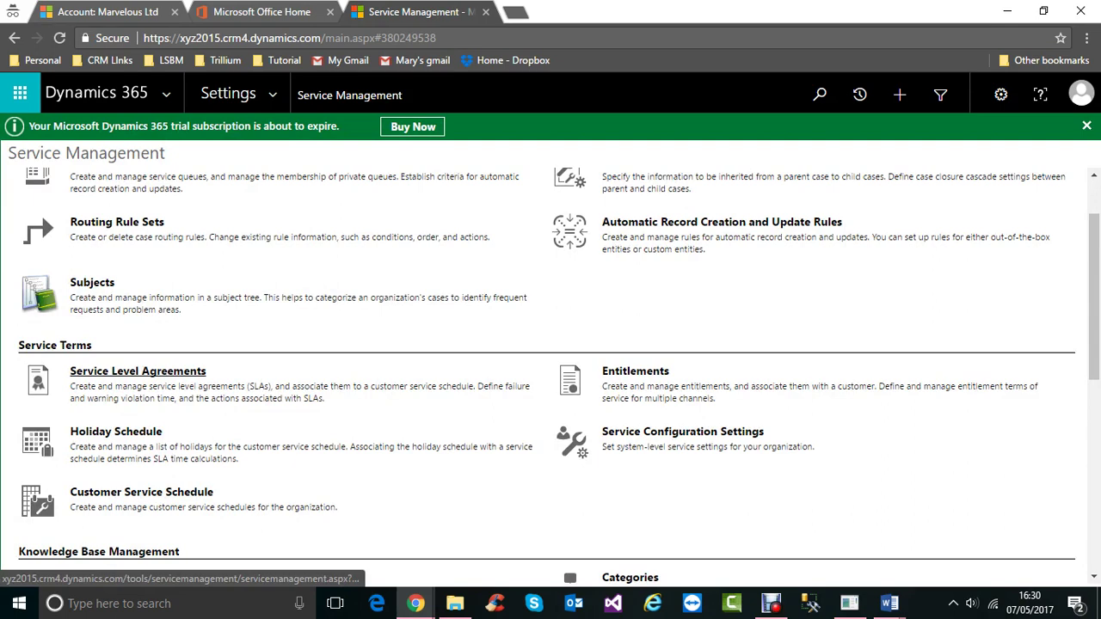
scroll(138, 372, "up", 2)
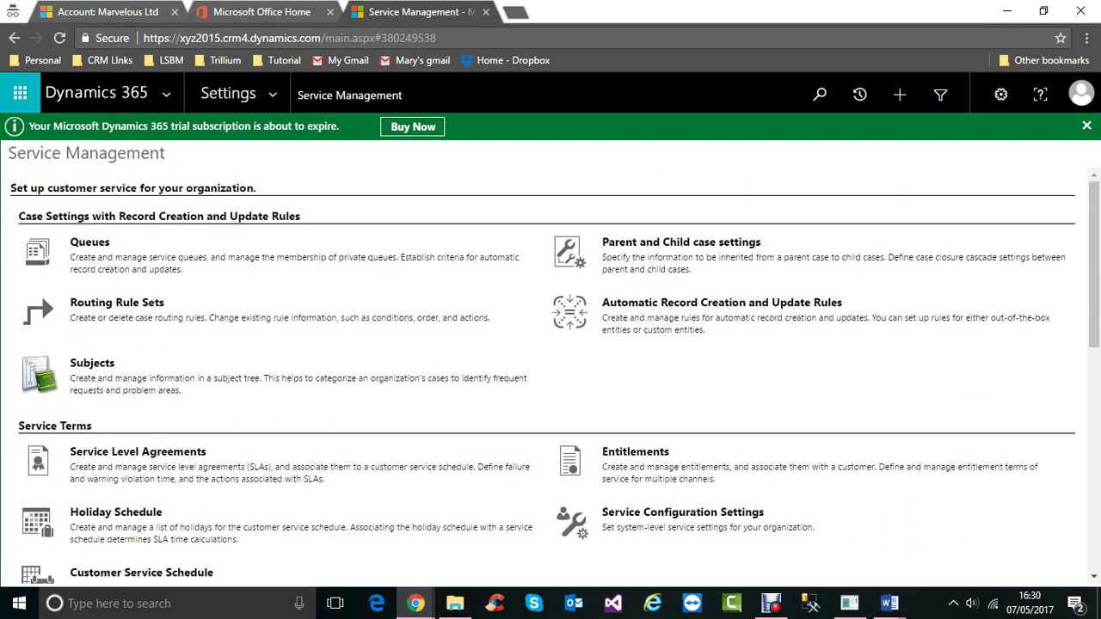
scroll(551, 370, "down", 2)
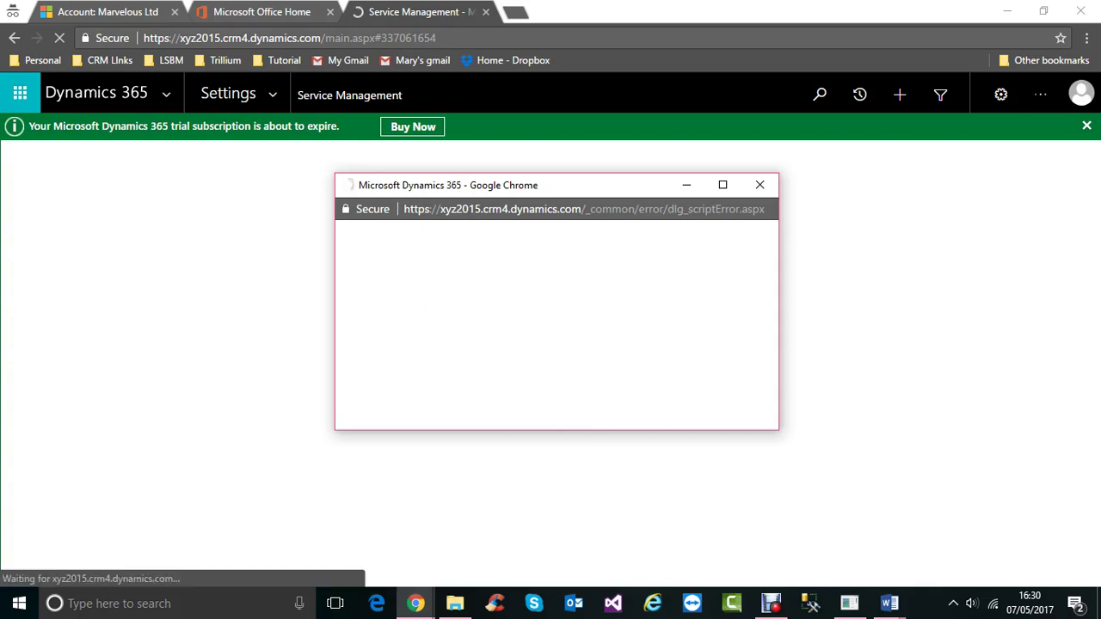
left_click(722, 413)
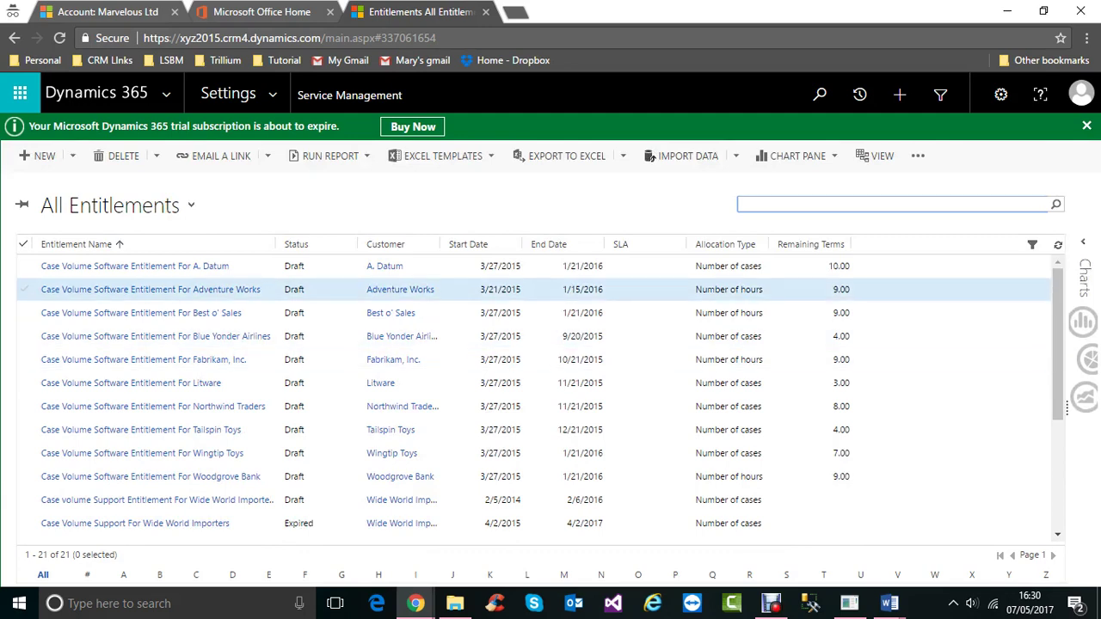
- Find the "Free Service for first 3 months" entitlement among all entitlements, open its record, and decline to send the error report
scroll(533, 343, "down", 3)
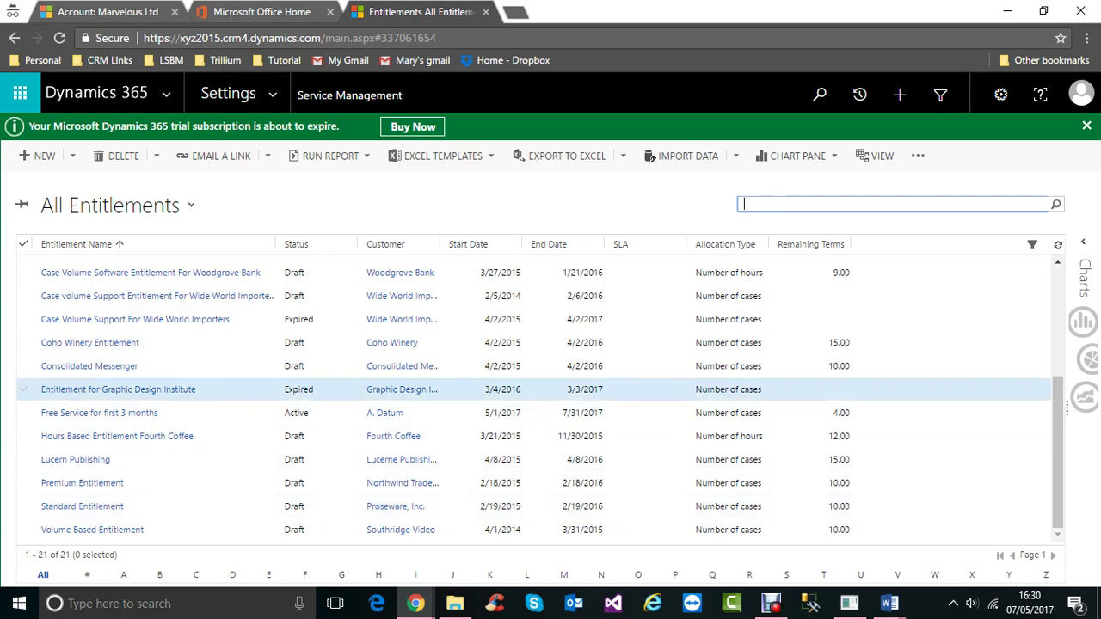
scroll(327, 351, "up", 3)
scroll(327, 351, "down", 3)
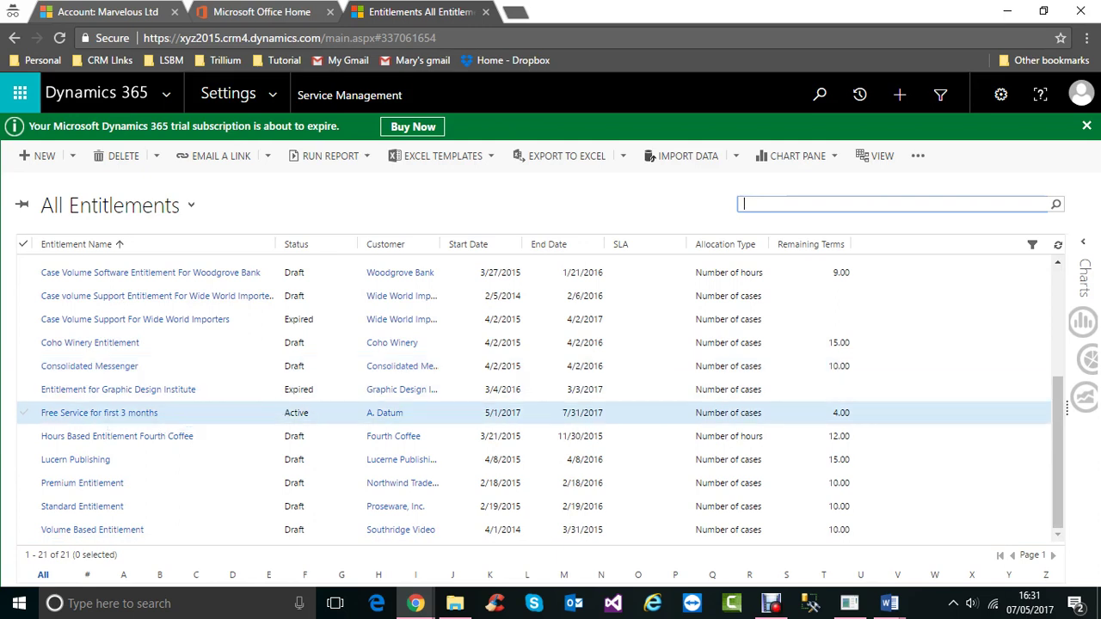
double_click(186, 414)
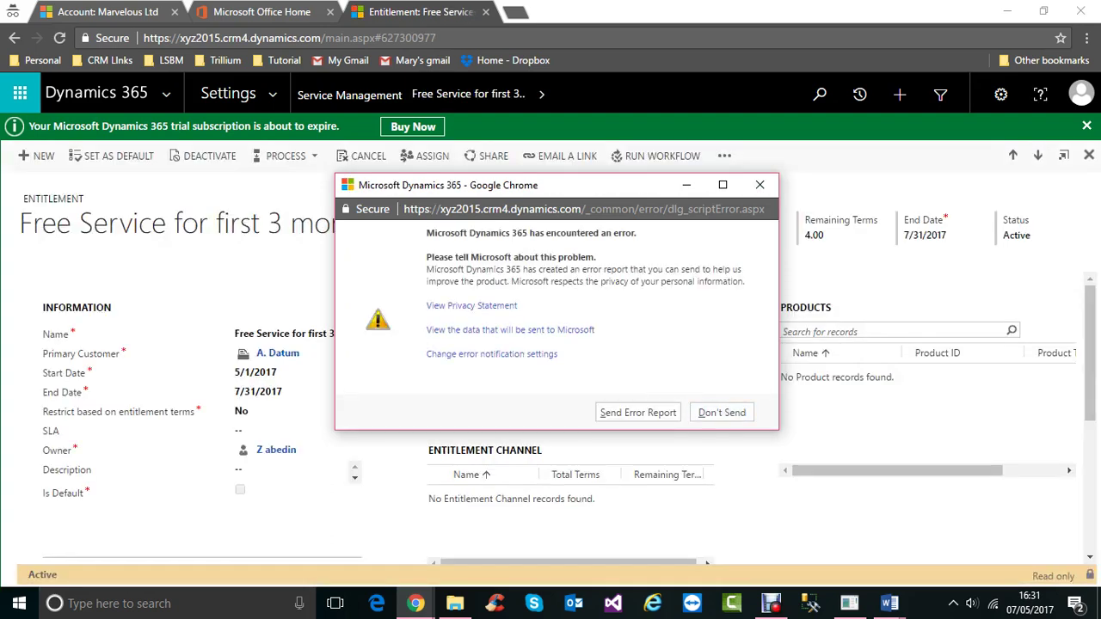
left_click(721, 412)
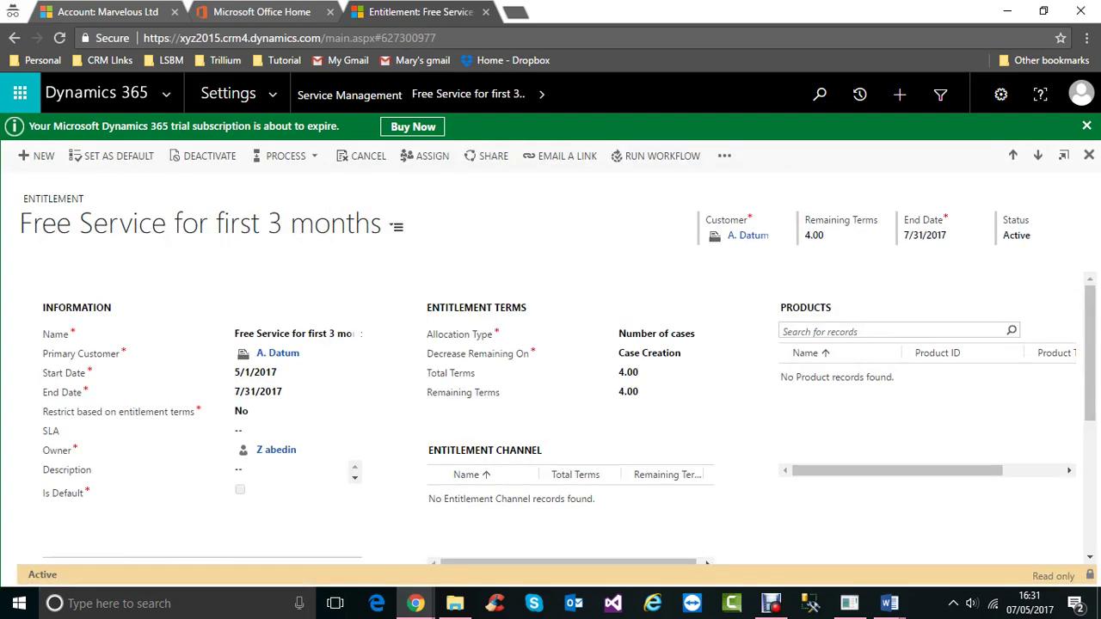
- Set the "Free Service for first 3 months" entitlement as the default for its customer and confirm the choice
scroll(550, 413, "down", 5)
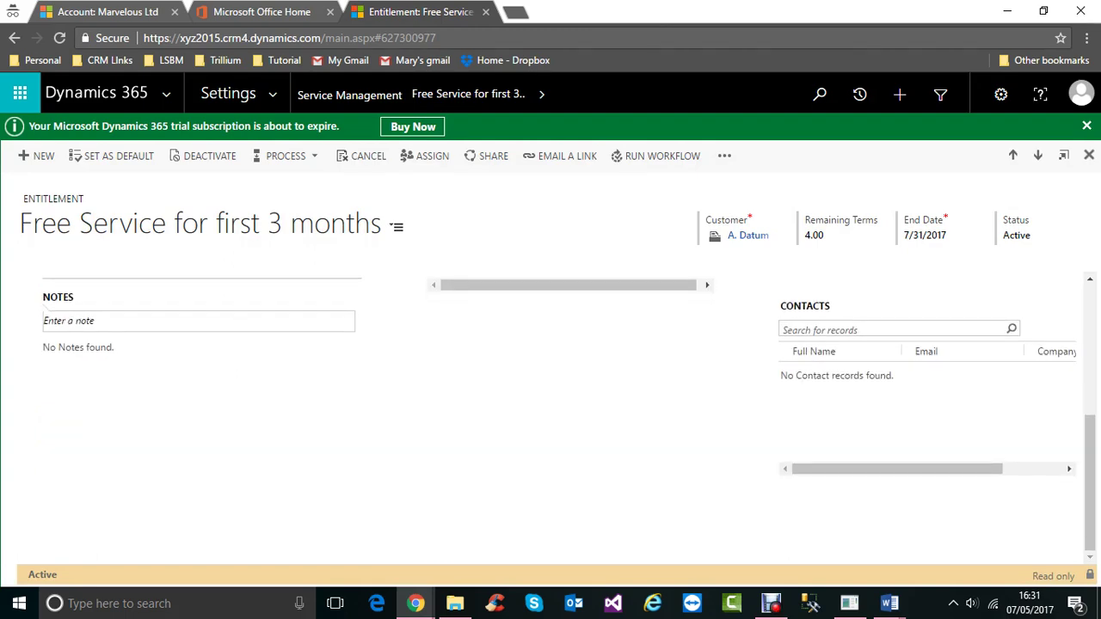
scroll(551, 413, "up", 3)
scroll(569, 419, "up", 1)
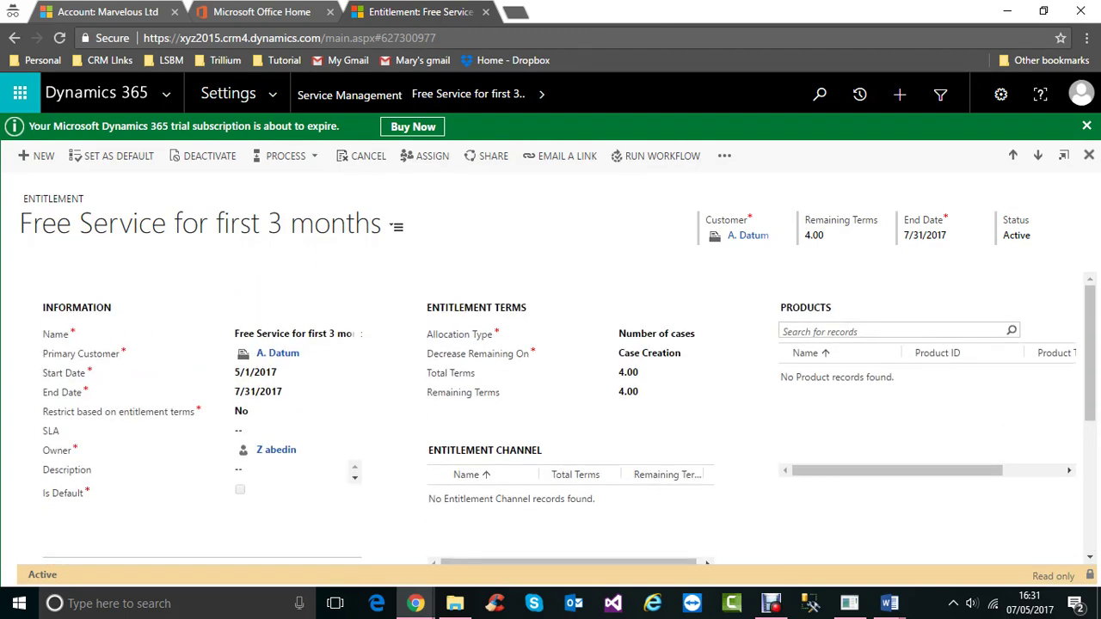
scroll(568, 418, "down", 5)
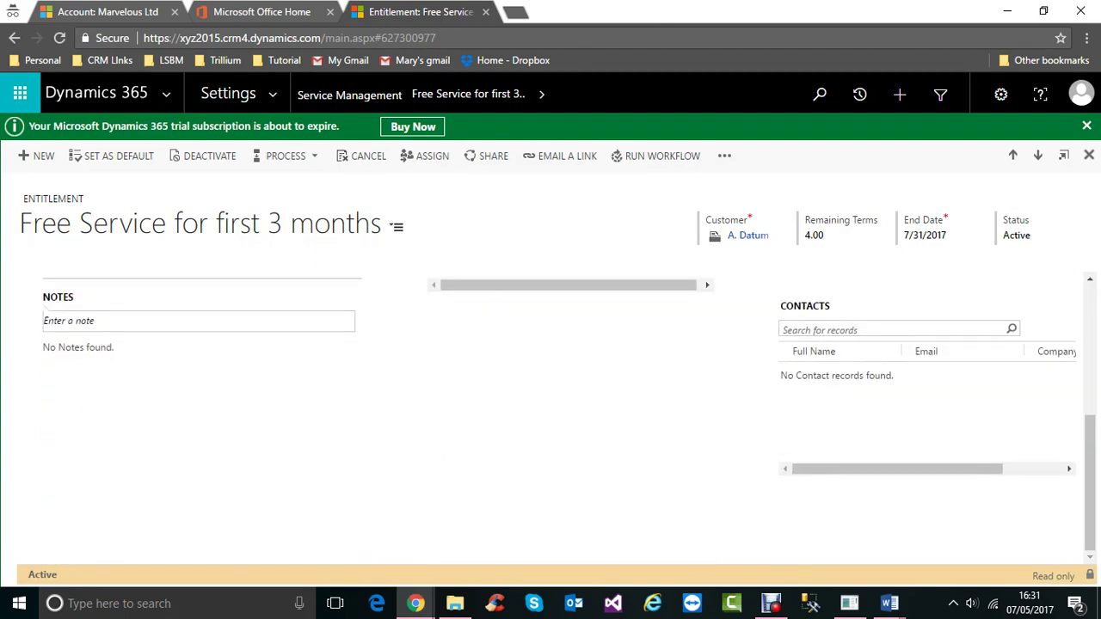
scroll(551, 413, "up", 4)
scroll(551, 413, "down", 4)
scroll(568, 413, "up", 2)
scroll(551, 413, "up", 2)
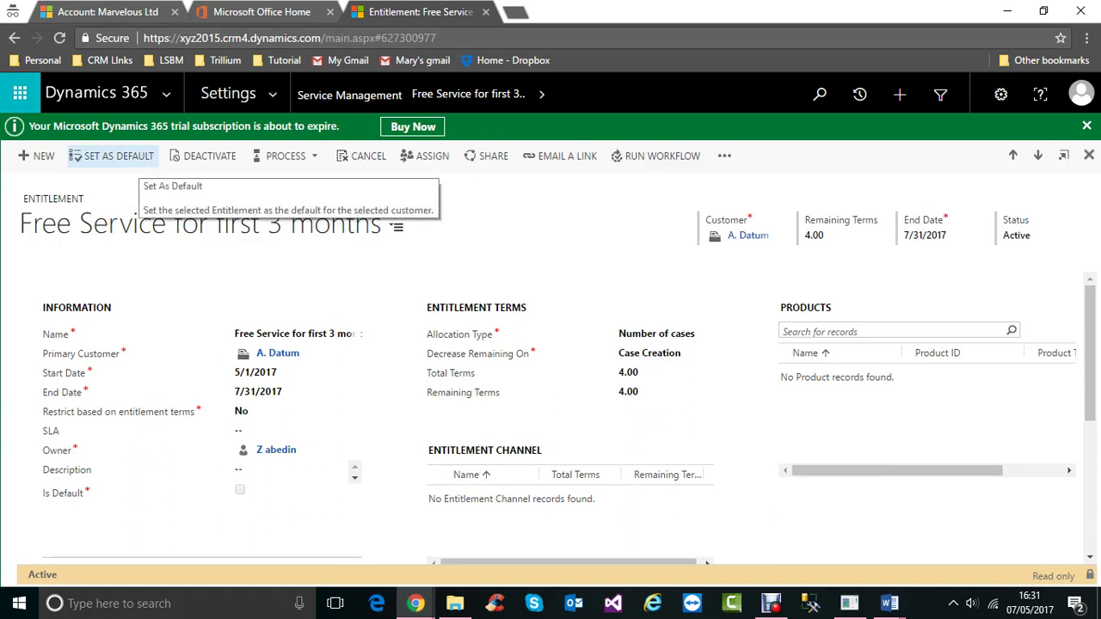
left_click(112, 156)
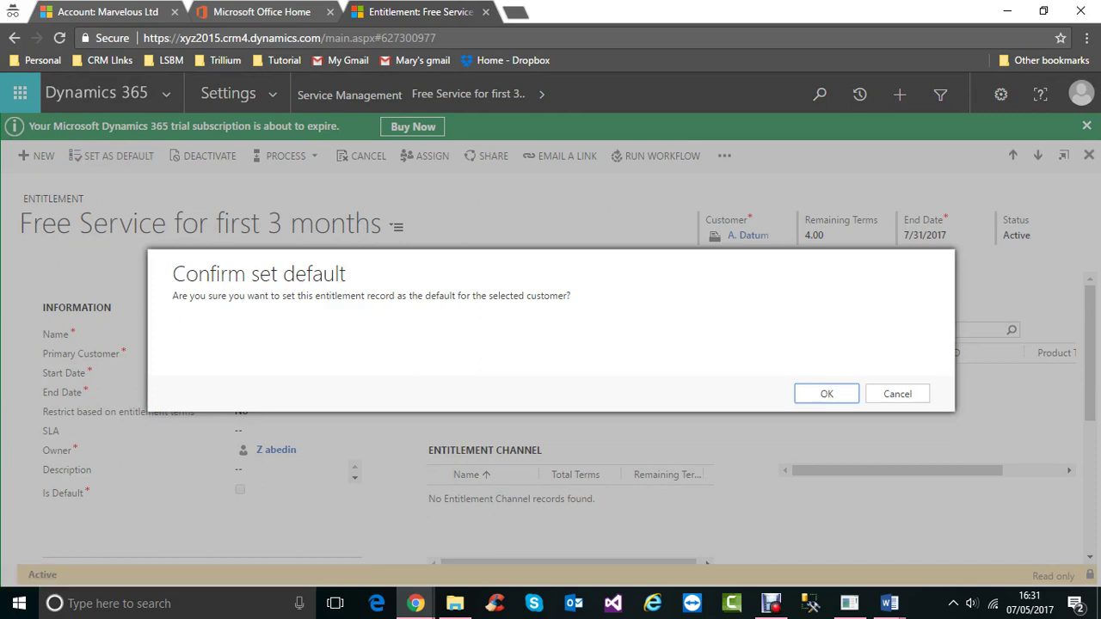
key("Return")
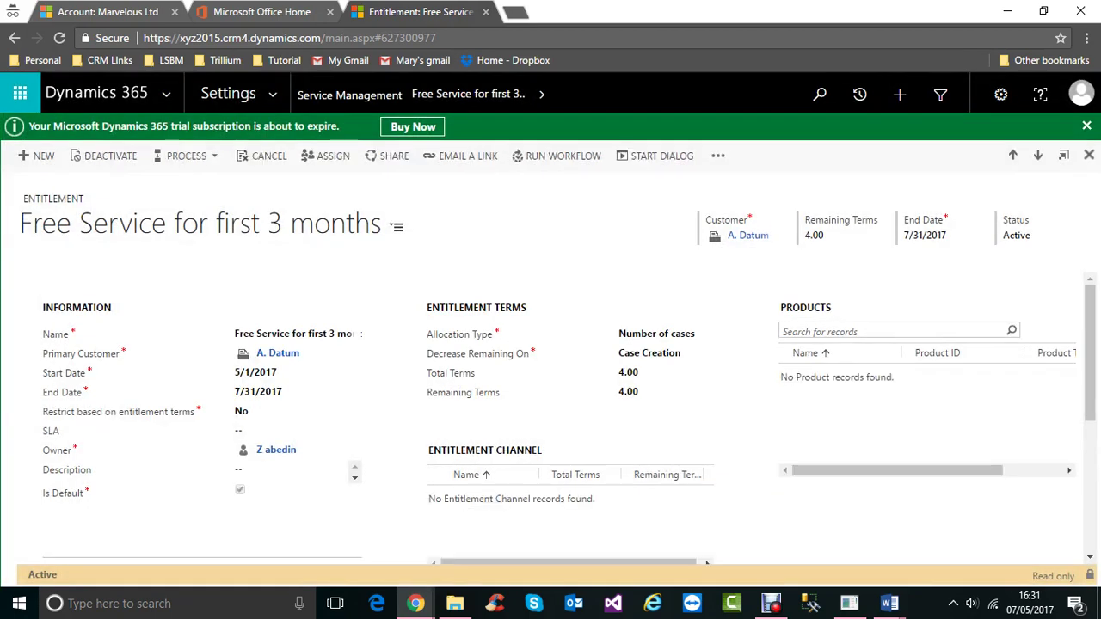
- Examine the entitlement record's default flag, terms, notes, channel and contacts sections, and its related-records navigation
scroll(551, 413, "down", 1)
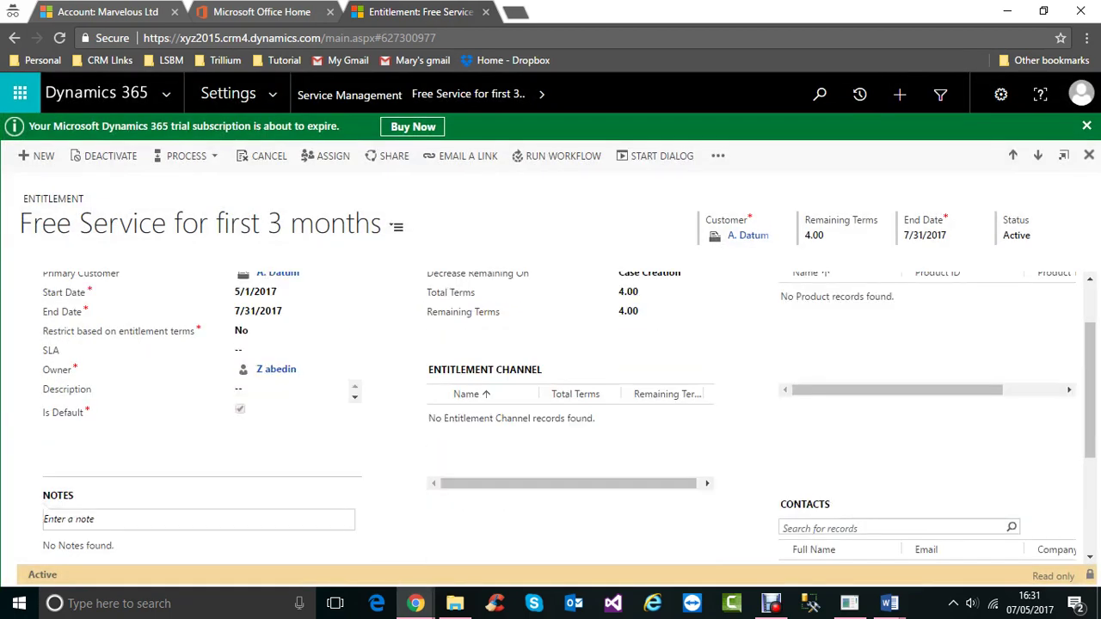
scroll(551, 413, "down", 1)
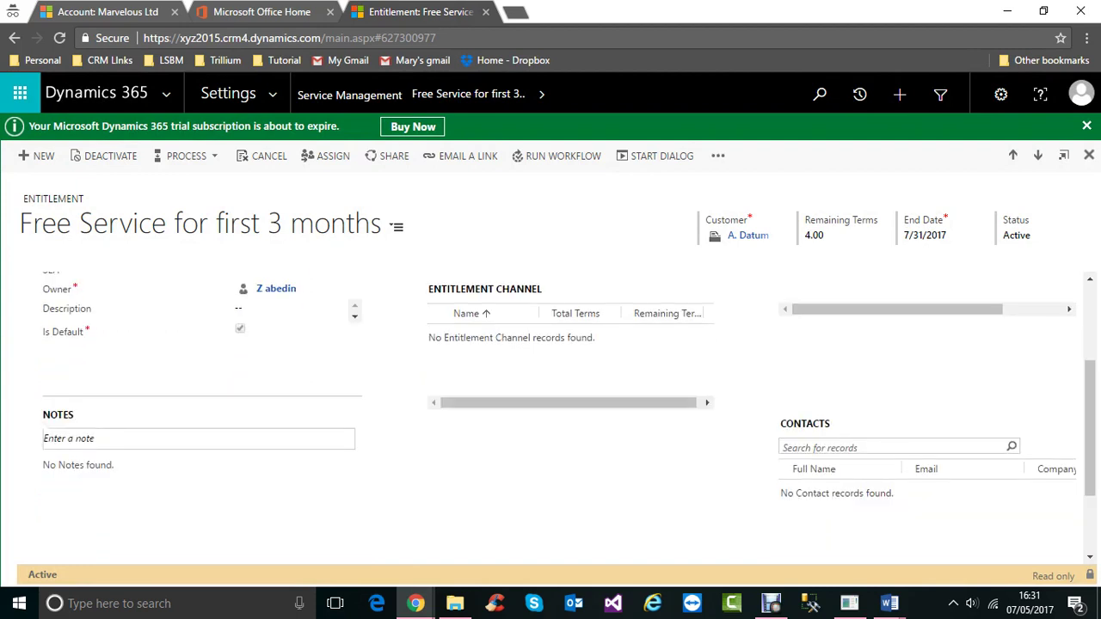
scroll(550, 413, "up", 2)
scroll(551, 413, "down", 2)
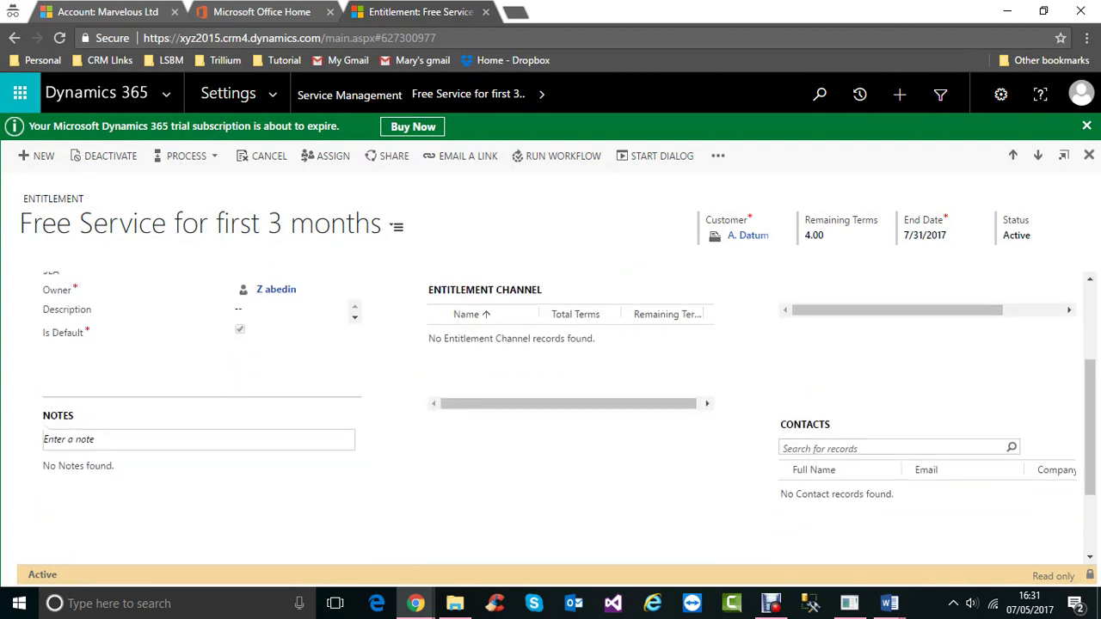
scroll(550, 413, "down", 1)
scroll(551, 413, "up", 1)
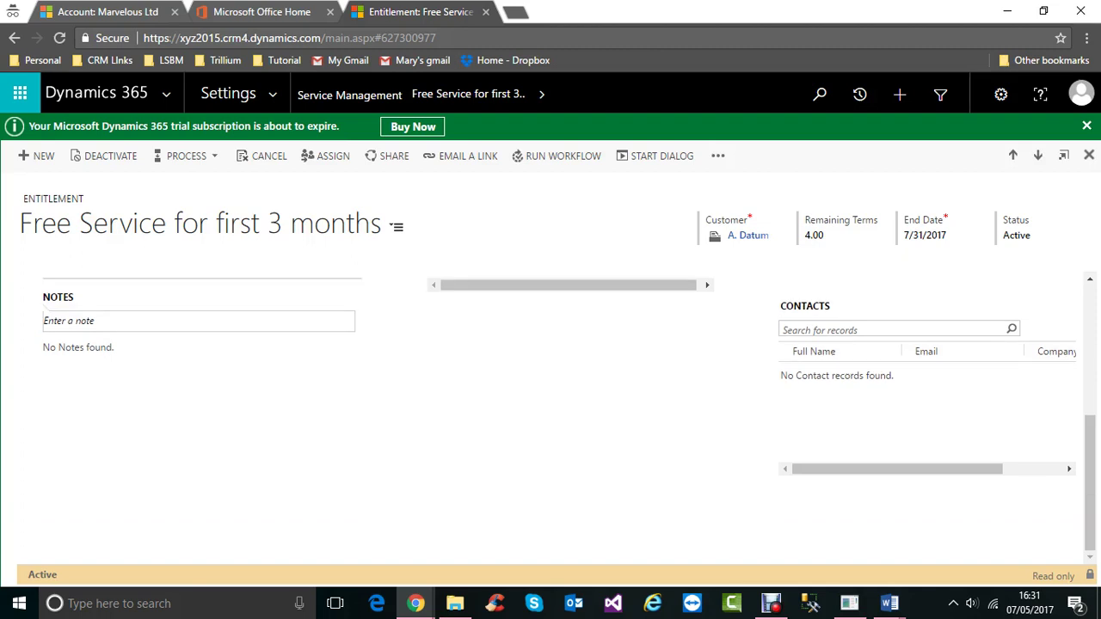
scroll(550, 413, "up", 2)
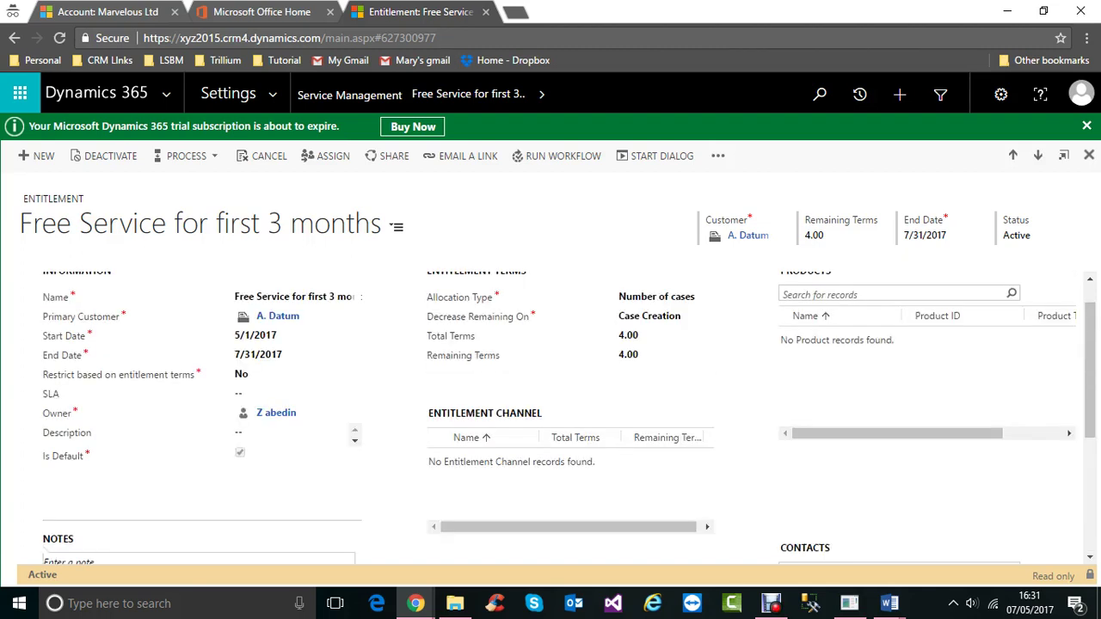
scroll(551, 413, "down", 2)
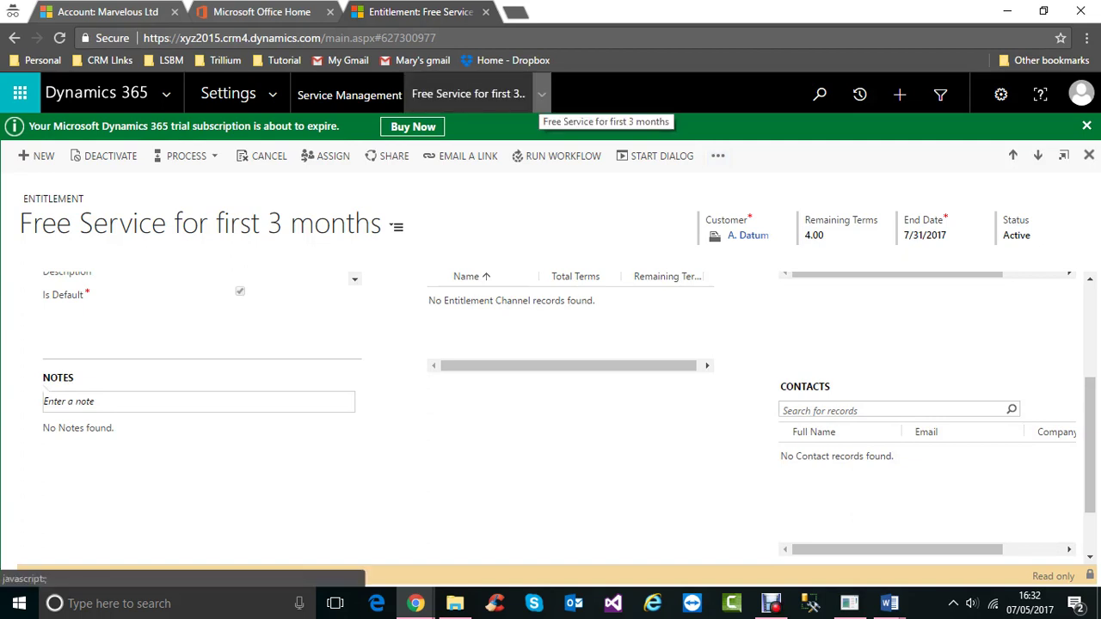
left_click(541, 93)
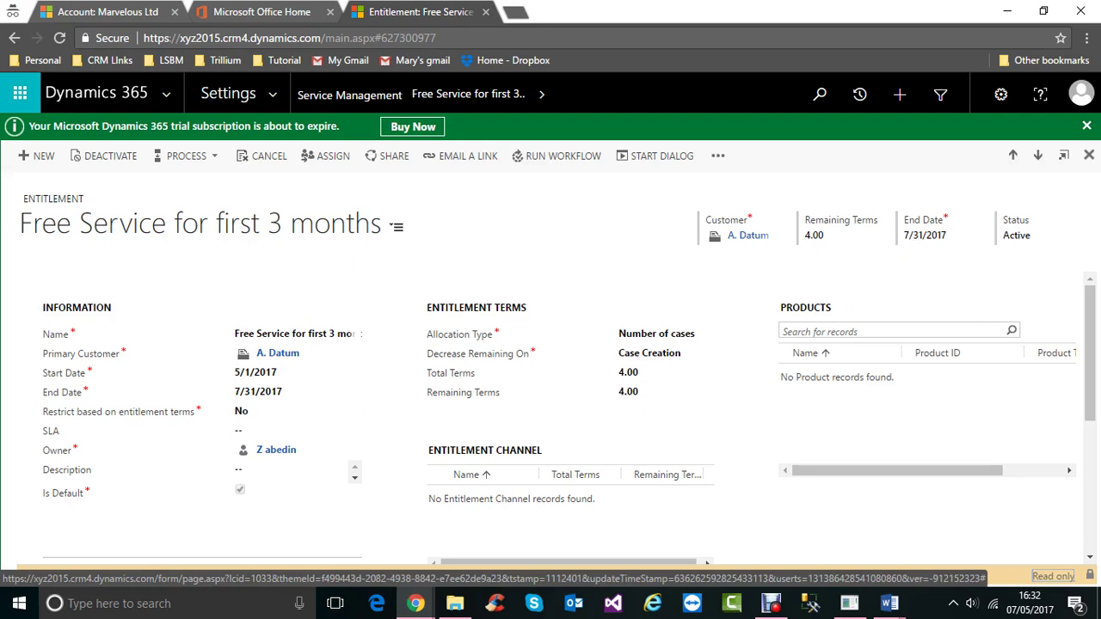
scroll(568, 418, "down", 2)
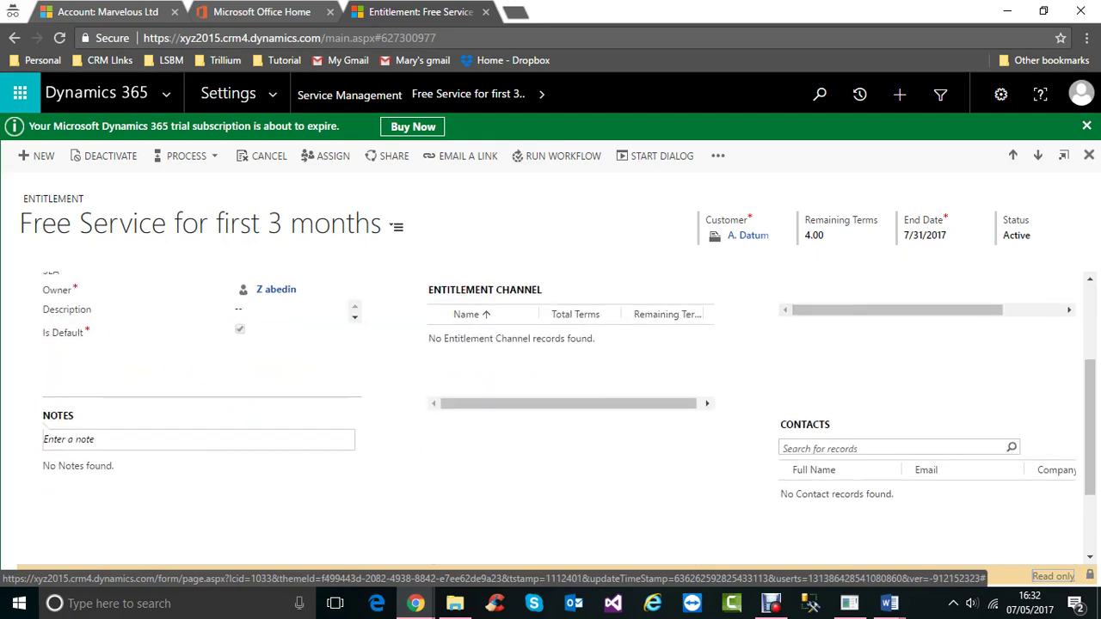
scroll(568, 418, "up", 2)
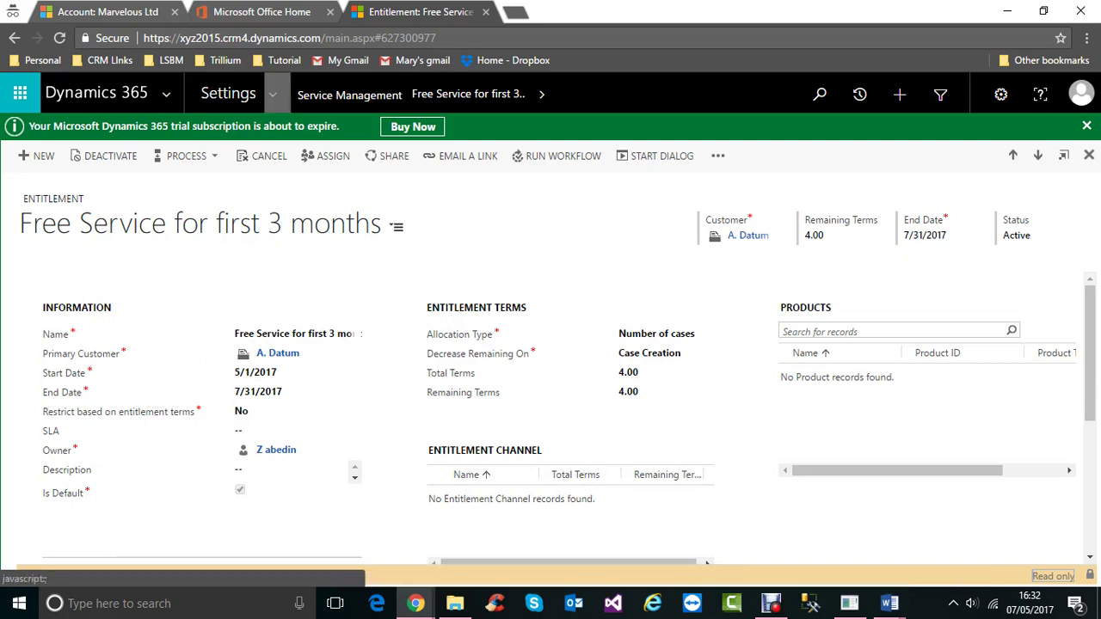
- Go to the Customizations settings and open Customize the System to load the default solution
left_click(272, 94)
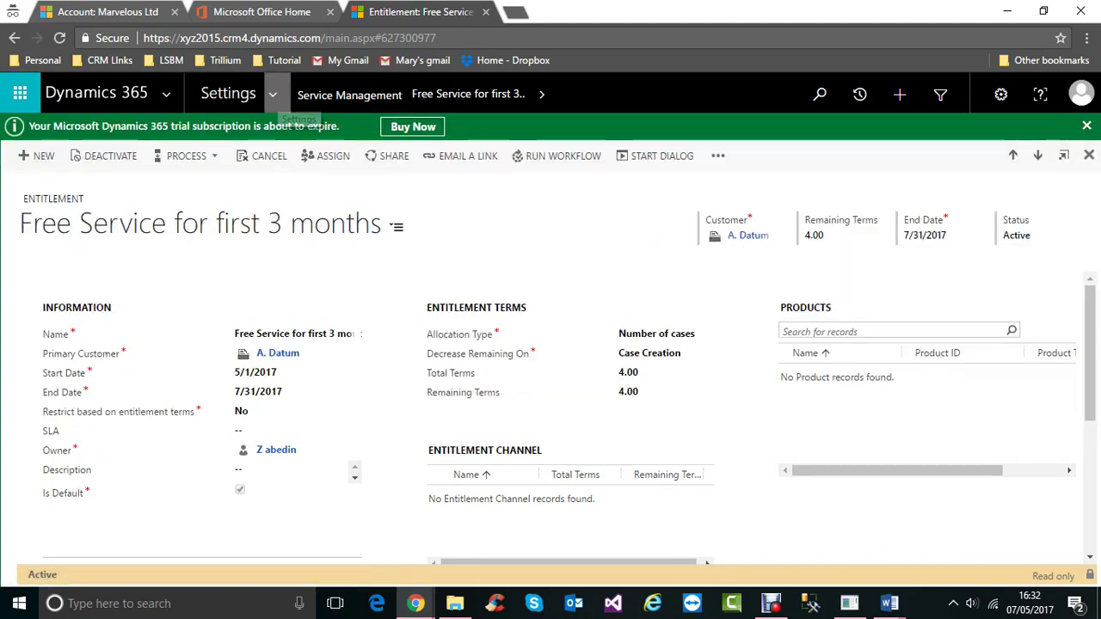
left_click(273, 94)
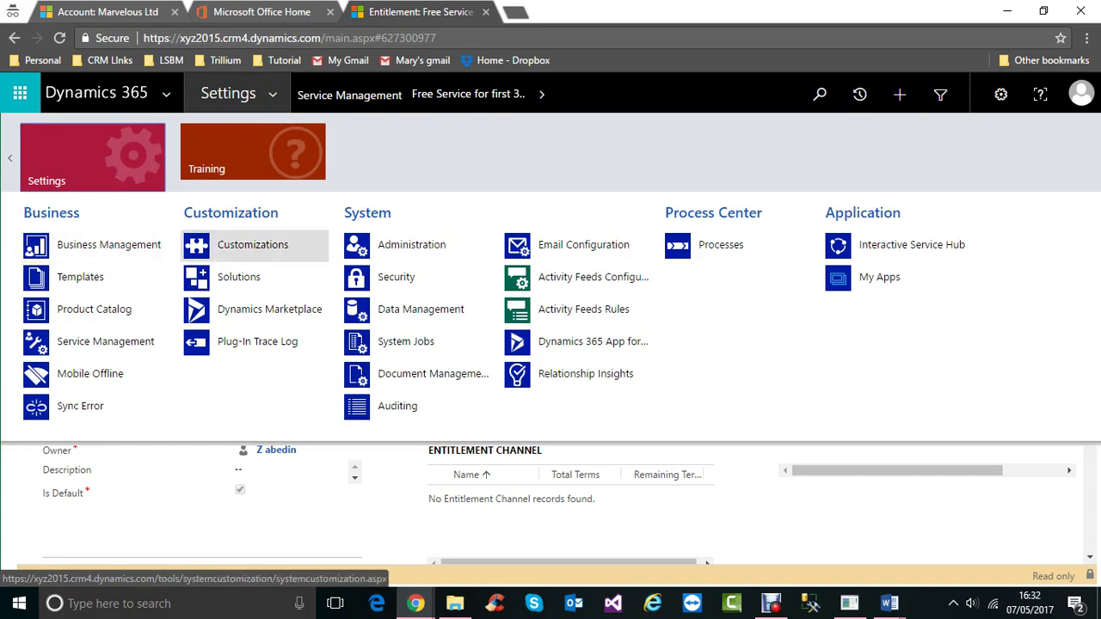
left_click(253, 245)
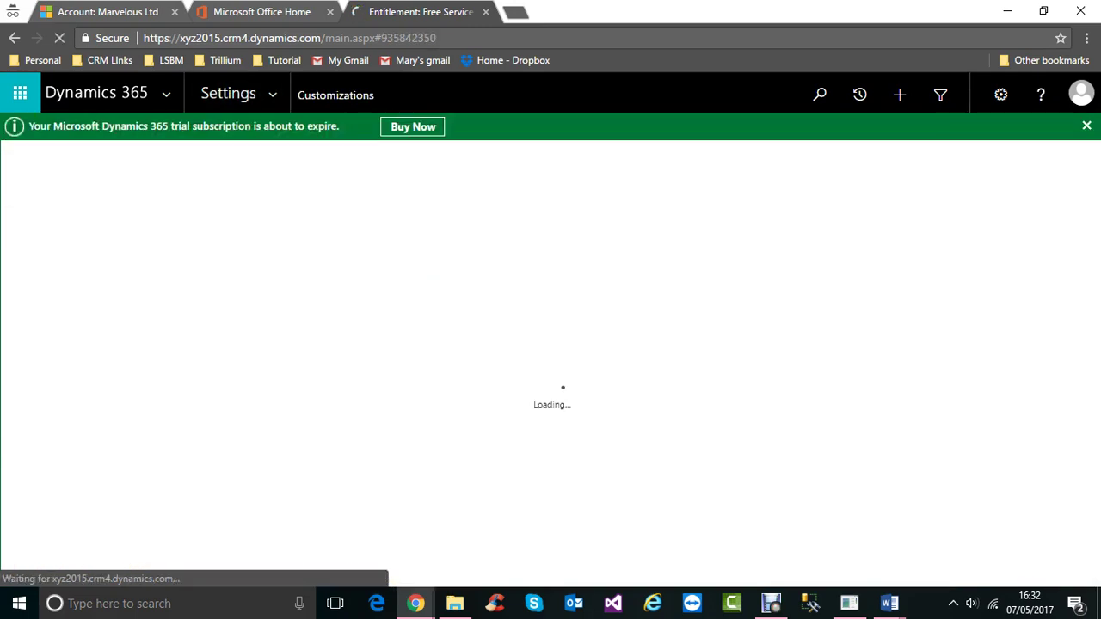
left_click(107, 214)
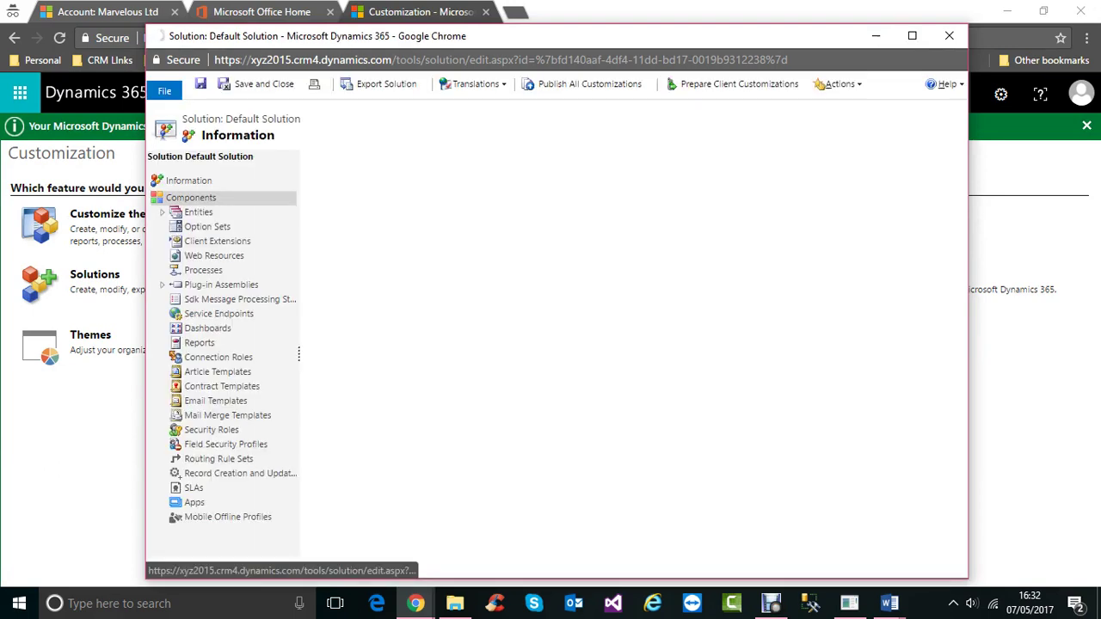
- Expand the solution's entities, find Entitlement, and open its list of forms
left_click(198, 212)
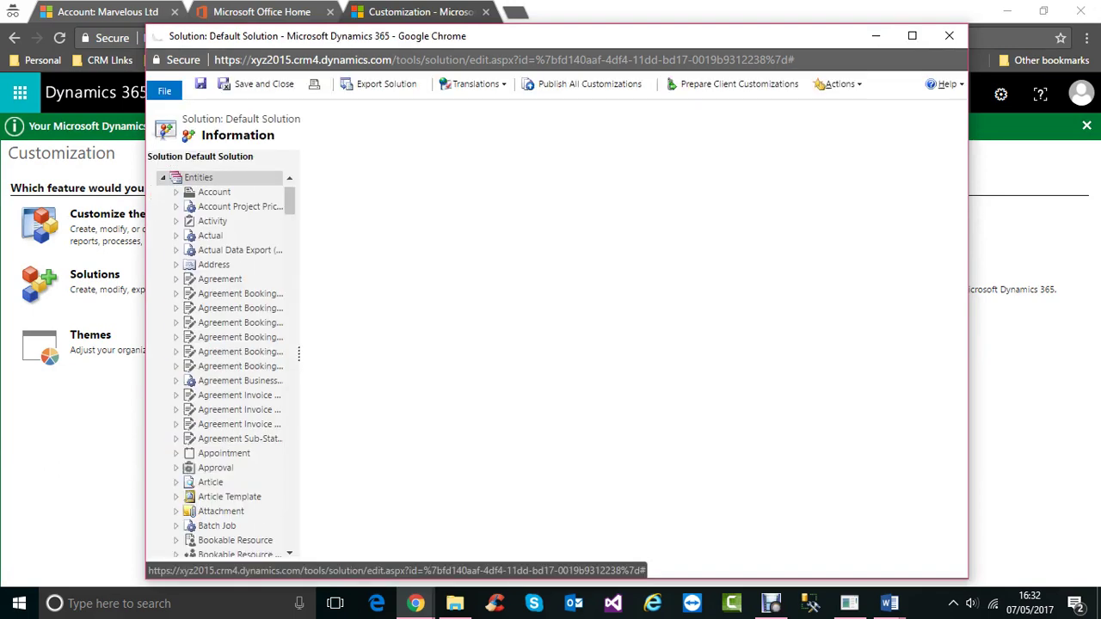
scroll(228, 361, "down", 15)
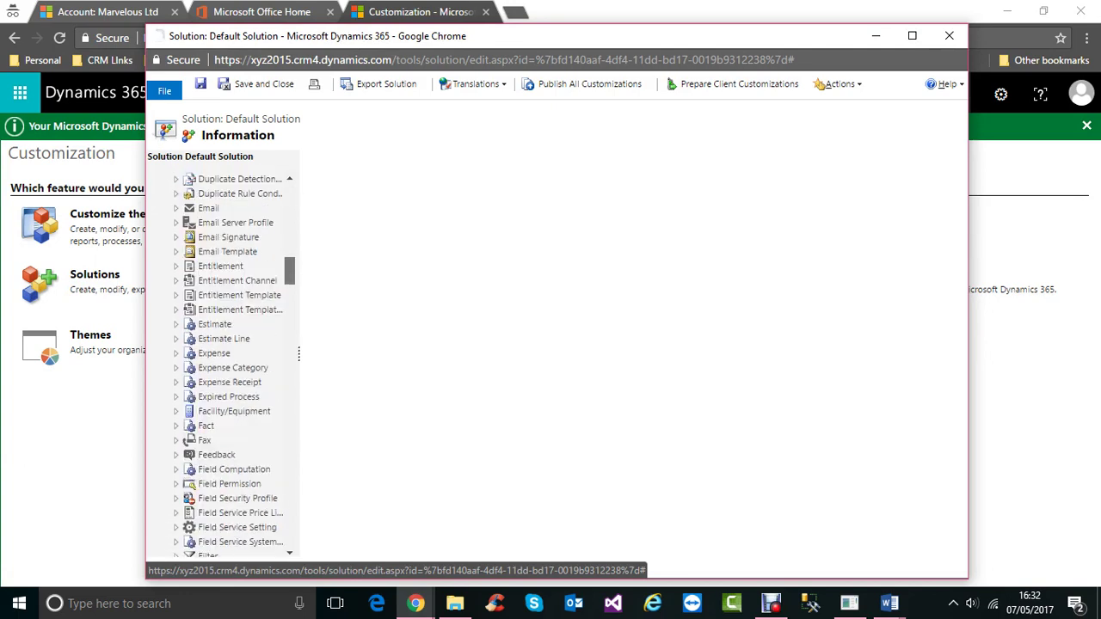
scroll(228, 362, "down", 2)
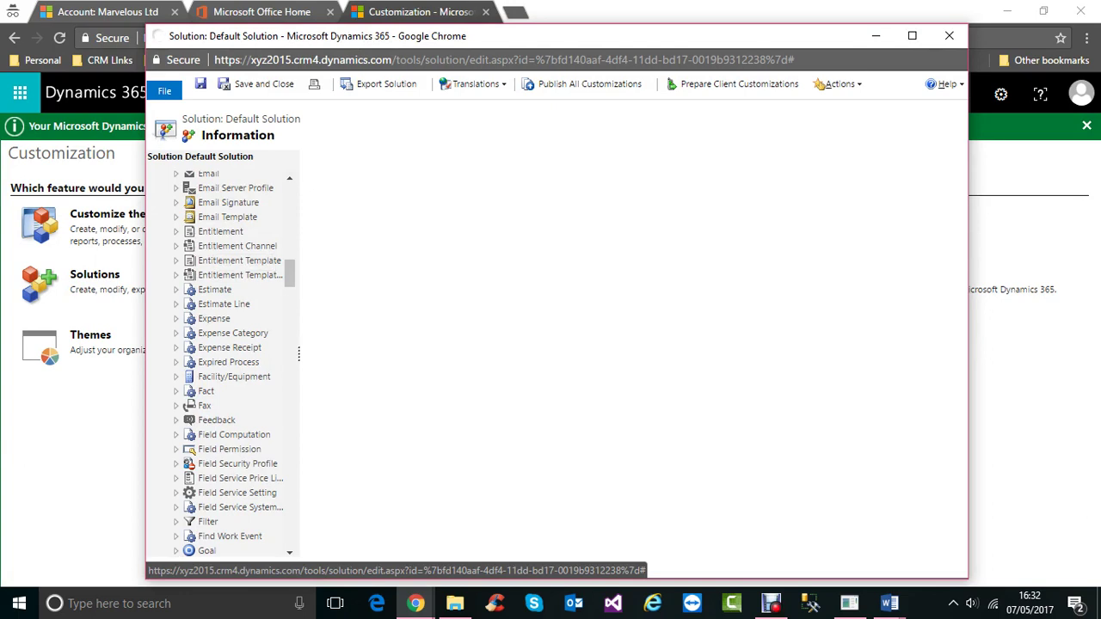
left_click(221, 232)
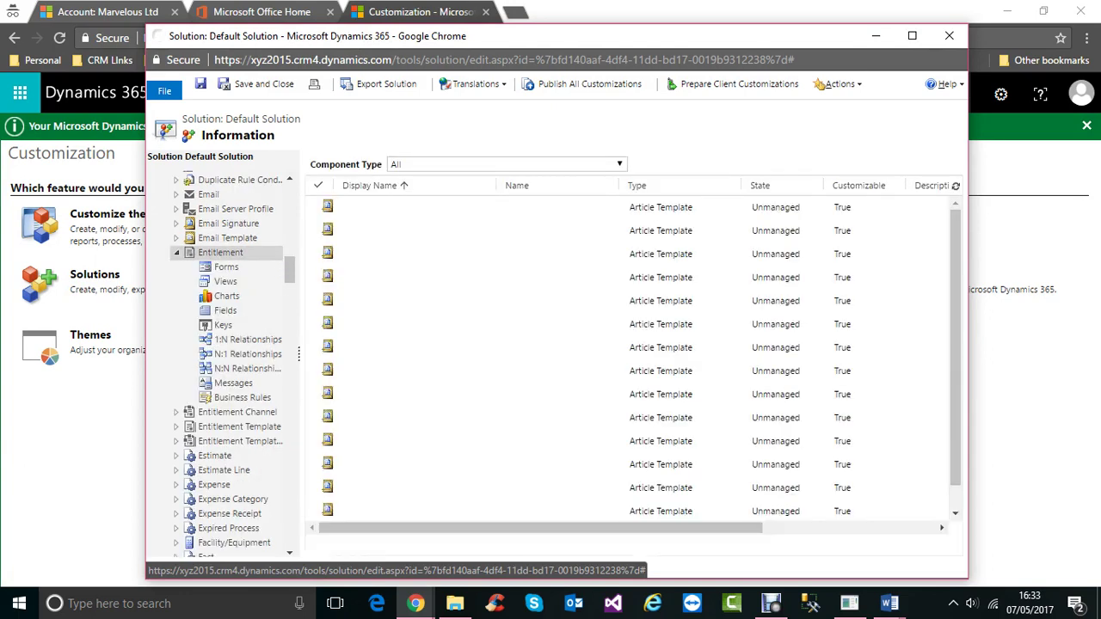
left_click(226, 268)
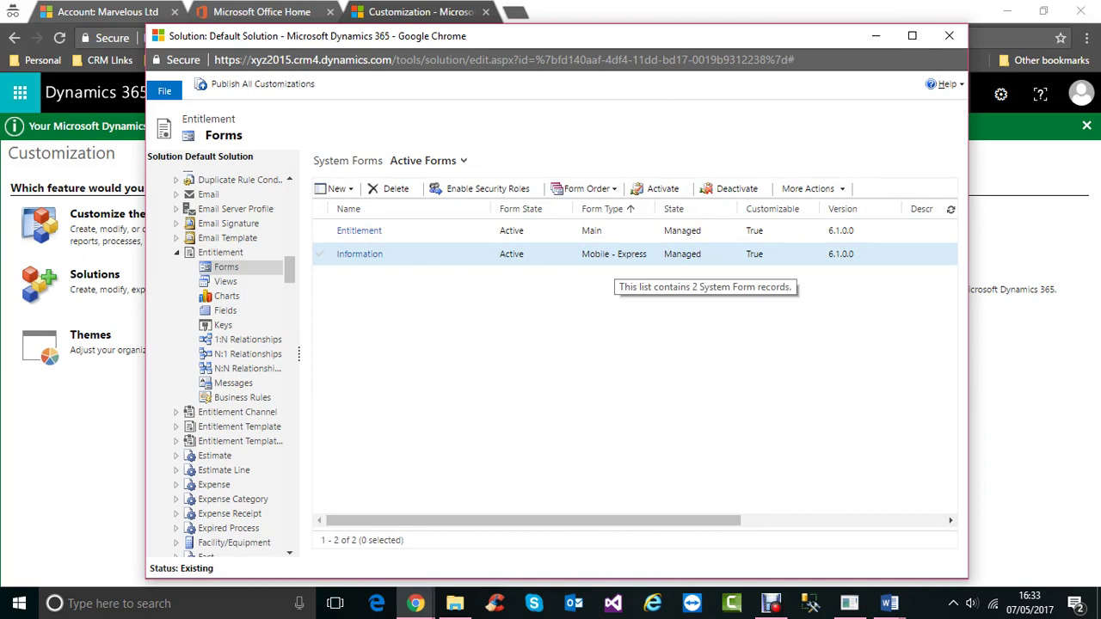
- Open the main Entitlement form in the form editor to inspect its layout, and close both the editor and the solution window
double_click(551, 232)
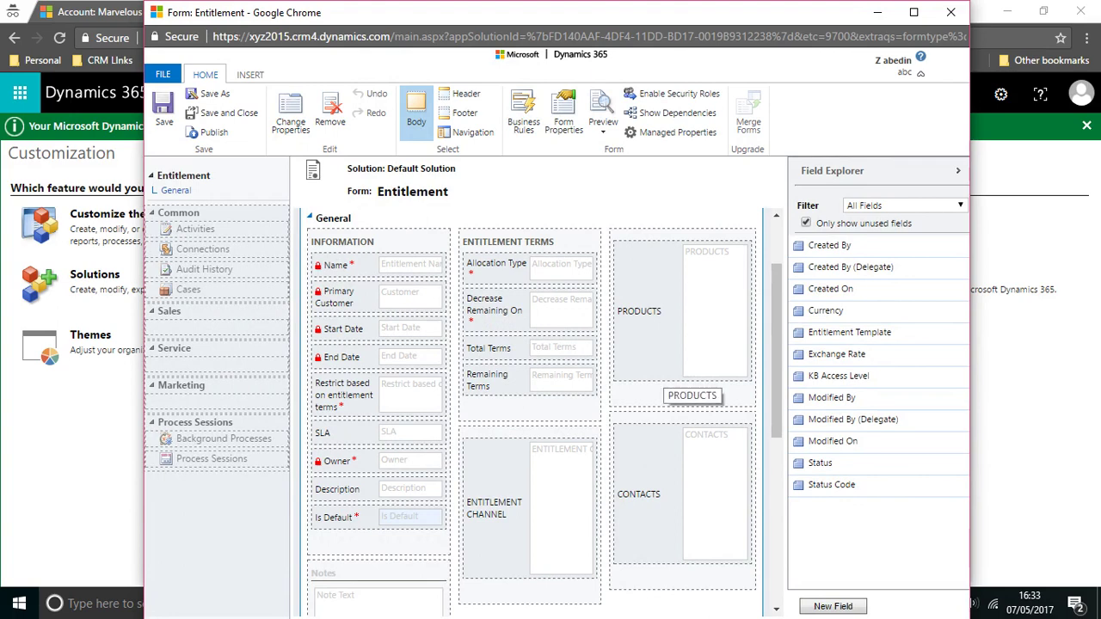
left_click(951, 12)
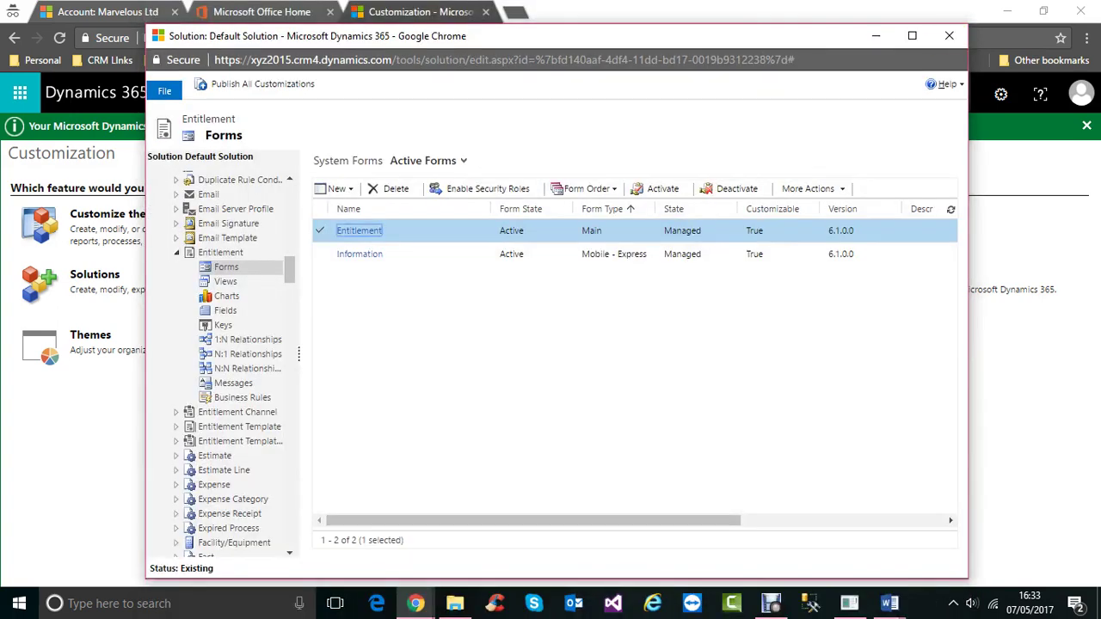
left_click(949, 35)
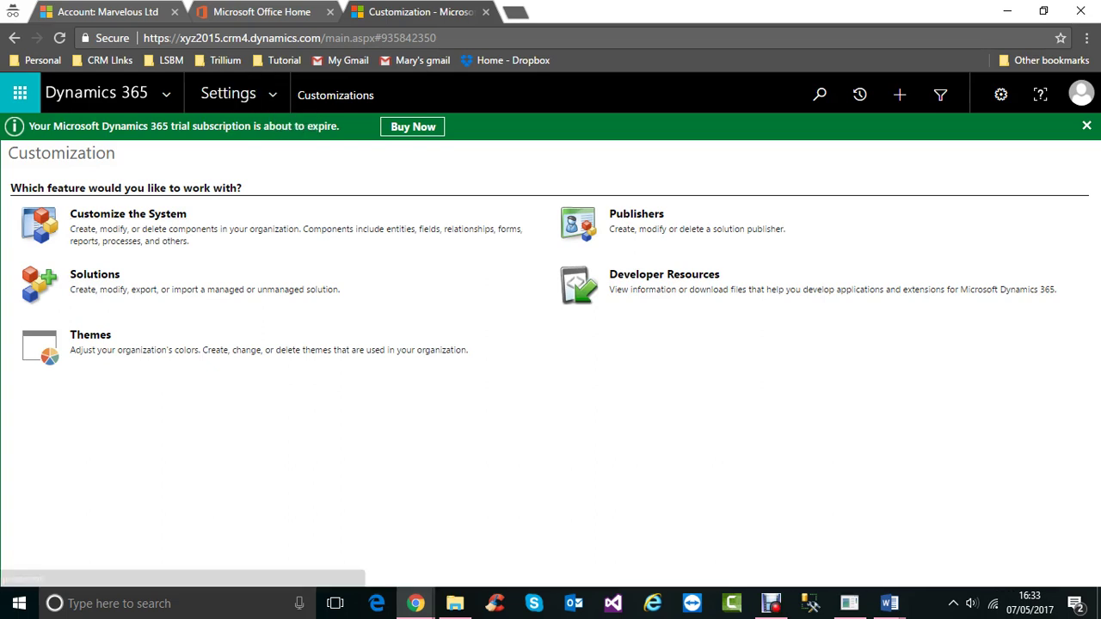
- Switch to the browser window with the meeting and sign in to Office 365 in a new tab with the saved Trillium Systems account
left_click(516, 12)
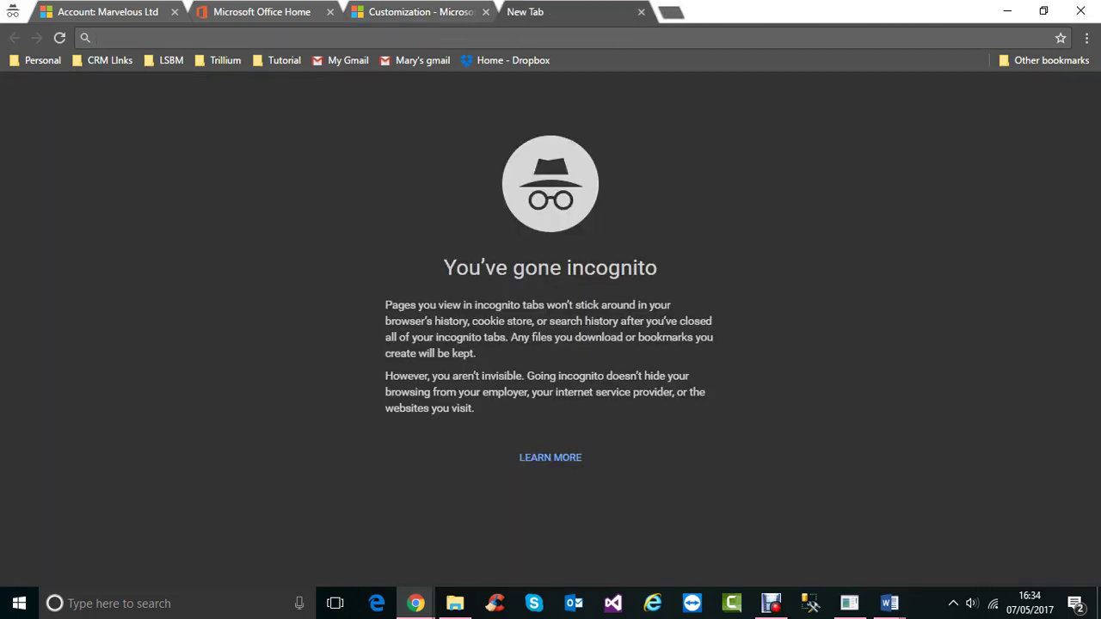
mouse_move(416, 603)
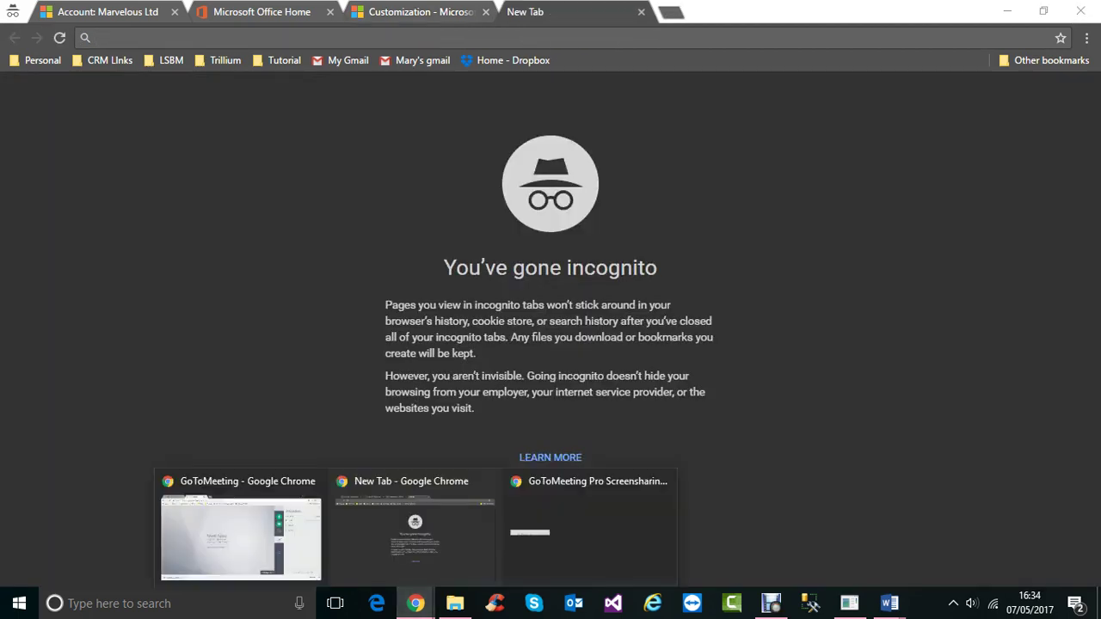
left_click(240, 533)
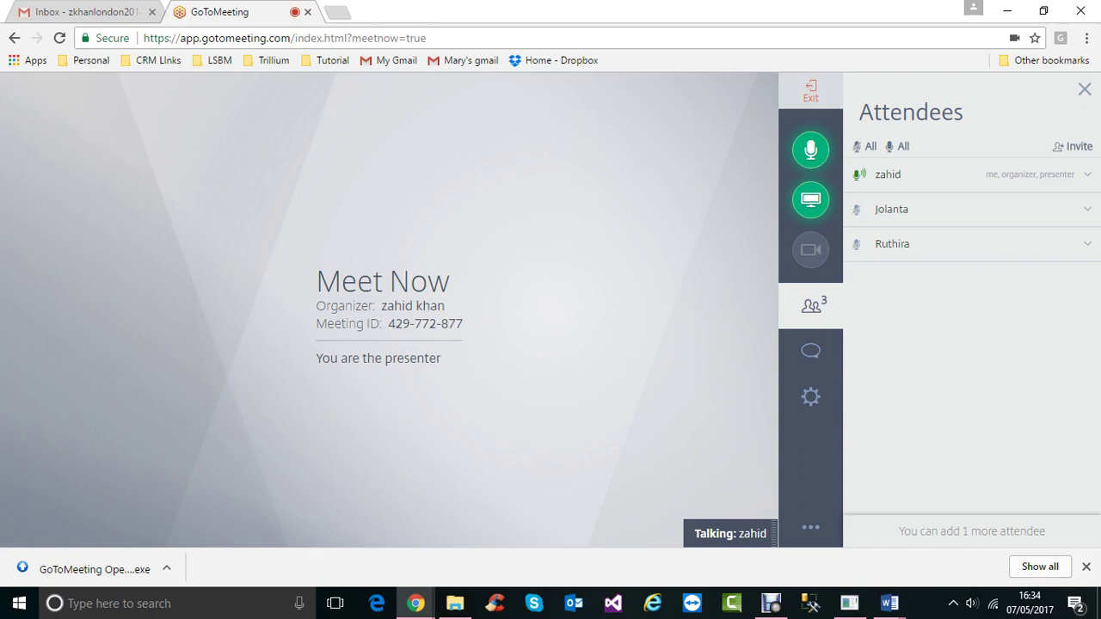
key("ctrl+t")
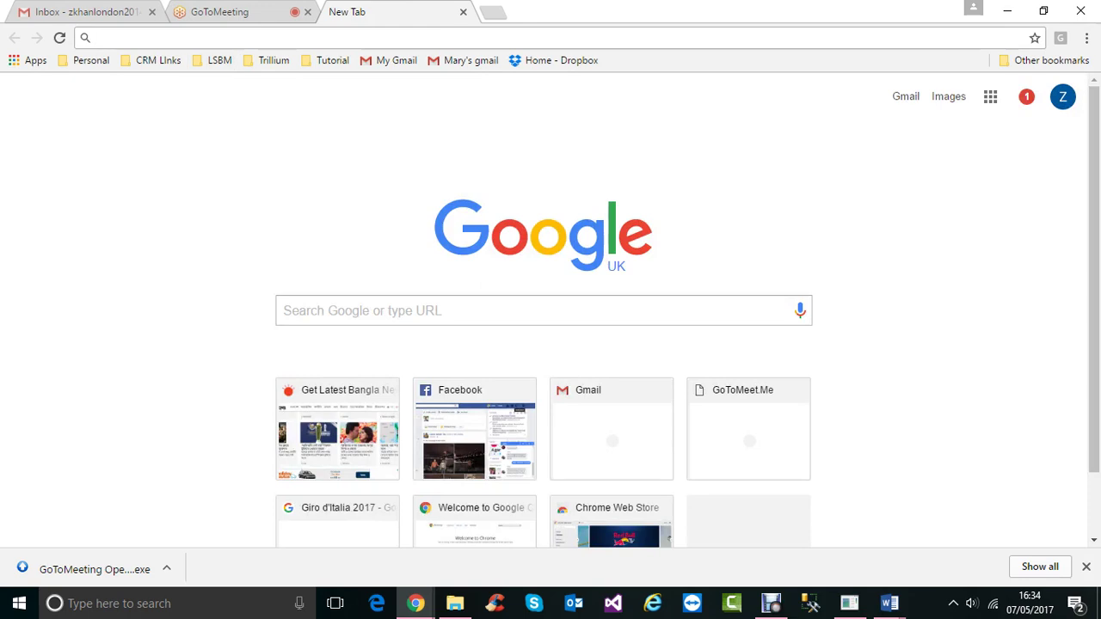
left_click(267, 61)
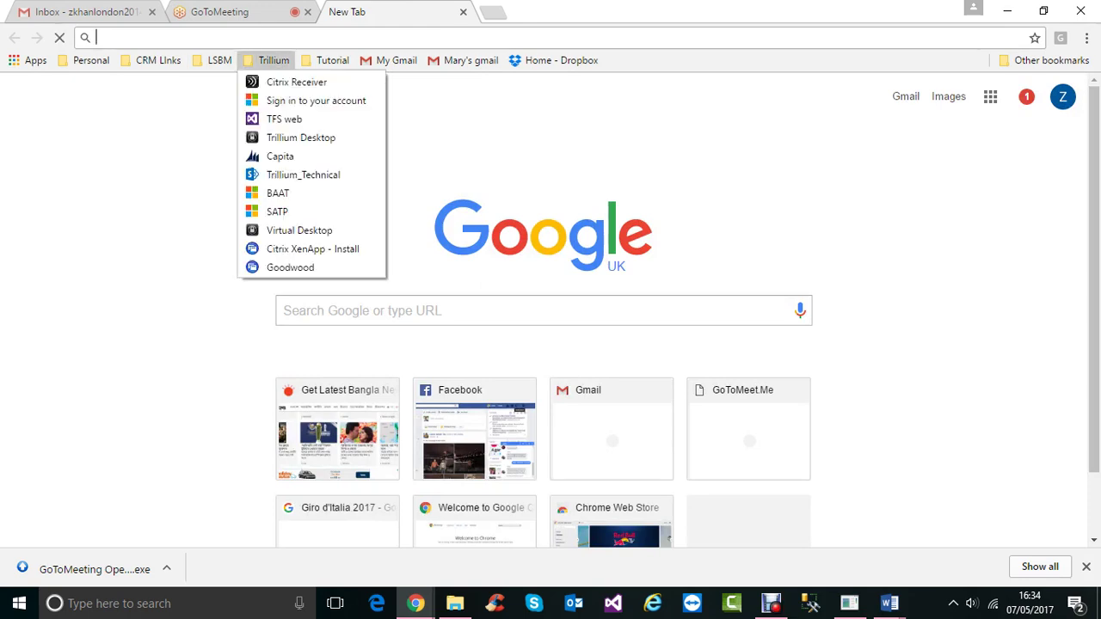
left_click(316, 100)
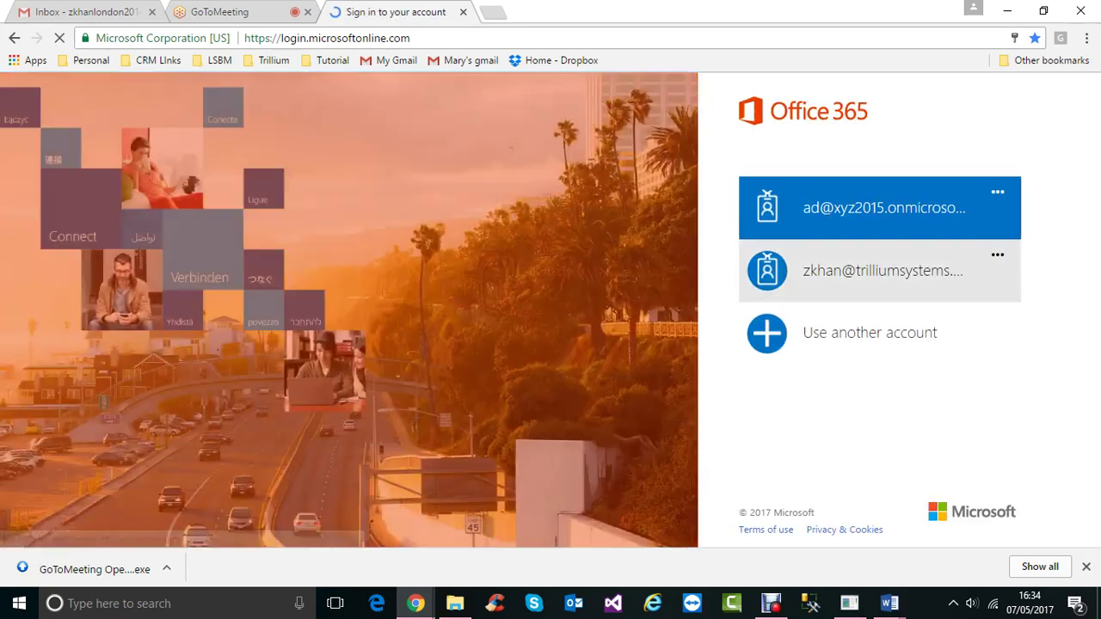
left_click(882, 253)
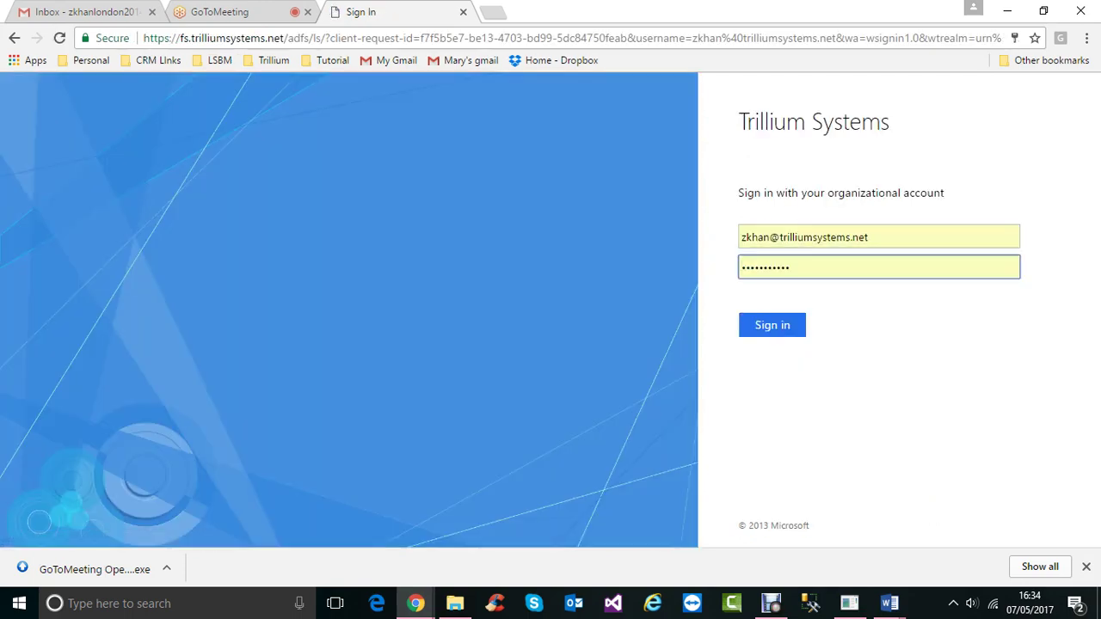
key("Return")
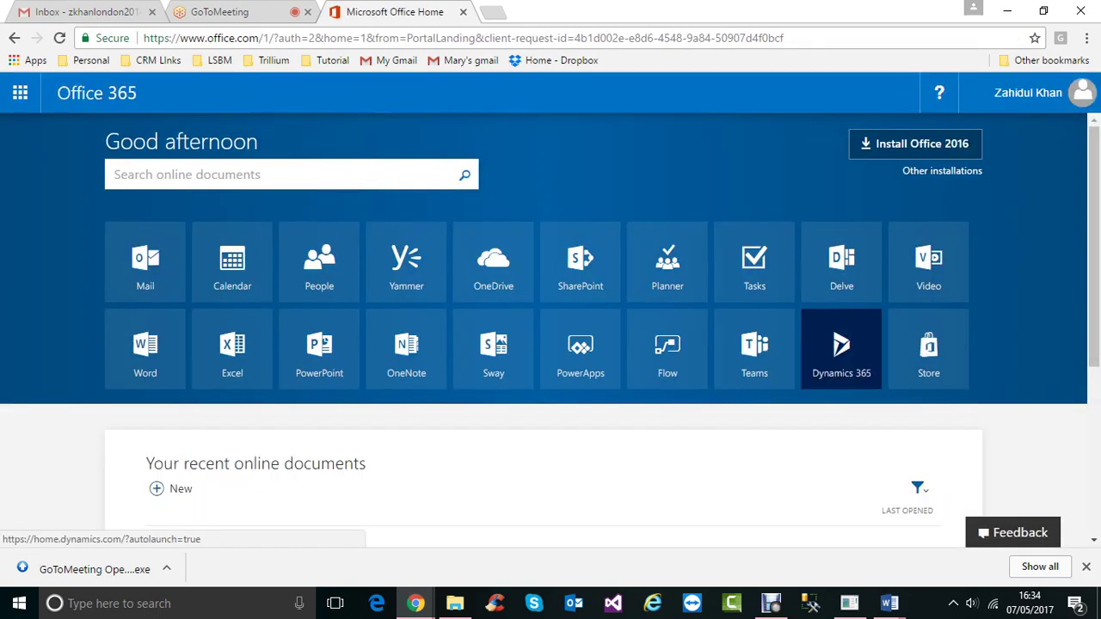
- Launch Dynamics 365 from the Office 365 home page and dismiss the pending email warning
left_click(844, 351)
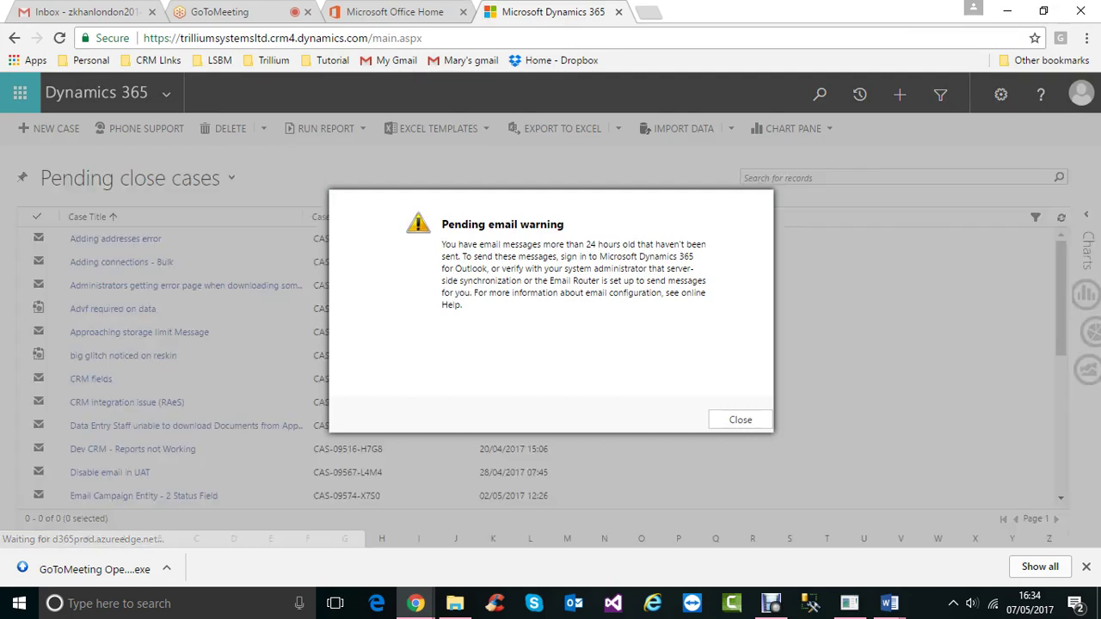
left_click(741, 420)
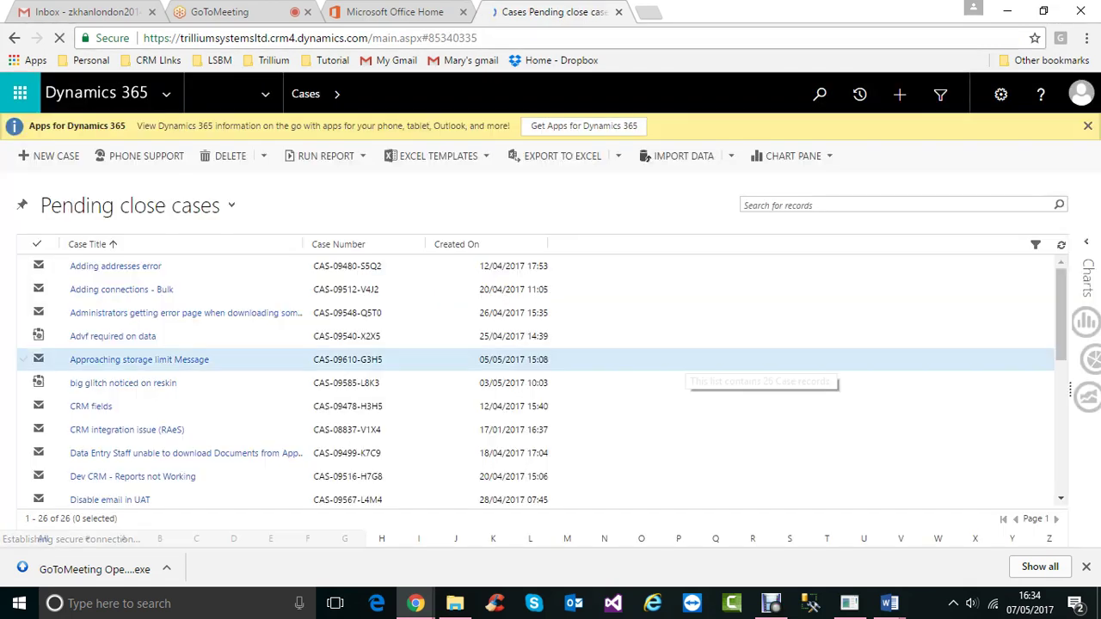
left_click(894, 204)
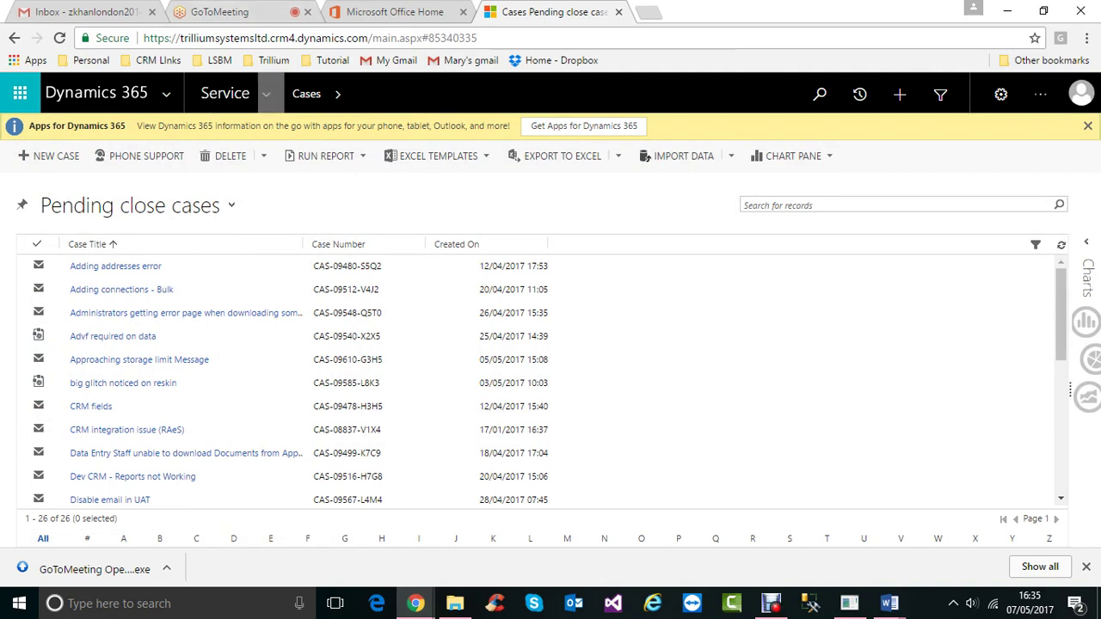
- Go to the Service area's Cases and switch the list to the Active Cases Created in the Past 7 Days view
left_click(265, 93)
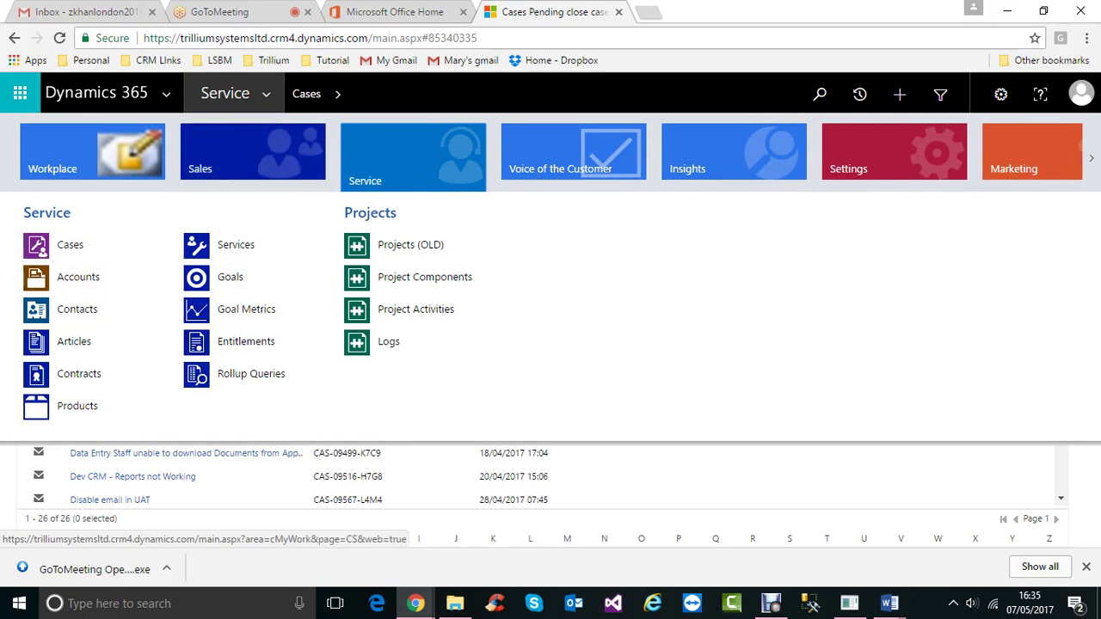
left_click(61, 246)
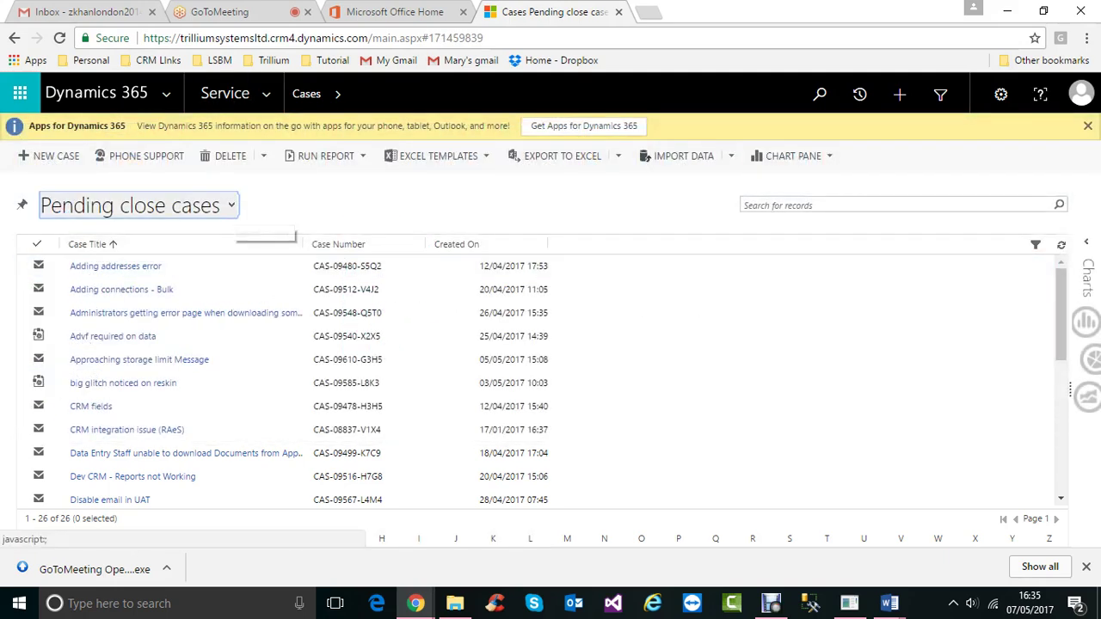
left_click(231, 206)
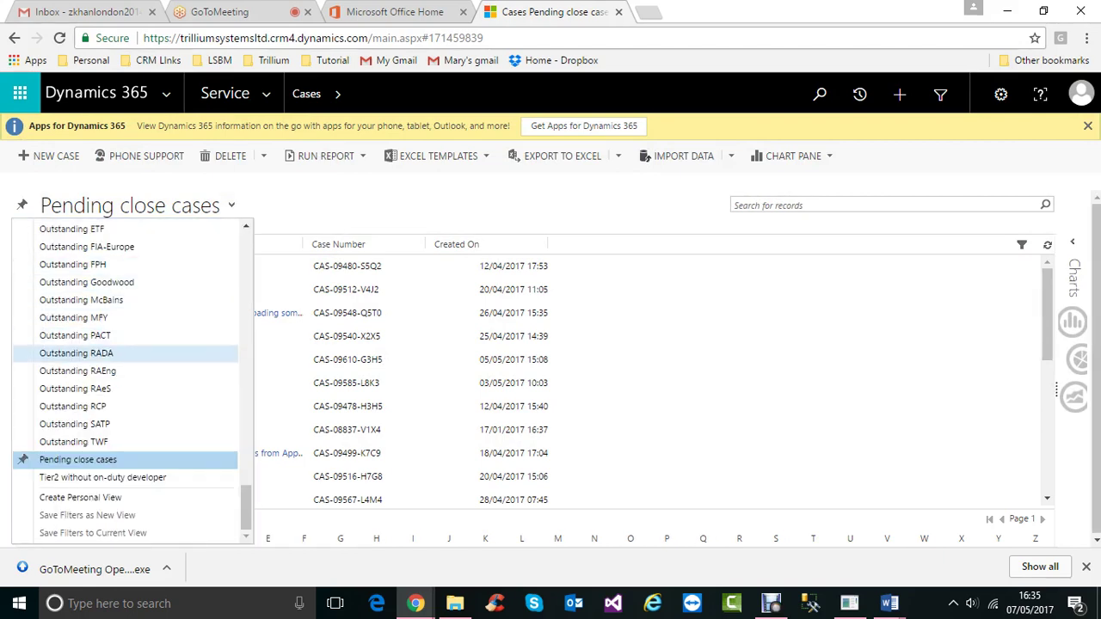
scroll(129, 379, "up", 10)
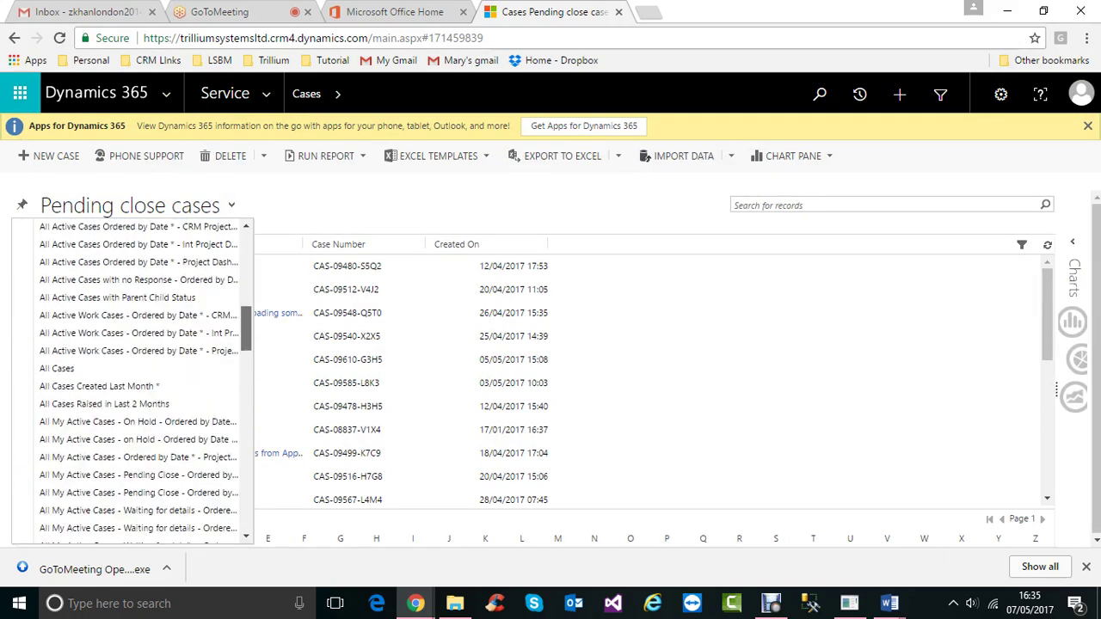
scroll(134, 378, "up", 8)
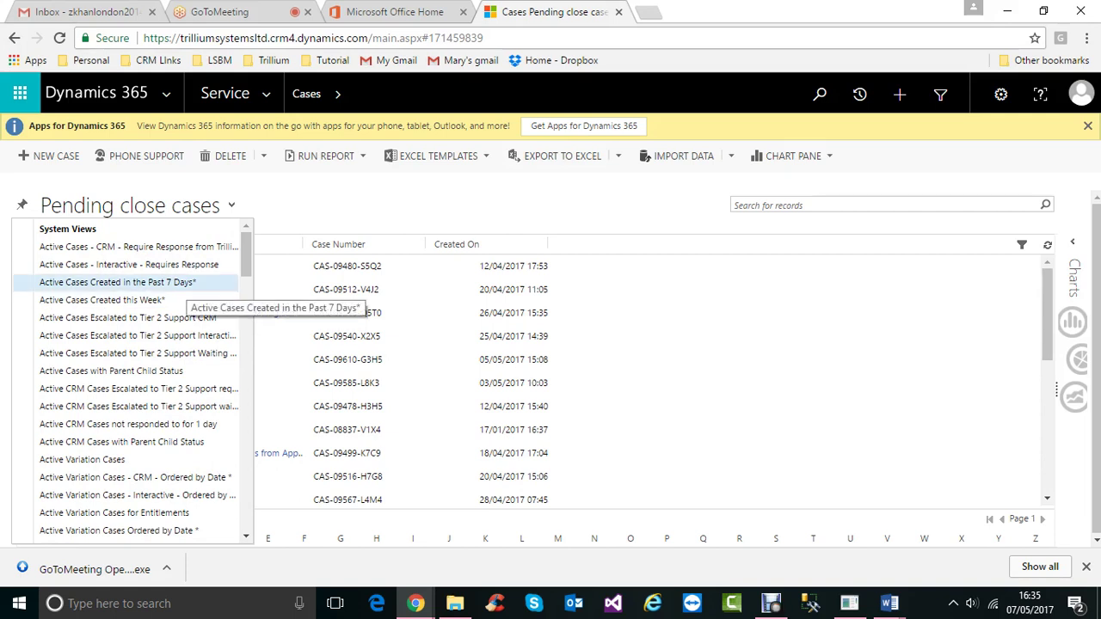
left_click(185, 284)
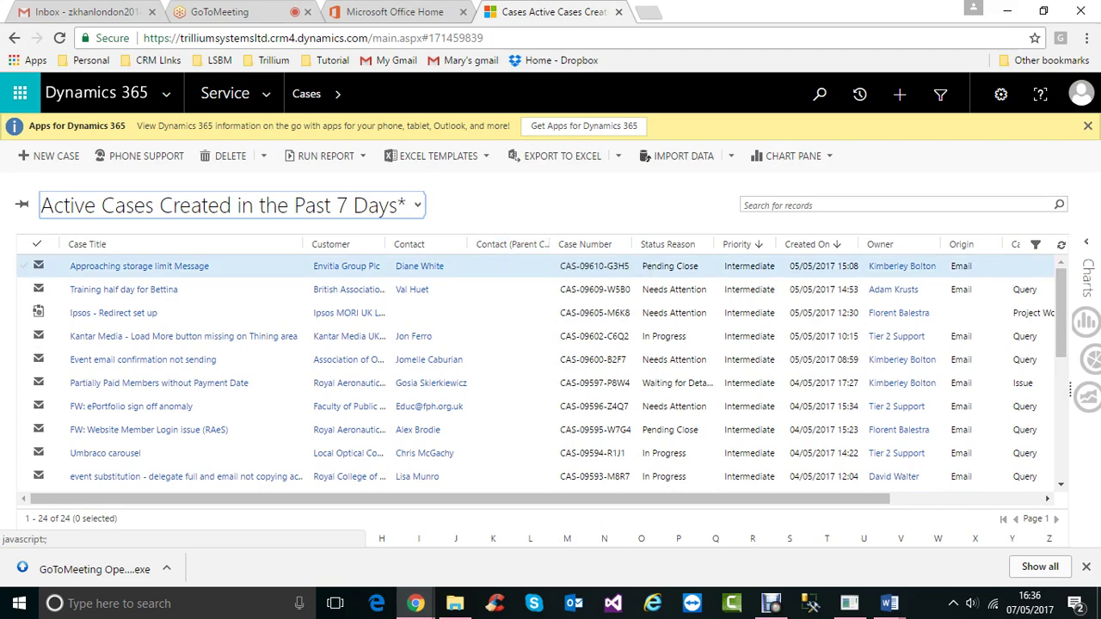
- Check the case list's columns and widen the Customer and Contact (Parent Case) columns to read their full text
scroll(537, 371, "right", 3)
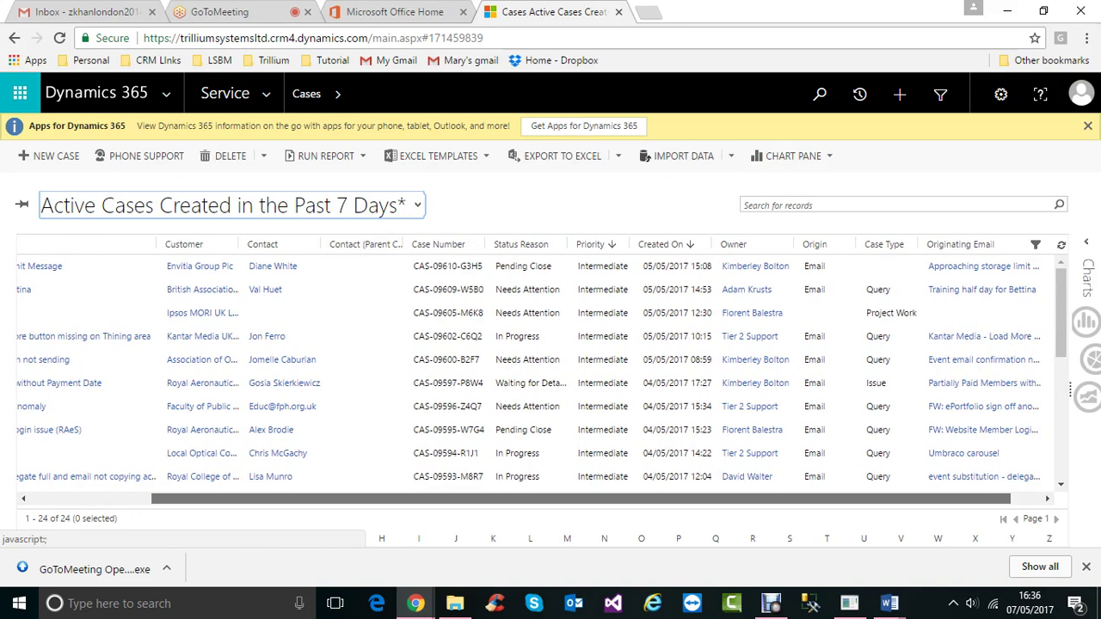
scroll(537, 371, "left", 3)
scroll(537, 371, "left", 1)
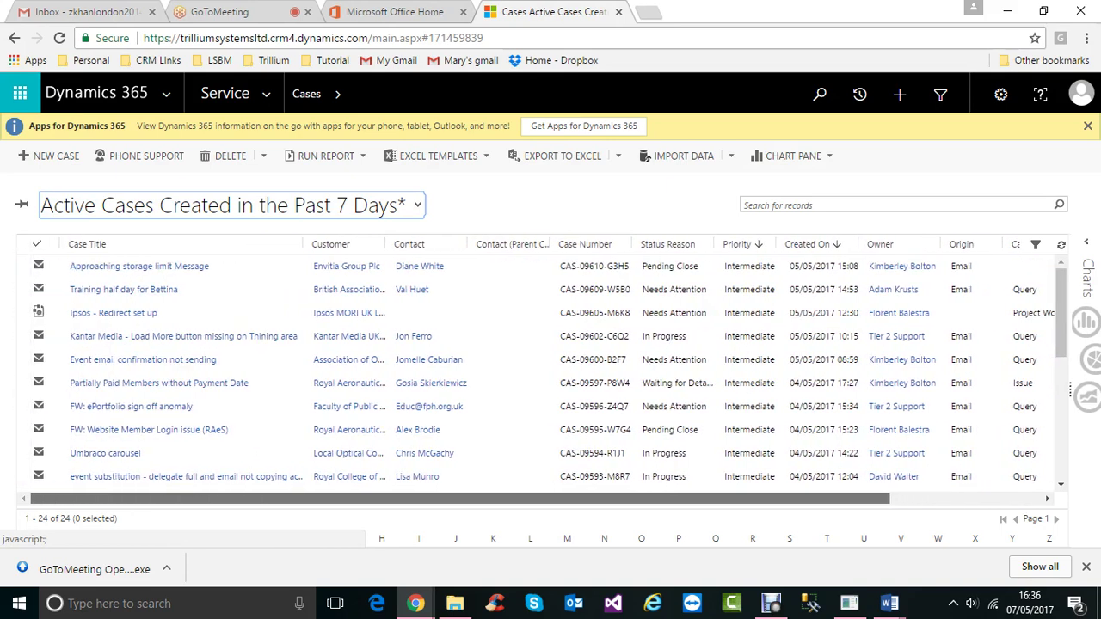
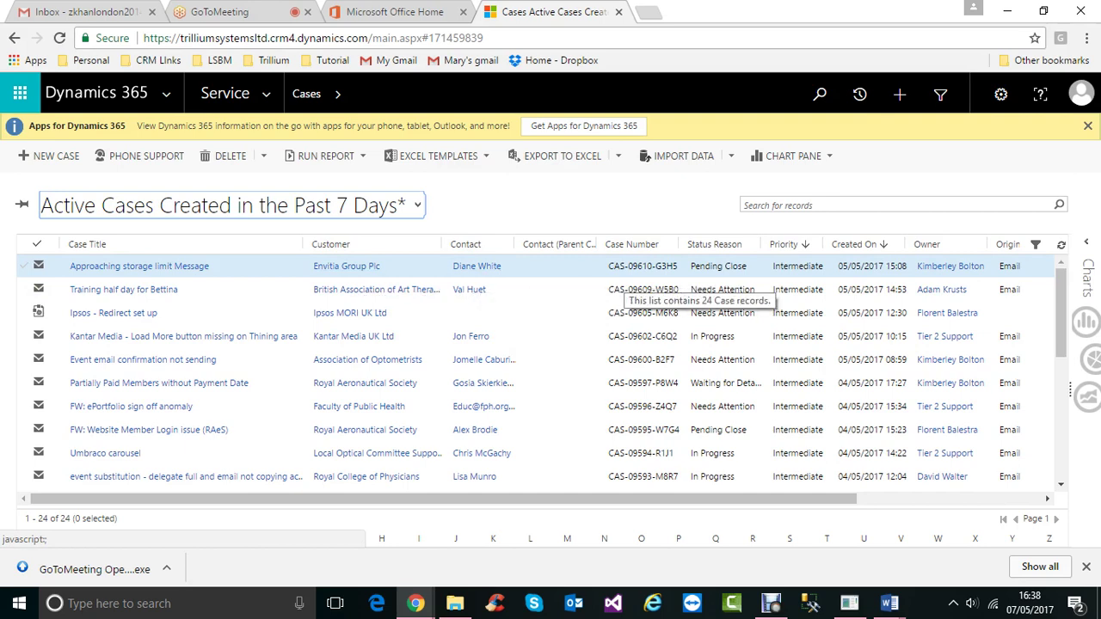
left_click_drag(602, 245, 625, 244)
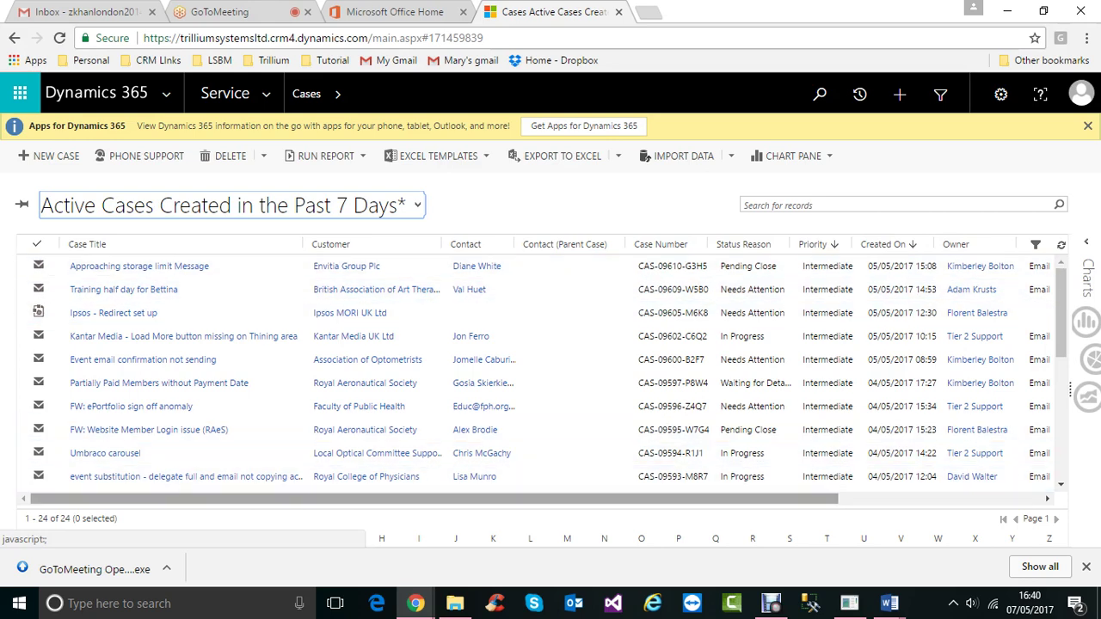
- Examine the recent cases' customers, case numbers, status reasons, priorities, creation dates, owners, origins and case types
scroll(540, 371, "right", 2)
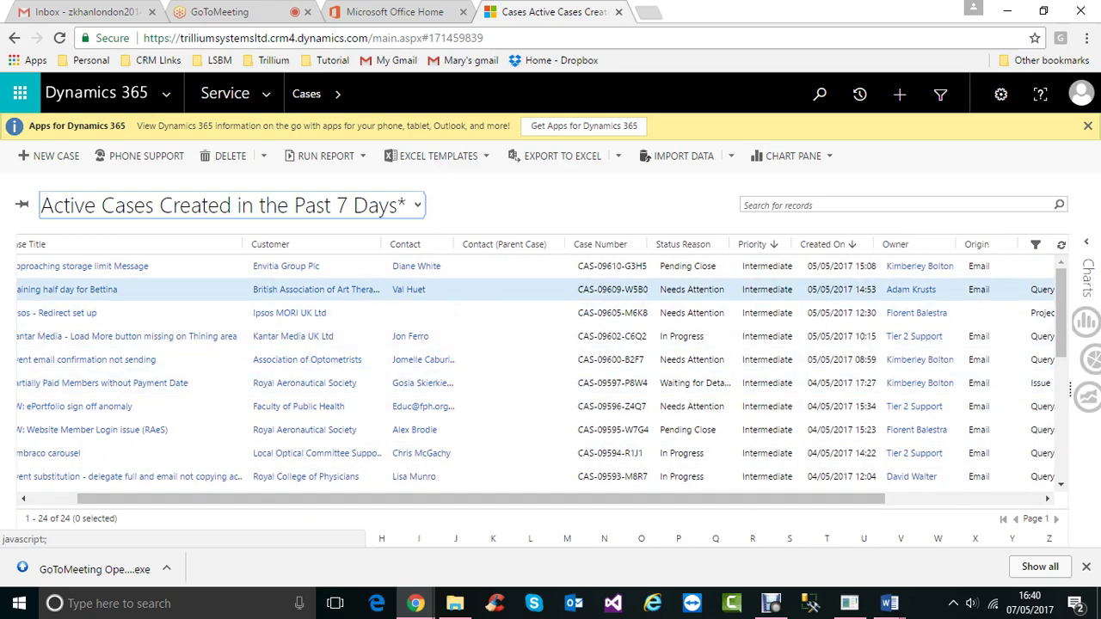
scroll(1062, 313, "down", 4)
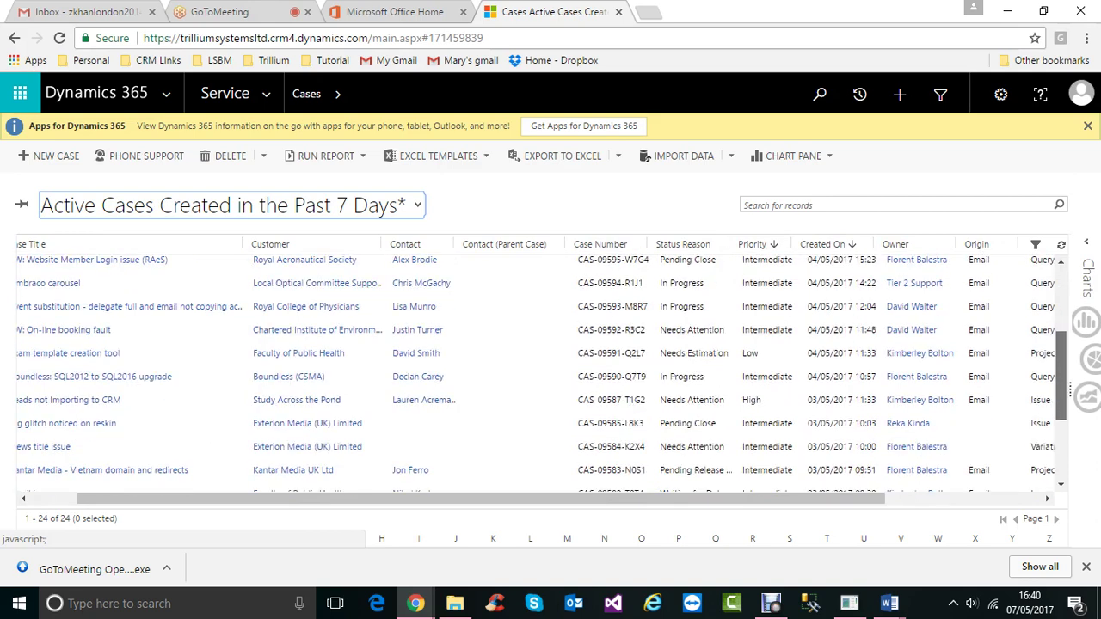
scroll(541, 373, "down", 4)
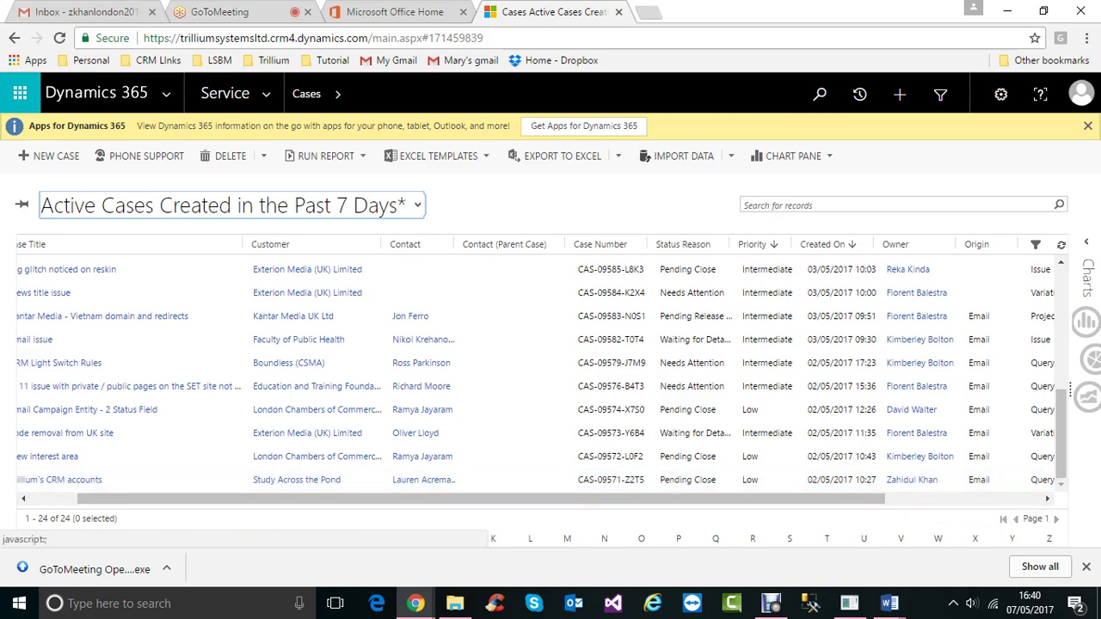
scroll(541, 372, "up", 1)
scroll(541, 371, "up", 4)
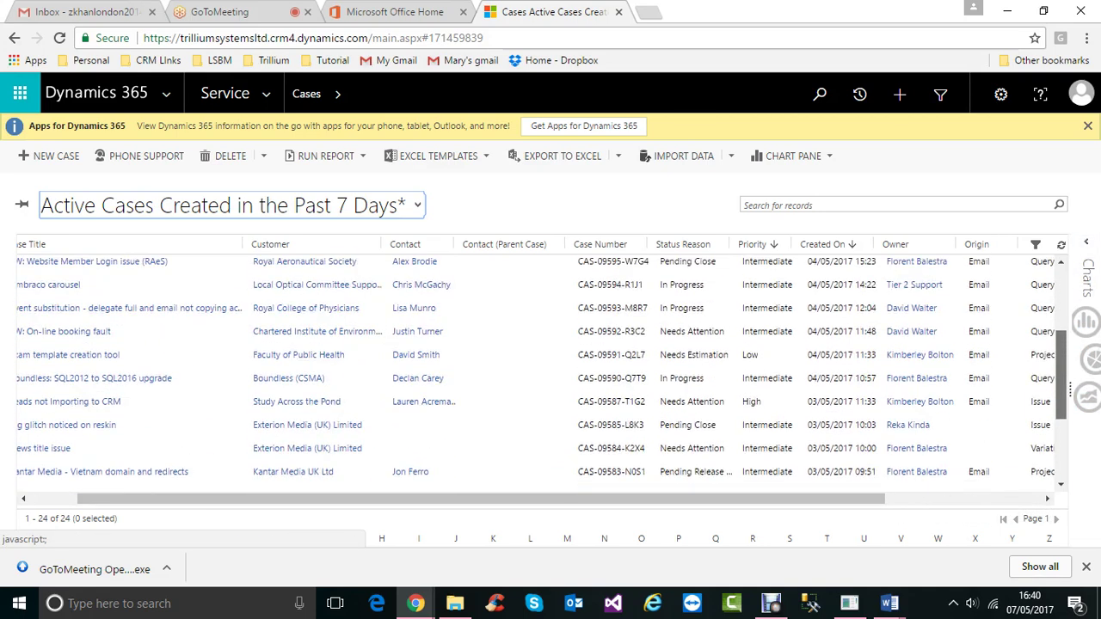
scroll(542, 372, "up", 1)
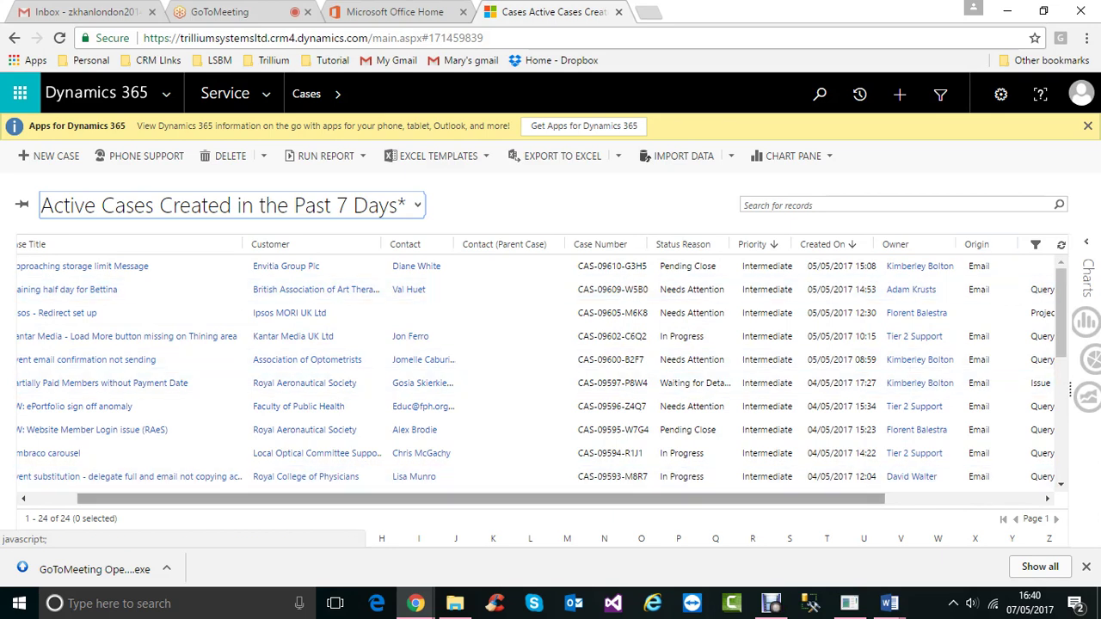
scroll(535, 371, "right", 2)
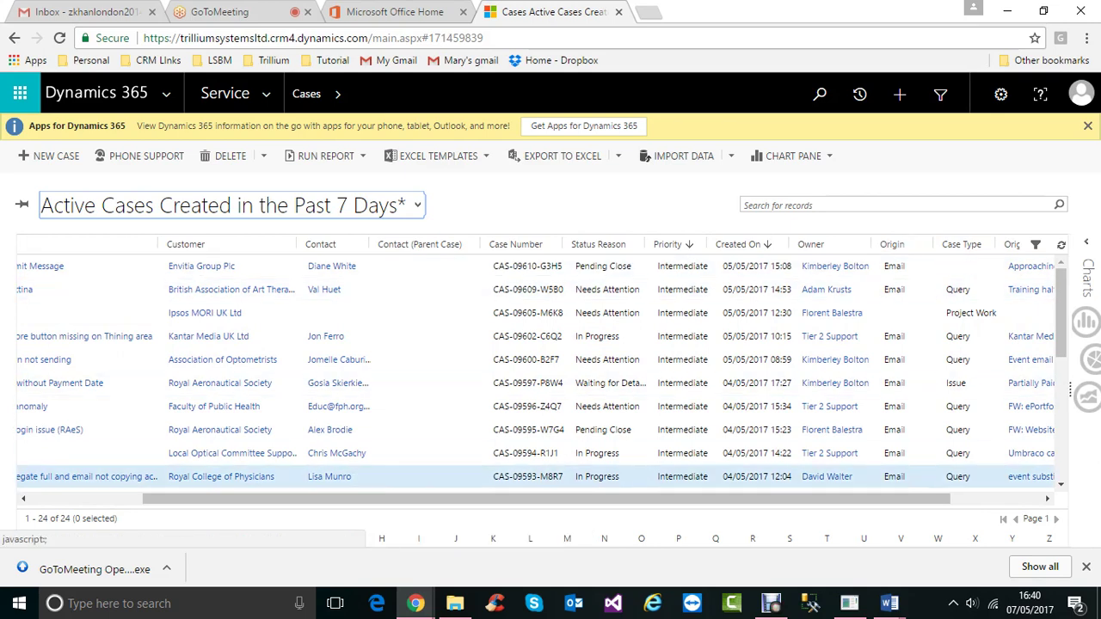
scroll(535, 371, "right", 2)
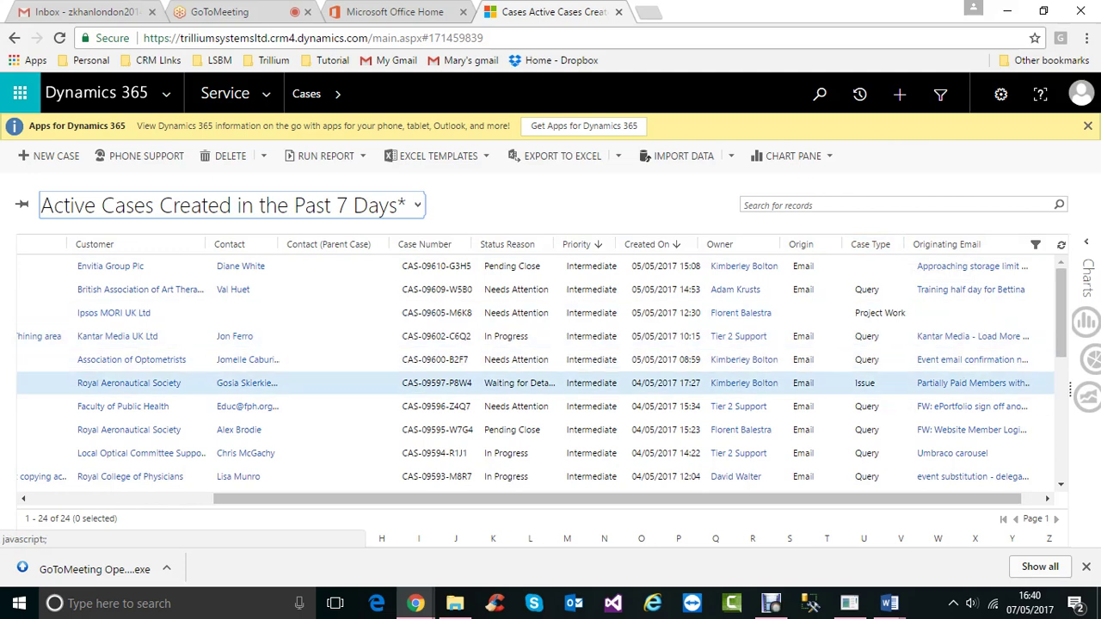
- Open the Envitia Group Plc customer account from the case list, view it, and return to the list
left_click_drag(884, 500, 903, 499)
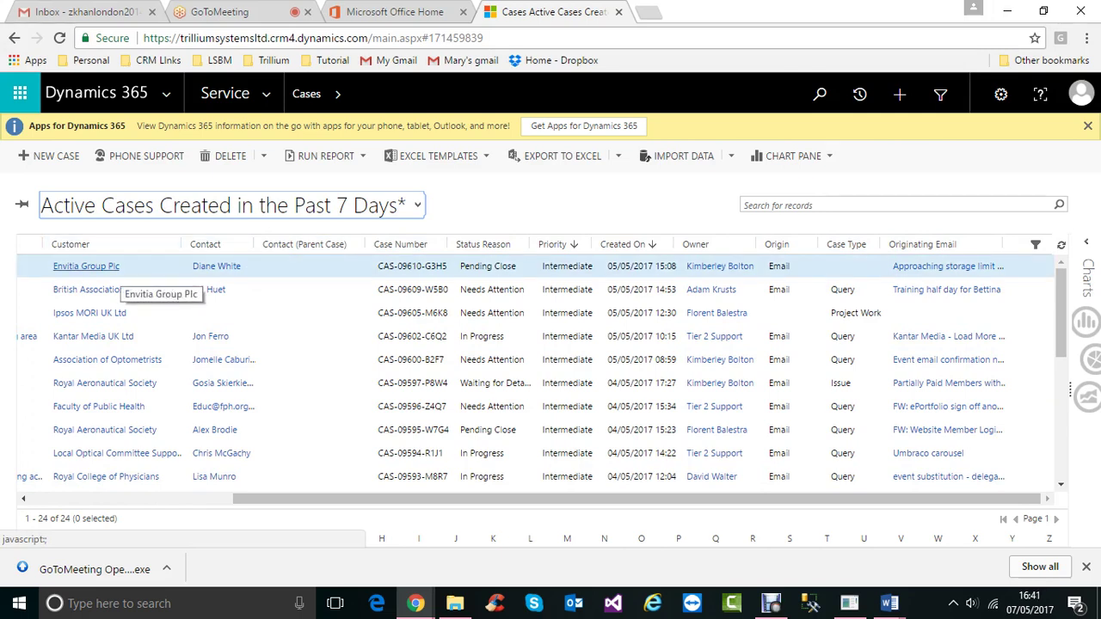
left_click(101, 274)
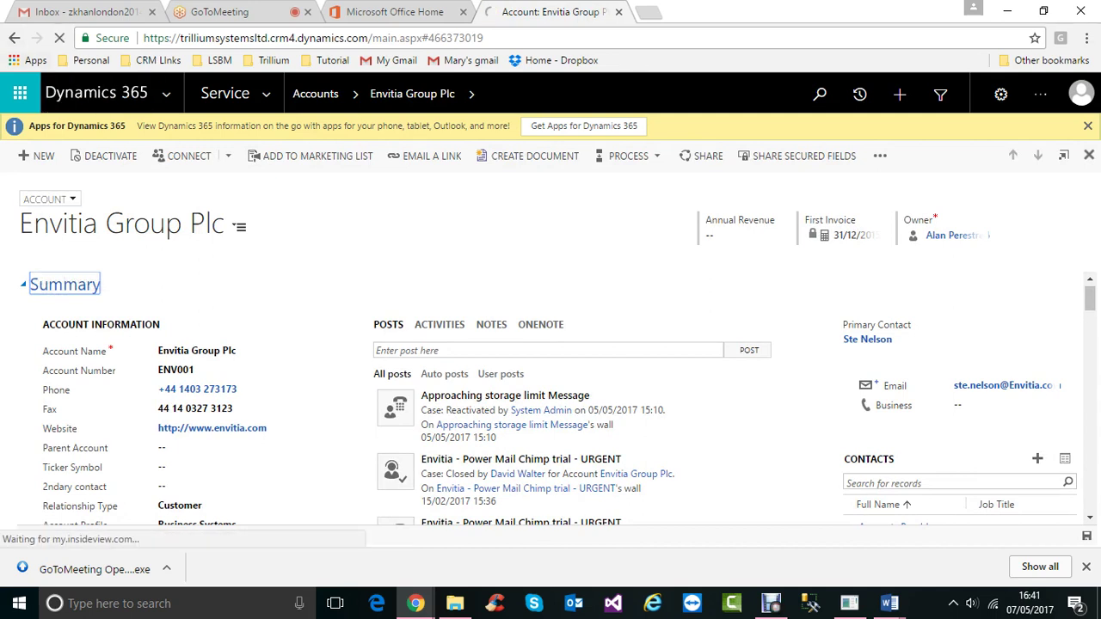
left_click(14, 38)
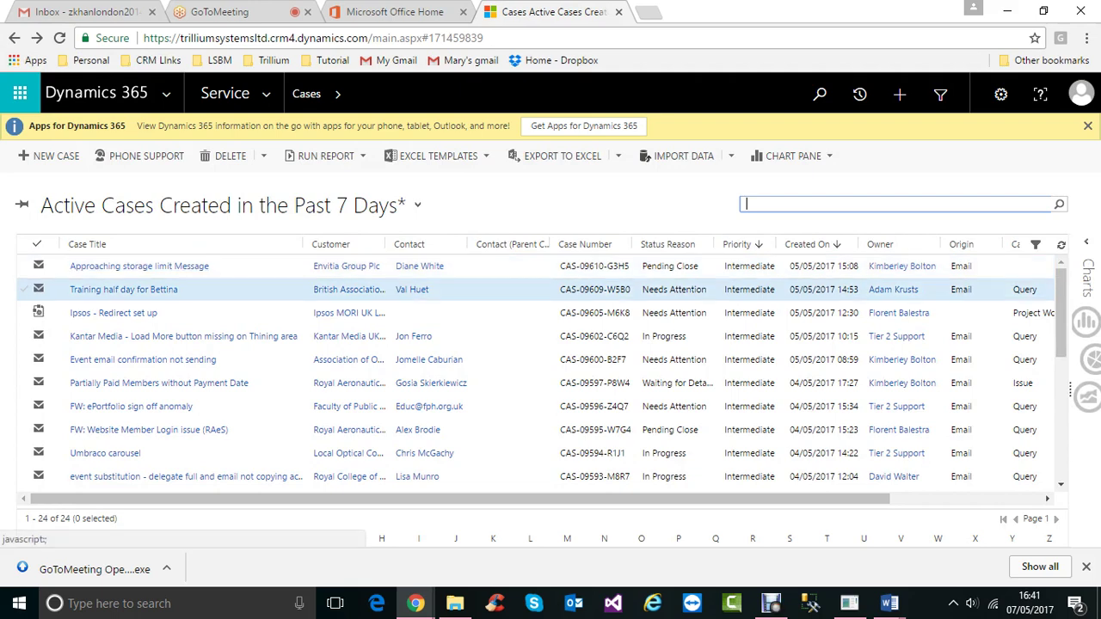
- Open the British Association of Art Therapists' half-day training case and look through its available Status Reason options without changing the status
left_click(123, 290)
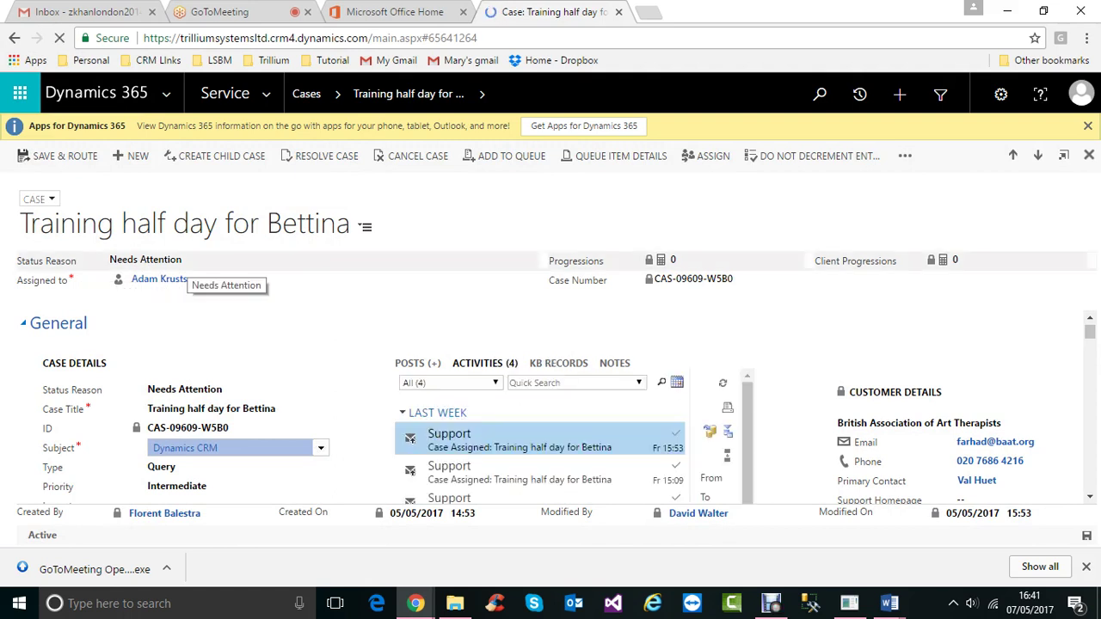
left_click(145, 260)
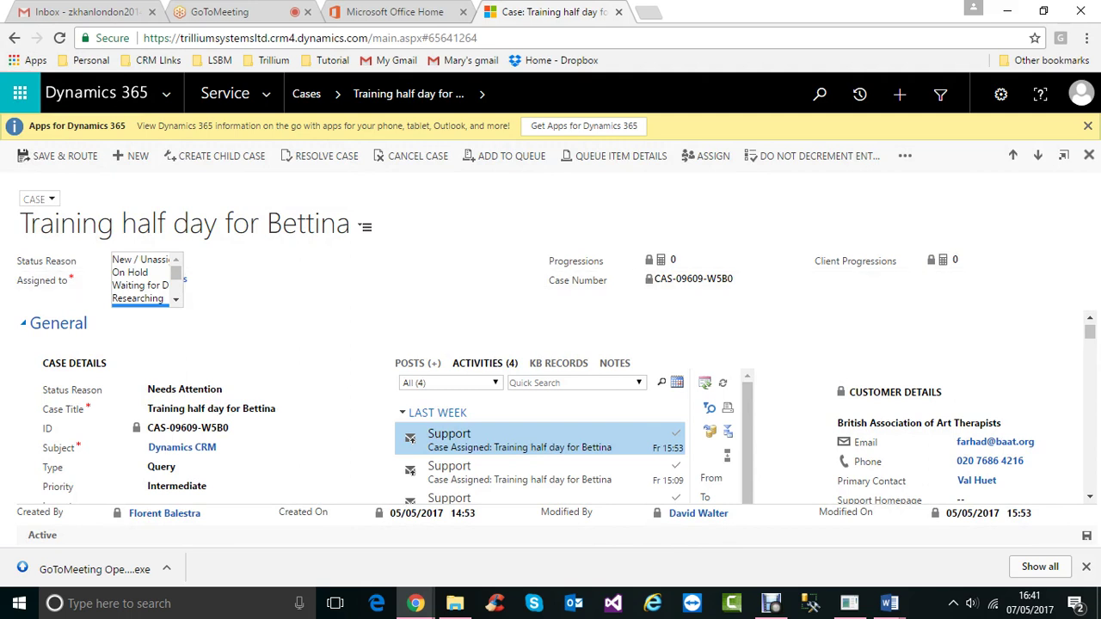
left_click(315, 301)
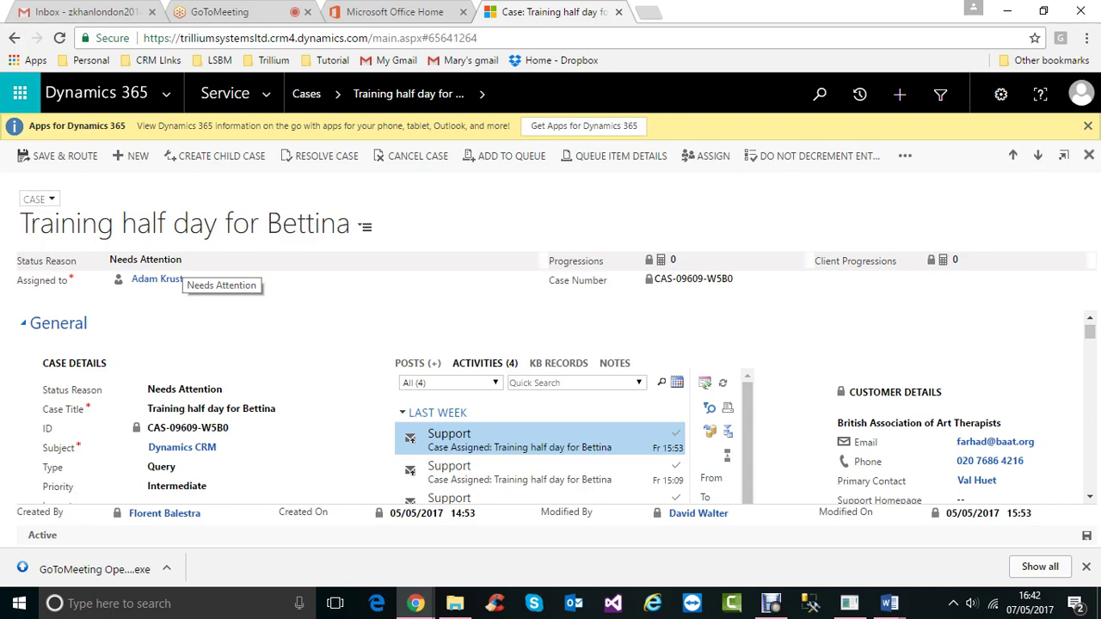
left_click(172, 262)
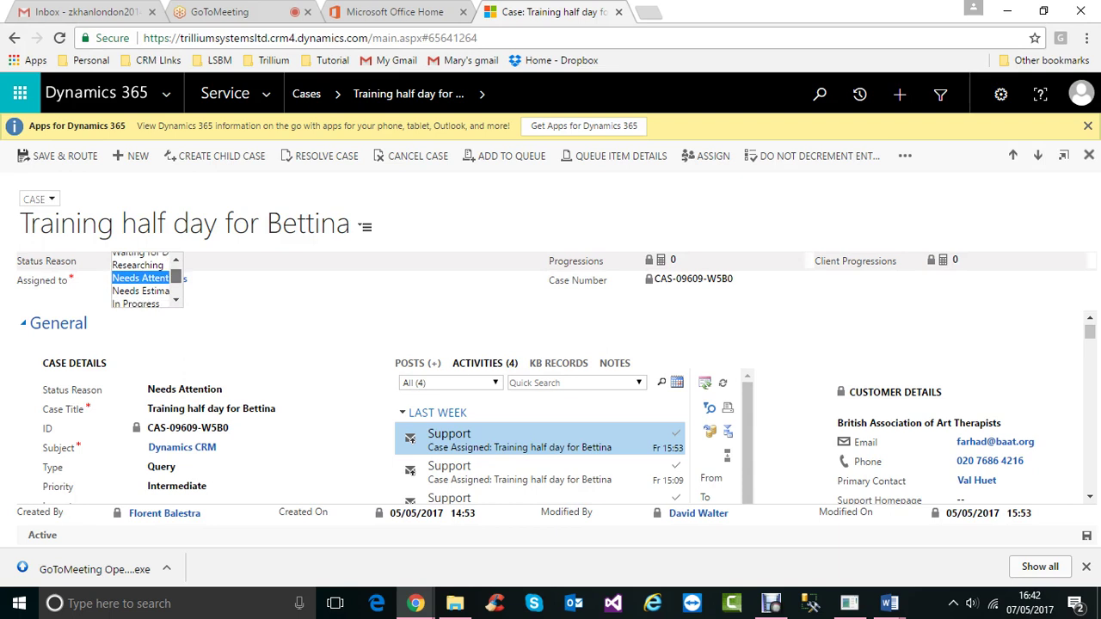
scroll(146, 279, "down", 3)
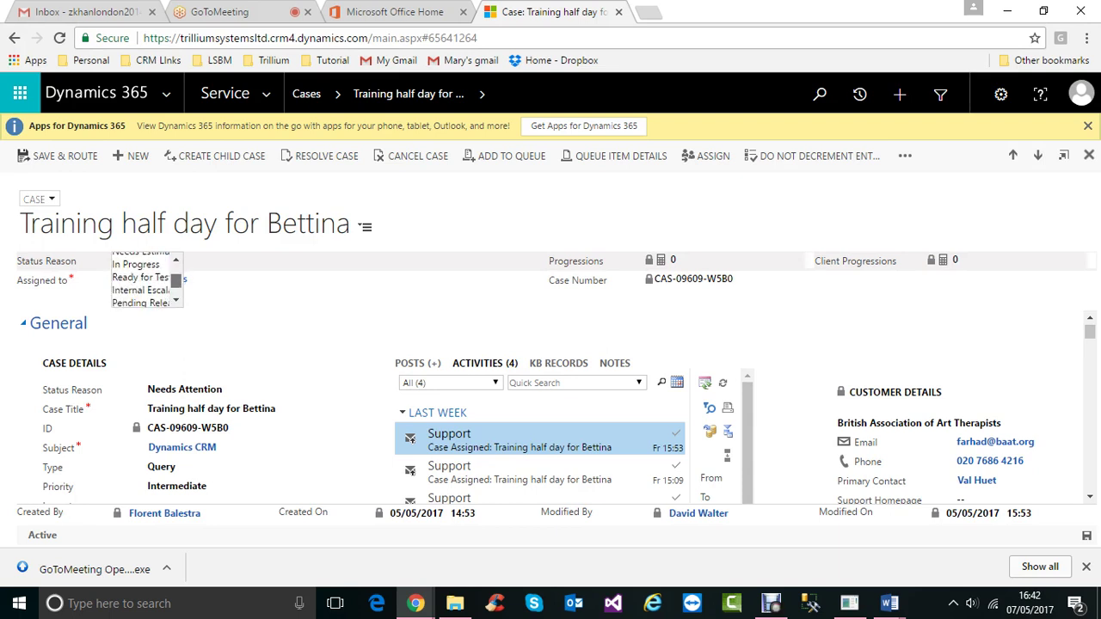
key("Escape")
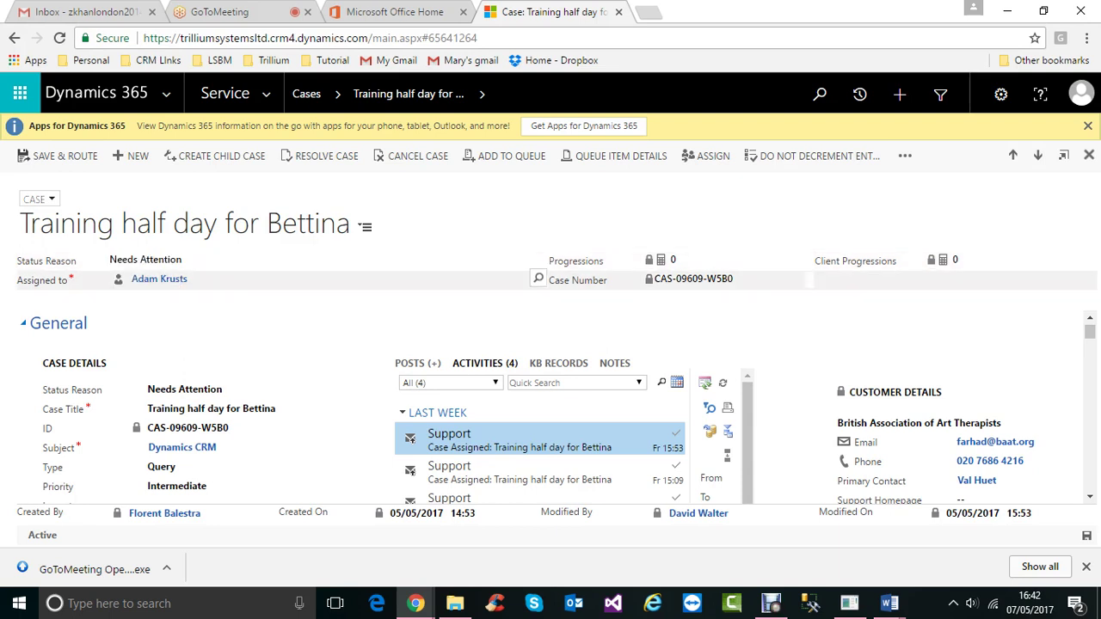
- Set the training case's Subject to Default Subject, save the case, and dismiss the subject's properties
scroll(239, 346, "down", 3)
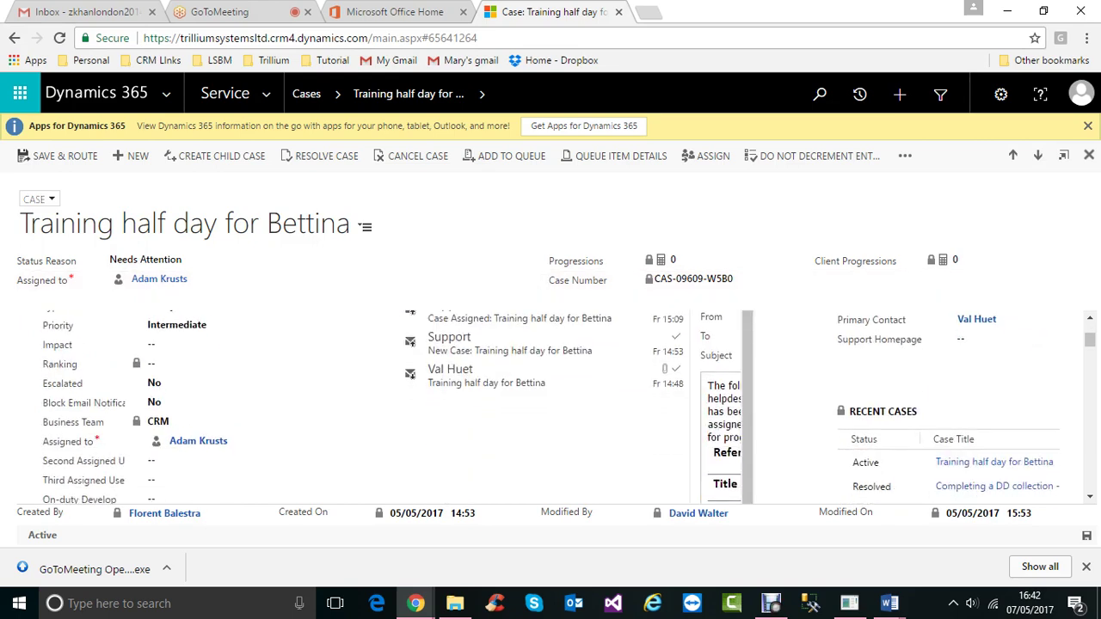
scroll(239, 346, "up", 3)
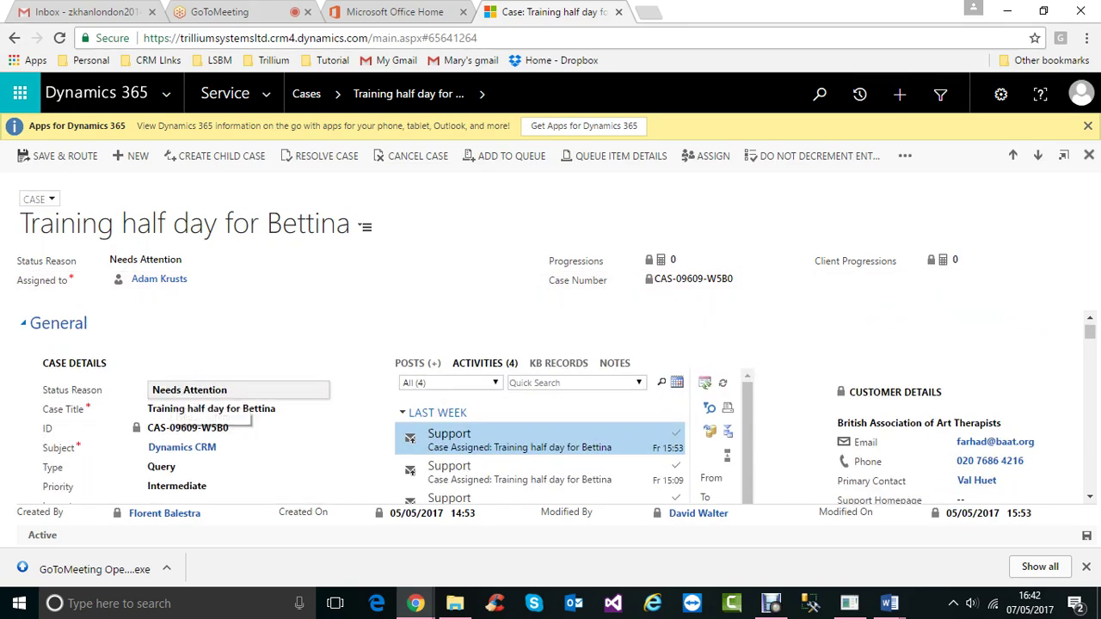
scroll(293, 361, "down", 1)
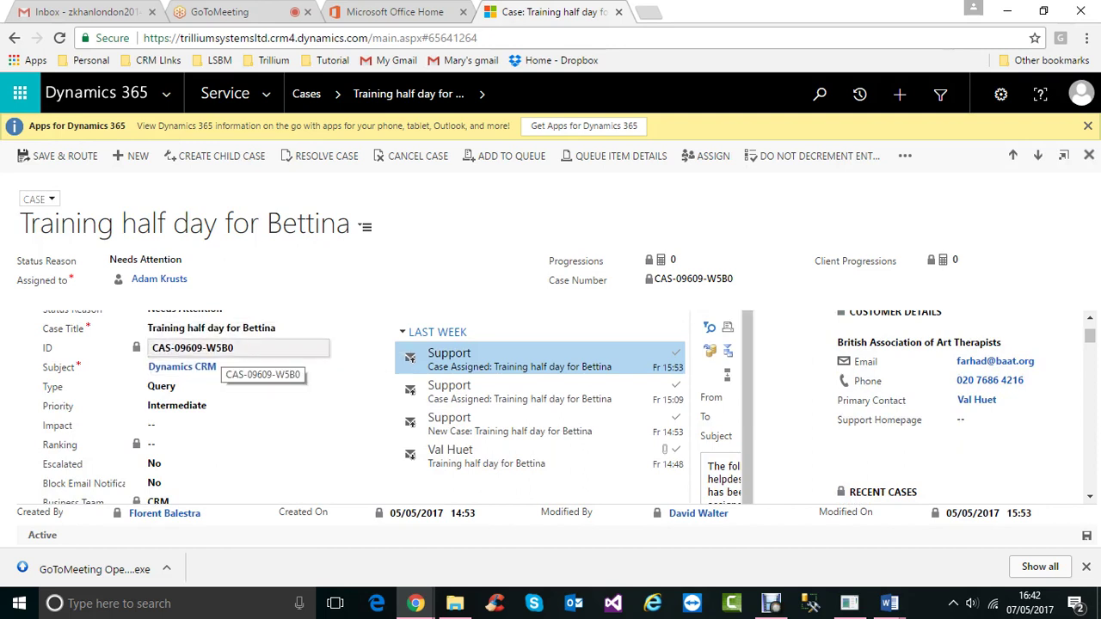
left_click(233, 368)
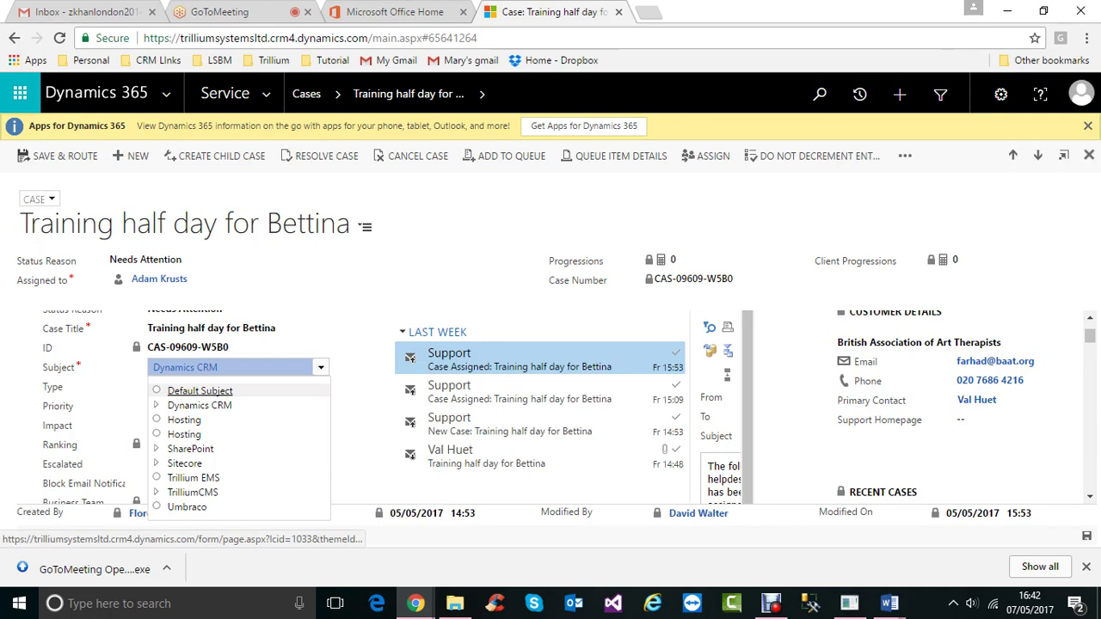
left_click(199, 391)
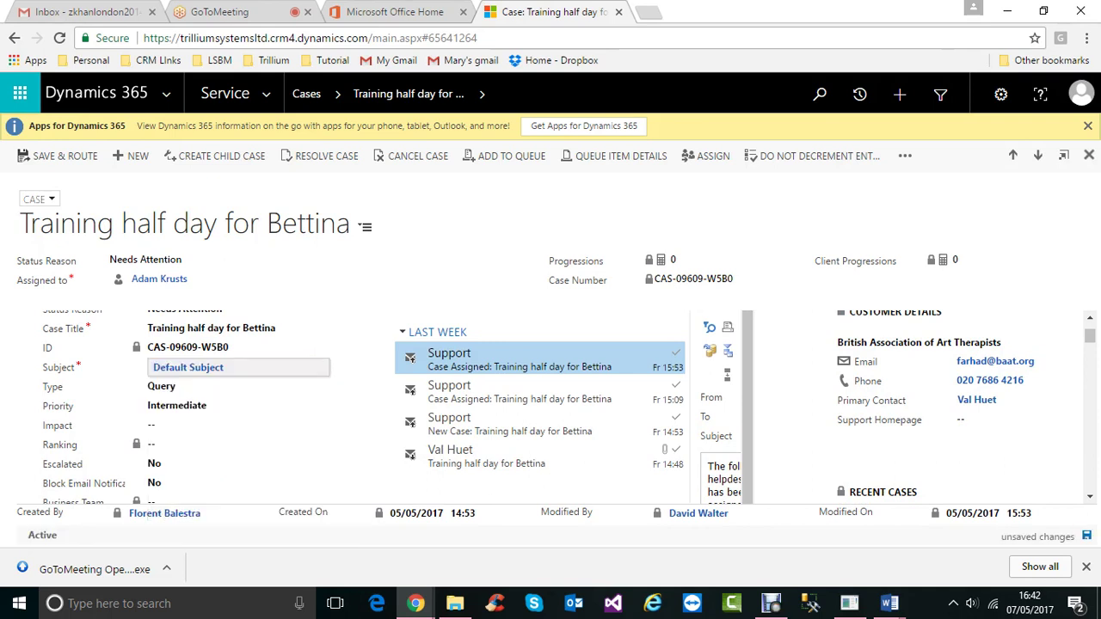
key("ctrl+s")
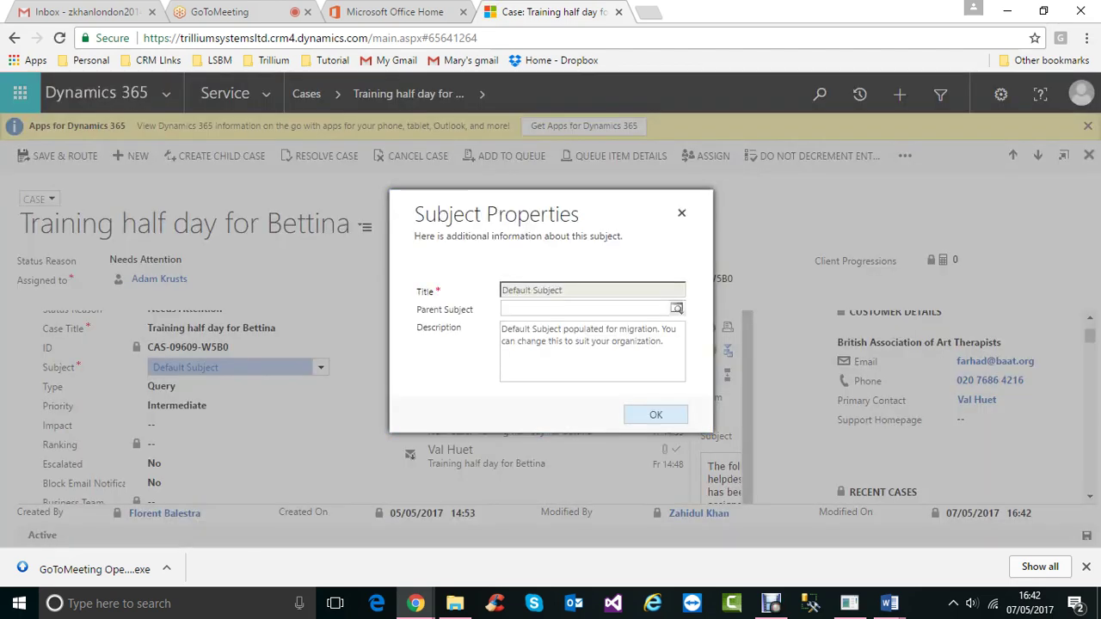
key("Return")
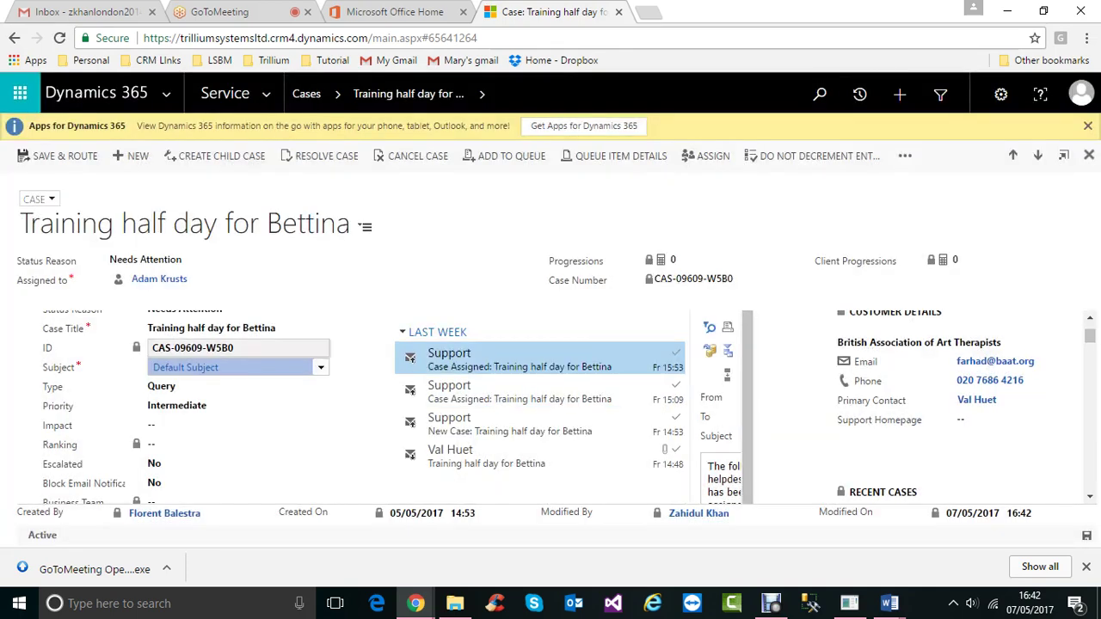
- Look through the case's available subjects and expand Dynamics CRM to show its child subjects
key("alt+Down")
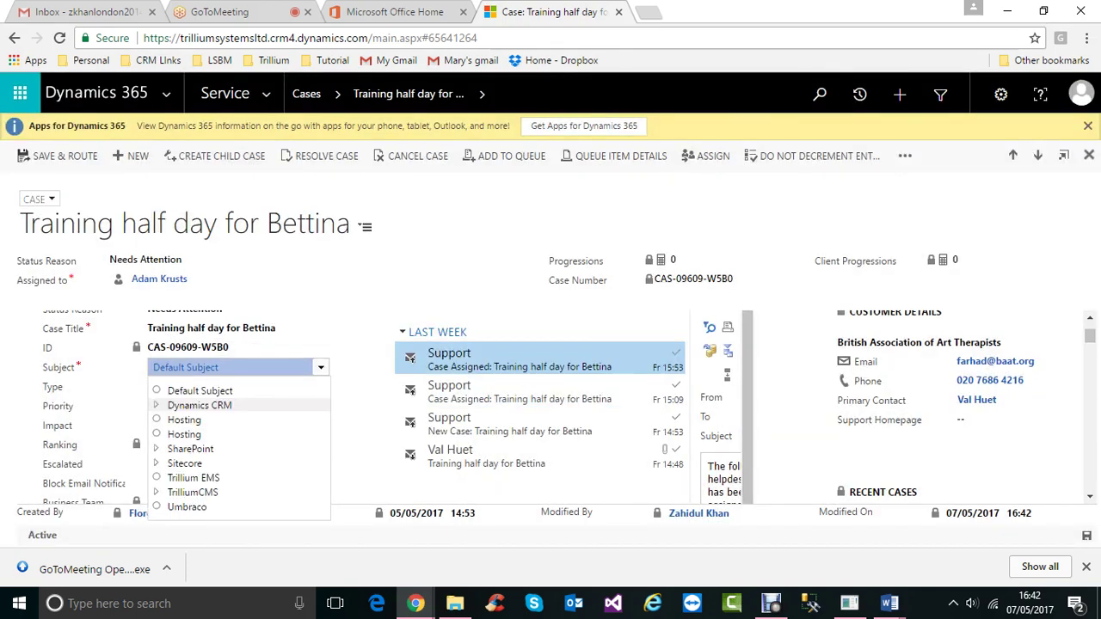
key("Down")
key("Up")
key("Down")
key("Down")
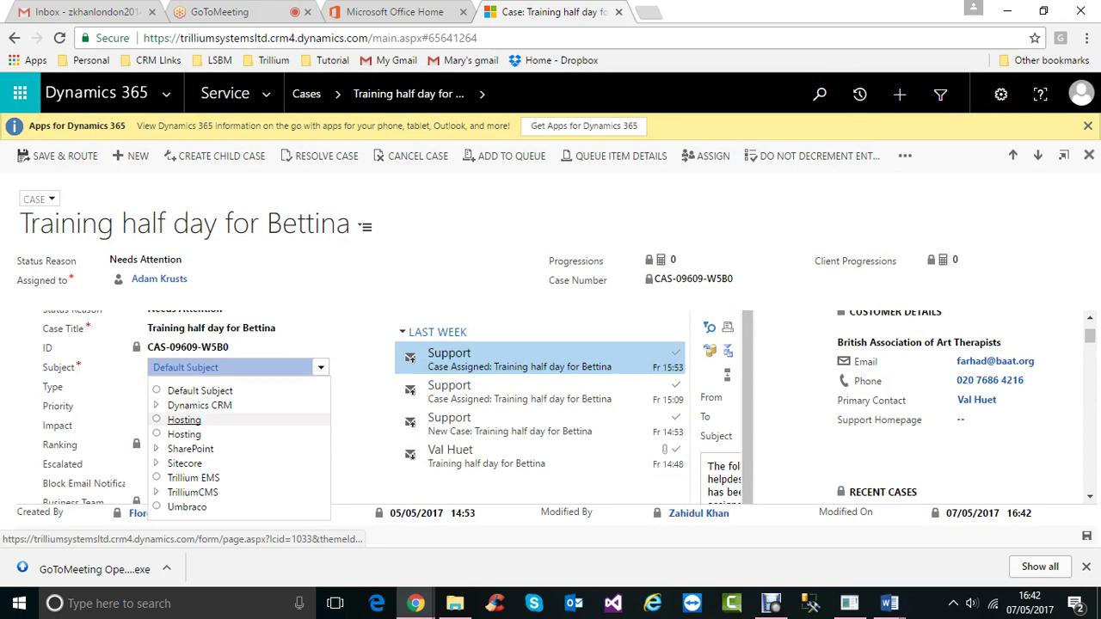
key("Up")
key("Up")
key("Down")
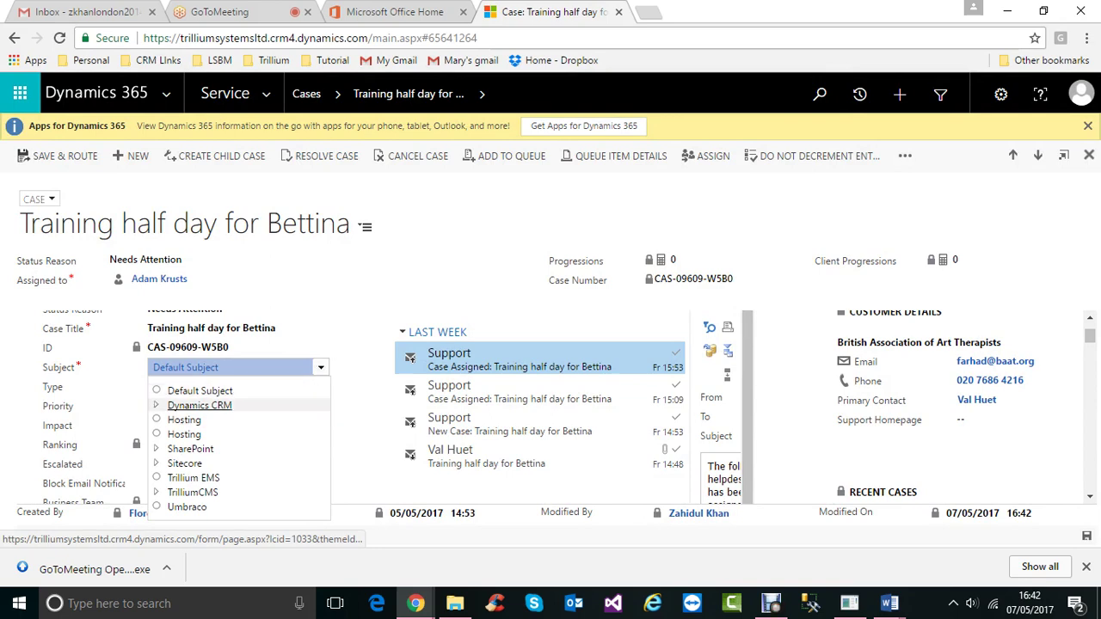
key("Right")
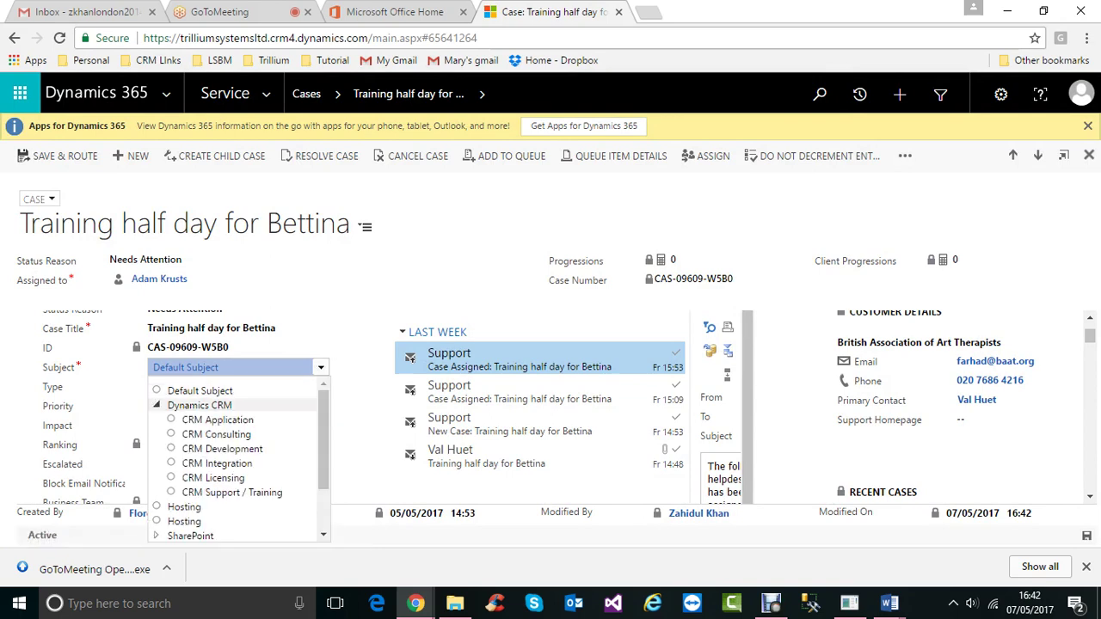
- Examine the child subjects under Dynamics CRM, such as CRM Application, CRM Consulting, CRM Development and CRM Integration
key("Down")
key("Down")
key("Up")
key("Up")
key("Down")
key("Down")
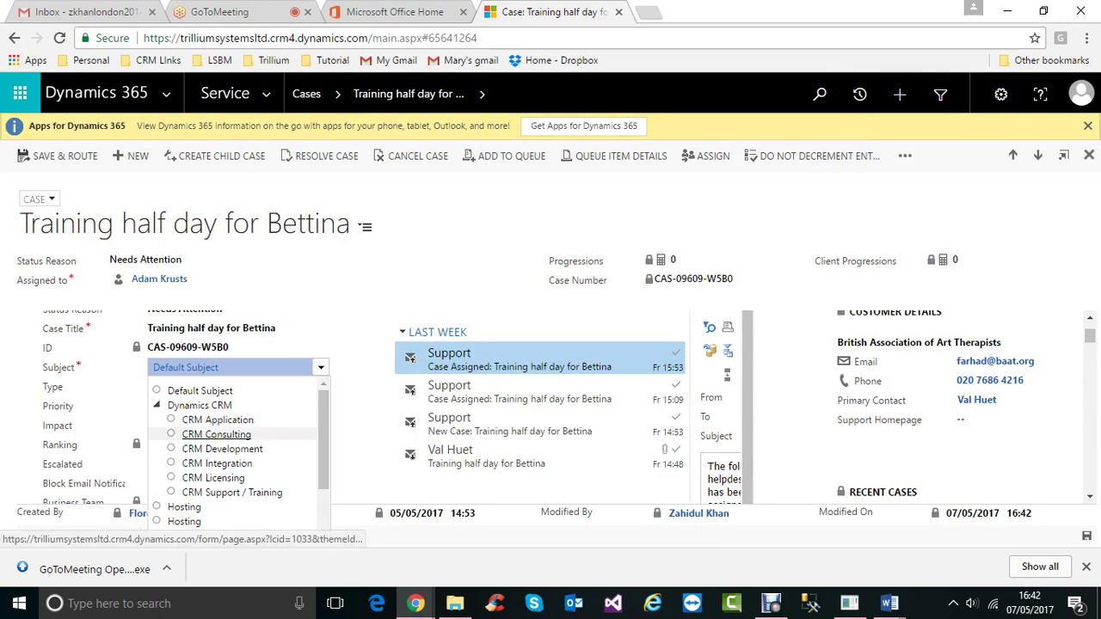
key("Down")
key("Down")
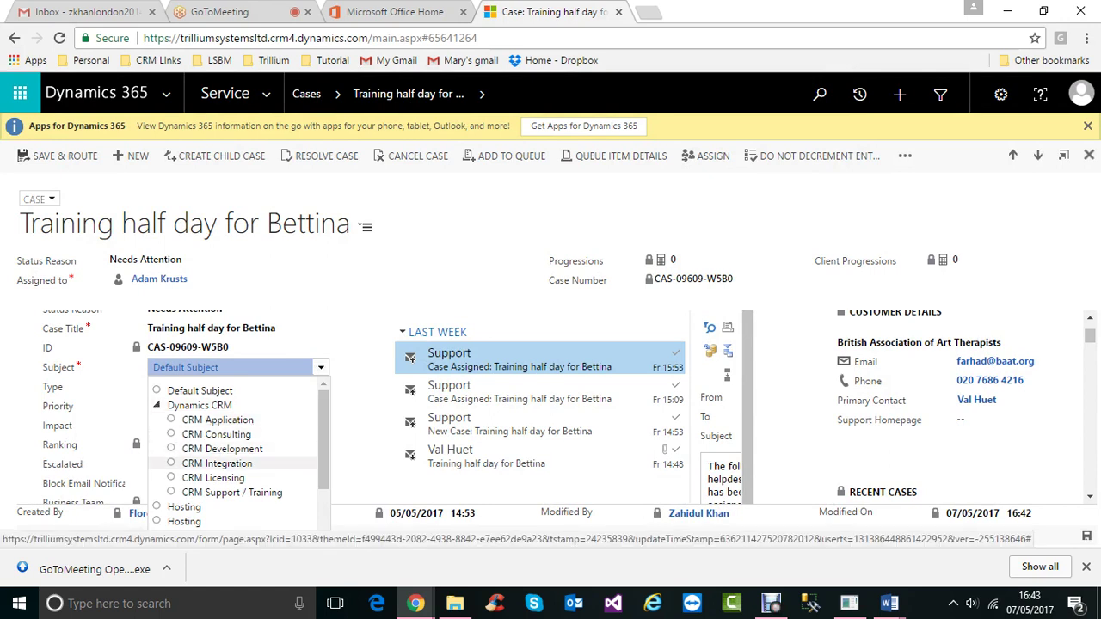
key("Up")
key("Down")
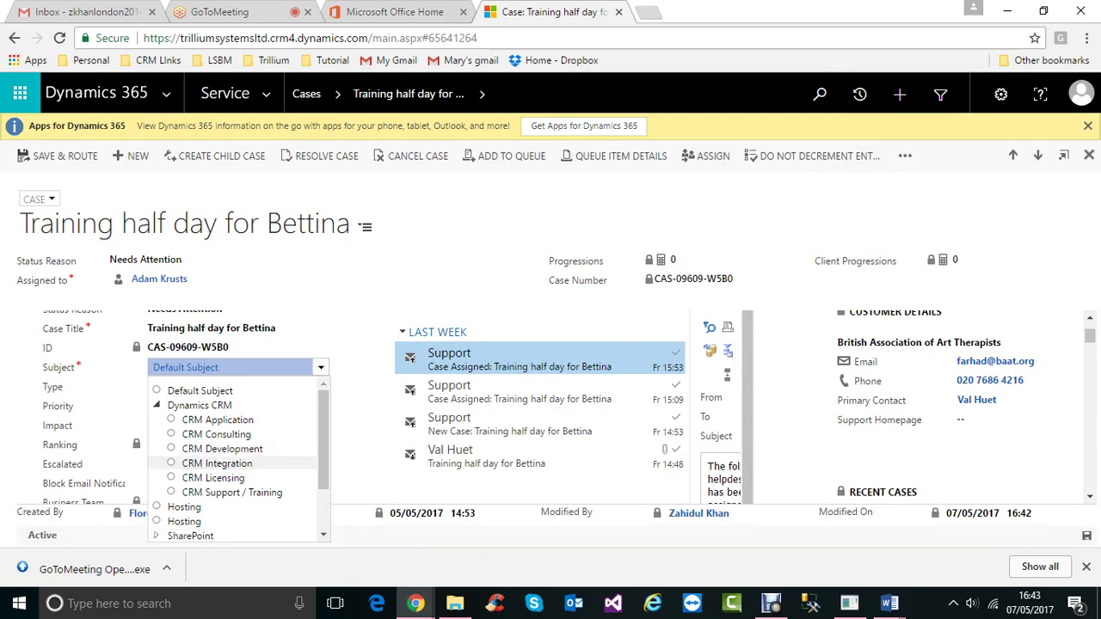
key("Up")
key("Up")
key("Up")
key("Up")
key("Down")
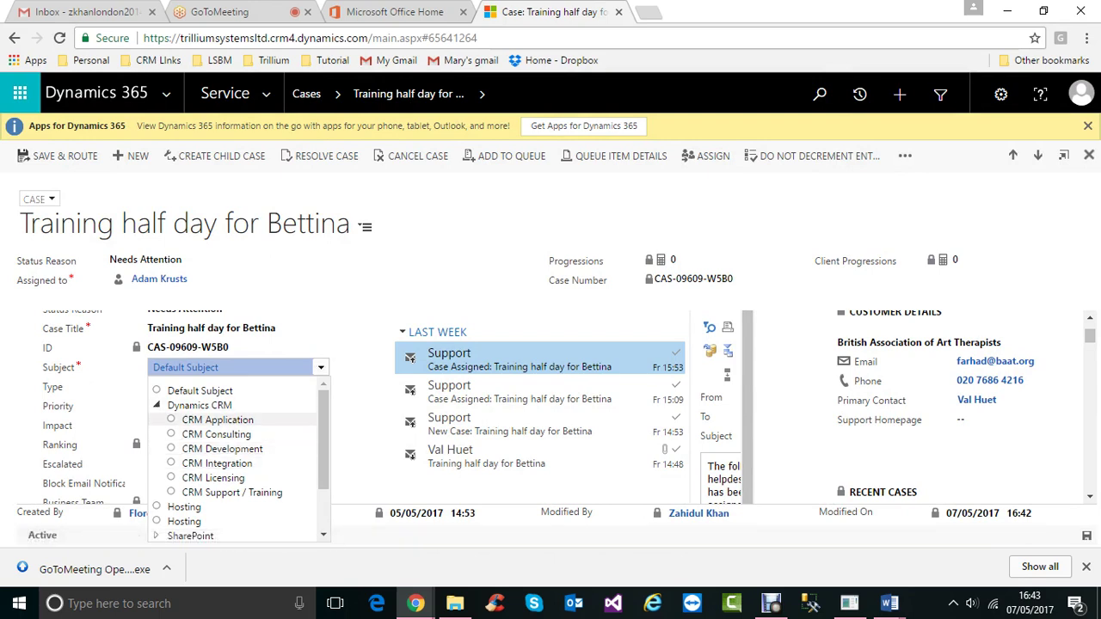
key("Up")
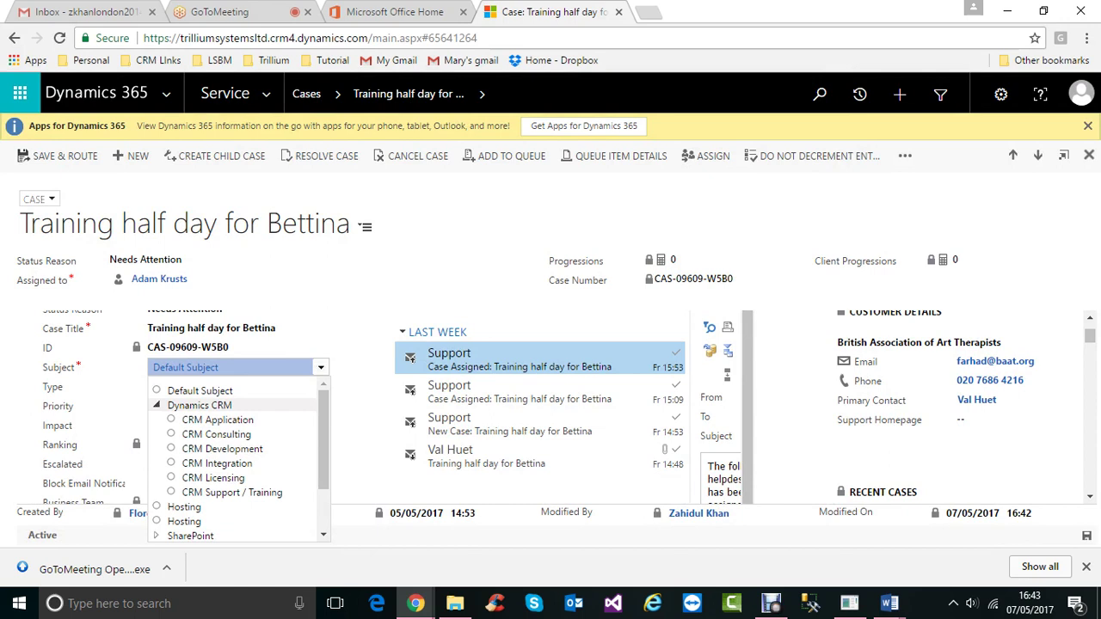
key("Down")
key("Up")
key("Down")
key("Up")
key("Down")
key("Up")
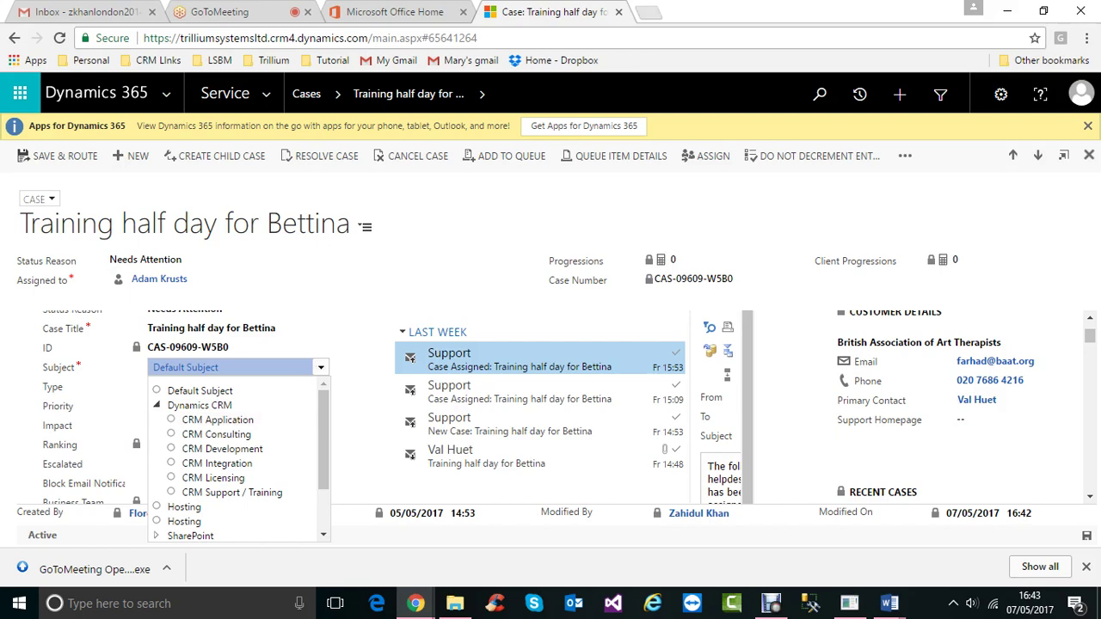
left_click(649, 11)
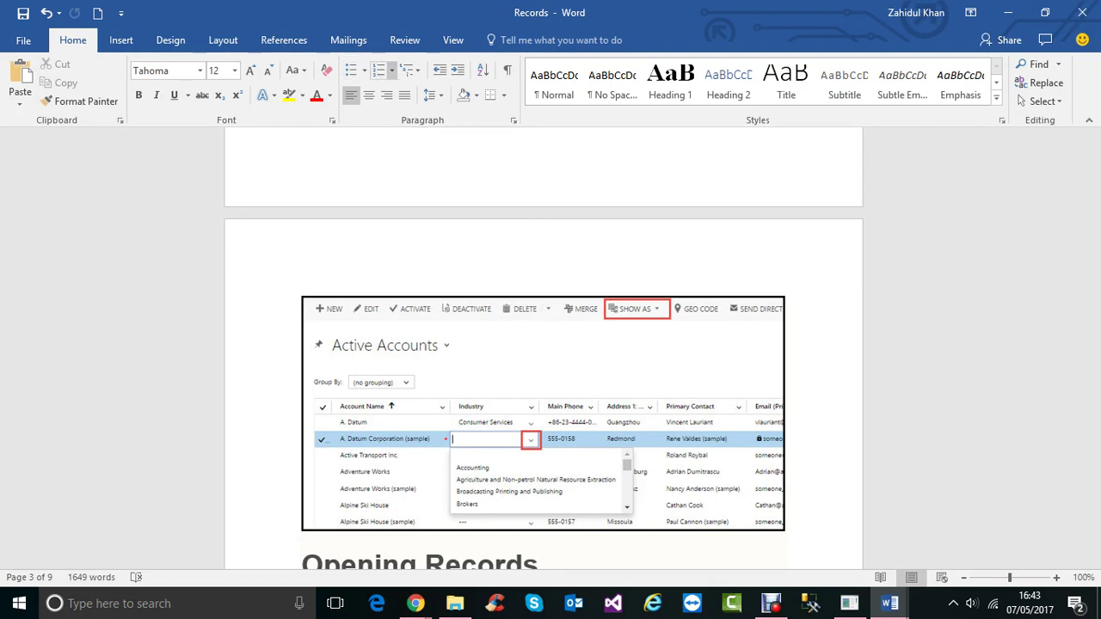
left_click(391, 71)
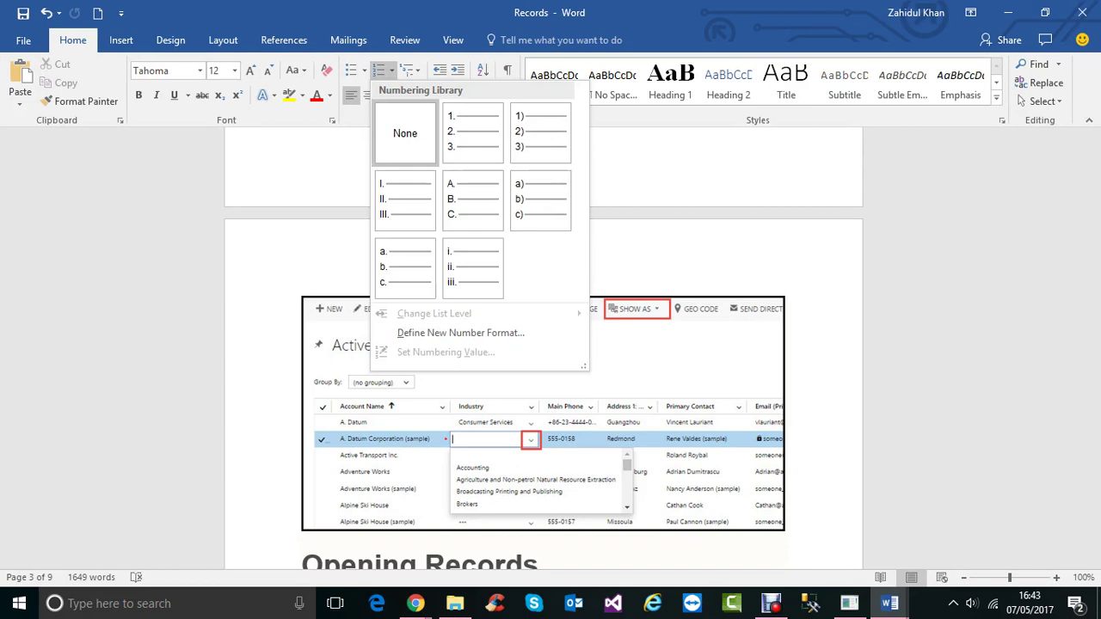
left_click(416, 70)
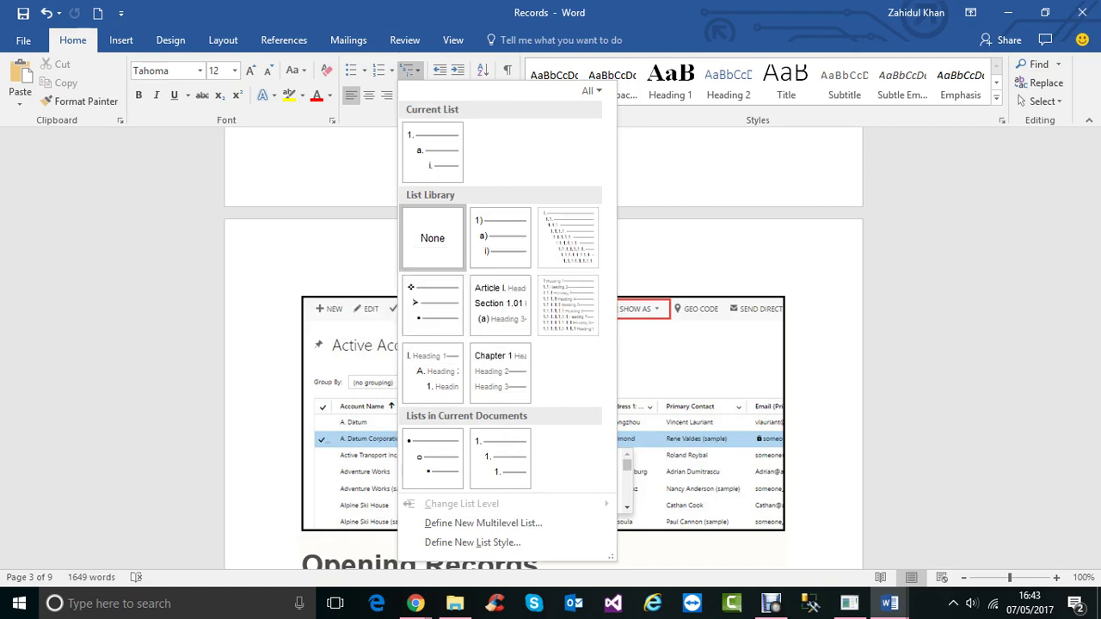
left_click(740, 206)
- Minimize the open Word documents and switch back to the training case in Google Chrome
left_click(1009, 13)
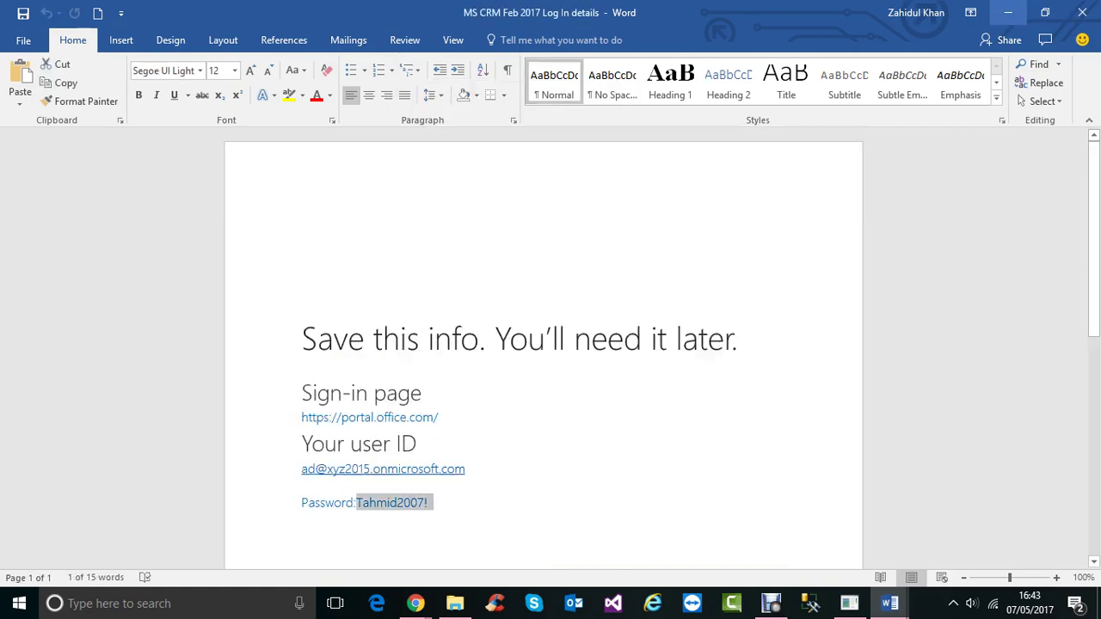
left_click(1009, 13)
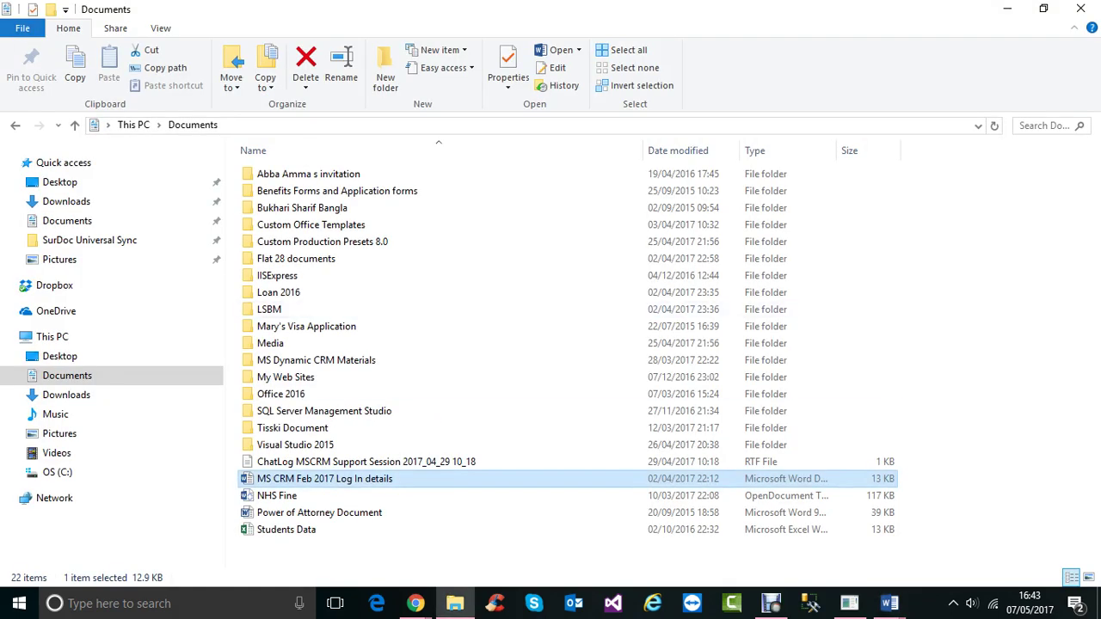
mouse_move(416, 603)
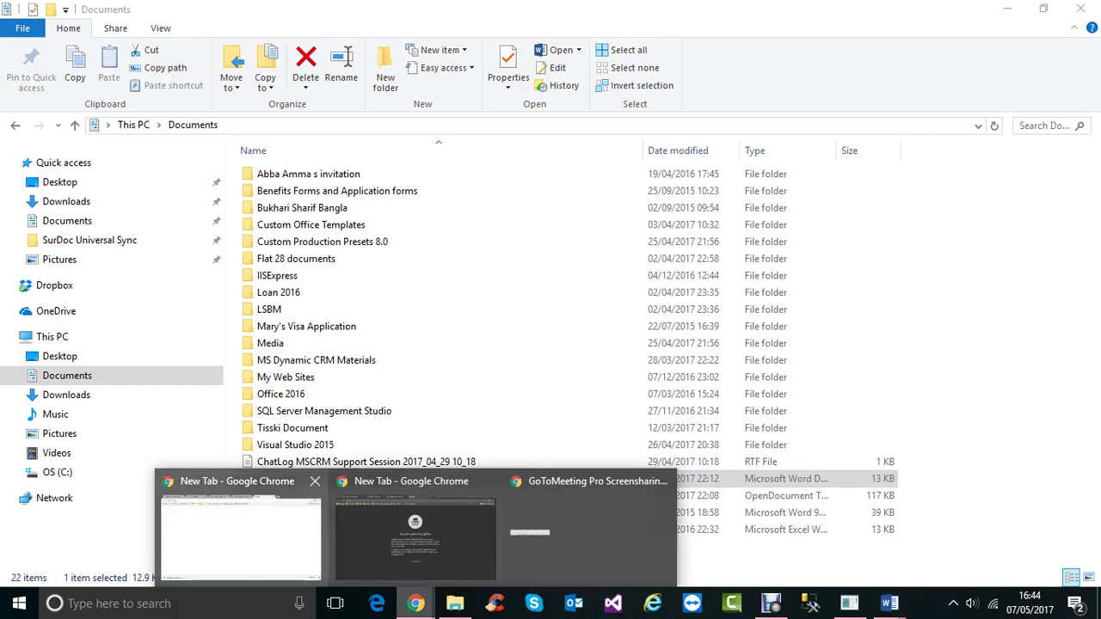
left_click(590, 527)
mouse_move(415, 603)
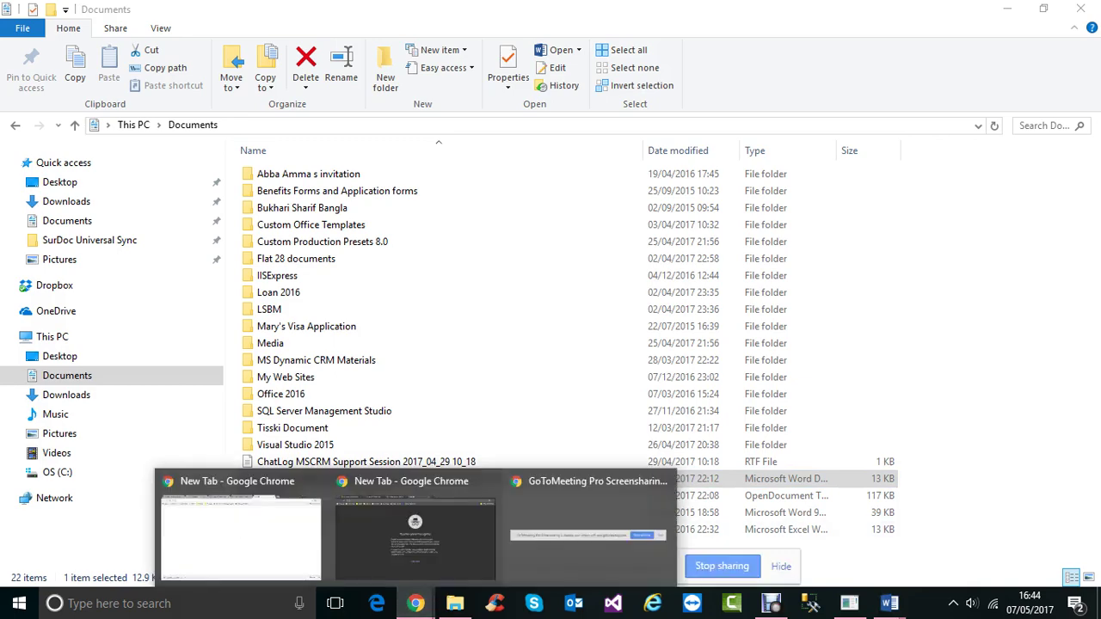
left_click(241, 533)
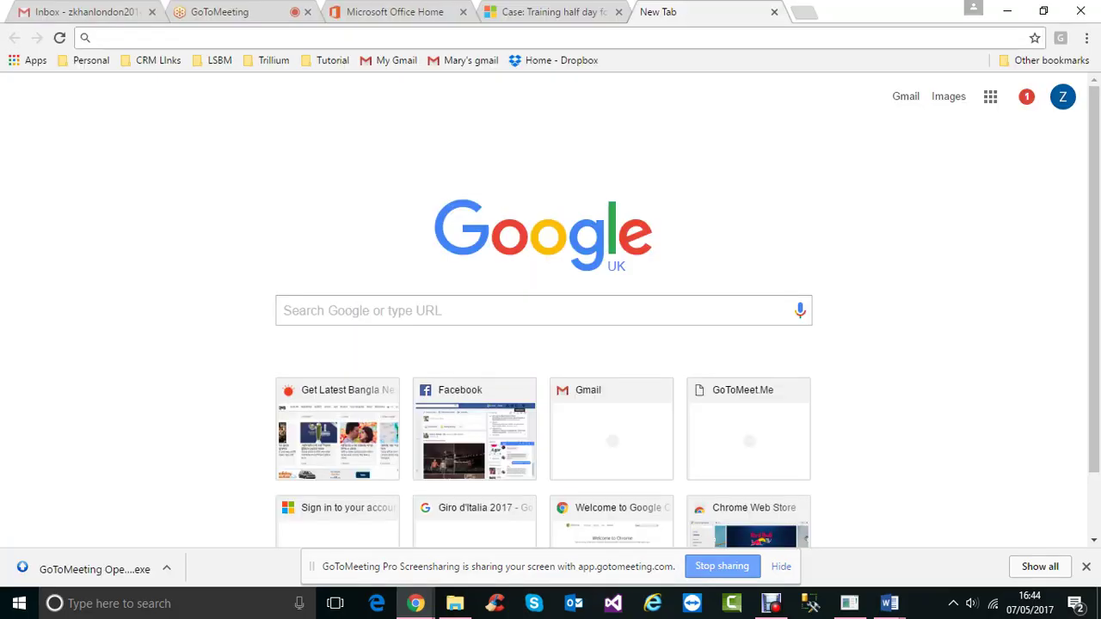
left_click(395, 12)
left_click(553, 13)
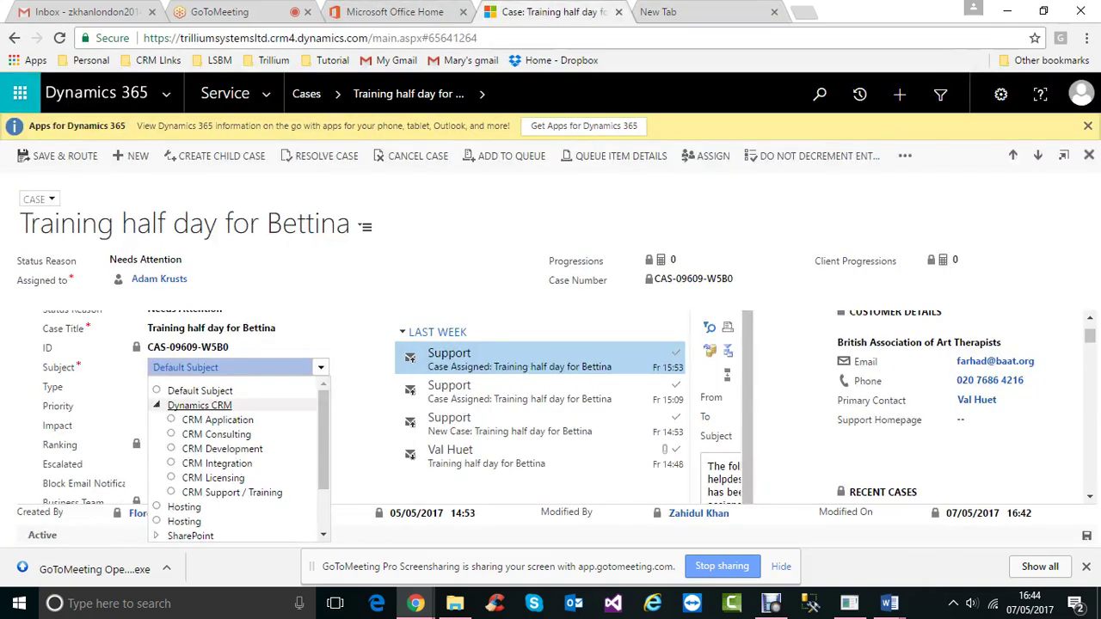
- Collapse the Dynamics CRM subjects and set the training case's Subject to Hosting
left_click(156, 406)
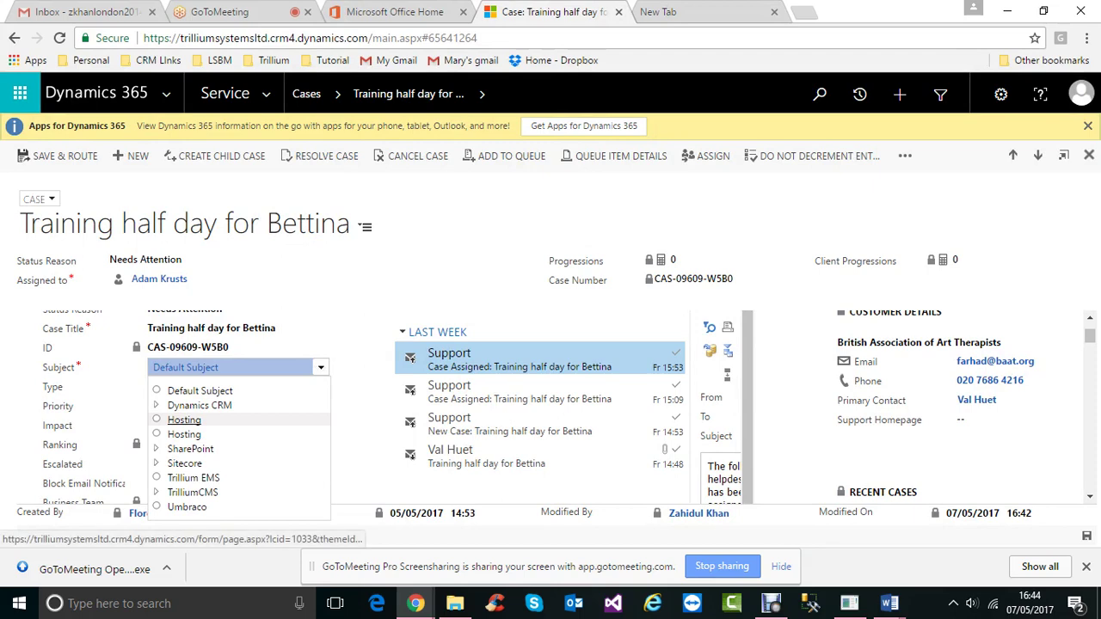
left_click(184, 420)
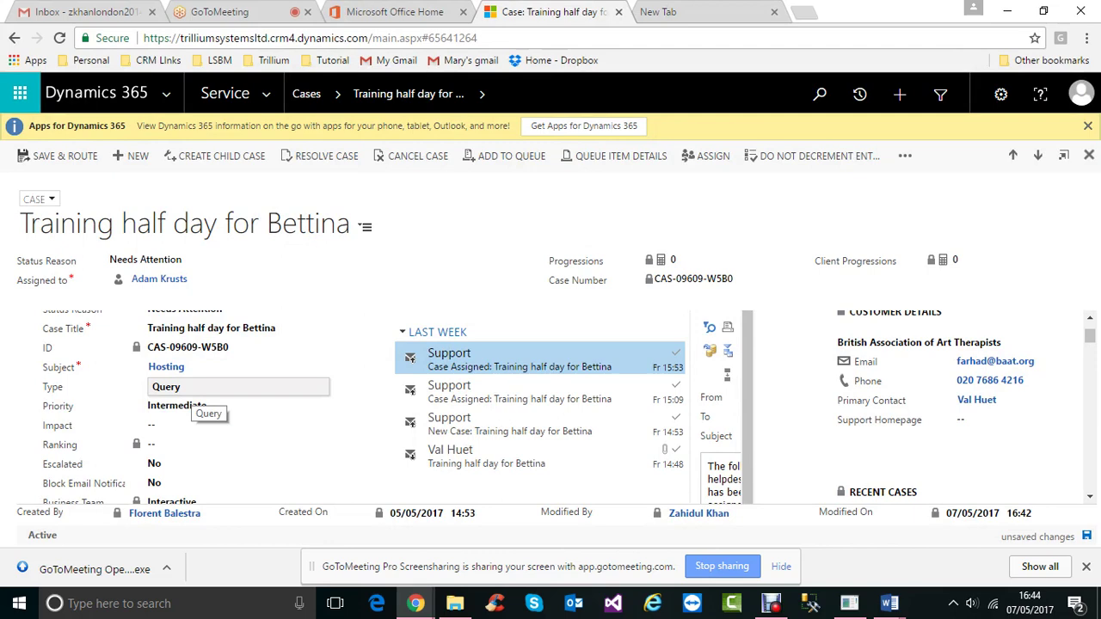
left_click(232, 367)
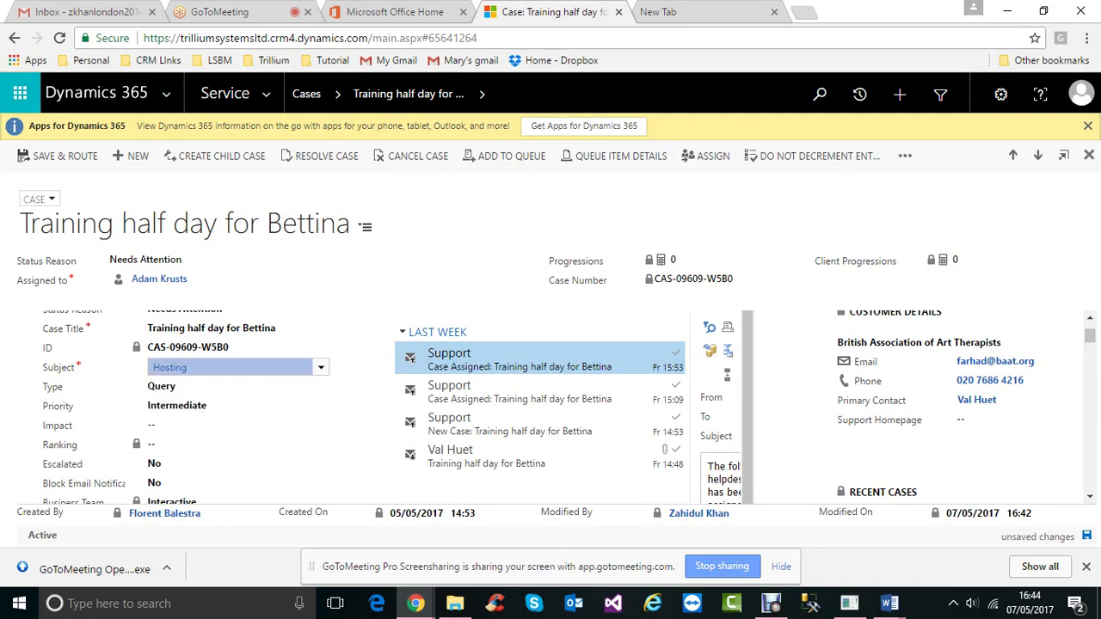
- Set the training case's Subject to Dynamics CRM and look through the available case Type options
left_click(321, 367)
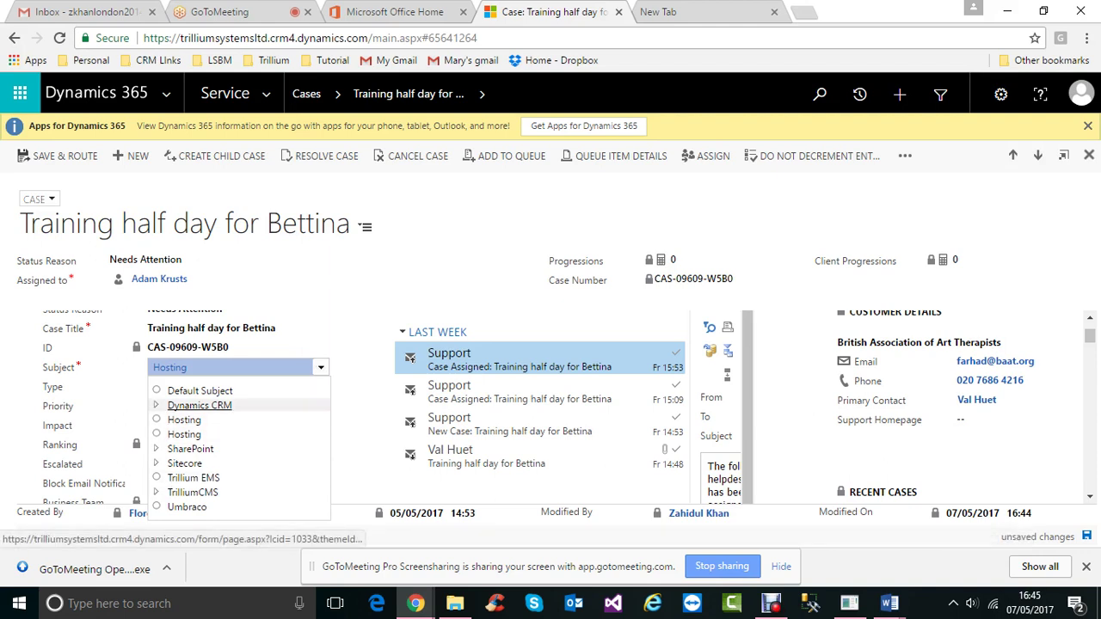
left_click(199, 406)
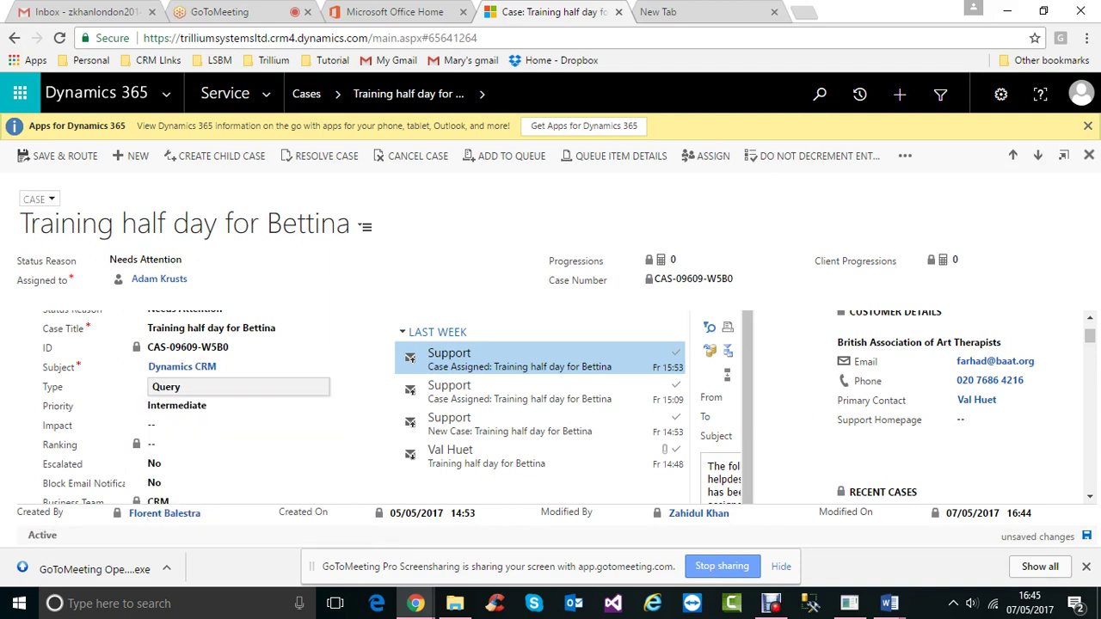
left_click(210, 394)
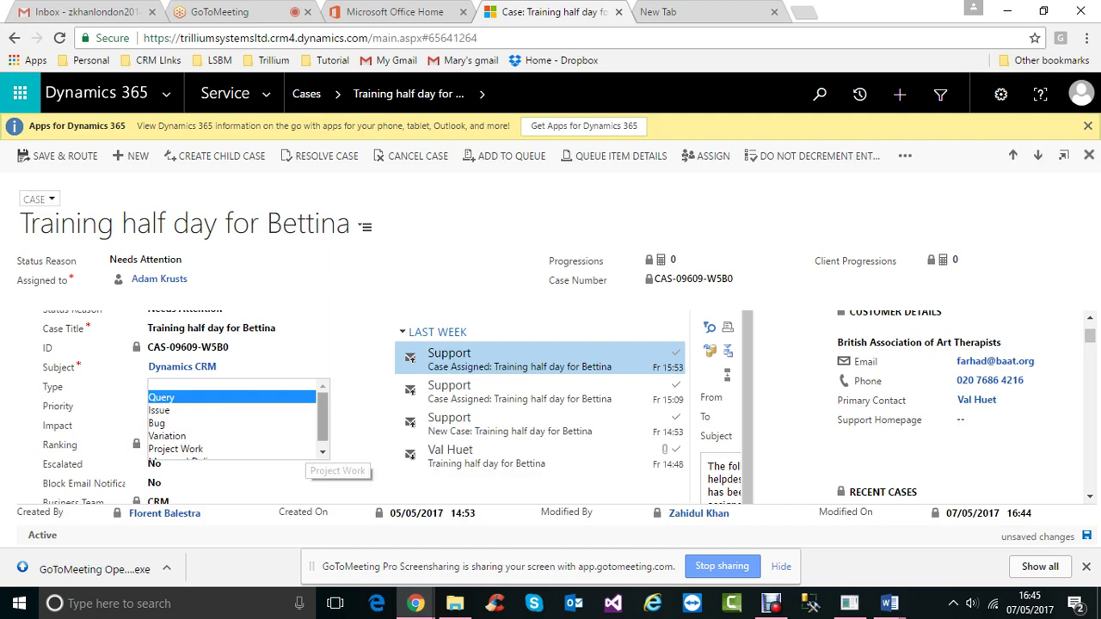
scroll(318, 430, "down", 1)
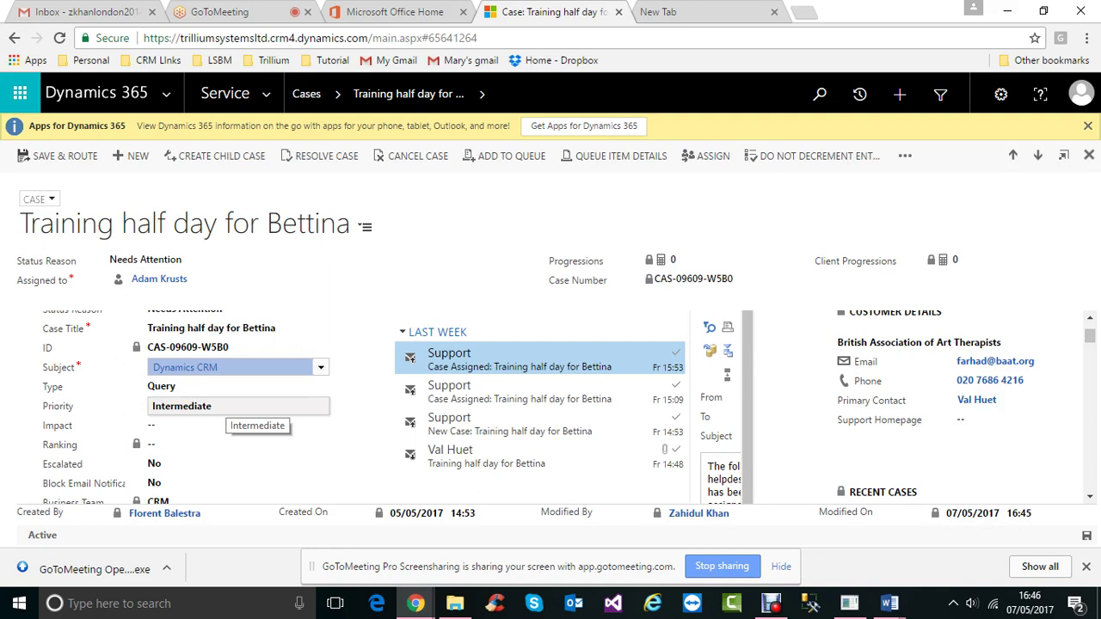
- Clear the case's Priority value and check the priority options on offer
left_click(238, 406)
left_click(210, 422)
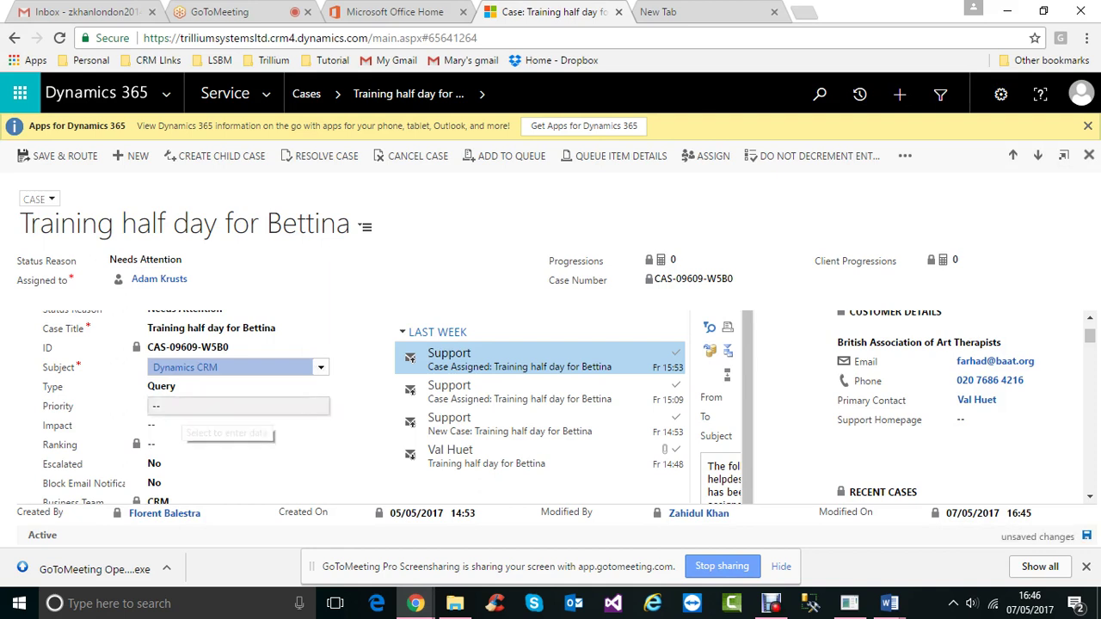
left_click(190, 408)
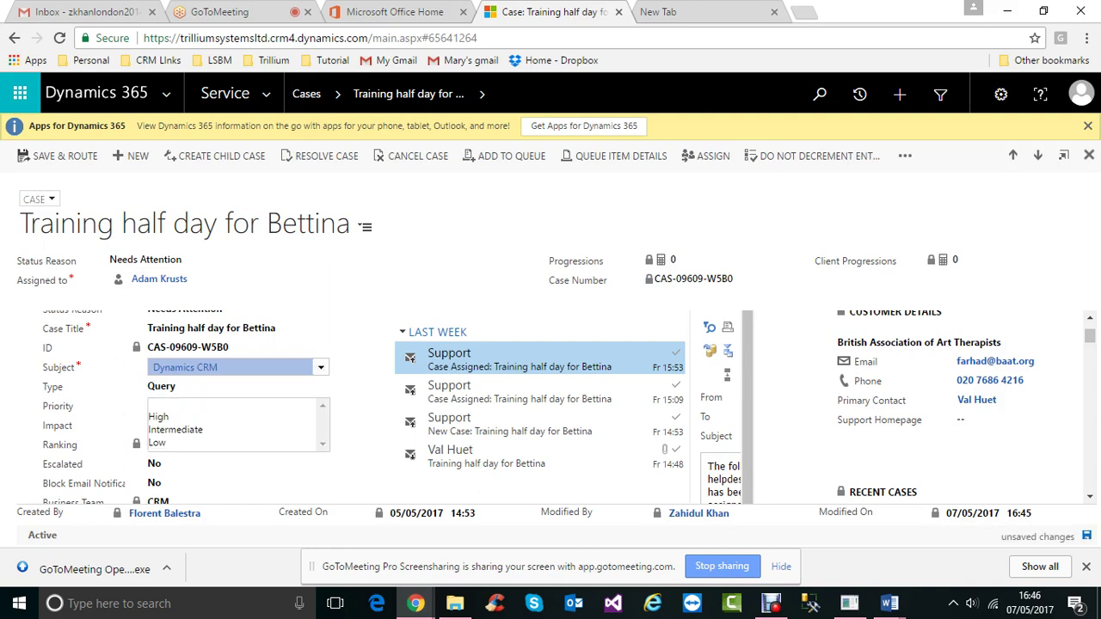
left_click(211, 405)
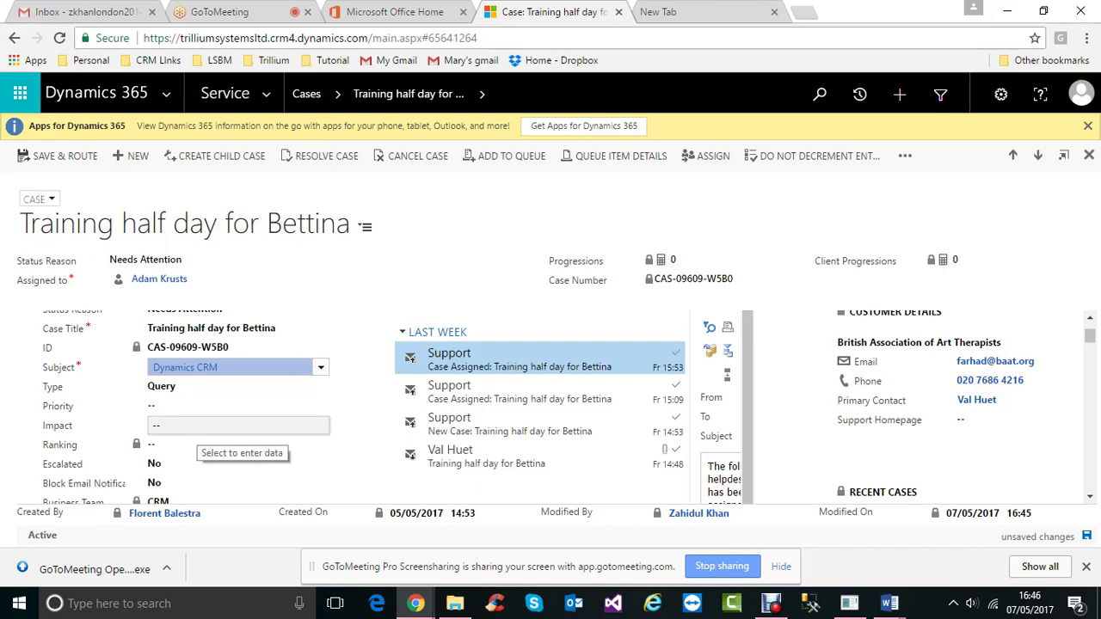
- Examine the case's Type options, such as Issue, Bug, Variation and Project Work, keeping Query selected
left_click(223, 386)
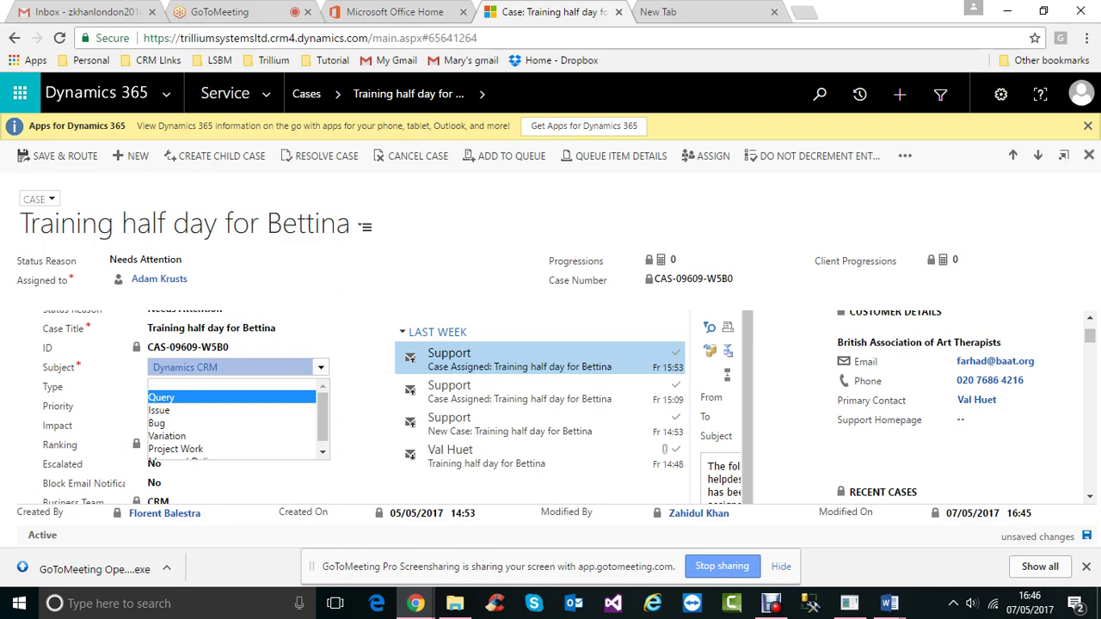
left_click(162, 397)
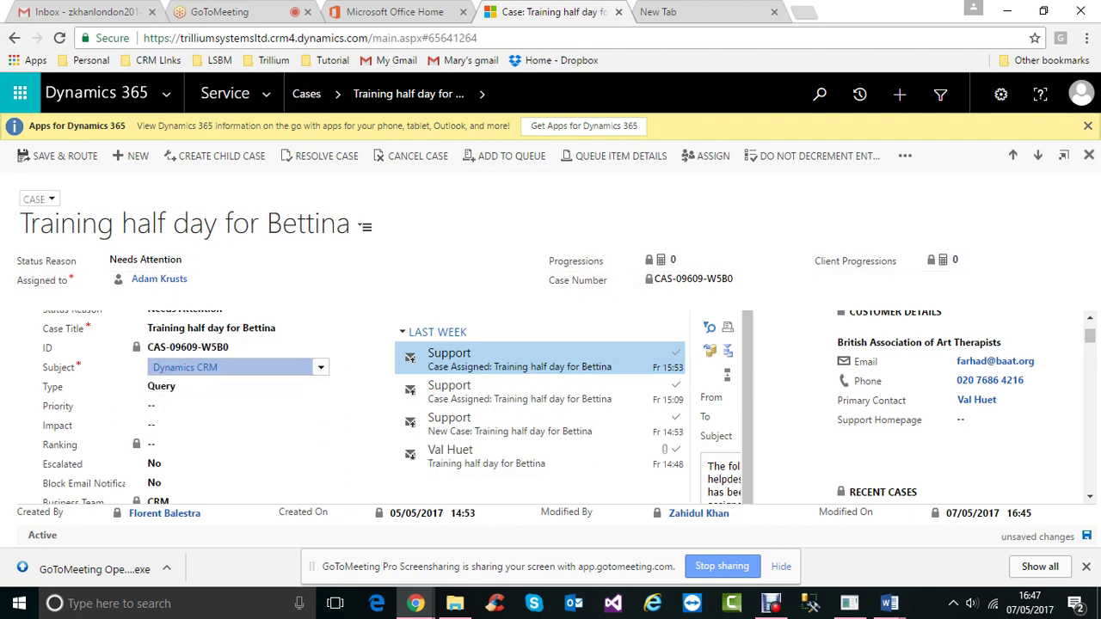
left_click(198, 387)
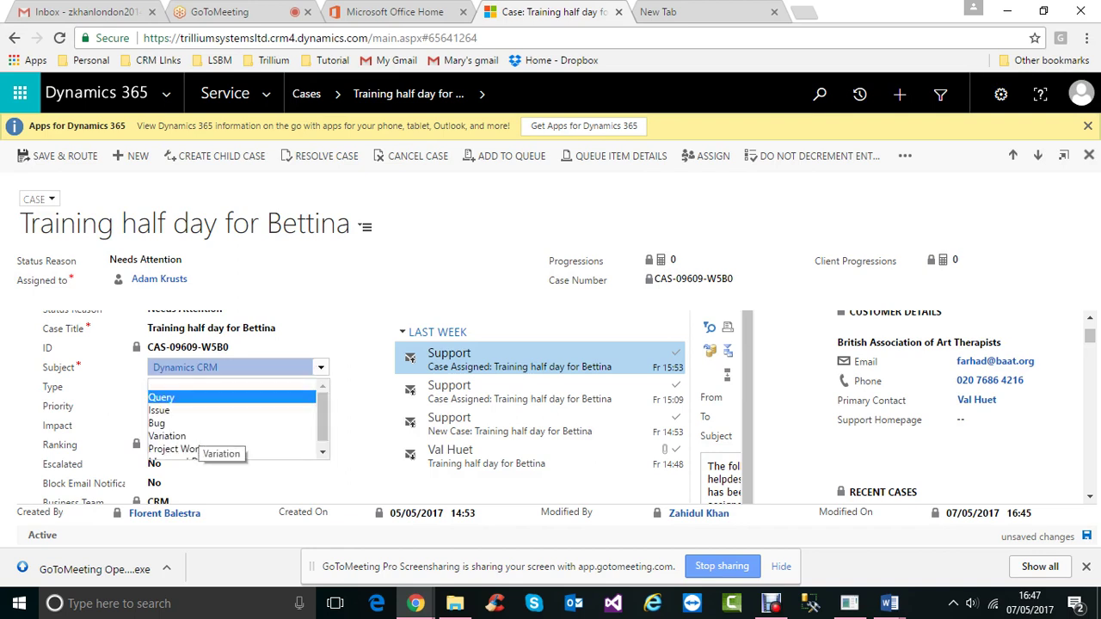
left_click(322, 420)
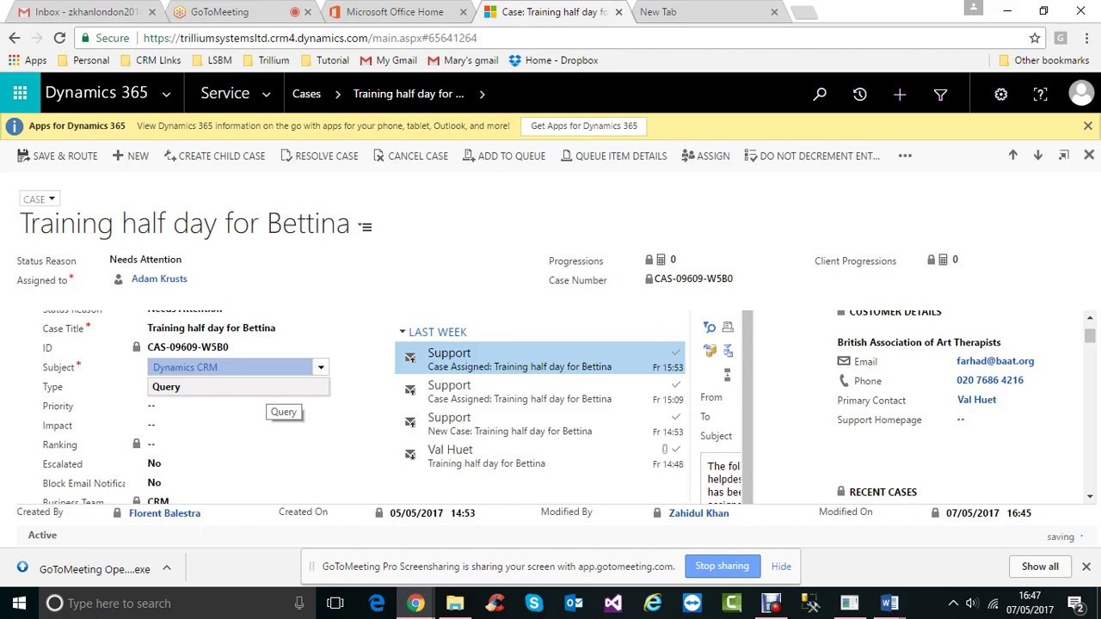
left_click(258, 387)
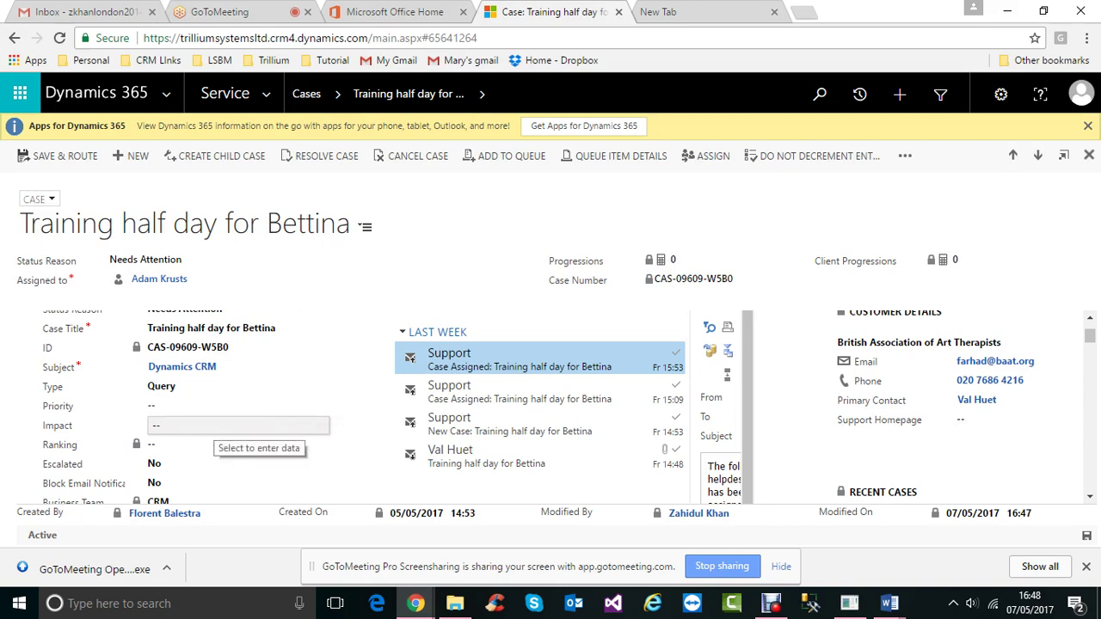
- Review all of the case's Impact options without choosing one
left_click(275, 426)
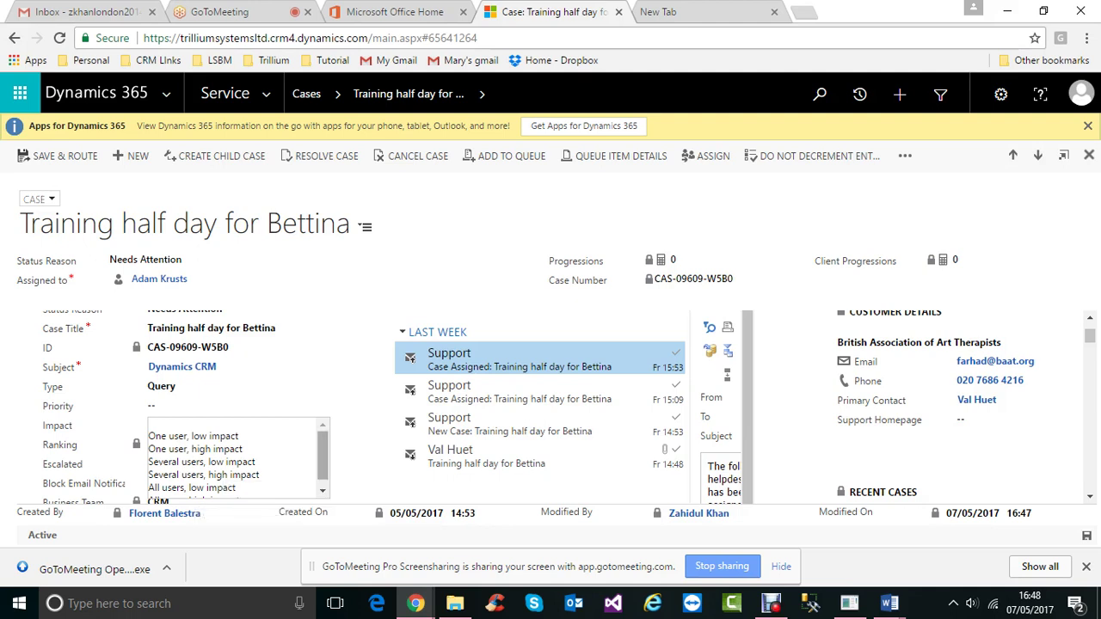
scroll(219, 486, "down", 1)
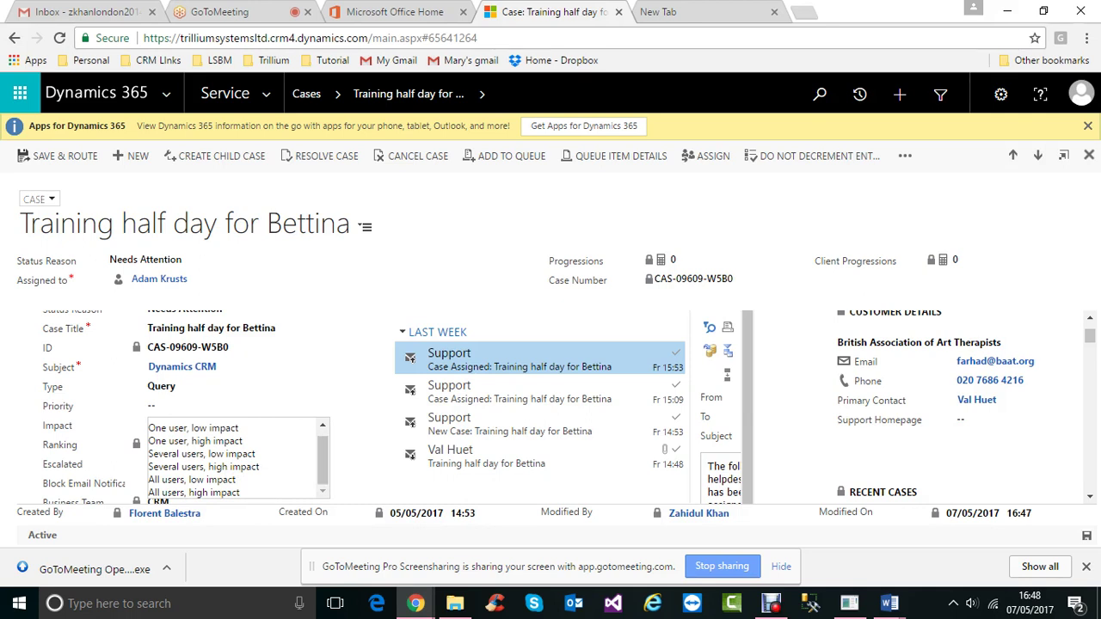
key("Escape")
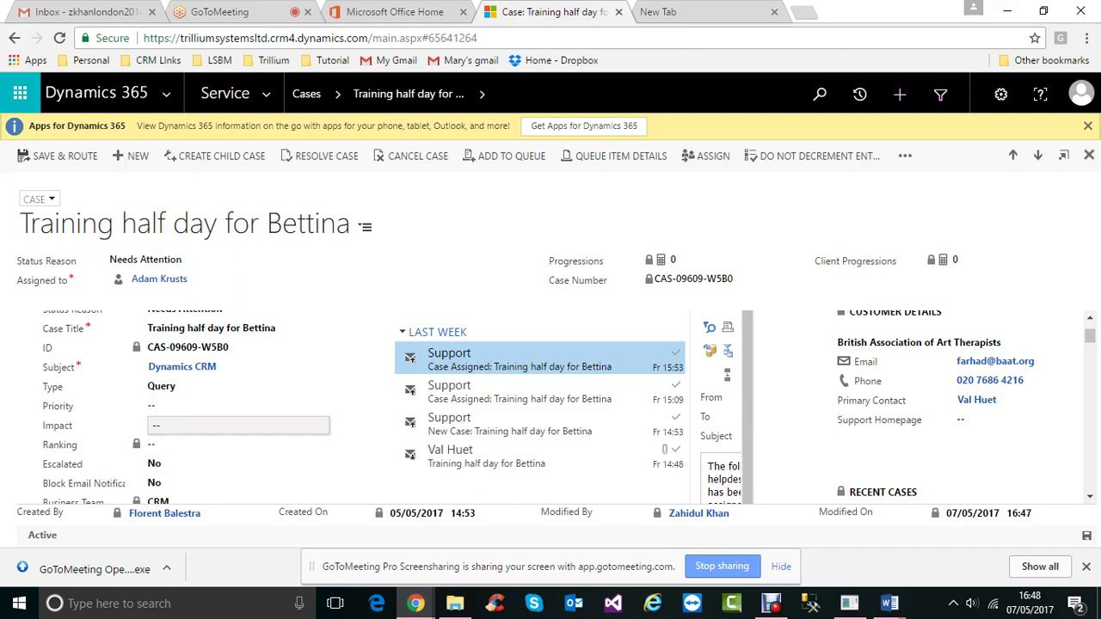
- Check the choices for Escalated and Block Email Notification on the case, keeping both set to No
scroll(322, 430, "down", 1)
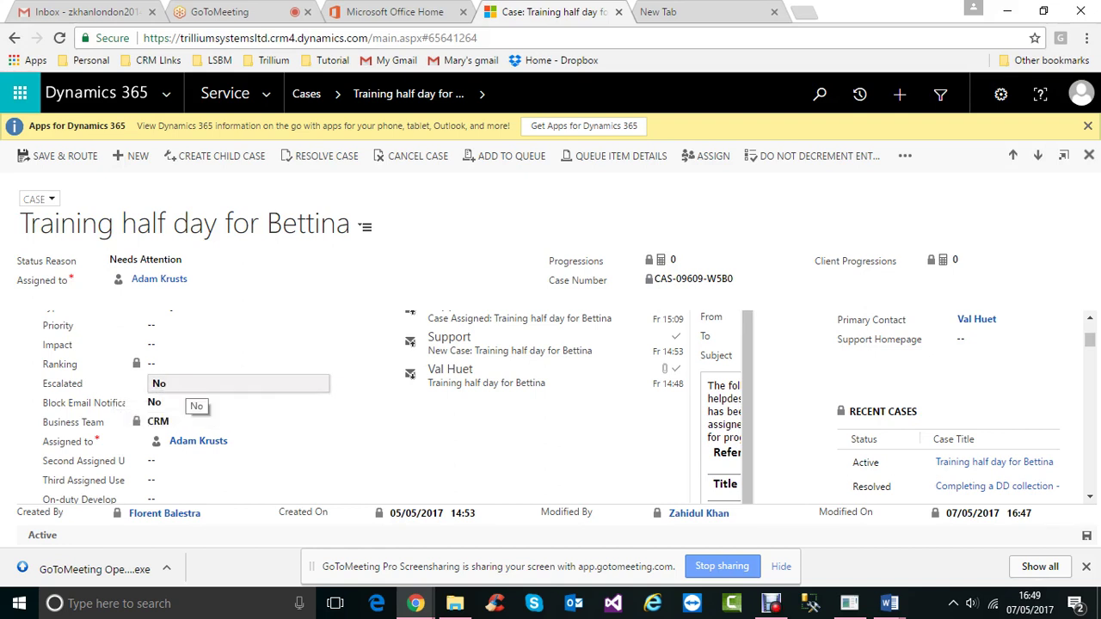
left_click(183, 389)
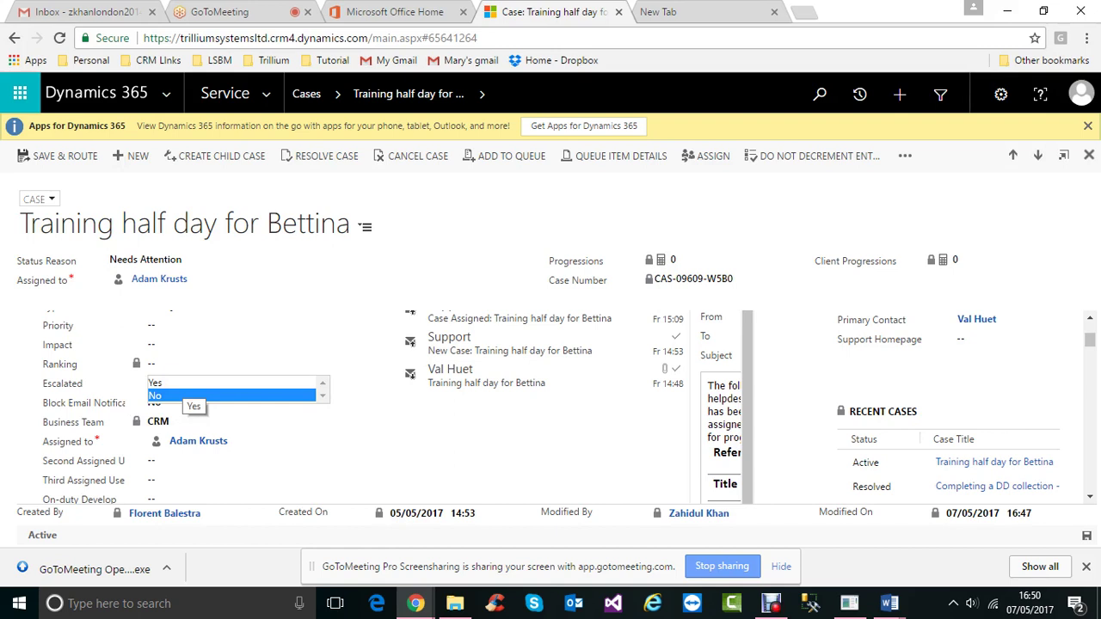
left_click(185, 396)
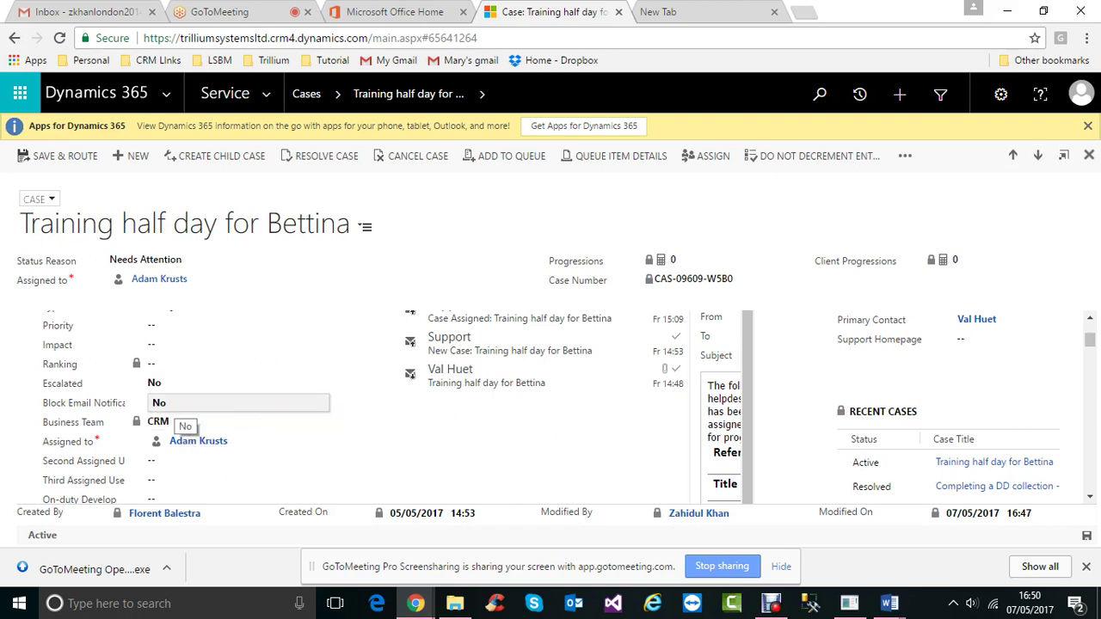
left_click(163, 404)
left_click(184, 402)
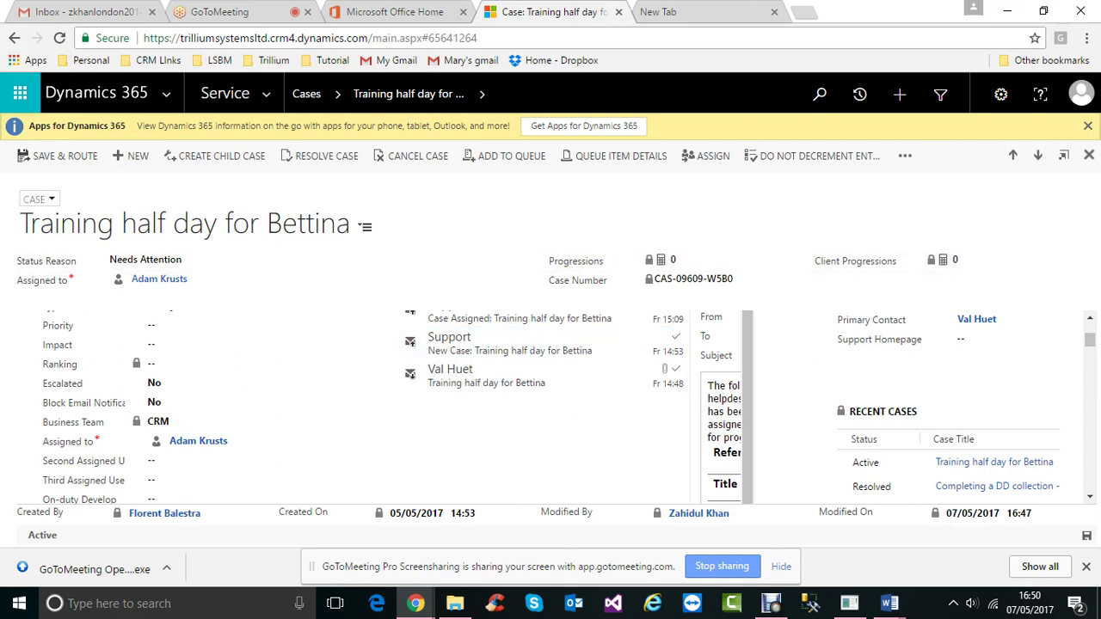
- Switch to the incognito Chrome window with the trial Dynamics 365 organization and open the Service area's Cases list
mouse_move(416, 604)
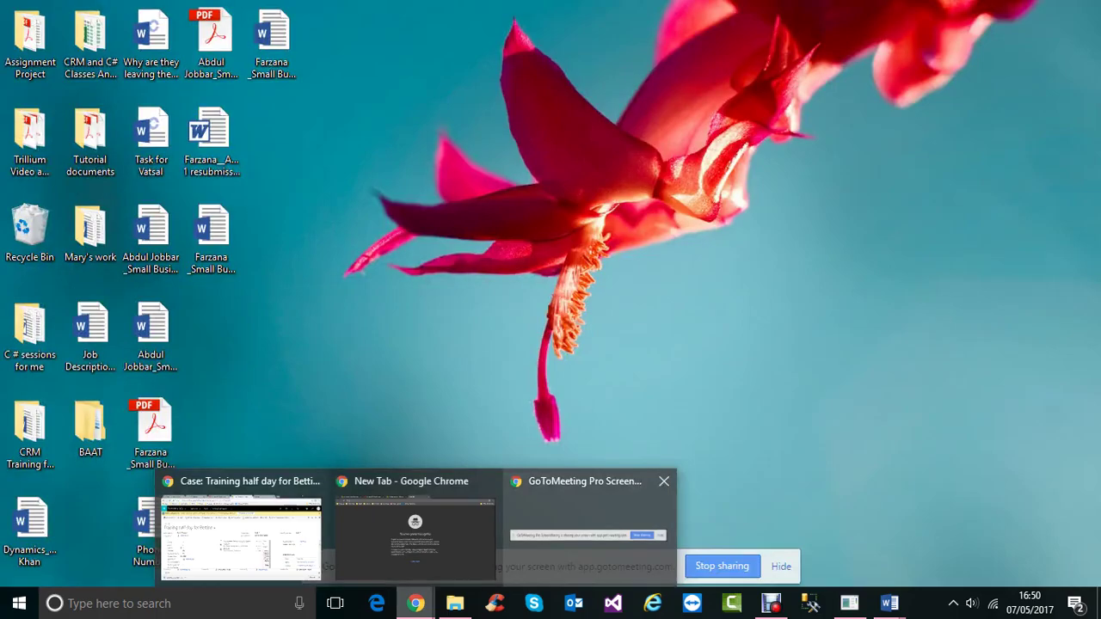
left_click(415, 529)
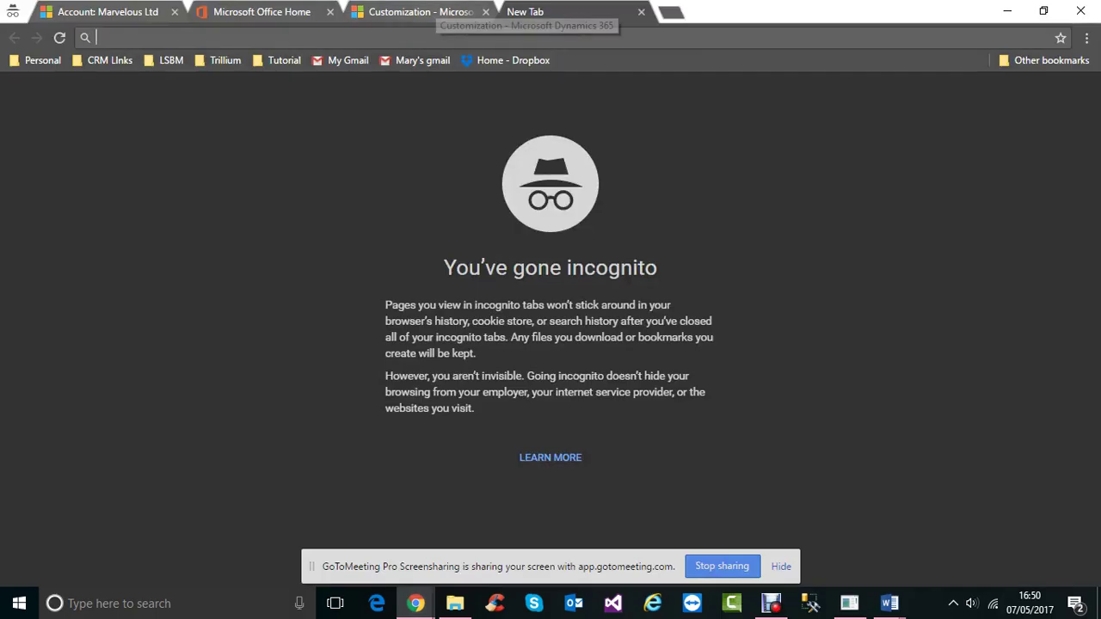
left_click(424, 9)
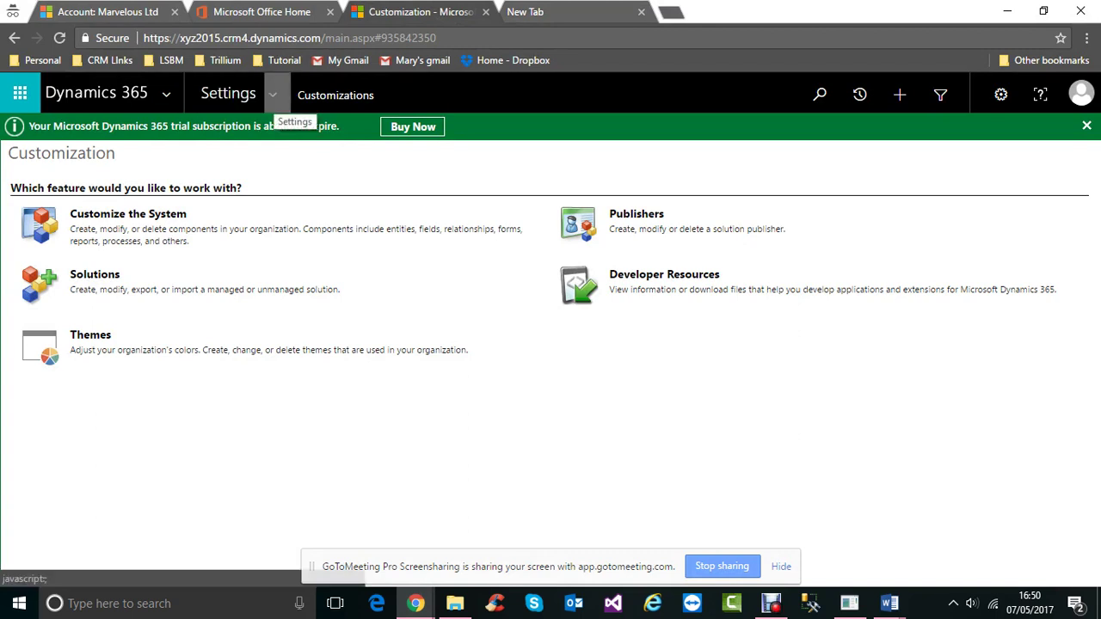
left_click(271, 95)
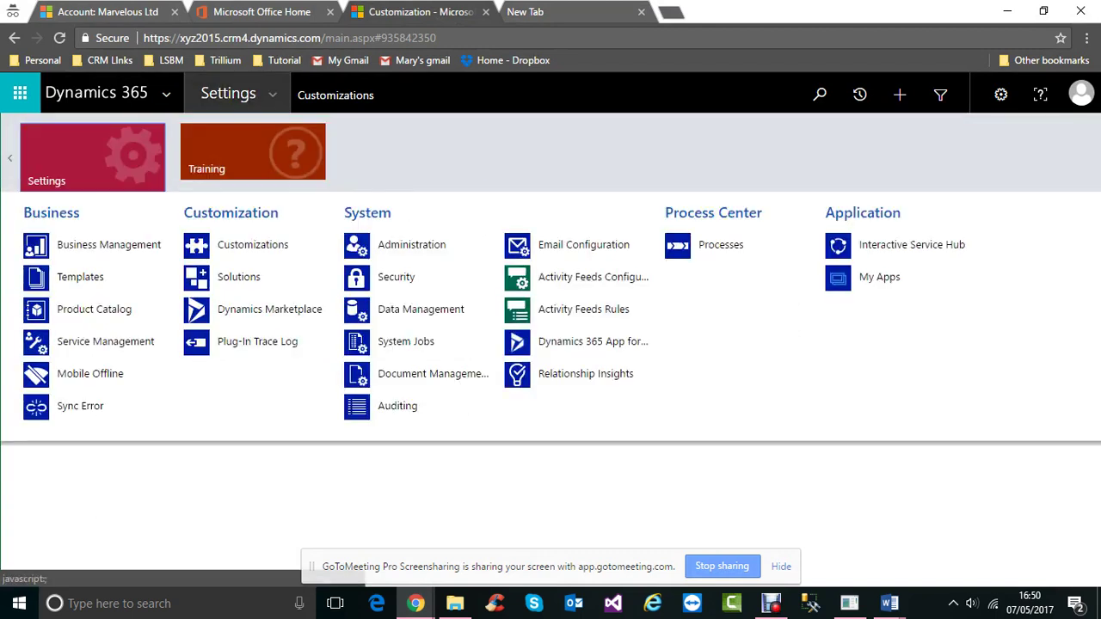
left_click(11, 158)
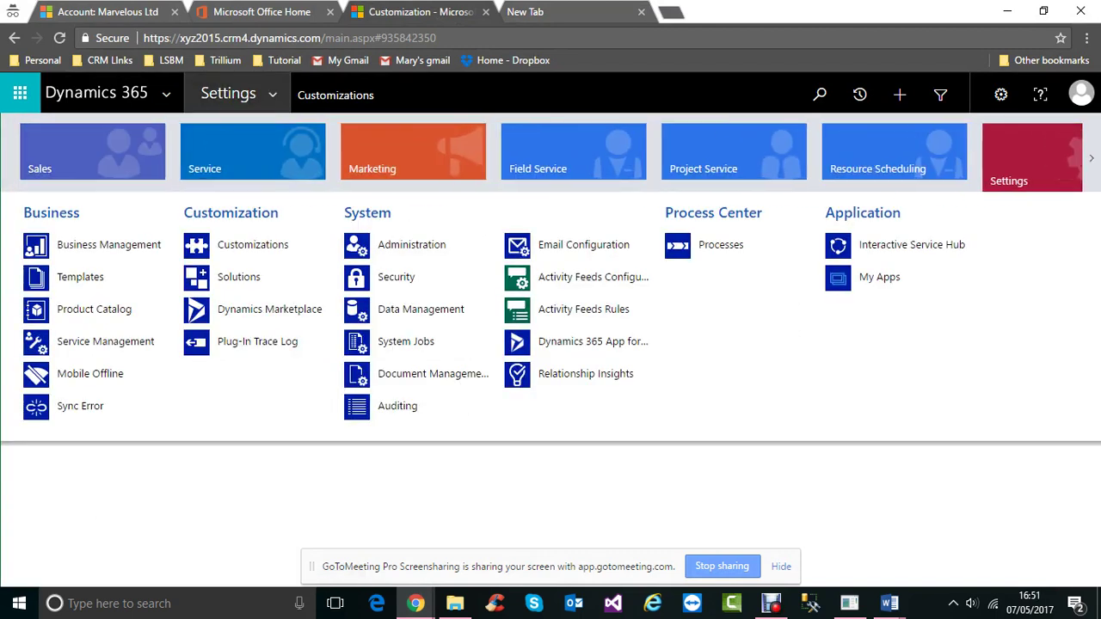
left_click(250, 155)
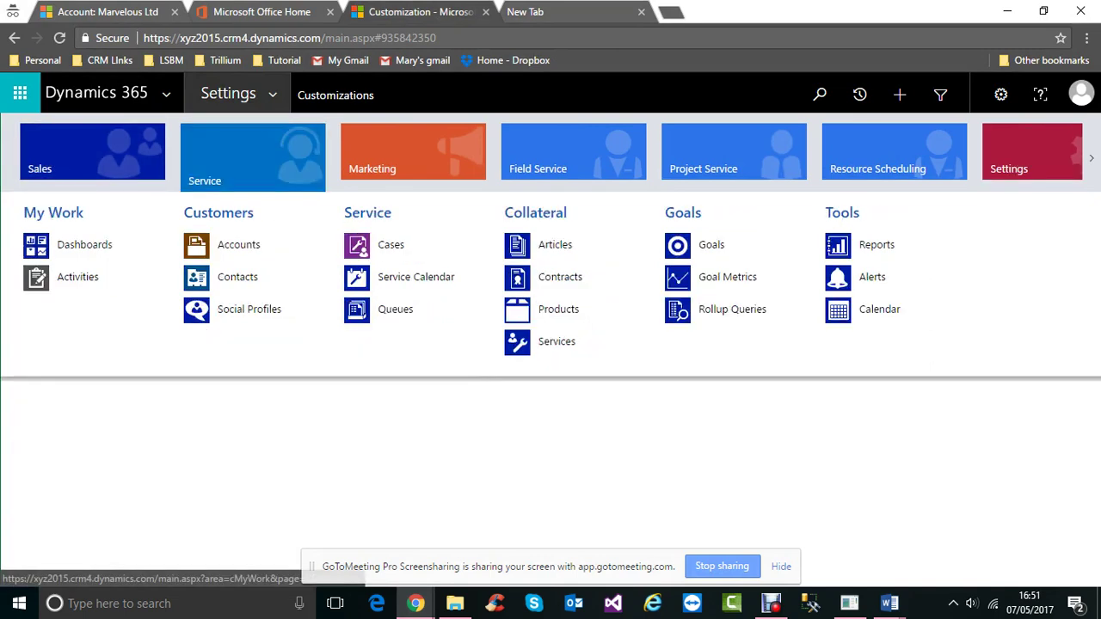
left_click(387, 245)
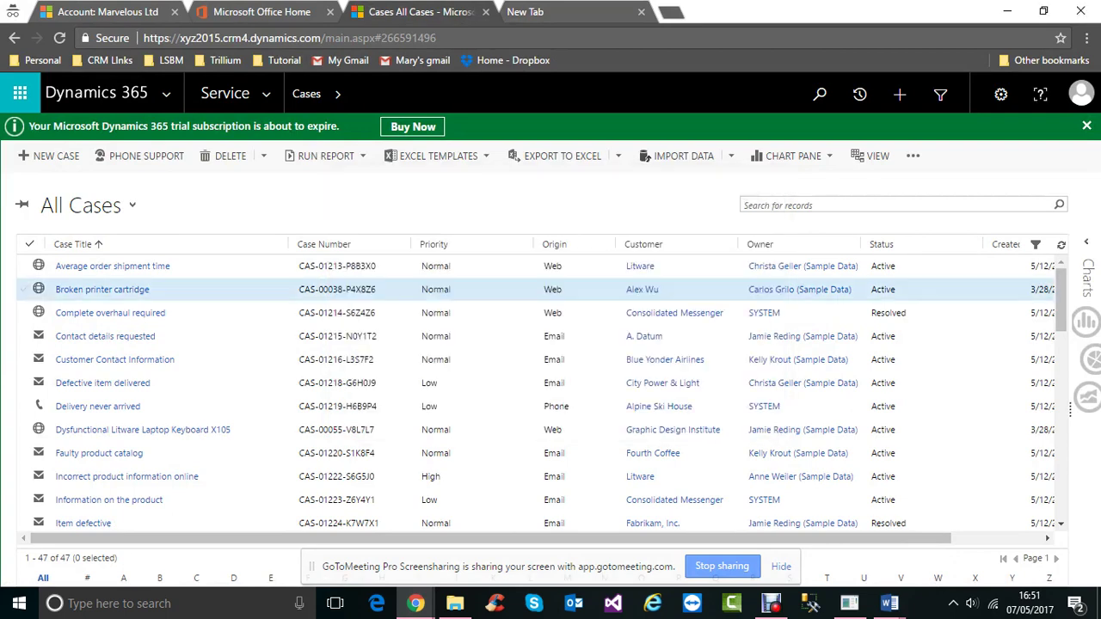
- Start a new case in the trial organization and examine the standard form's case detail fields
left_click(49, 156)
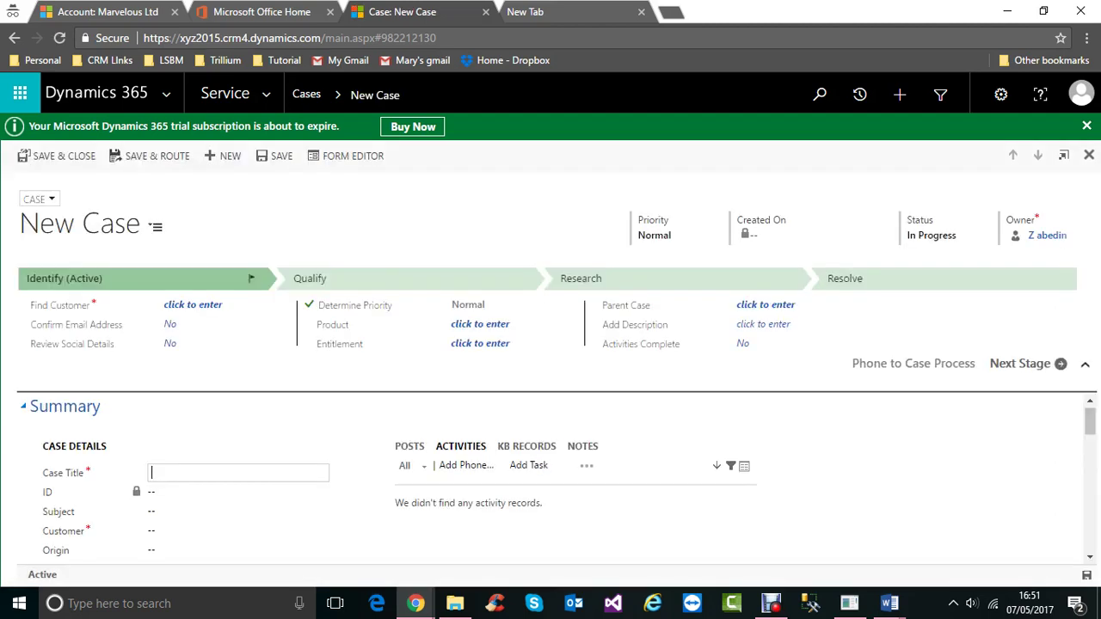
scroll(550, 477, "down", 1)
scroll(550, 478, "down", 1)
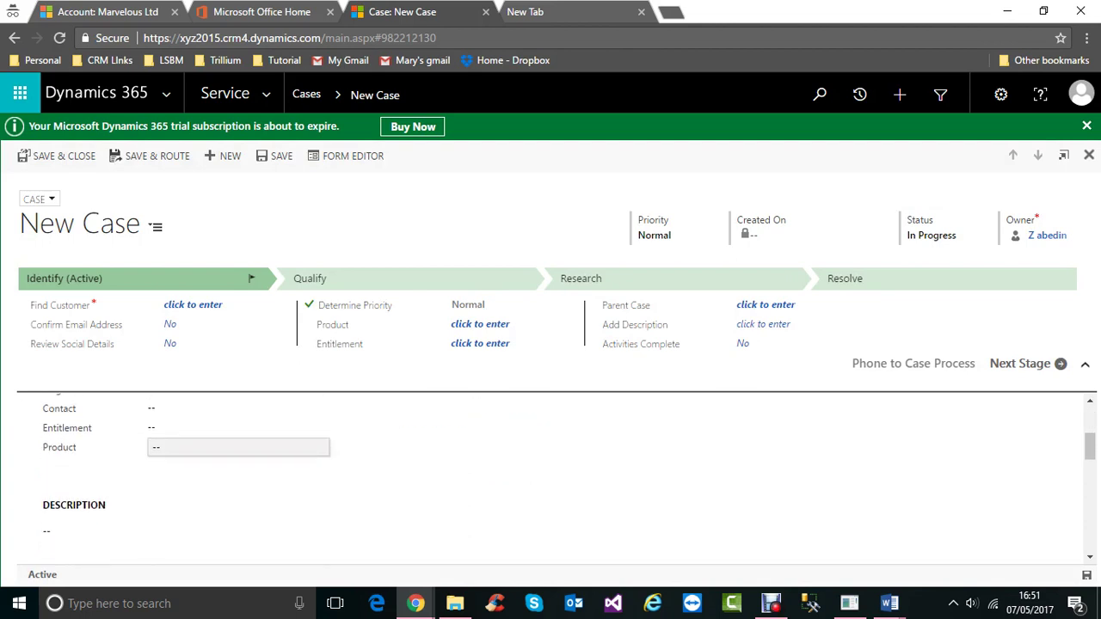
scroll(239, 448, "up", 1)
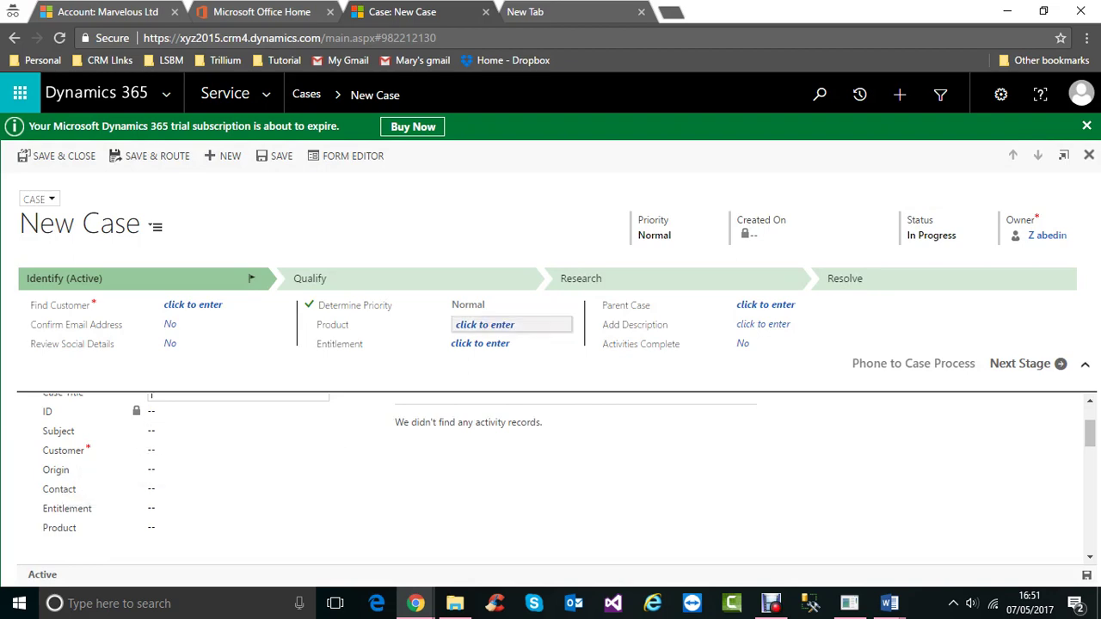
- Switch back to the training case in the other Chrome window and look up all valid entitlements for its Entitlement field
mouse_move(415, 603)
left_click(241, 537)
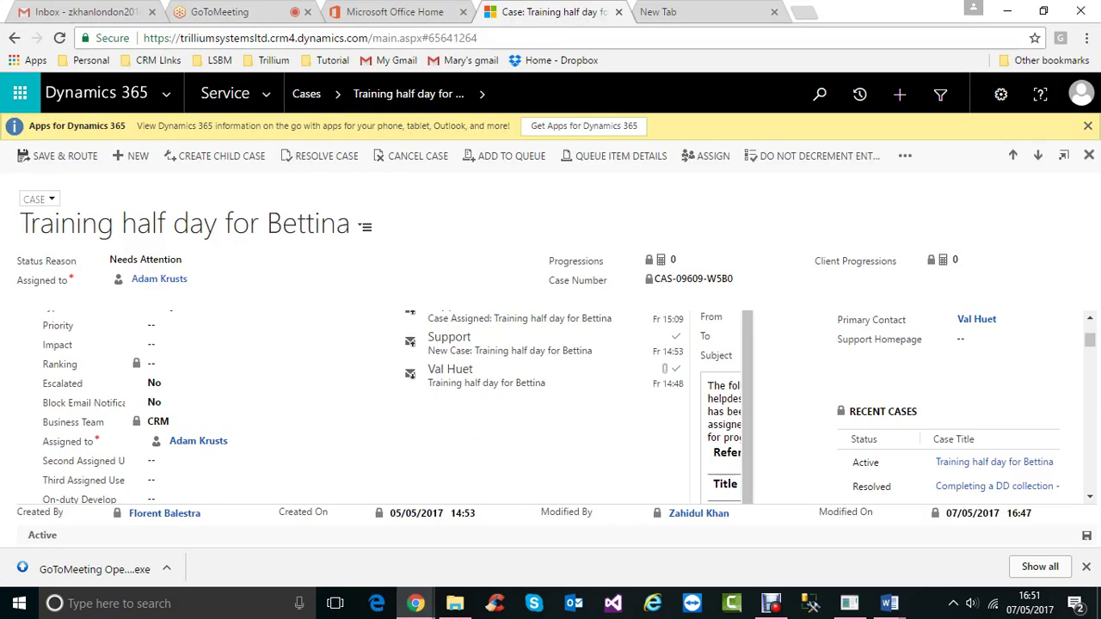
scroll(241, 439, "down", 1)
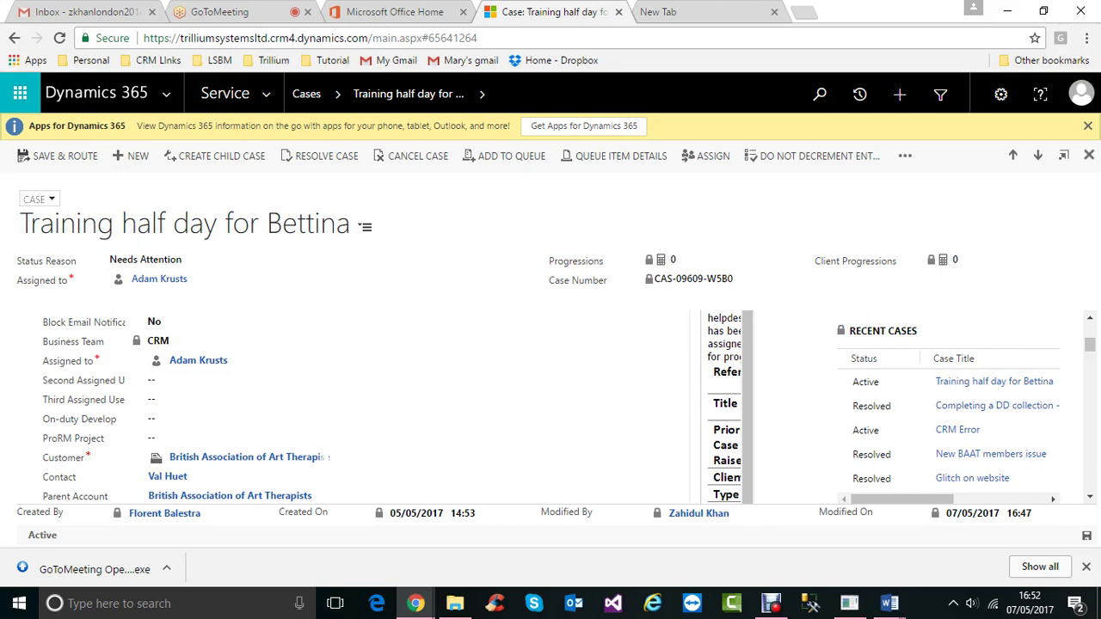
scroll(568, 408, "down", 1)
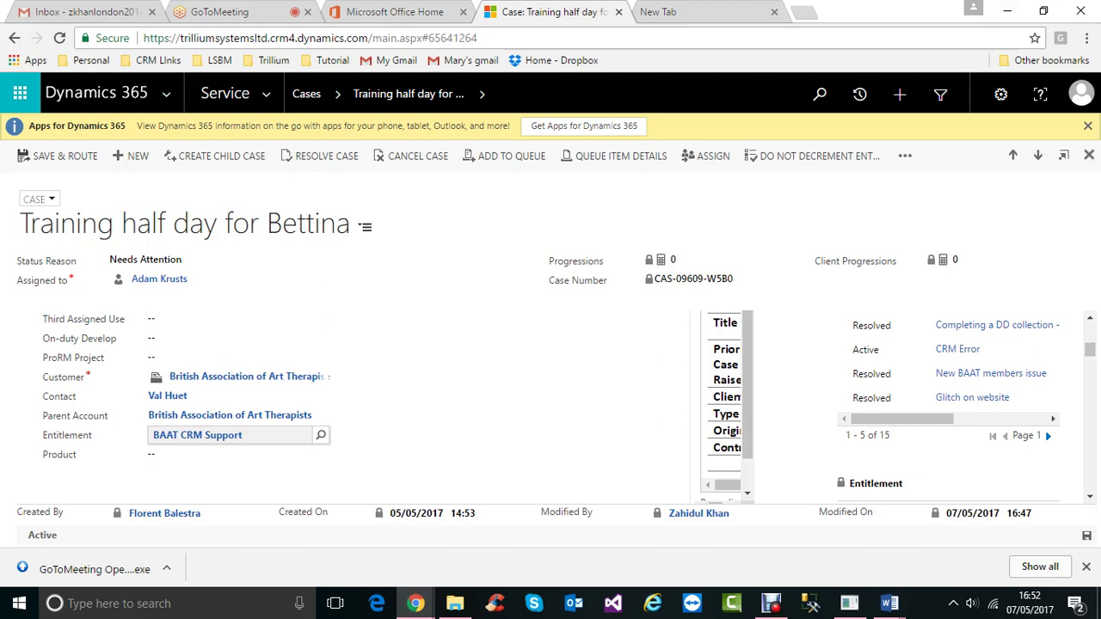
left_click(321, 436)
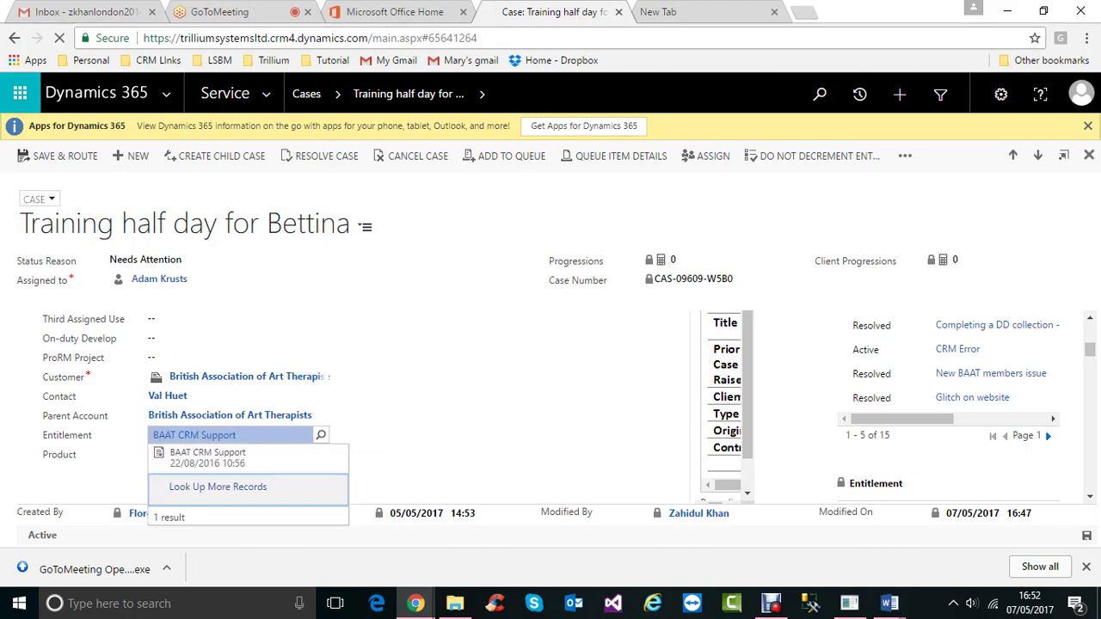
left_click(217, 487)
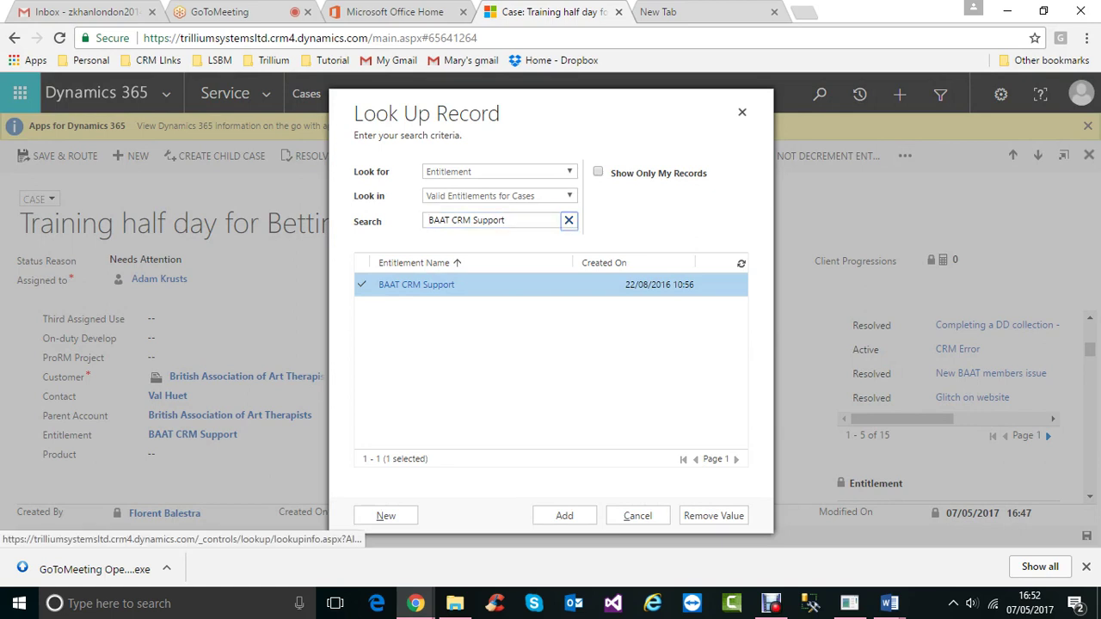
left_click(569, 221)
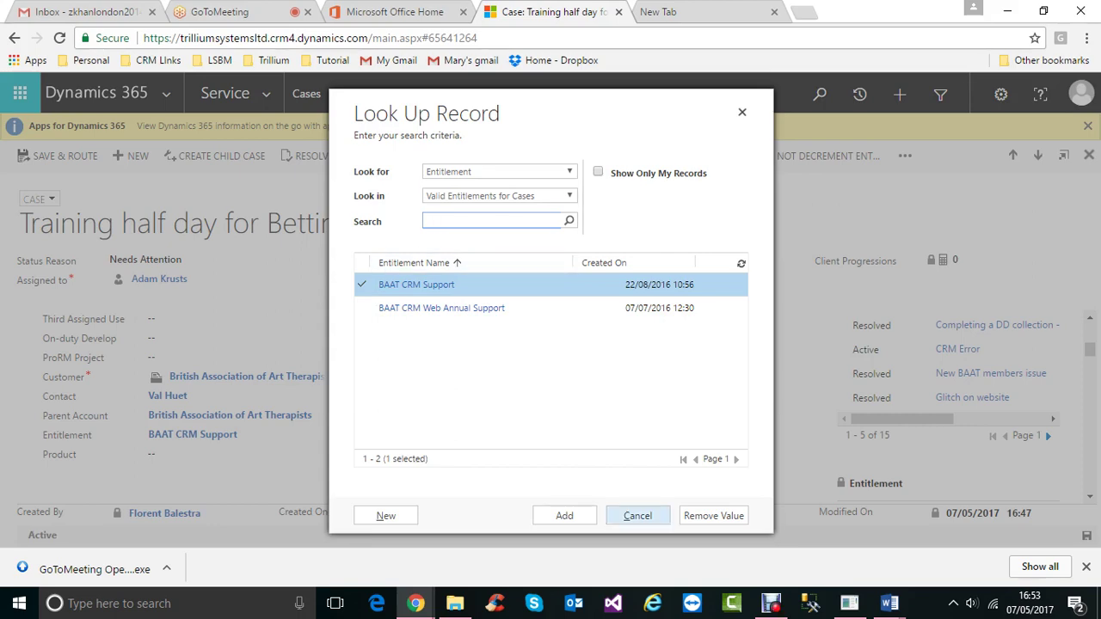
- Add BAAT CRM Support as the training case's entitlement and view the customer's Entitlement list on the form
left_click(565, 515)
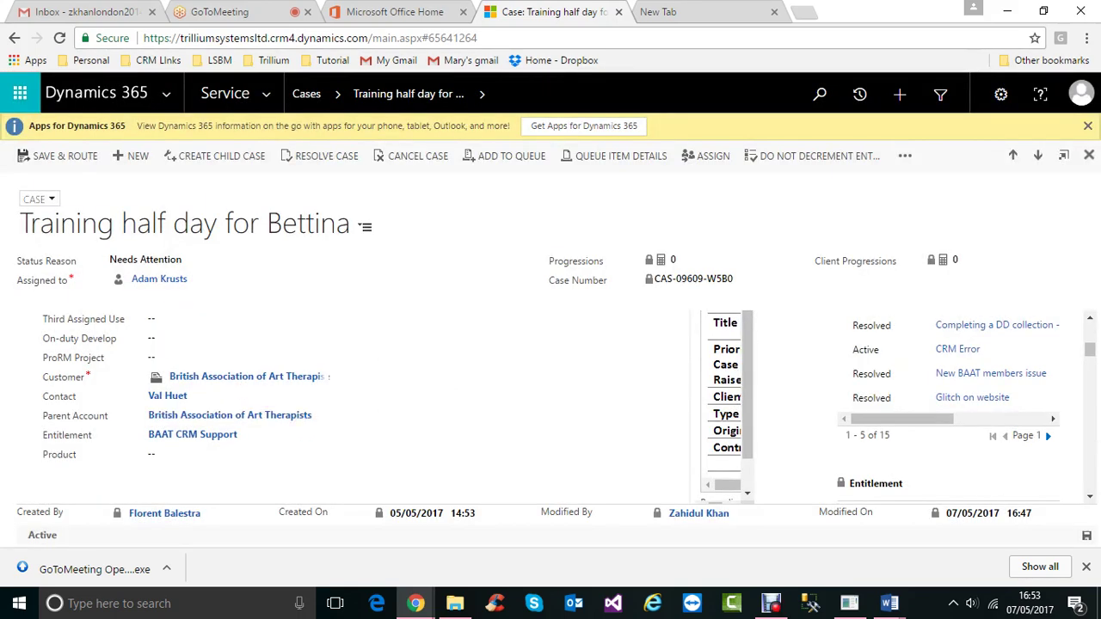
scroll(551, 407, "down", 1)
scroll(550, 400, "down", 1)
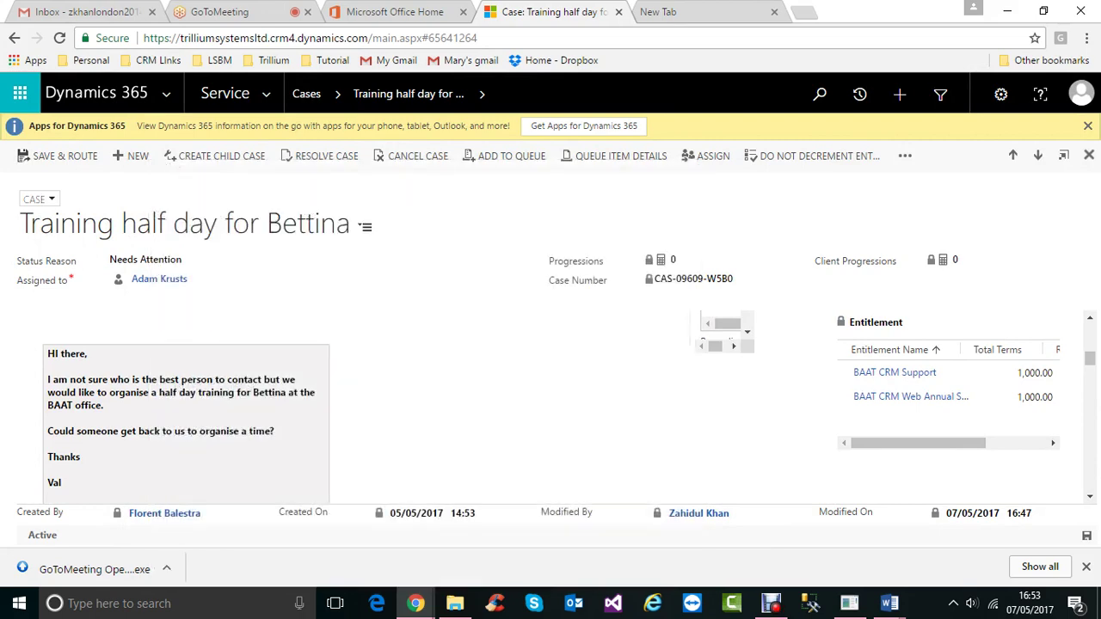
- Examine the rest of the case form, from the description and Customer Service fields through Progress / Logs to Case Relationships
scroll(551, 404, "down", 5)
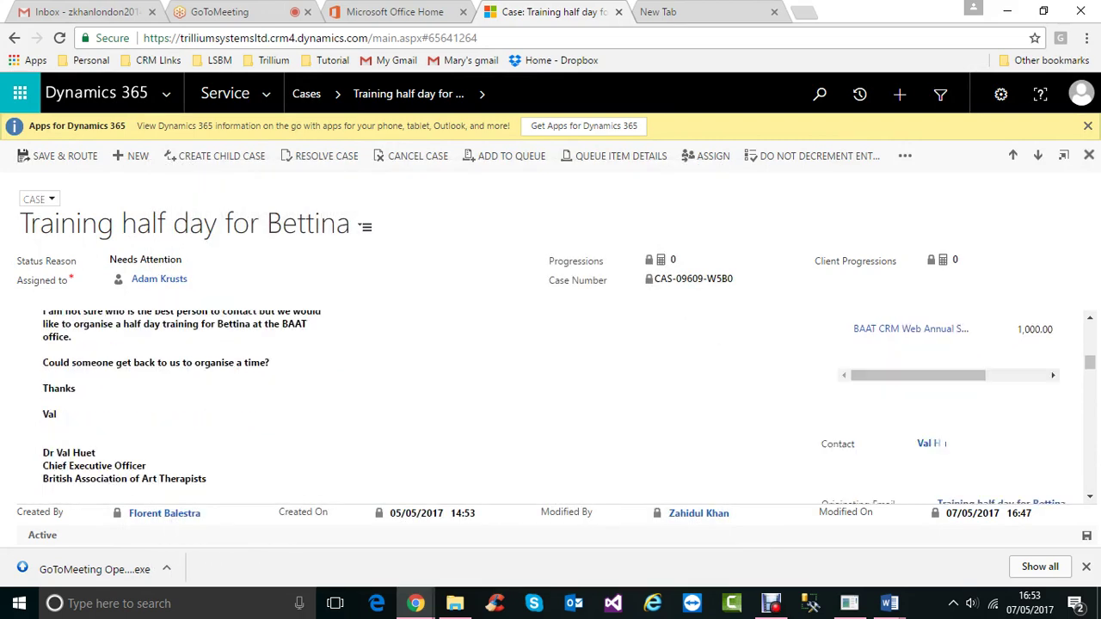
scroll(551, 404, "down", 5)
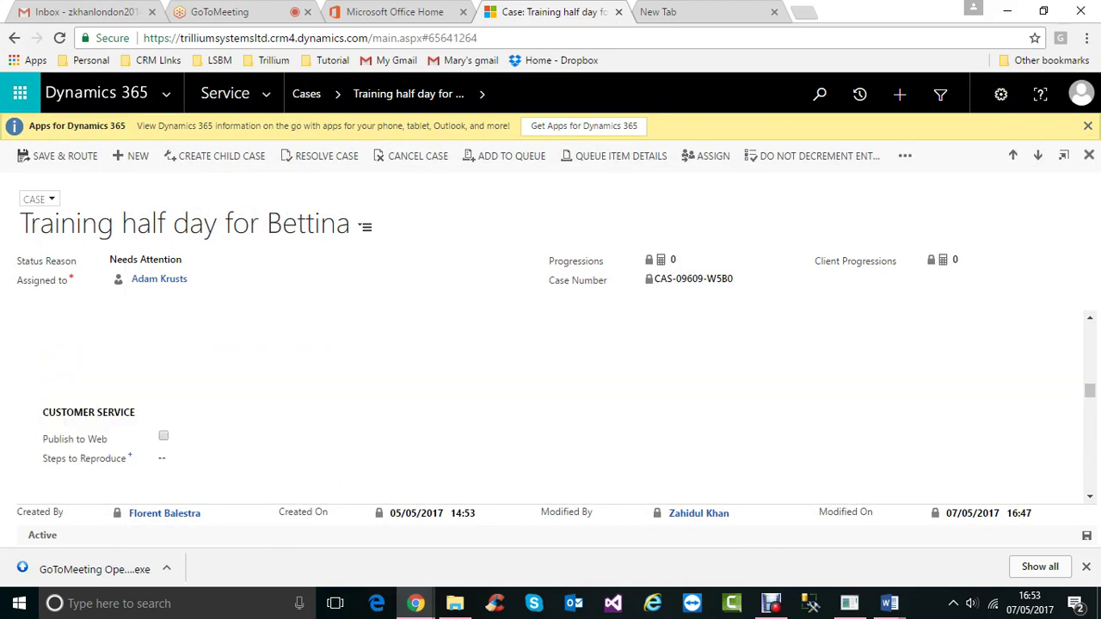
scroll(550, 404, "down", 1)
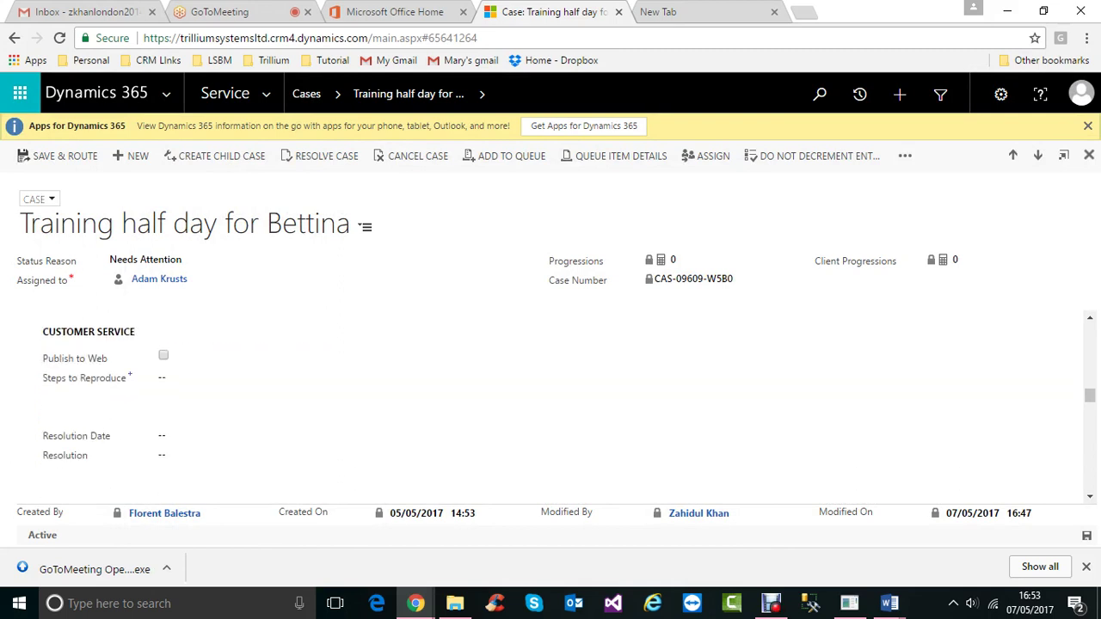
scroll(551, 404, "down", 3)
scroll(551, 404, "up", 2)
scroll(551, 405, "down", 2)
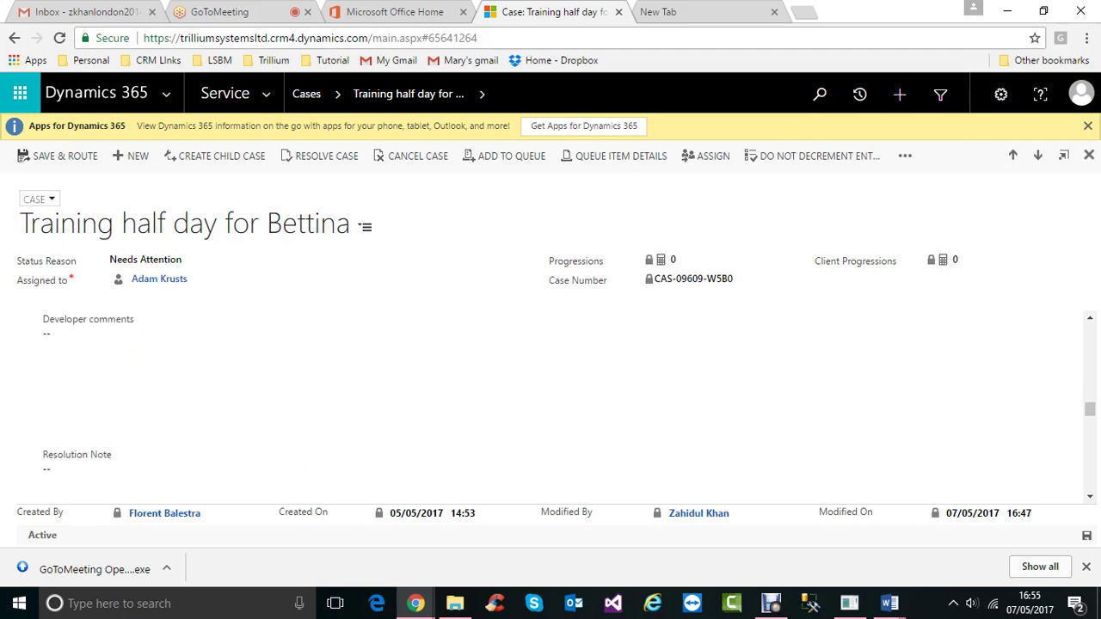
scroll(550, 404, "down", 2)
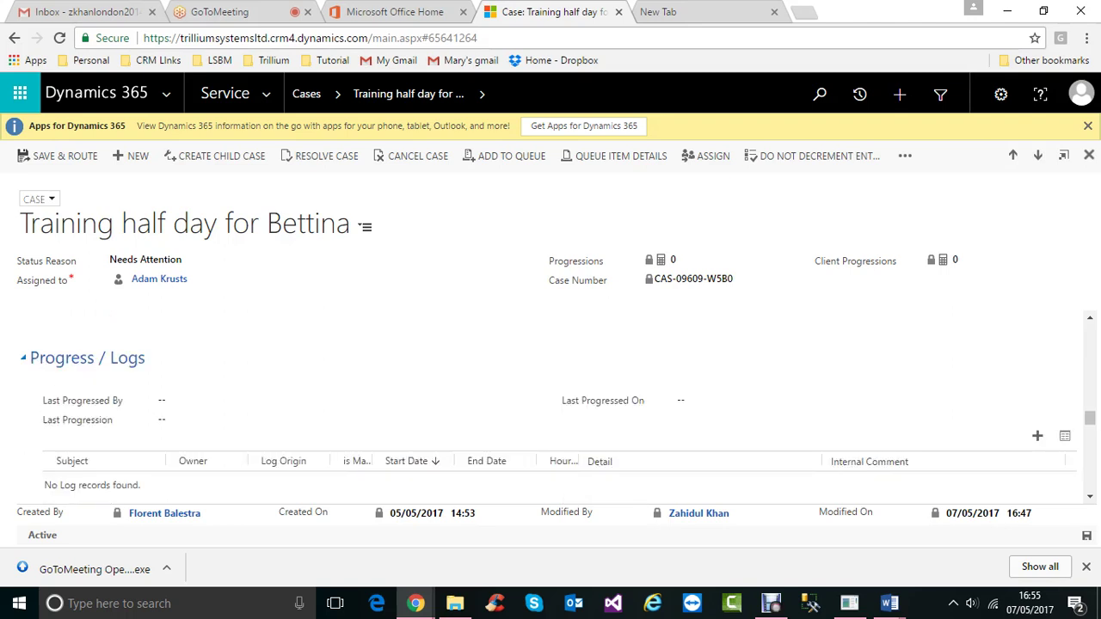
scroll(357, 323, "down", 1)
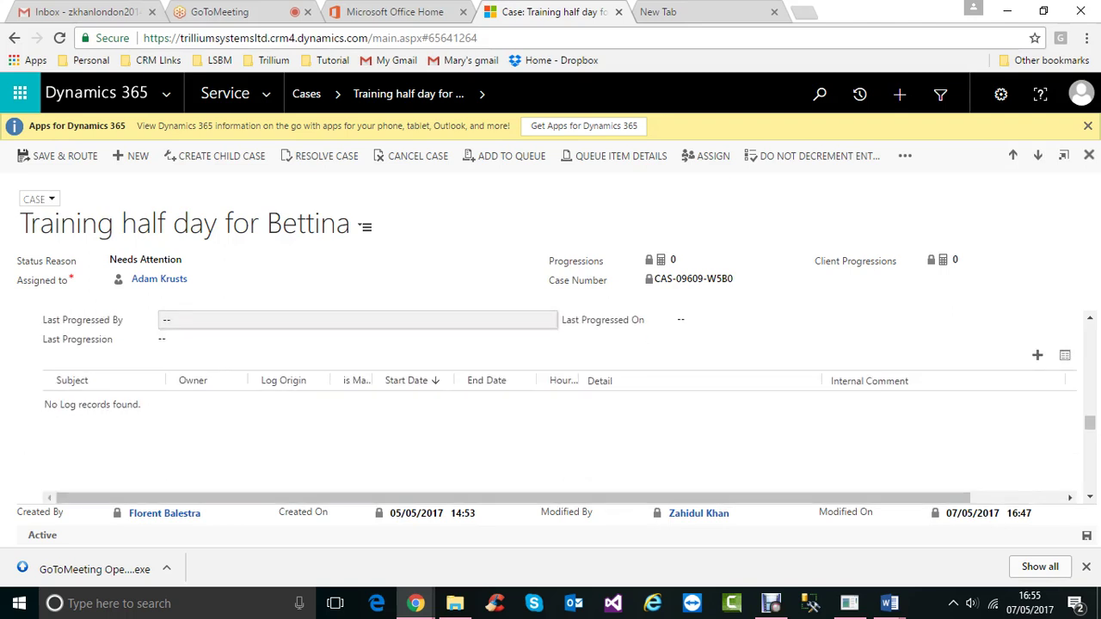
scroll(551, 405, "down", 3)
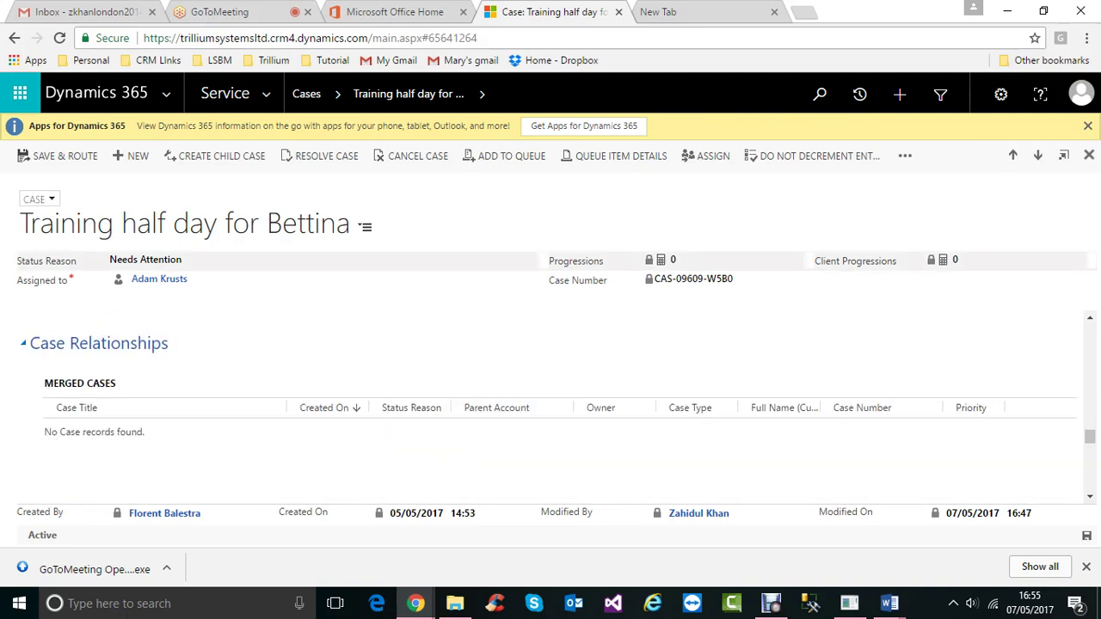
scroll(551, 404, "down", 3)
scroll(551, 404, "down", 2)
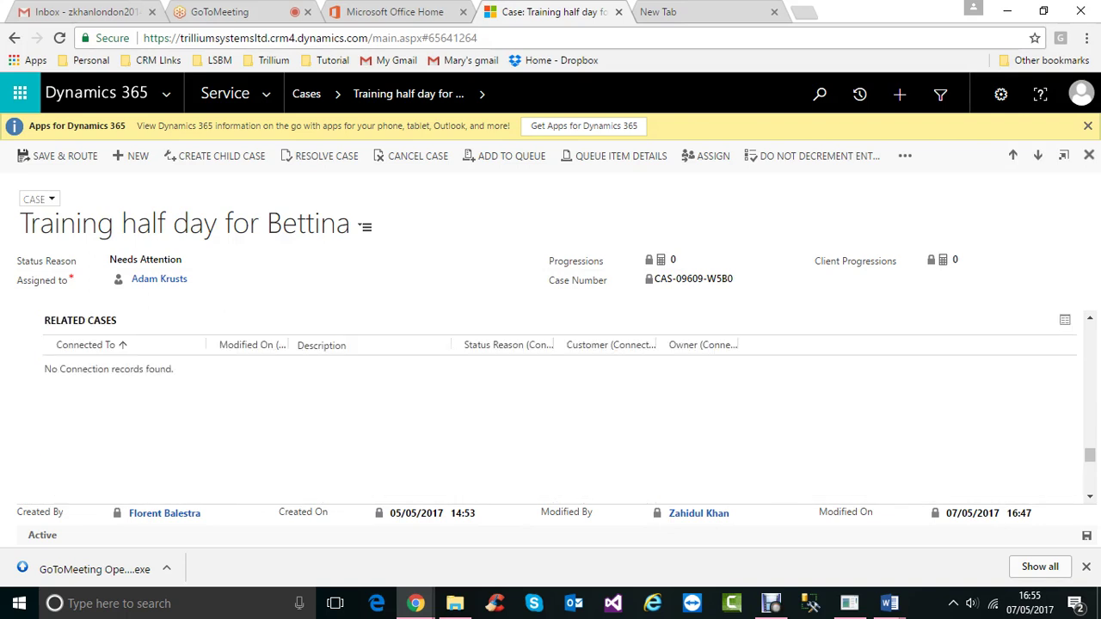
- Expand the Enhanced SLA Details section of the open training case and examine its SLA KPI columns
scroll(550, 404, "down", 3)
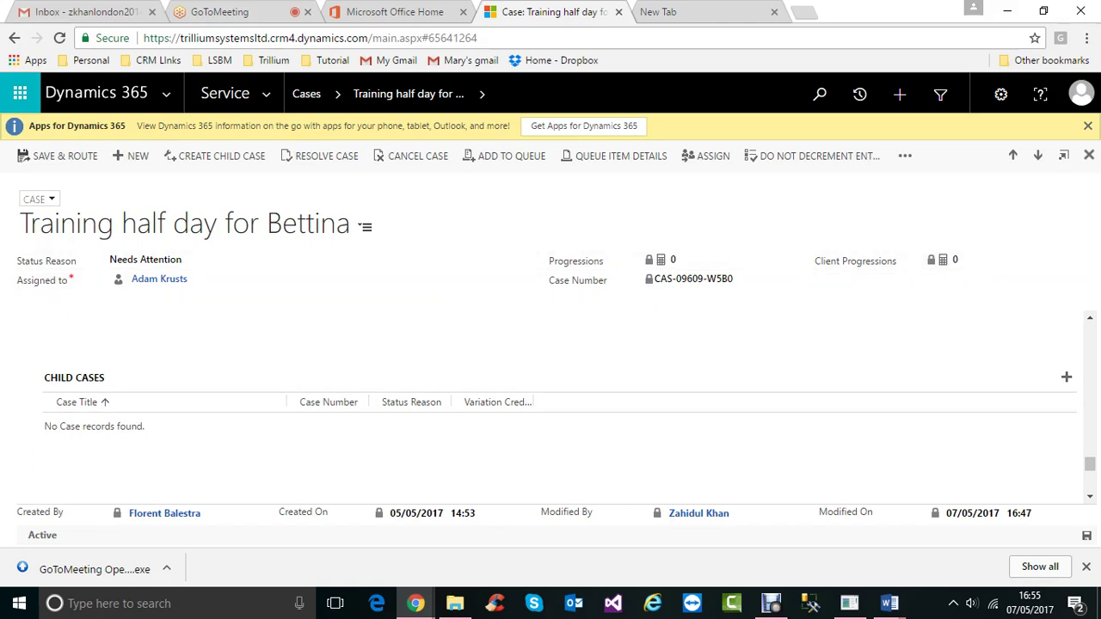
scroll(493, 401, "down", 4)
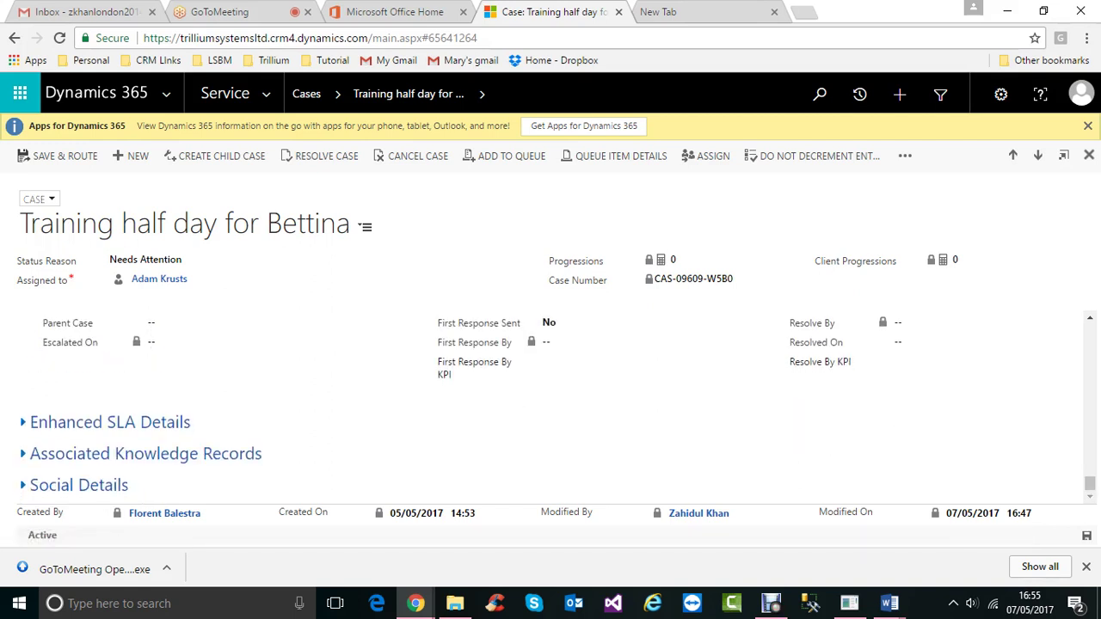
left_click(23, 423)
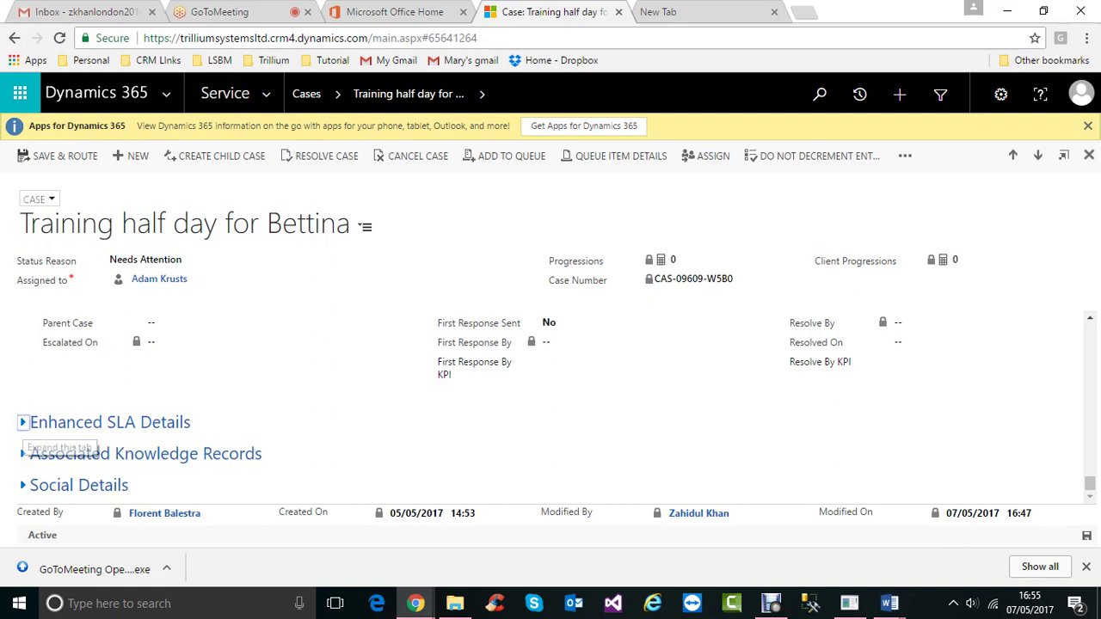
scroll(551, 407, "down", 1)
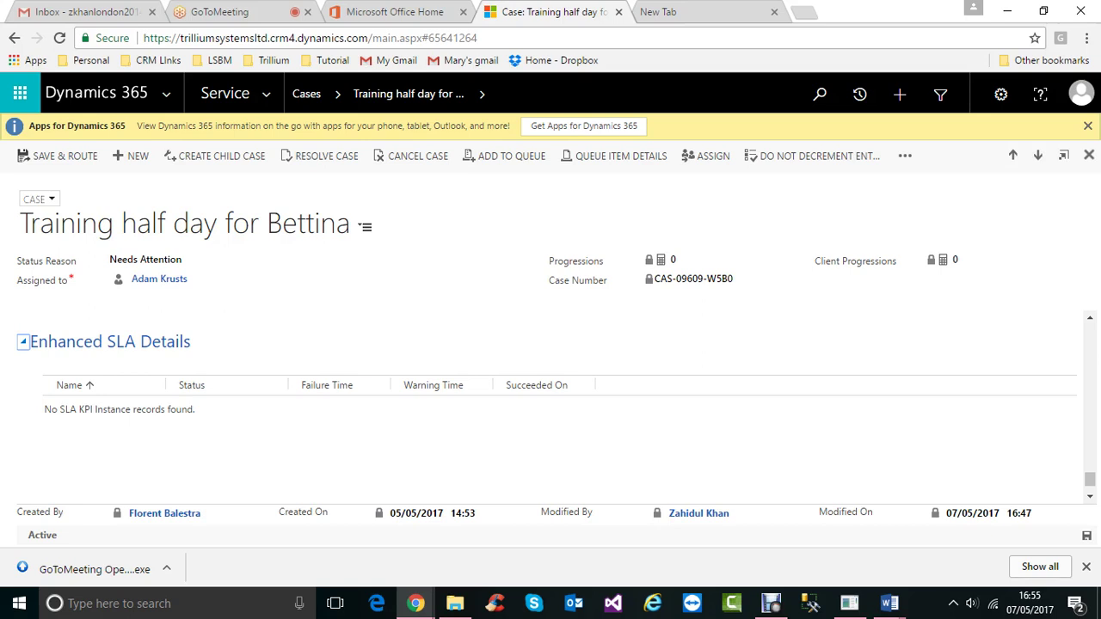
scroll(551, 404, "down", 1)
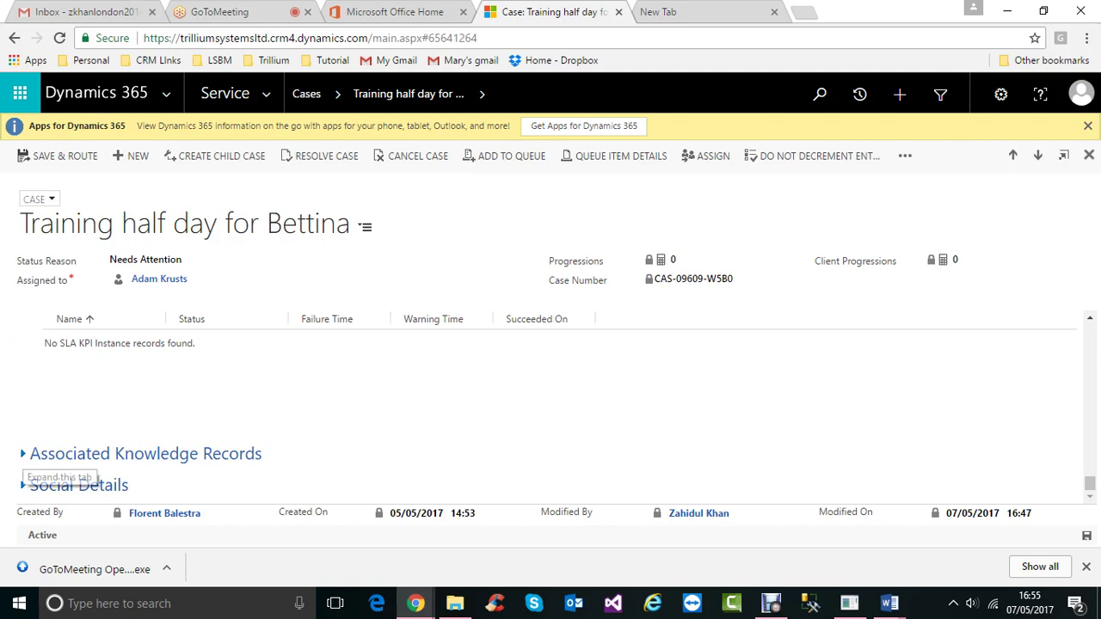
- Expand the Associated Knowledge Records section and examine it, including the Add Article lookup and its subject choices, without adding an article
left_click(52, 456)
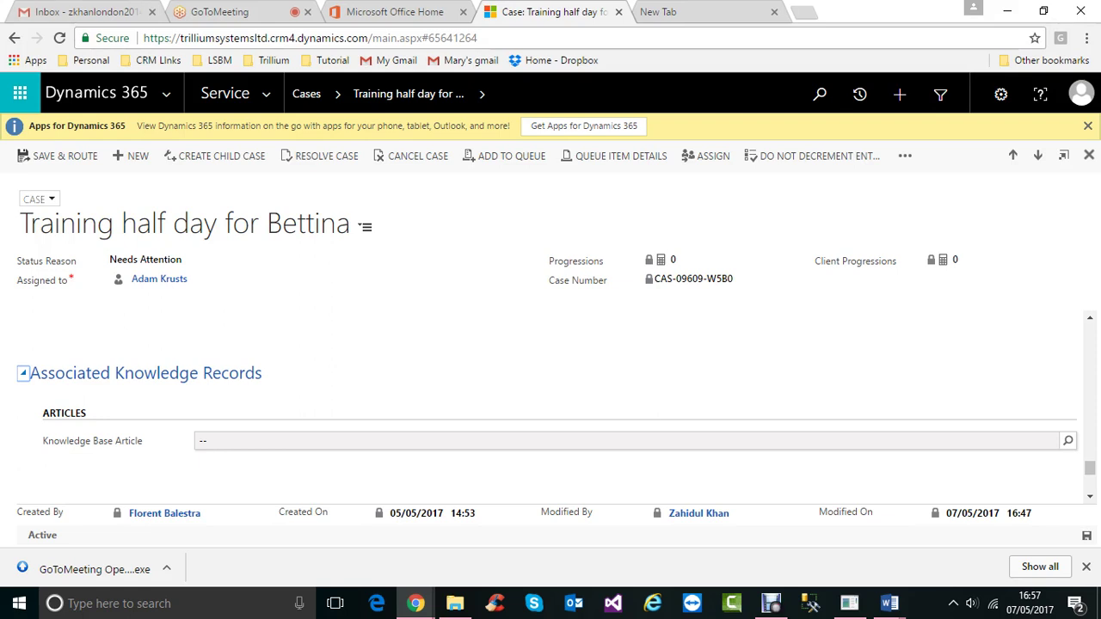
left_click(1068, 441)
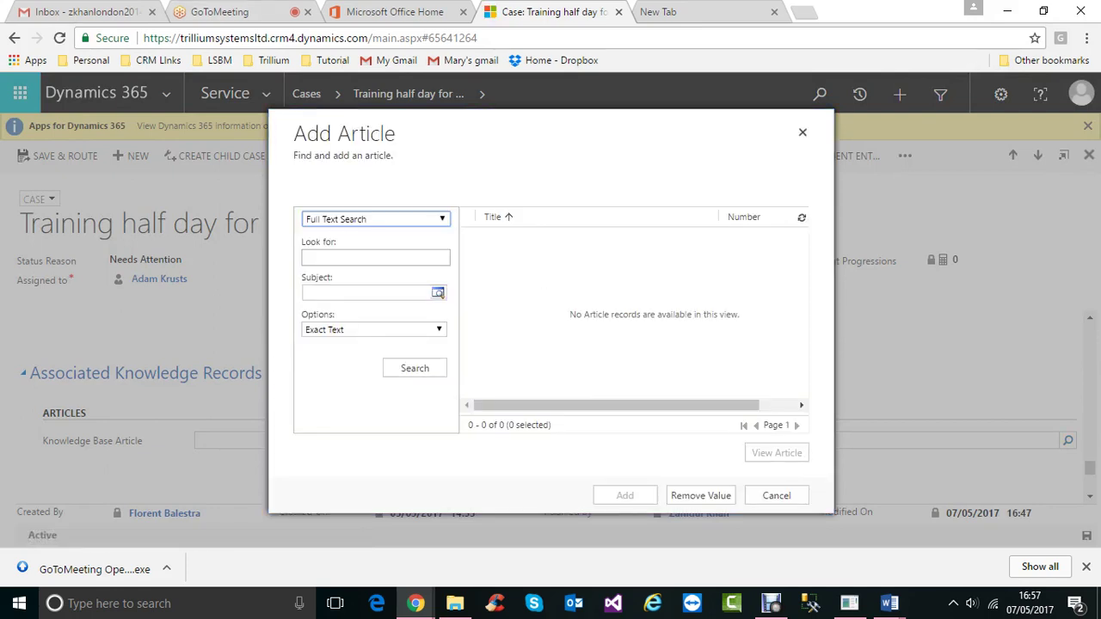
left_click(376, 258)
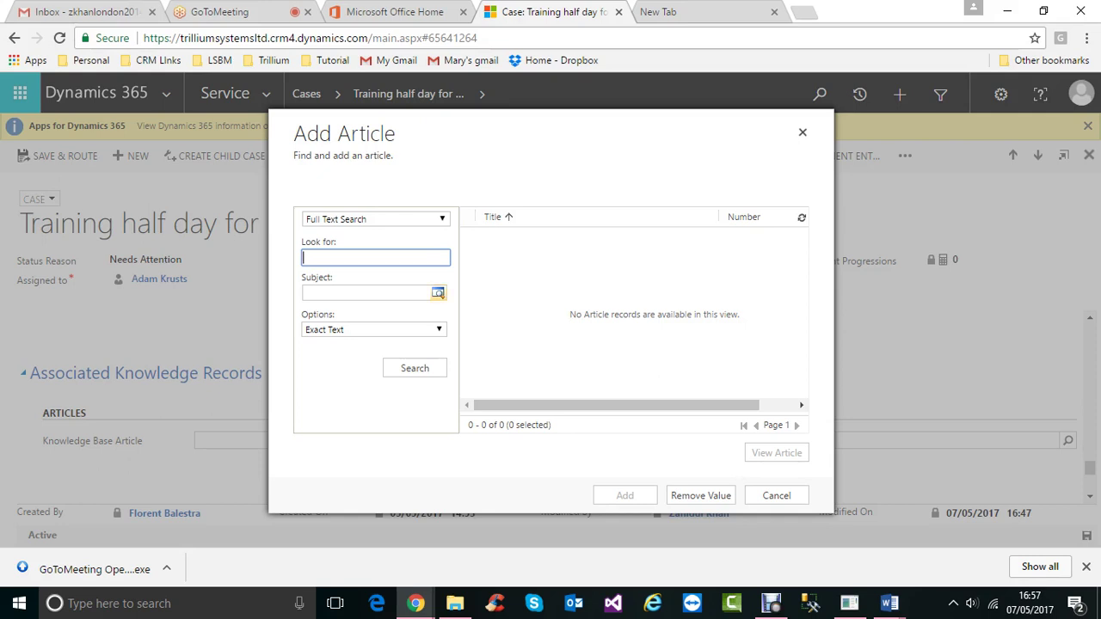
left_click(438, 292)
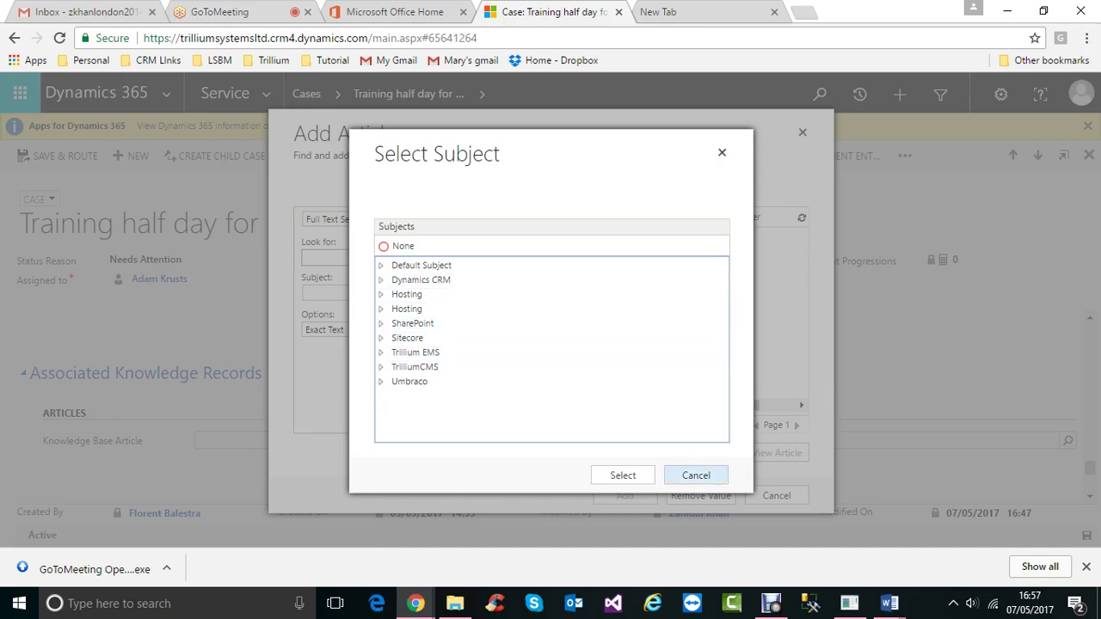
left_click(696, 475)
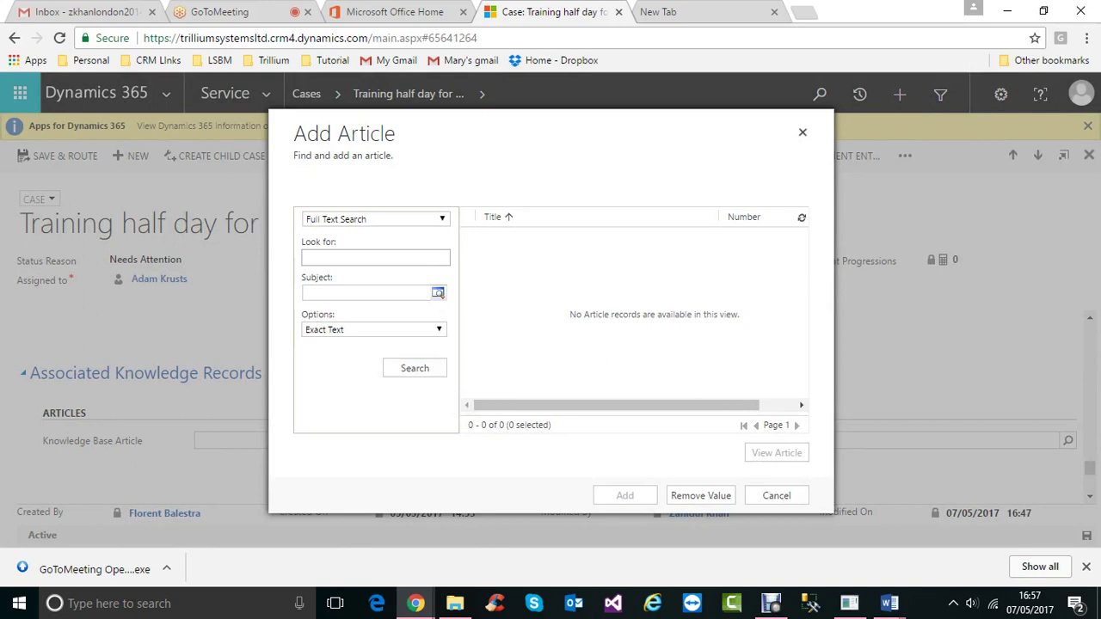
left_click(776, 495)
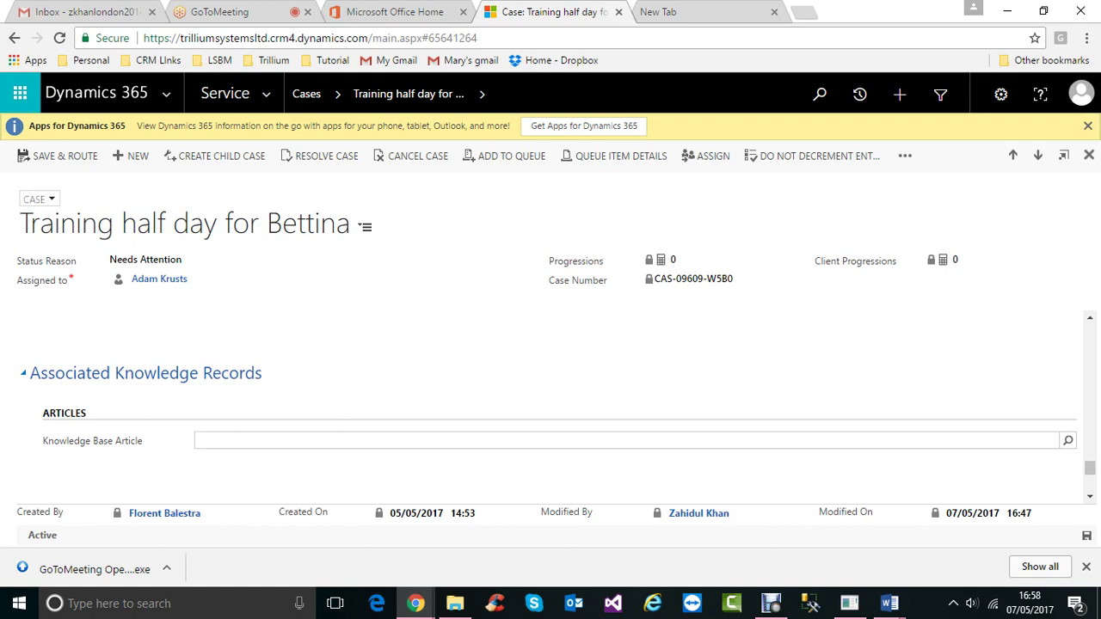
scroll(550, 404, "down", 1)
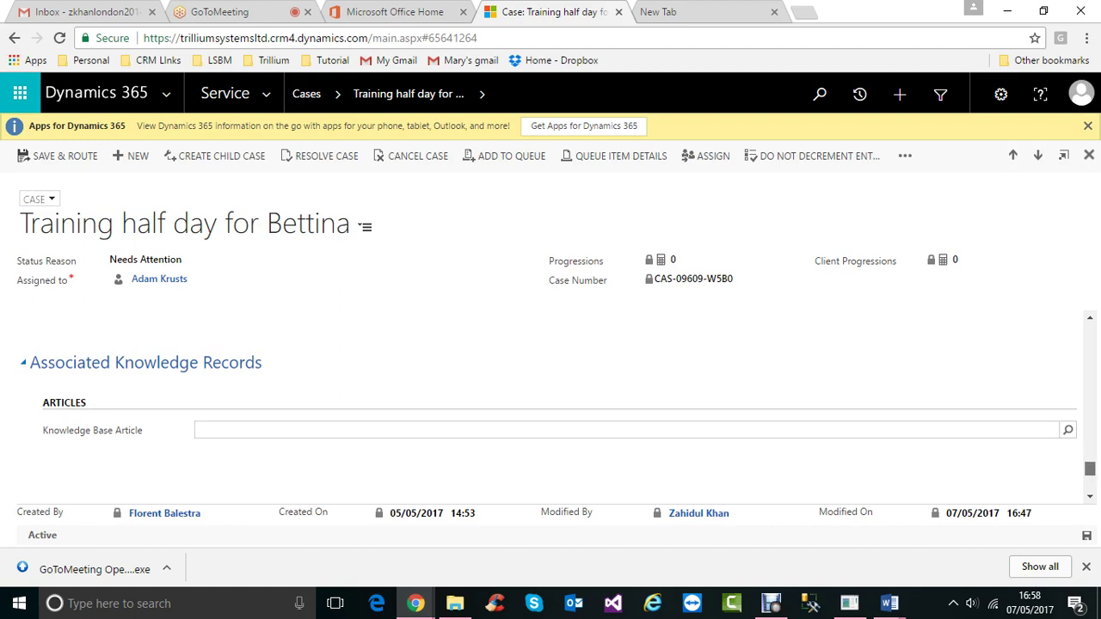
scroll(550, 387, "down", 3)
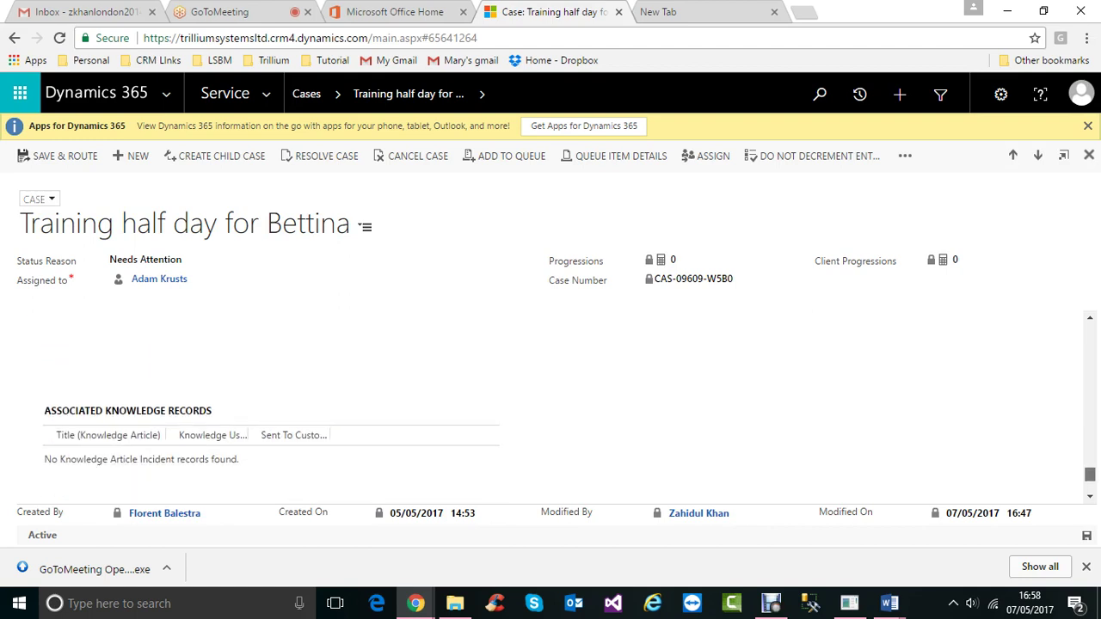
scroll(551, 404, "down", 1)
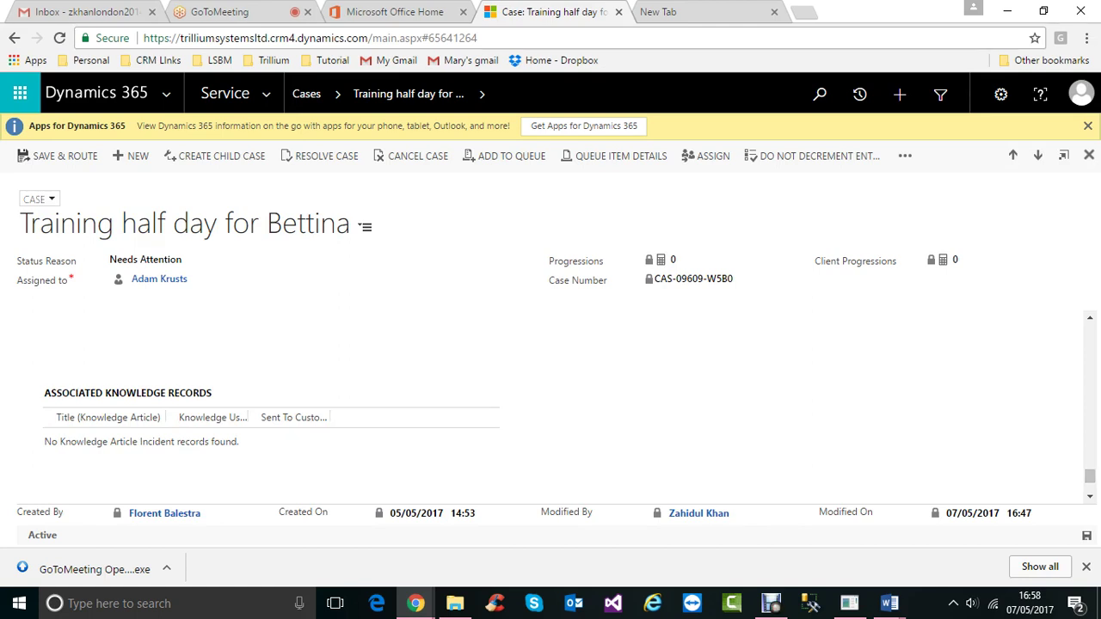
left_click(772, 604)
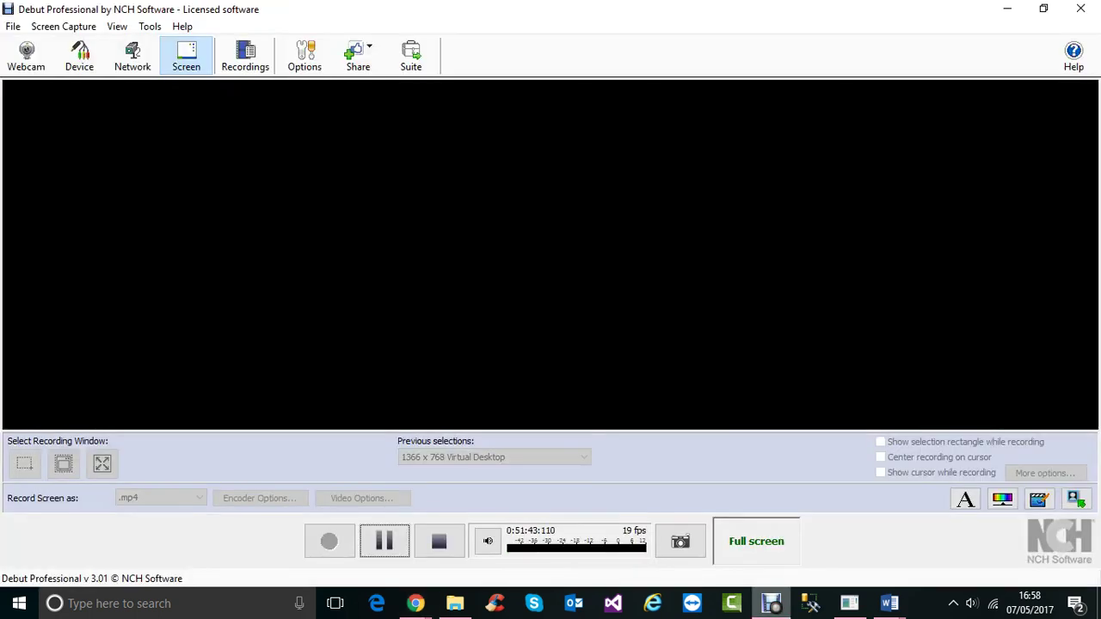
left_click(384, 541)
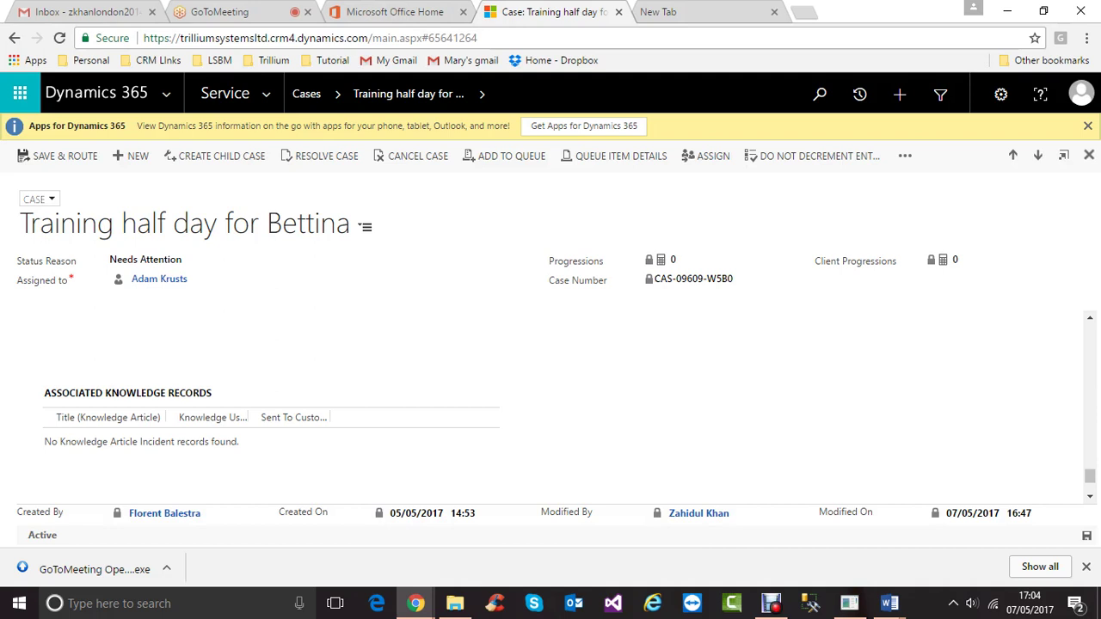
- Expand the Social Details section of the case, examine its profile and score fields, and return to the case's customer details
scroll(550, 404, "up", 1)
scroll(551, 406, "down", 3)
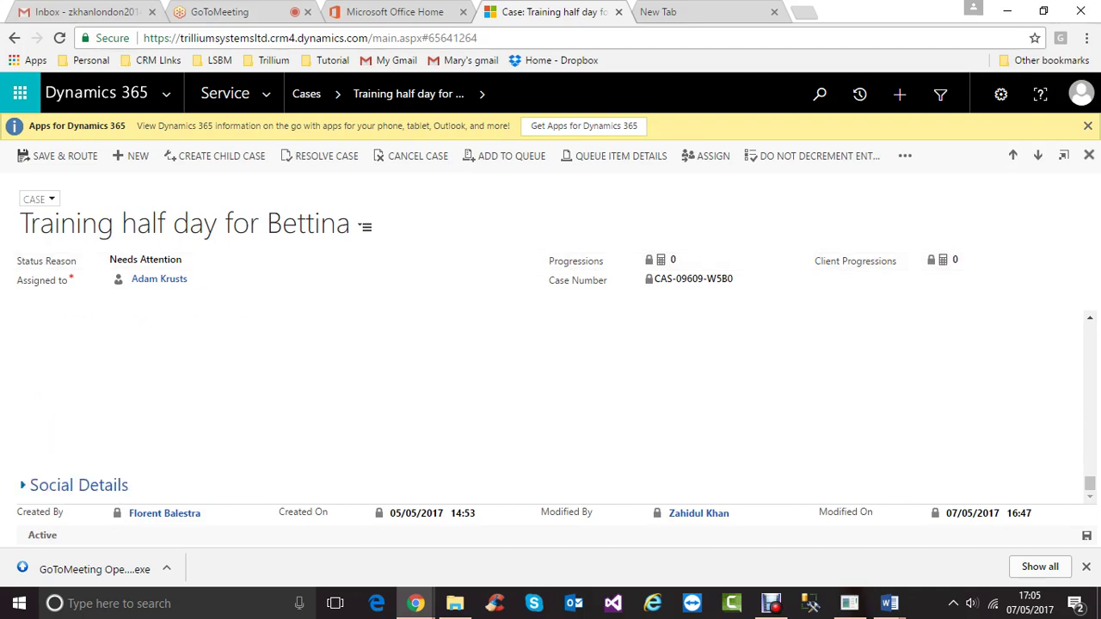
left_click(24, 486)
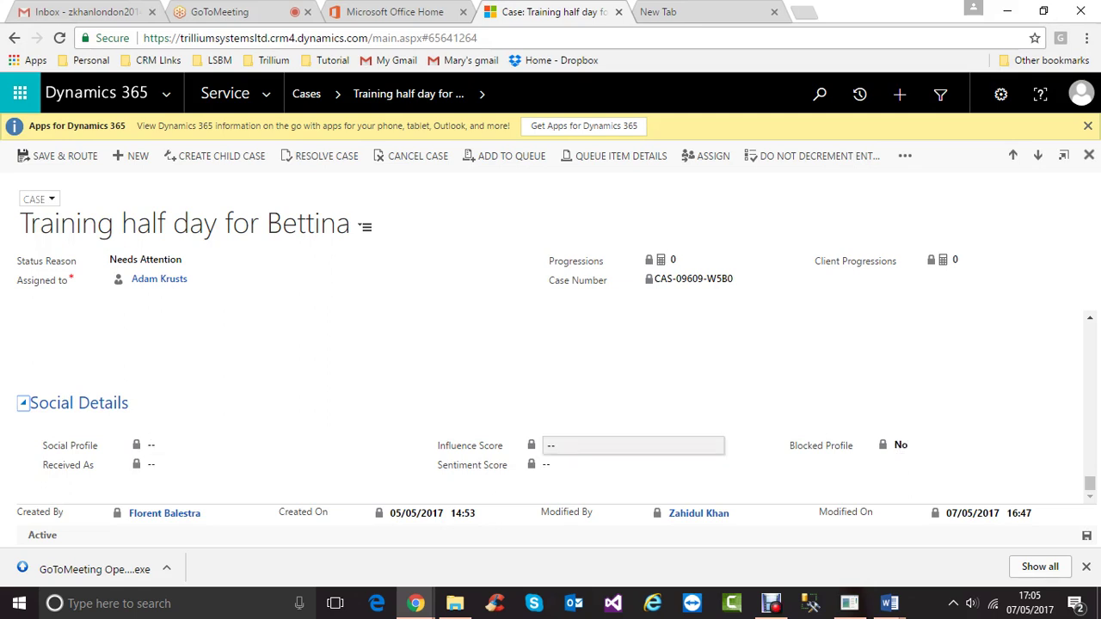
scroll(550, 405, "up", 4)
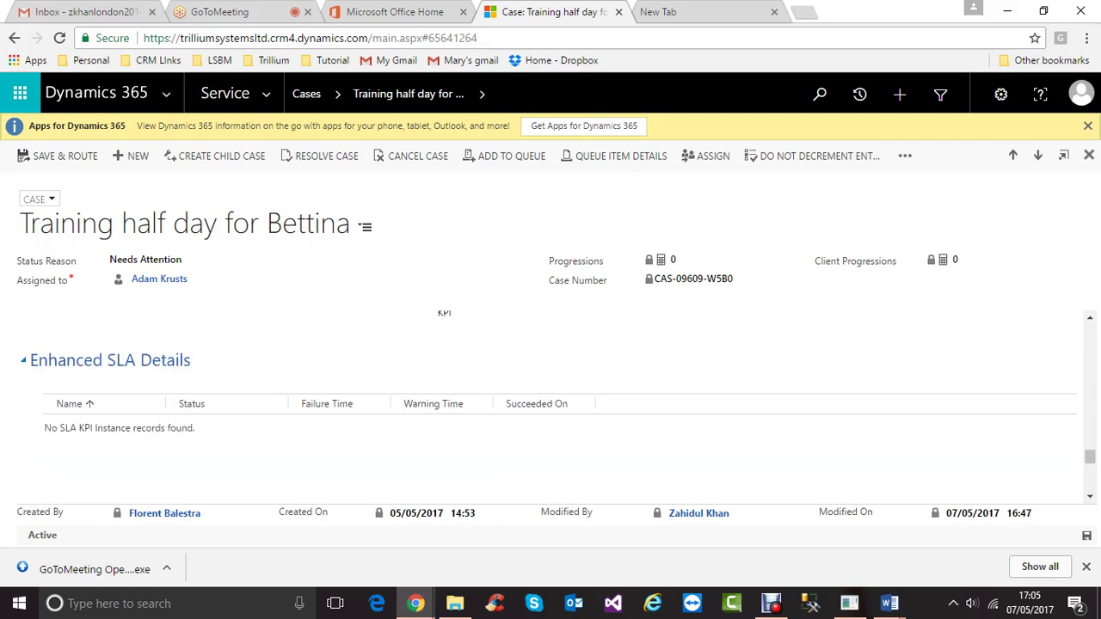
scroll(550, 404, "up", 5)
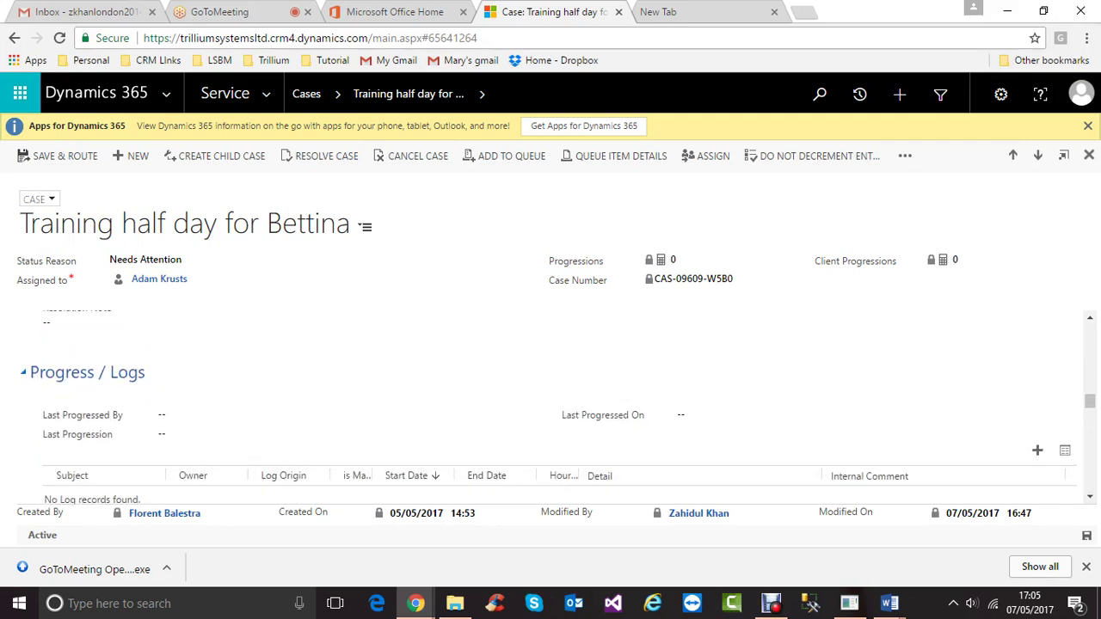
scroll(550, 405, "up", 4)
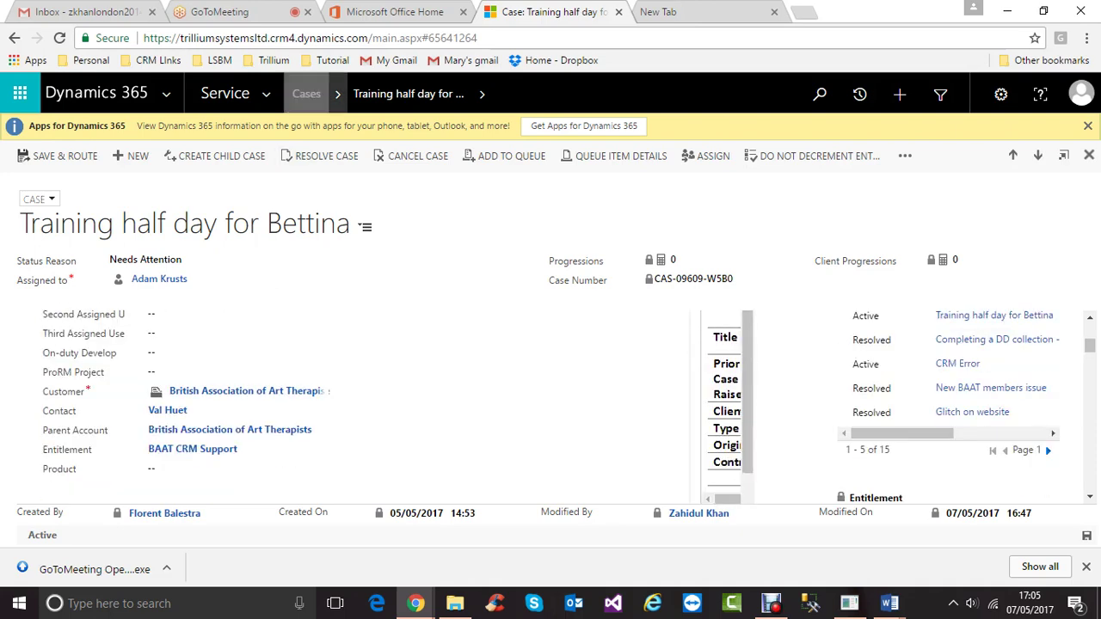
- Leave the training case and open the list of cases in the Service area
left_click(225, 93)
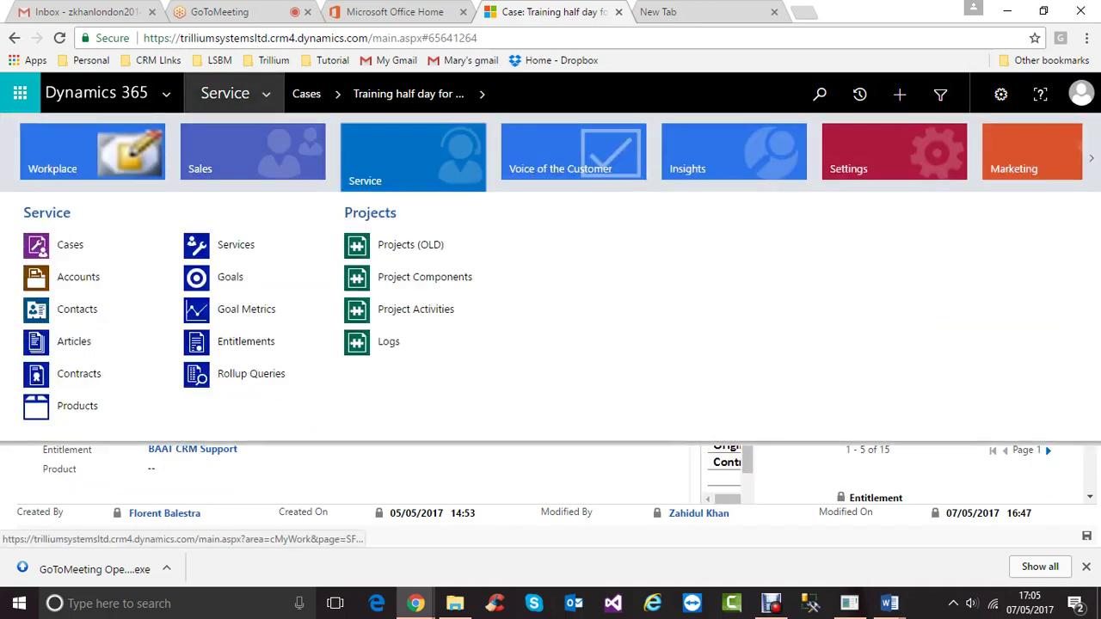
left_click(252, 154)
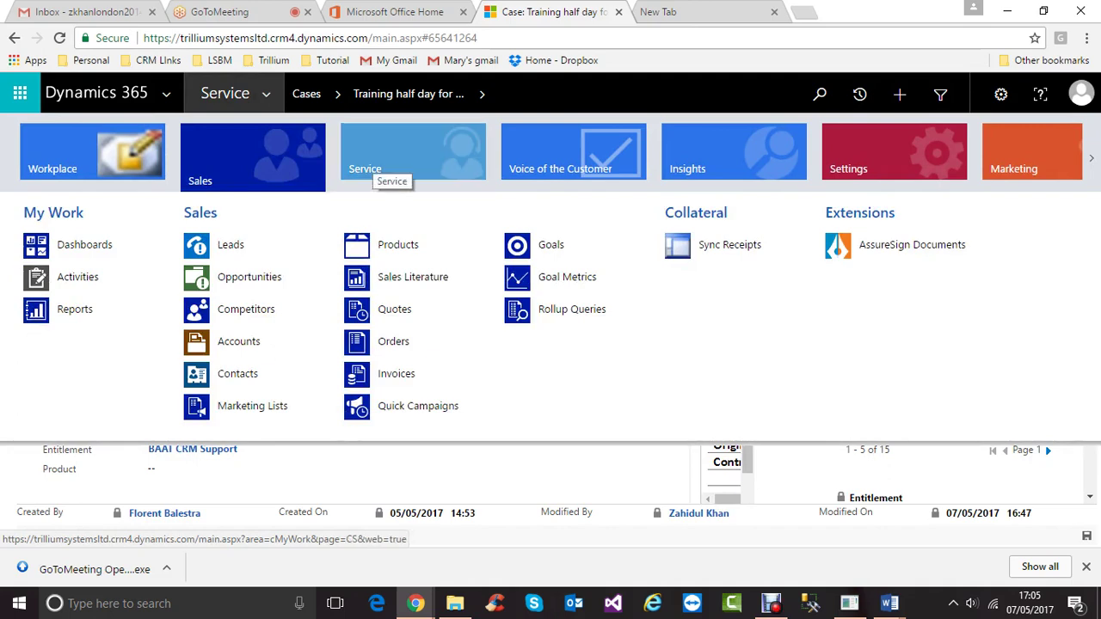
left_click(387, 163)
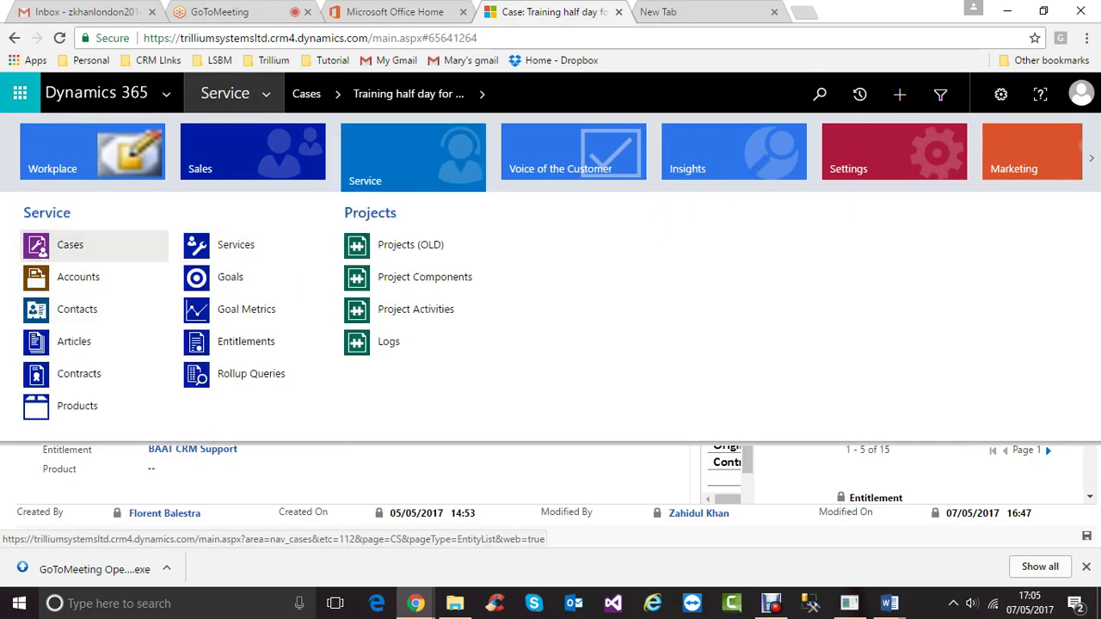
left_click(71, 244)
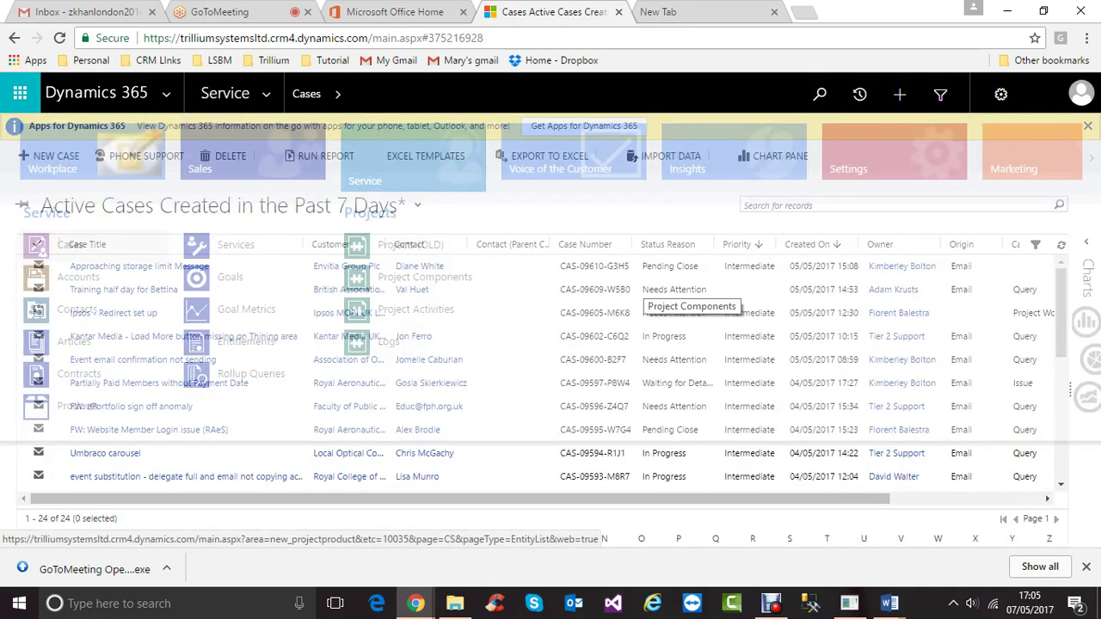
- Switch to the browser window with the xyz2015 Dynamics 365 site and open its Service cases list, dismissing the error report without sending it
mouse_move(415, 603)
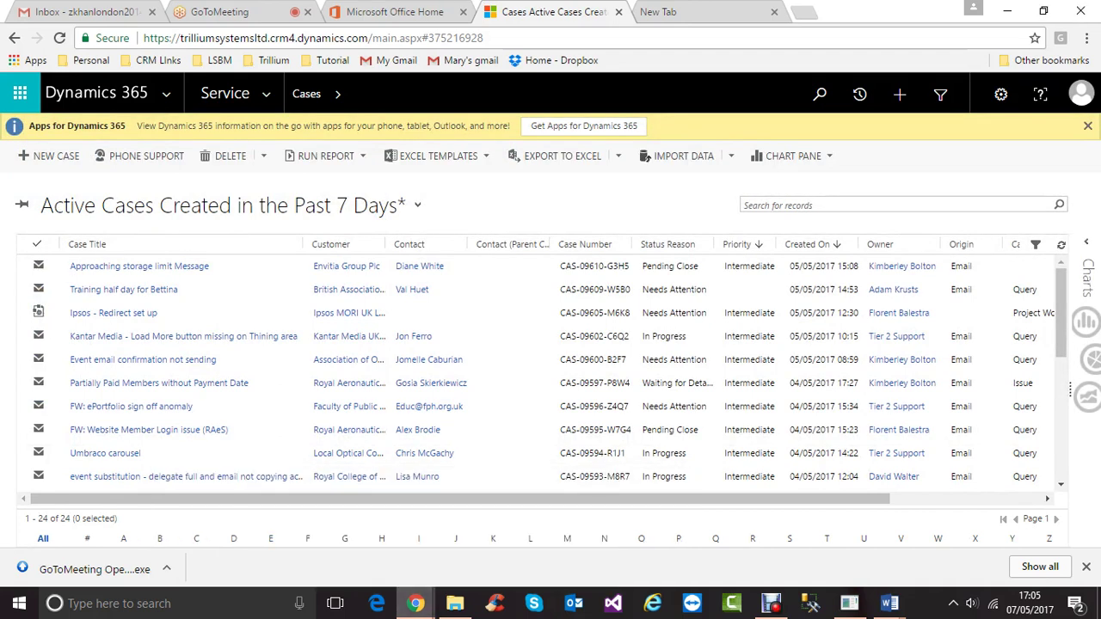
left_click(418, 532)
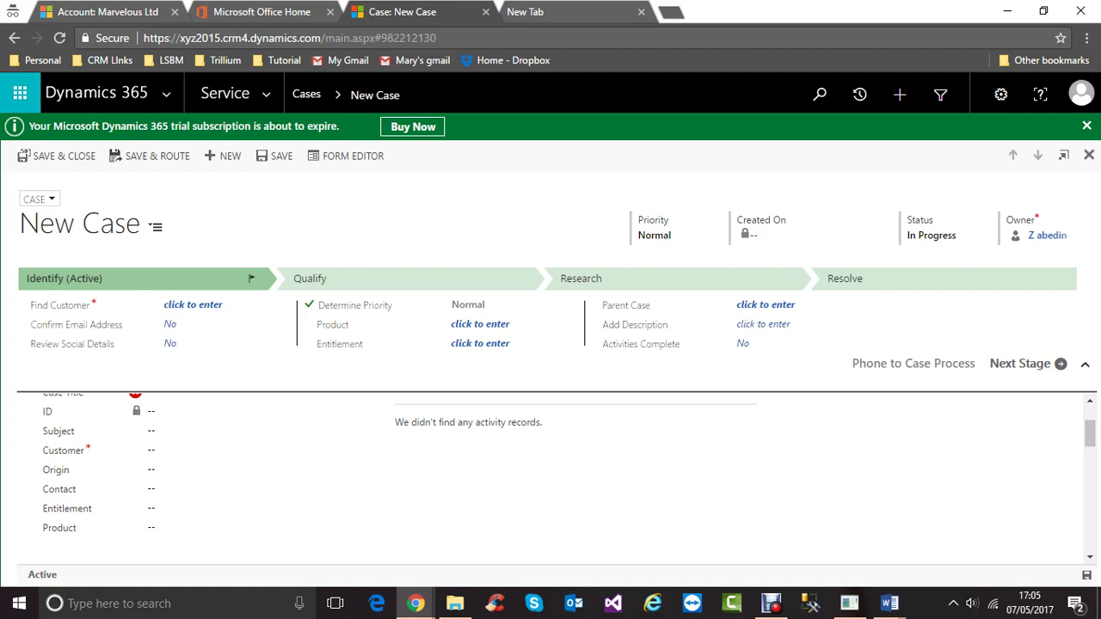
left_click(266, 93)
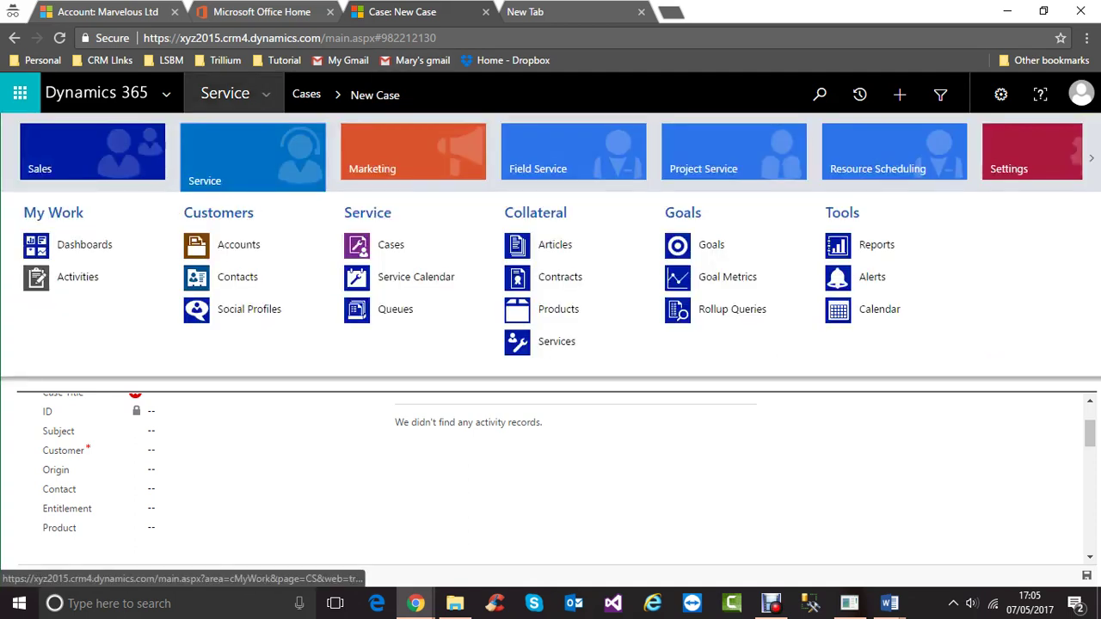
left_click(390, 245)
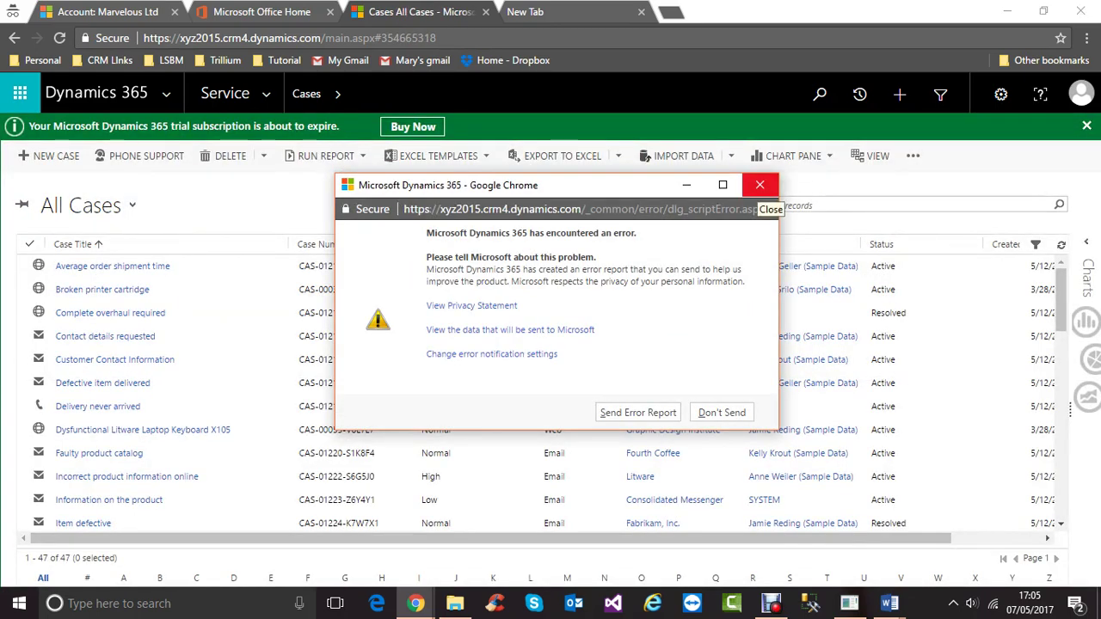
left_click(721, 413)
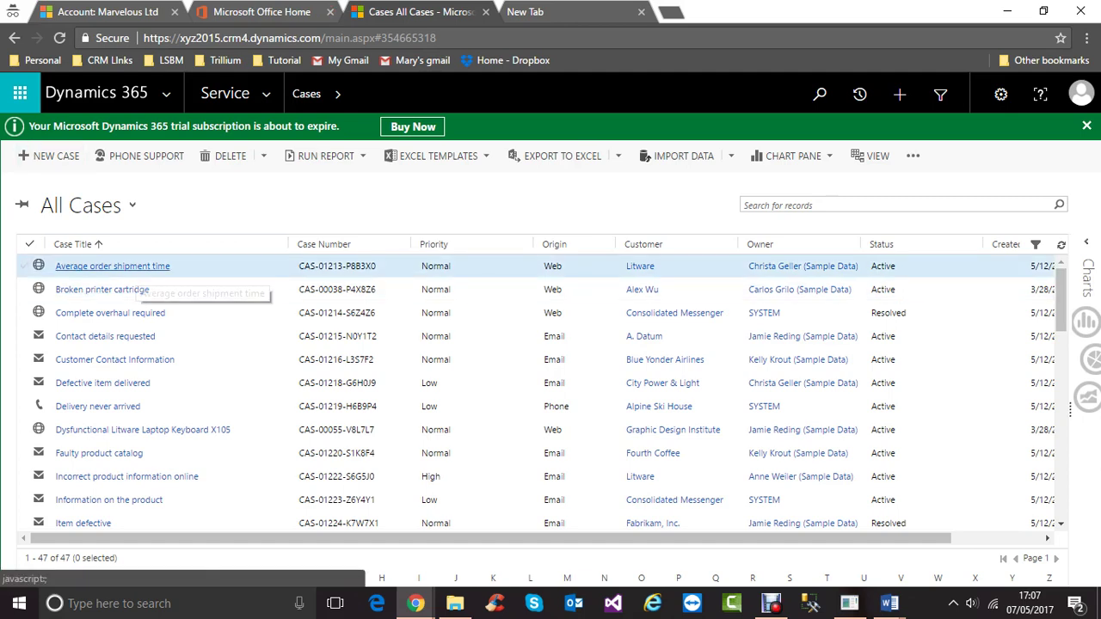
- Open the "Average order shipment time" case and look over its general case details
left_click(129, 267)
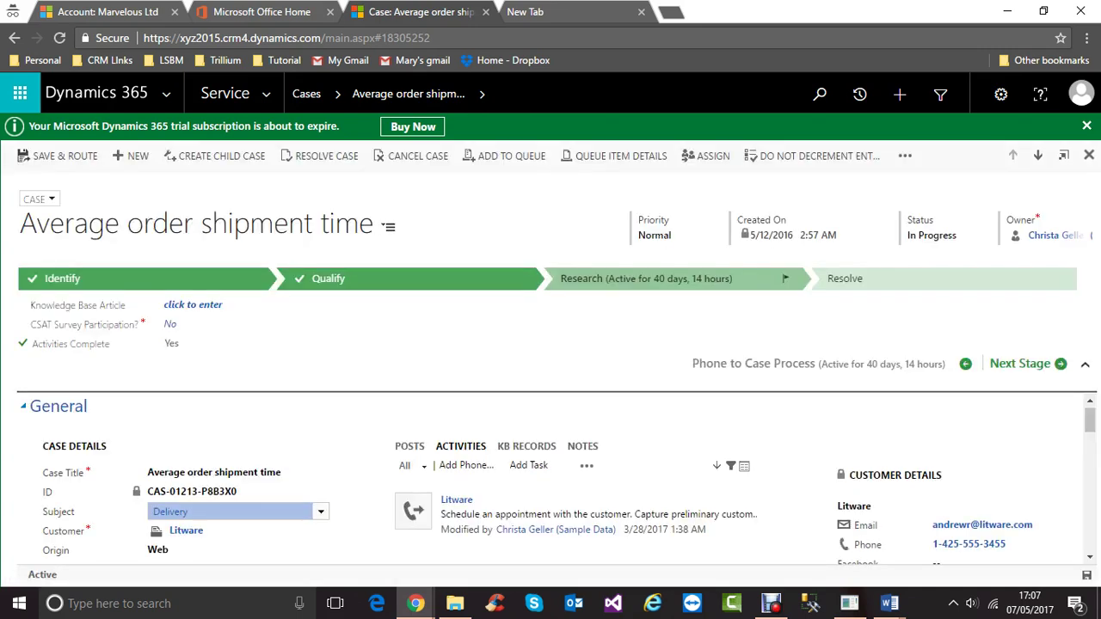
scroll(551, 477, "down", 2)
scroll(551, 478, "up", 1)
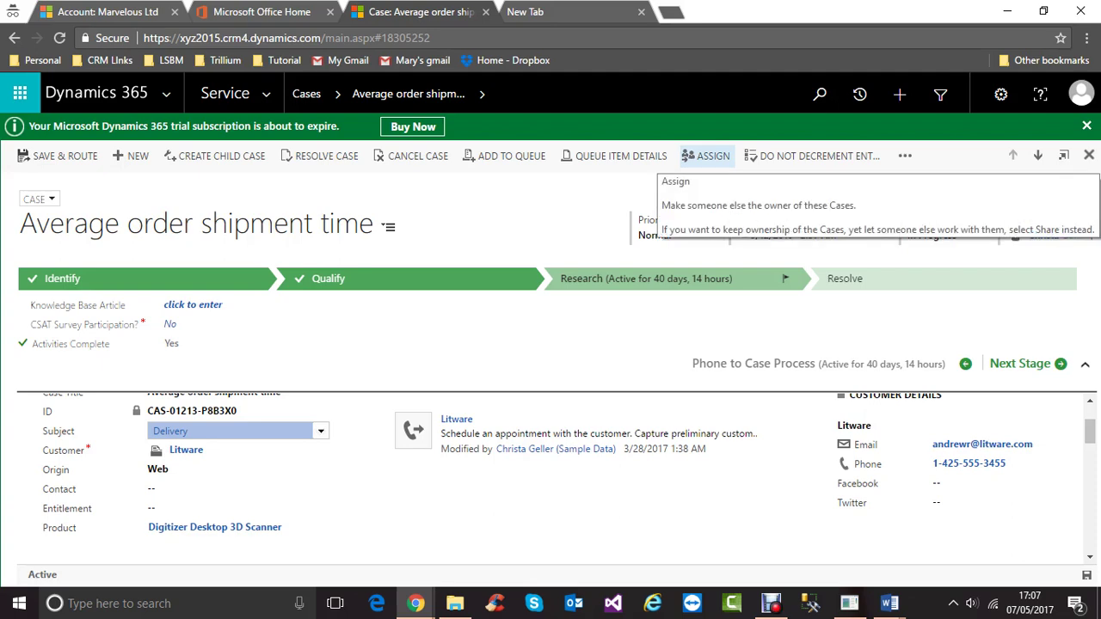
- Open the assignment options for the case, inspect the Assign To and User or team fields, and cancel without assigning
left_click(708, 156)
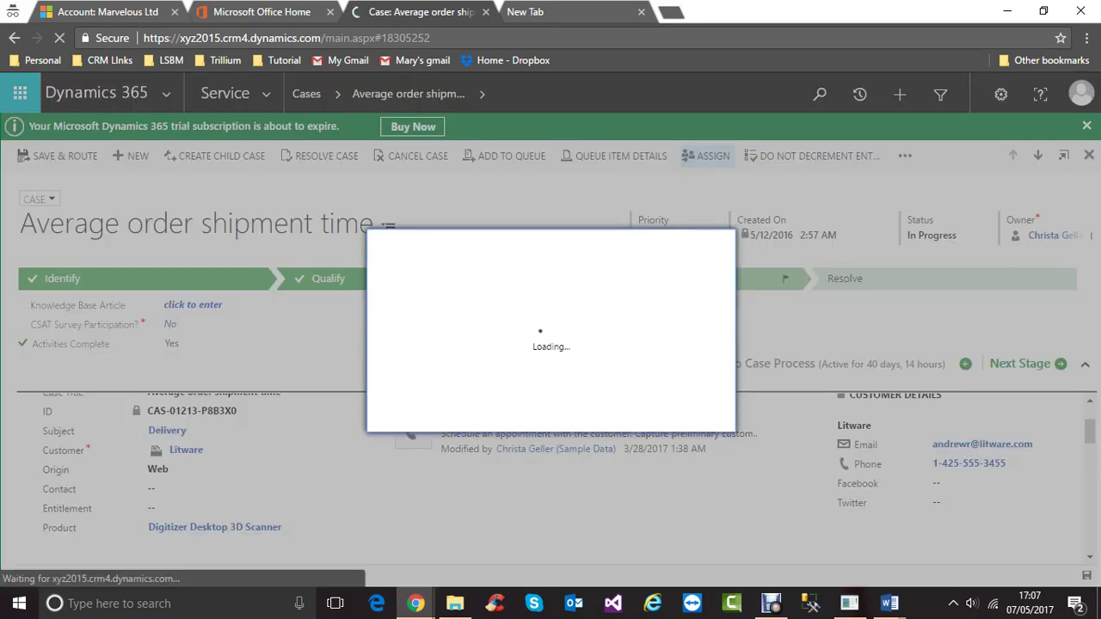
left_click(637, 331)
left_click(637, 356)
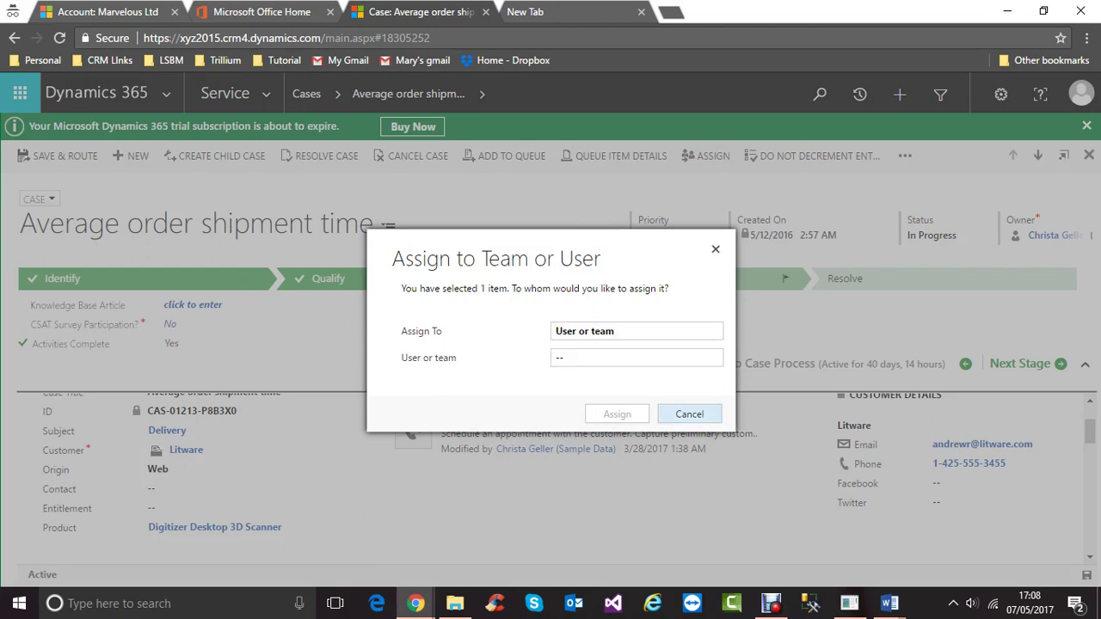
left_click(689, 414)
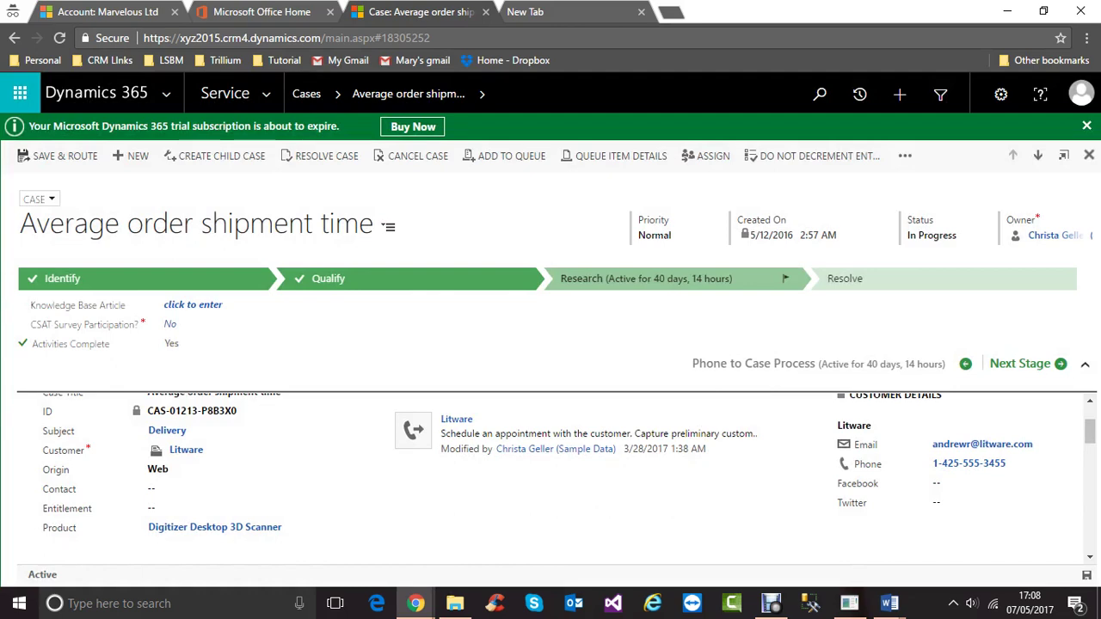
- Switch to the trilliumsystemsltd browser window, open the "Approaching storage limit Message" case and review its case details down to the customer fields
mouse_move(416, 603)
left_click(246, 504)
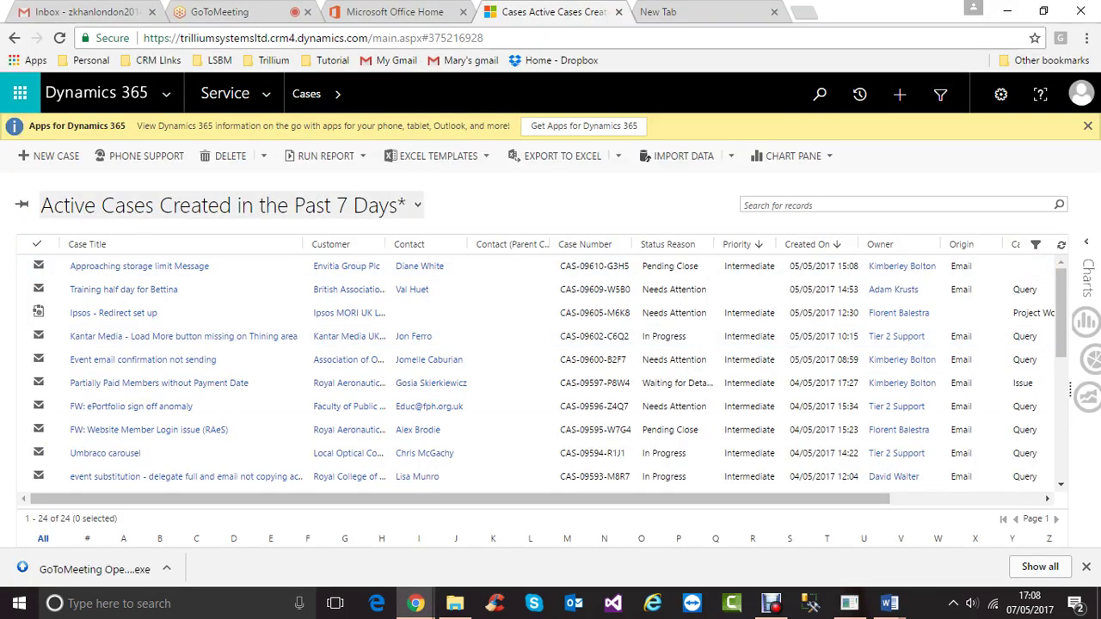
left_click(137, 265)
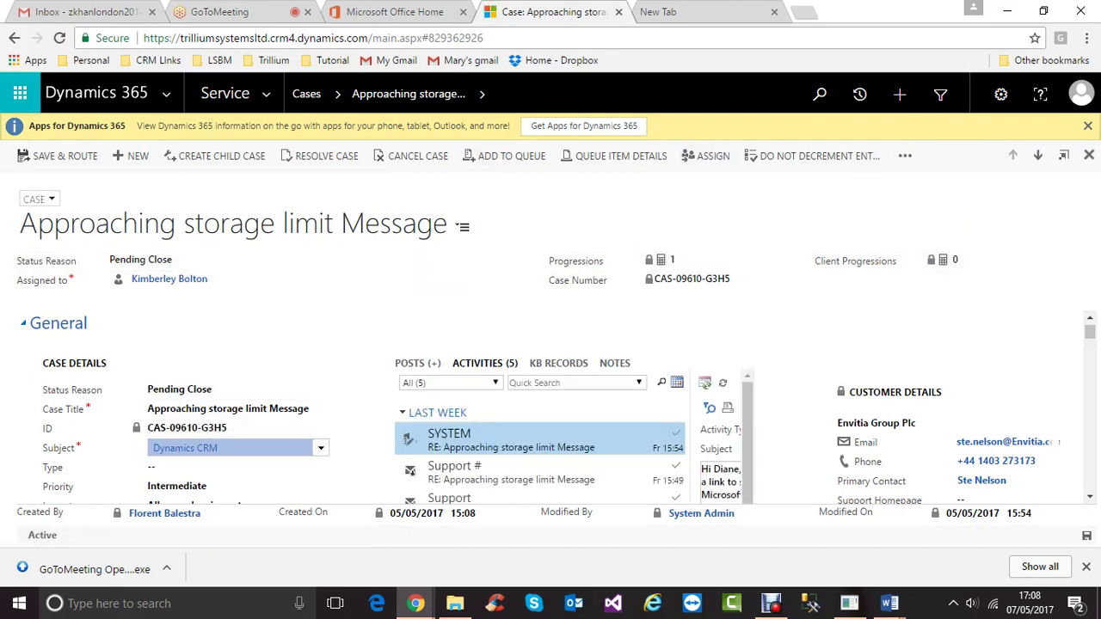
scroll(550, 404, "down", 1)
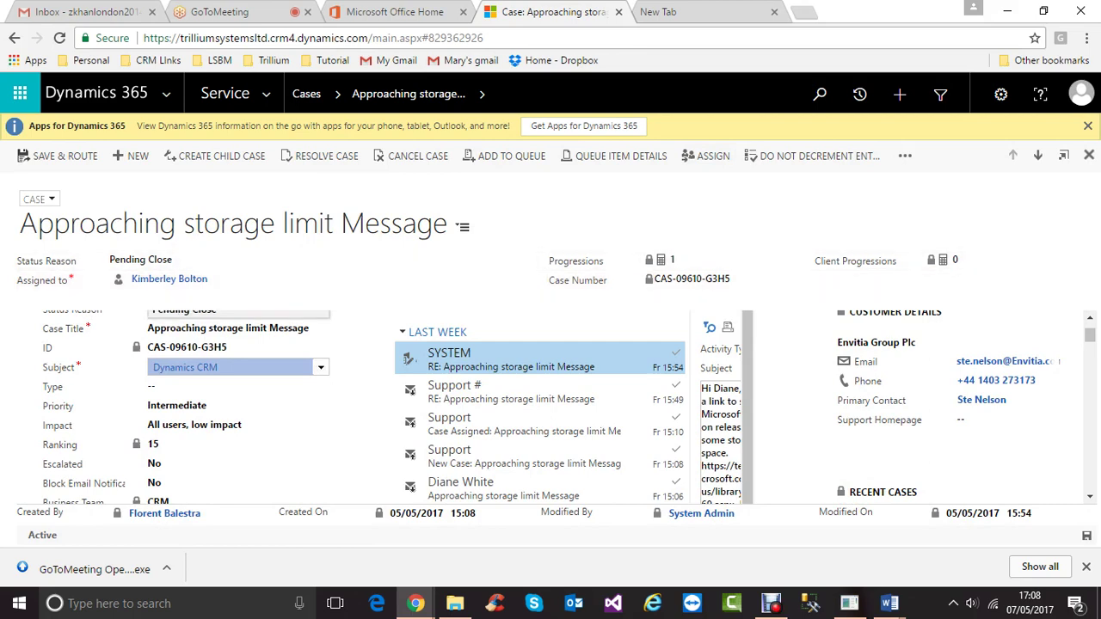
scroll(344, 404, "down", 1)
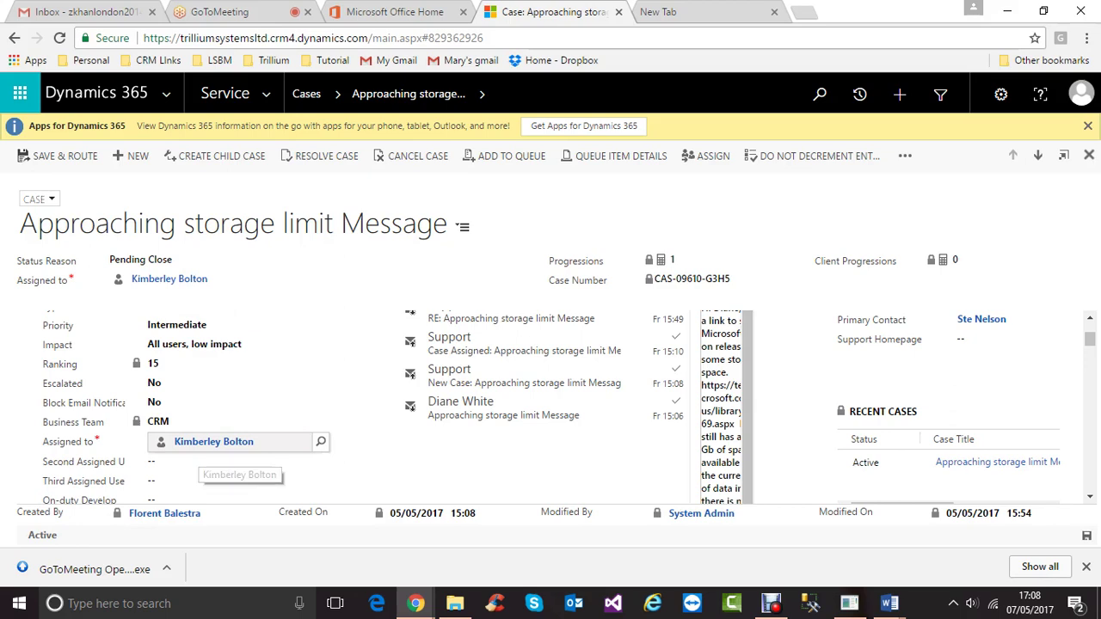
scroll(198, 447, "down", 1)
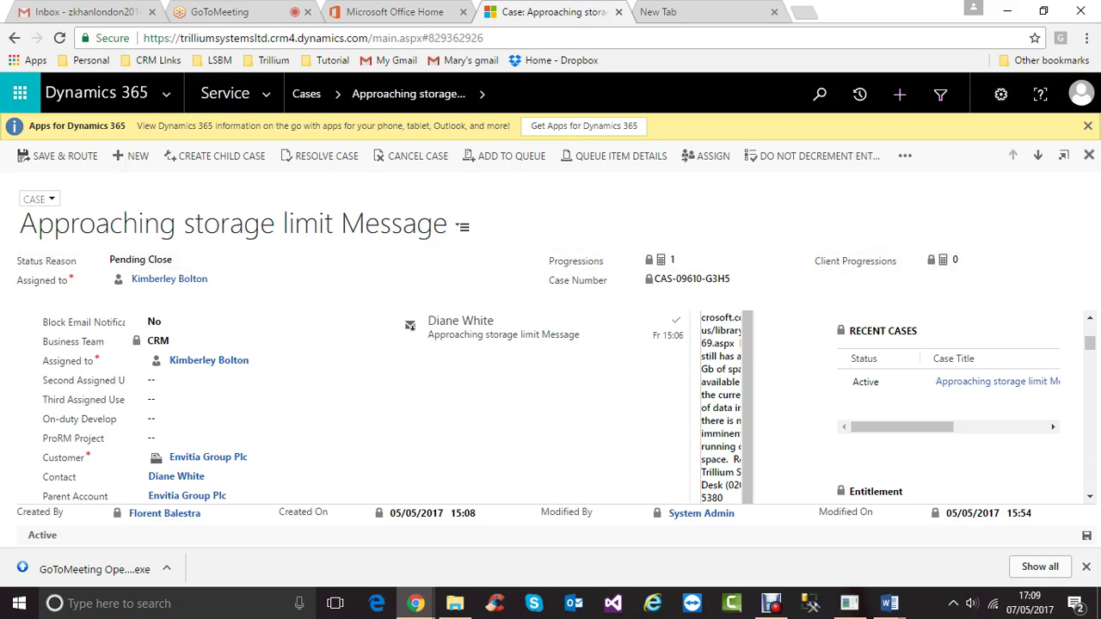
- Switch to the Records document in Word and look over the "Working with Records" introduction and its list of sections
left_click(890, 604)
left_click(977, 538)
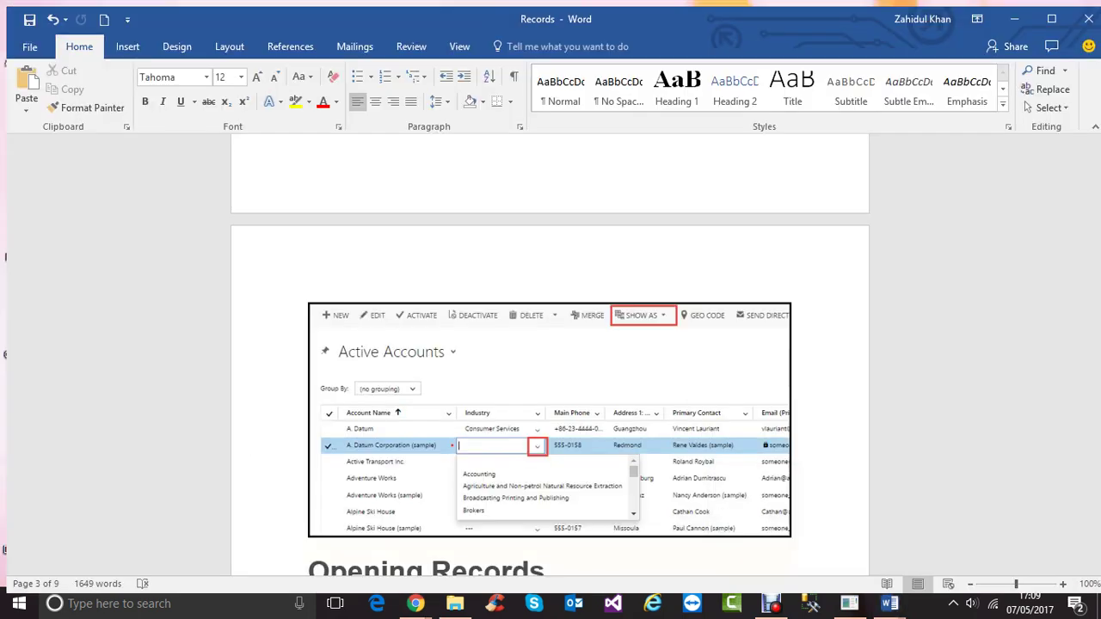
scroll(542, 345, "up", 10)
scroll(542, 344, "up", 15)
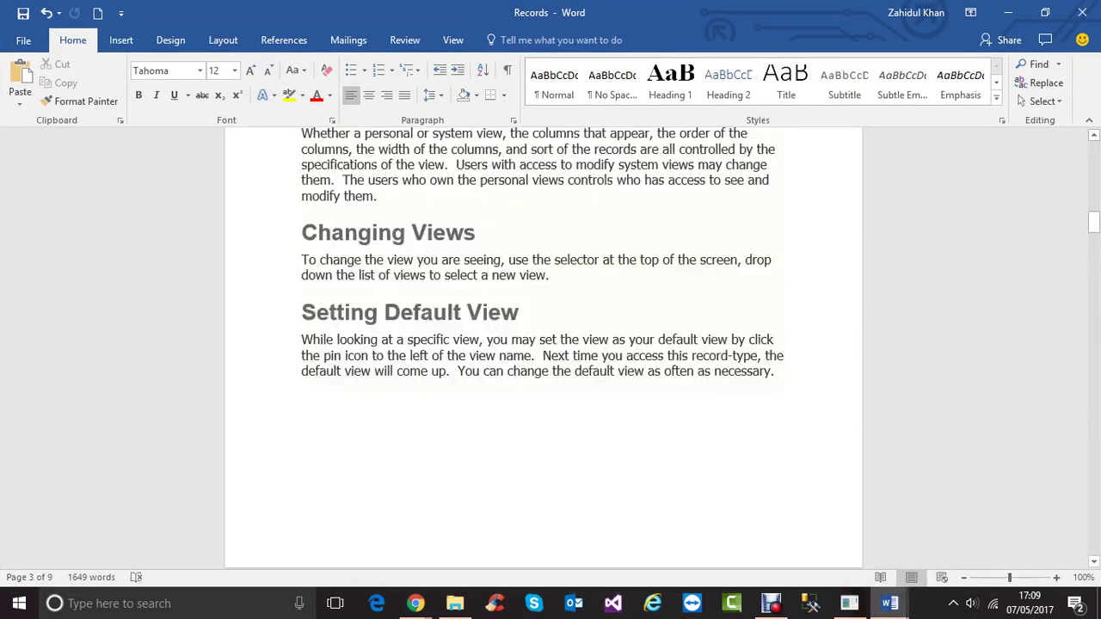
scroll(542, 345, "up", 8)
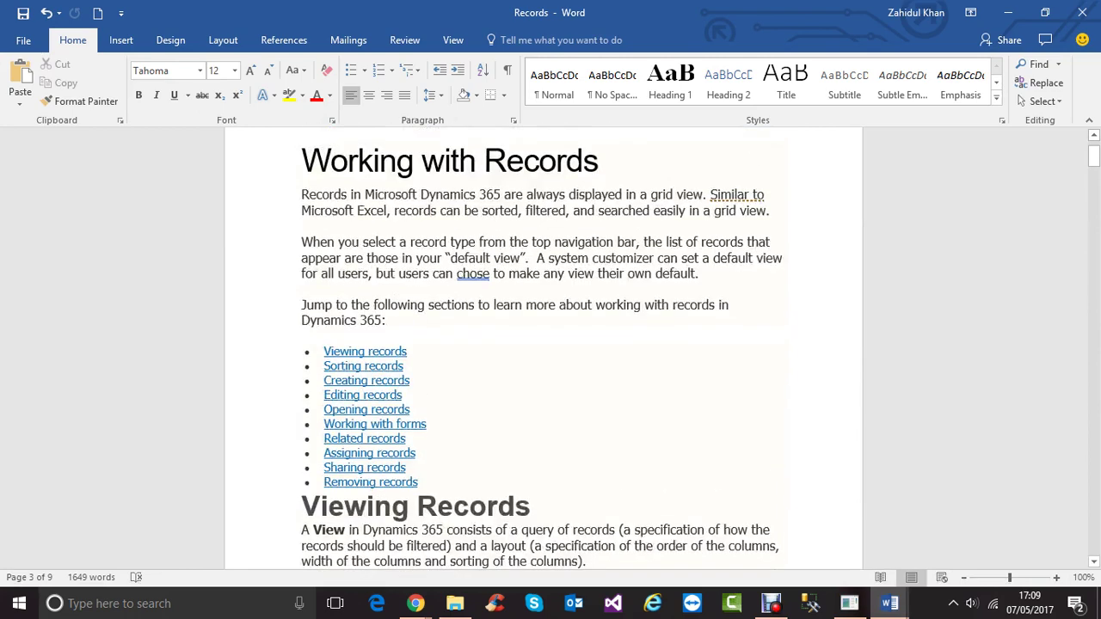
scroll(542, 344, "down", 1)
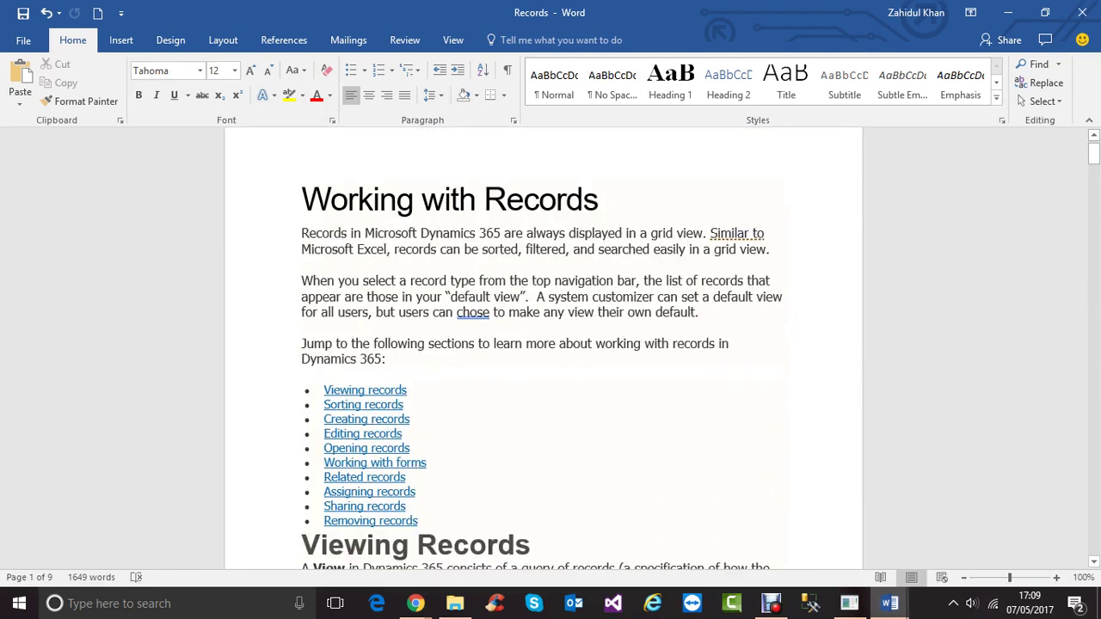
scroll(542, 344, "down", 2)
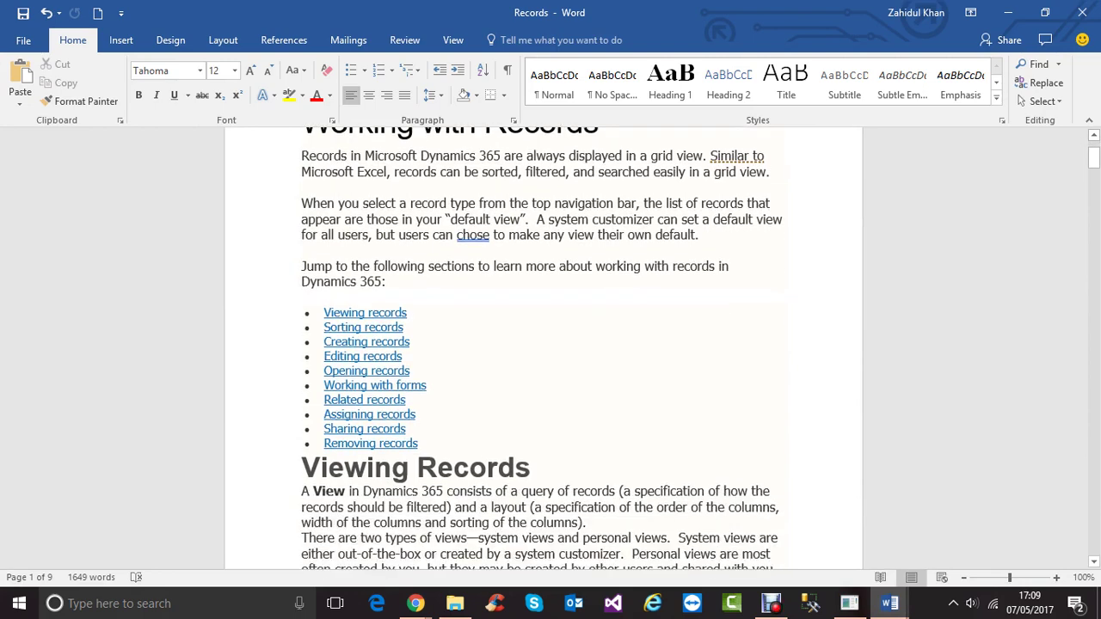
- Return to the trilliumsystemsltd browser window, view the Service and Sales area entries, and close the case's browser tab
mouse_move(416, 604)
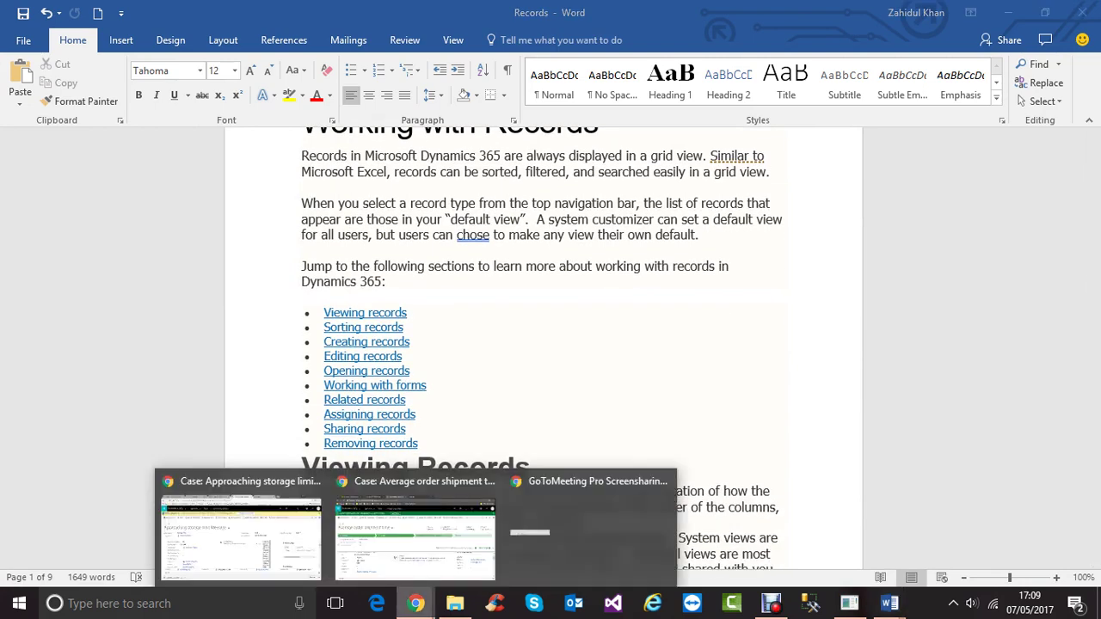
left_click(241, 526)
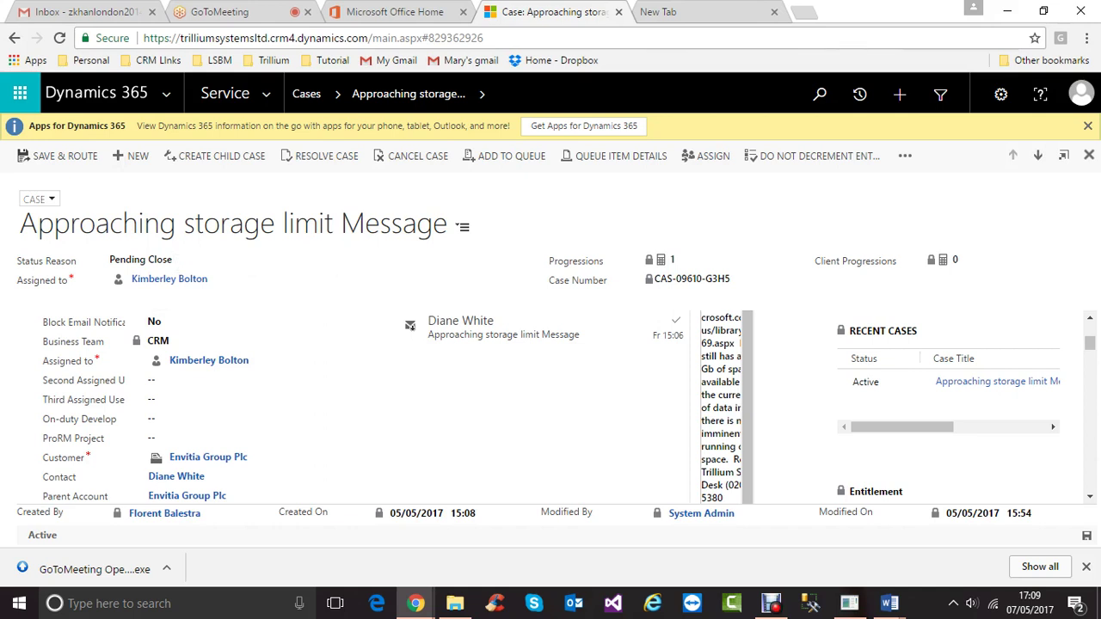
left_click(228, 93)
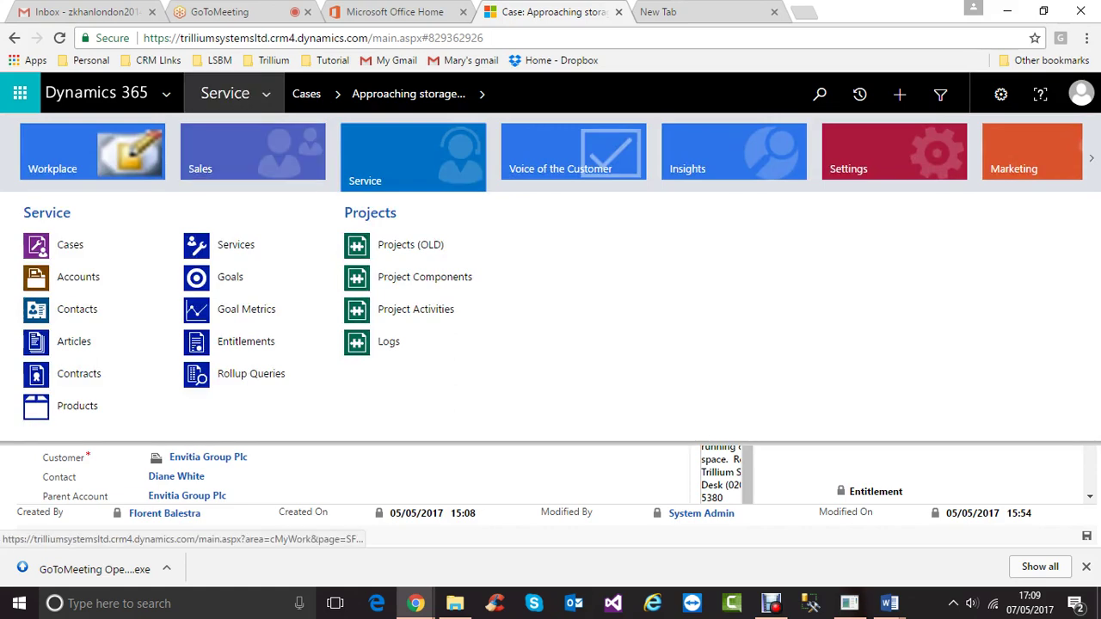
left_click(252, 159)
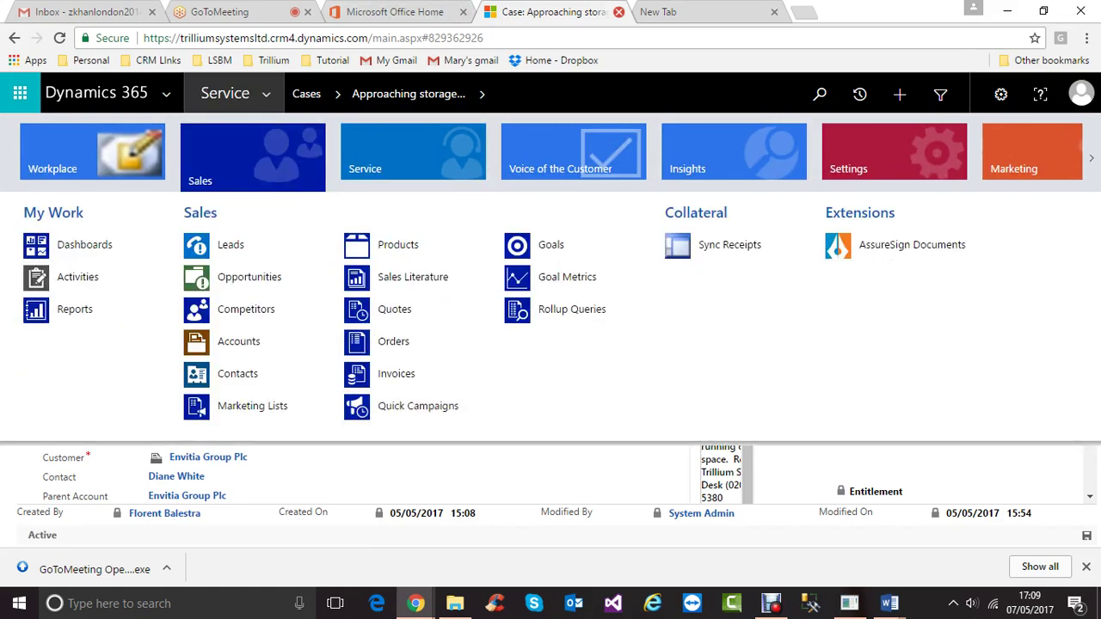
left_click(618, 12)
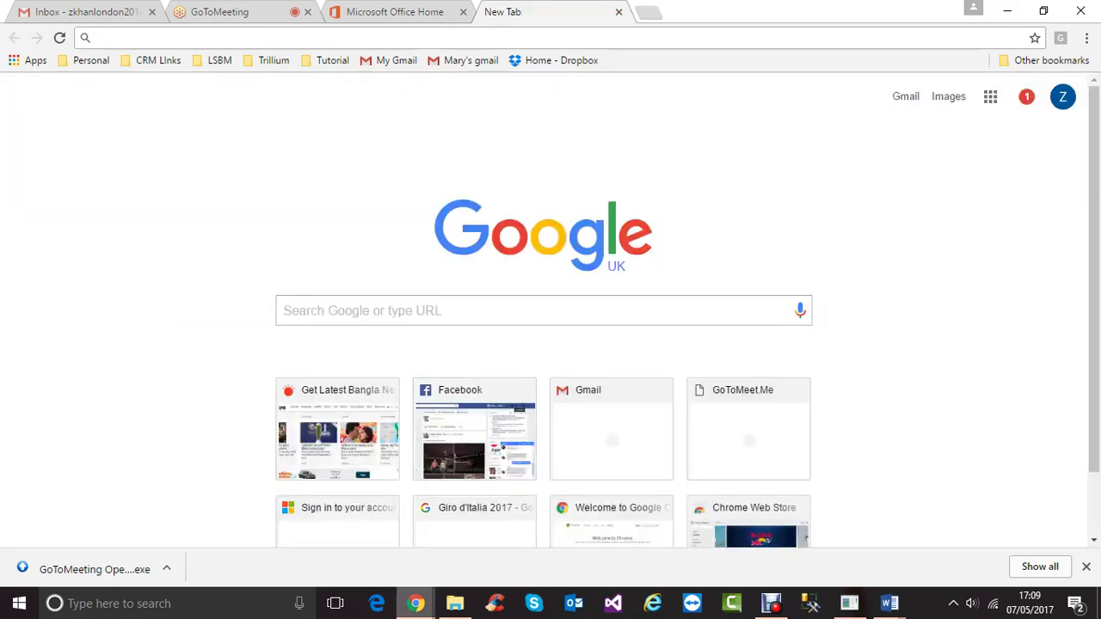
- Switch to the xyz2015 Dynamics 365 window and open the Sales area's Accounts list, followed by its Contacts list
mouse_move(415, 603)
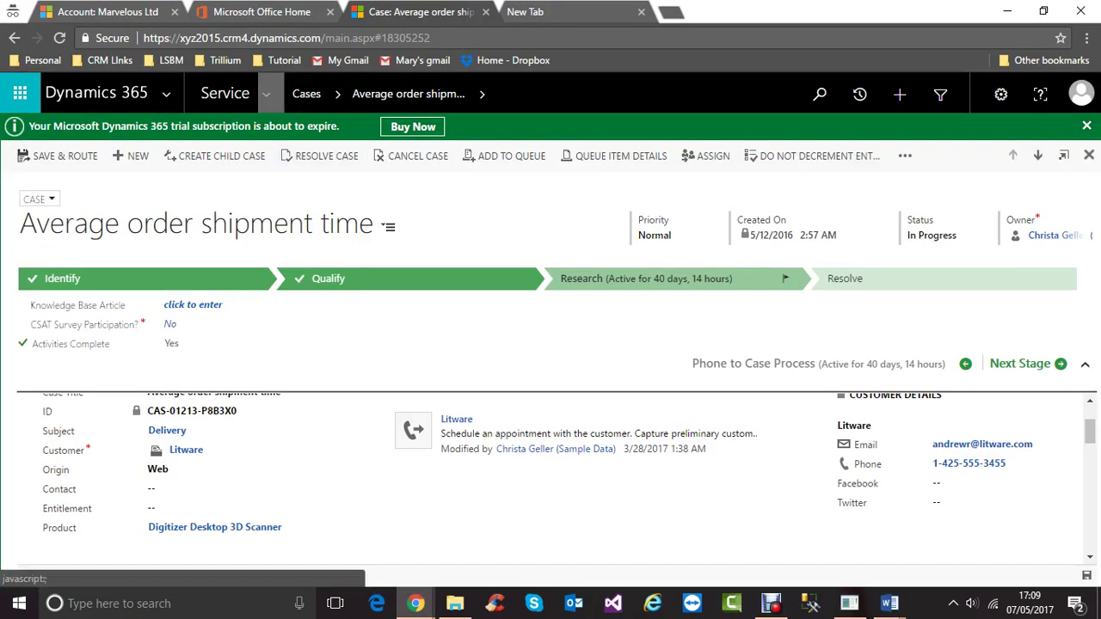
left_click(266, 94)
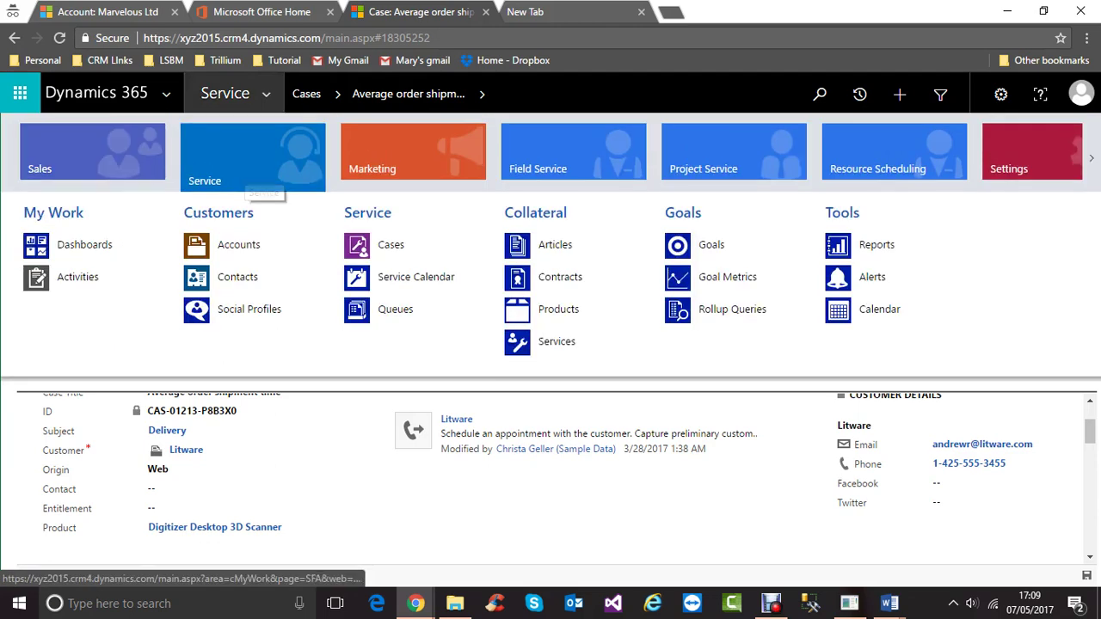
left_click(92, 155)
left_click(232, 246)
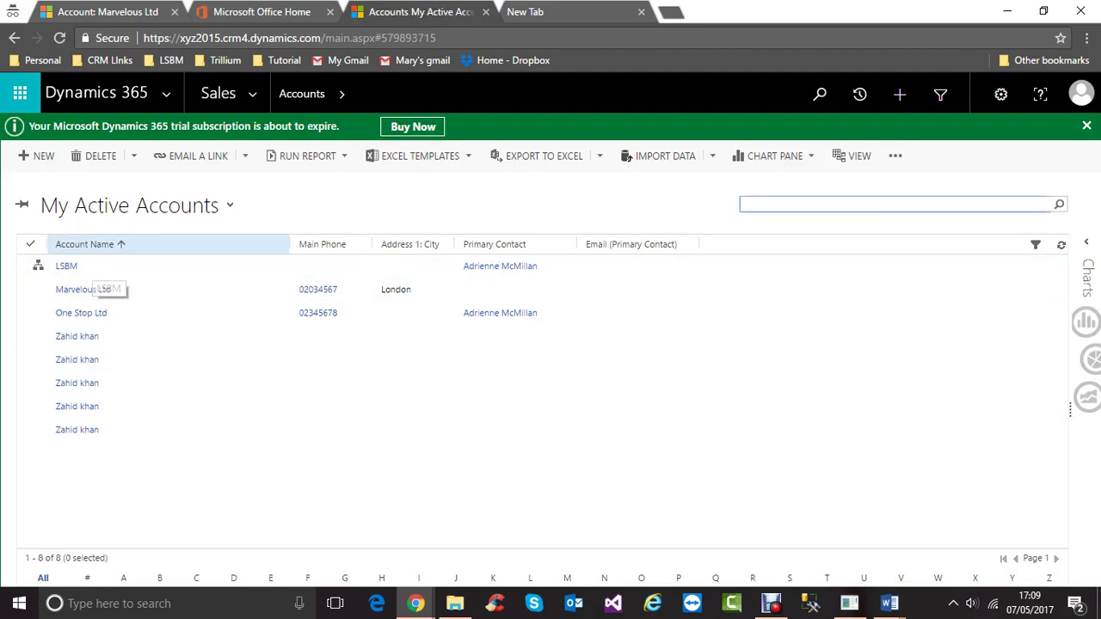
left_click(252, 94)
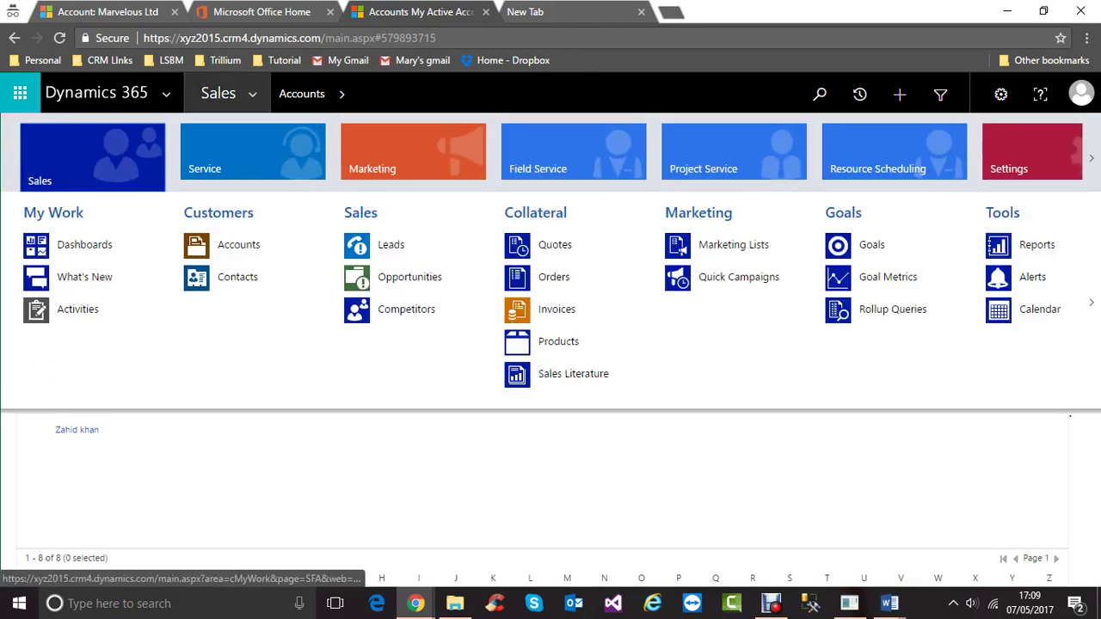
left_click(238, 277)
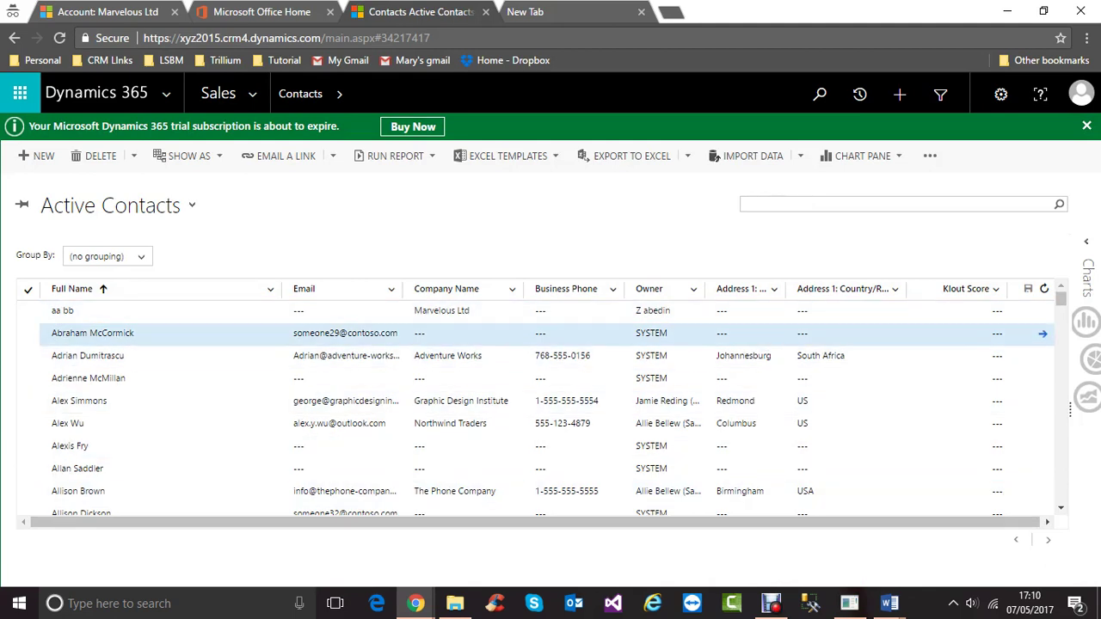
- Switch to the Records document in Word and select the whole list of section links, then clear the selection at "Viewing records"
left_click(890, 603)
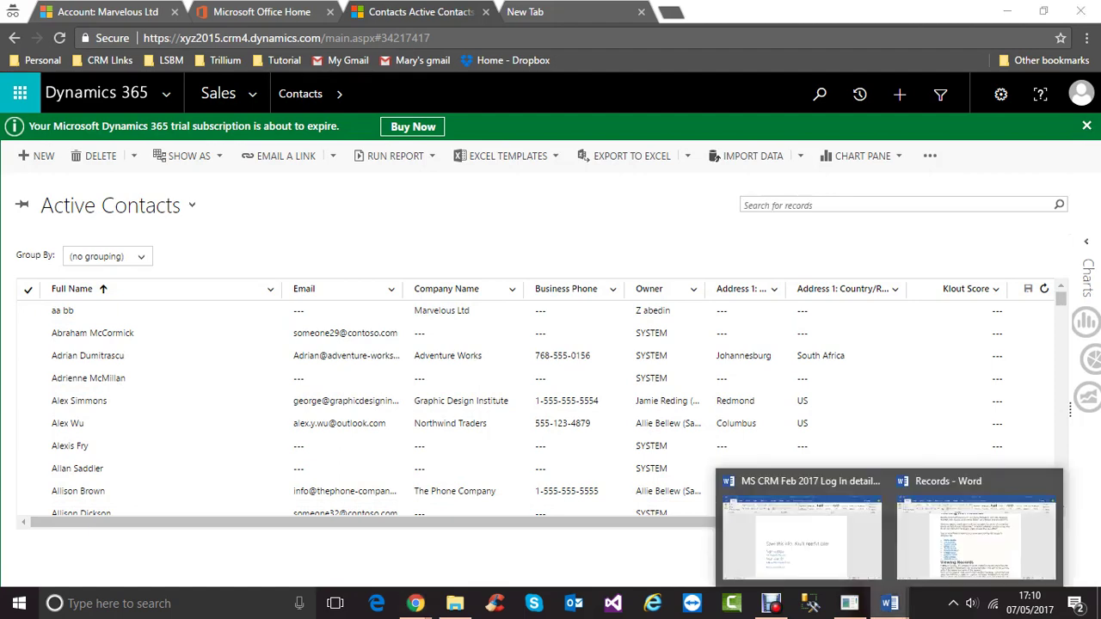
left_click(976, 538)
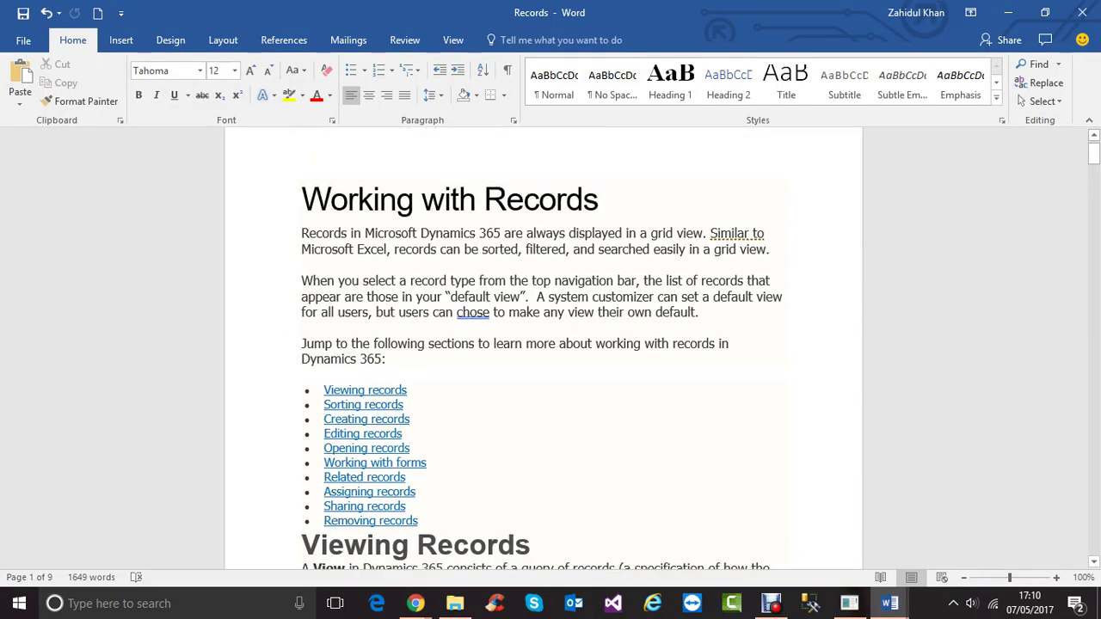
scroll(542, 344, "down", 2)
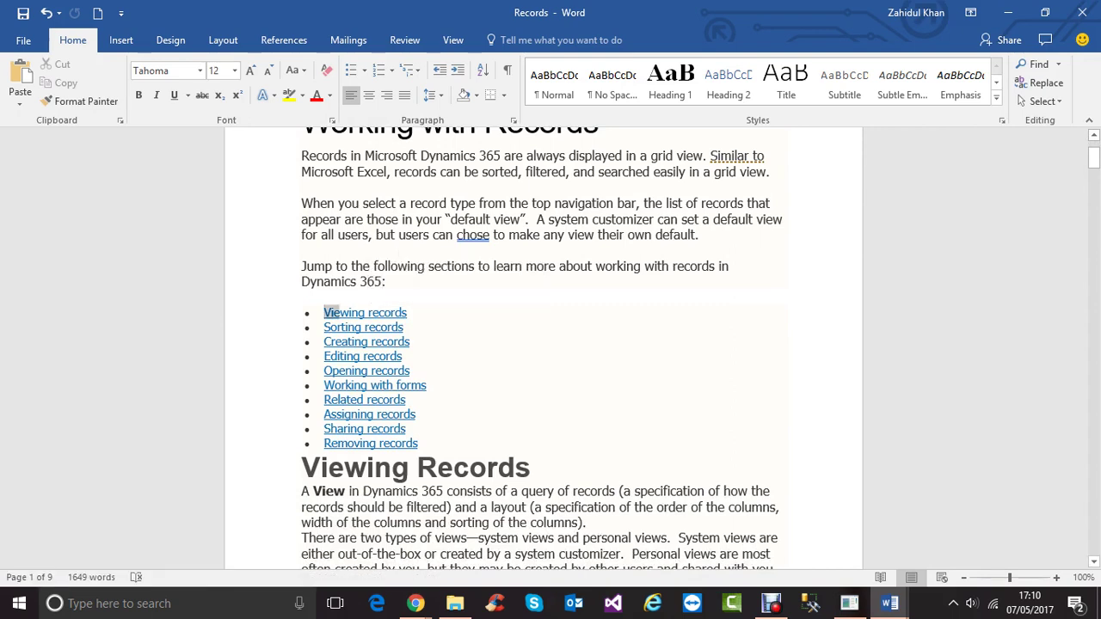
left_click_drag(325, 313, 420, 444)
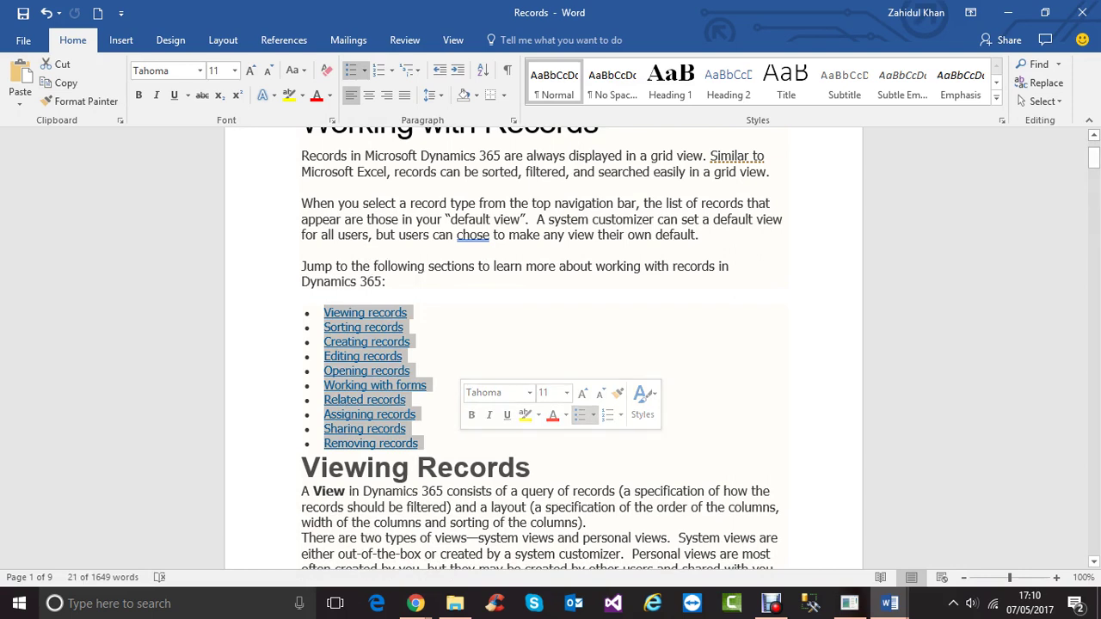
left_click(362, 313)
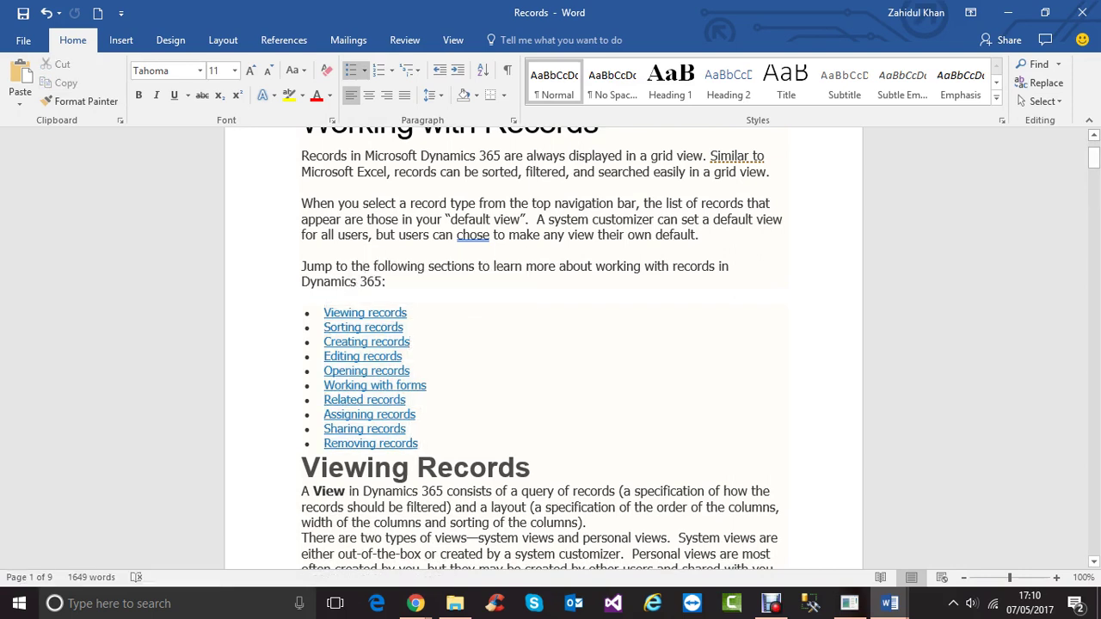
- Select the section links one at a time from "Sorting records" through "Assigning records", and place the cursor after "Sharing records"
left_click_drag(324, 327, 409, 328)
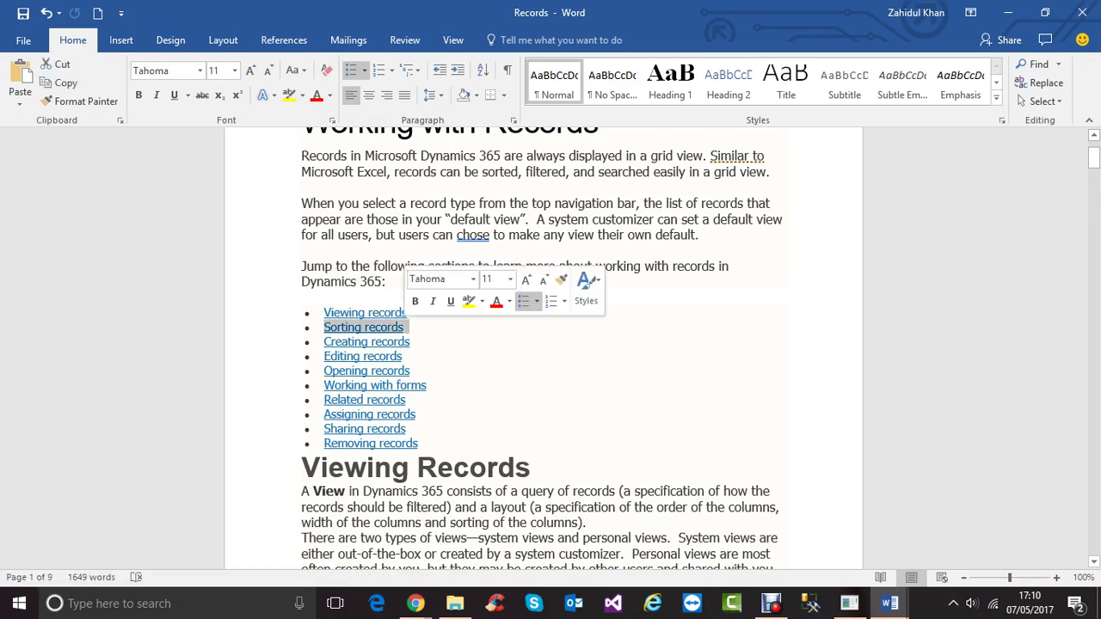
left_click_drag(323, 342, 411, 342)
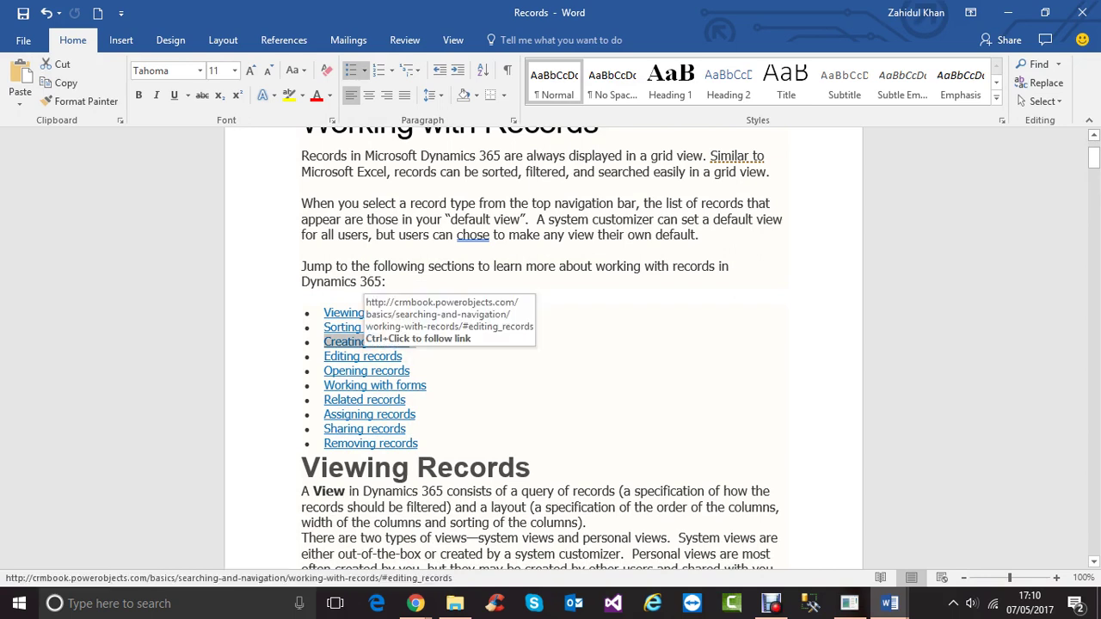
left_click_drag(324, 356, 406, 356)
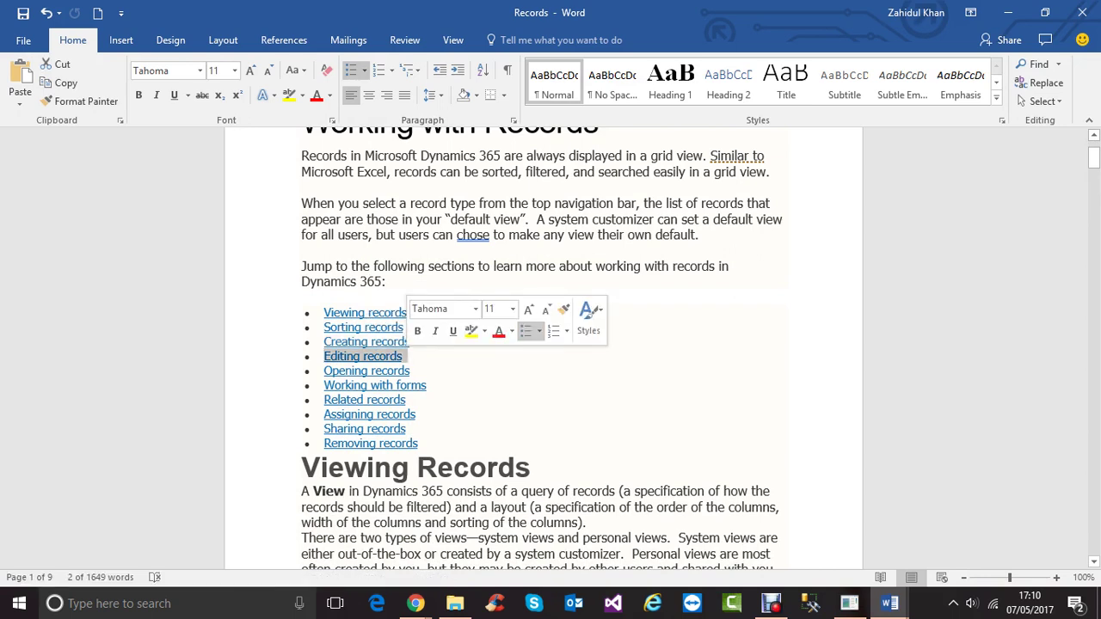
left_click_drag(324, 371, 417, 371)
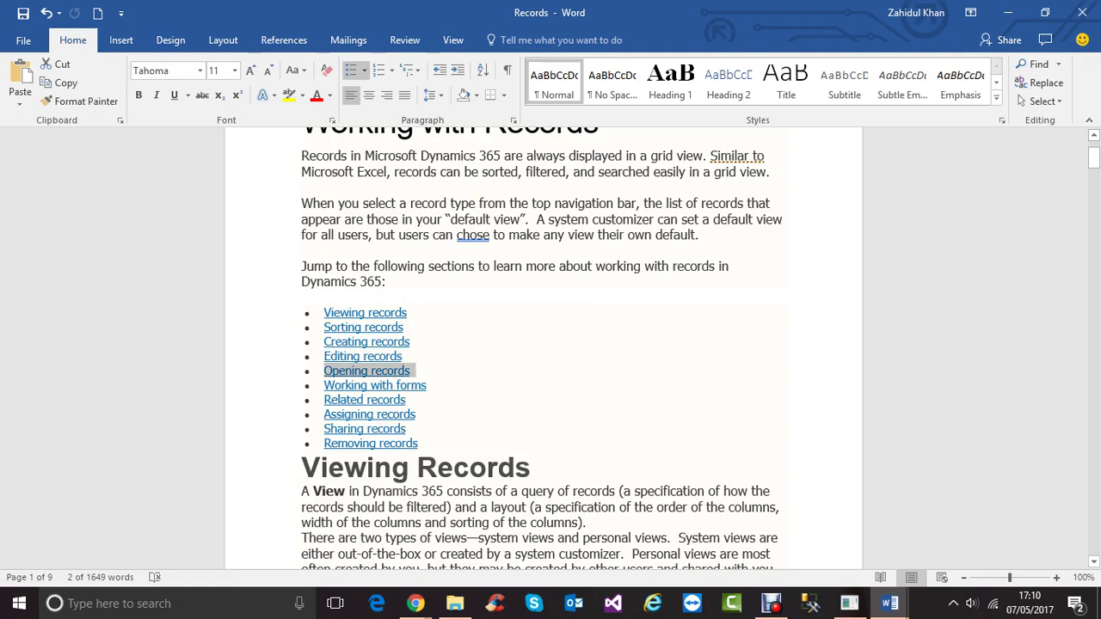
left_click_drag(323, 386, 427, 386)
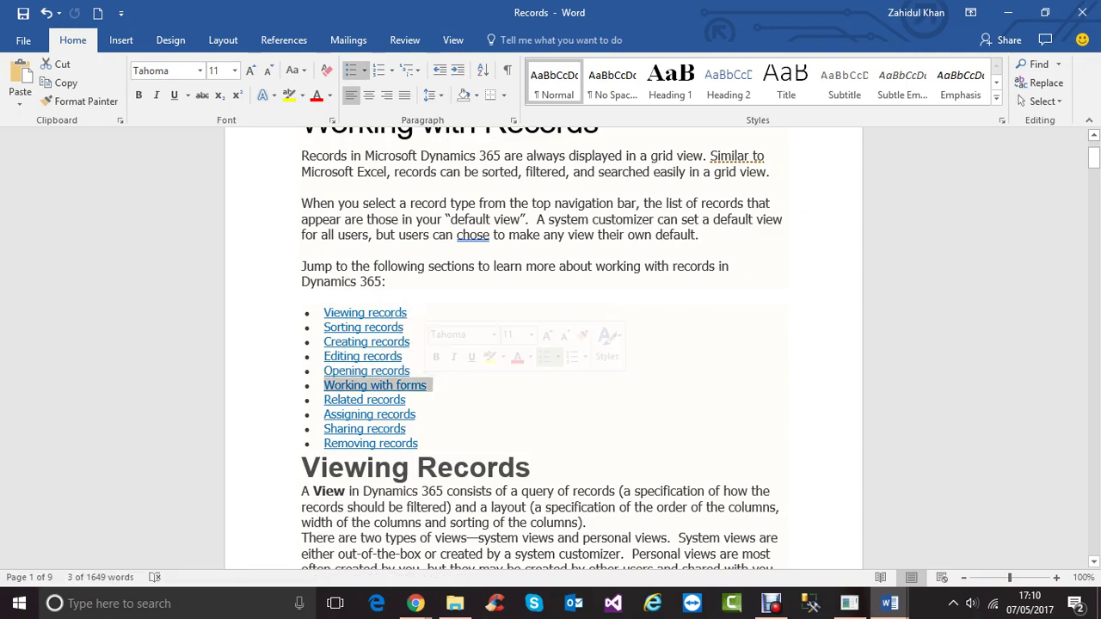
left_click_drag(323, 400, 406, 401)
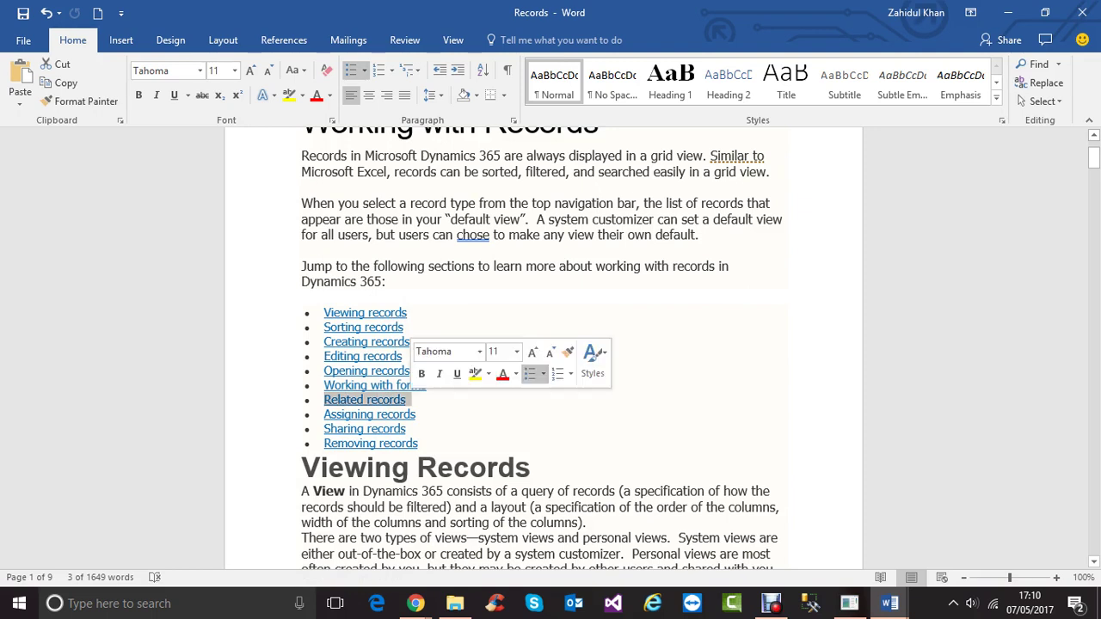
left_click_drag(324, 414, 418, 414)
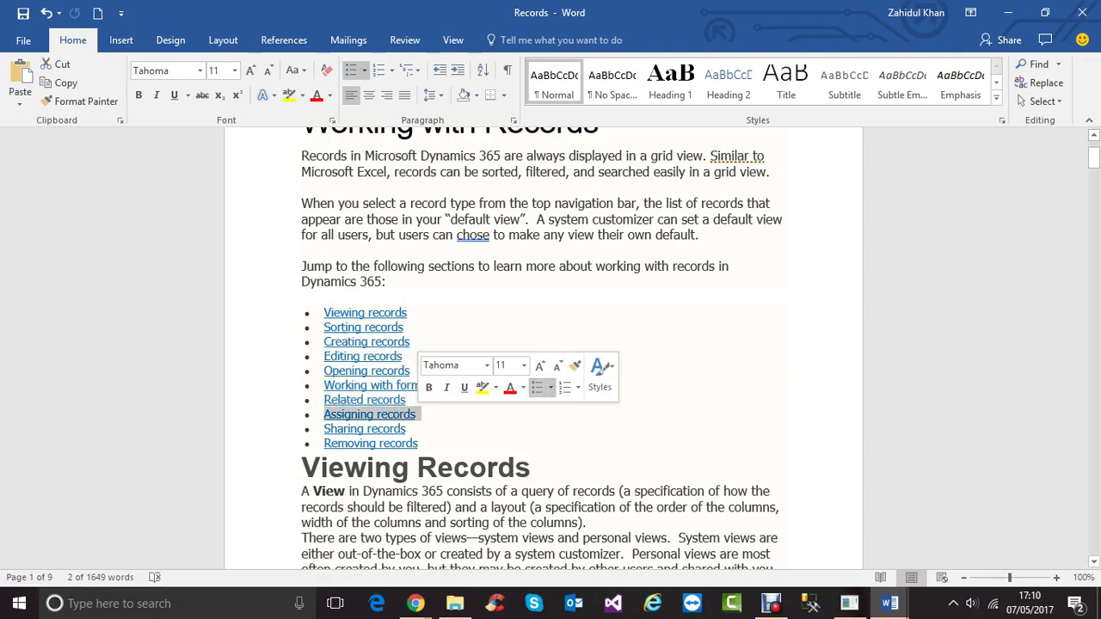
left_click(406, 428)
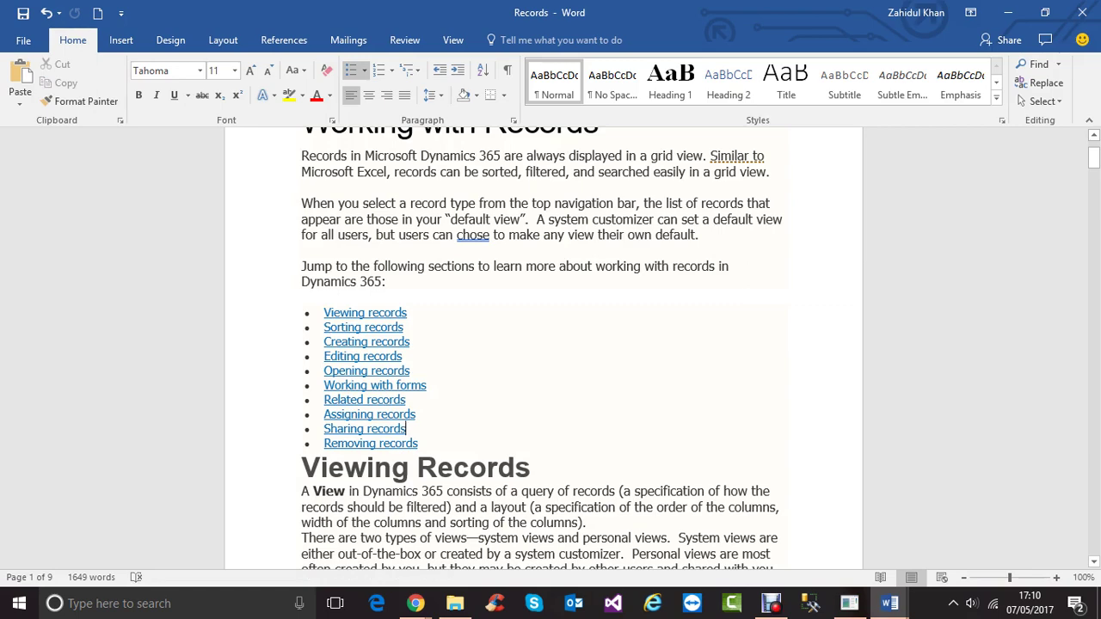
- Read the Viewing Records section, then switch back to the Active Contacts list in the xyz2015 Dynamics 365 window
scroll(542, 344, "down", 4)
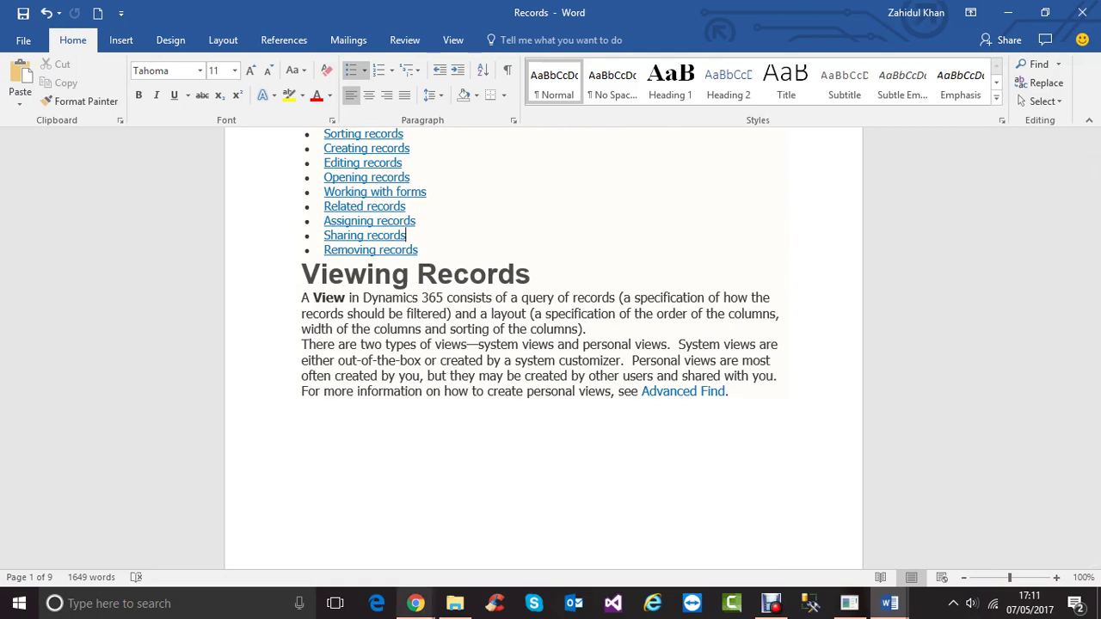
mouse_move(415, 603)
left_click(415, 533)
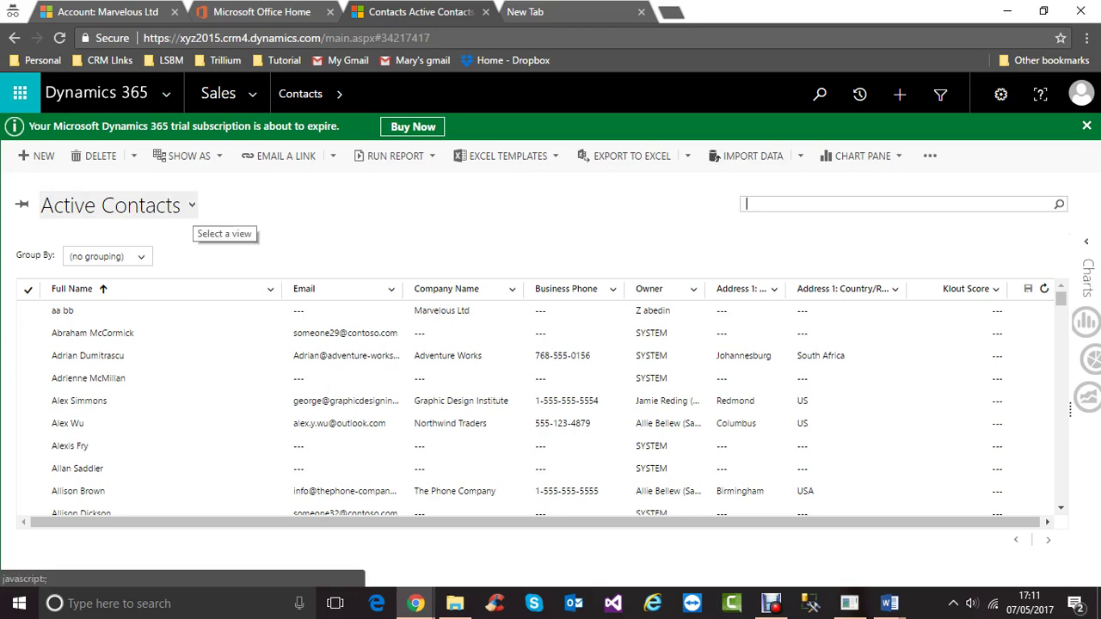
- Open the Create Personal View query from the Active Contacts view selector twice, closing the Advanced Find window each time
left_click(112, 205)
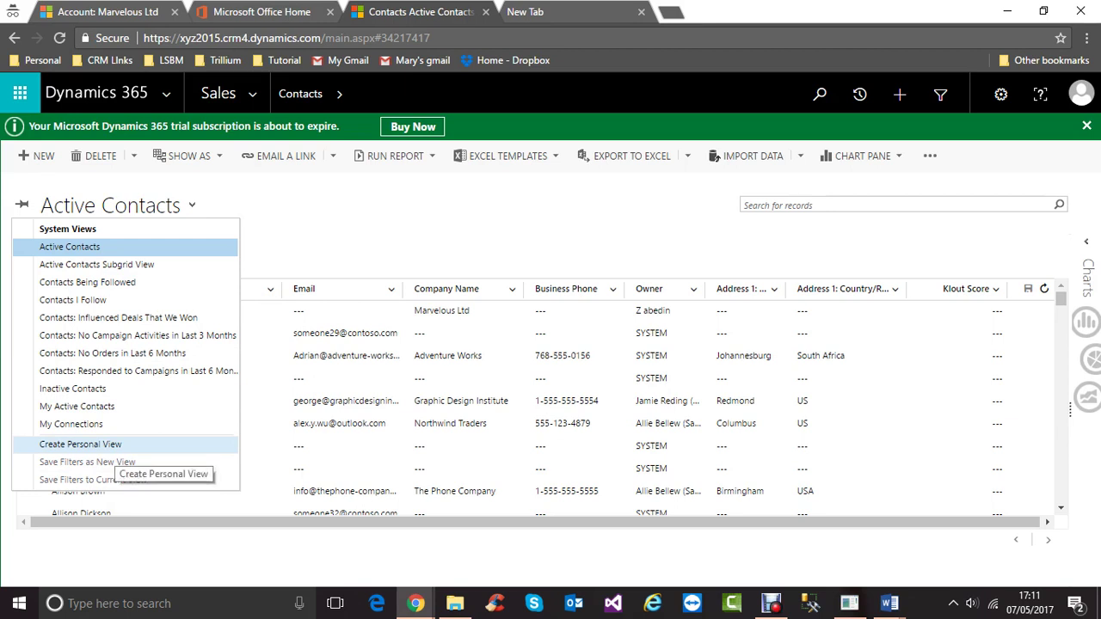
left_click(112, 446)
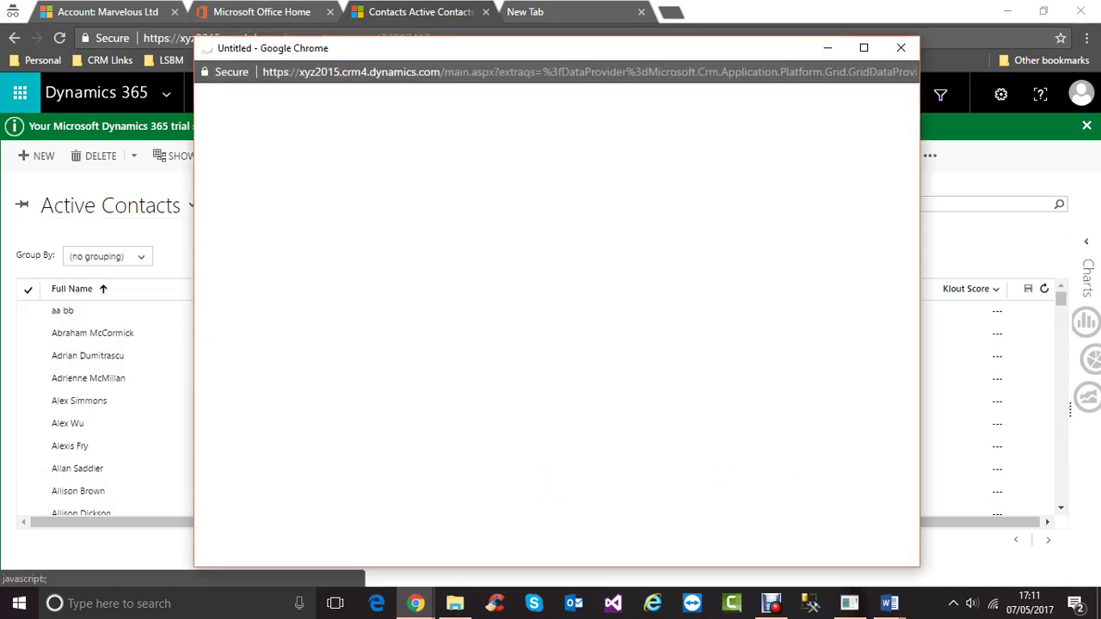
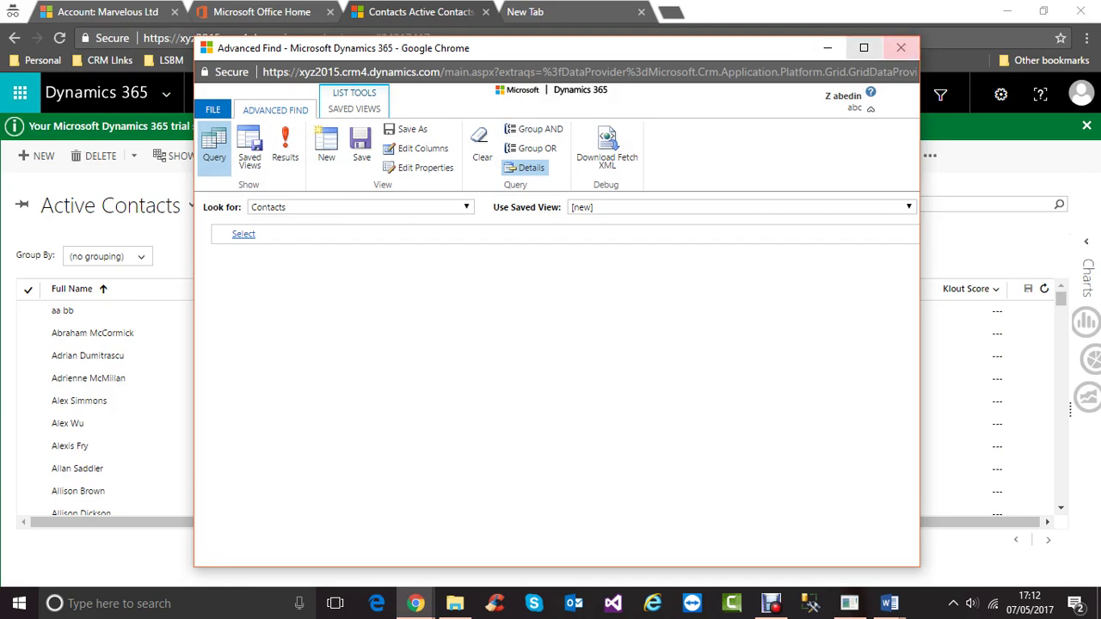
left_click(900, 48)
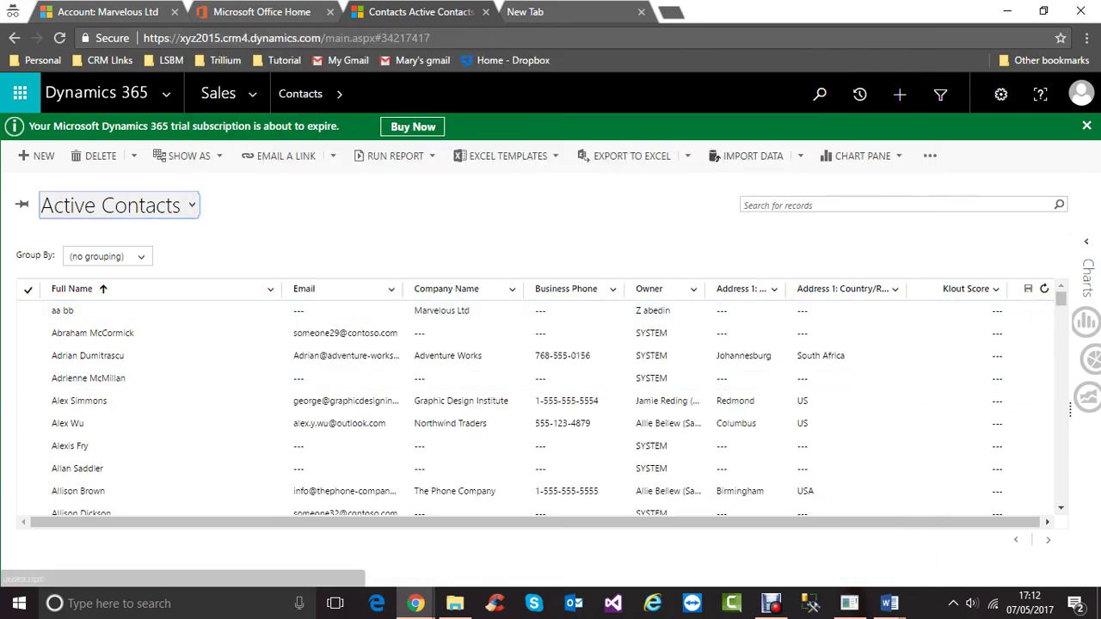
left_click(192, 205)
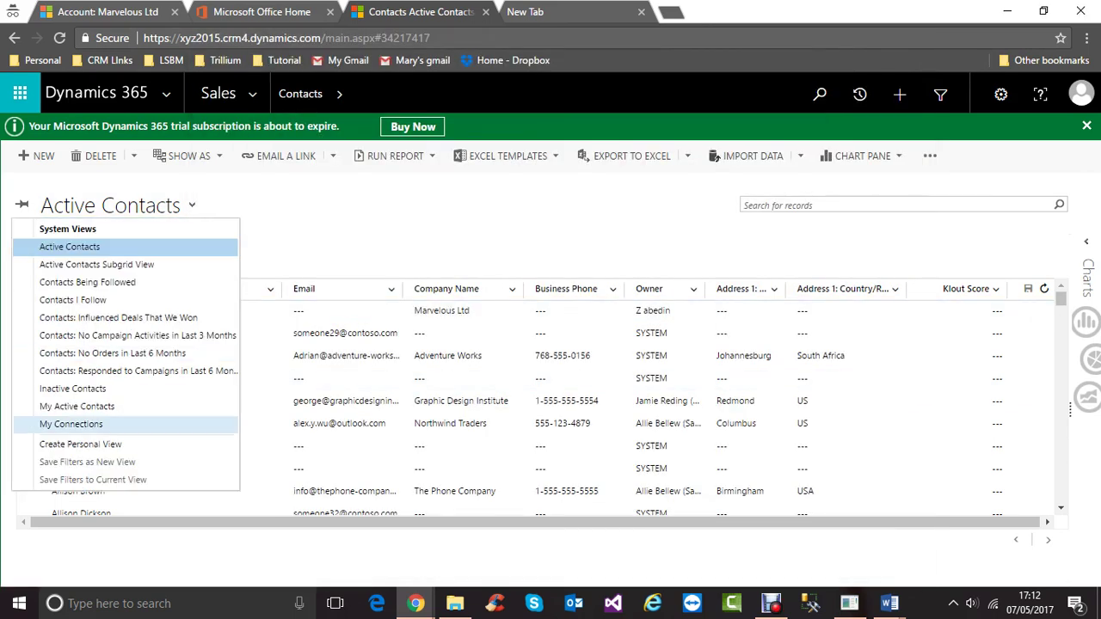
left_click(110, 444)
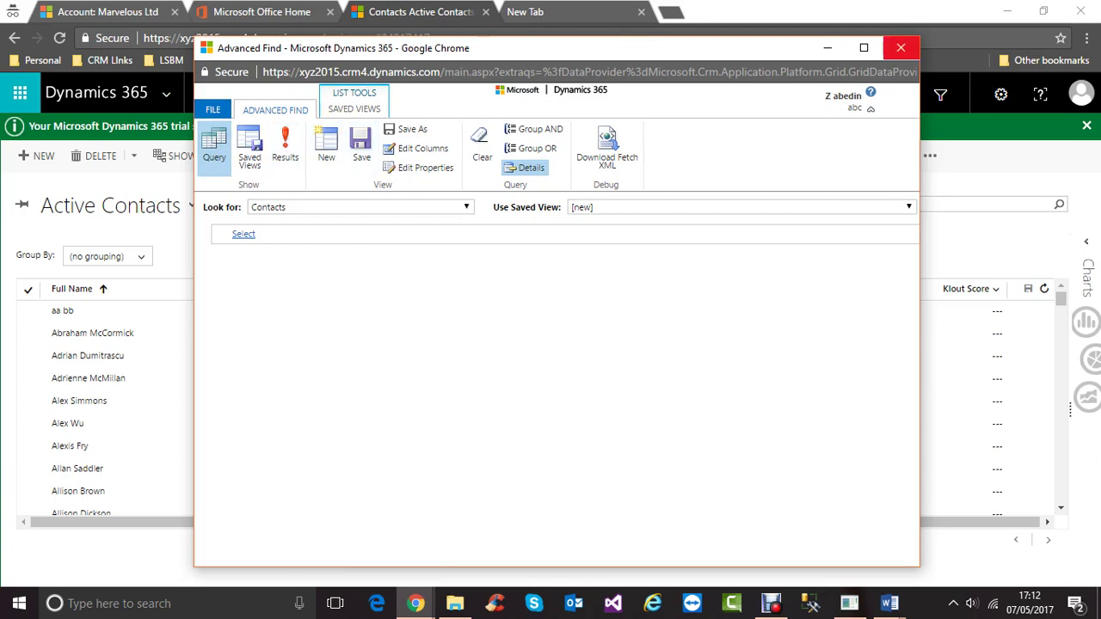
left_click(901, 47)
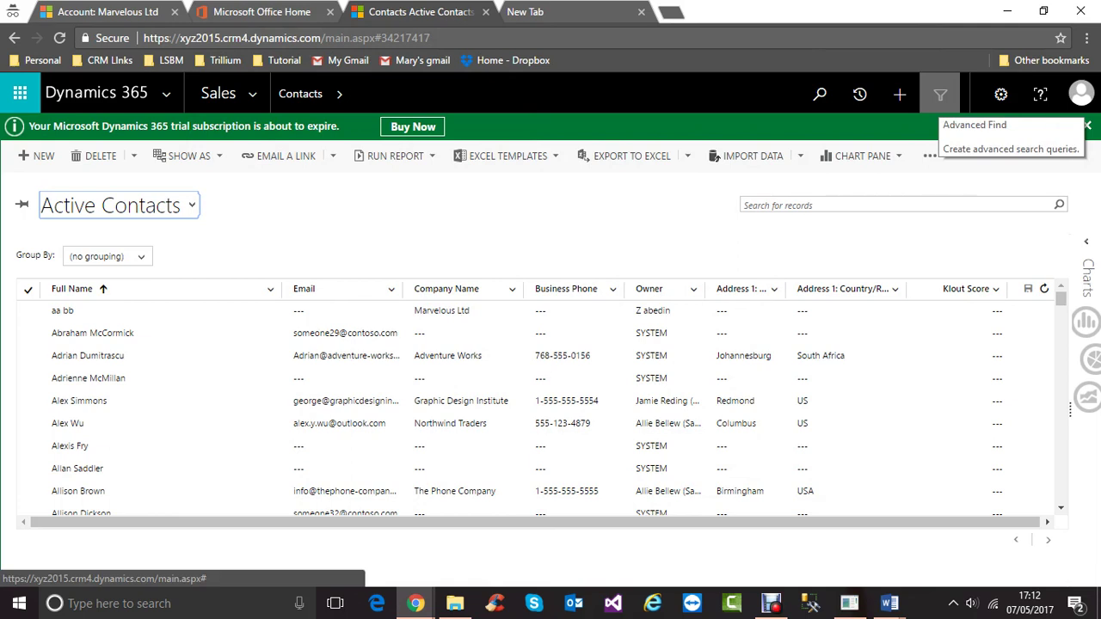
- Open Advanced Find, start a new query and look through the record types it can look for
left_click(940, 94)
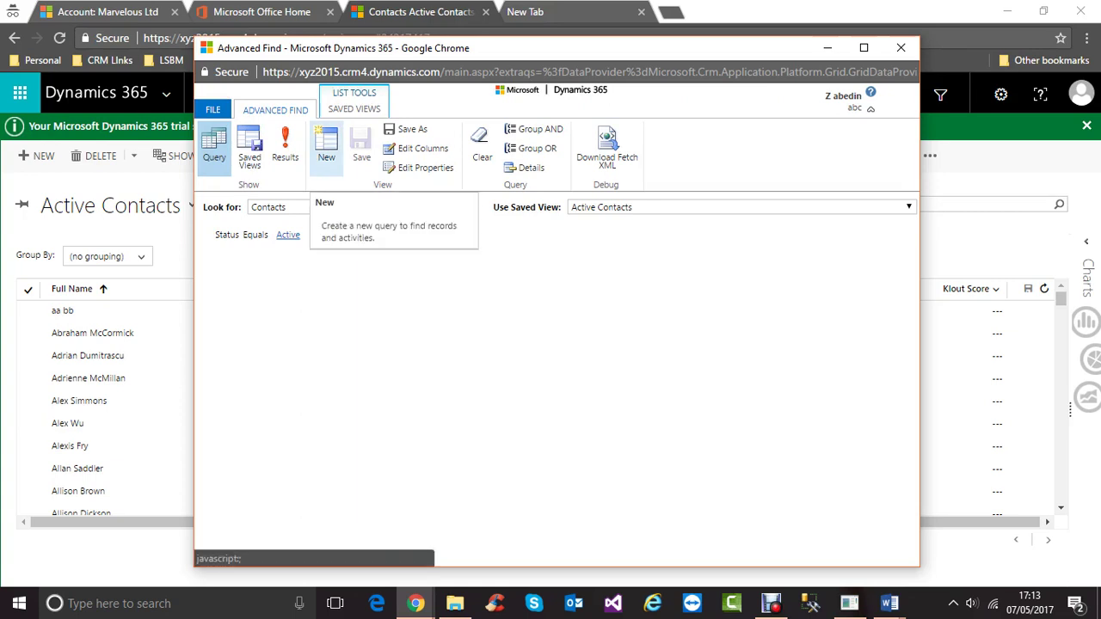
left_click(326, 147)
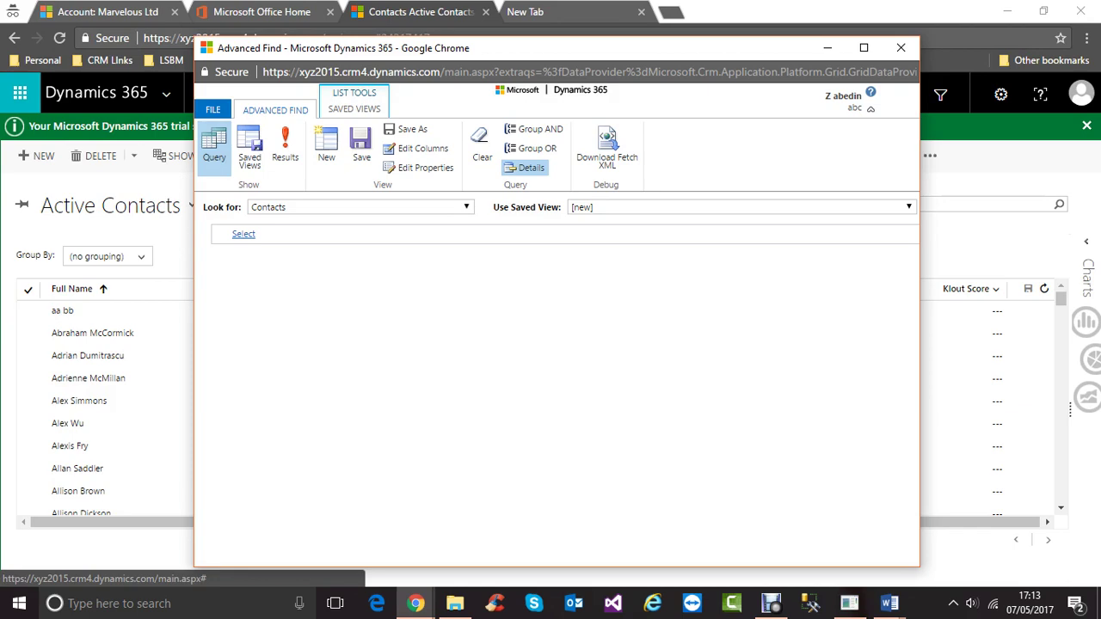
left_click(361, 208)
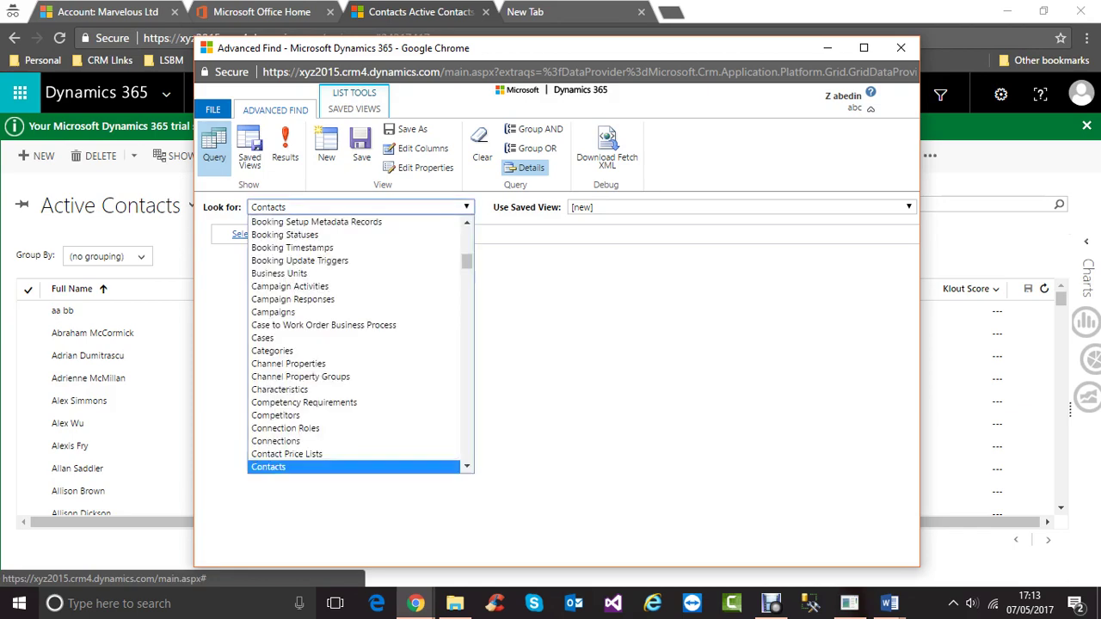
scroll(354, 344, "up", 10)
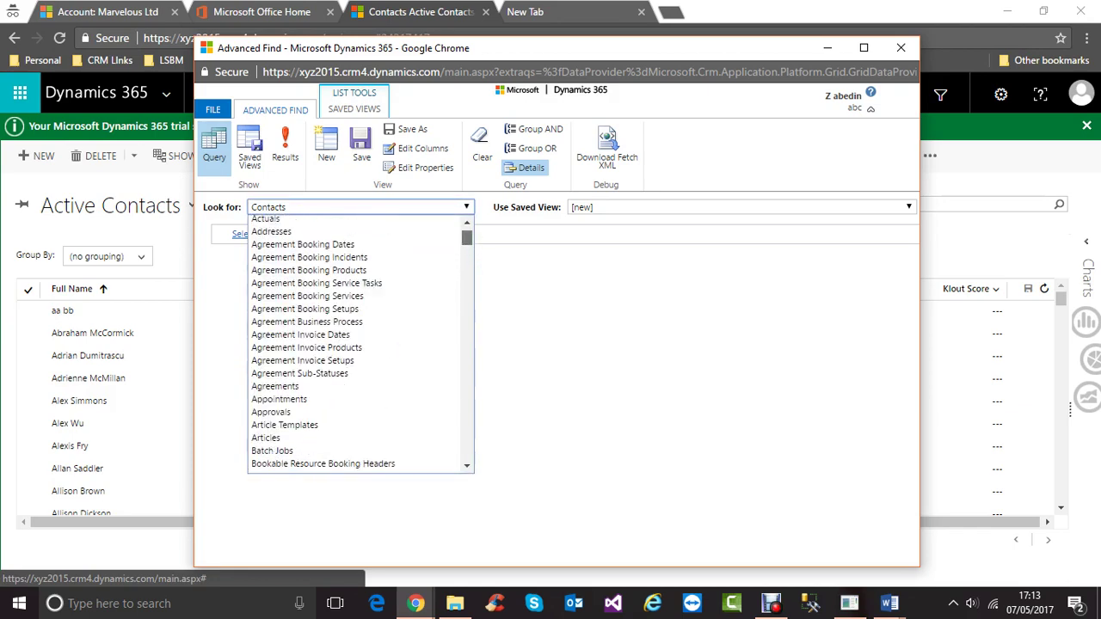
scroll(355, 344, "down", 10)
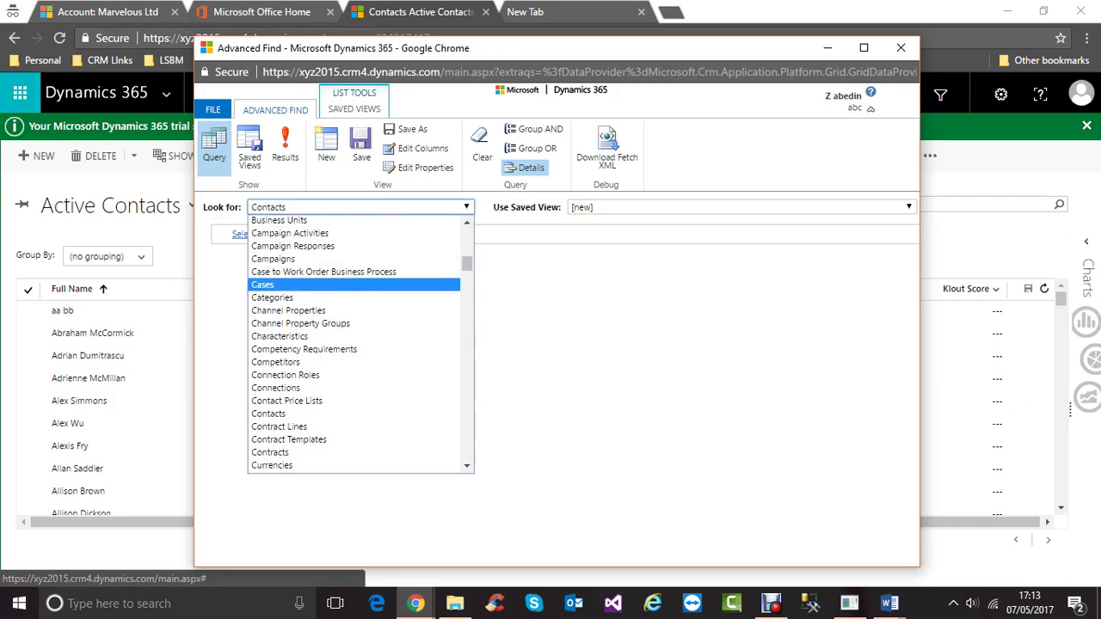
scroll(354, 344, "down", 20)
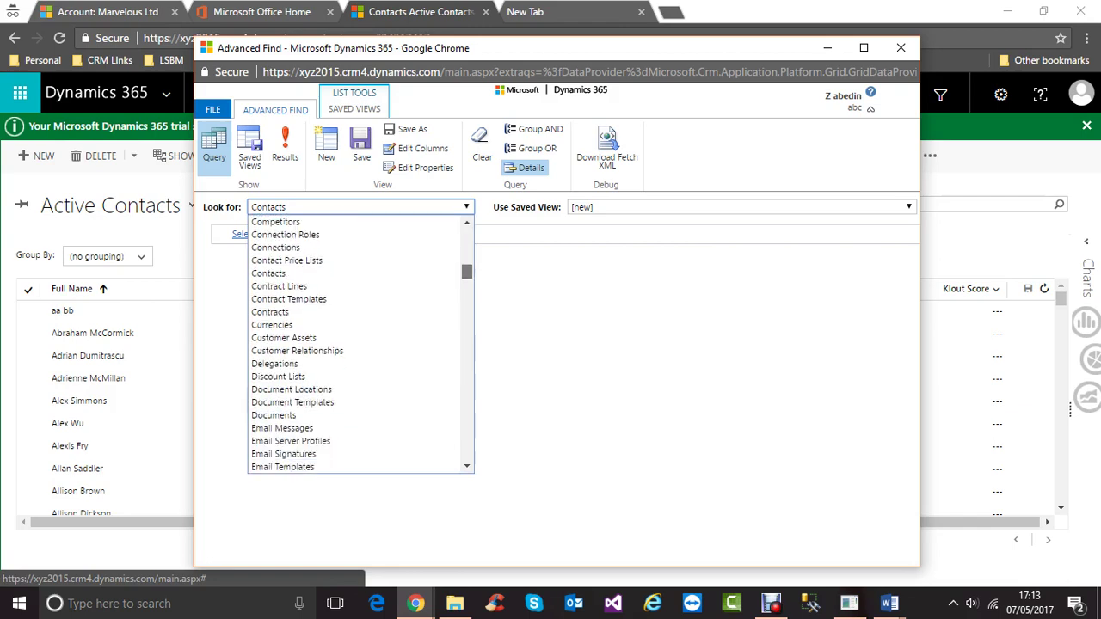
scroll(362, 344, "down", 20)
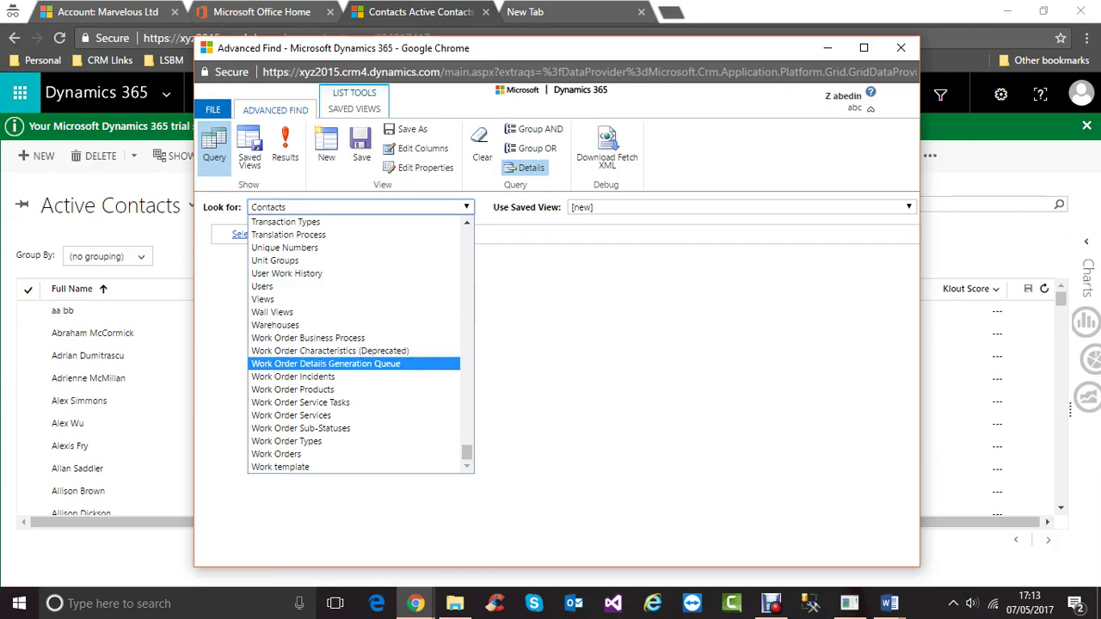
scroll(352, 364, "up", 20)
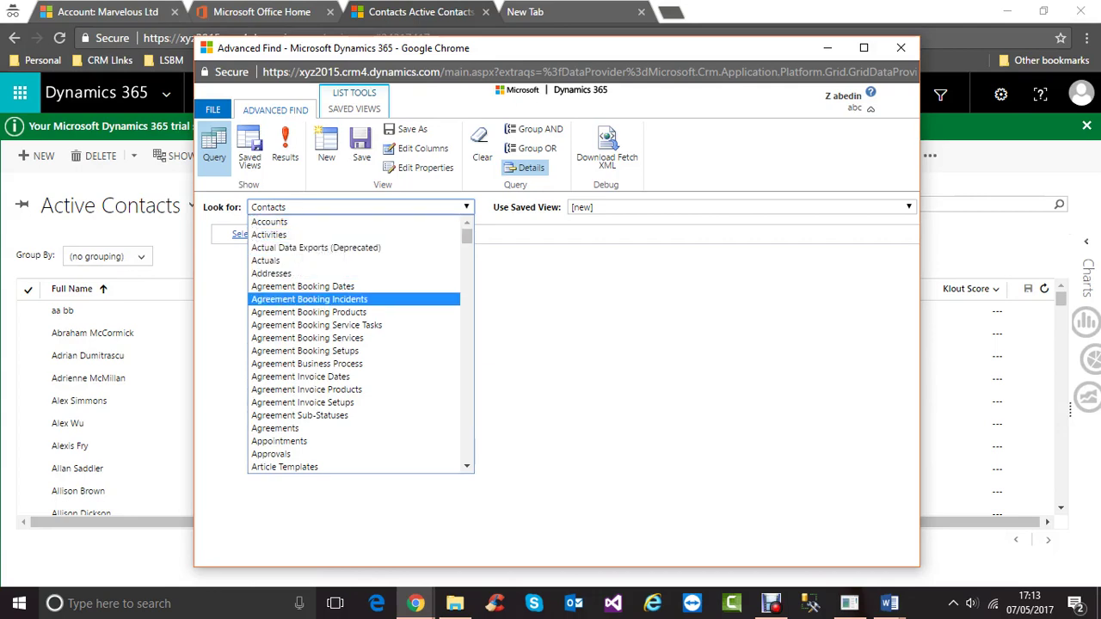
scroll(353, 344, "down", 7)
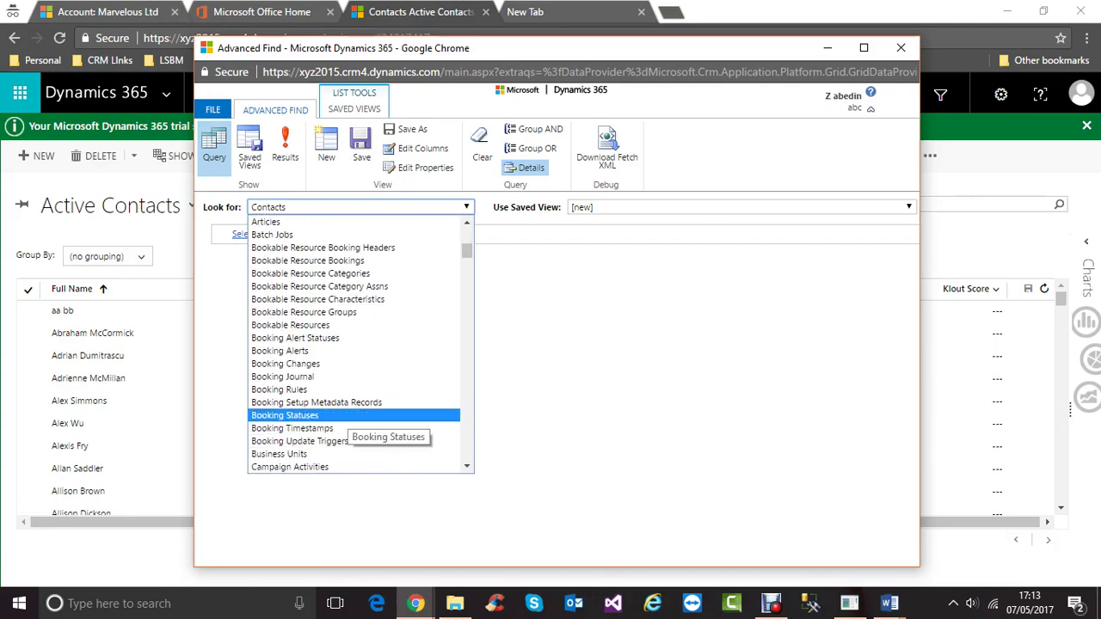
- Try to choose Contacts as the query's record type, and cancel the file-opening dialog
key("c")
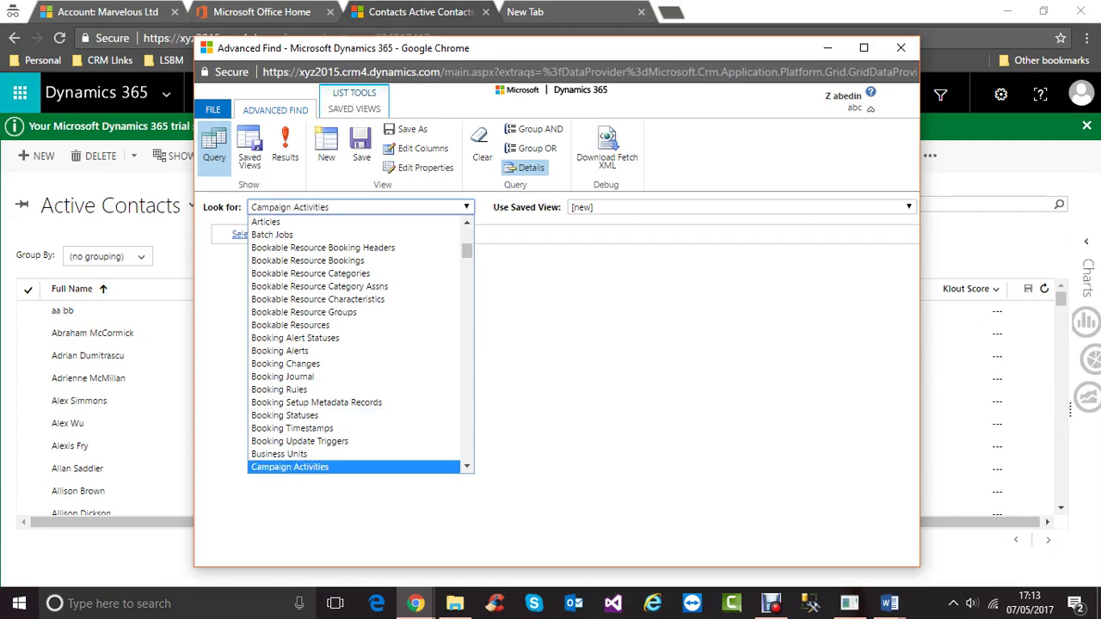
key("Down")
key("Down")
key("Down")
key("Down")
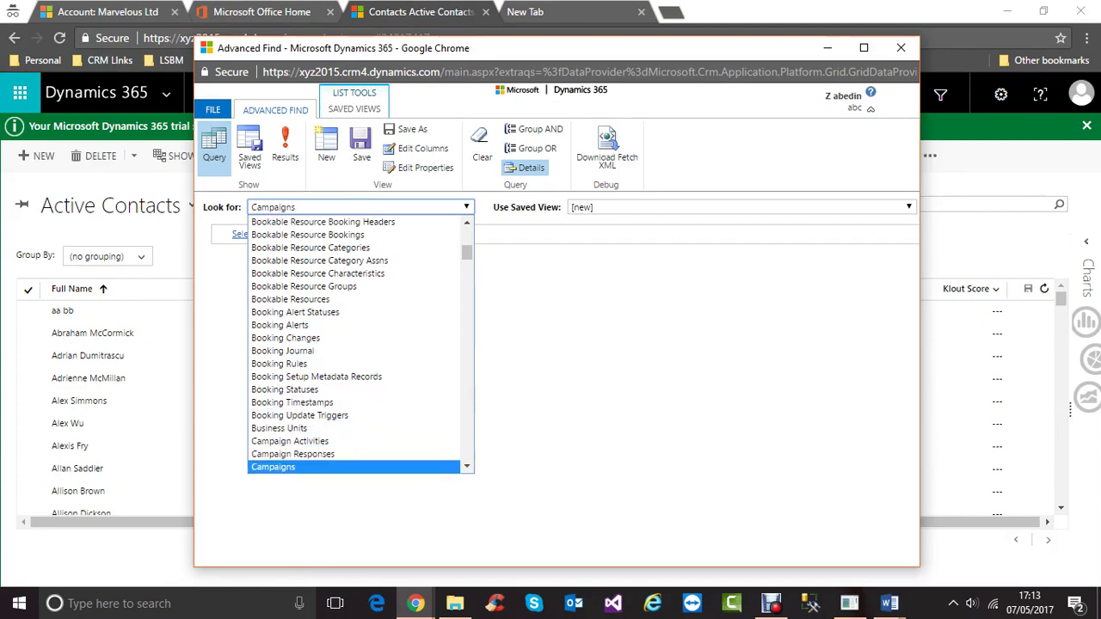
key("Down")
key("Down")
key("Down")
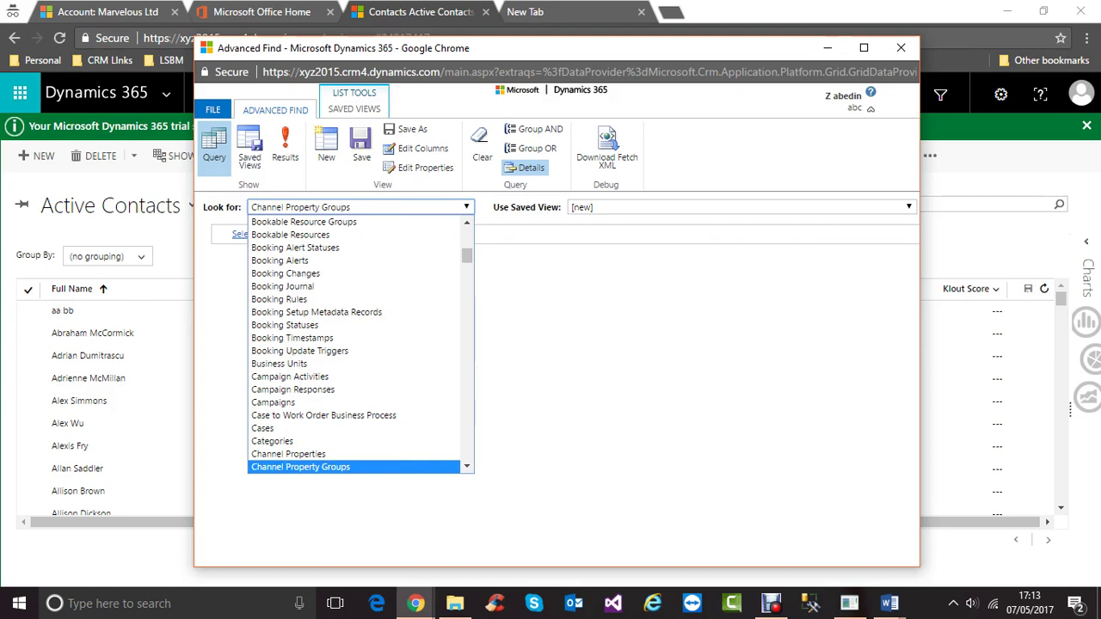
key("Down")
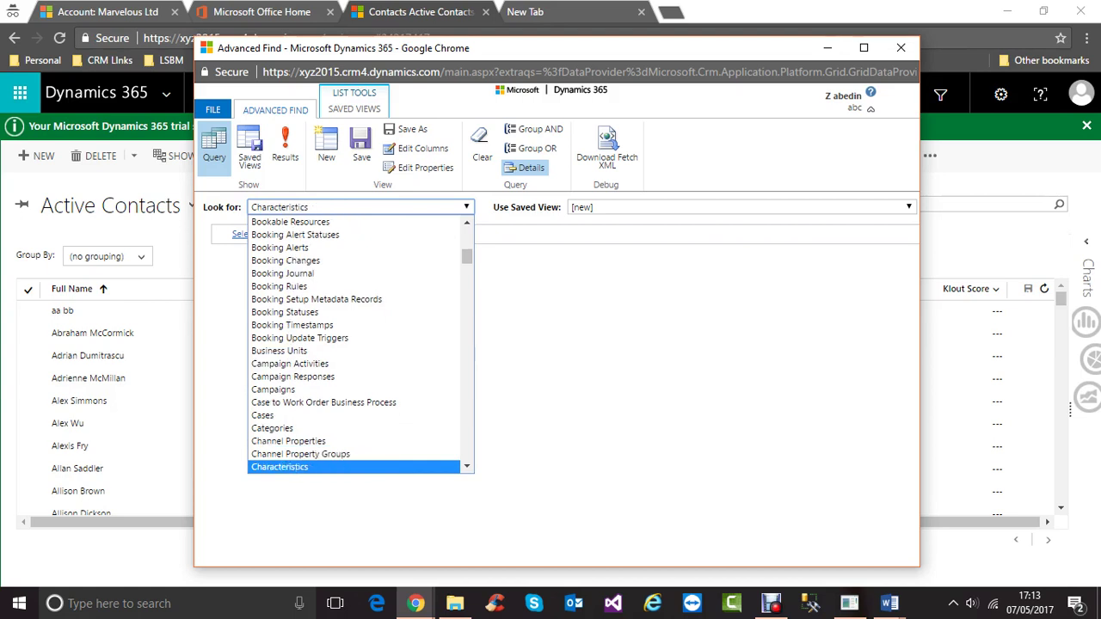
key("o")
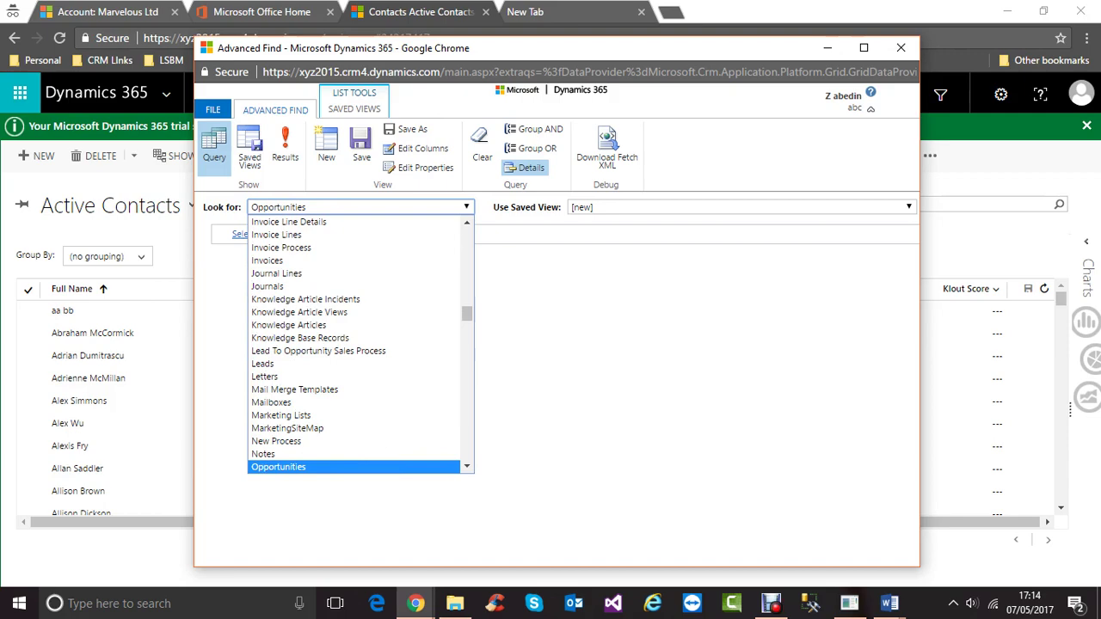
key("c")
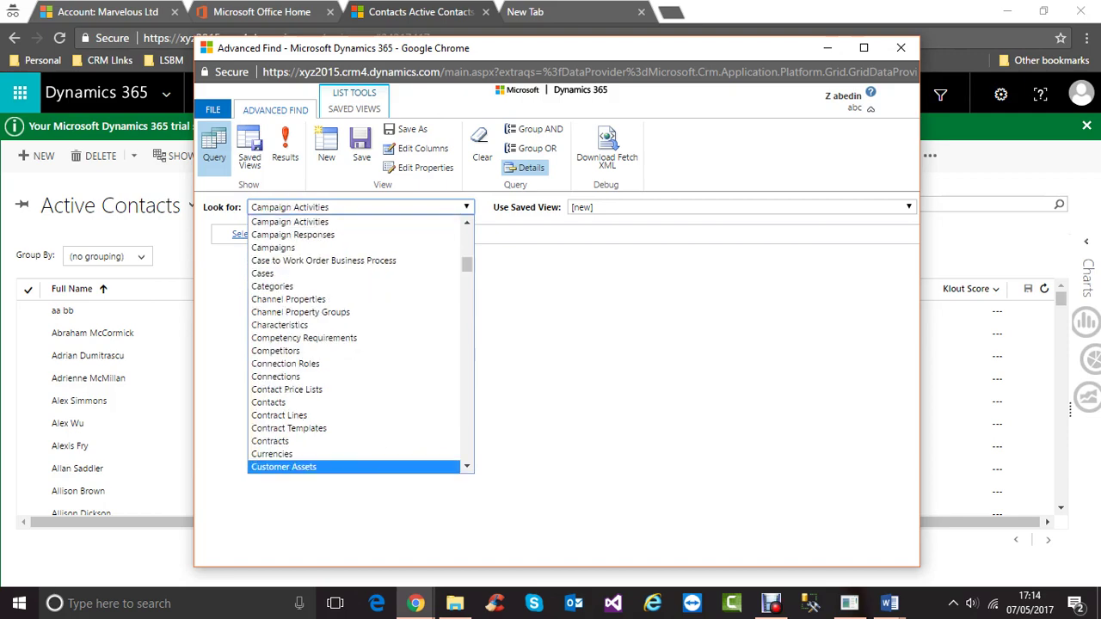
key("ctrl+o")
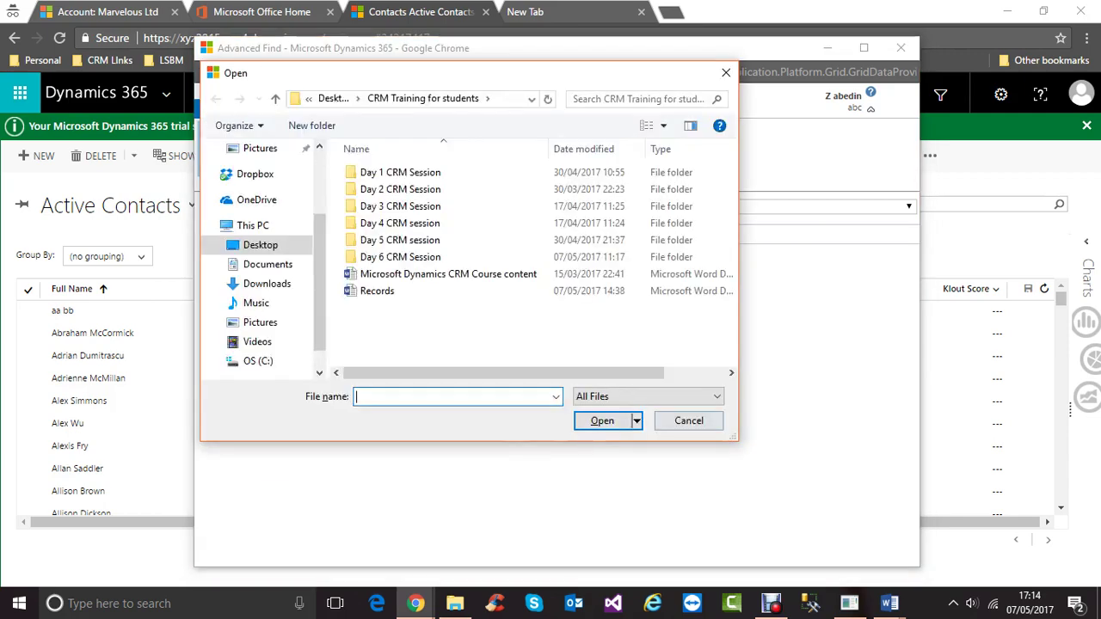
key("Escape")
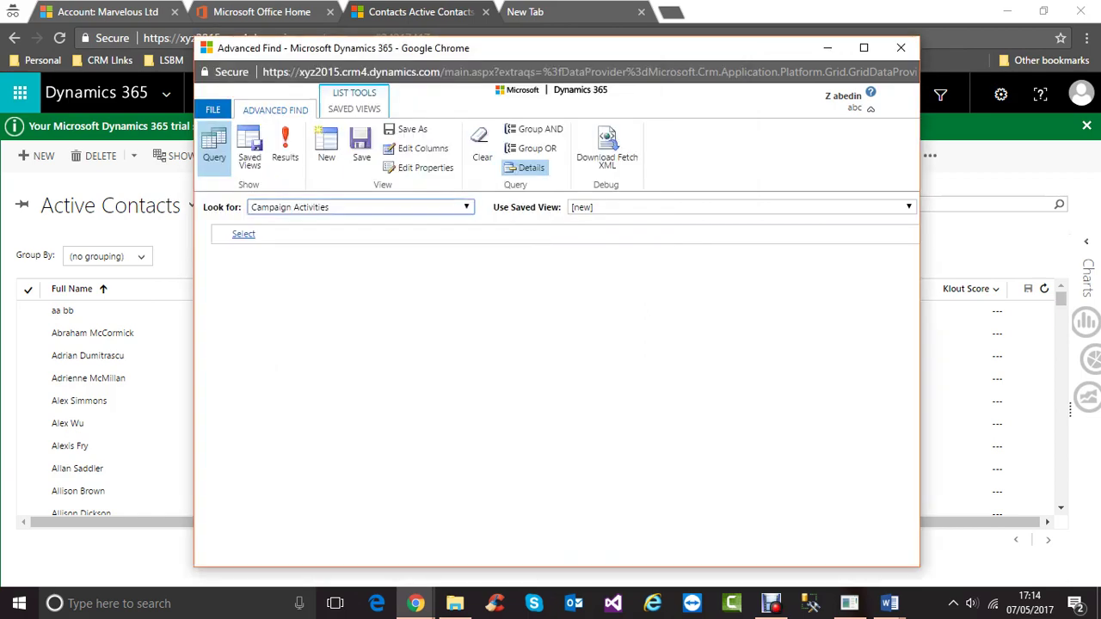
- Set the new query to look for Contacts
left_click(362, 207)
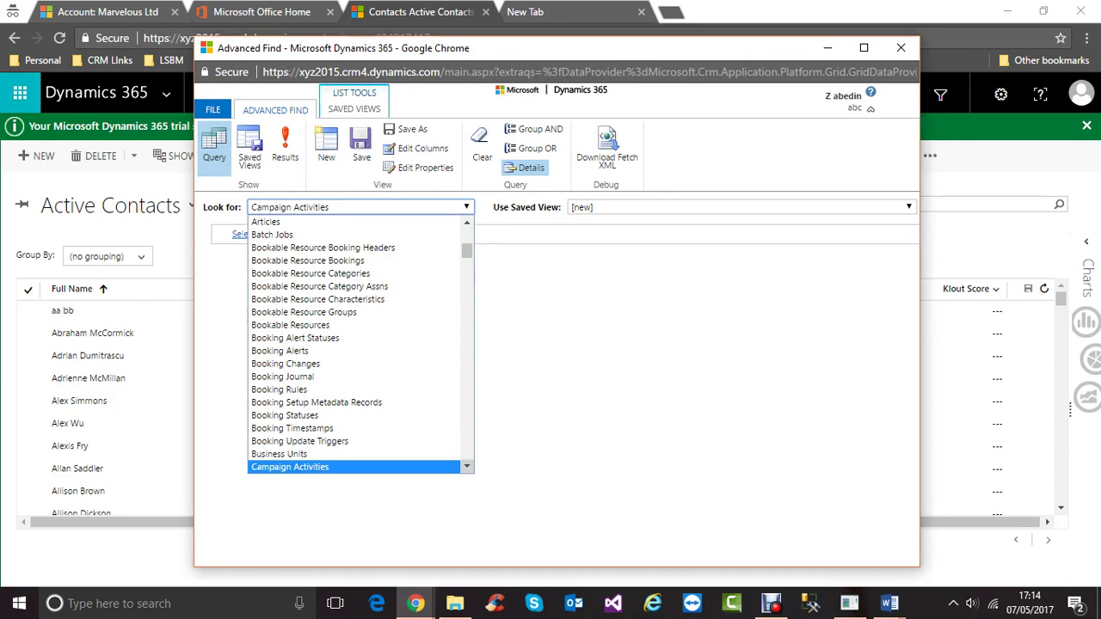
left_click(468, 466)
left_click(468, 467)
left_click(467, 466)
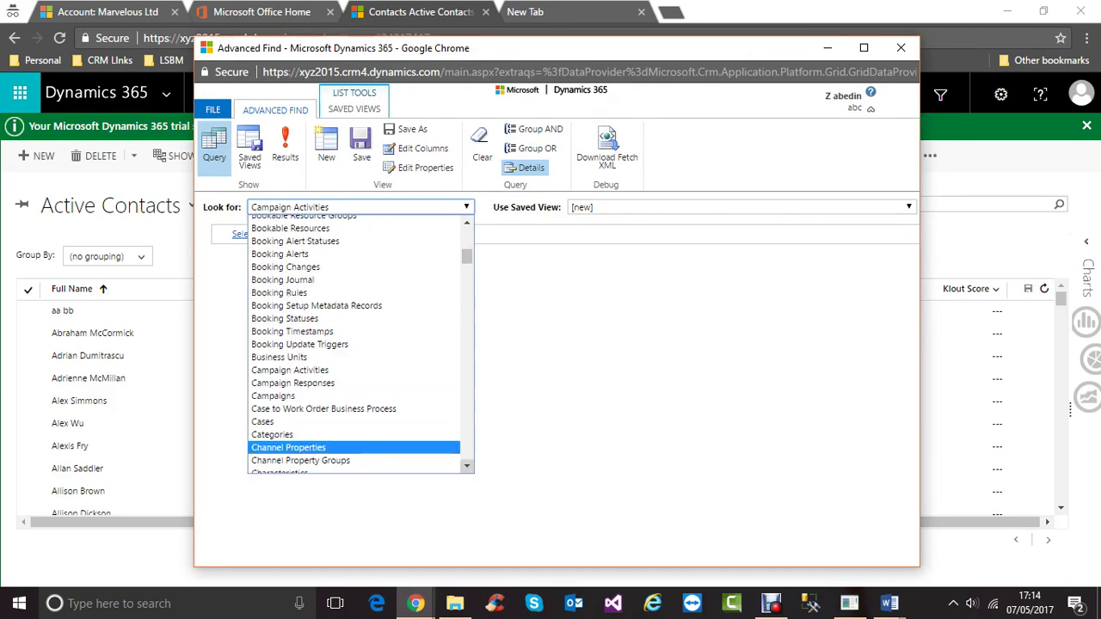
left_click(467, 467)
left_click(467, 466)
left_click(468, 466)
left_click(467, 466)
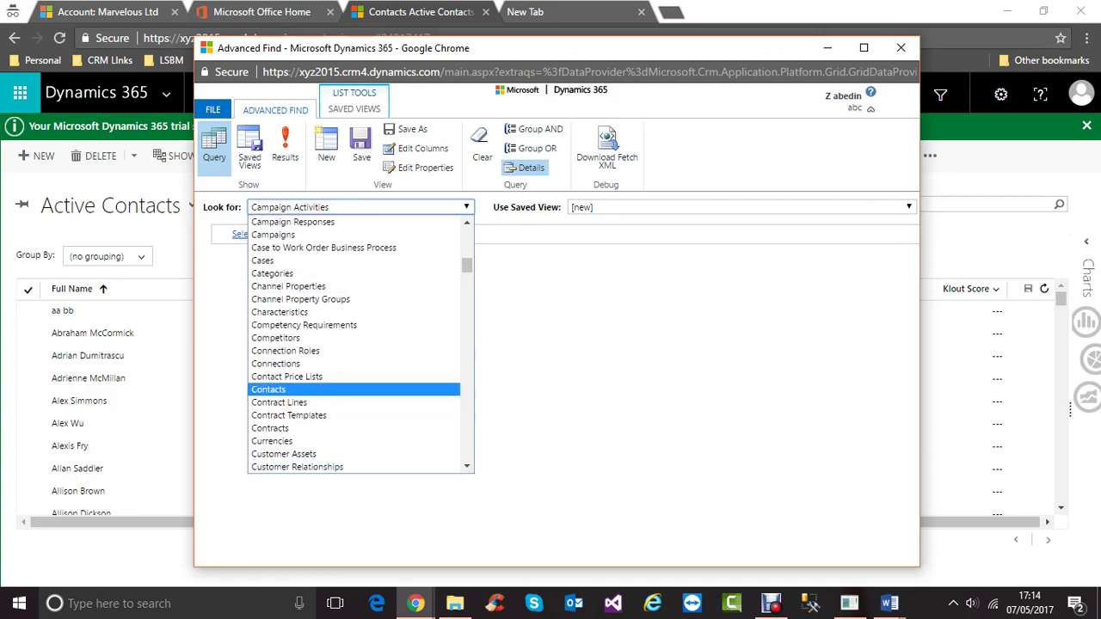
left_click(275, 389)
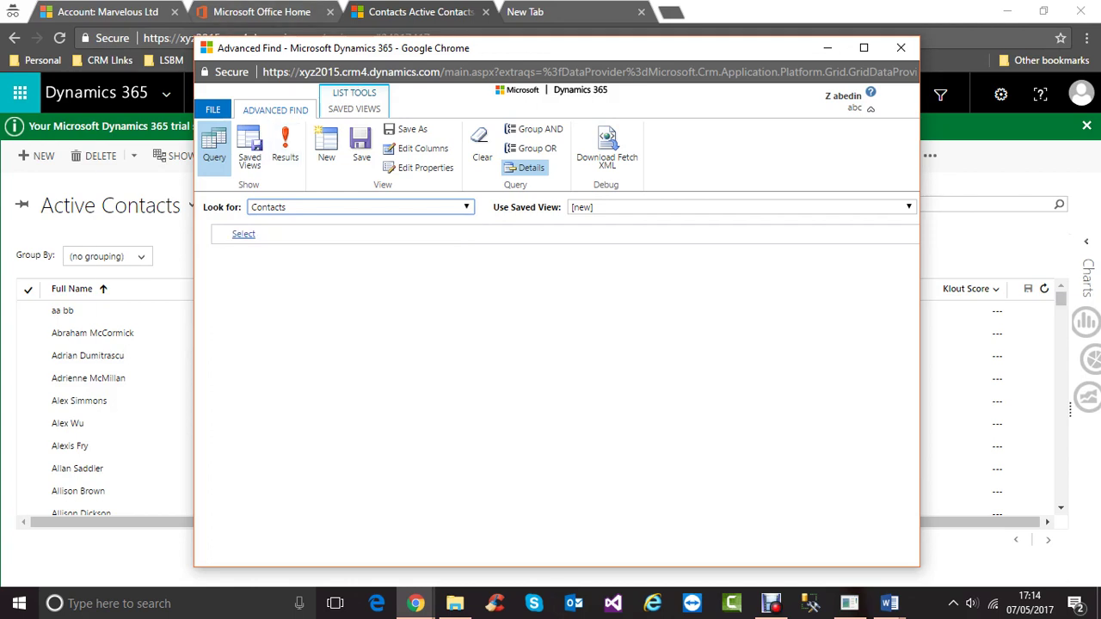
- Add a condition to the Contacts query that Address 2: Country/Region equals India
mouse_move(382, 234)
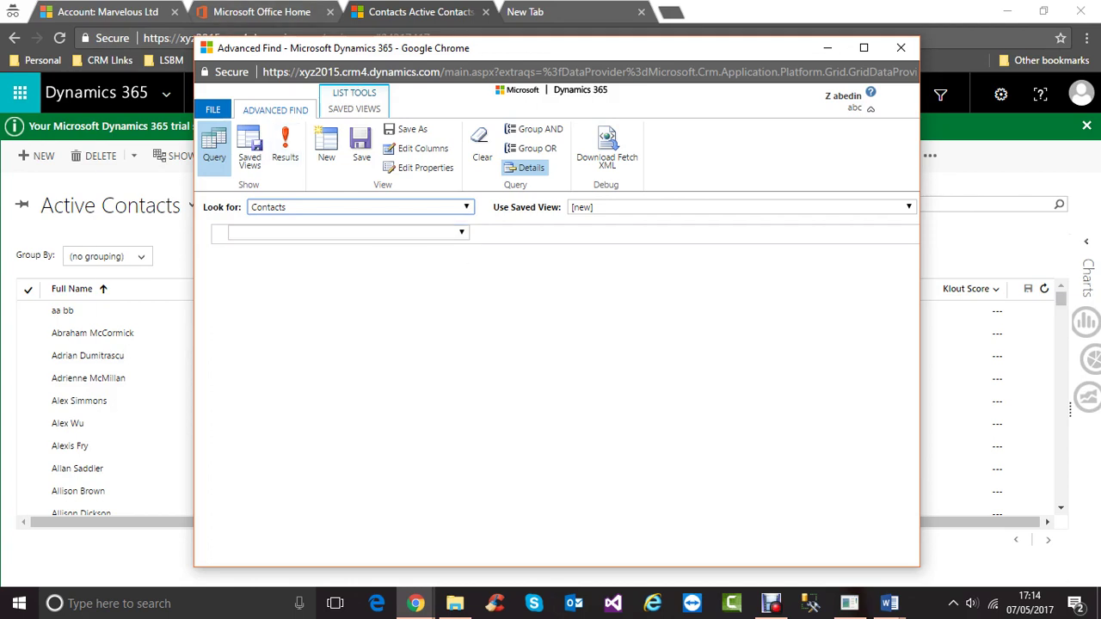
left_click(461, 232)
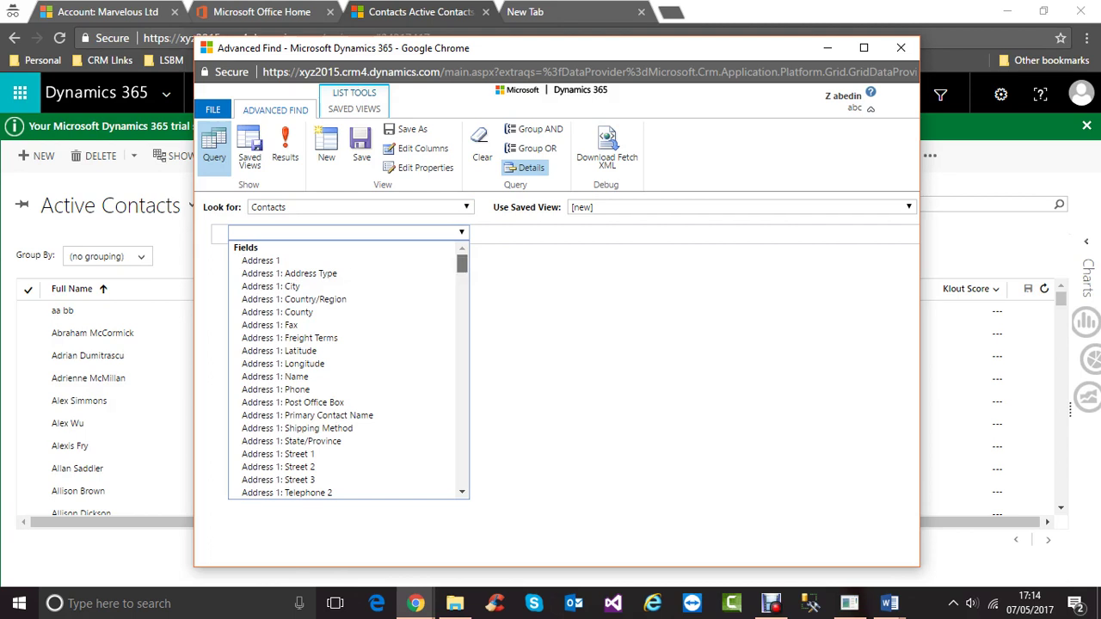
scroll(462, 264, "down", 3)
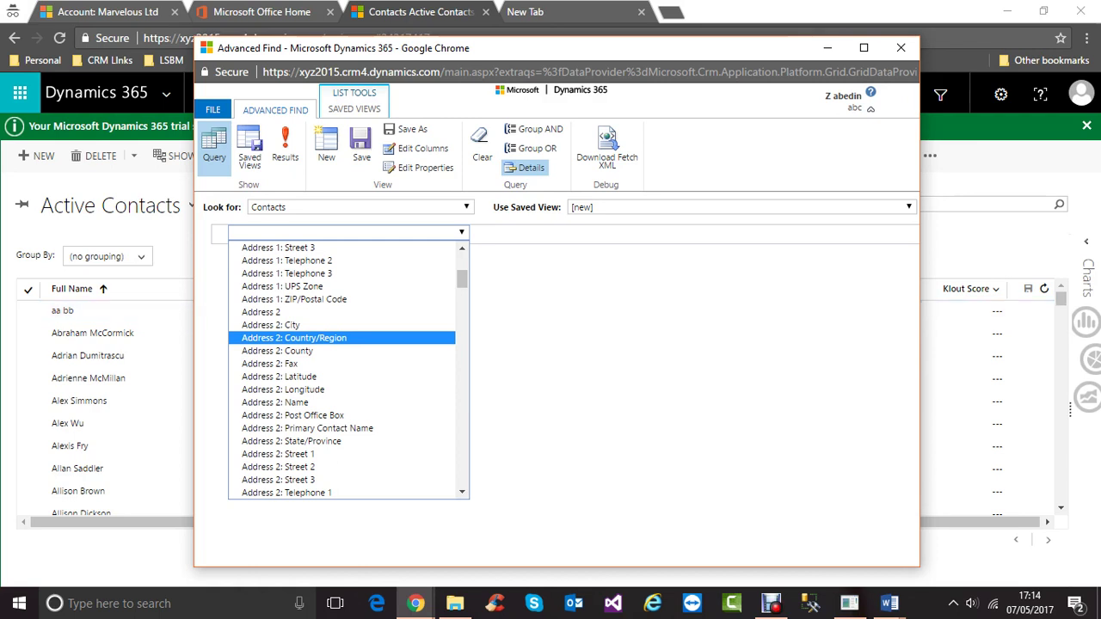
key("Page_Up")
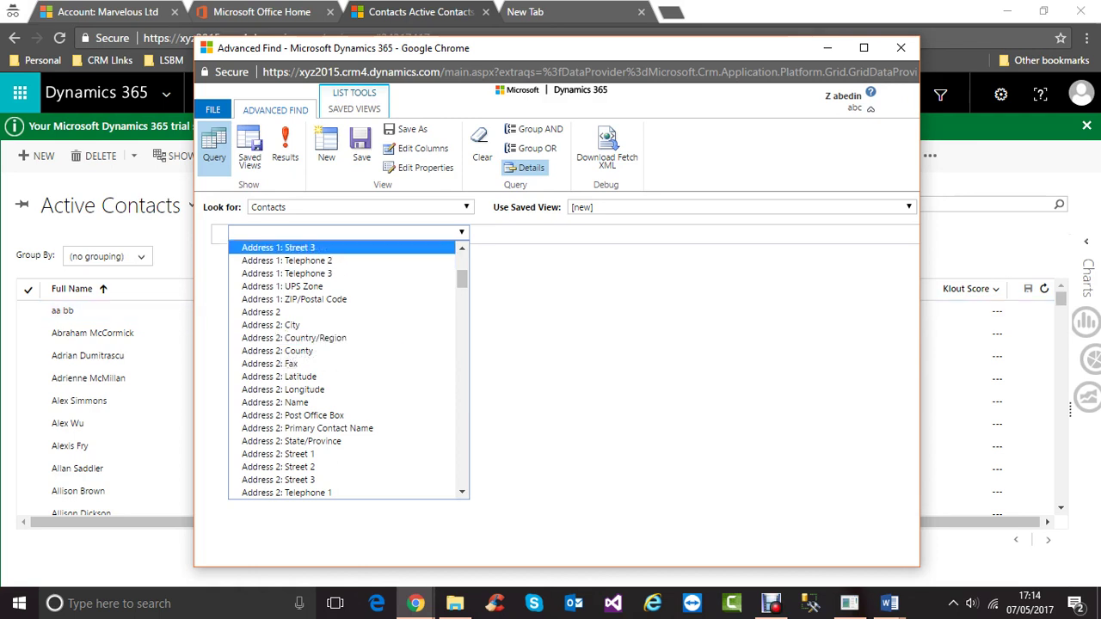
key("Down")
key("Down")
key("Down")
key("Down")
key("Down")
key("Down")
key("Down")
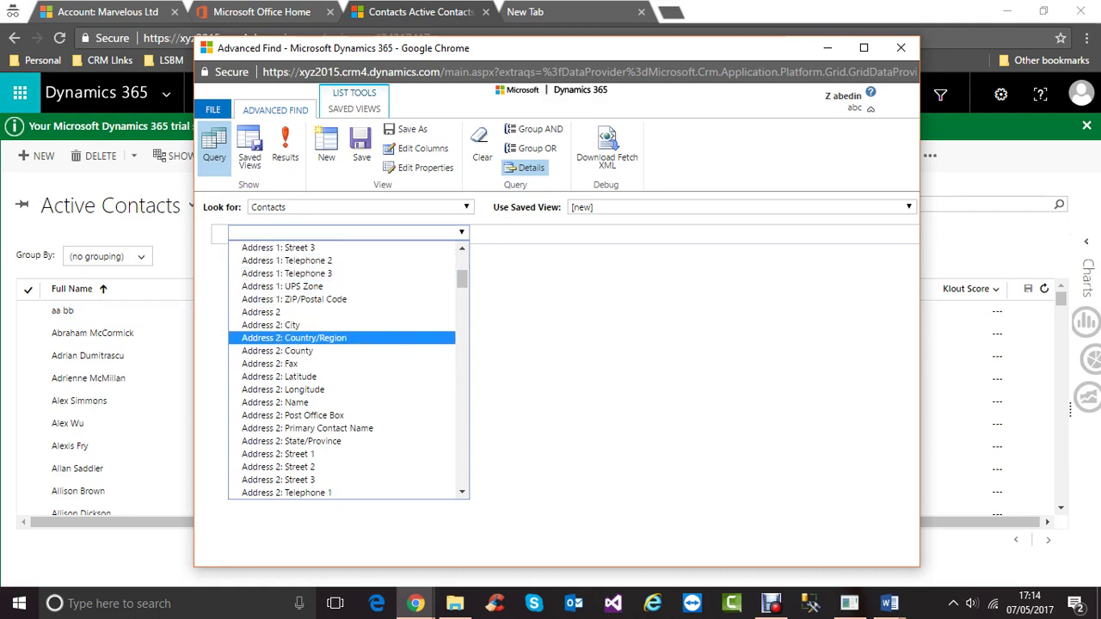
key("Return")
key("Tab")
key("Tab")
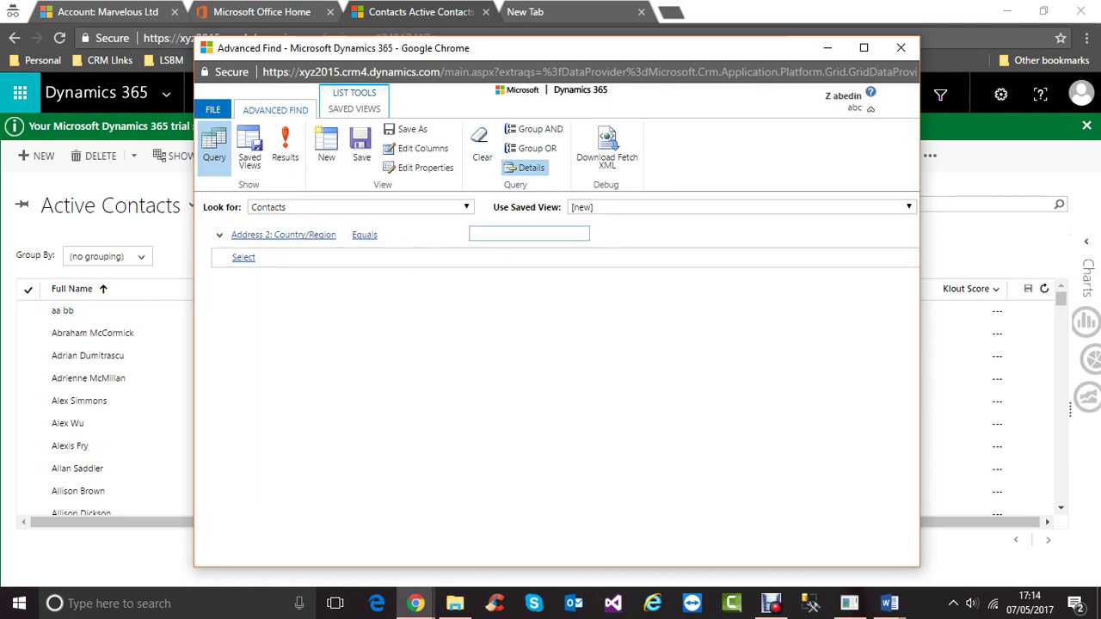
type("India")
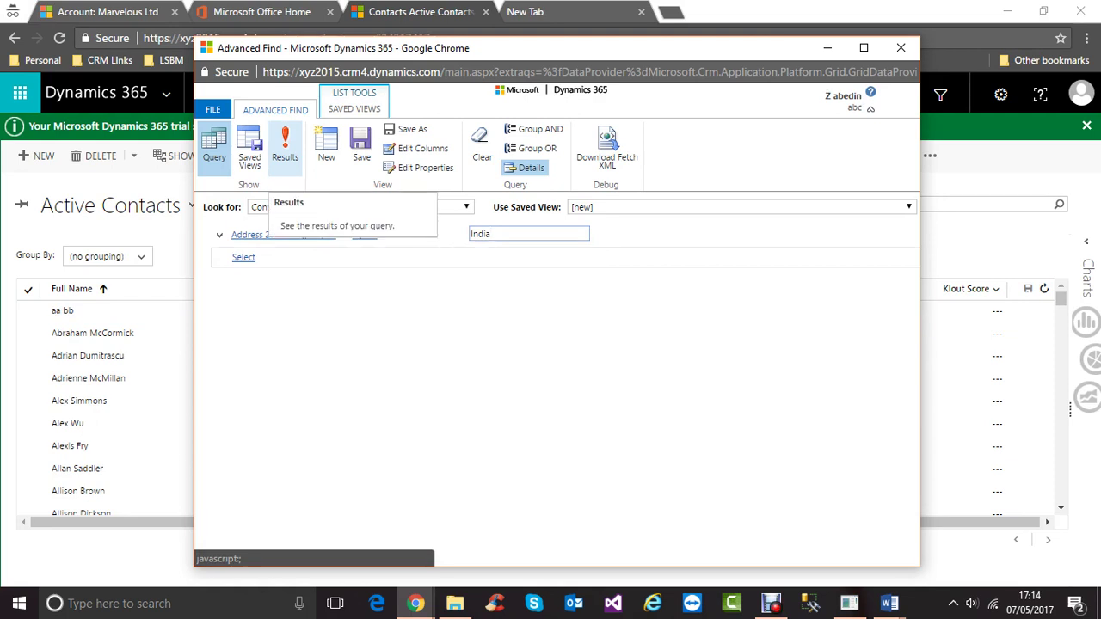
- Run the Contacts query for its results, and close Advanced Find without saving the query
left_click(285, 150)
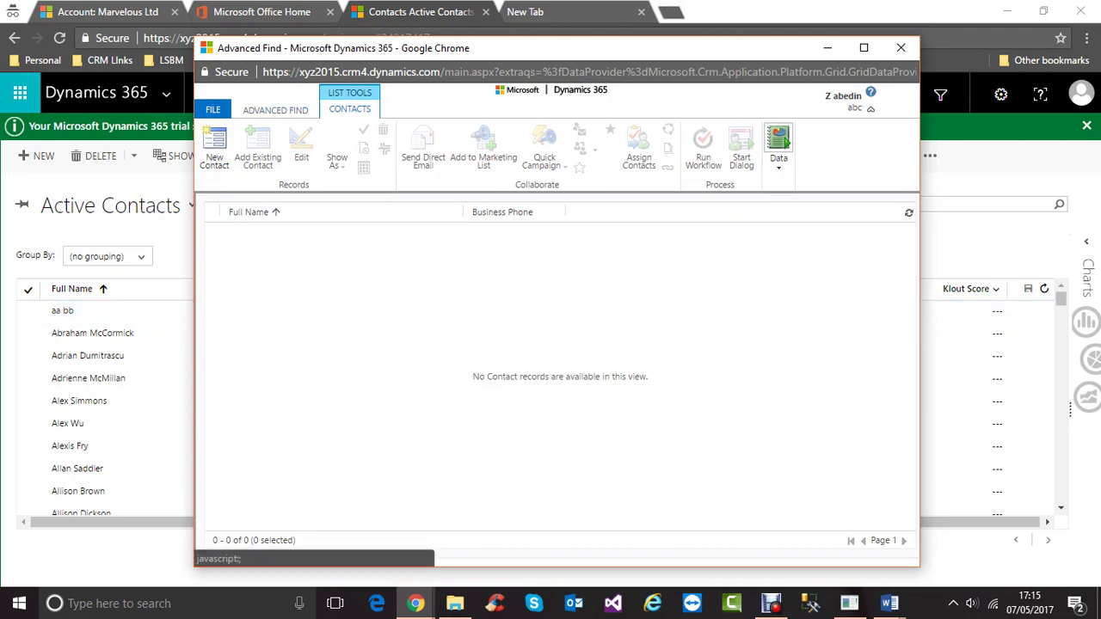
left_click(901, 48)
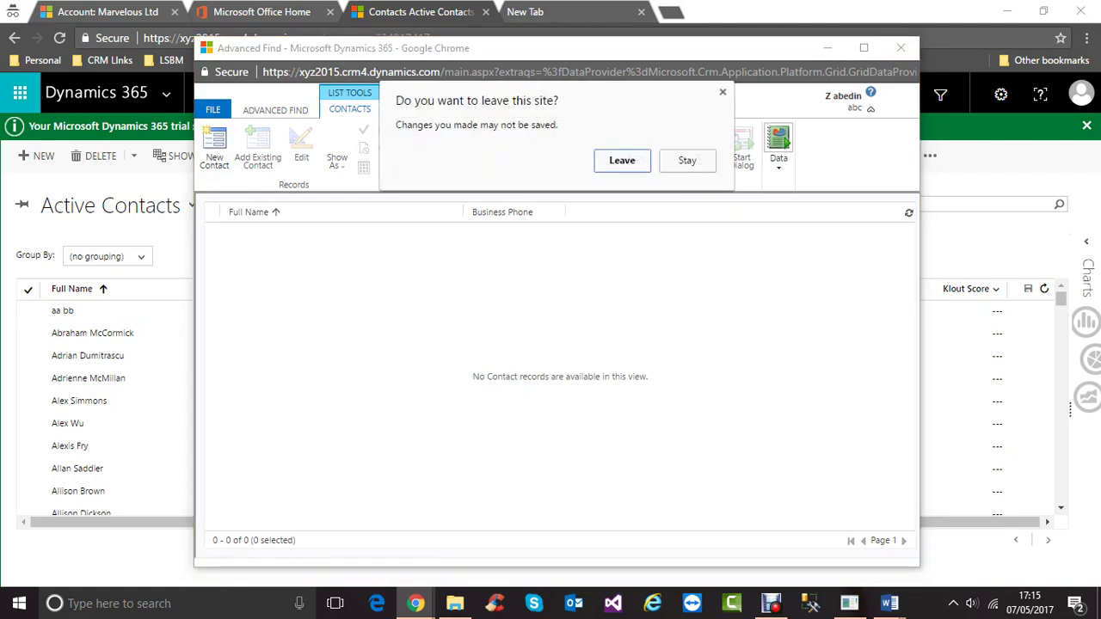
left_click(622, 160)
- Open the first contact in the Active Contacts list and look through its summary and details for the address
left_click(63, 310)
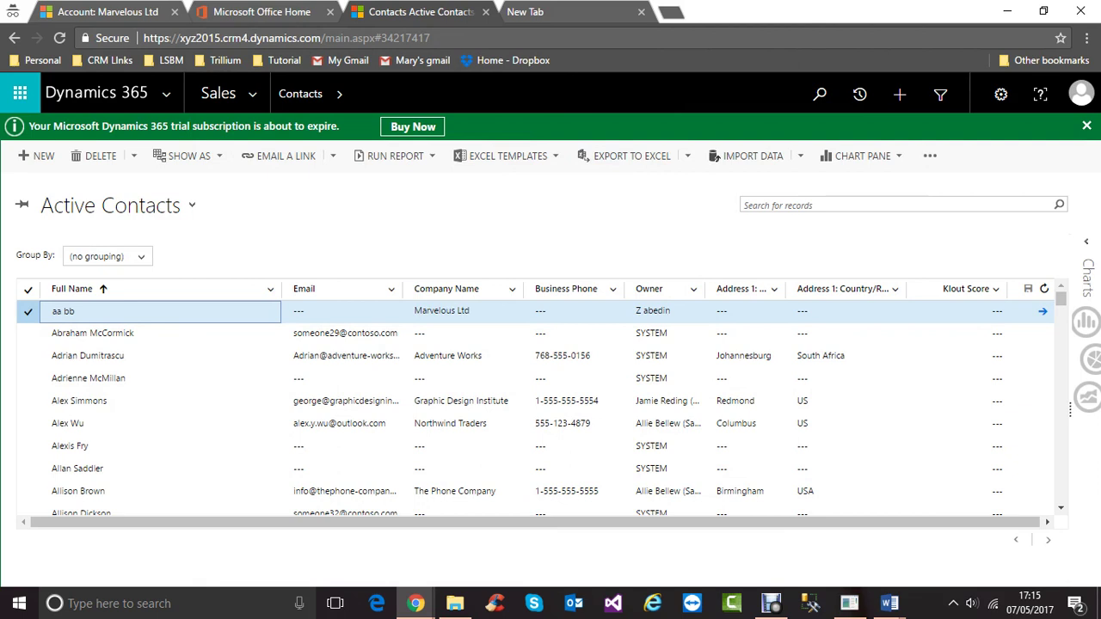
double_click(69, 311)
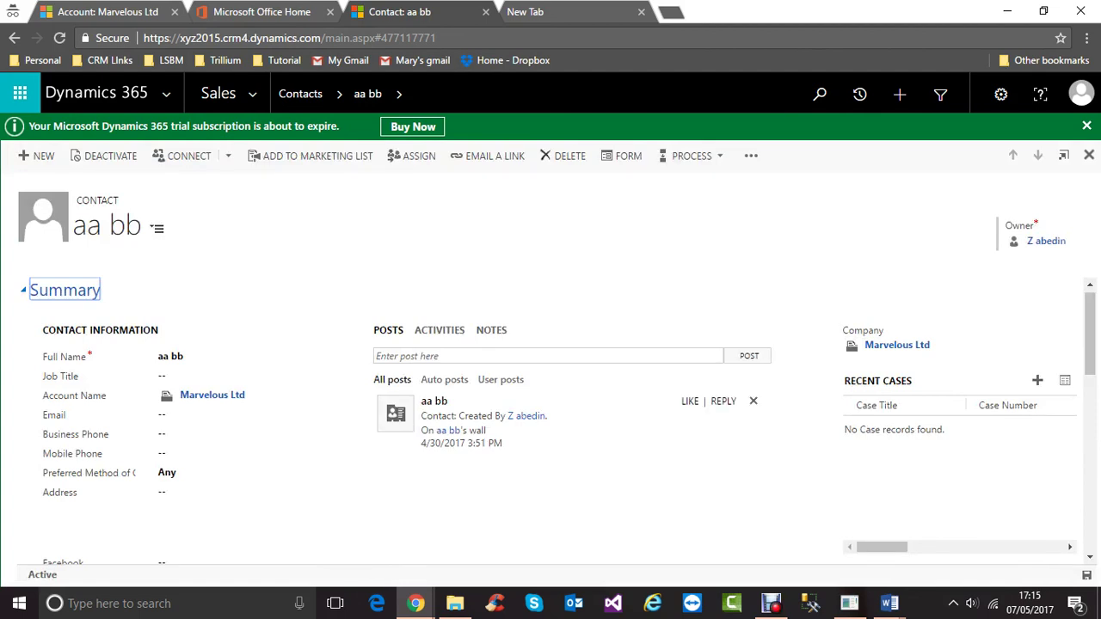
scroll(551, 388, "down", 6)
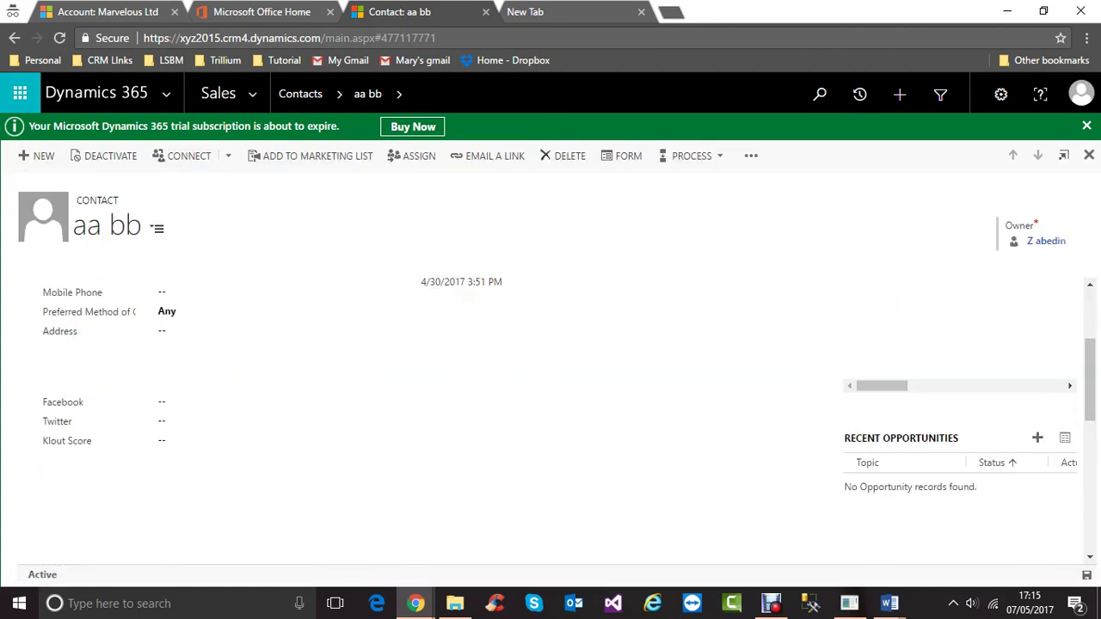
scroll(563, 422, "down", 1)
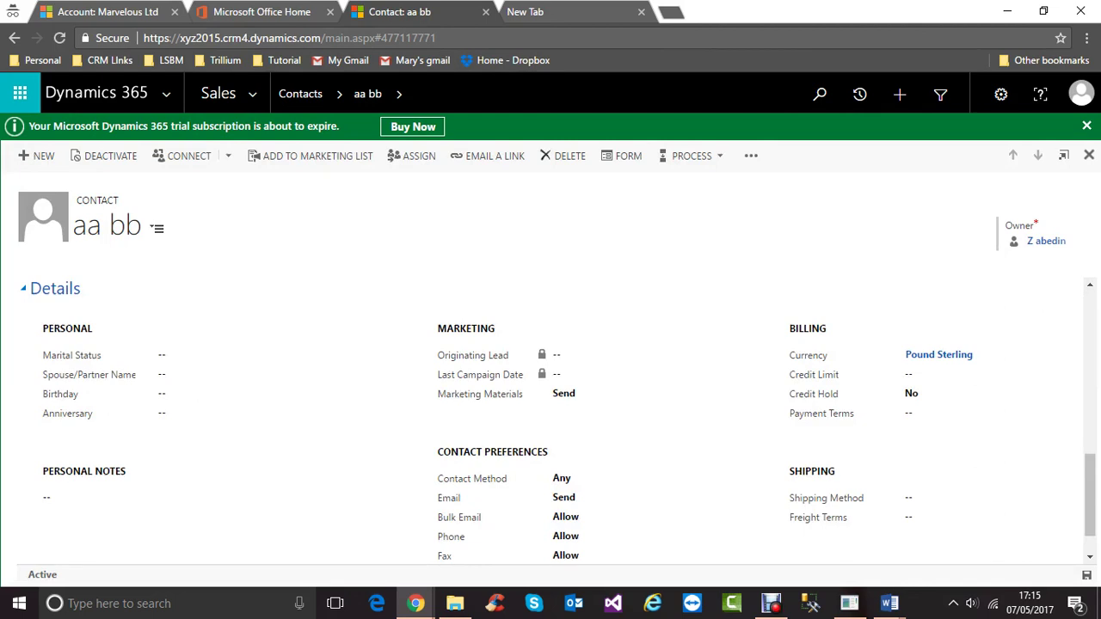
scroll(564, 422, "down", 1)
scroll(563, 421, "up", 5)
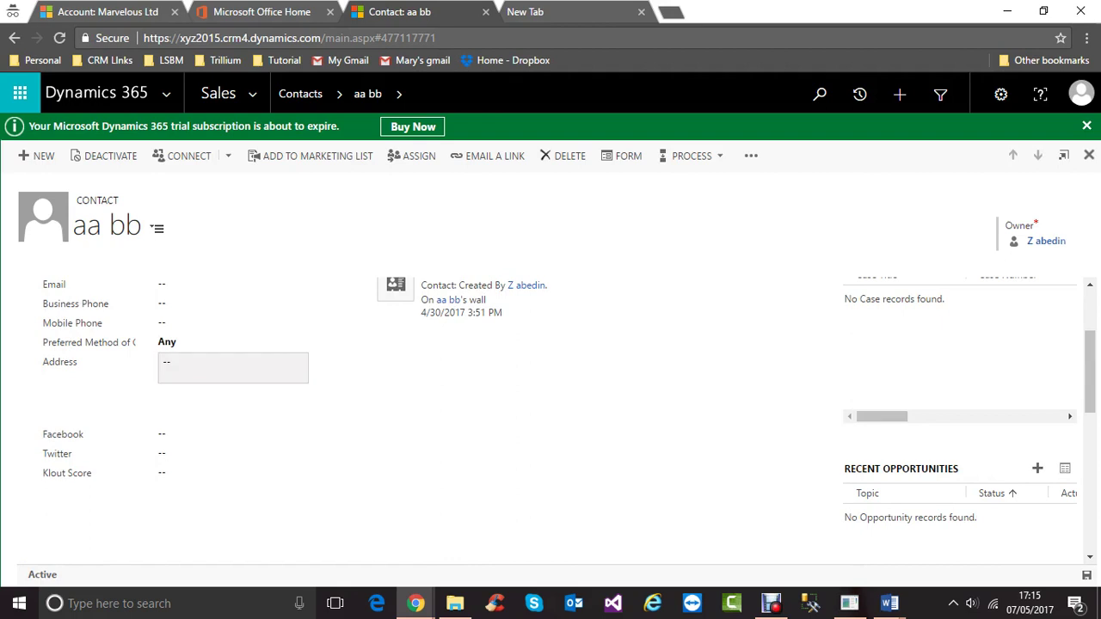
- Set the Country/Region in the contact's address to India and save the record
left_click(233, 367)
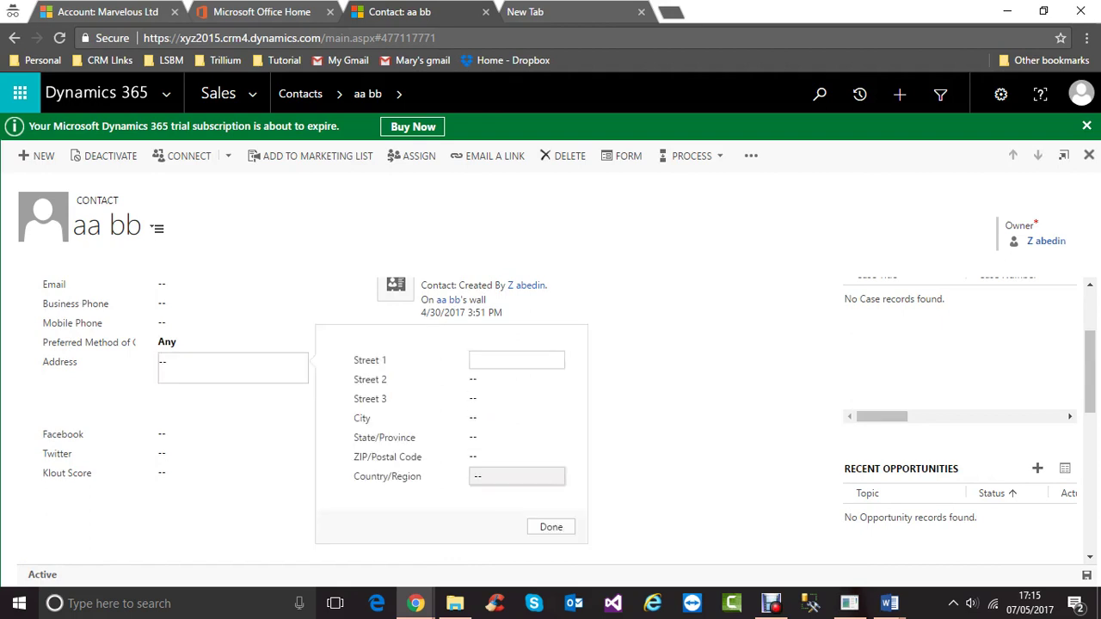
left_click(516, 476)
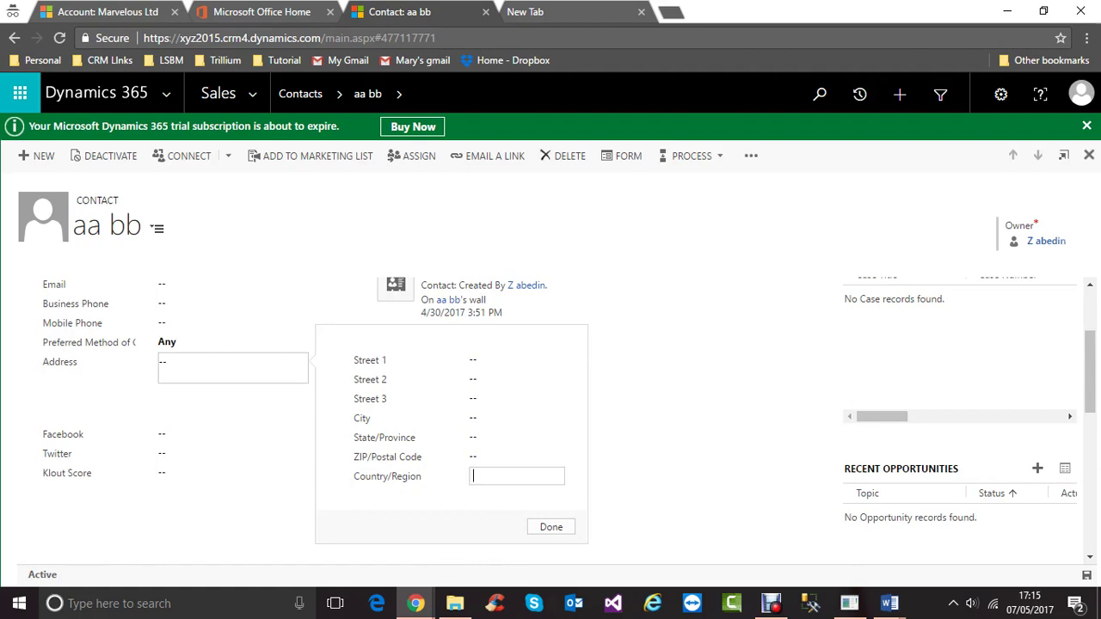
type("India")
left_click(551, 527)
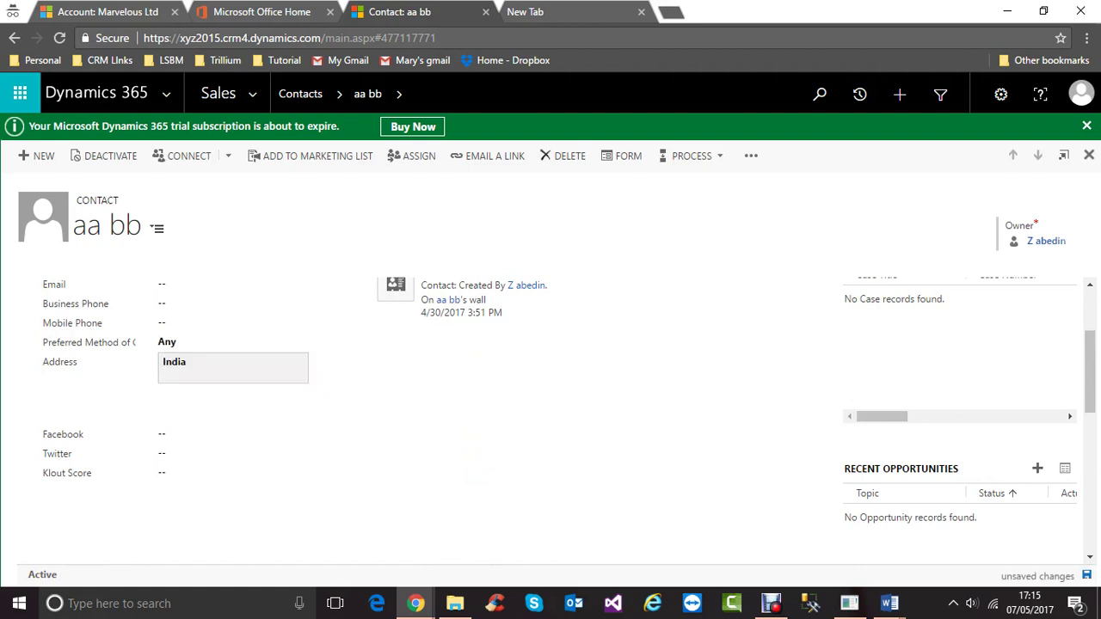
left_click(1088, 576)
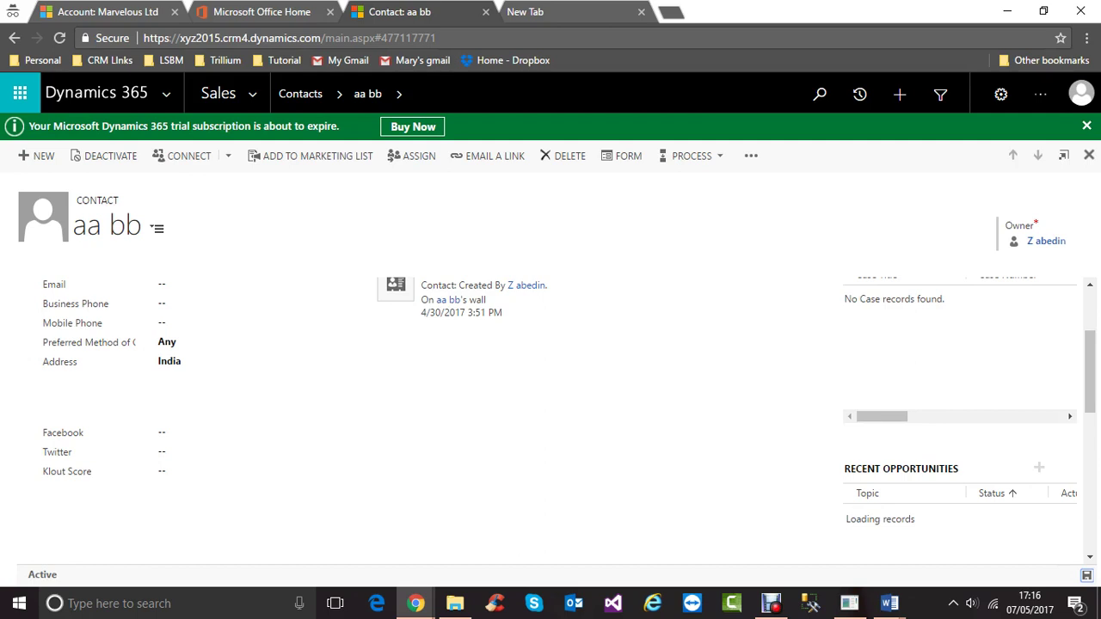
- Open a new Advanced Find query and set it to look for Contacts
left_click(899, 94)
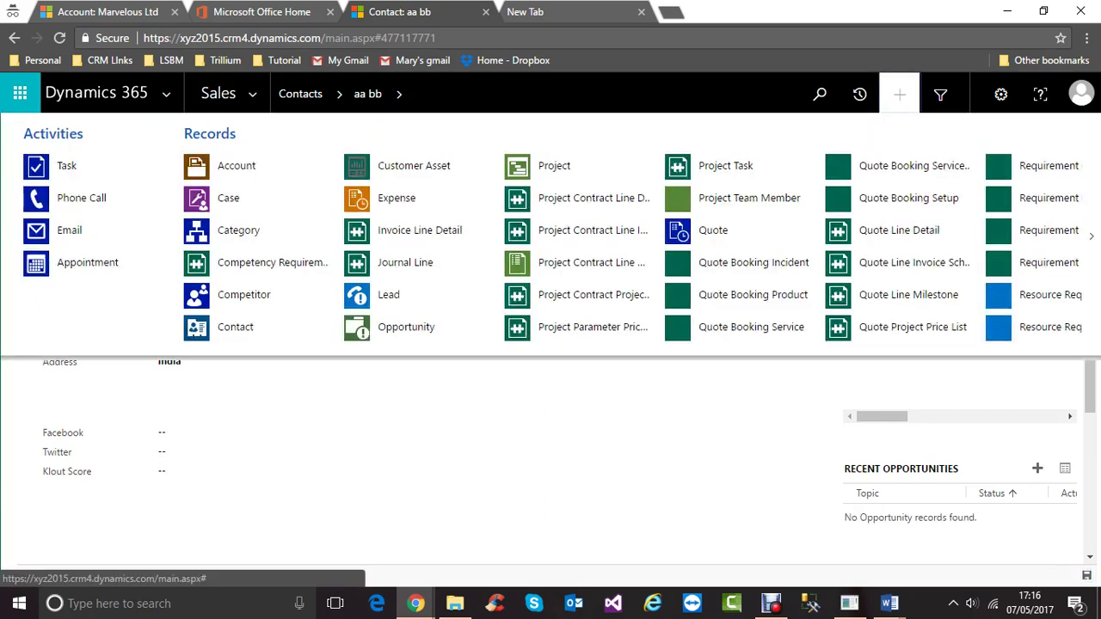
left_click(941, 93)
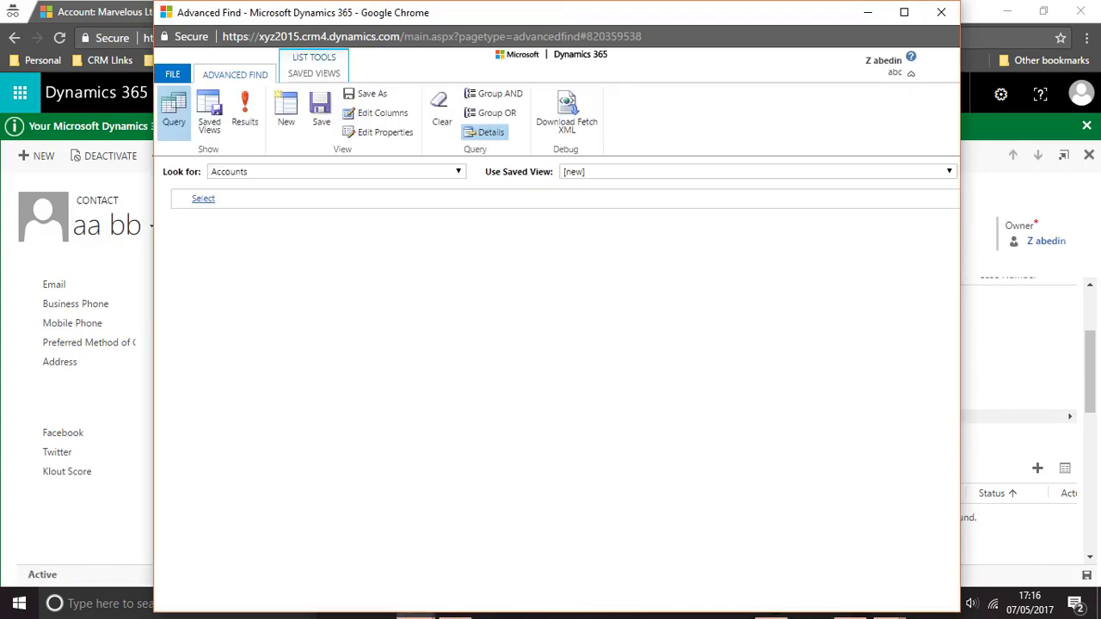
left_click(335, 172)
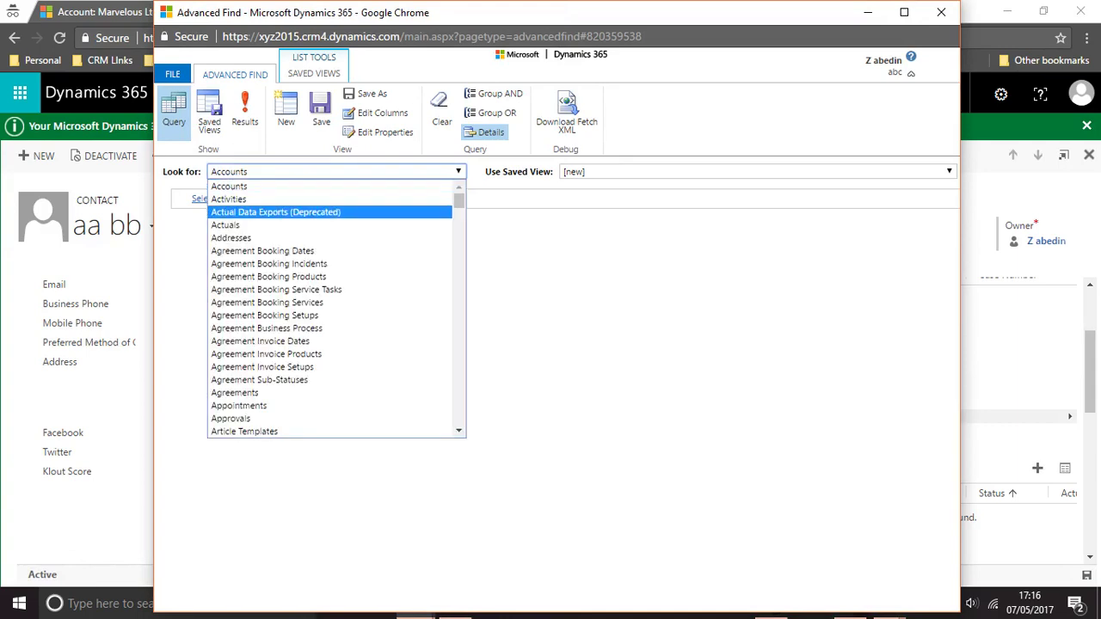
key("c")
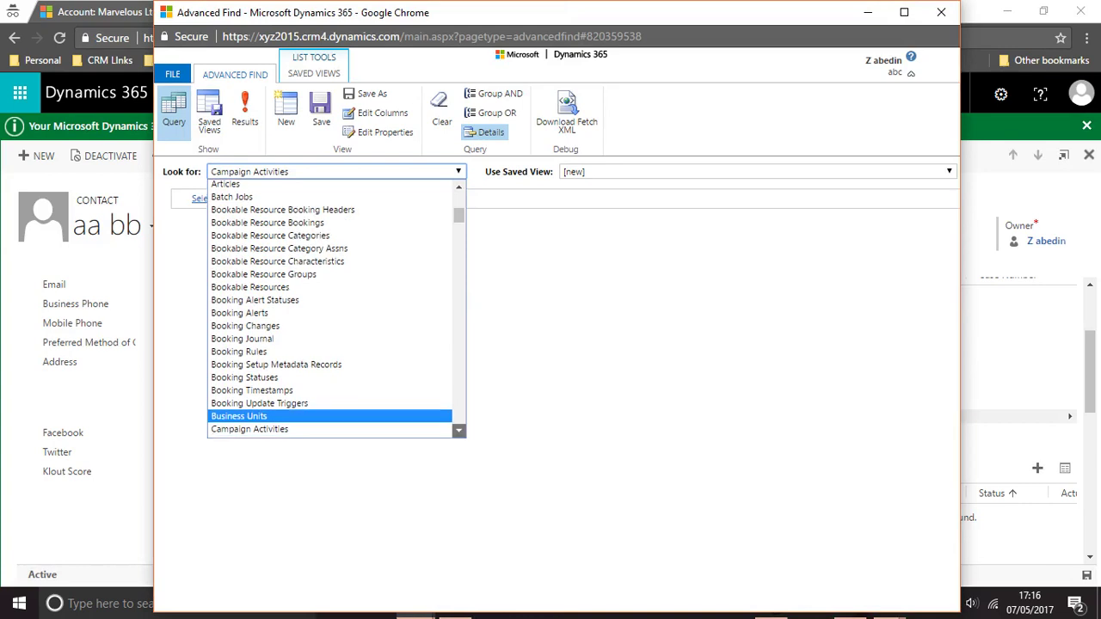
scroll(329, 310, "down", 4)
scroll(336, 310, "down", 3)
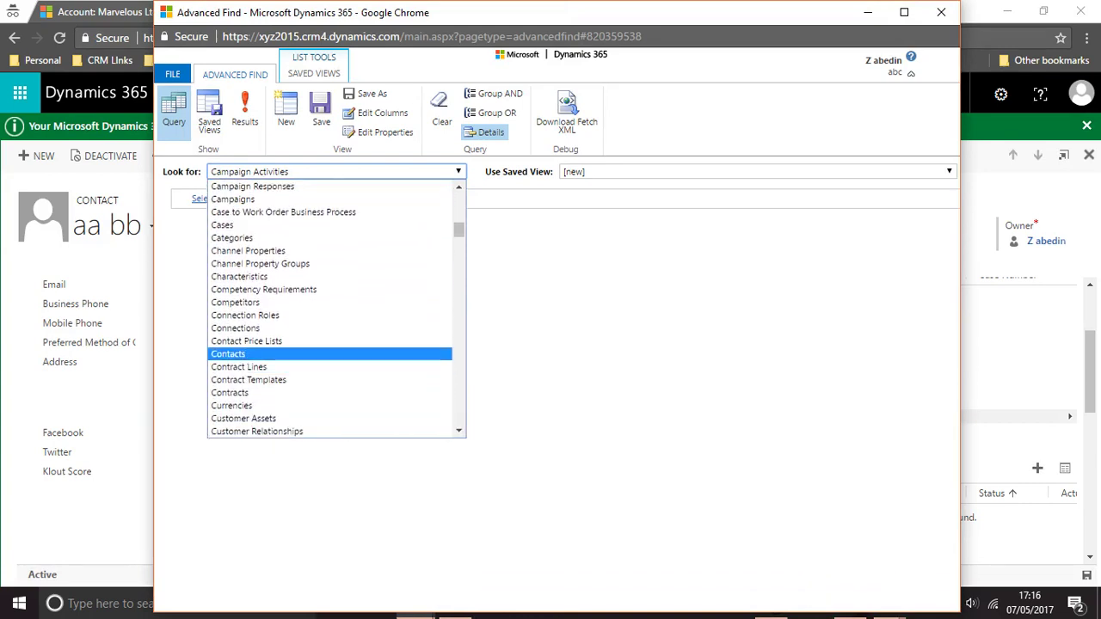
left_click(330, 353)
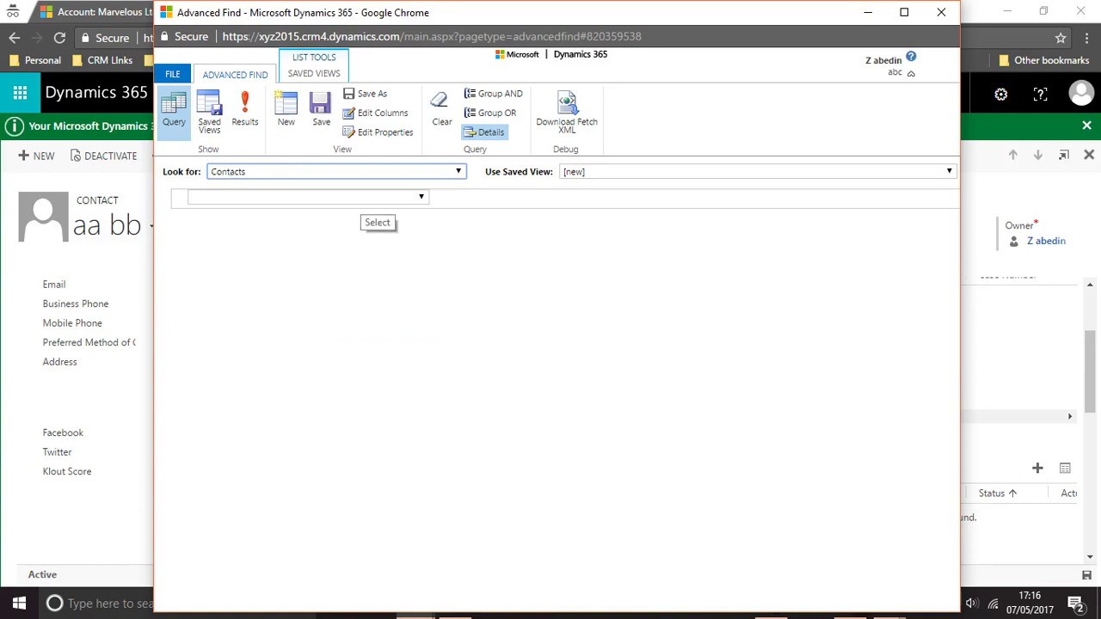
- Add the condition Address 2: Country/Region equals India to the Contacts query and run it
left_click(361, 198)
left_click_drag(422, 228, 421, 233)
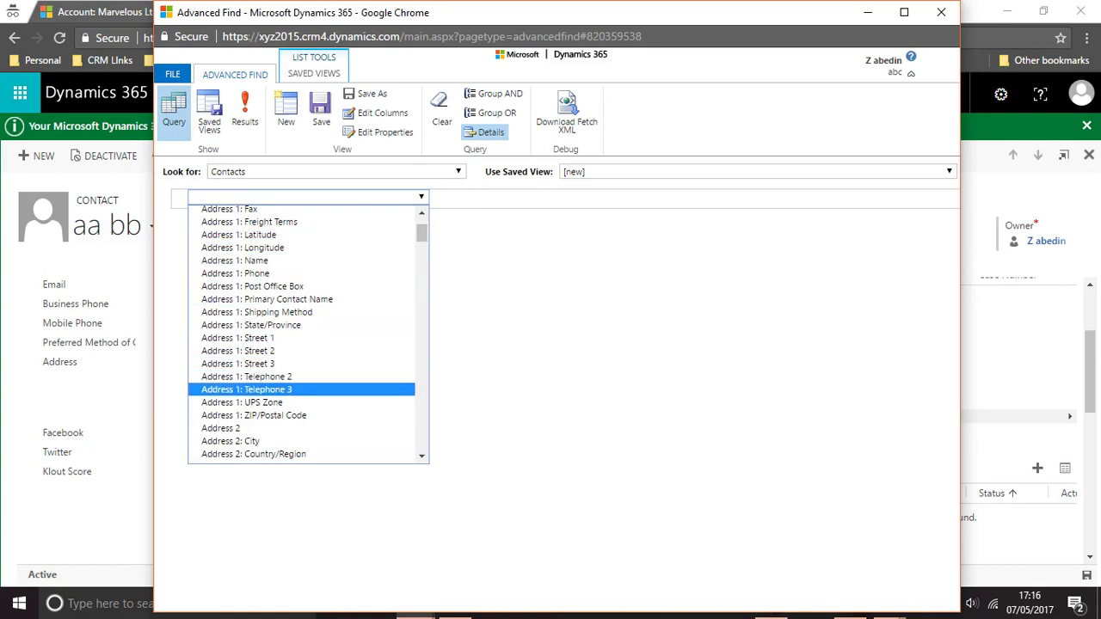
left_click(254, 453)
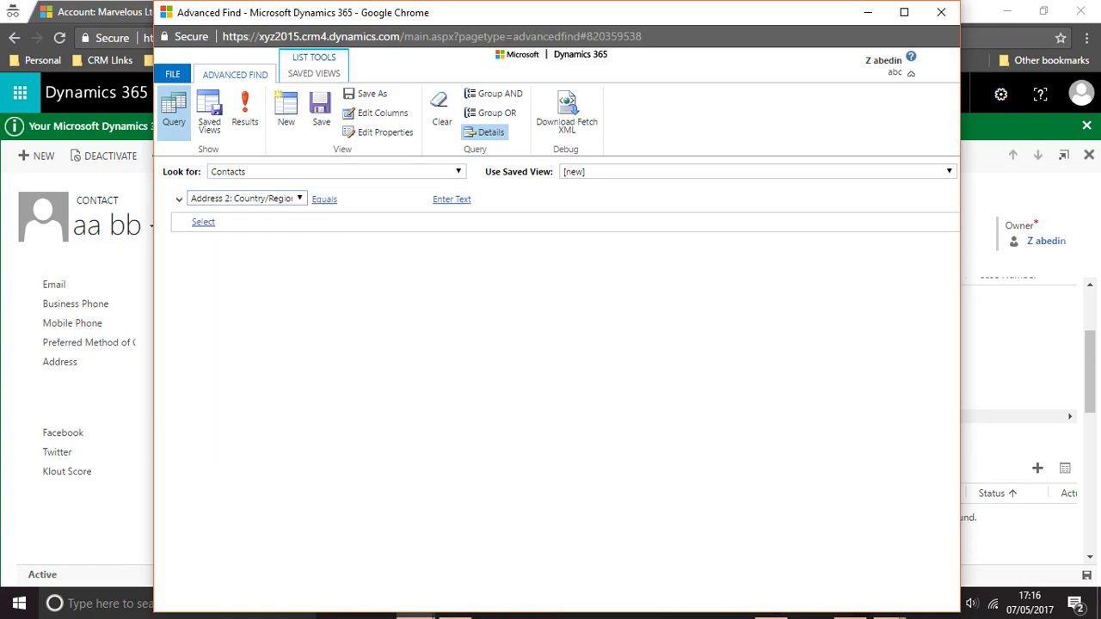
left_click(458, 199)
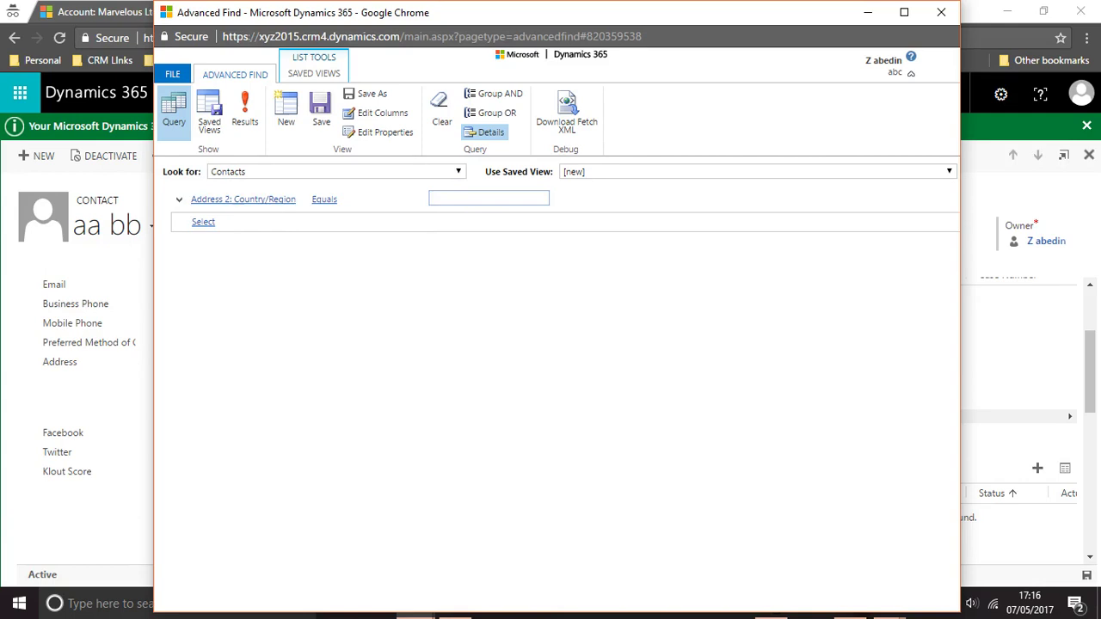
type("India")
left_click(244, 110)
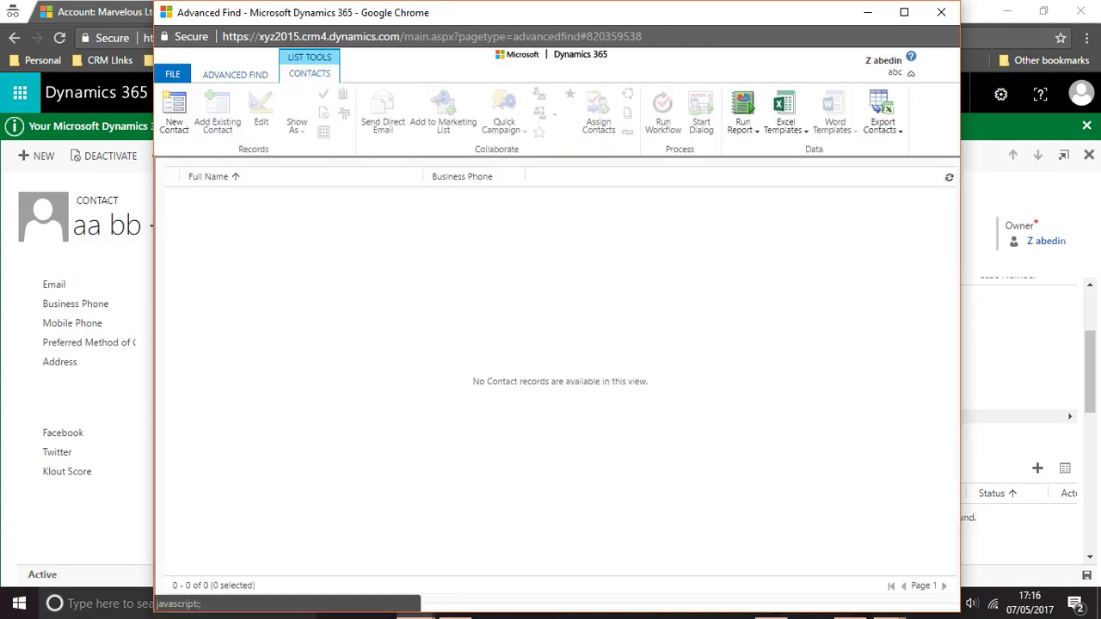
- Return to the query criteria, minimize Advanced Find and check the address details on the contact record
left_click(235, 74)
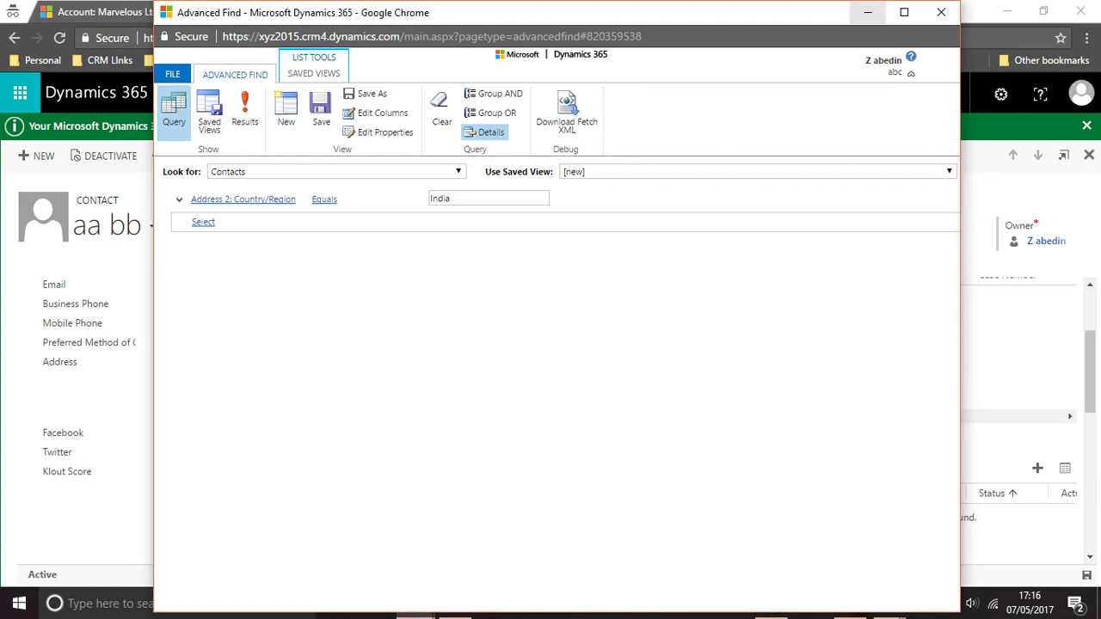
left_click(868, 12)
scroll(551, 404, "up", 2)
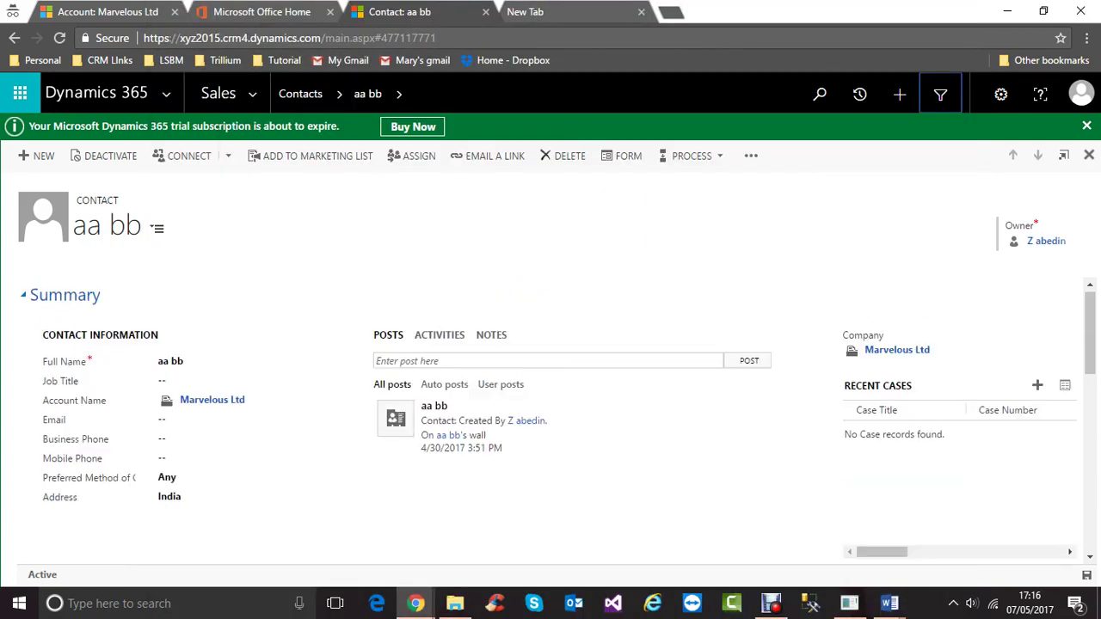
scroll(551, 404, "down", 2)
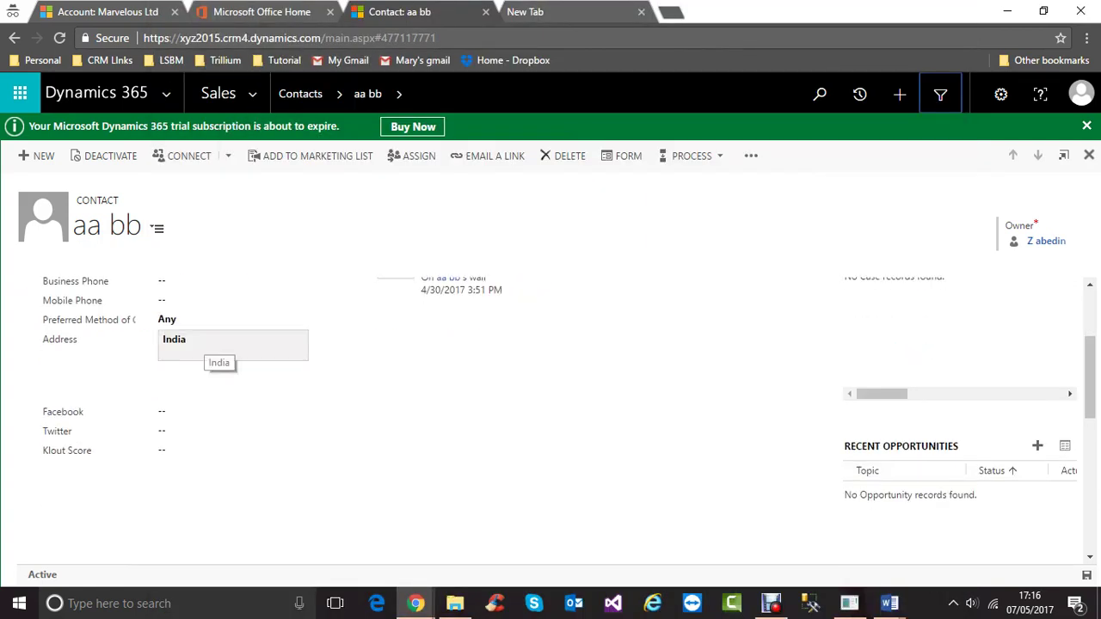
left_click(220, 348)
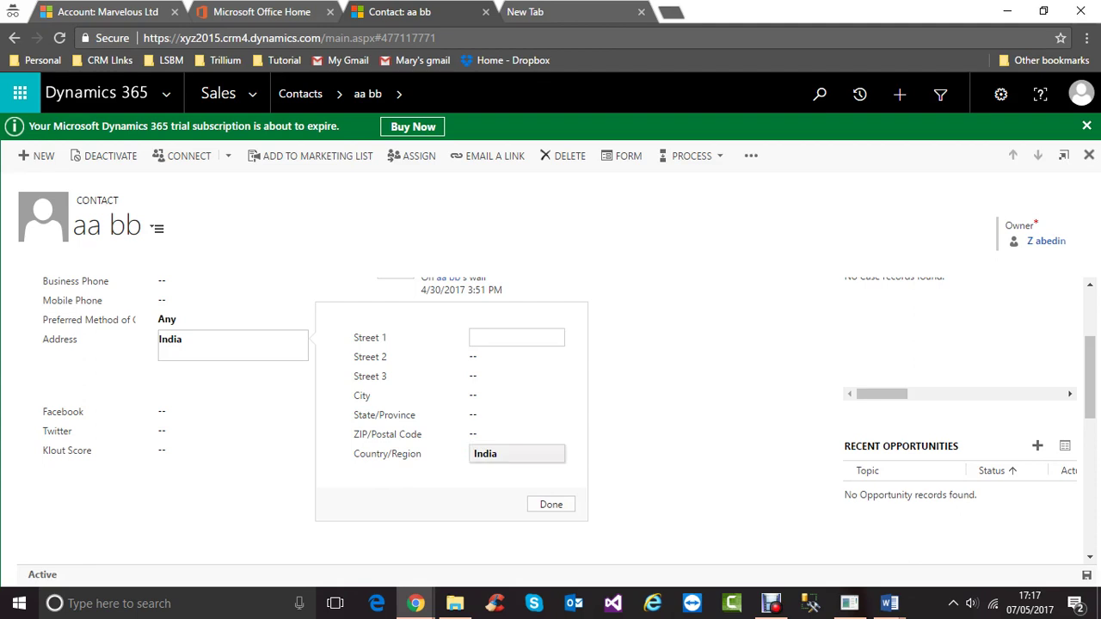
key("Escape")
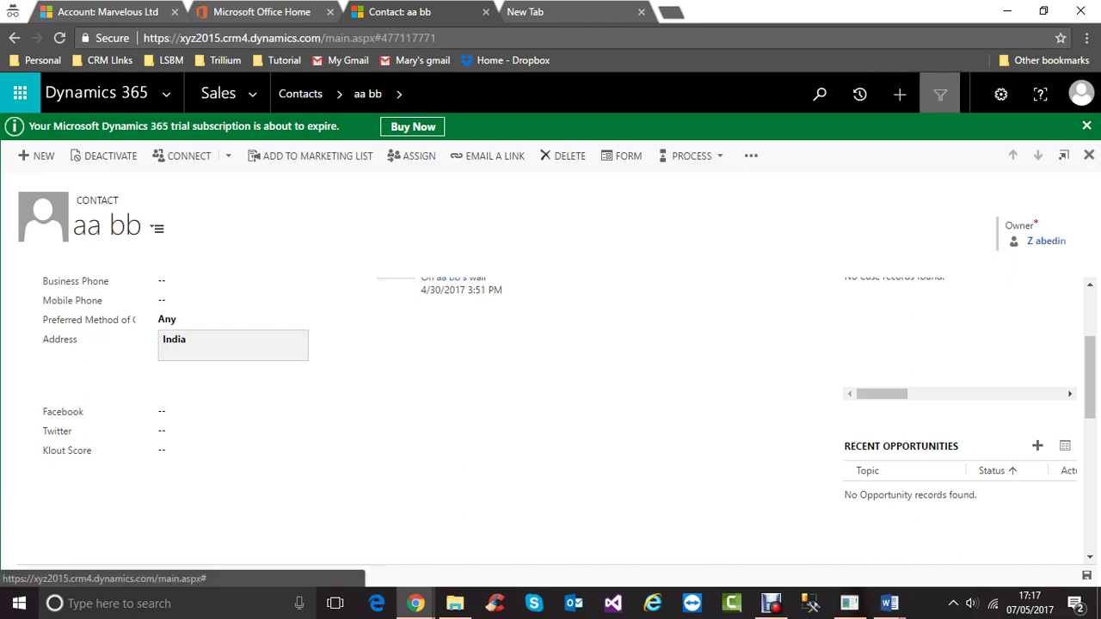
- Bring back the Advanced Find query and change its condition to Address 1: Country/Region equals India
mouse_move(416, 603)
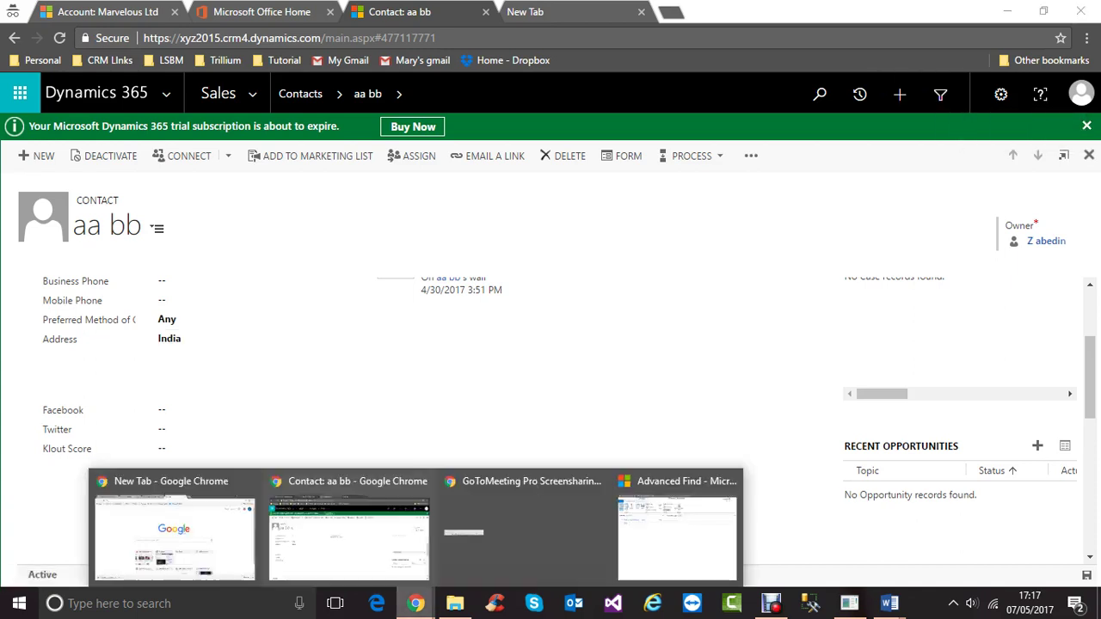
left_click(677, 529)
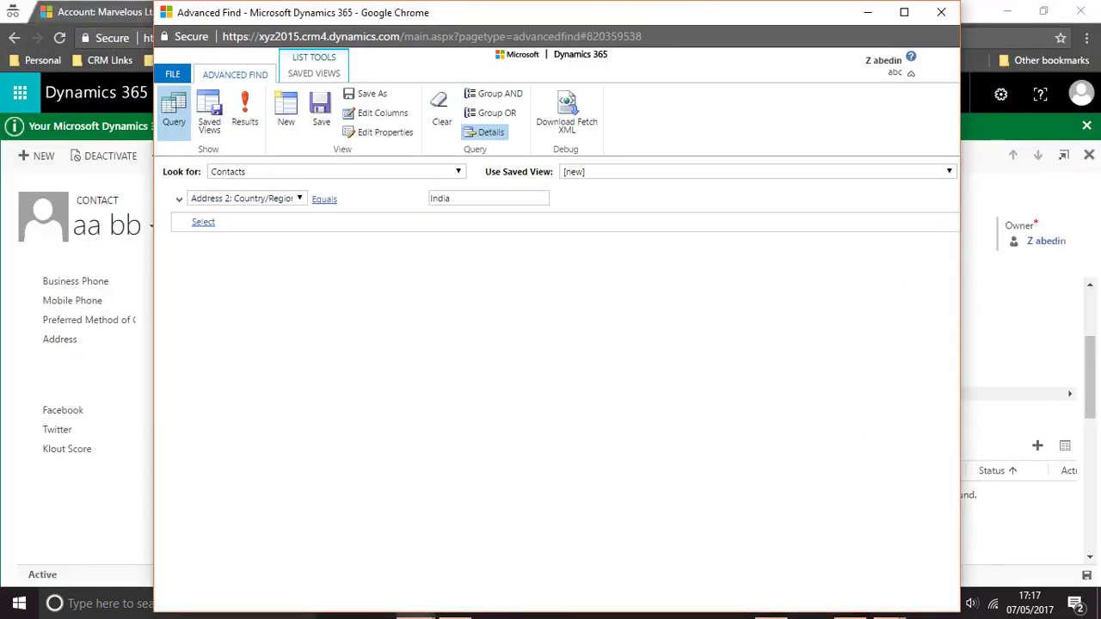
left_click(288, 199)
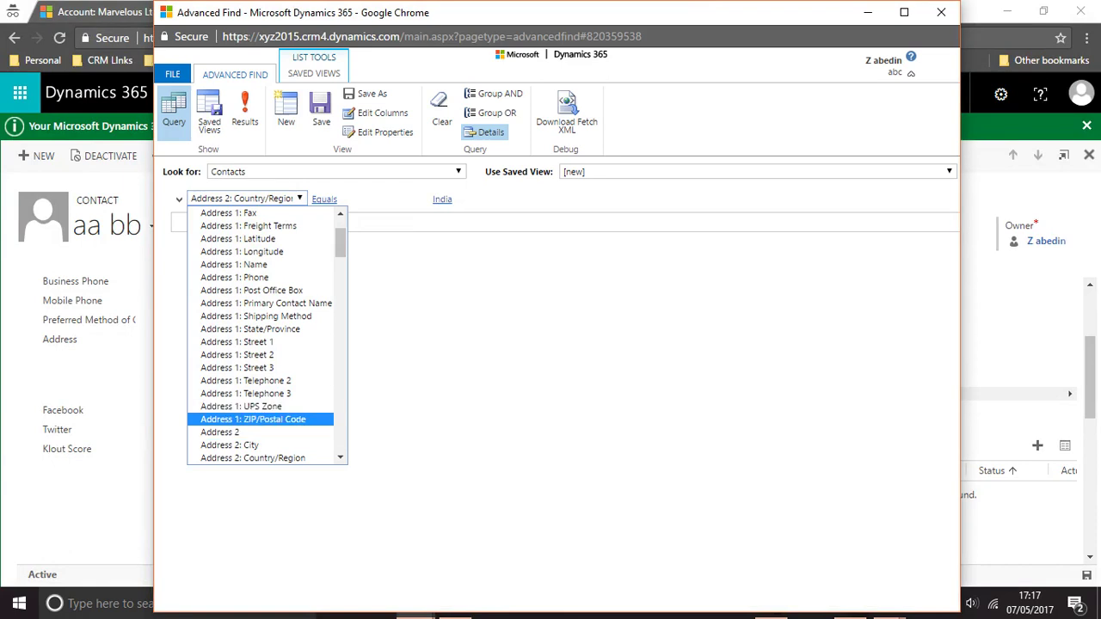
scroll(267, 336, "down", 4)
scroll(266, 336, "down", 4)
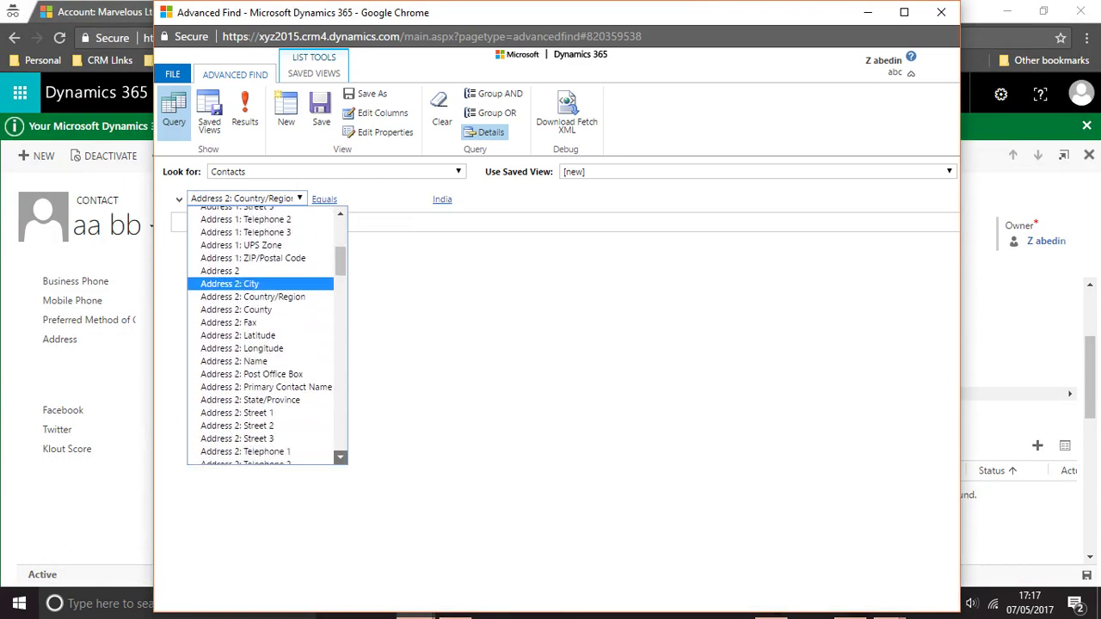
scroll(266, 335, "down", 1)
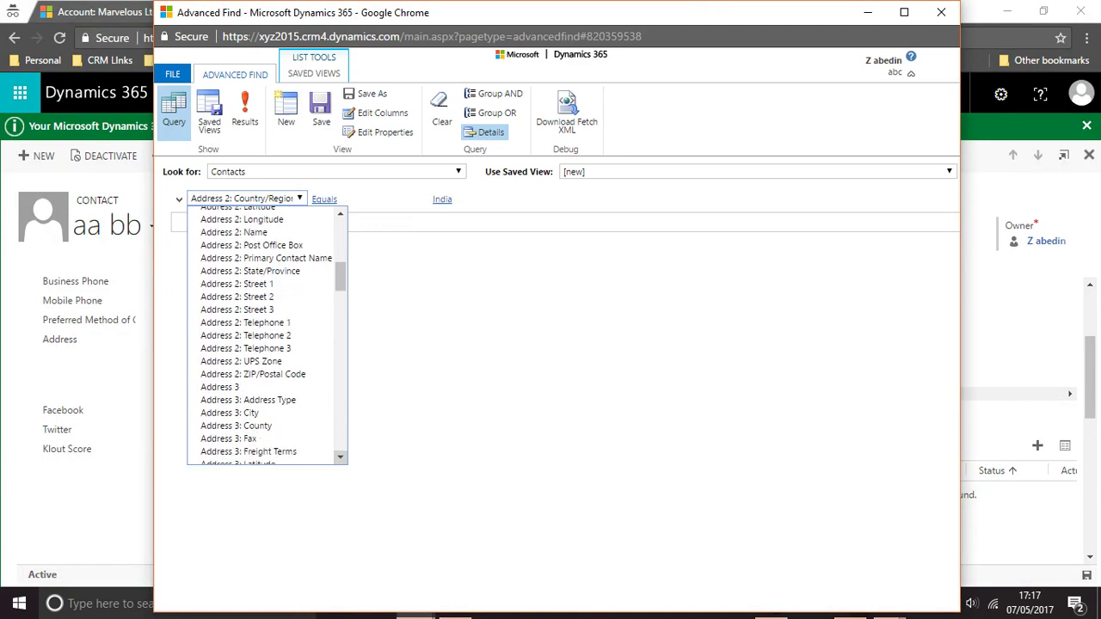
scroll(267, 335, "up", 10)
scroll(297, 266, "up", 1)
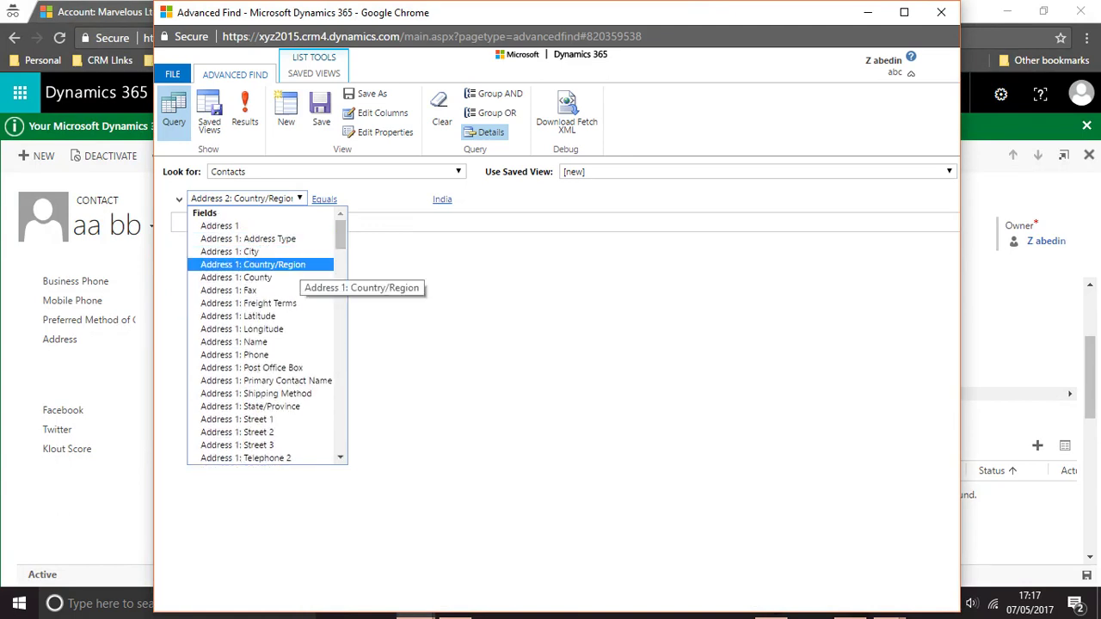
left_click(297, 265)
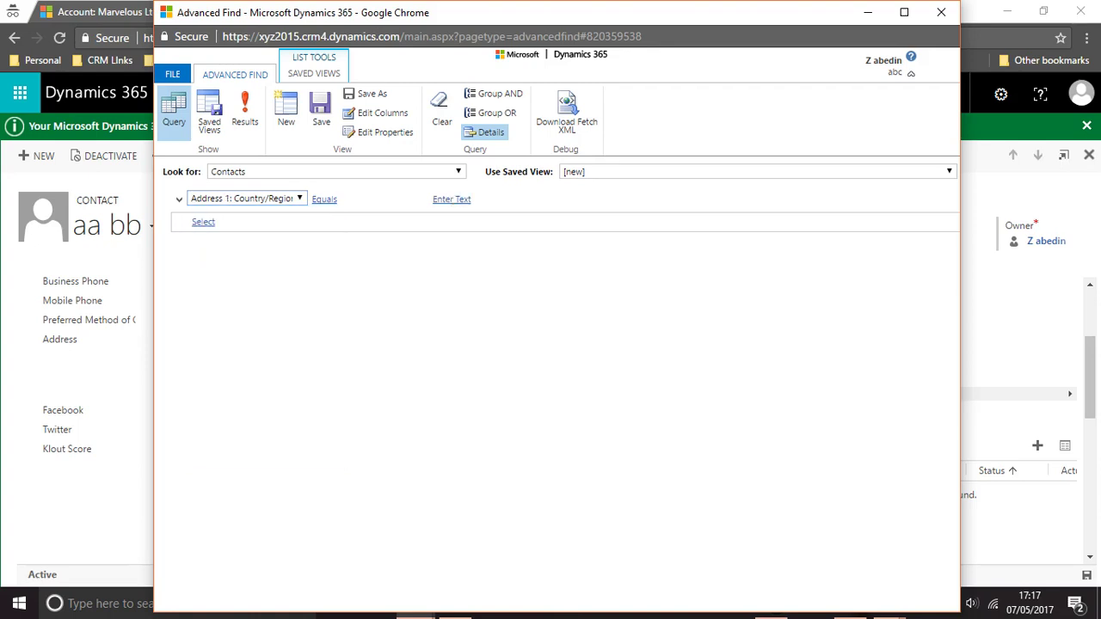
left_click(452, 199)
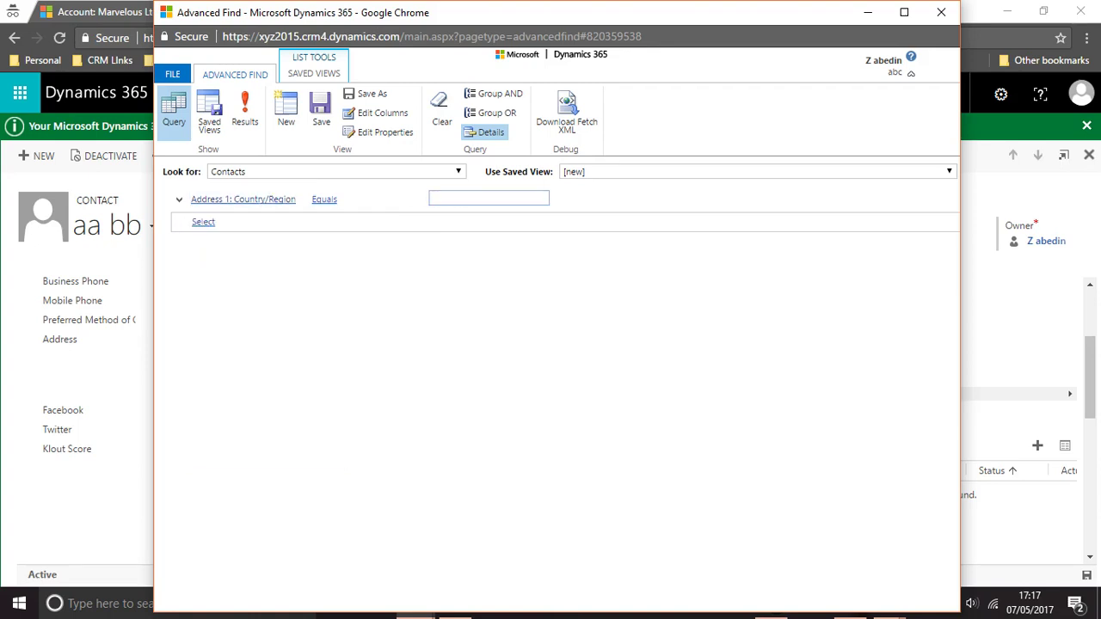
type("India")
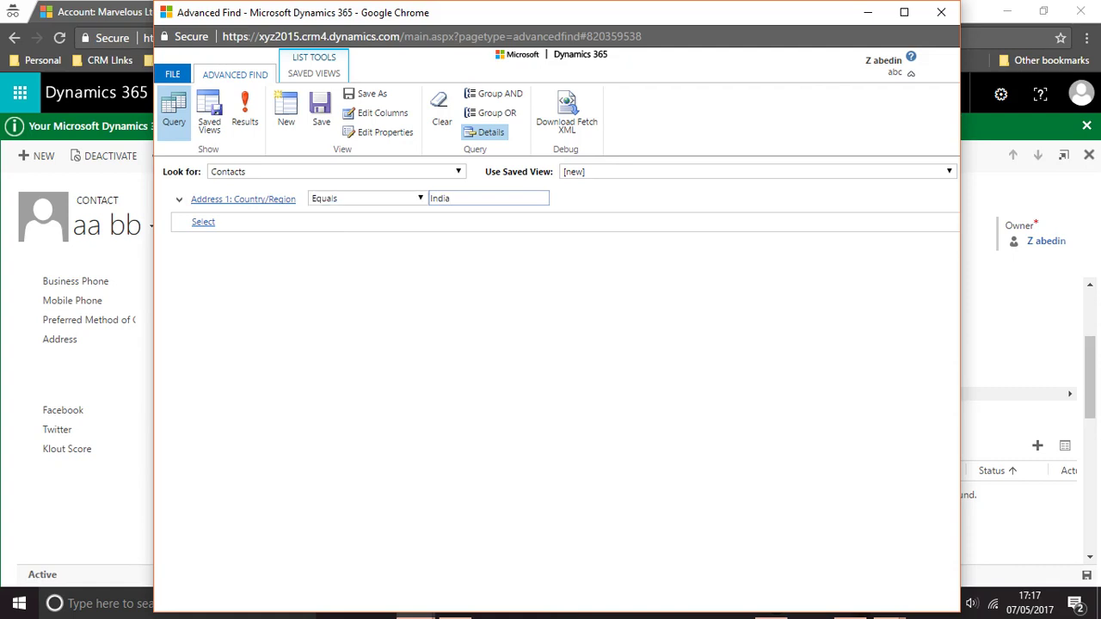
- Run the Contacts query, check its results and return to the query criteria
left_click(245, 110)
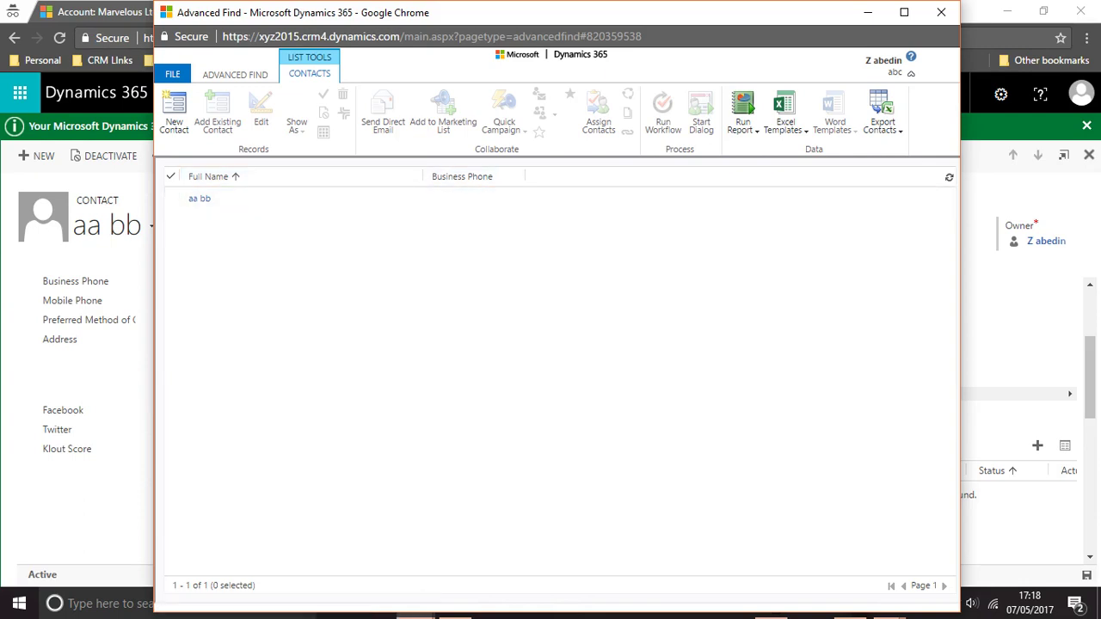
left_click(235, 74)
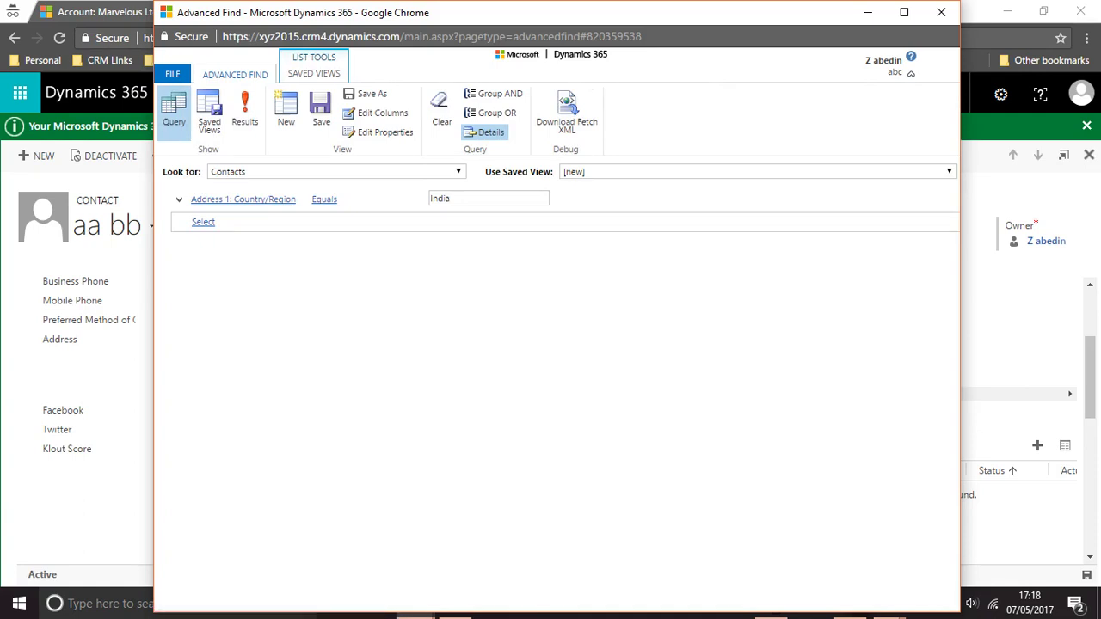
- Add the columns Address 1: Country/Region, Company Name, Created By, Created On and Currency to the query's results and run it again
left_click(382, 112)
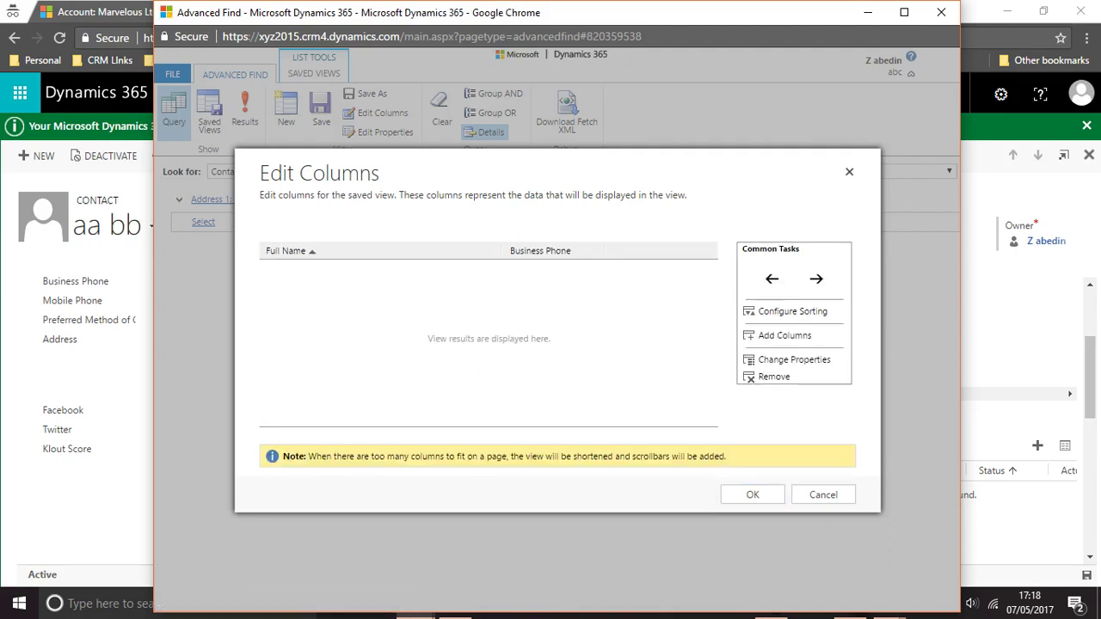
left_click(783, 336)
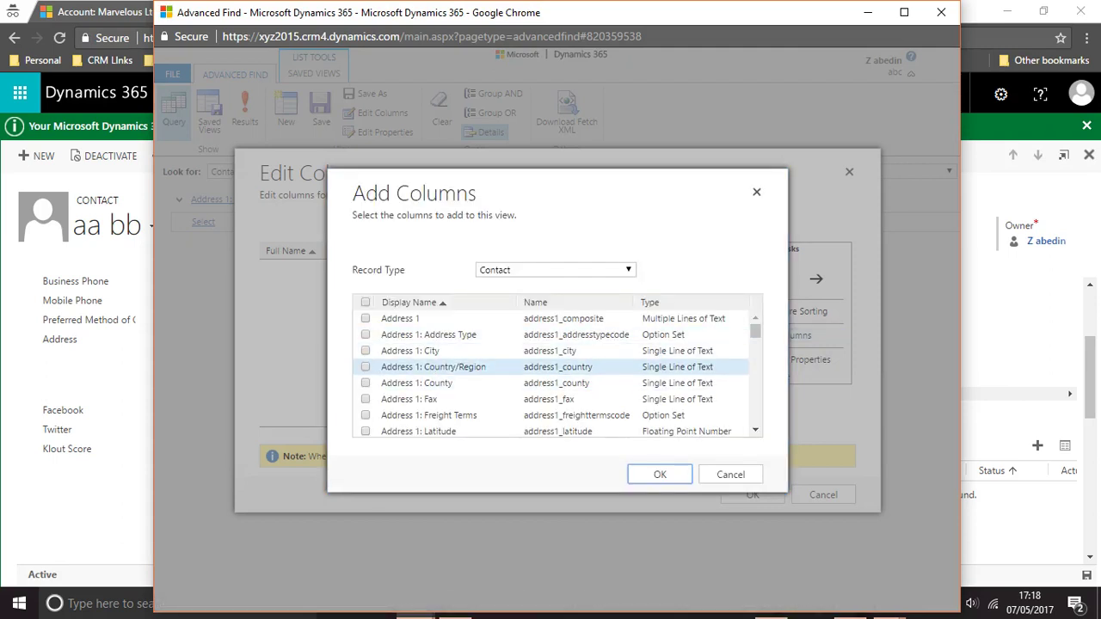
left_click(365, 366)
scroll(755, 430, "down", 5)
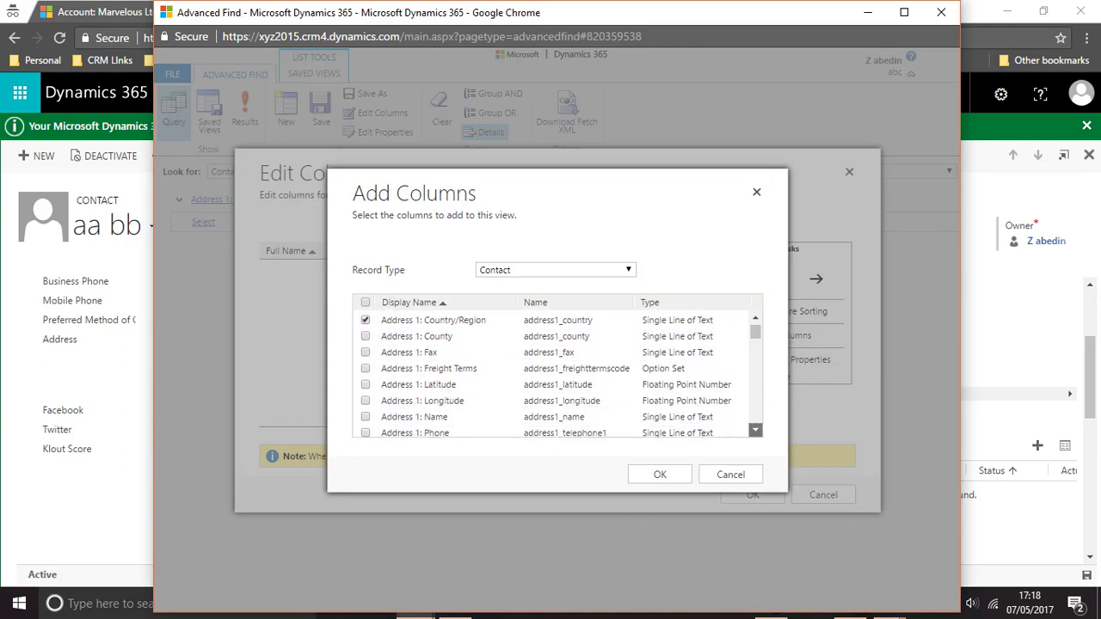
scroll(755, 430, "down", 5)
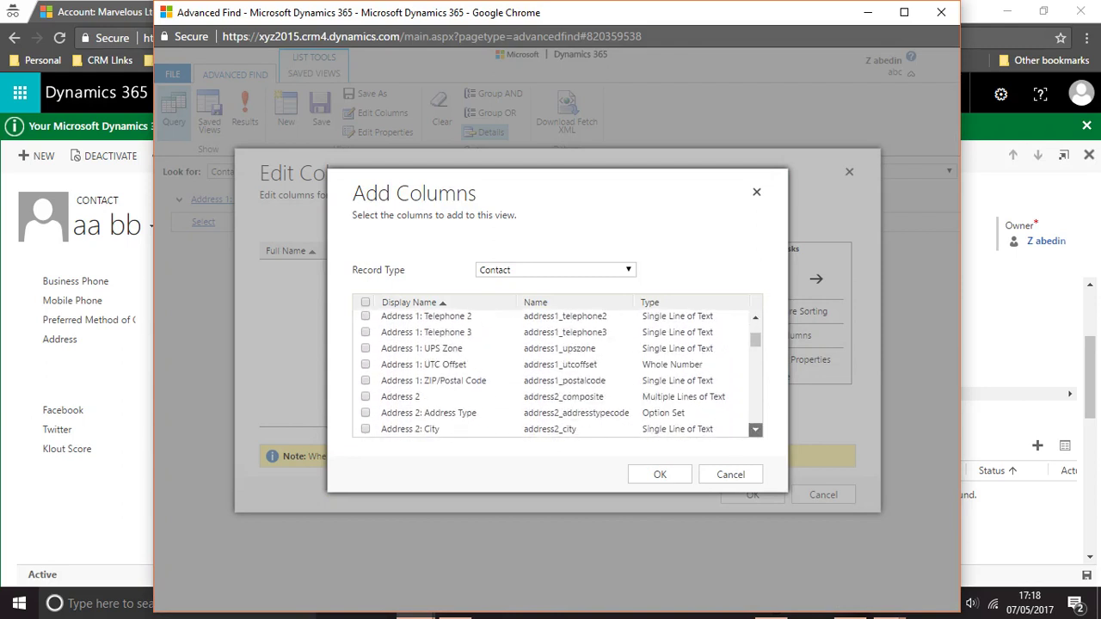
scroll(756, 430, "down", 5)
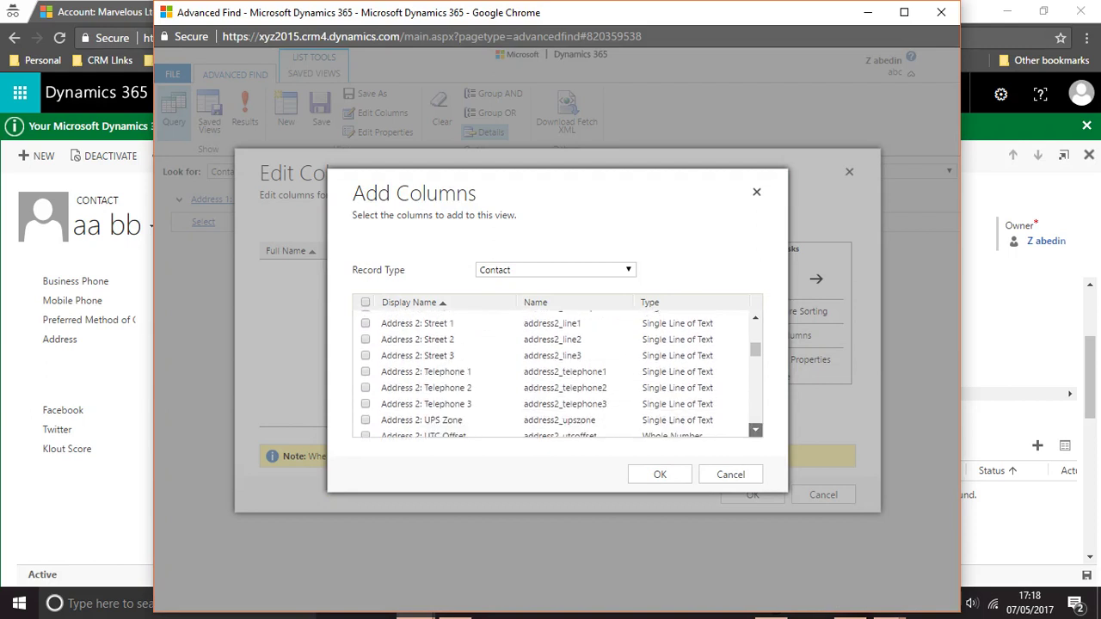
scroll(755, 430, "down", 5)
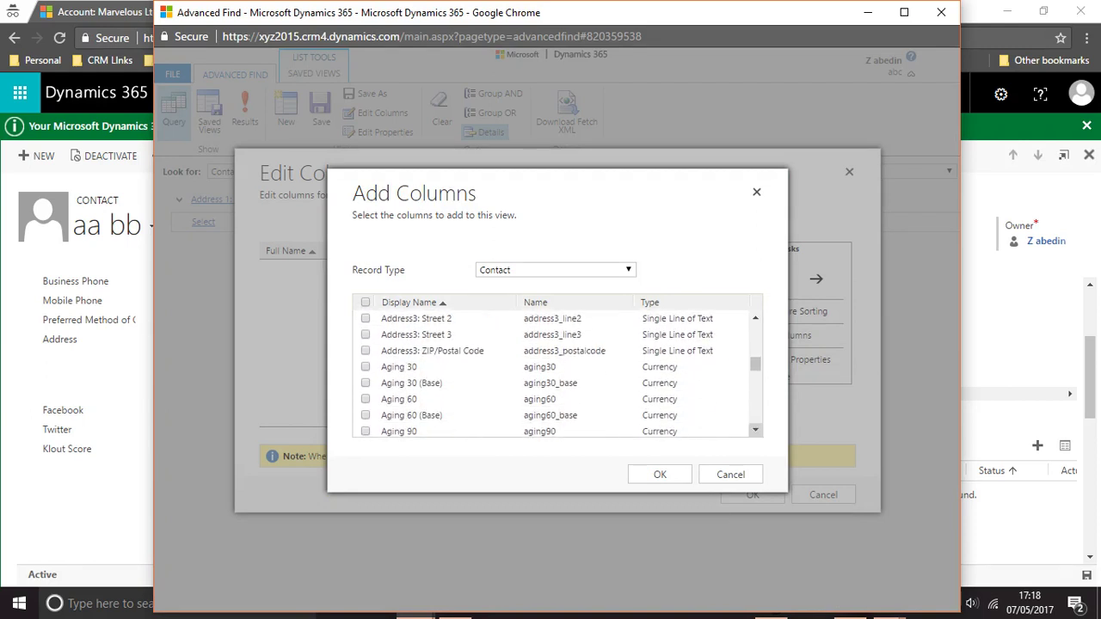
scroll(756, 431, "down", 3)
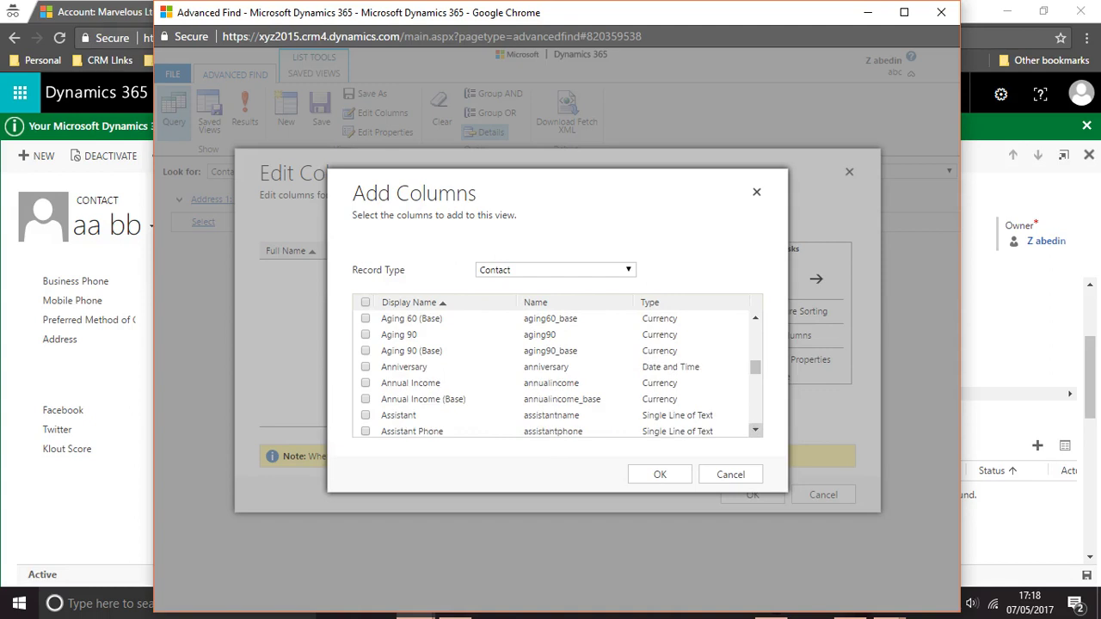
scroll(755, 430, "down", 3)
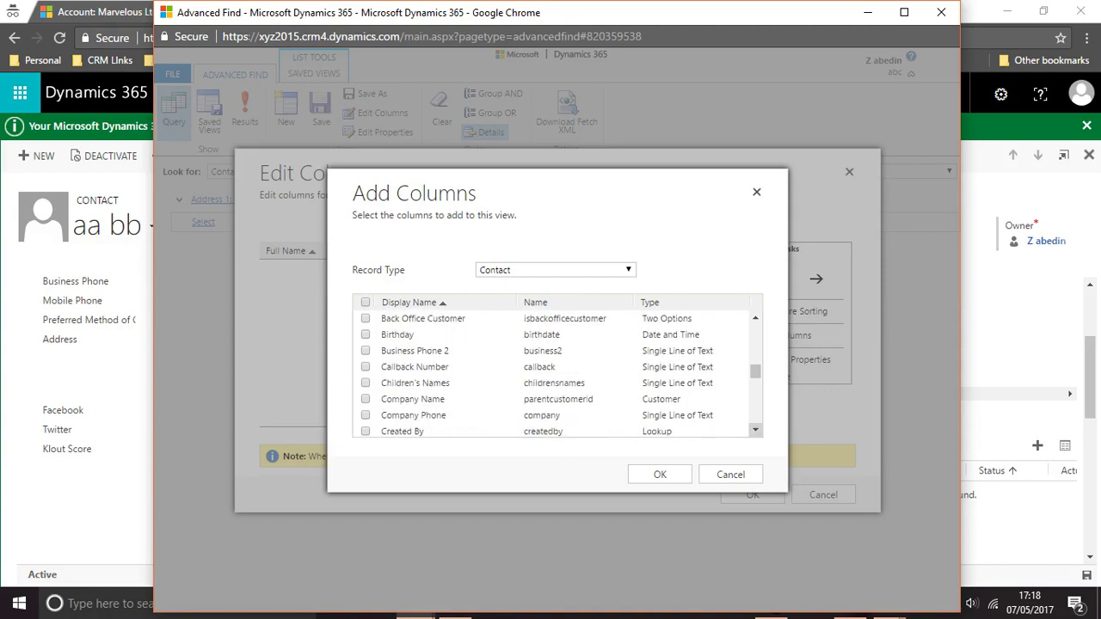
scroll(756, 430, "down", 1)
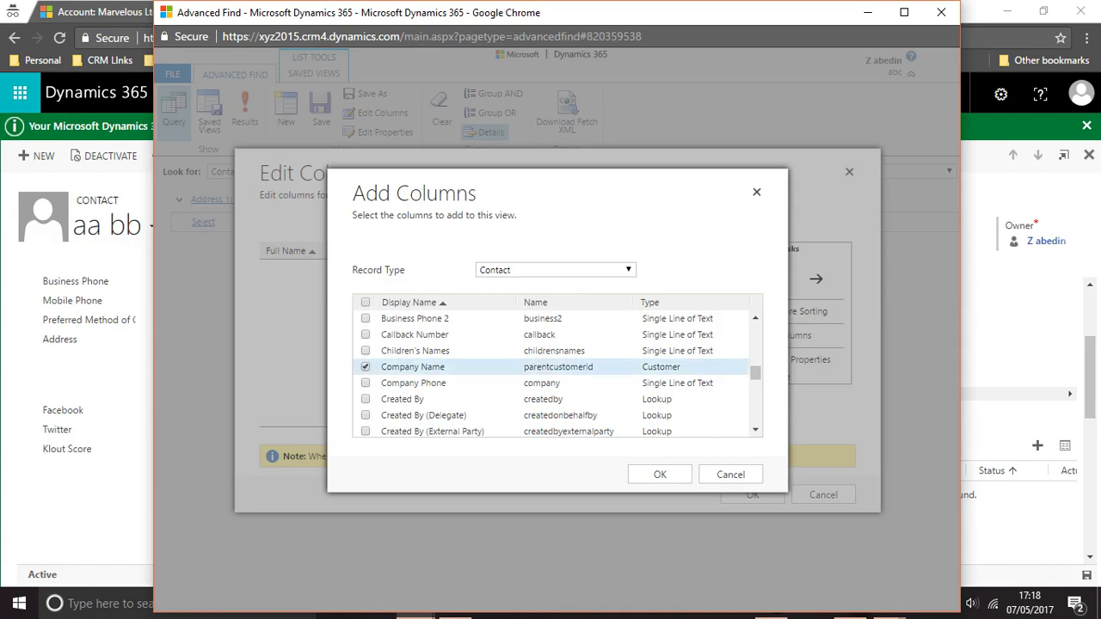
left_click(366, 399)
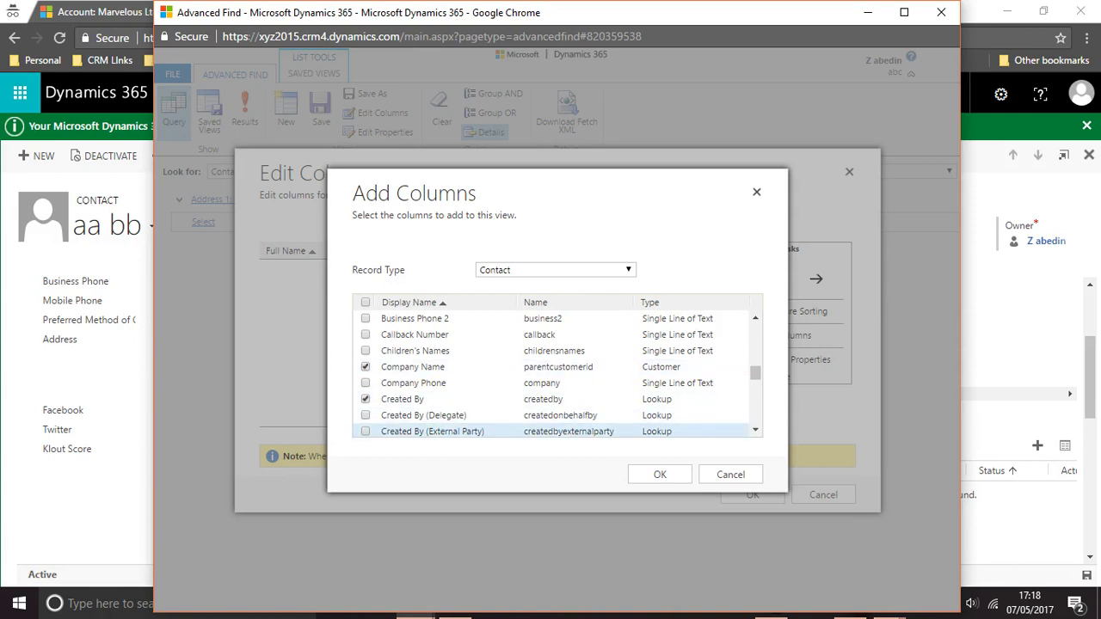
scroll(557, 374, "down", 2)
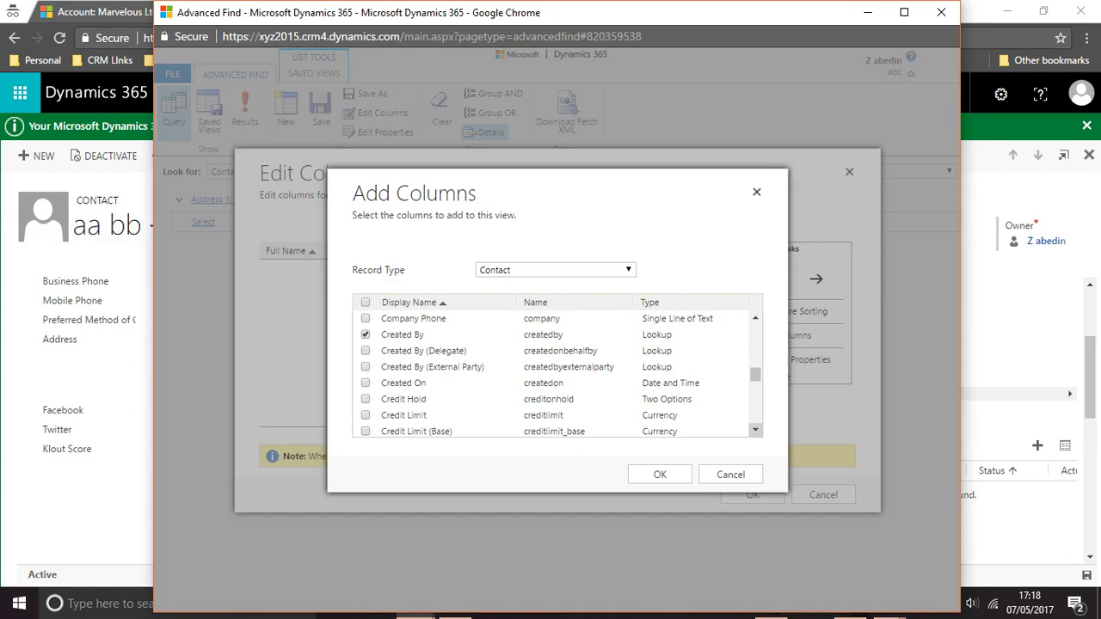
scroll(557, 353, "down", 1)
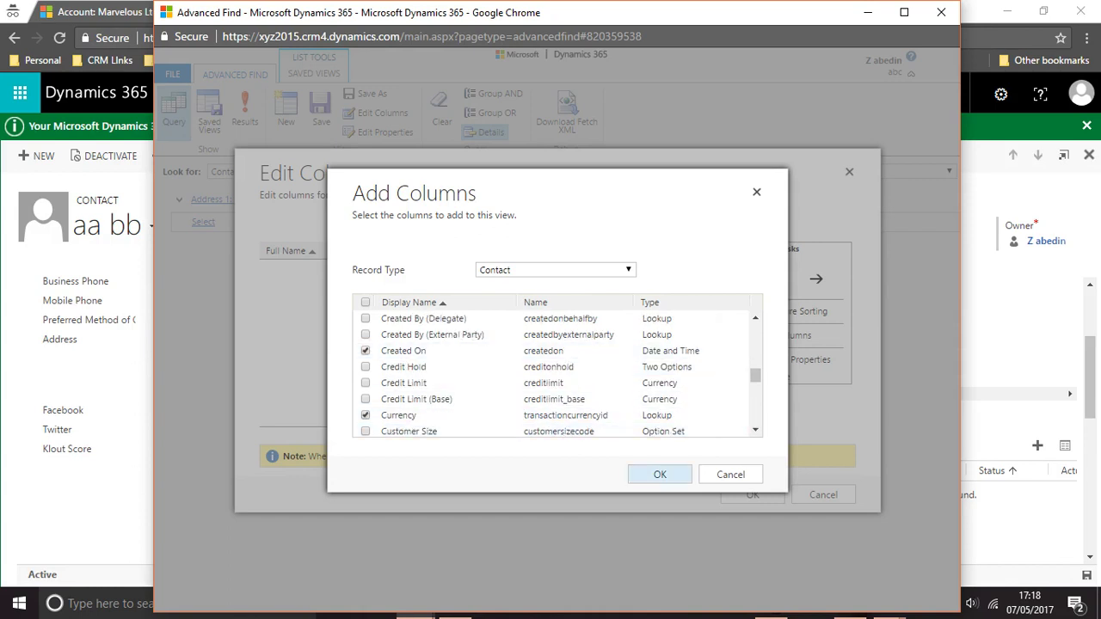
left_click(660, 474)
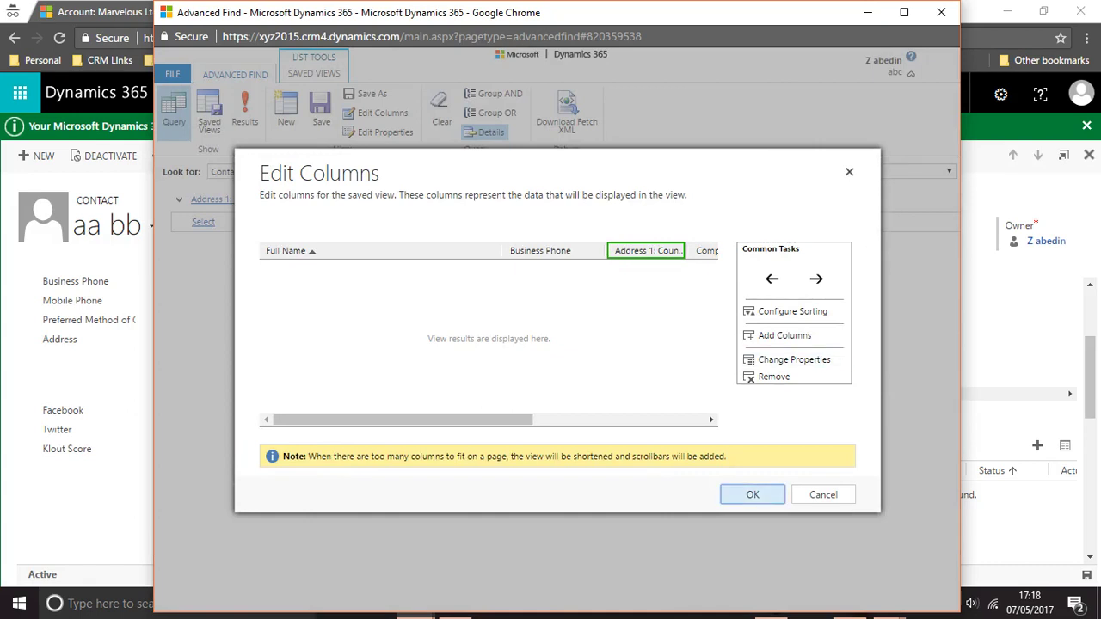
left_click(753, 495)
left_click(245, 111)
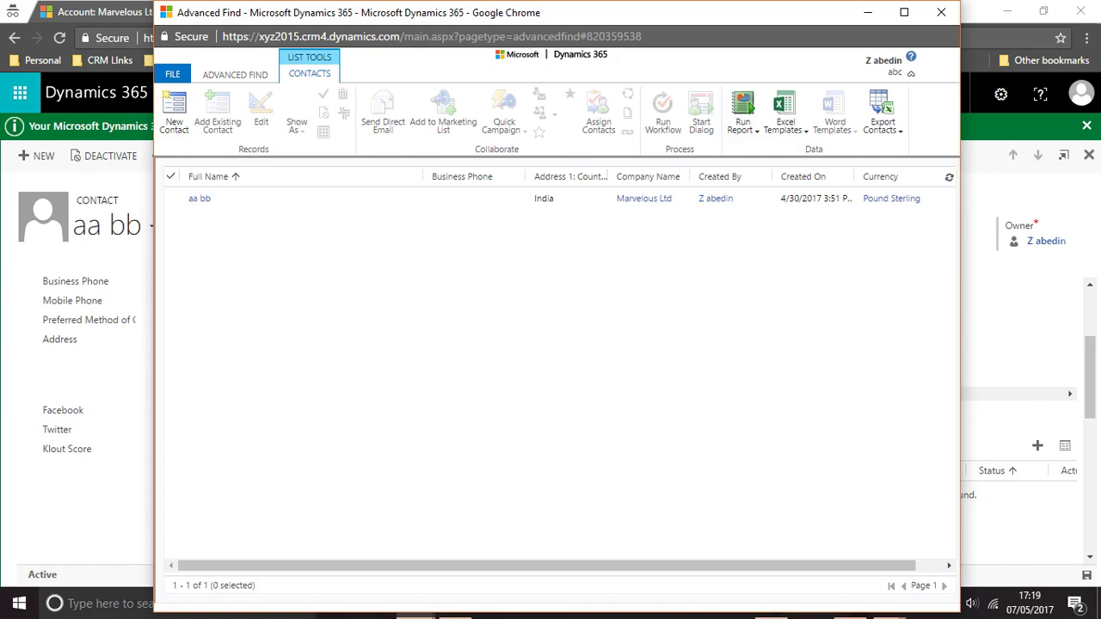
- Return to the query criteria, start saving the query as a new view and clear the default view name
left_click(235, 74)
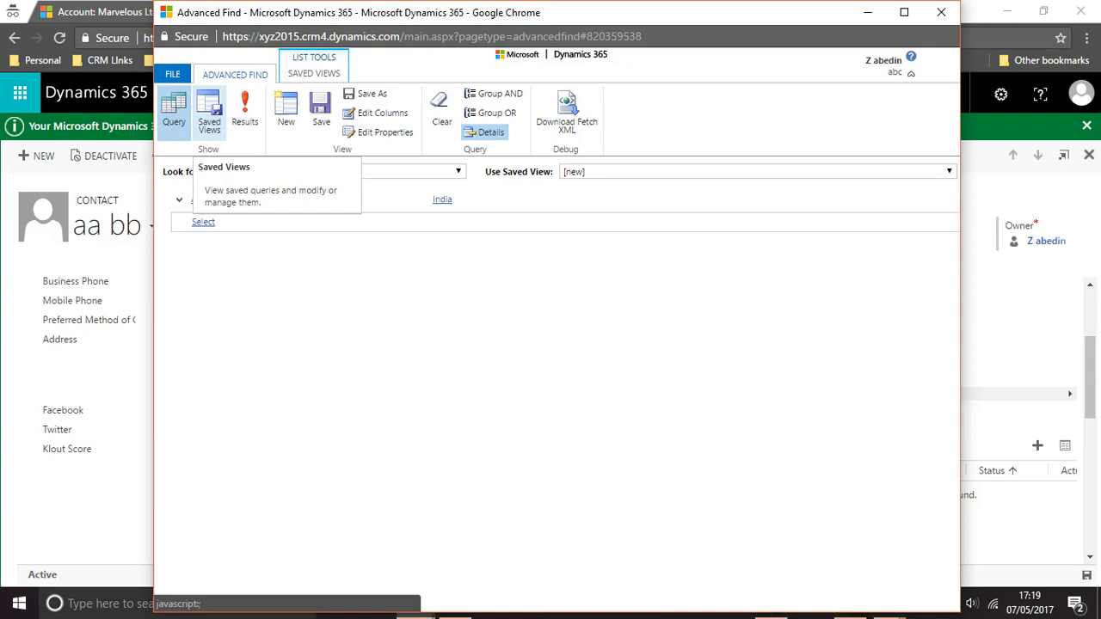
left_click(321, 107)
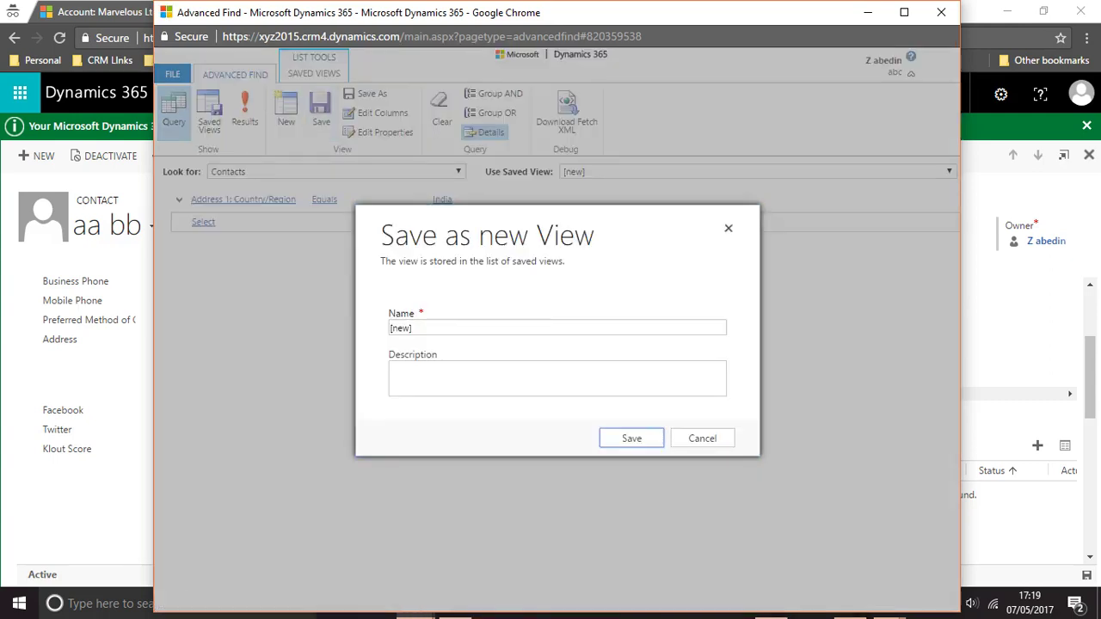
key("BackSpace")
key("BackSpace")
key("BackSpace")
key("BackSpace")
key("BackSpace")
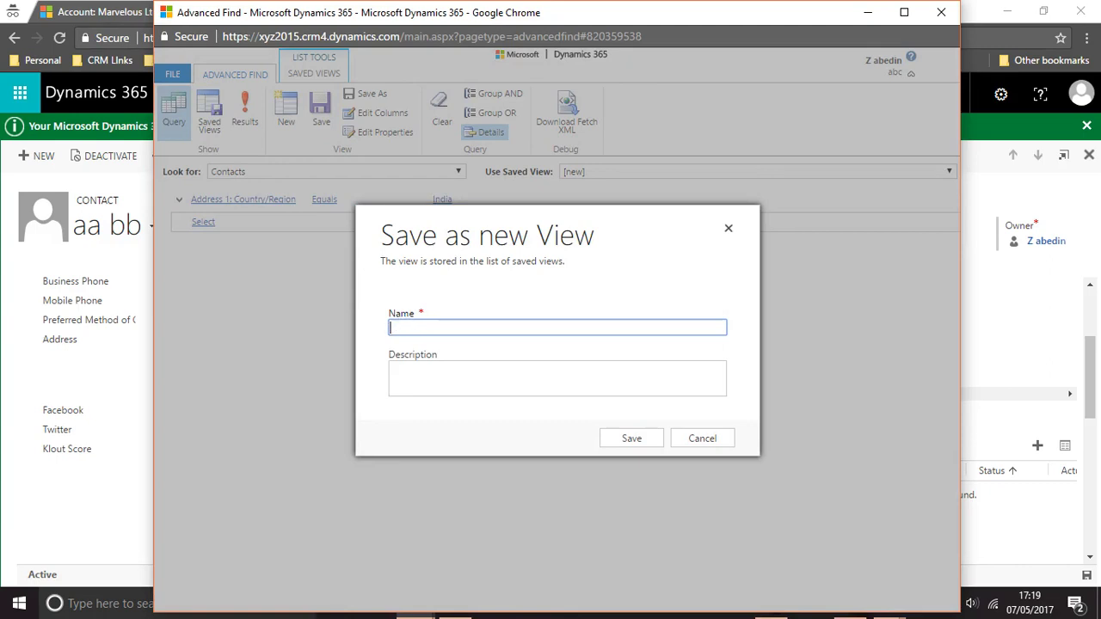
type("India country")
key("BackSpace")
key("BackSpace")
key("BackSpace")
key("BackSpace")
key("BackSpace")
key("BackSpace")
key("BackSpace")
key("BackSpace")
key("BackSpace")
key("BackSpace")
key("BackSpace")
key("BackSpace")
key("BackSpace")
- Name the new view "Contacts from India" and save it
type("Contact from Indias")
left_click(638, 439)
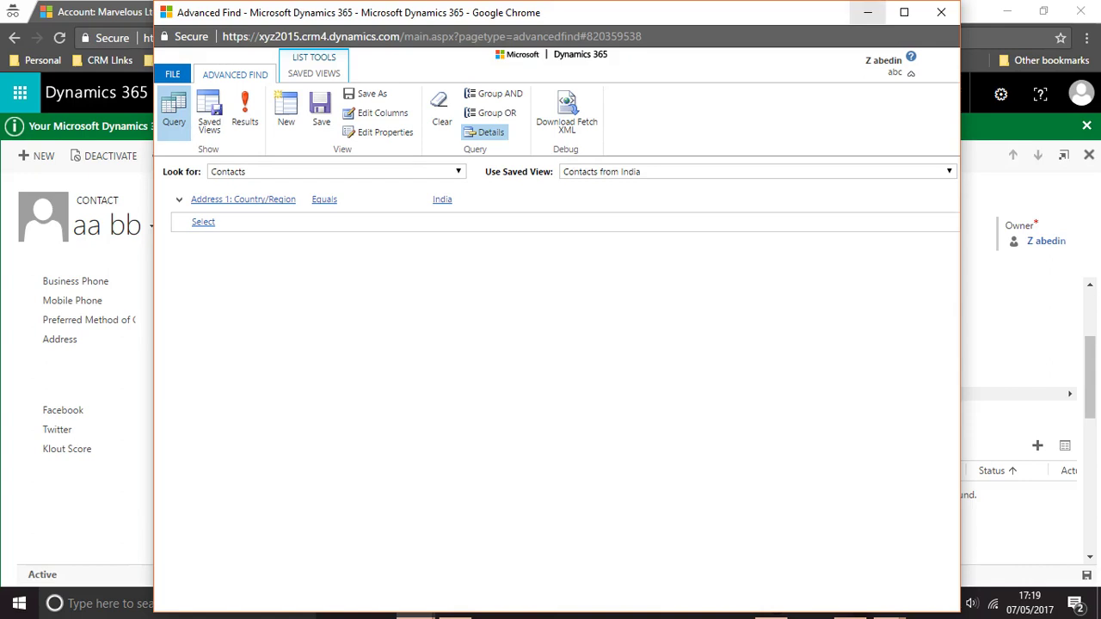
- Minimize Advanced Find, reload the contact record page and dismiss the pending email warning
left_click(868, 12)
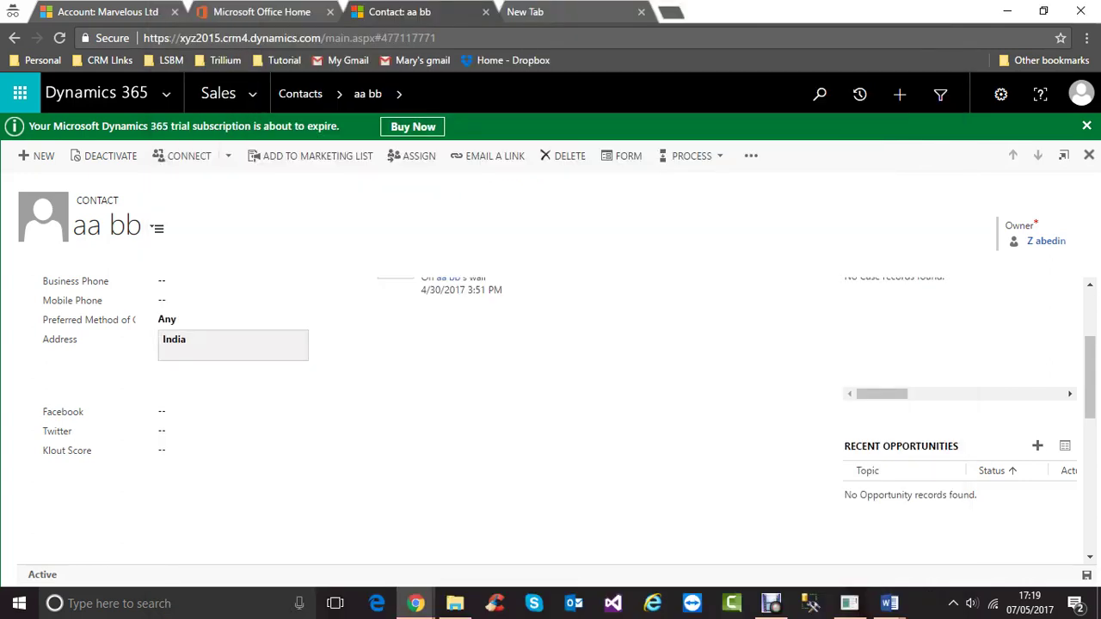
left_click(60, 38)
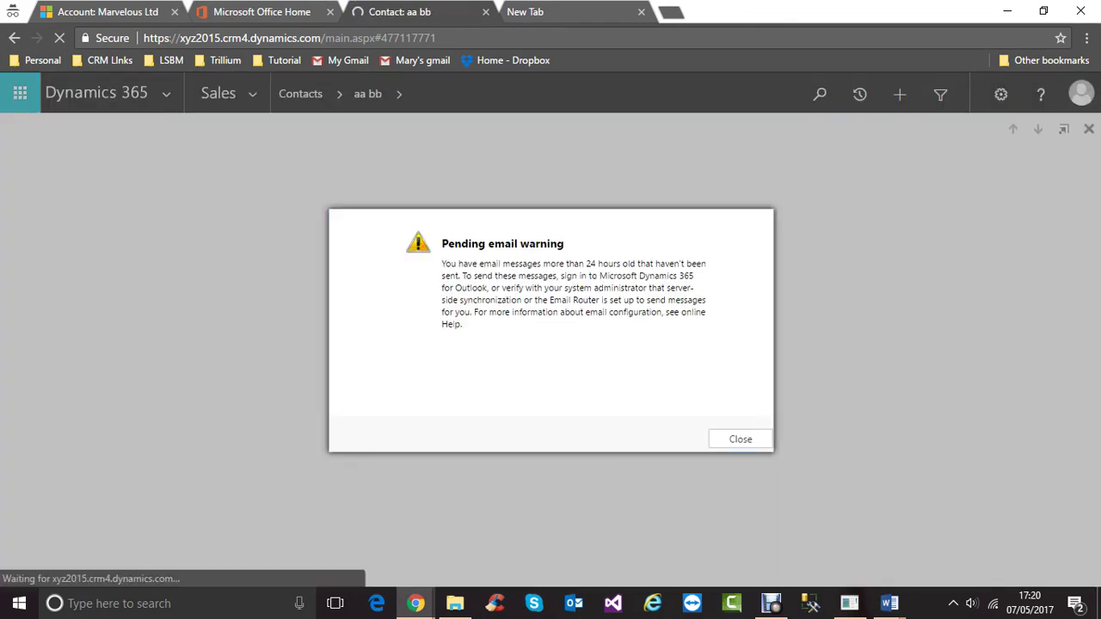
left_click(741, 439)
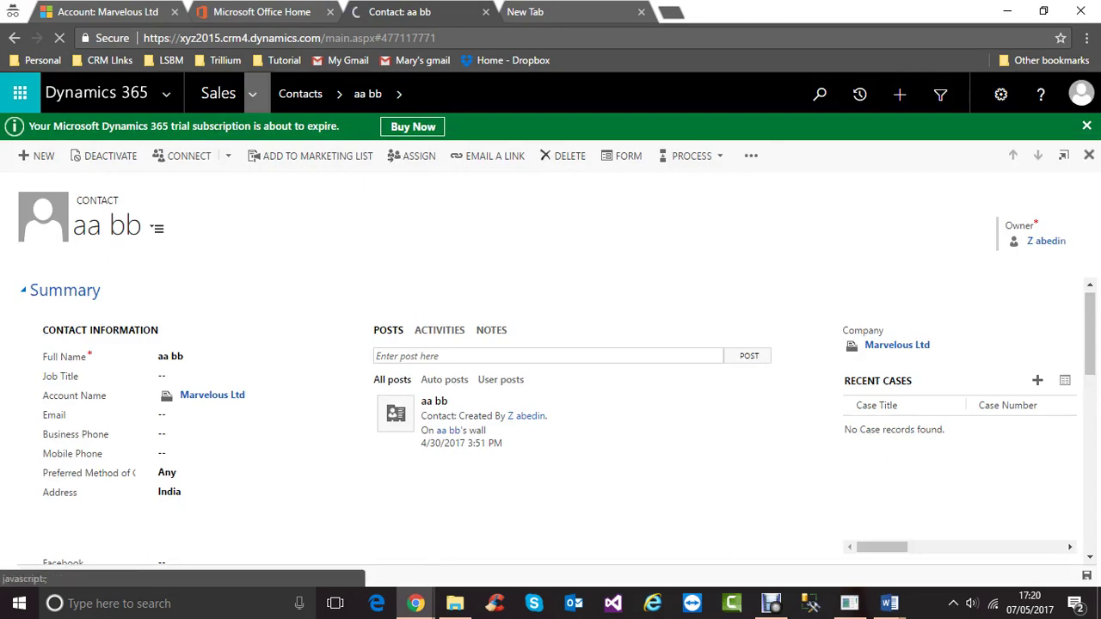
- Open the Contacts list in the Sales area and switch it to the personal view Contacts from India
left_click(252, 93)
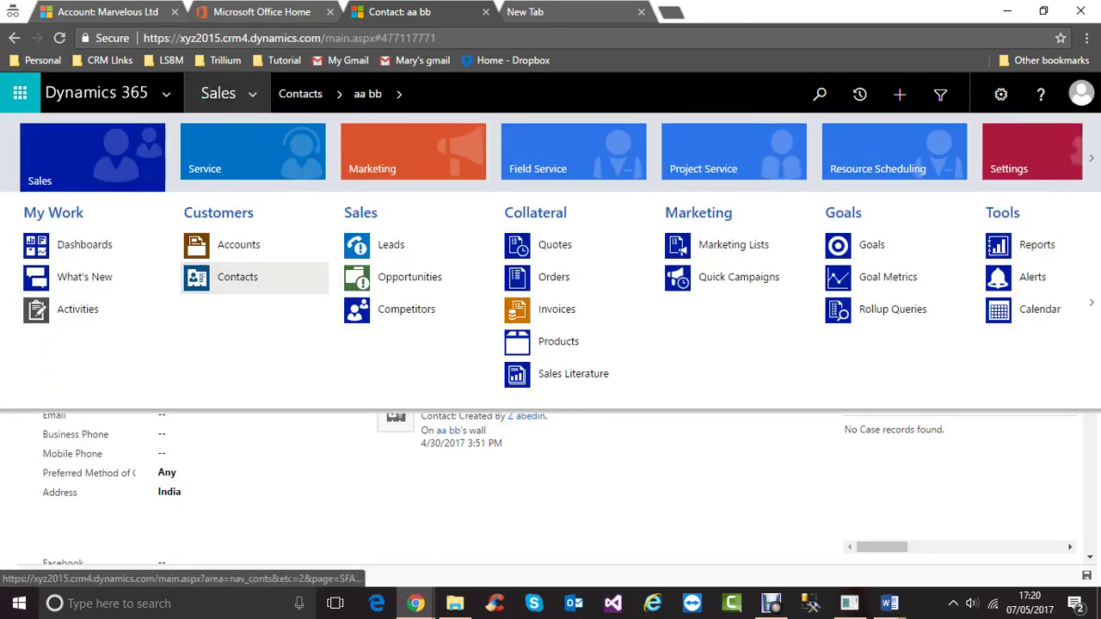
left_click(237, 277)
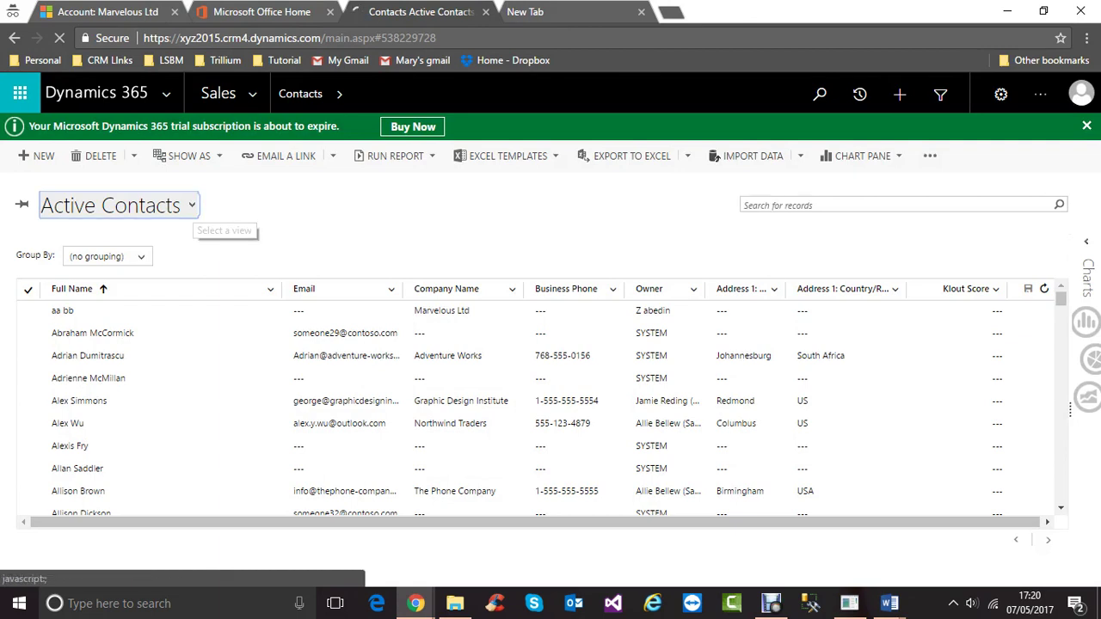
left_click(192, 206)
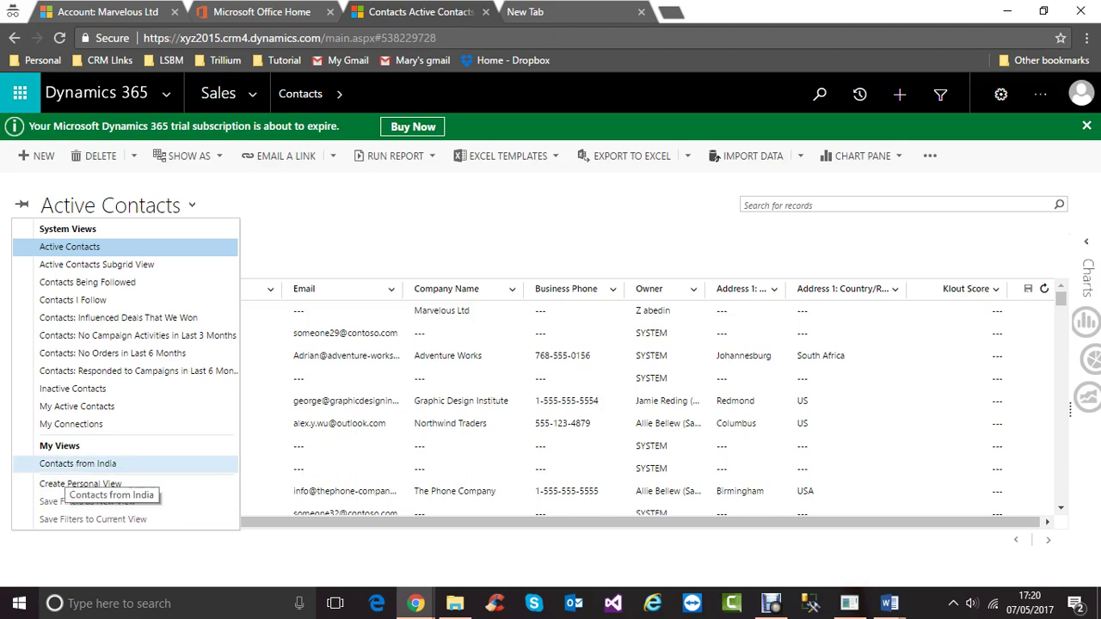
left_click(78, 464)
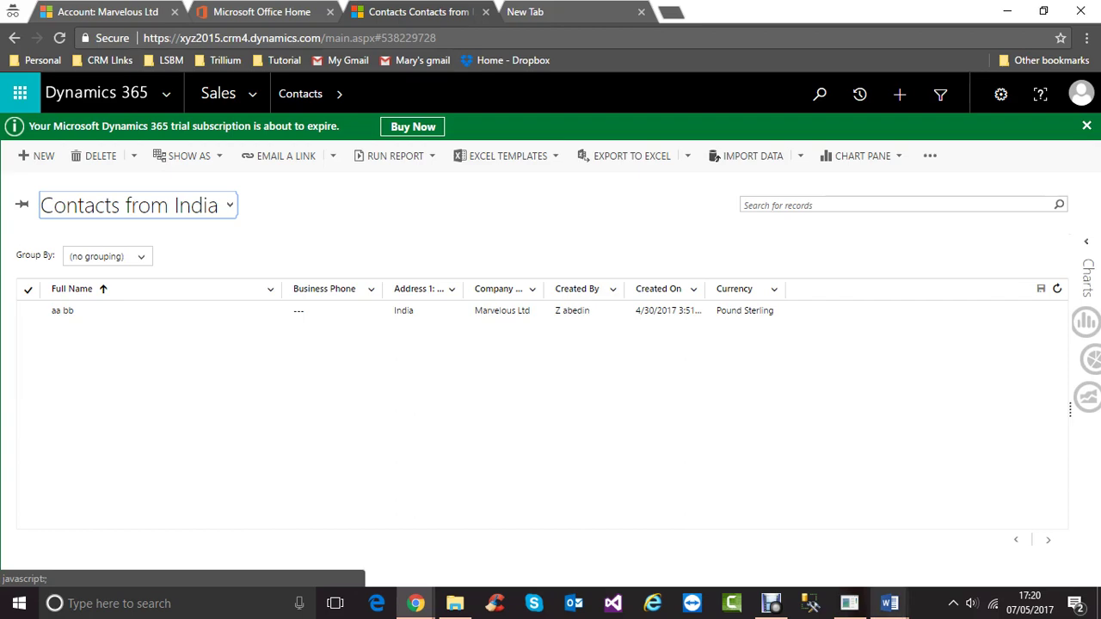
- Switch to the Records document in Word and read the sections on viewing records, changing views and setting the default view
mouse_move(889, 603)
left_click(977, 534)
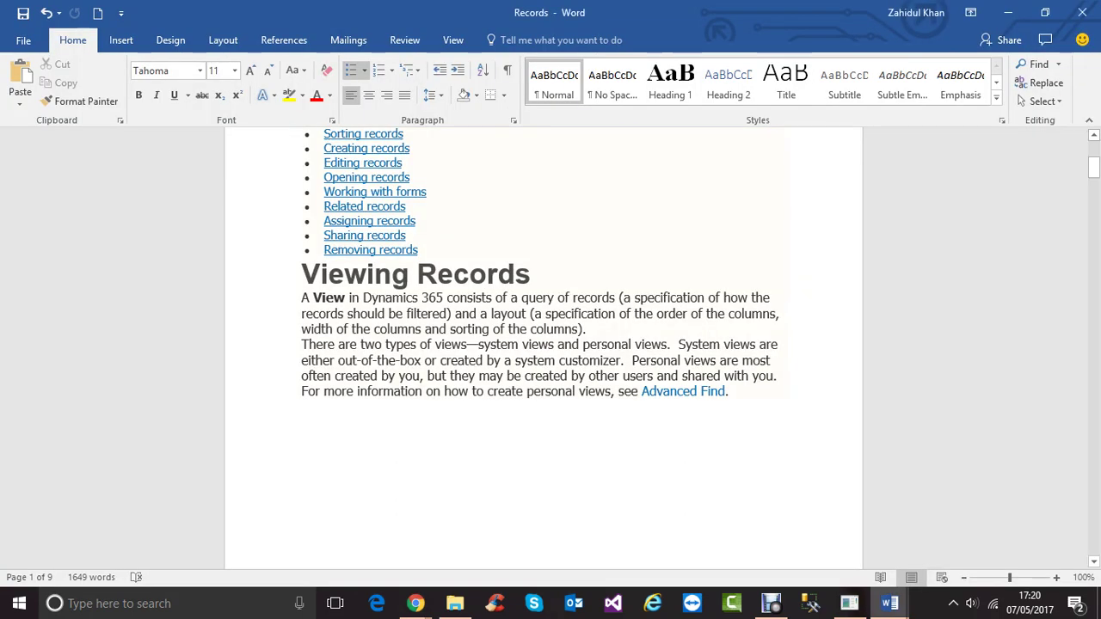
scroll(362, 196, "up", 1)
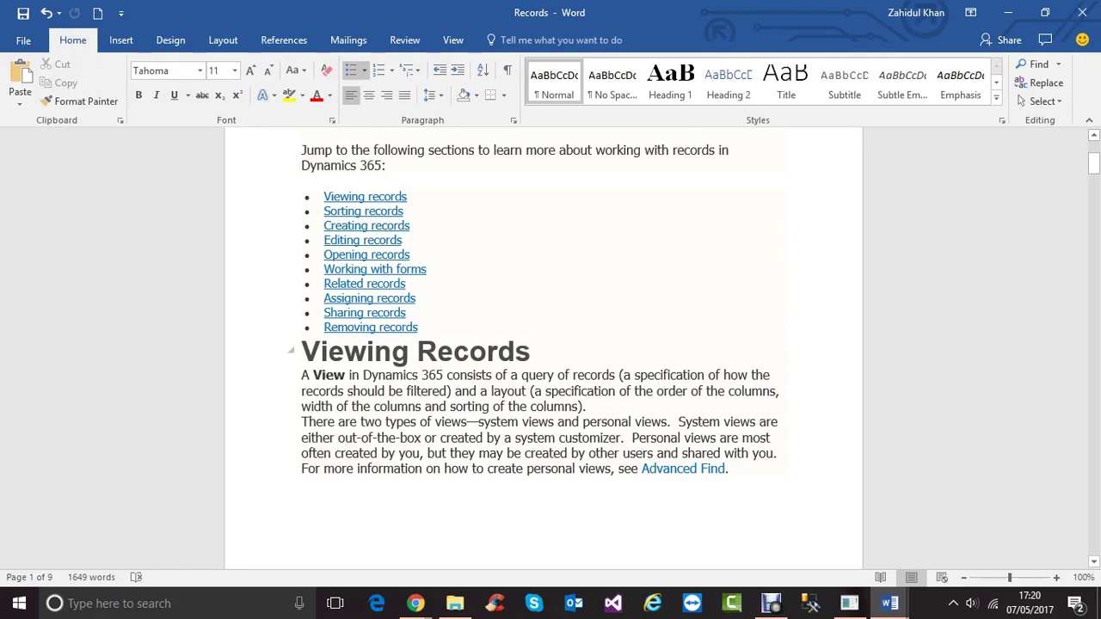
scroll(543, 344, "down", 10)
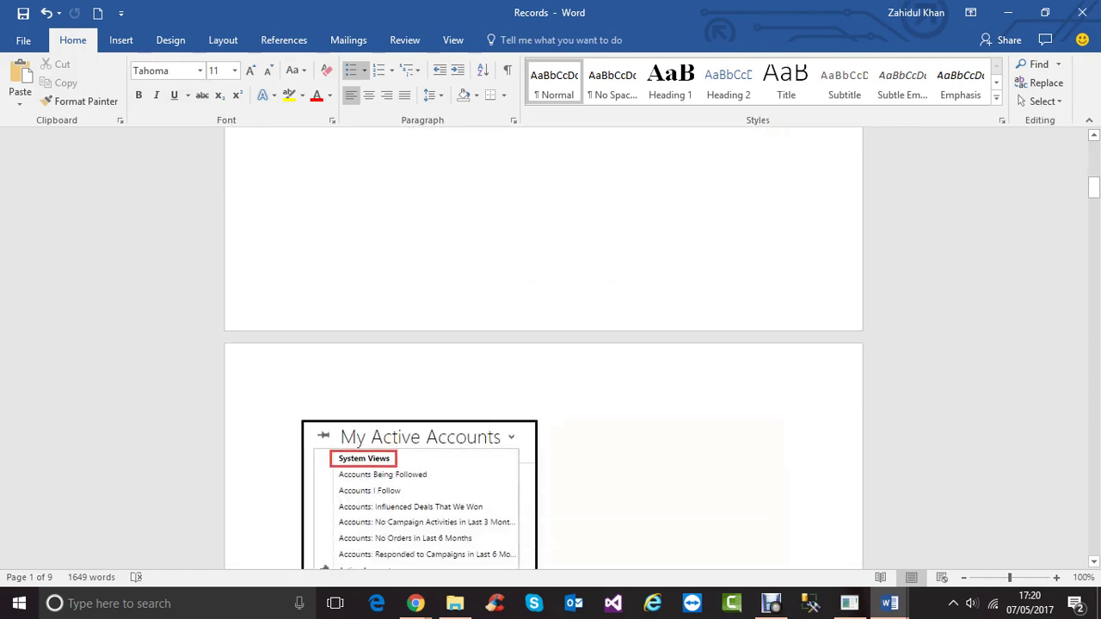
scroll(544, 345, "down", 5)
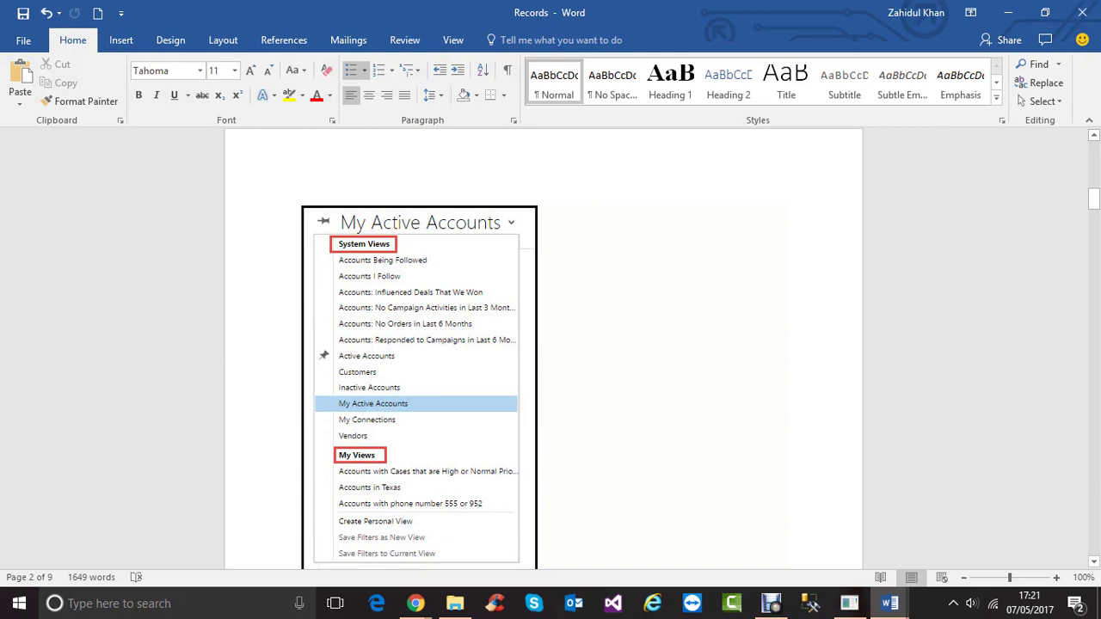
scroll(544, 344, "down", 1)
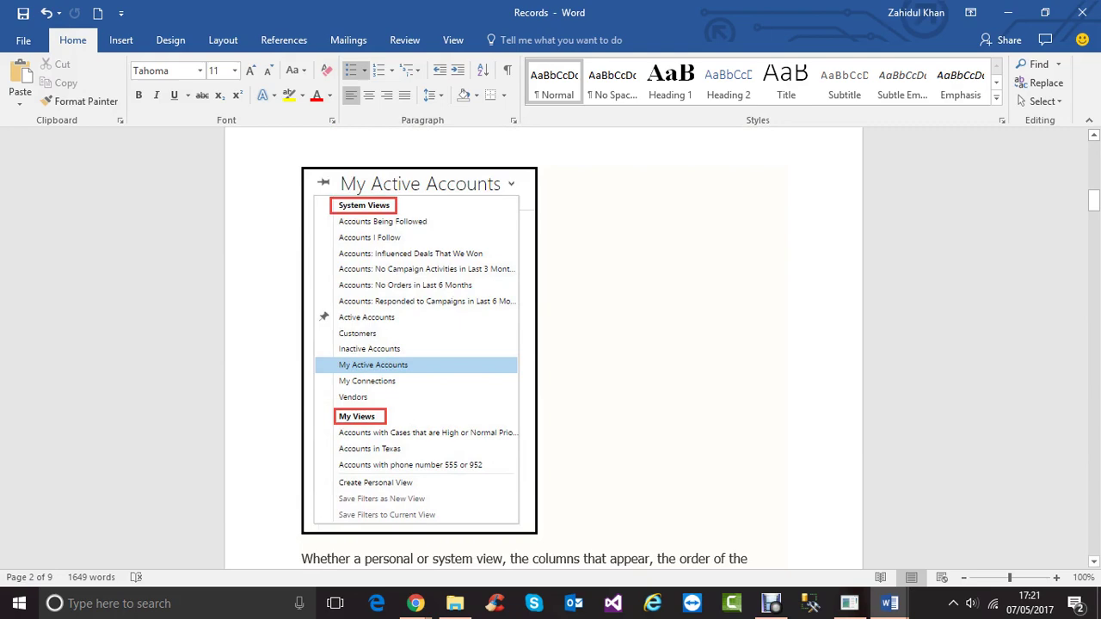
scroll(542, 345, "down", 6)
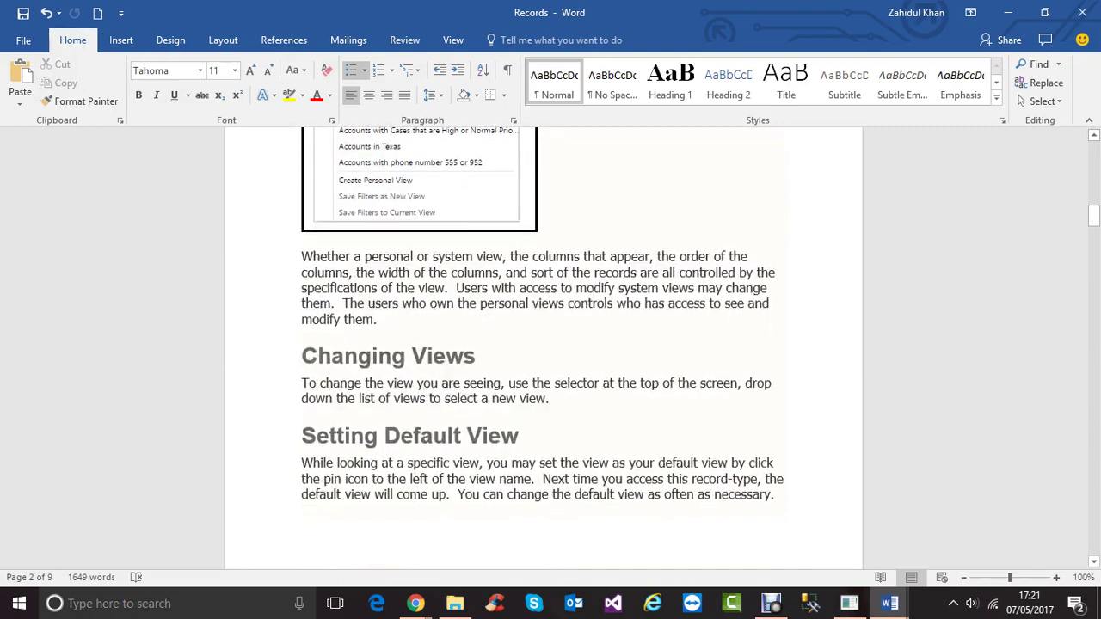
scroll(542, 344, "down", 2)
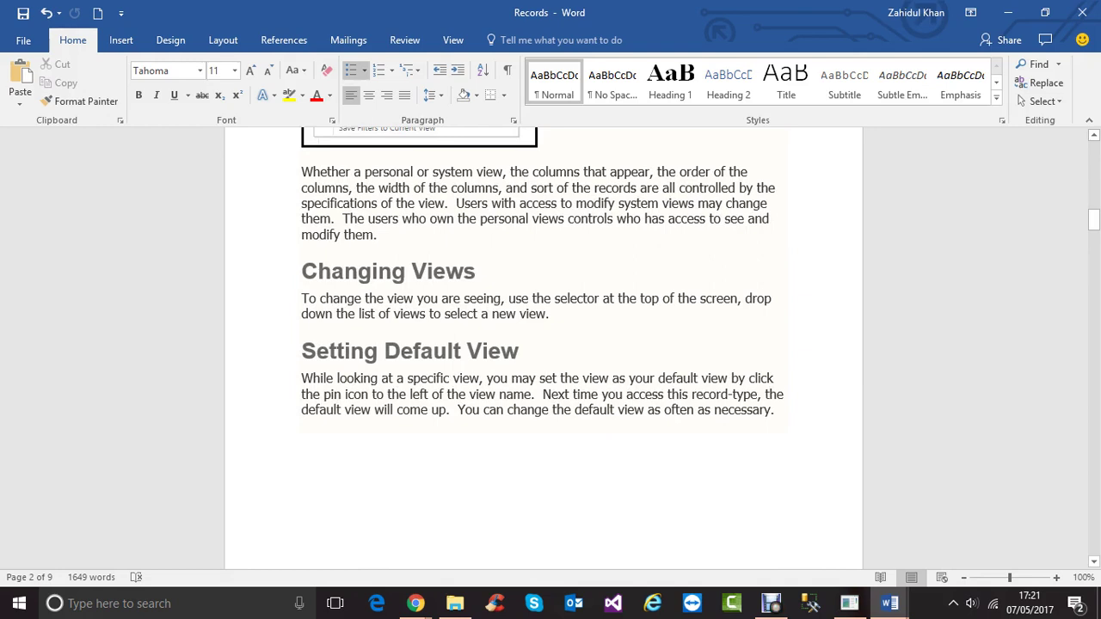
- Switch to Dynamics 365 in Chrome, reopen the Contacts list in the Sales area and show its available views
mouse_move(415, 603)
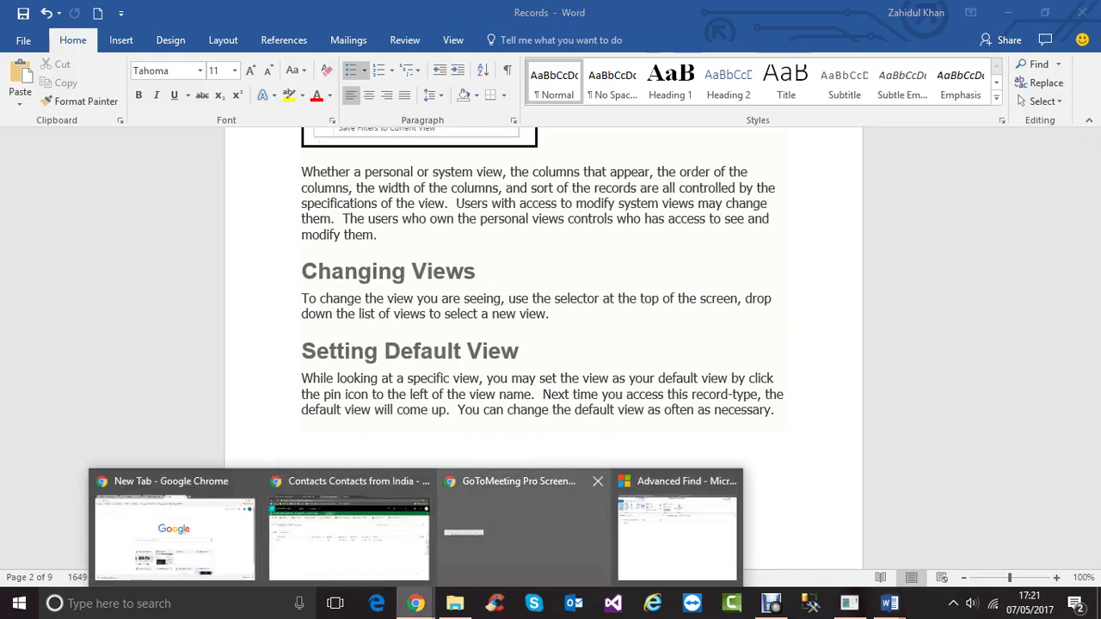
left_click(517, 529)
mouse_move(416, 603)
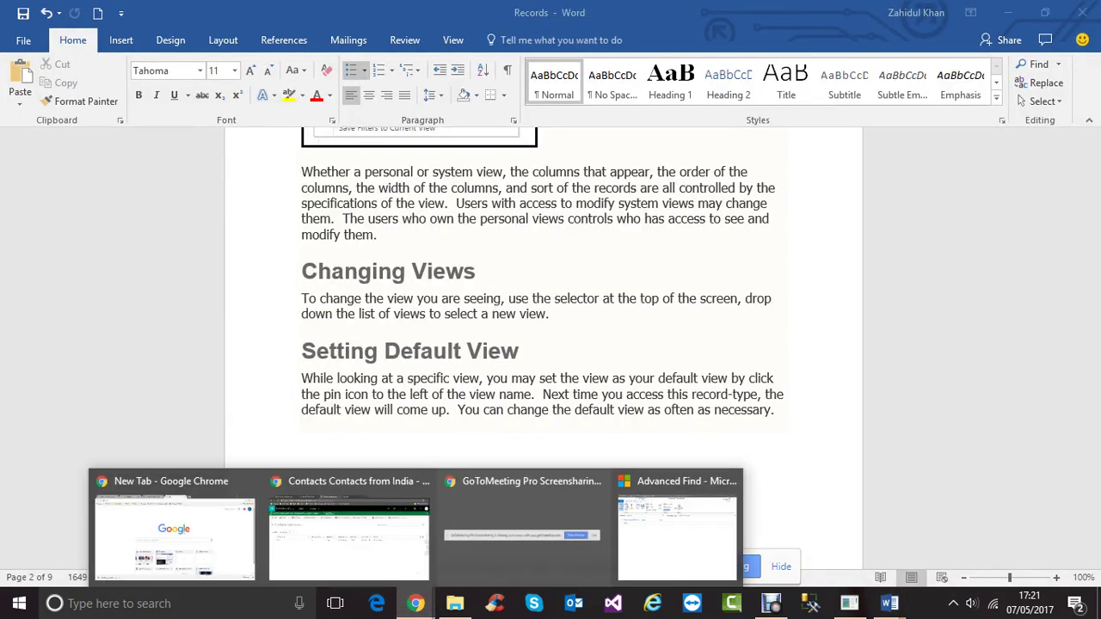
left_click(373, 517)
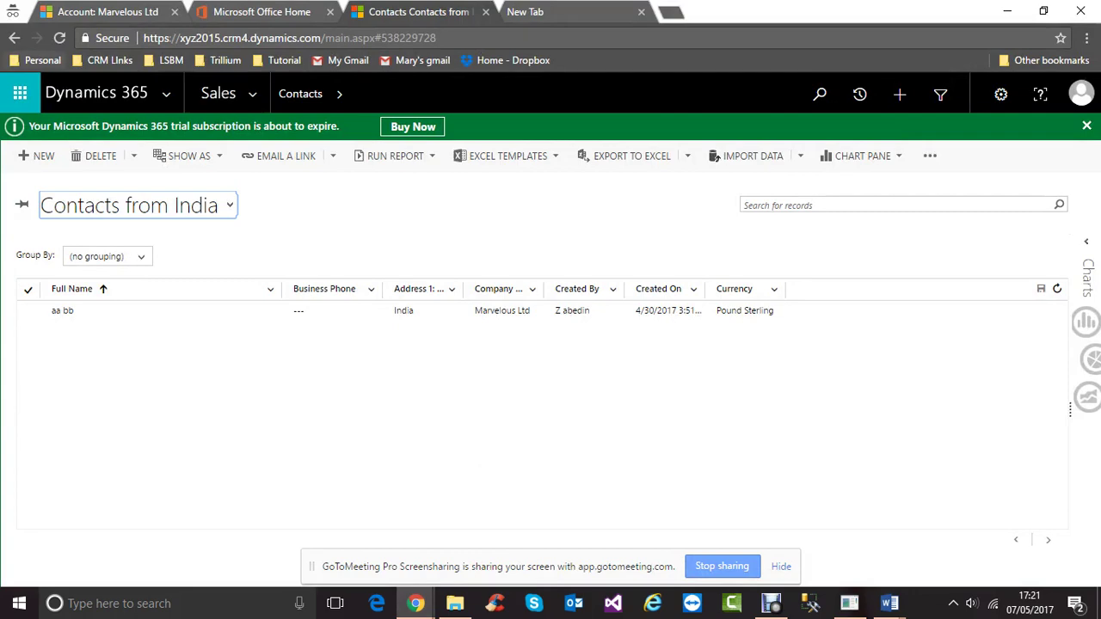
left_click(233, 93)
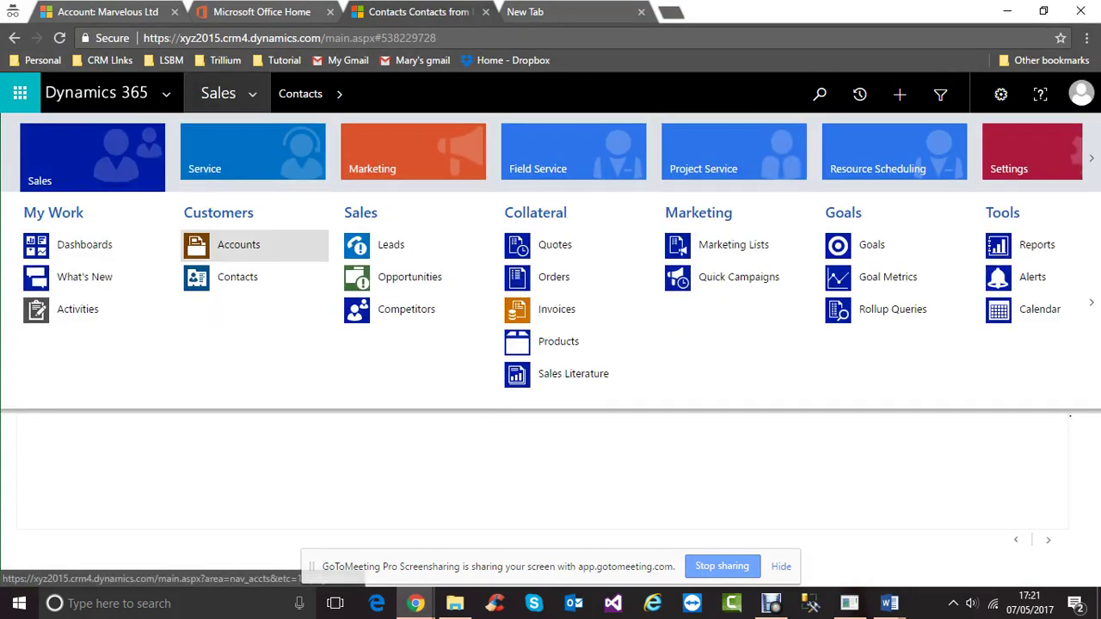
left_click(238, 277)
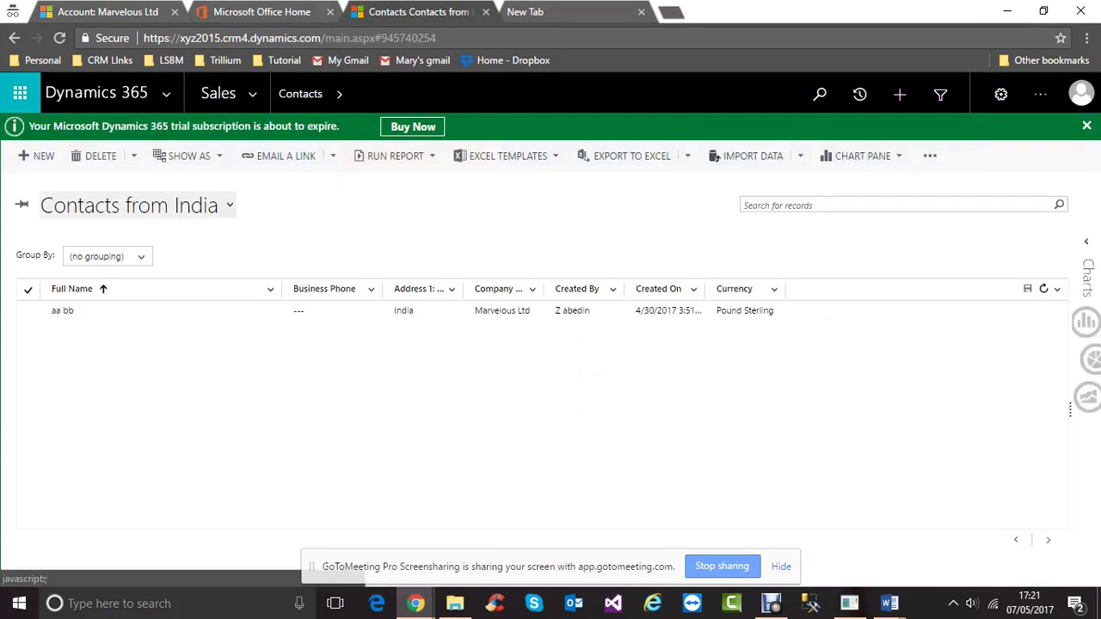
left_click(230, 206)
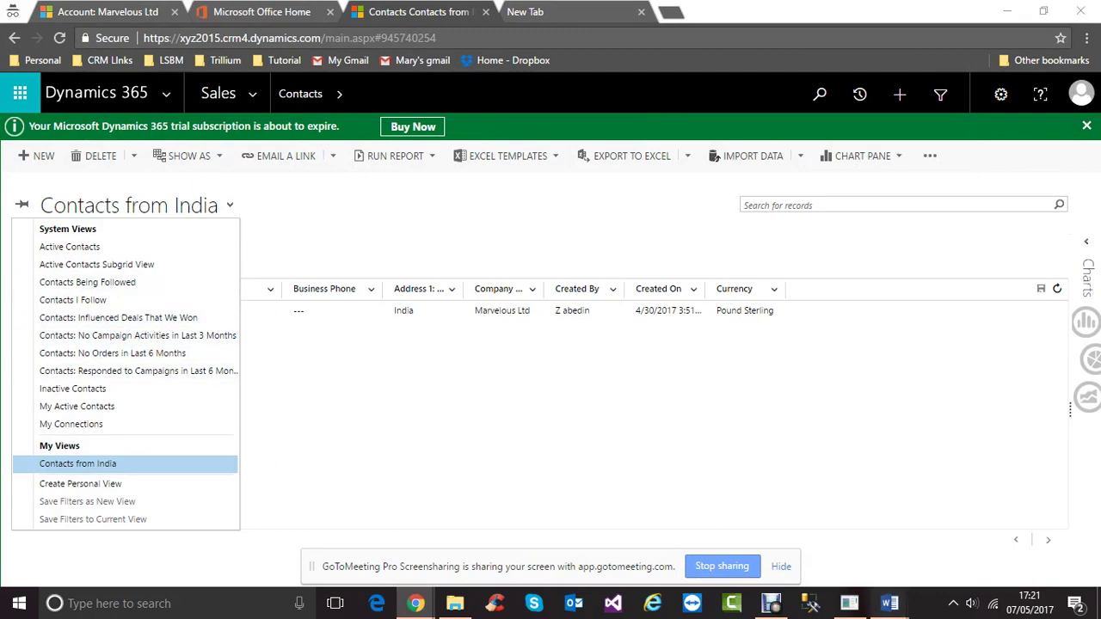
- Check the Setting Default View section of the Records document in Word and return to the Contacts list in Chrome
mouse_move(889, 603)
left_click(977, 533)
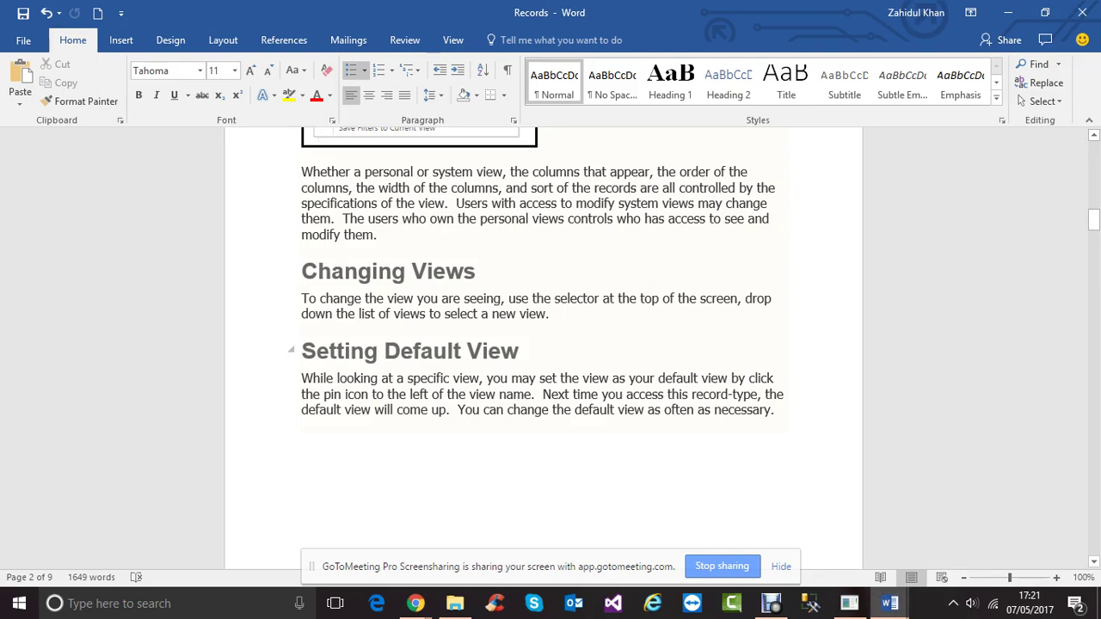
mouse_move(415, 604)
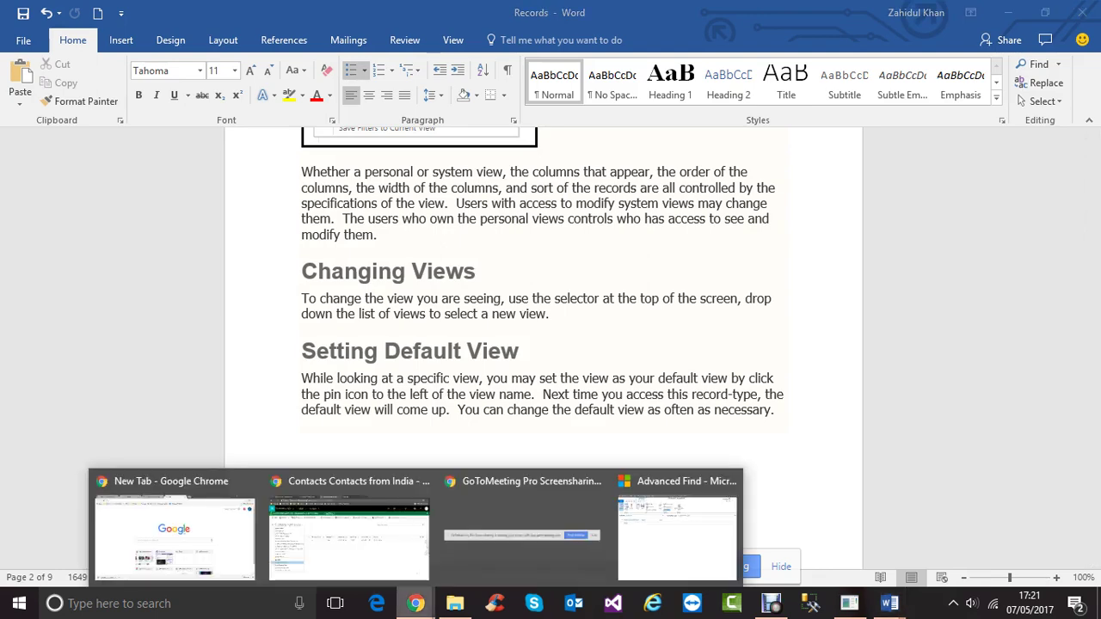
left_click(348, 533)
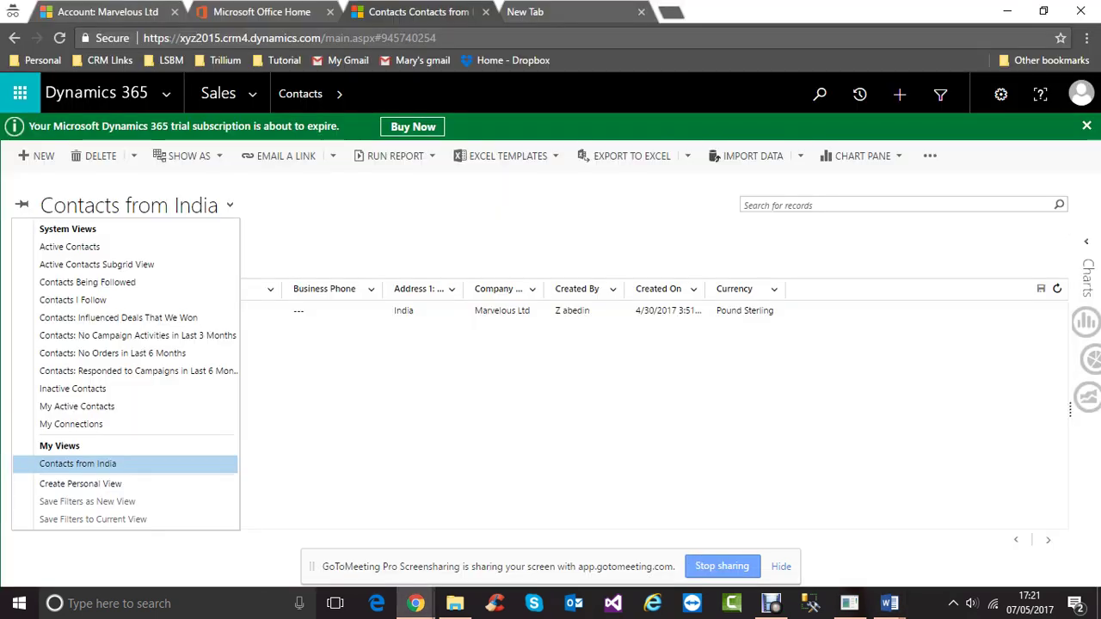
- Show the My Active Contacts view, switch back to Contacts from India and pin it as the default view
left_click(129, 205)
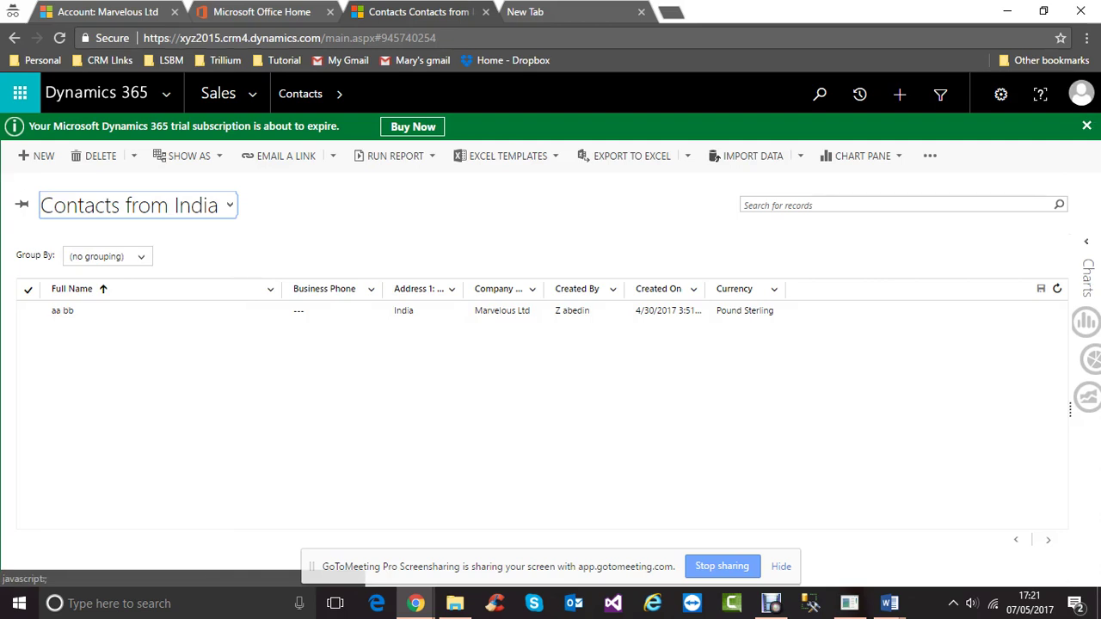
left_click(129, 205)
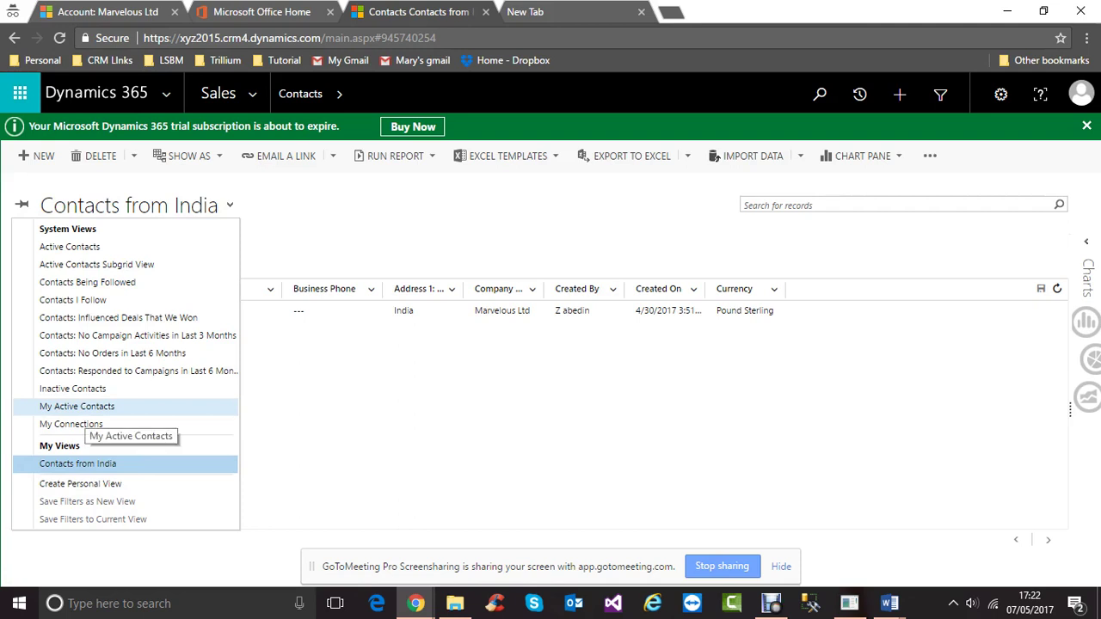
left_click(76, 408)
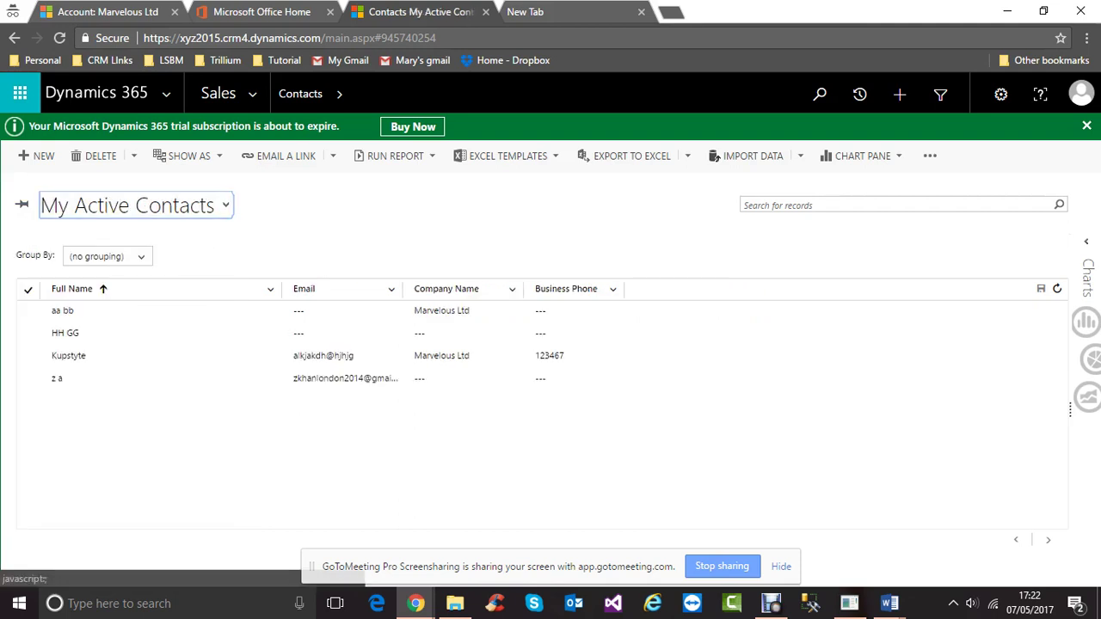
left_click(226, 205)
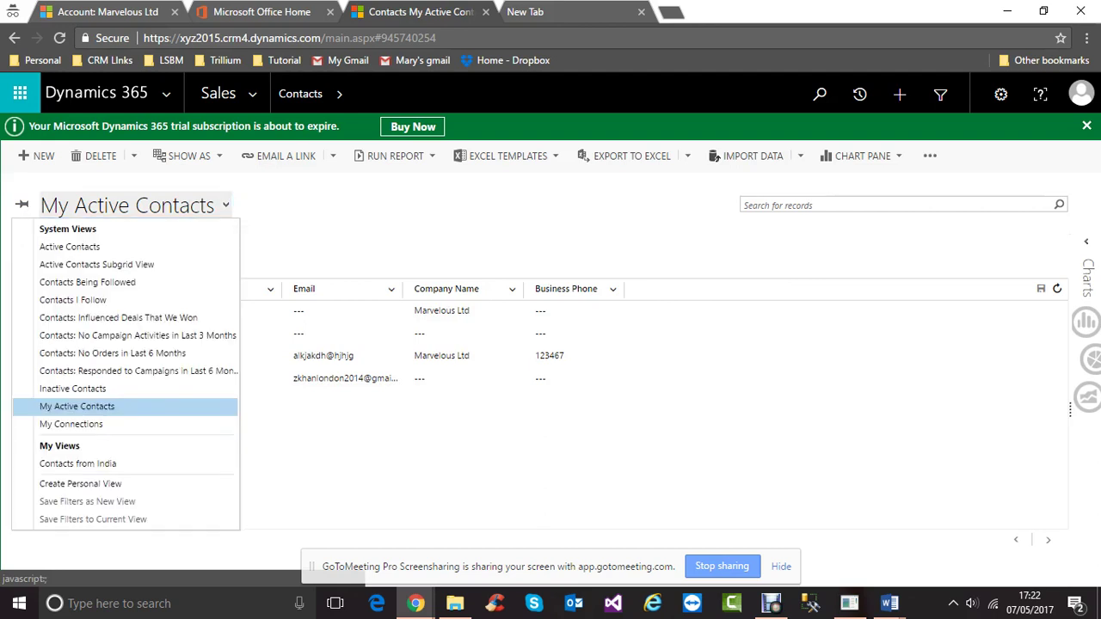
left_click(78, 464)
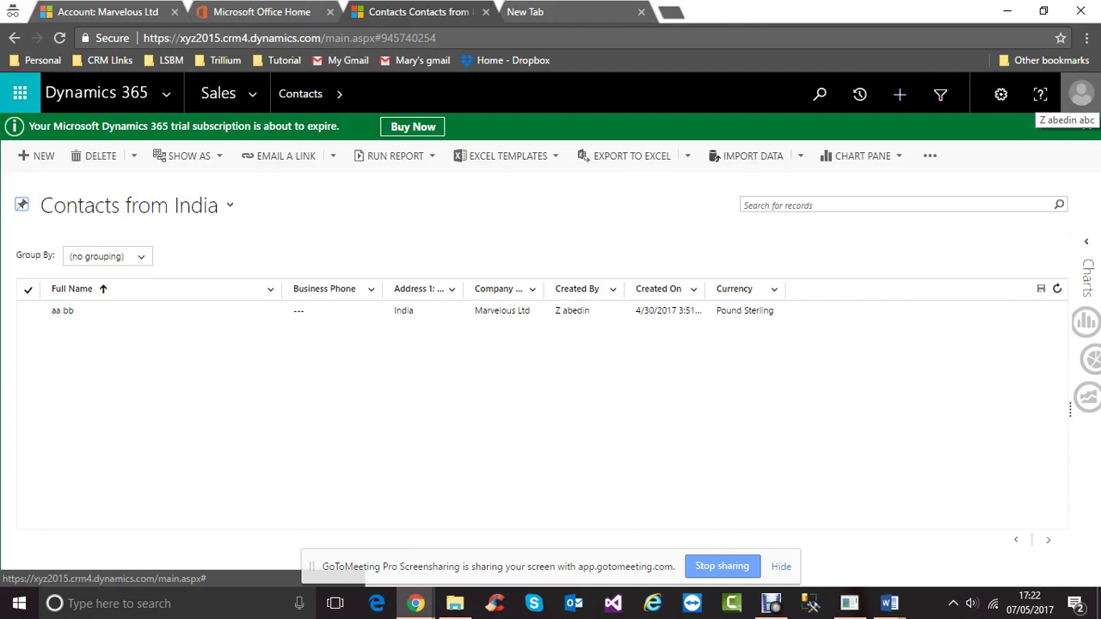
- Sign out of Dynamics 365 and go to the empty incognito tab
left_click(1082, 92)
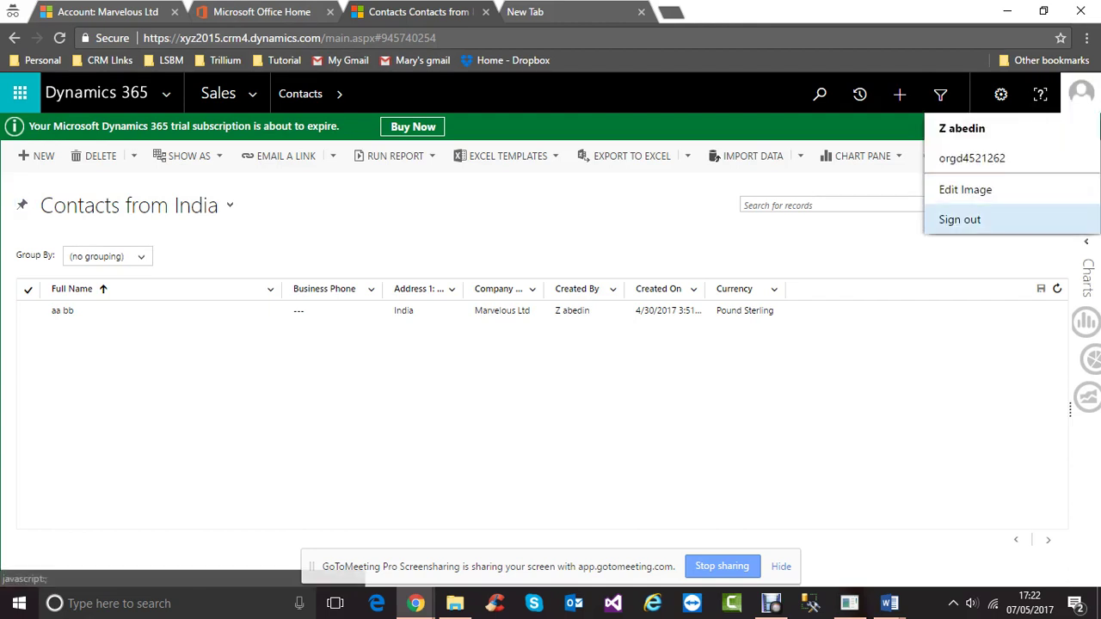
left_click(959, 219)
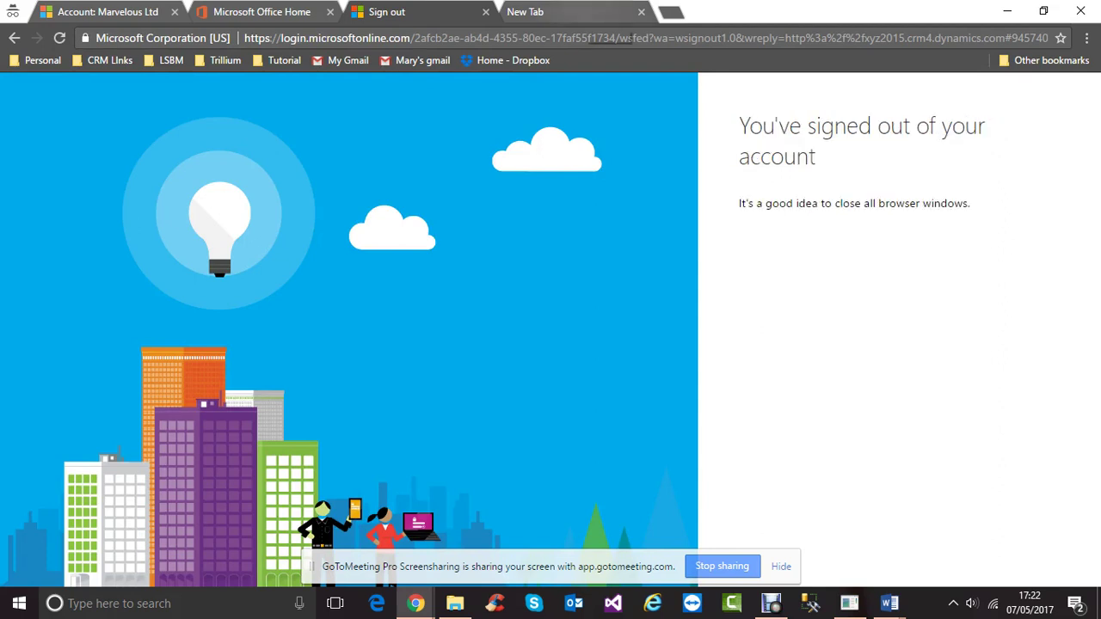
left_click(592, 16)
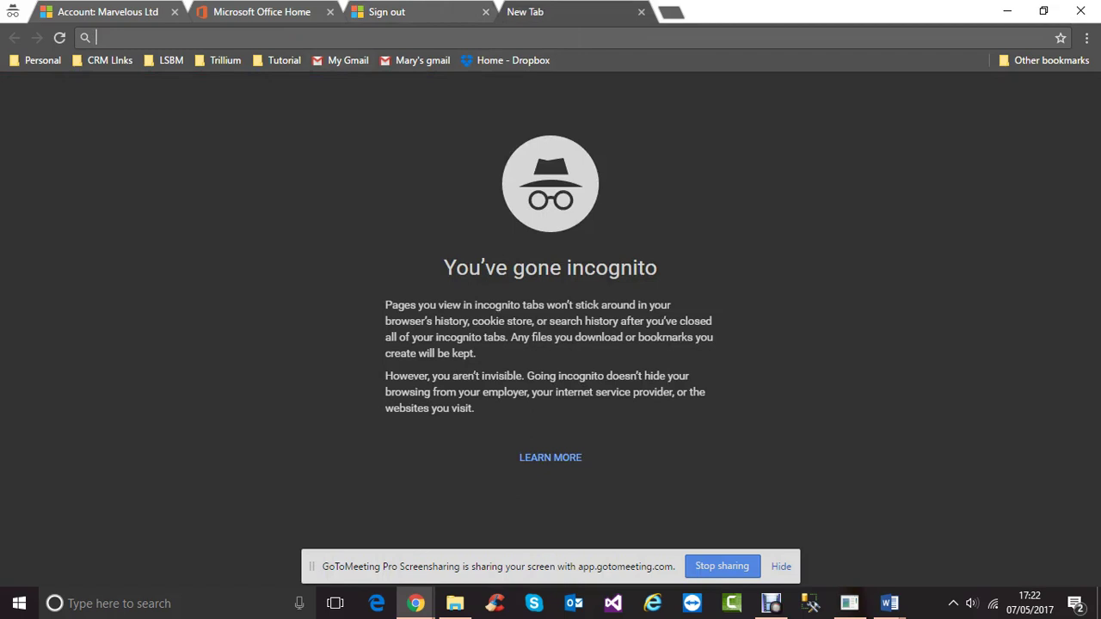
- Copy the sign-in page address from the MS CRM Feb 2017 Log In details document in Word
mouse_move(889, 604)
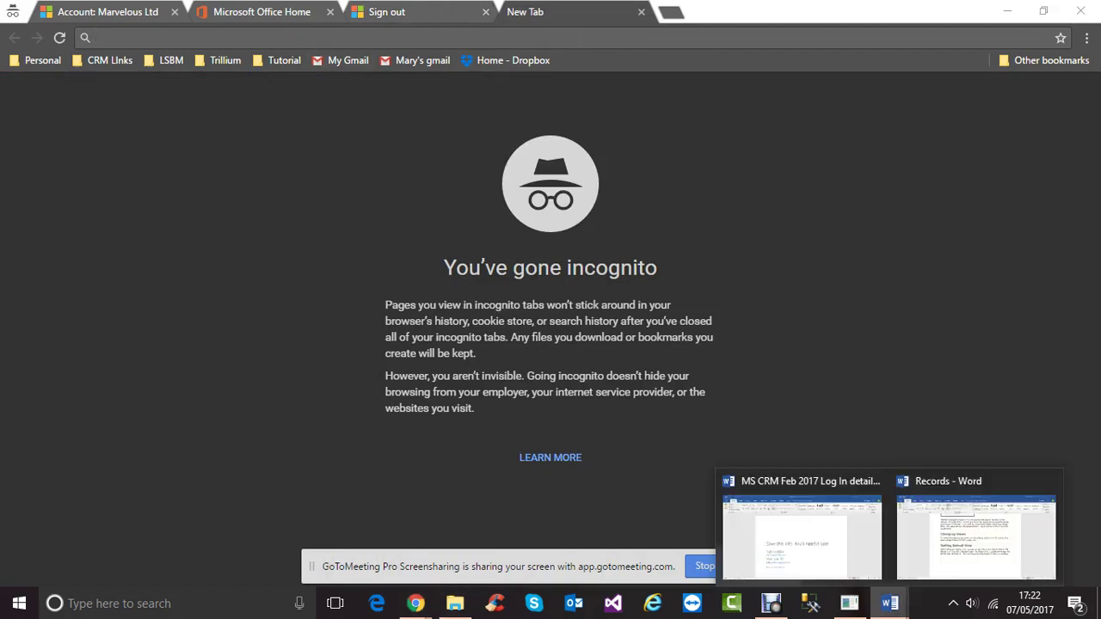
left_click(805, 542)
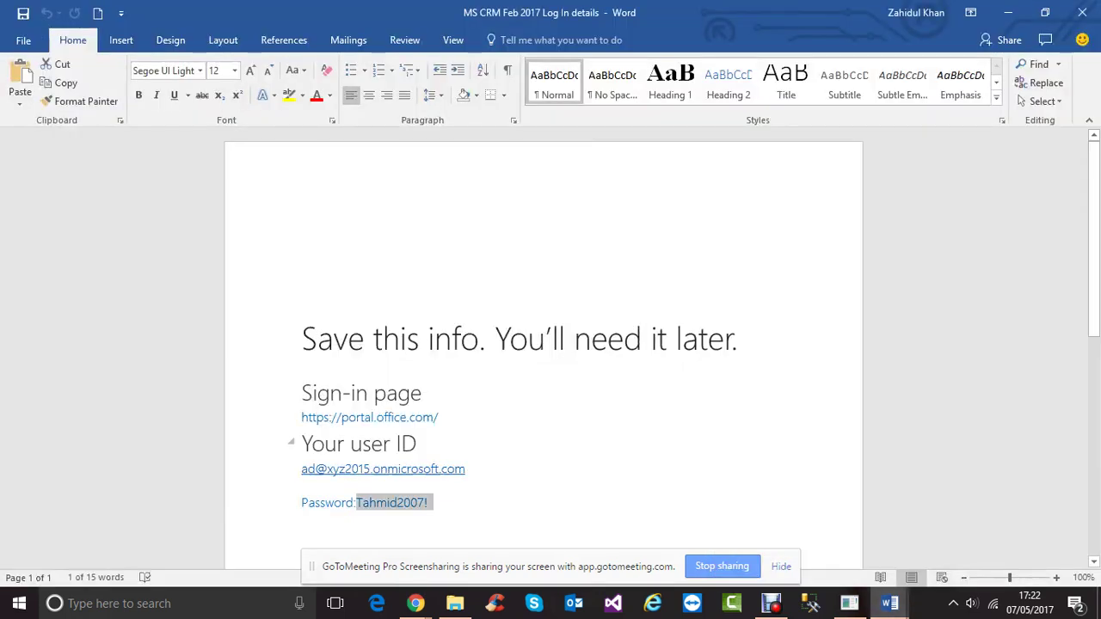
left_click_drag(302, 418, 441, 418)
key("ctrl+c")
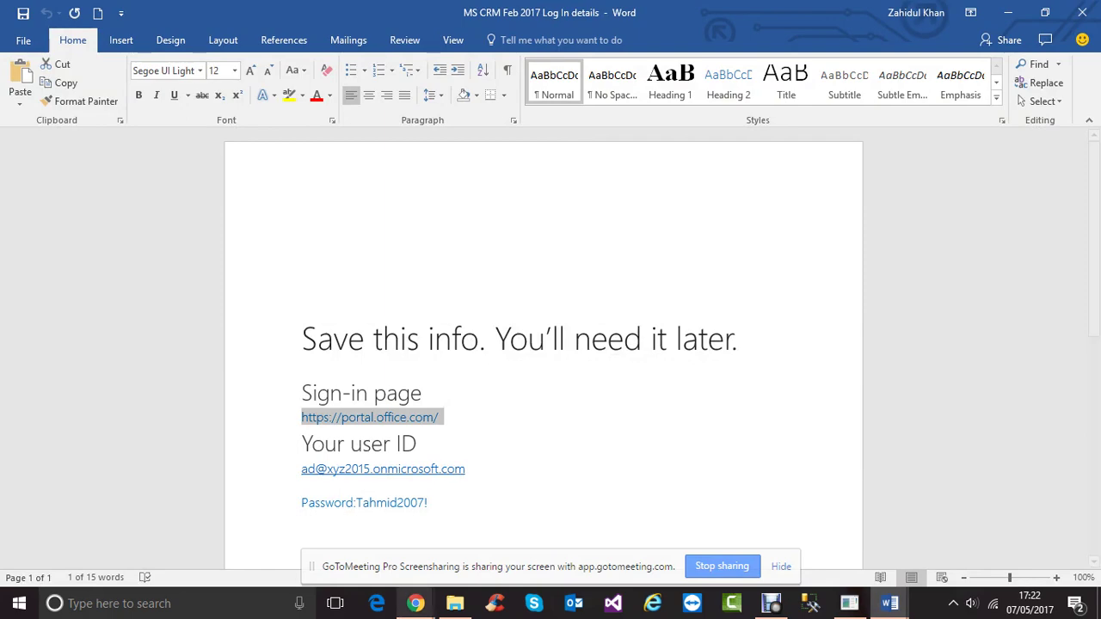
left_click(416, 603)
left_click(677, 529)
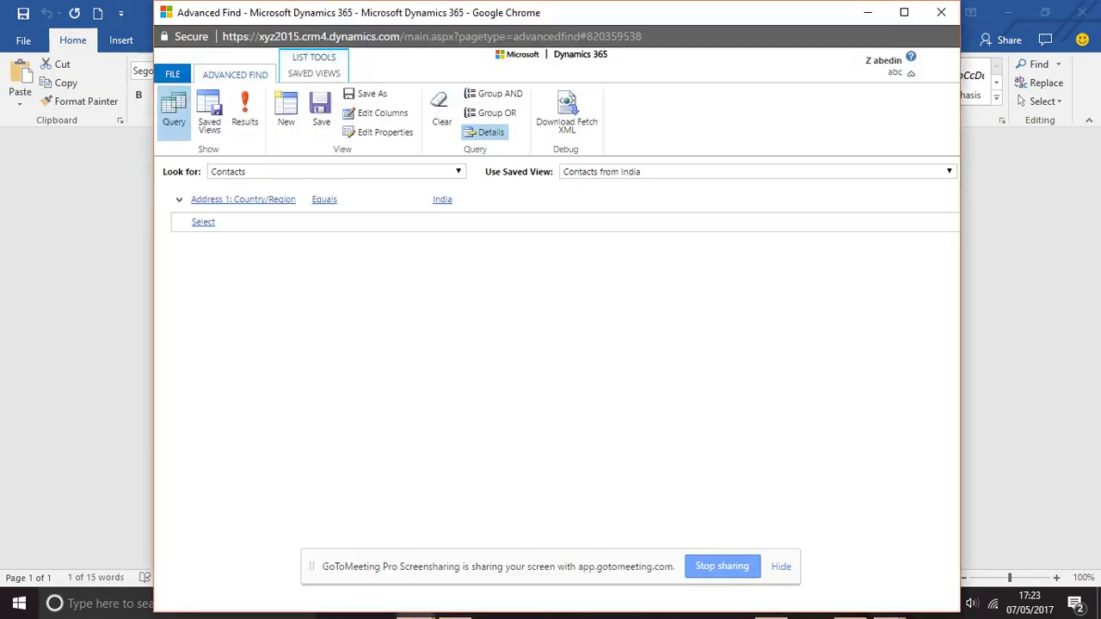
left_click(868, 12)
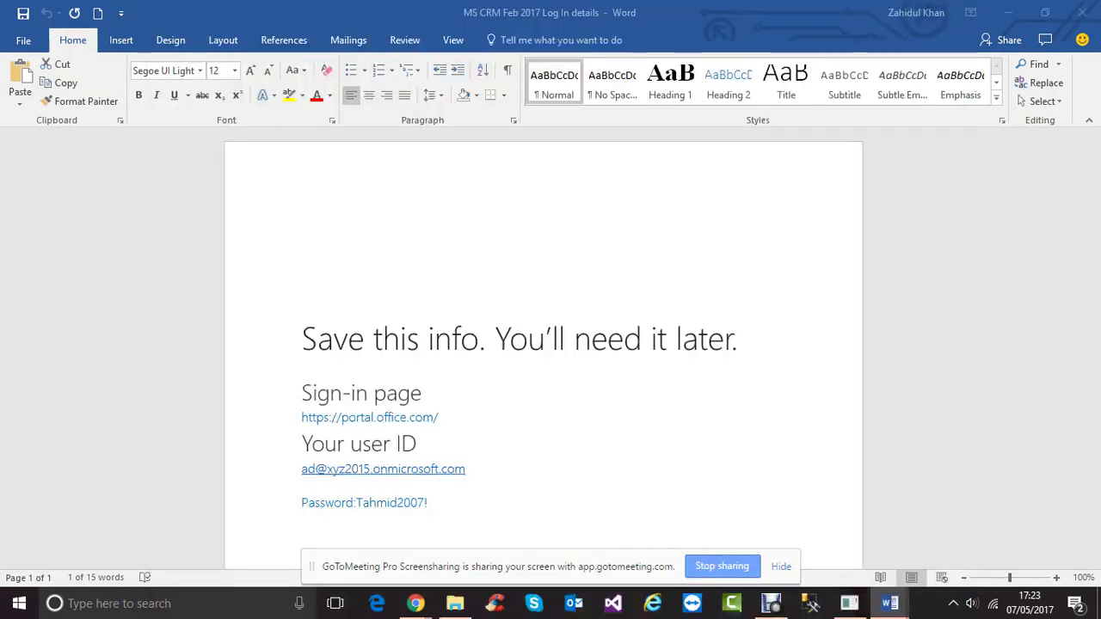
left_click(416, 604)
left_click(353, 529)
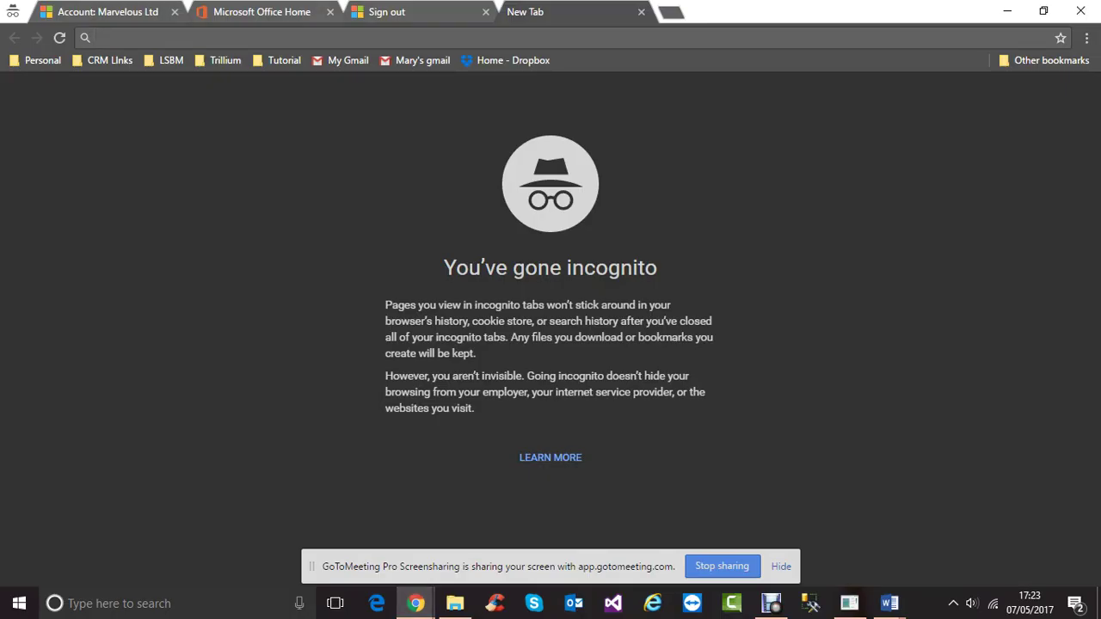
key("ctrl+v")
key("Return")
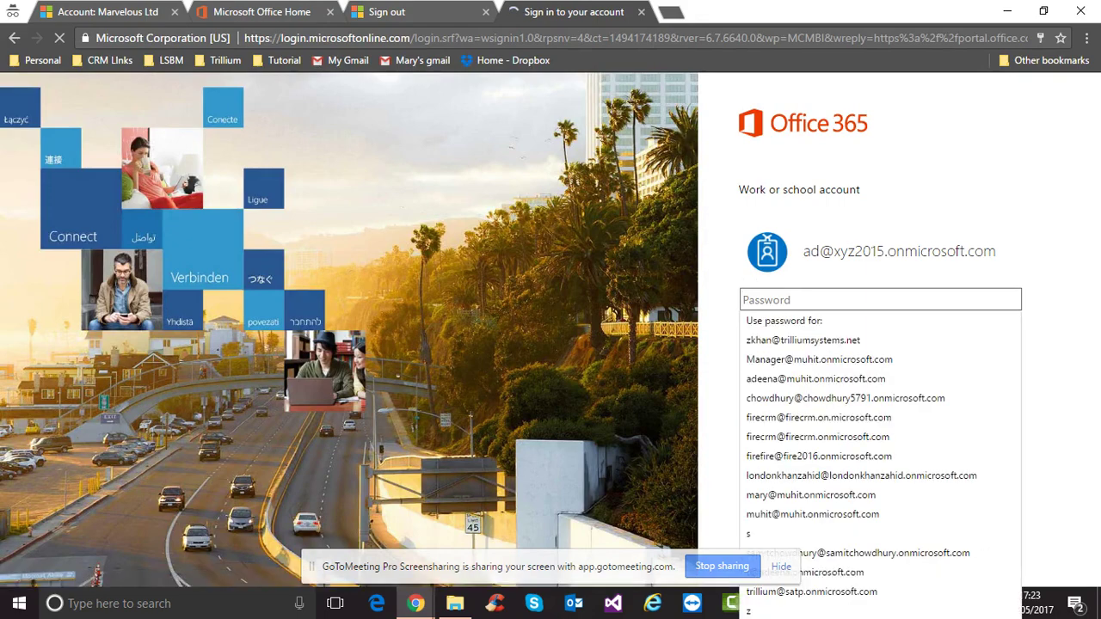
- Sign in to Office 365 with the account password and open Dynamics 365
type("••••••")
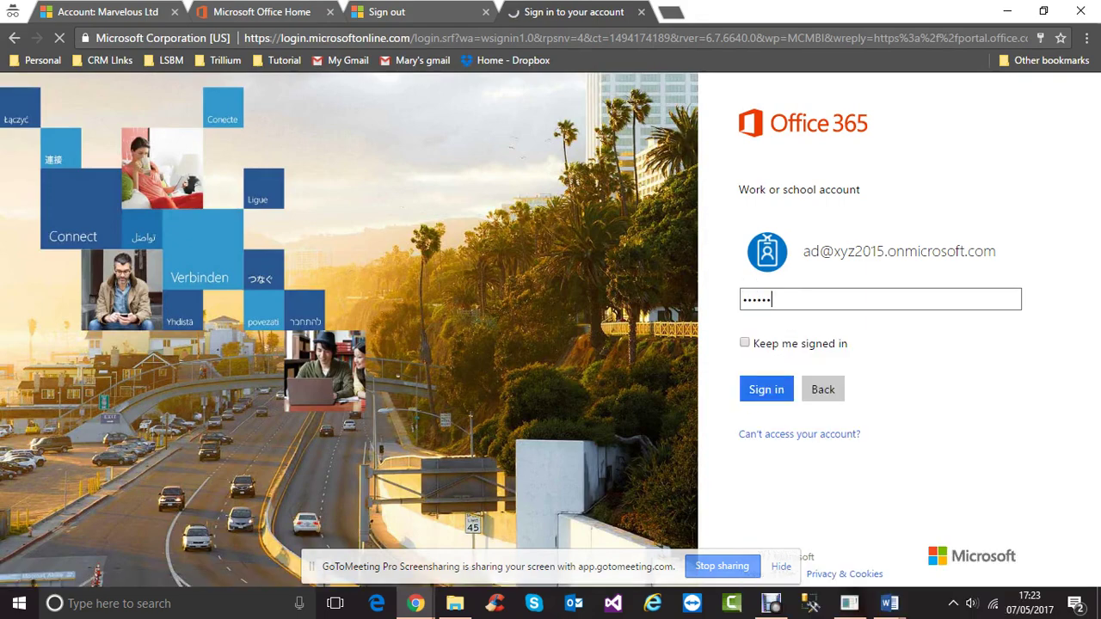
type("•••••")
key("Return")
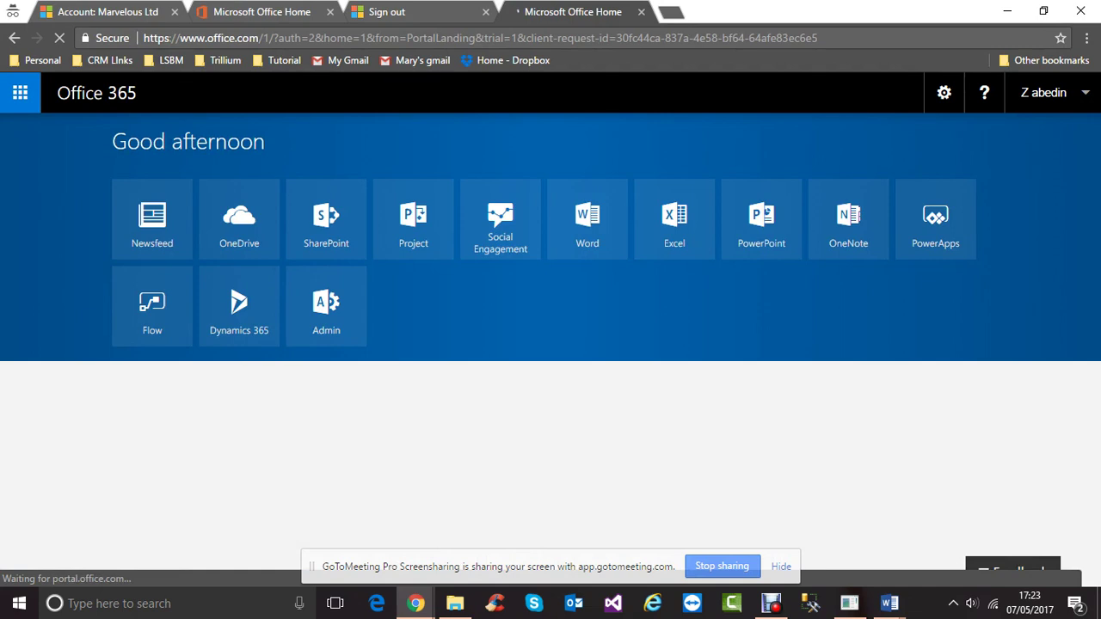
left_click(239, 308)
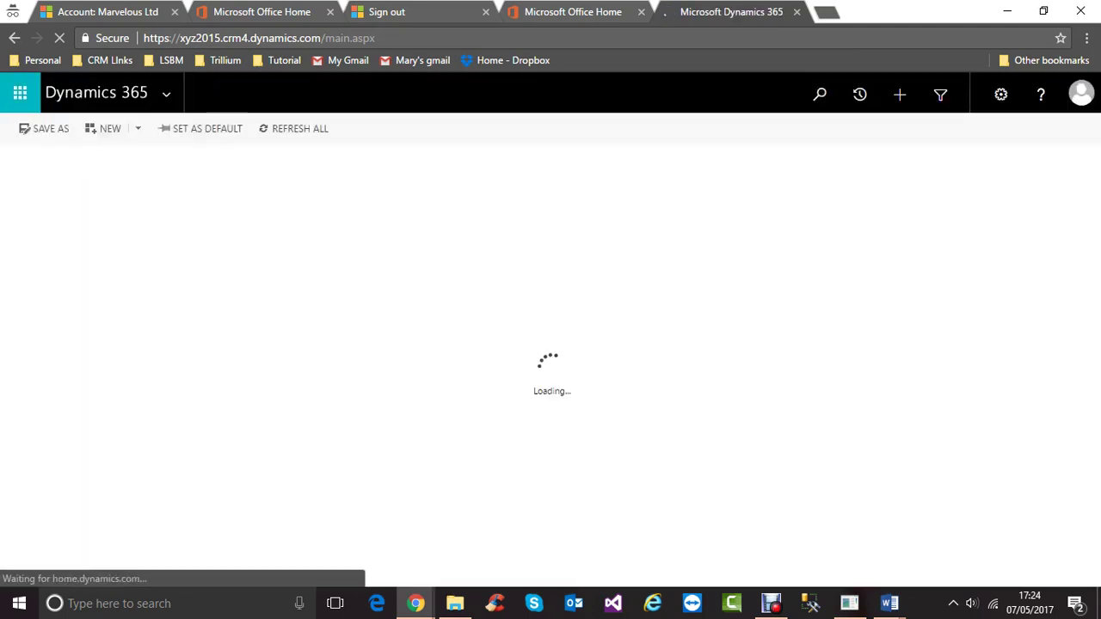
left_click(741, 439)
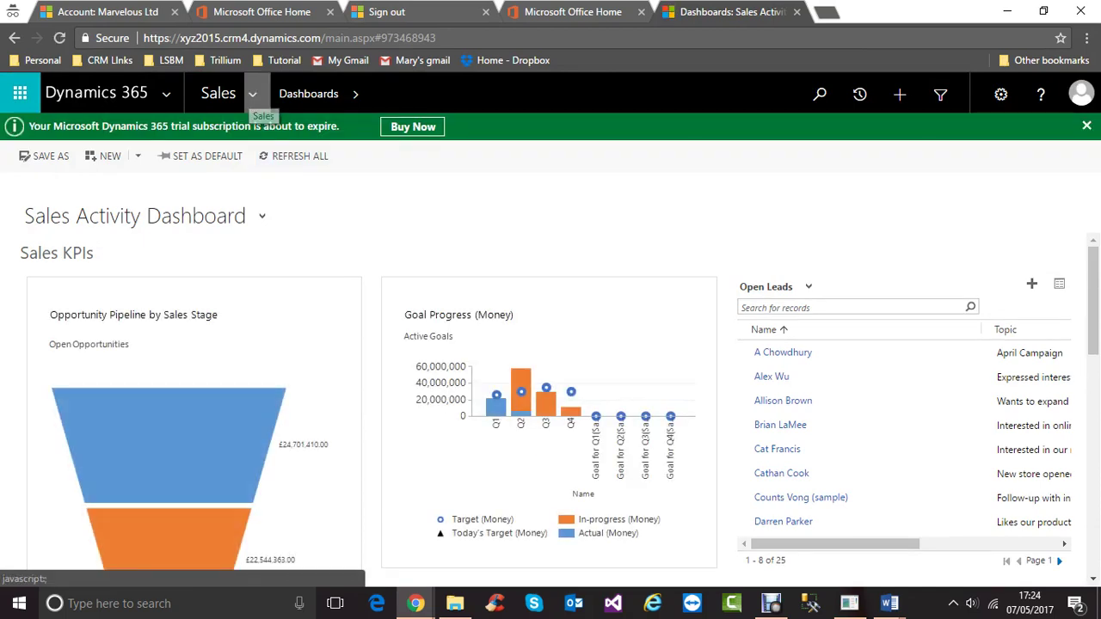
- Open the Contacts list in the Sales area, switch it to Active Contacts and pin that view as the default
left_click(252, 94)
left_click(237, 277)
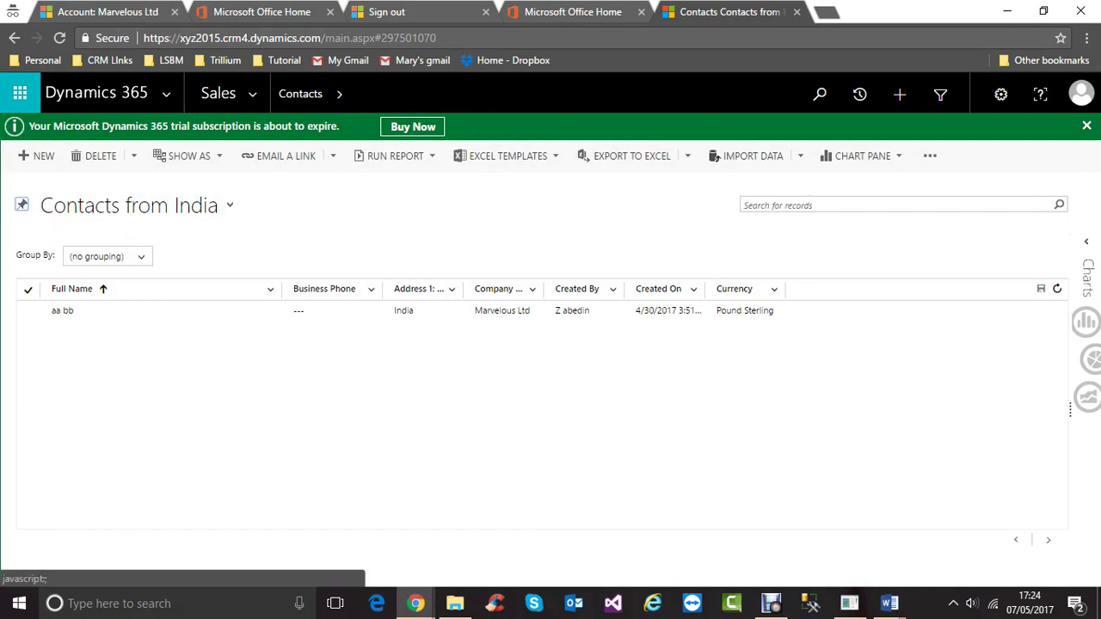
left_click(129, 205)
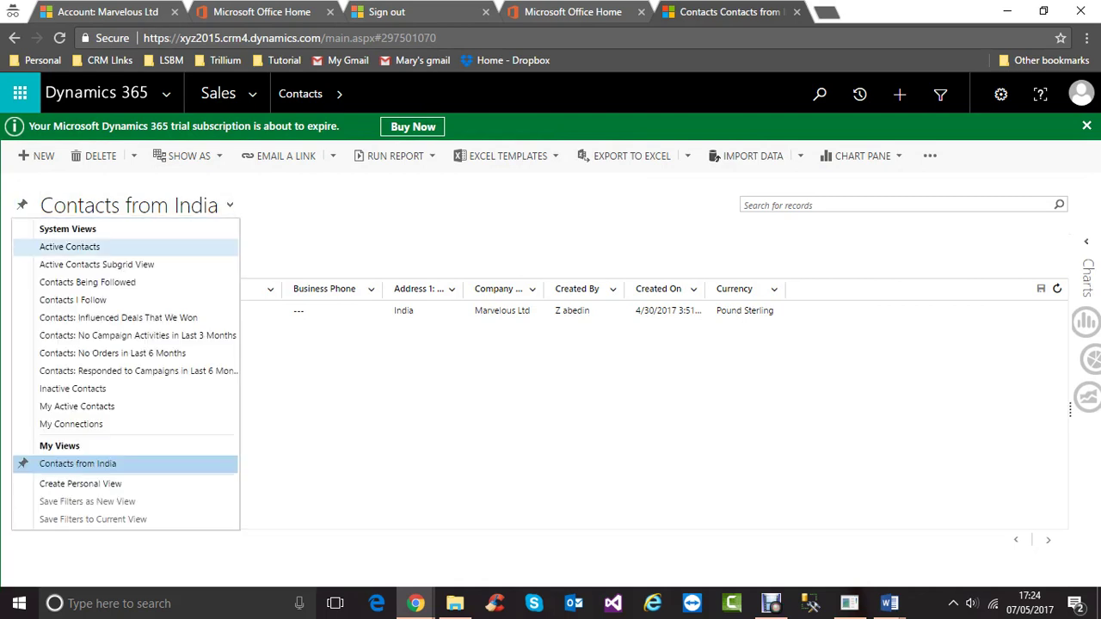
left_click(69, 247)
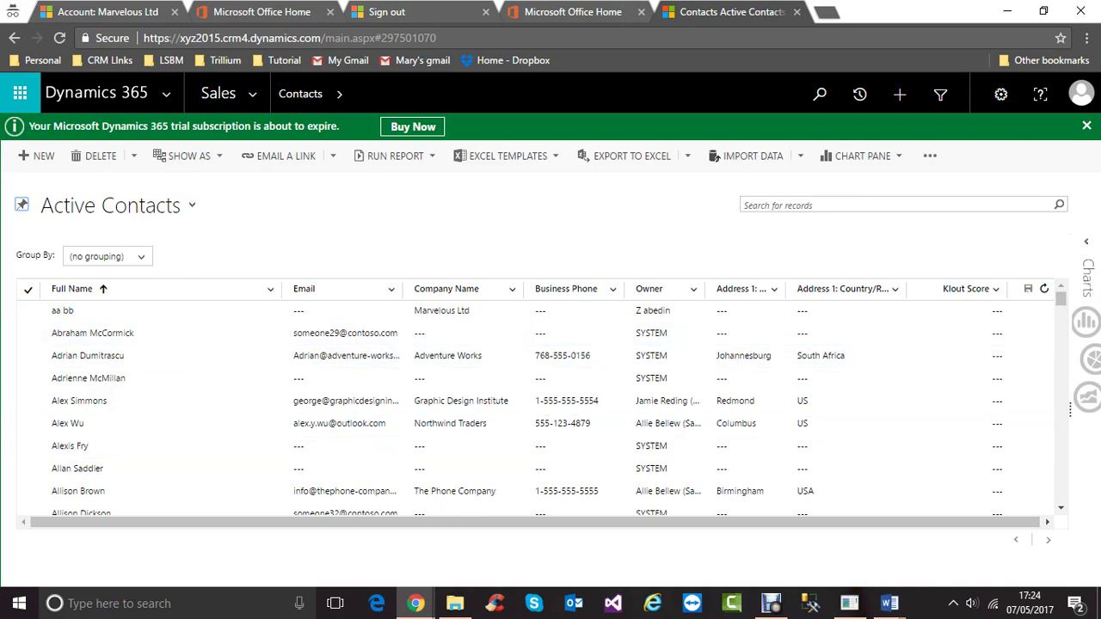
- Switch to the Records document in Word and read the Sorting Records and Creating Records sections
mouse_move(890, 603)
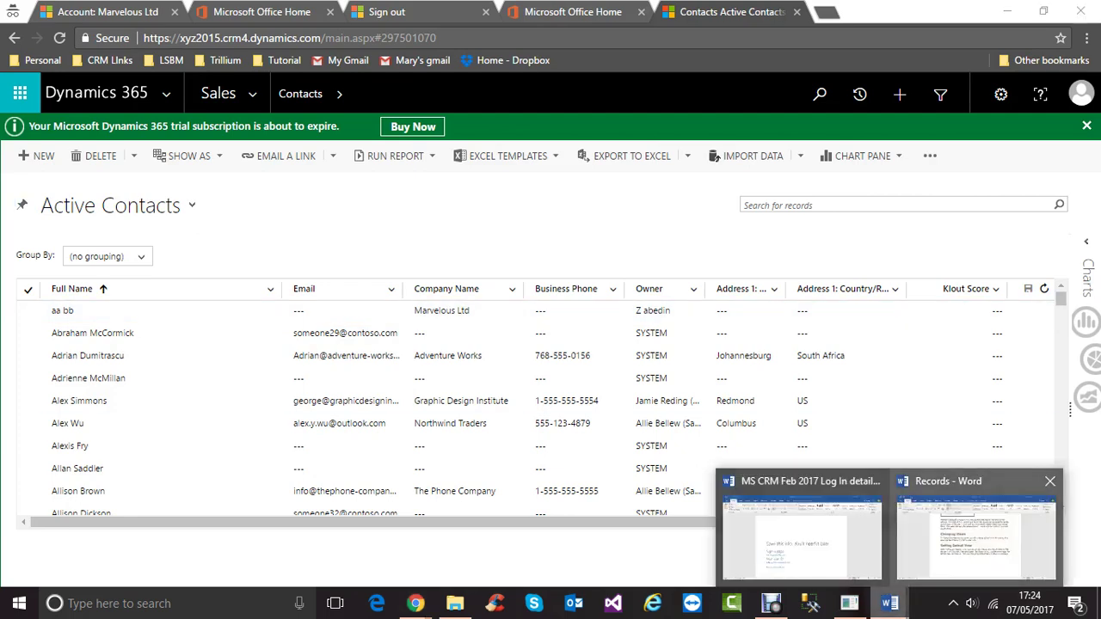
left_click(976, 537)
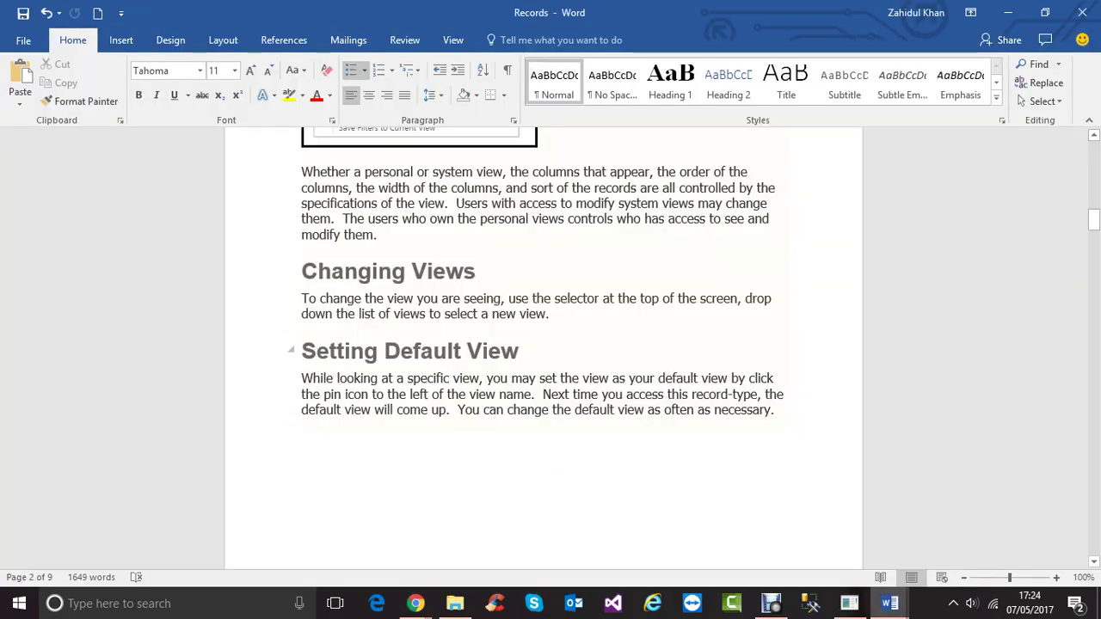
scroll(544, 348, "down", 7)
scroll(543, 348, "down", 3)
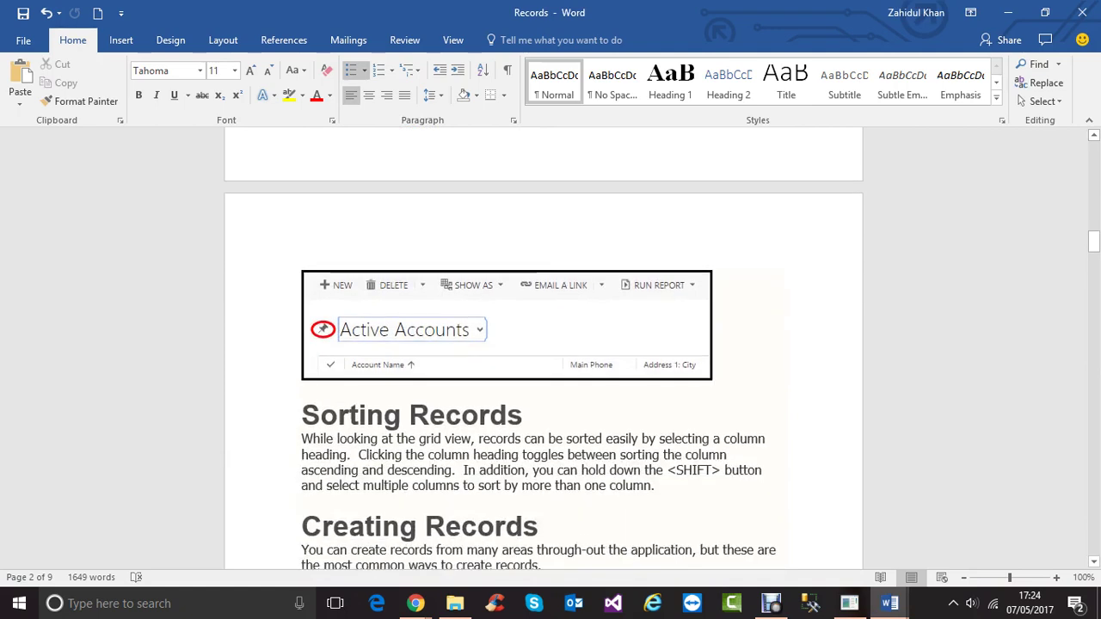
scroll(544, 348, "down", 4)
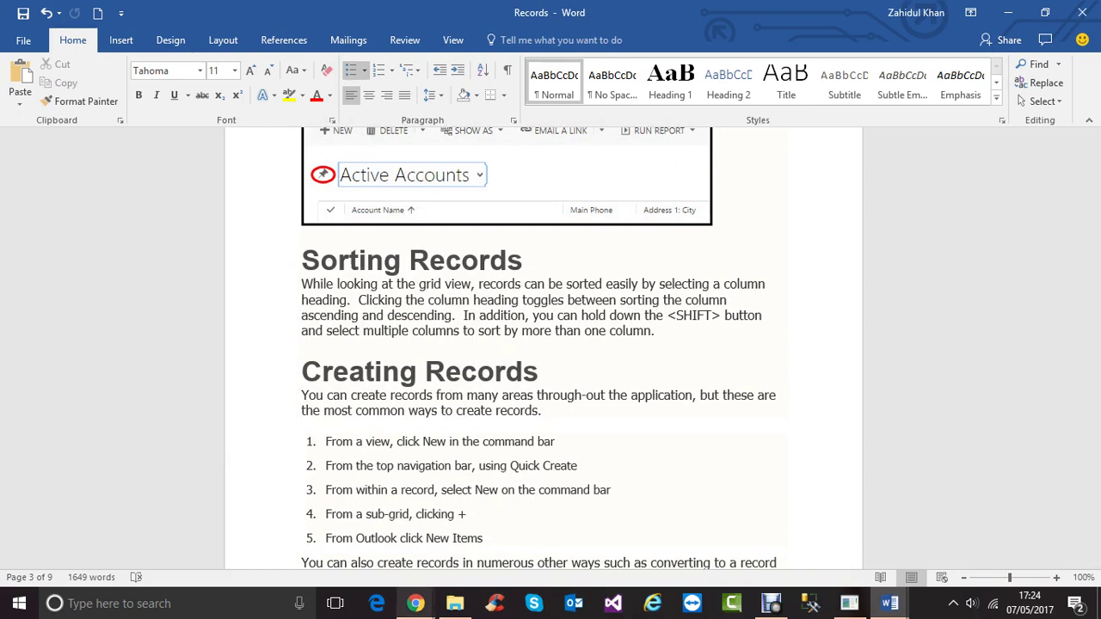
- Switch to Chrome and look through the Active Contacts list, returning to its first records
left_click(415, 604)
left_click(335, 538)
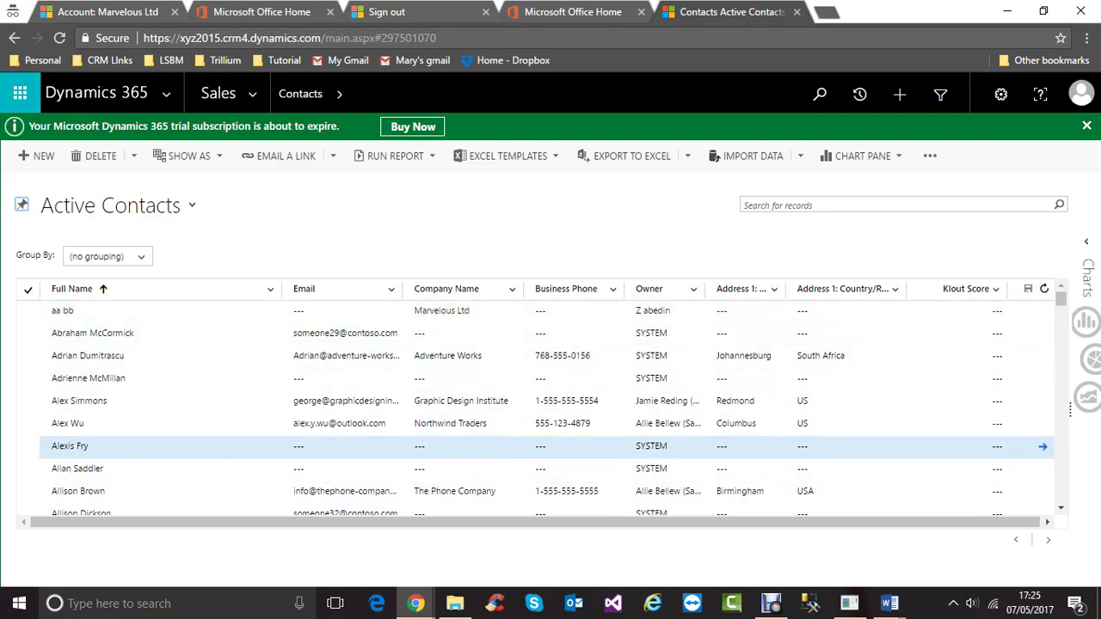
scroll(550, 404, "down", 5)
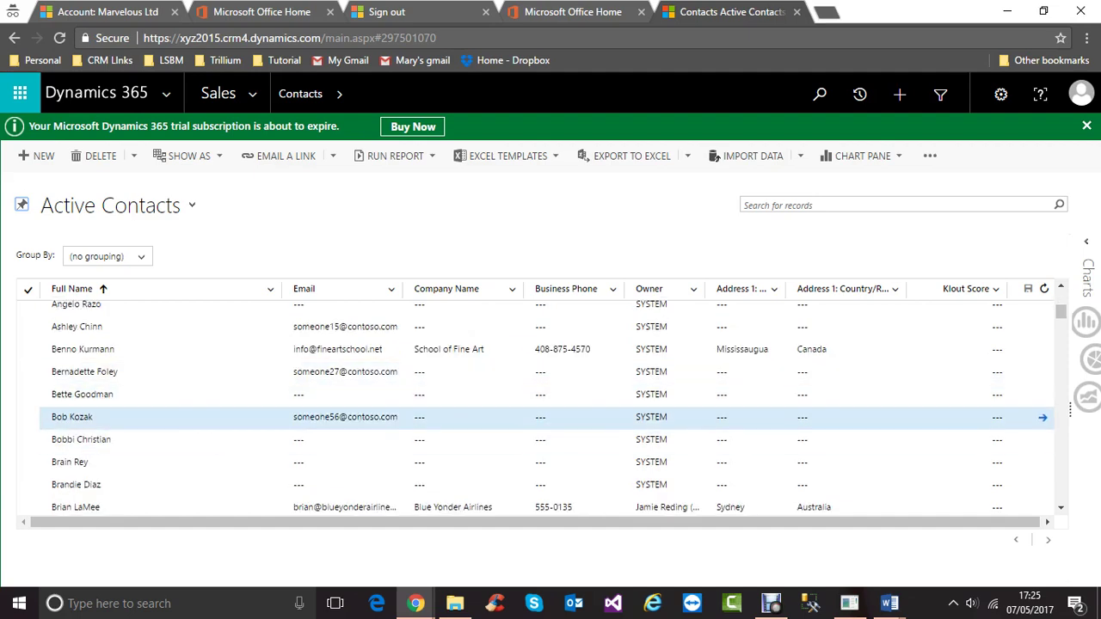
scroll(551, 404, "down", 3)
scroll(551, 410, "down", 3)
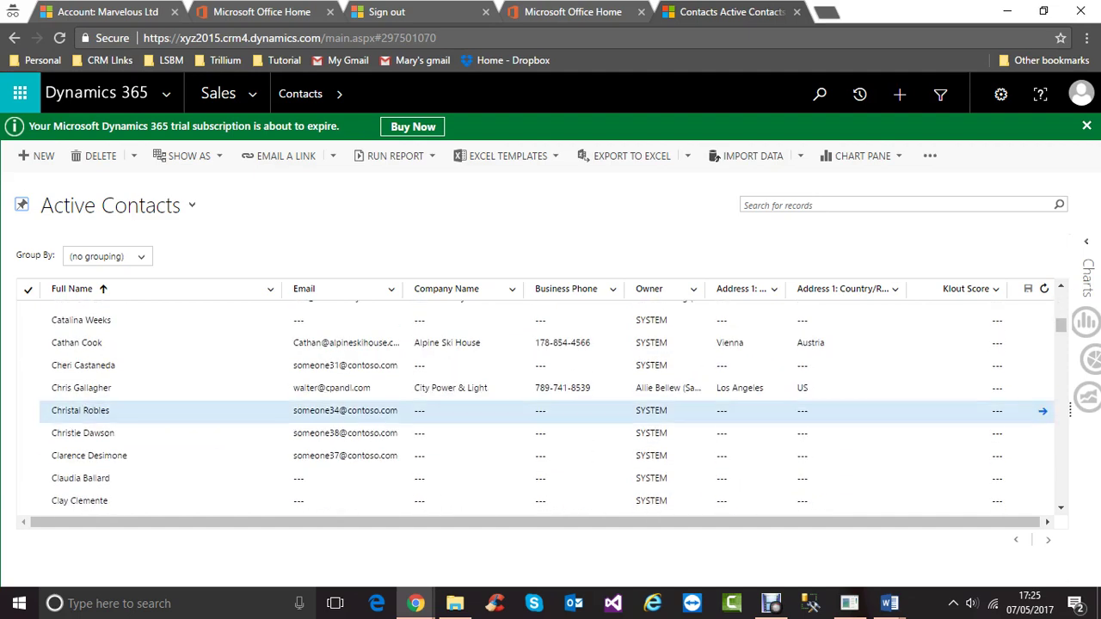
scroll(550, 409, "down", 3)
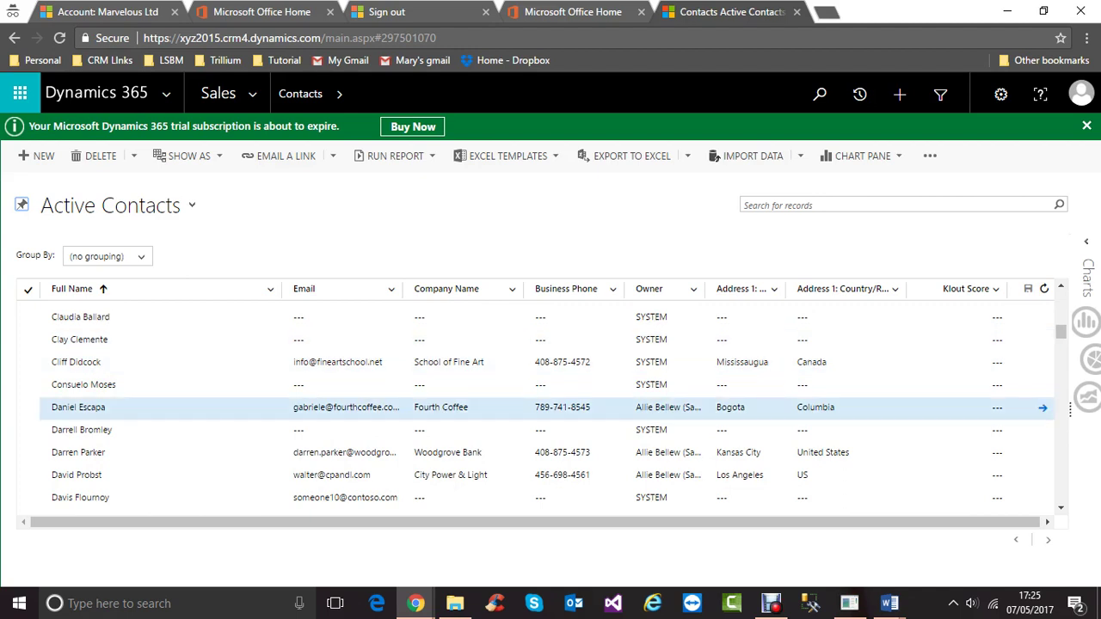
scroll(551, 409, "up", 6)
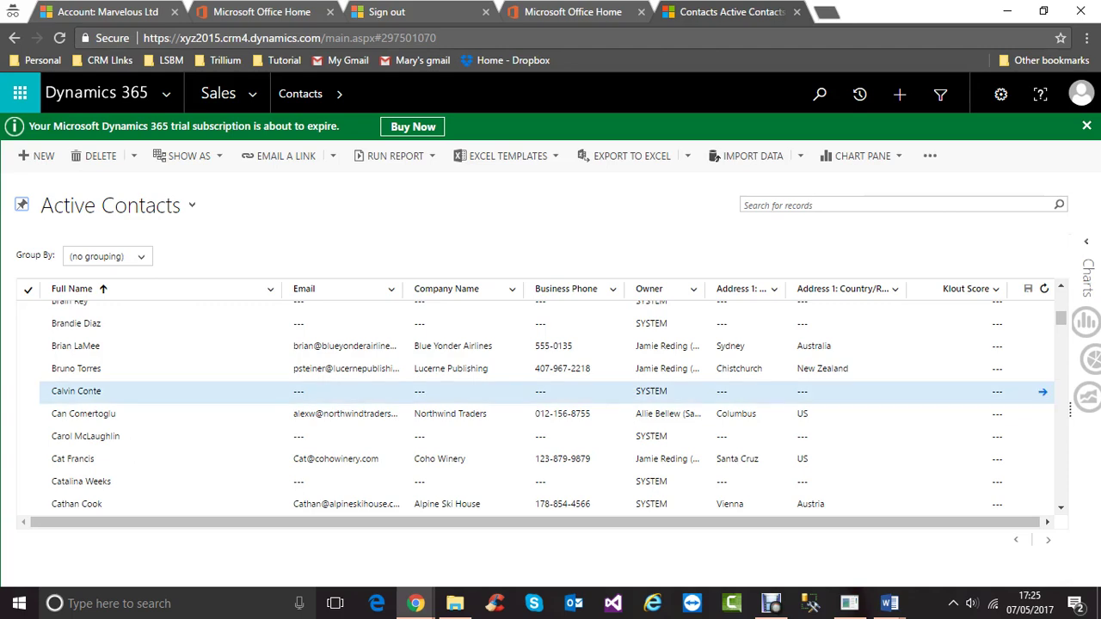
scroll(550, 404, "up", 5)
scroll(551, 405, "up", 2)
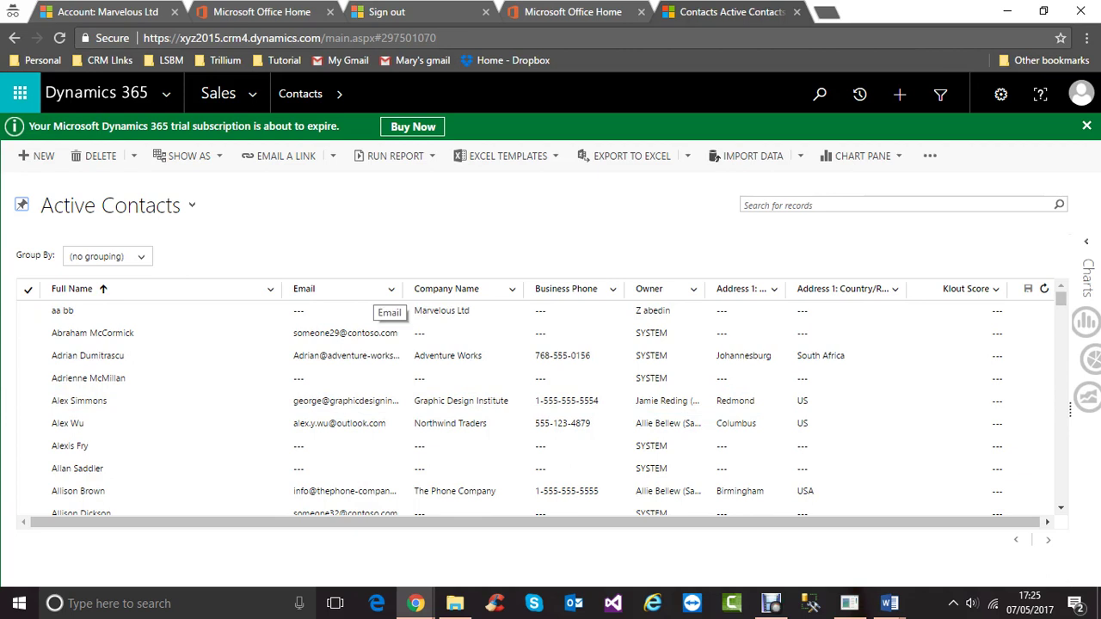
- Examine the filter conditions offered for the Email column
left_click(391, 289)
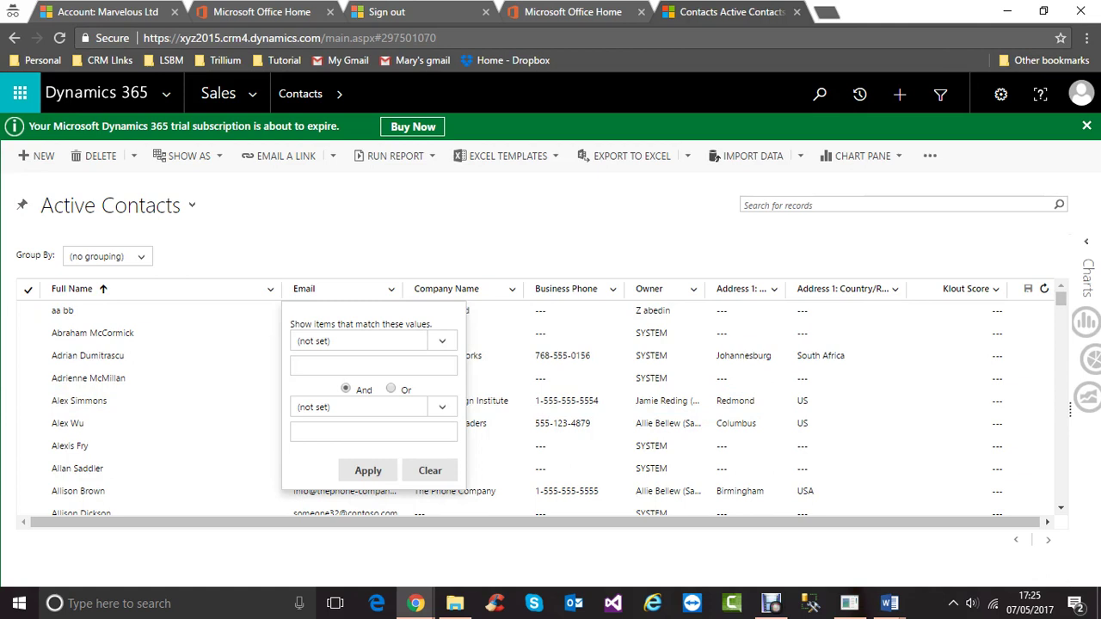
left_click(370, 341)
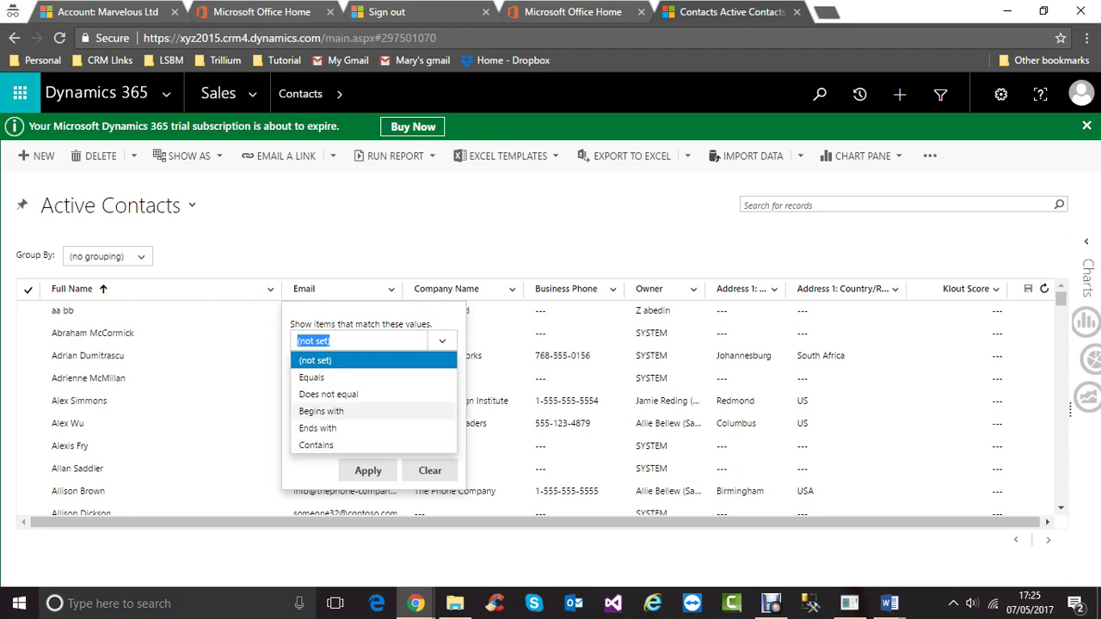
left_click(313, 470)
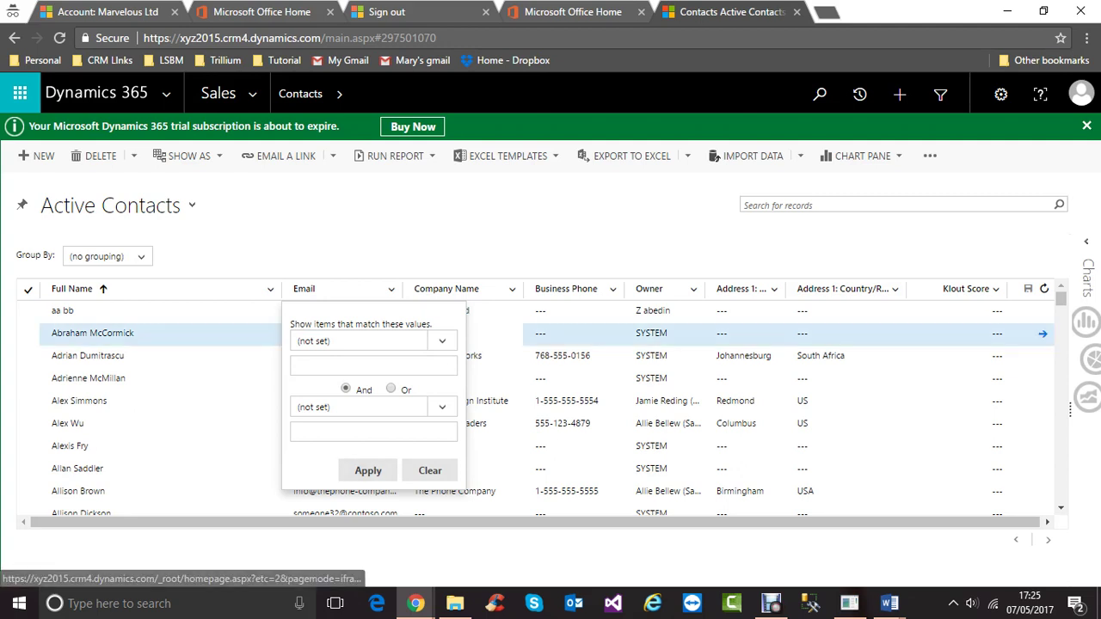
- Close the Email filter and sort the contacts by Company Name in ascending order
left_click(477, 290)
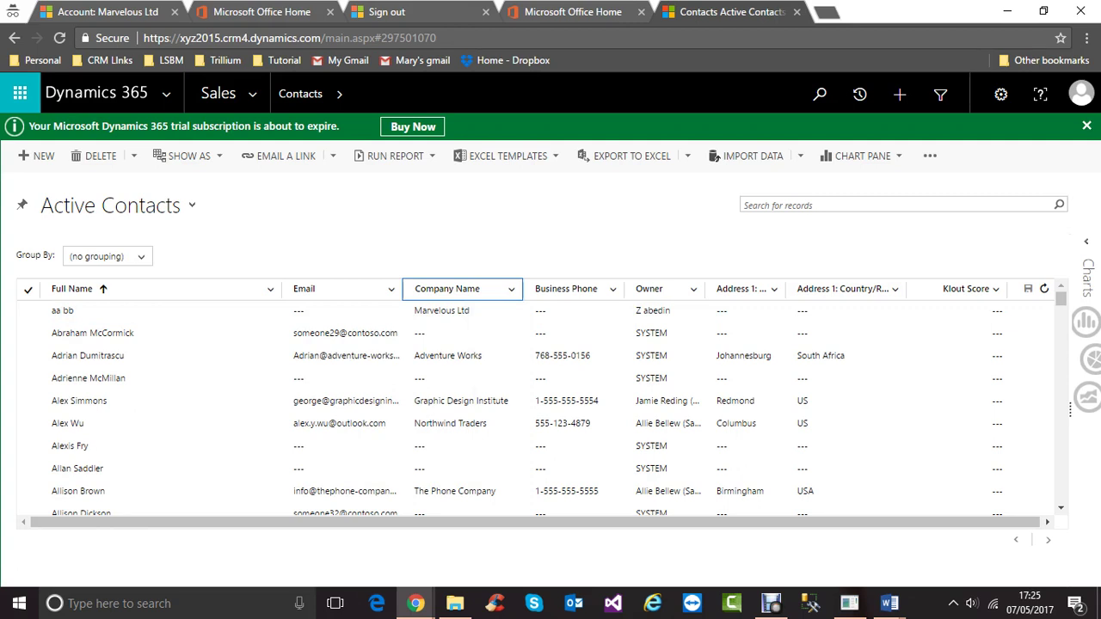
left_click(468, 290)
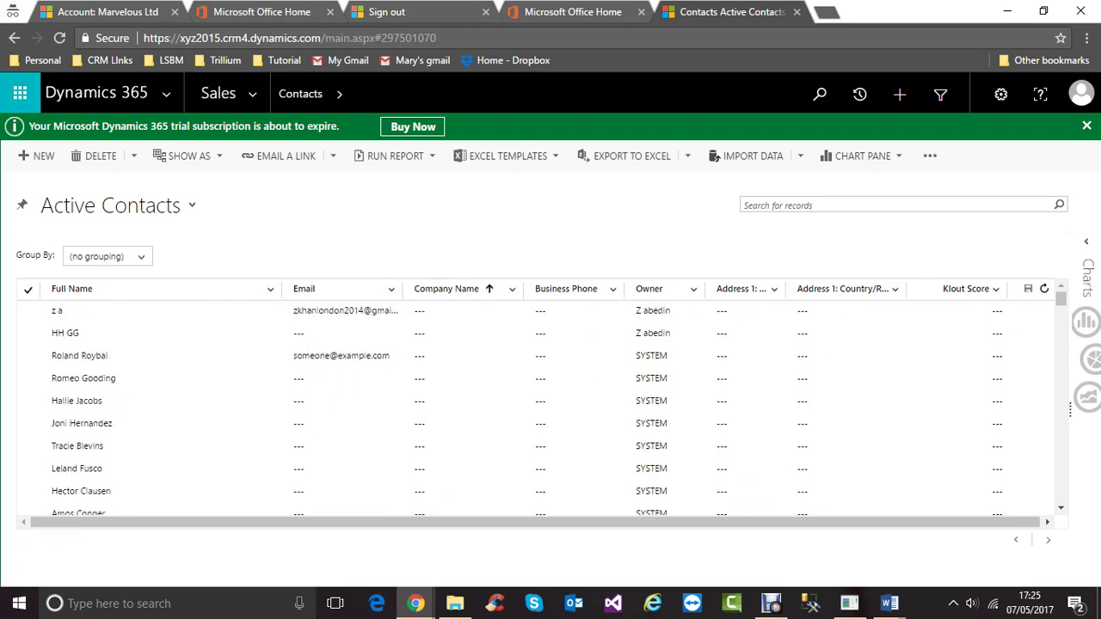
- Examine the filter options of the Email and Full Name columns, including both Full Name conditions, and clear the Full Name filter
left_click(391, 289)
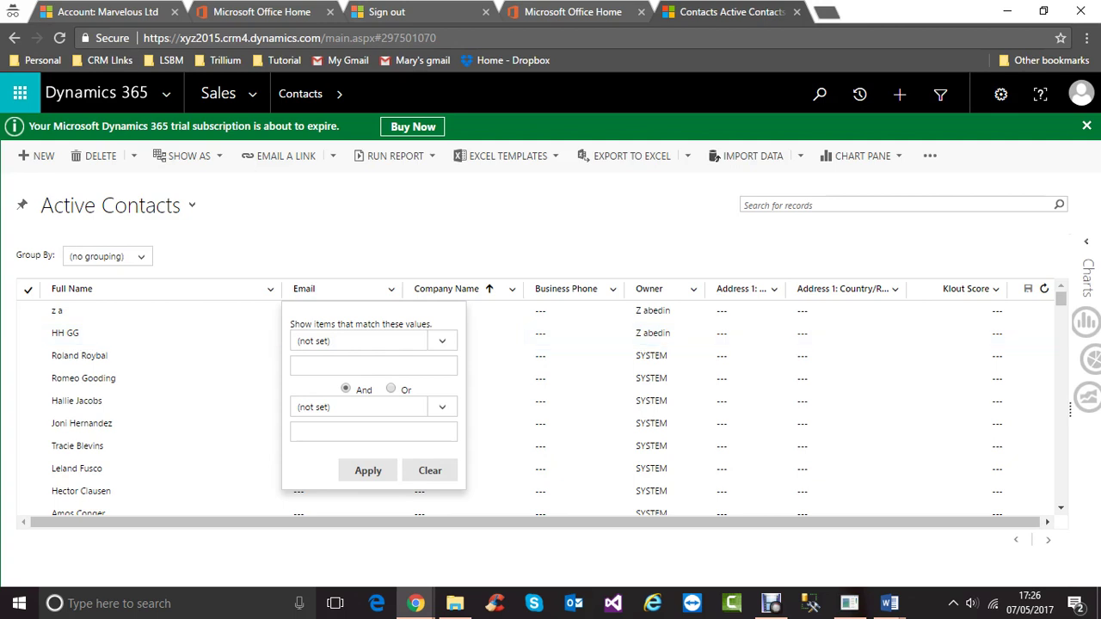
left_click(270, 290)
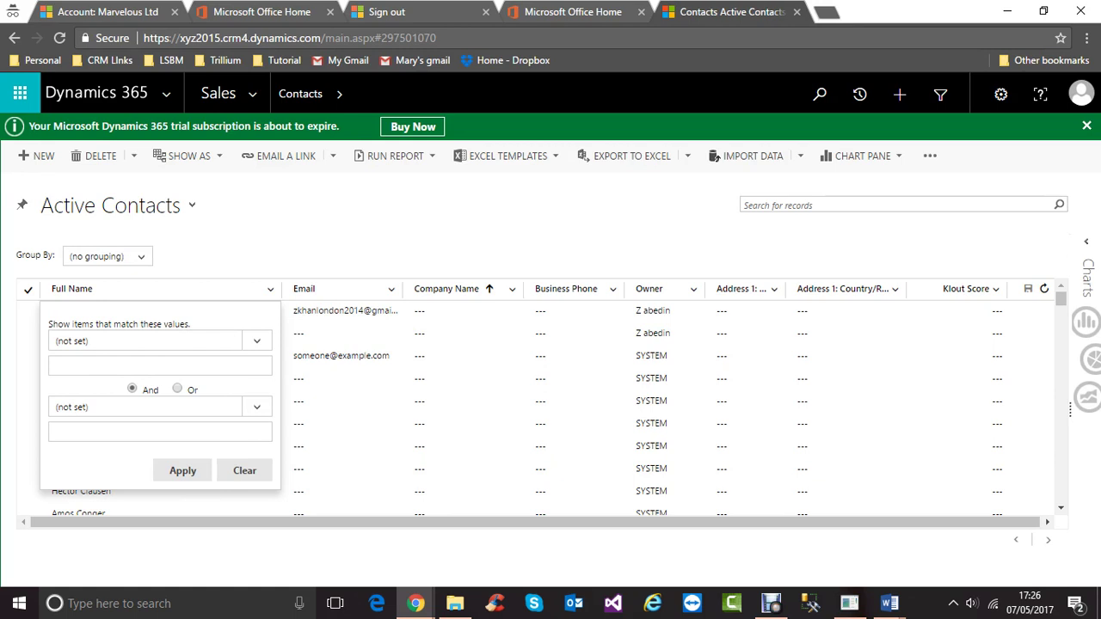
left_click(146, 341)
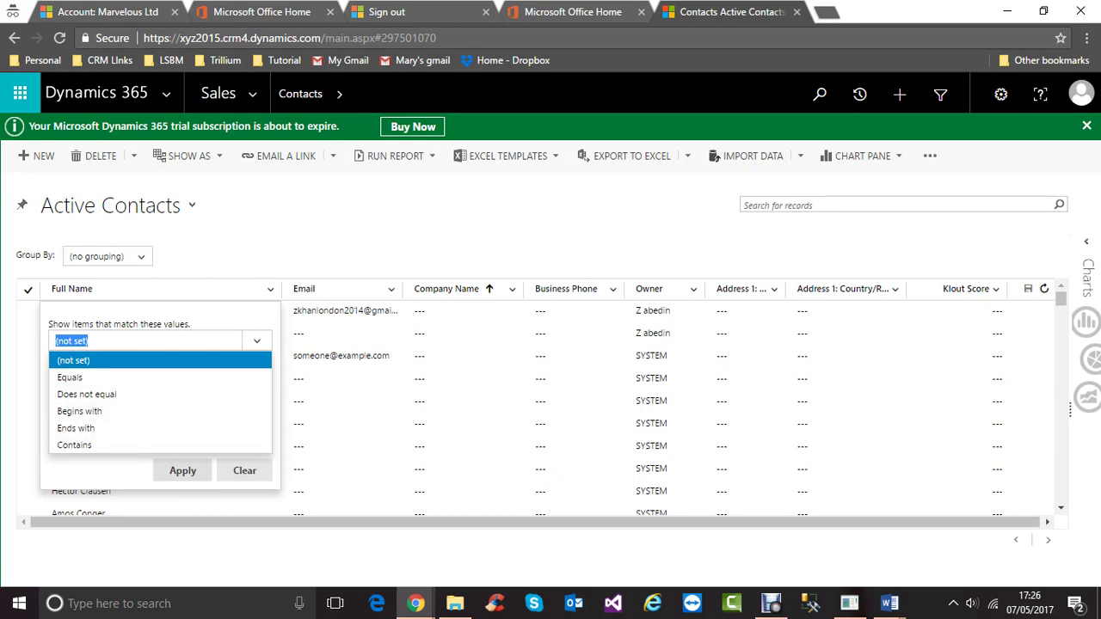
left_click(103, 470)
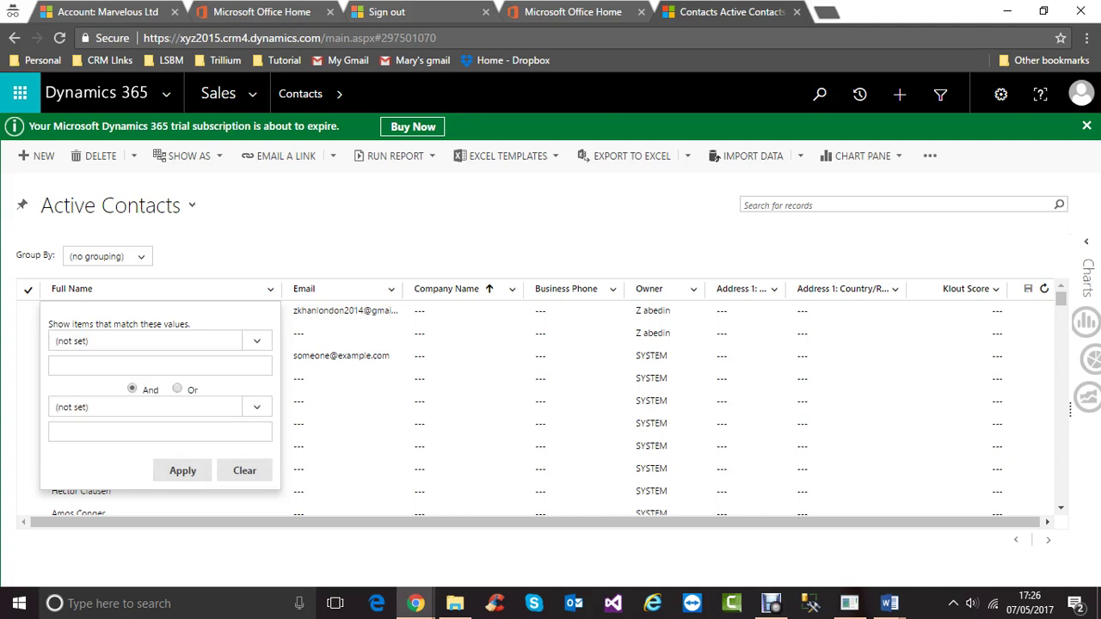
left_click(256, 408)
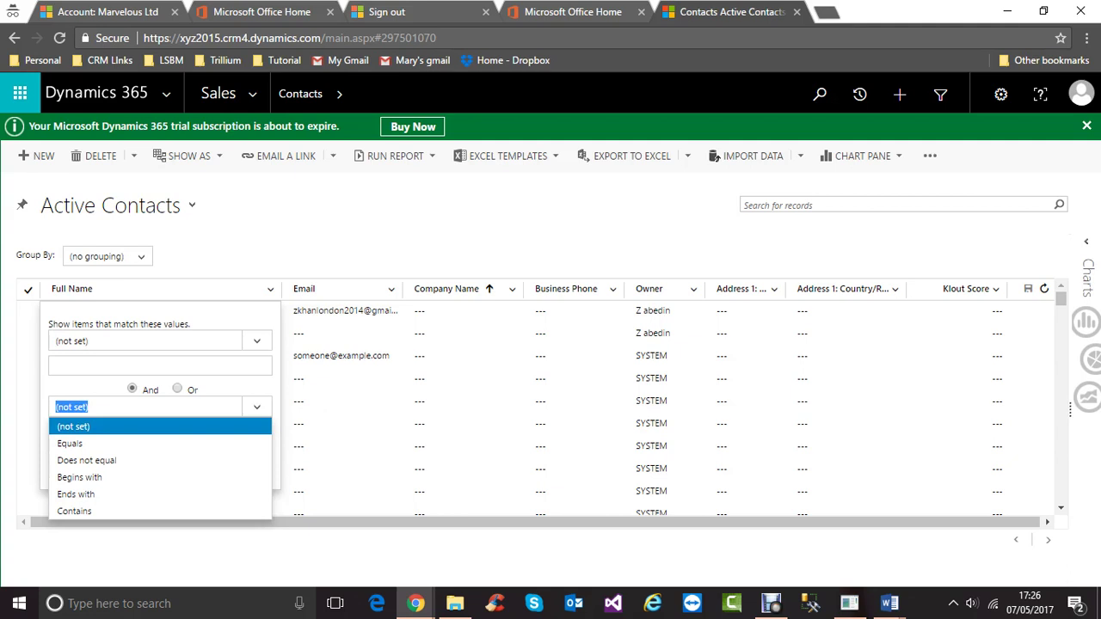
left_click(256, 408)
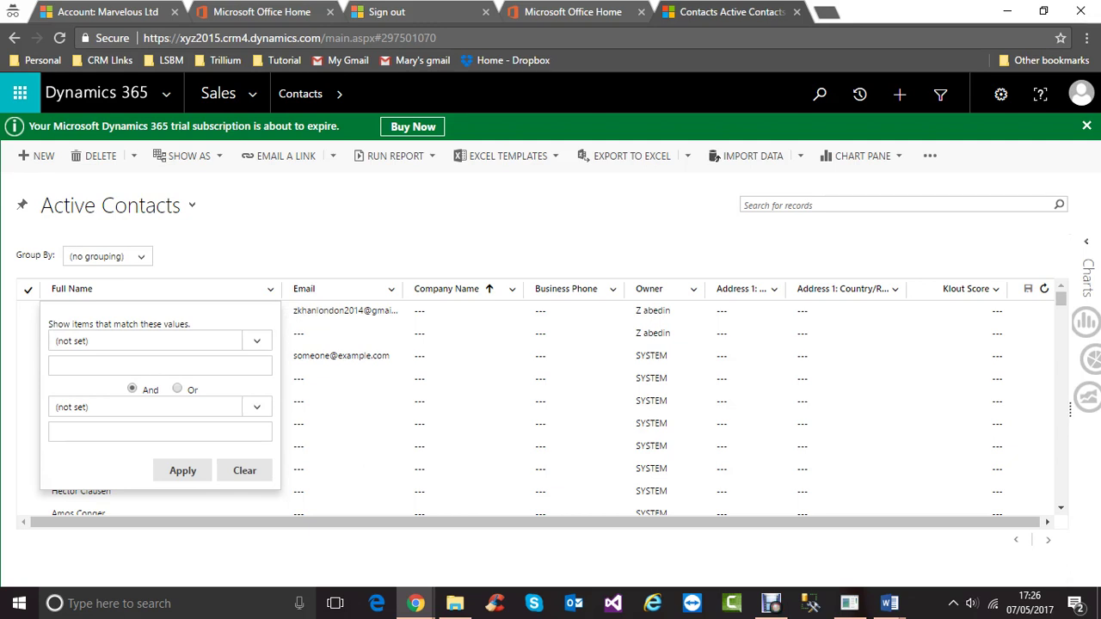
left_click(245, 470)
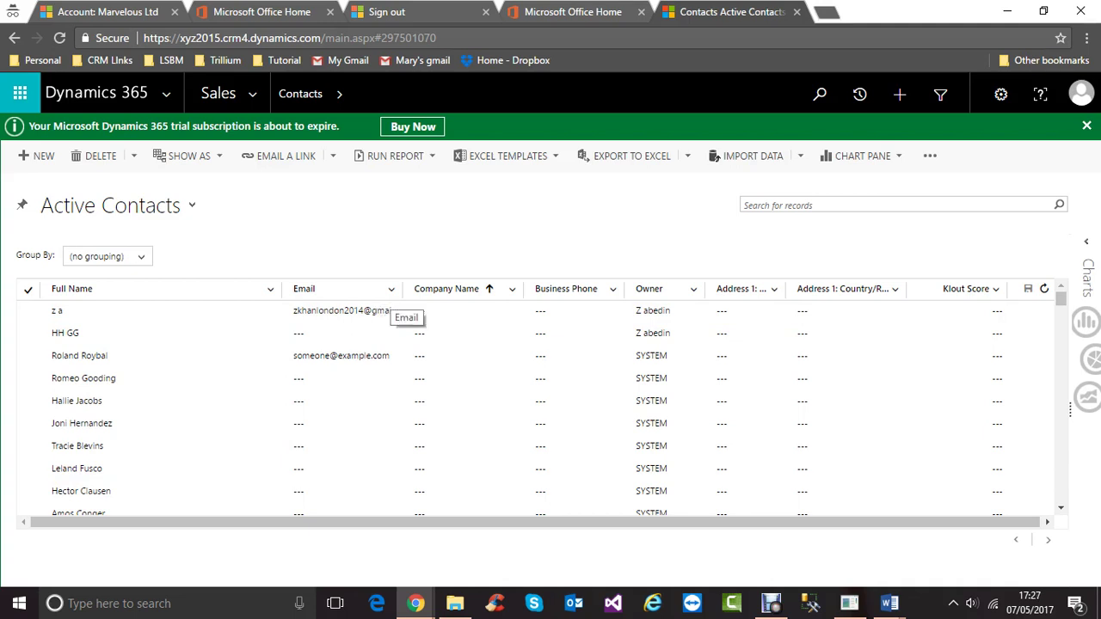
- Sort the contacts by Email in ascending order and reverse the sort to descending
left_click(360, 291)
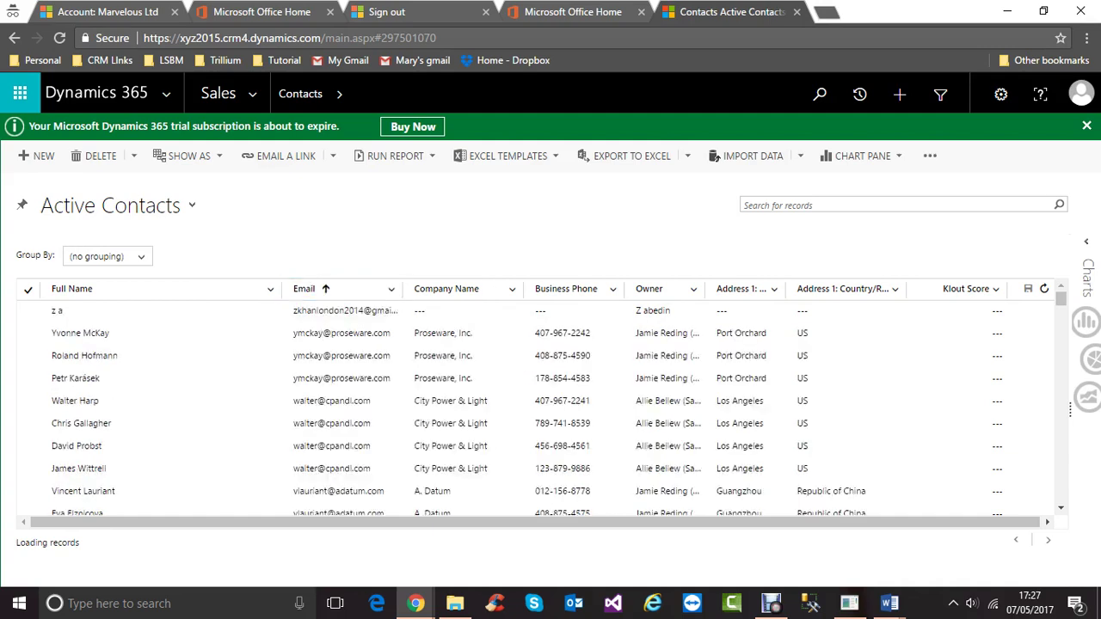
left_click(359, 291)
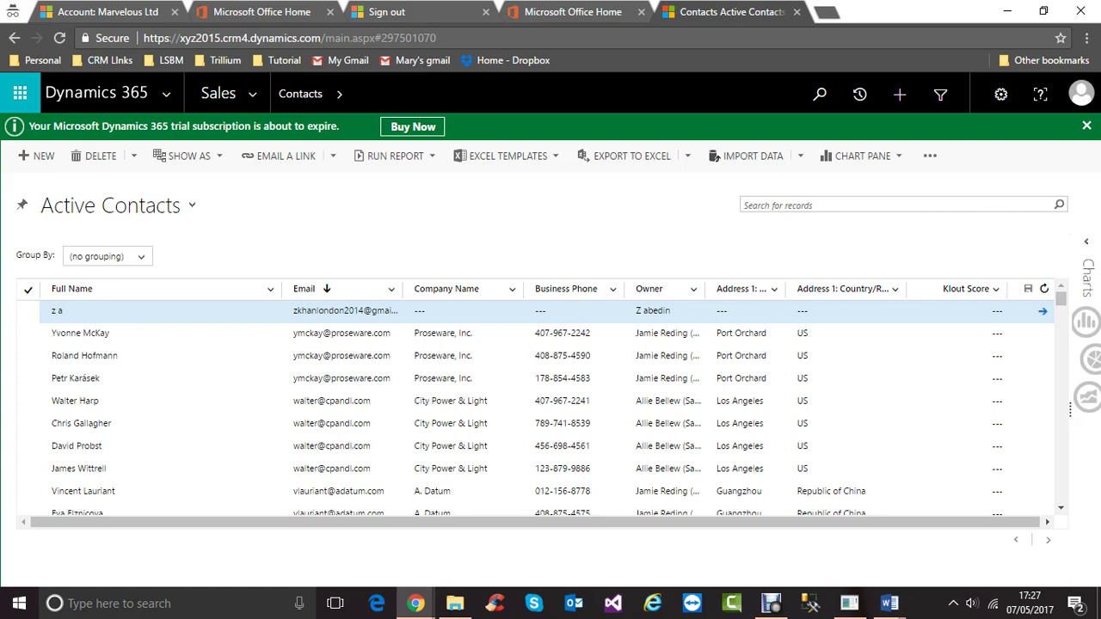
key("Down")
key("Down")
key("Down")
key("Down")
key("Down")
key("Down")
key("Down")
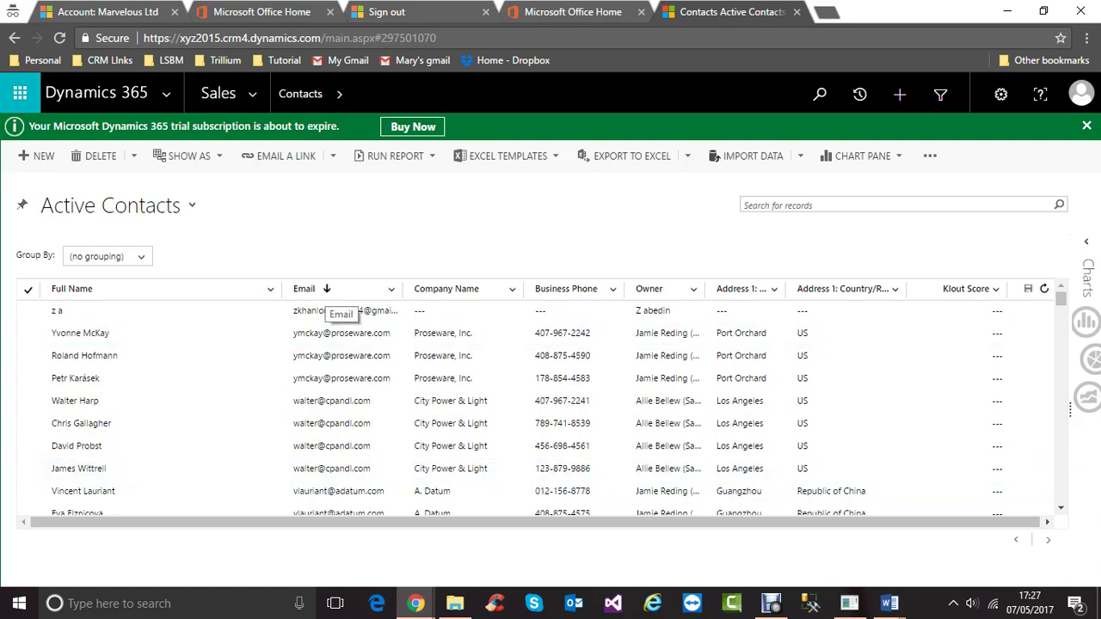
- Return the Email sort to ascending order and look through the sorted contacts down to those with email addresses
left_click(327, 293)
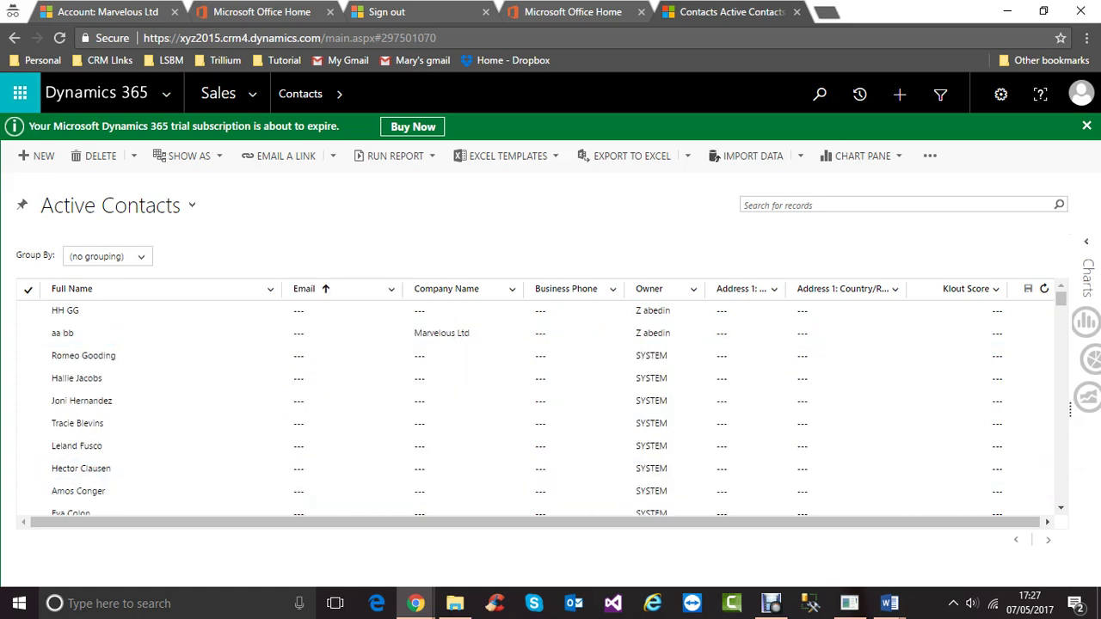
scroll(533, 404, "down", 10)
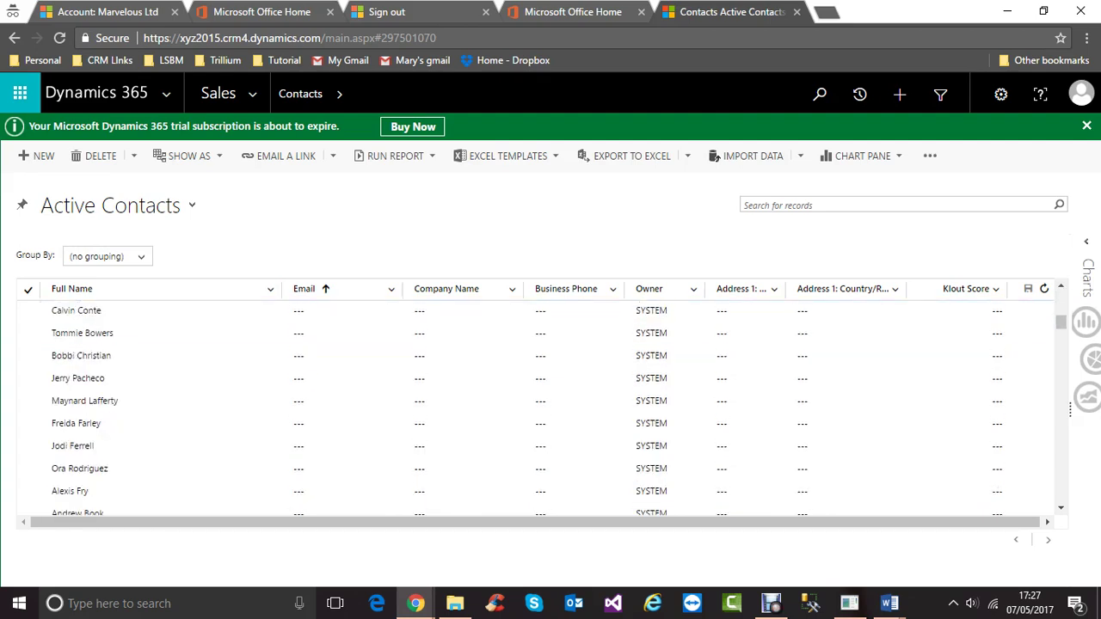
scroll(534, 404, "down", 5)
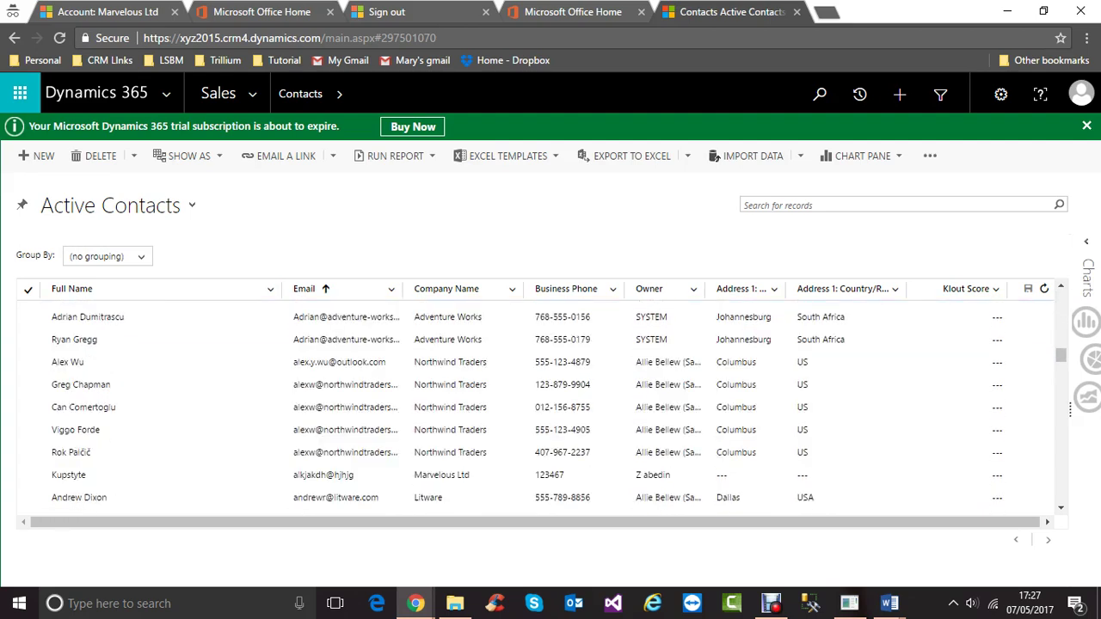
scroll(533, 397, "up", 1)
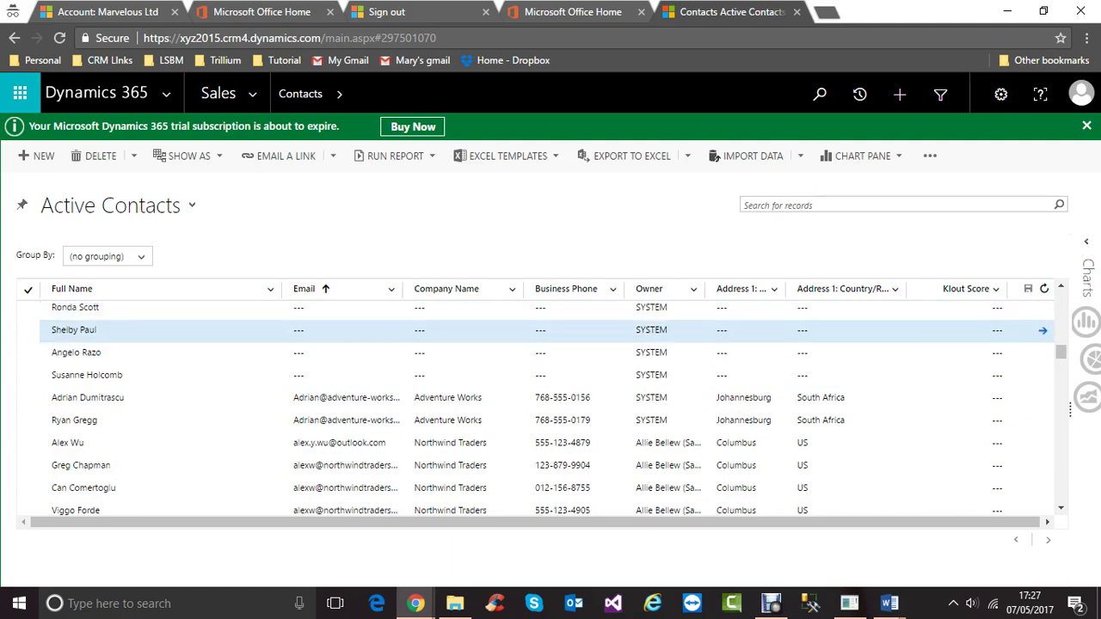
scroll(550, 404, "down", 1)
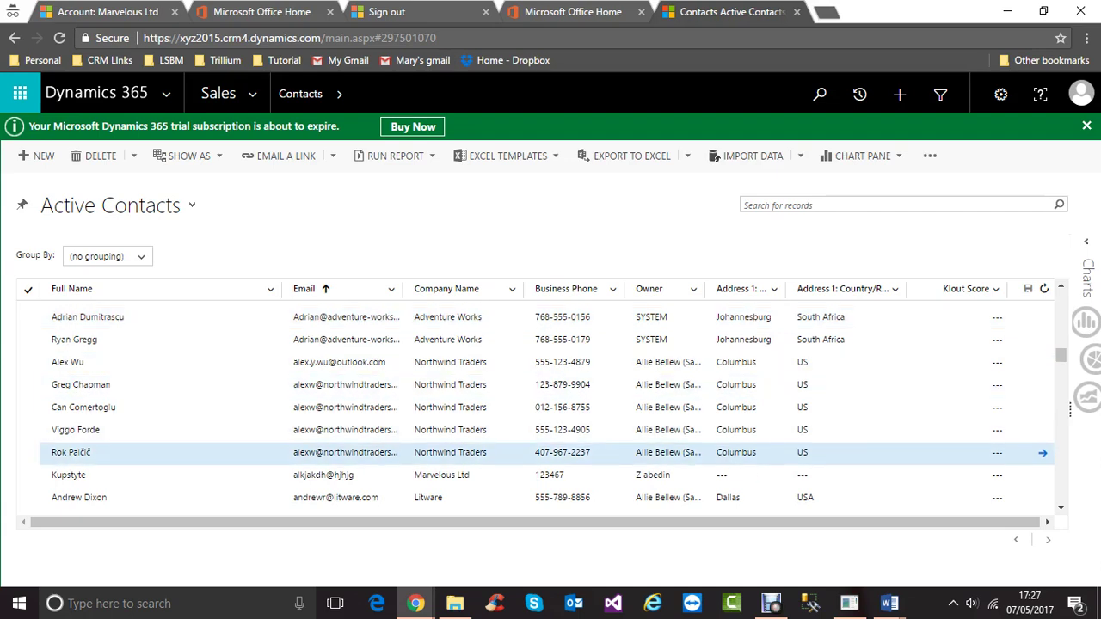
scroll(551, 449, "down", 2)
scroll(551, 427, "down", 2)
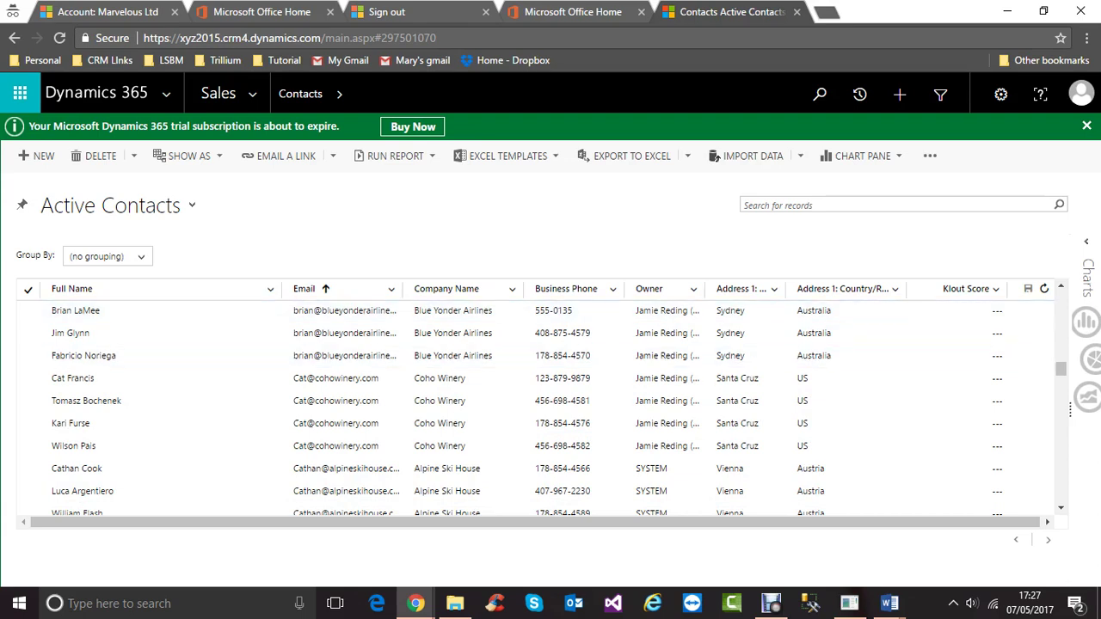
- Sort the contacts by Owner in ascending order and look further down the list
left_click(671, 292)
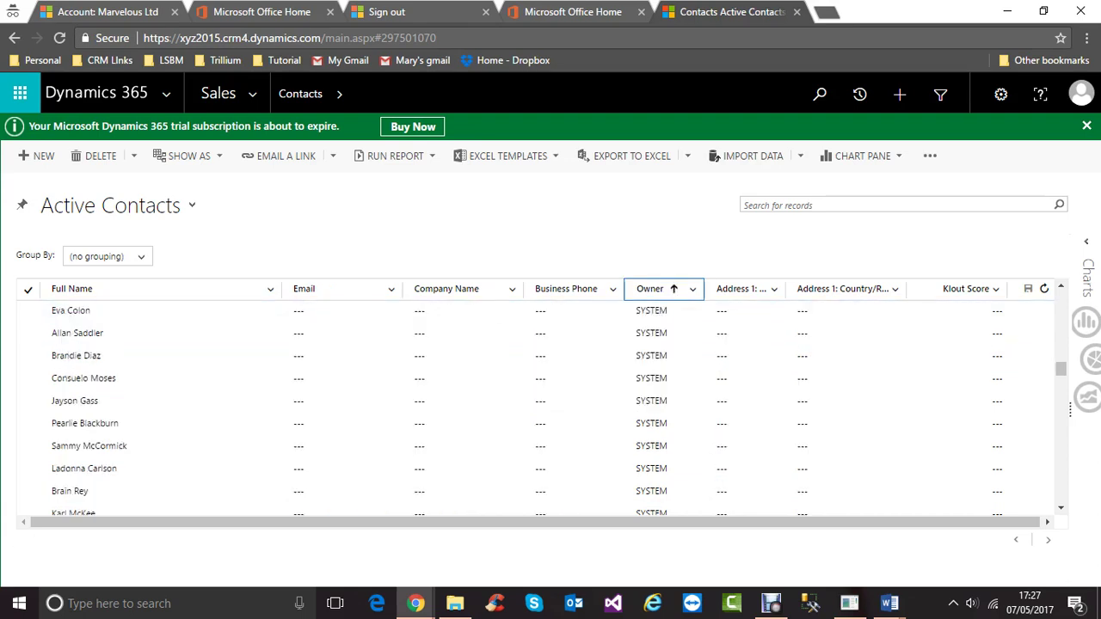
left_click(654, 289)
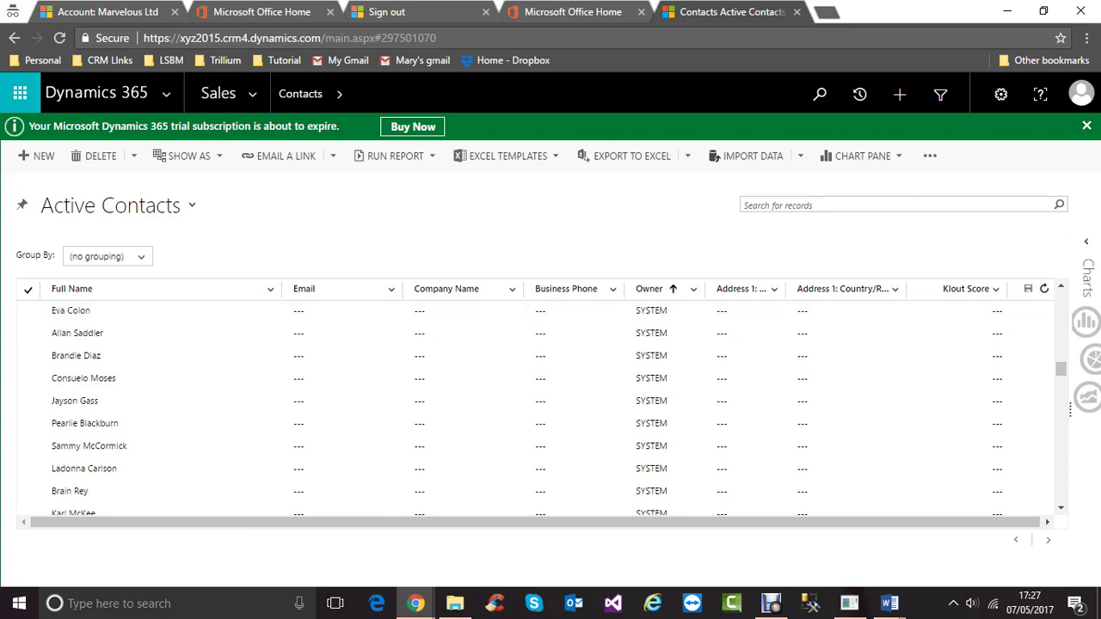
left_click(83, 378)
scroll(547, 408, "down", 5)
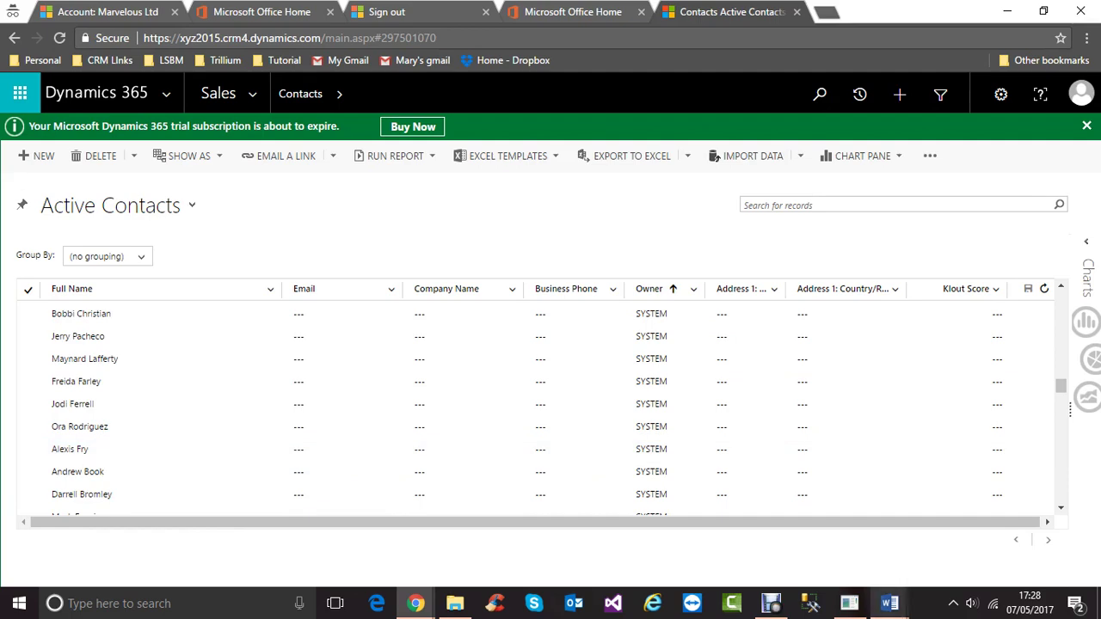
- Switch to the Records document in Word and read the Creating Records section
mouse_move(889, 604)
left_click(979, 525)
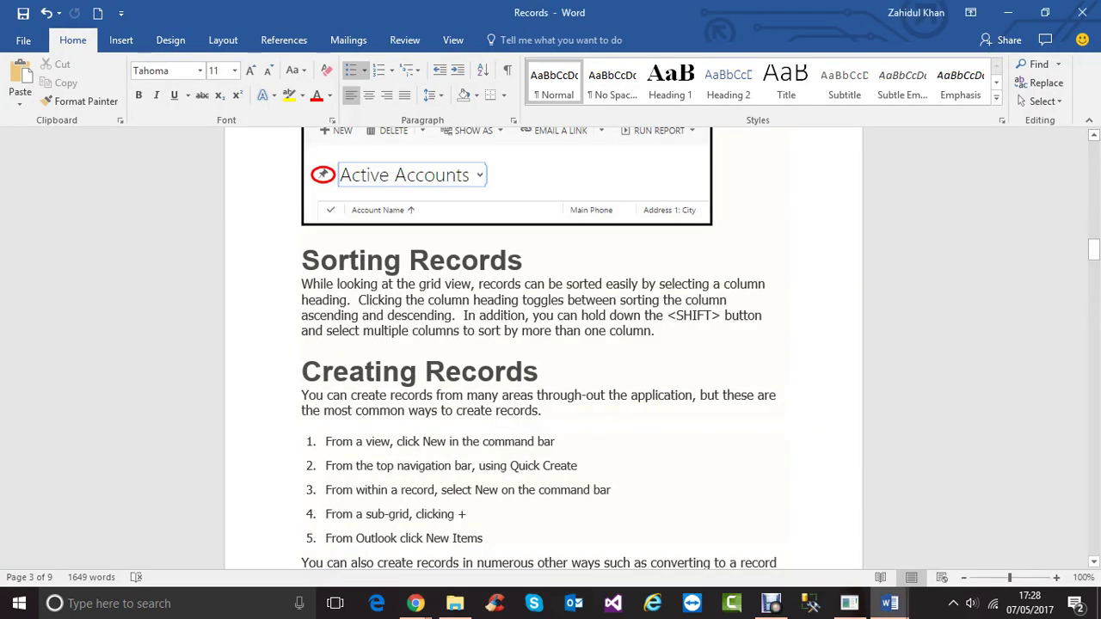
scroll(551, 348, "down", 2)
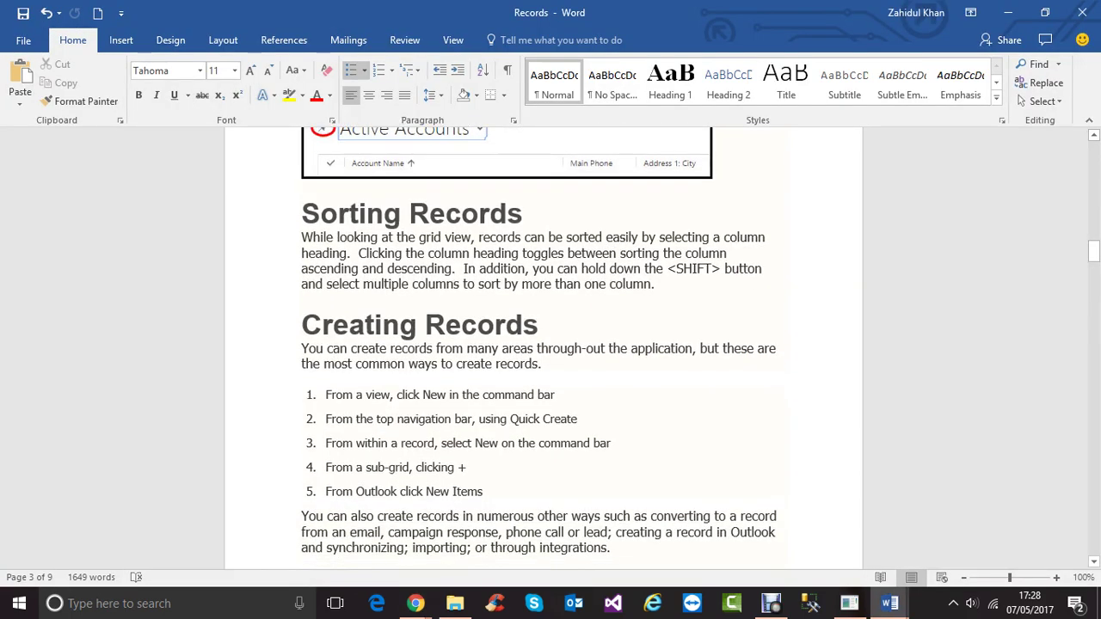
scroll(551, 348, "down", 2)
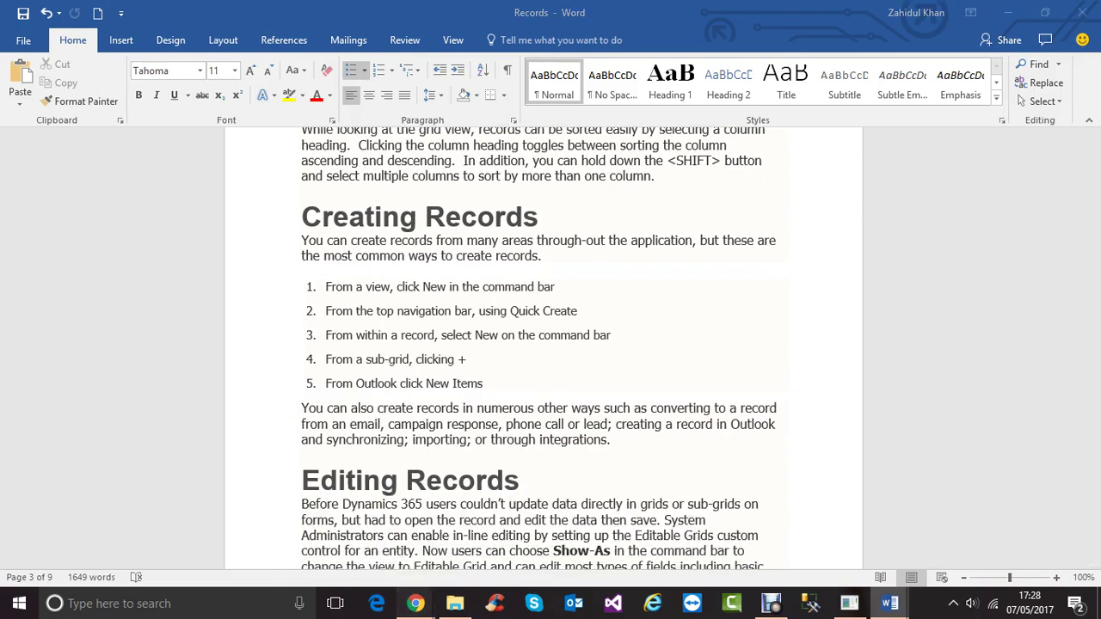
- Switch to Dynamics 365 in Chrome and start a new contact from the Active Contacts view
mouse_move(416, 603)
left_click(349, 529)
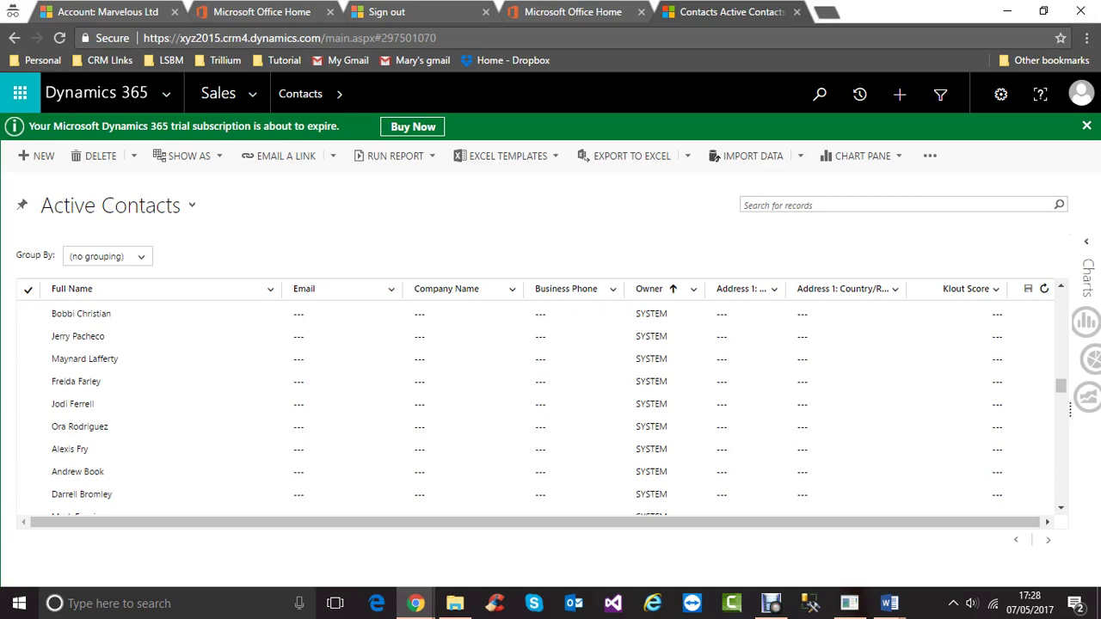
left_click(37, 155)
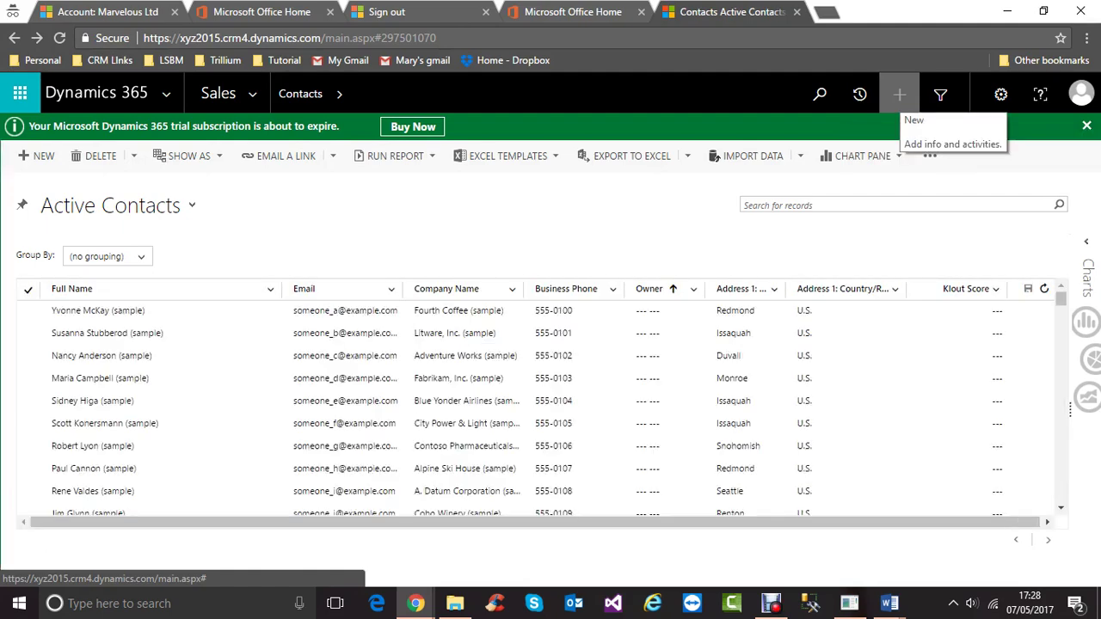
- Open the quick create form for a Contact record and cancel it without saving
left_click(899, 94)
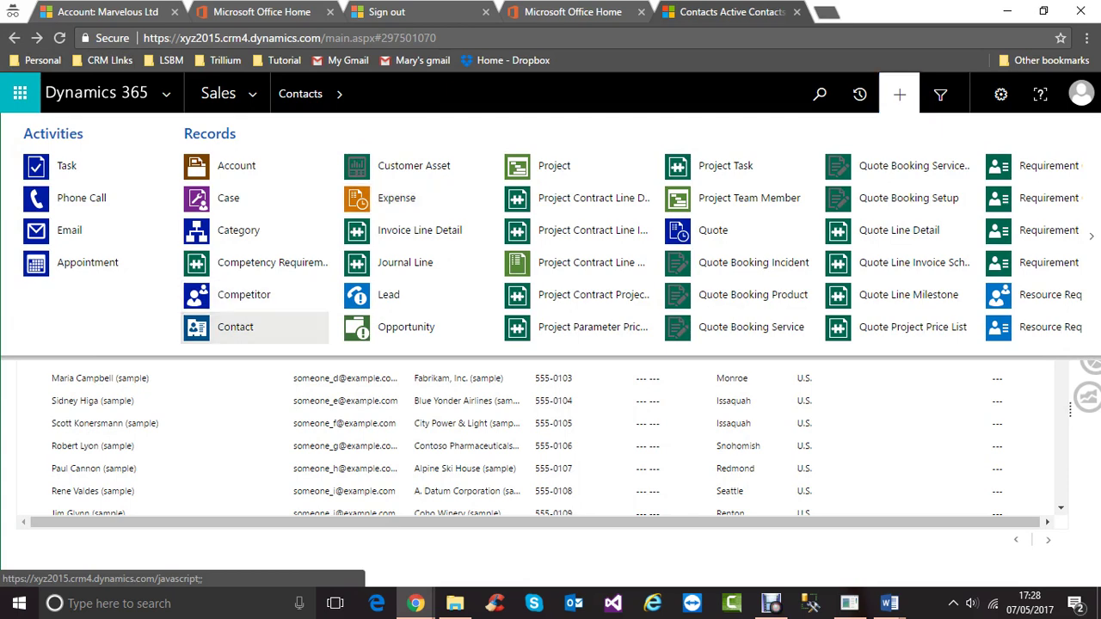
left_click(235, 327)
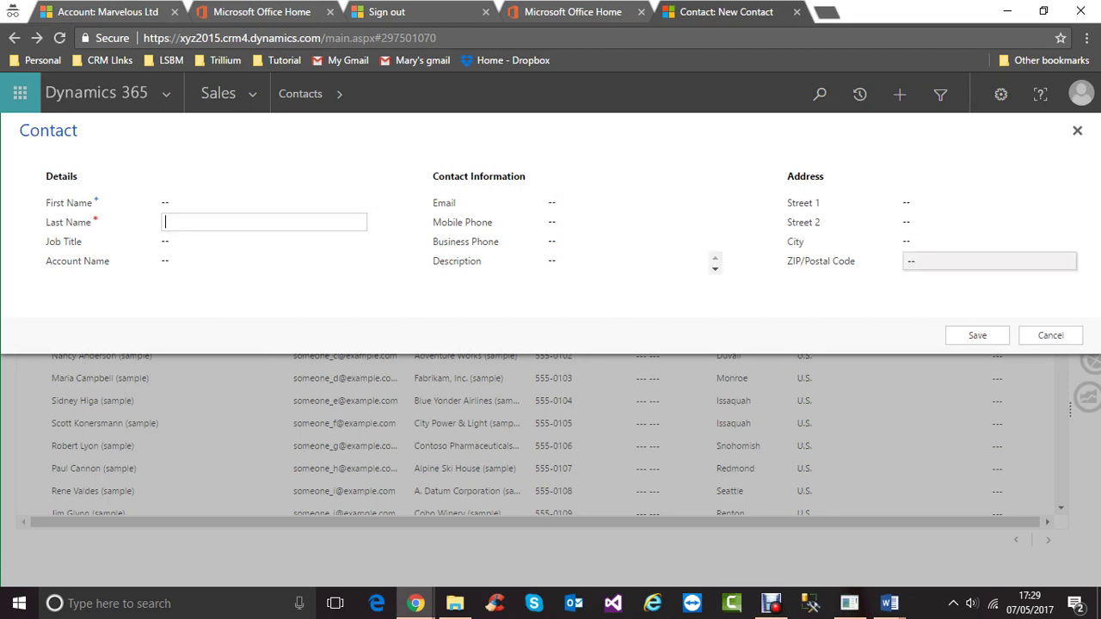
left_click(1051, 335)
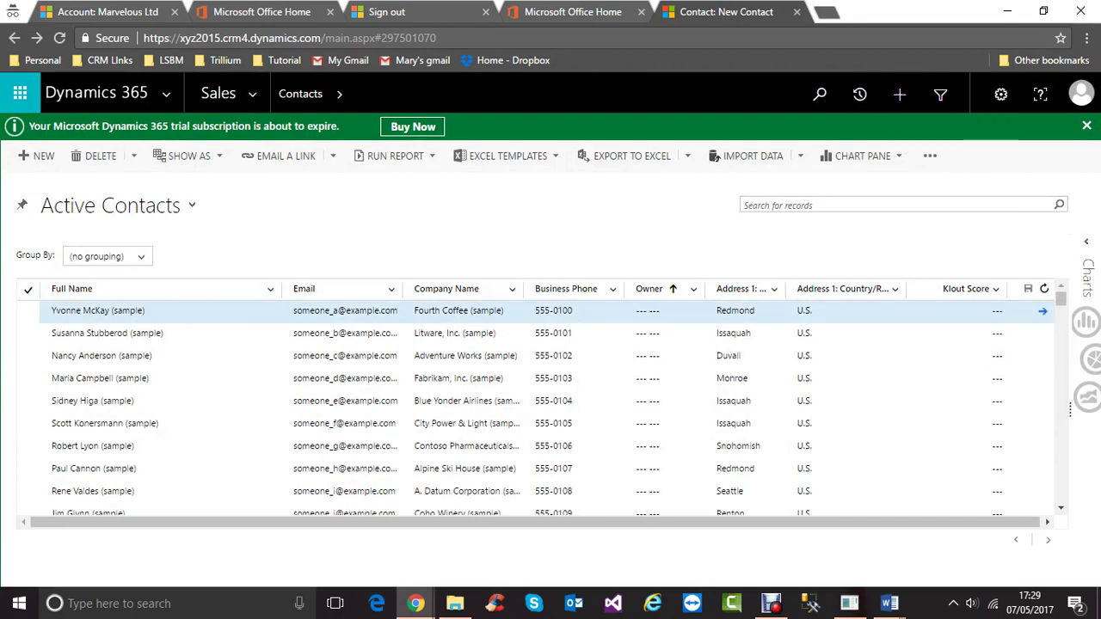
- Open the second record in the Active Contacts list and bring up a new contact form from within it
left_click(98, 311)
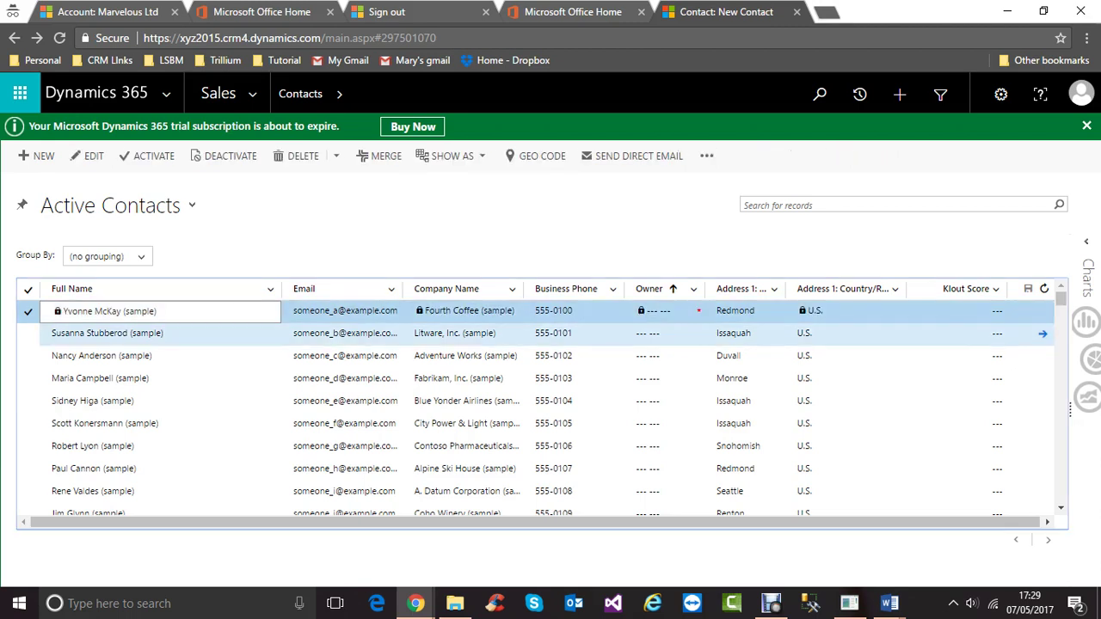
left_click(107, 333)
left_click(1043, 334)
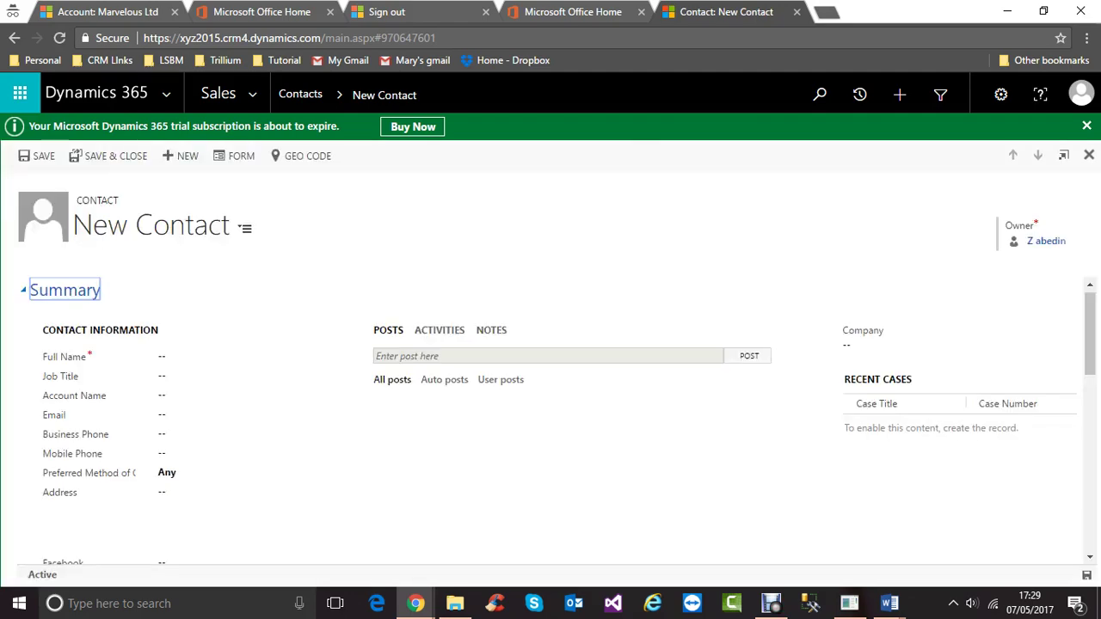
- Open Advanced Find, look for Accounts without any criteria, and run the query
left_click(890, 603)
mouse_move(976, 538)
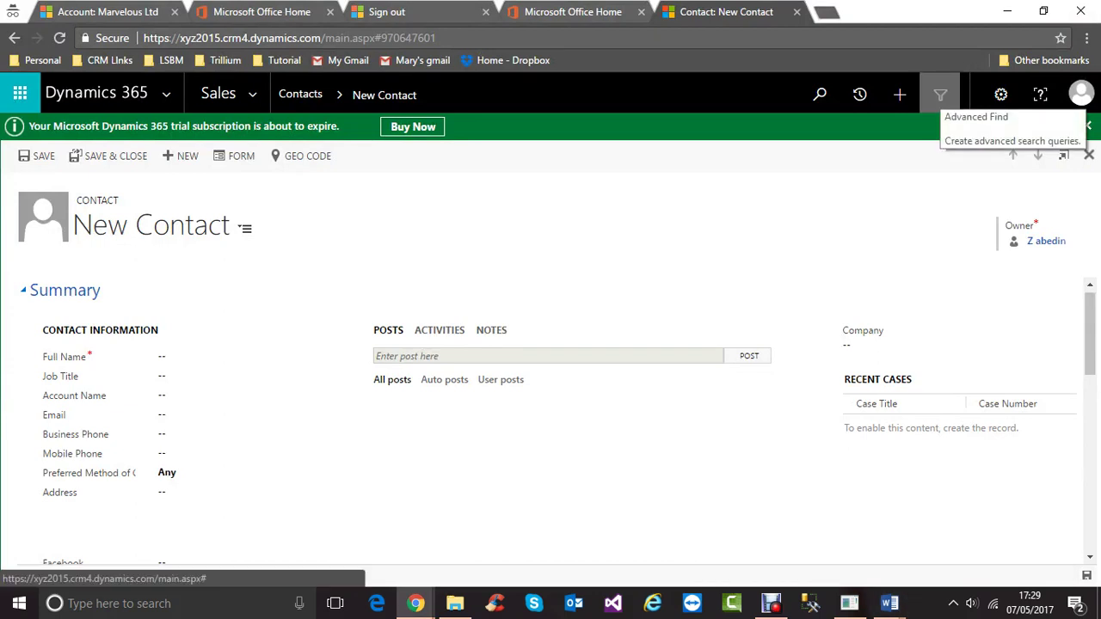
left_click(941, 95)
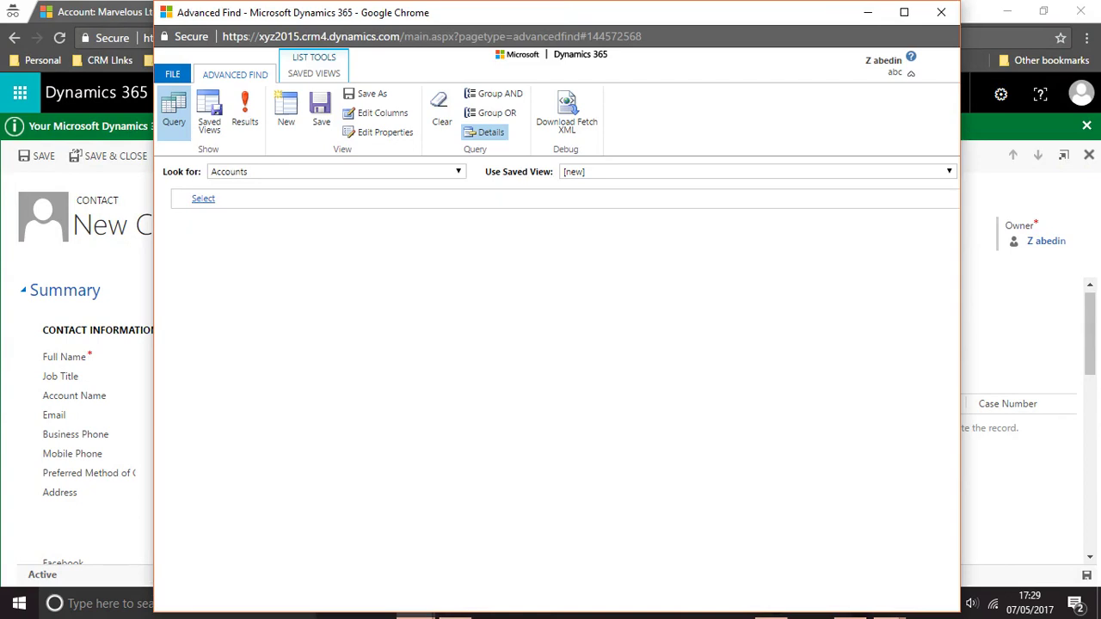
left_click(336, 171)
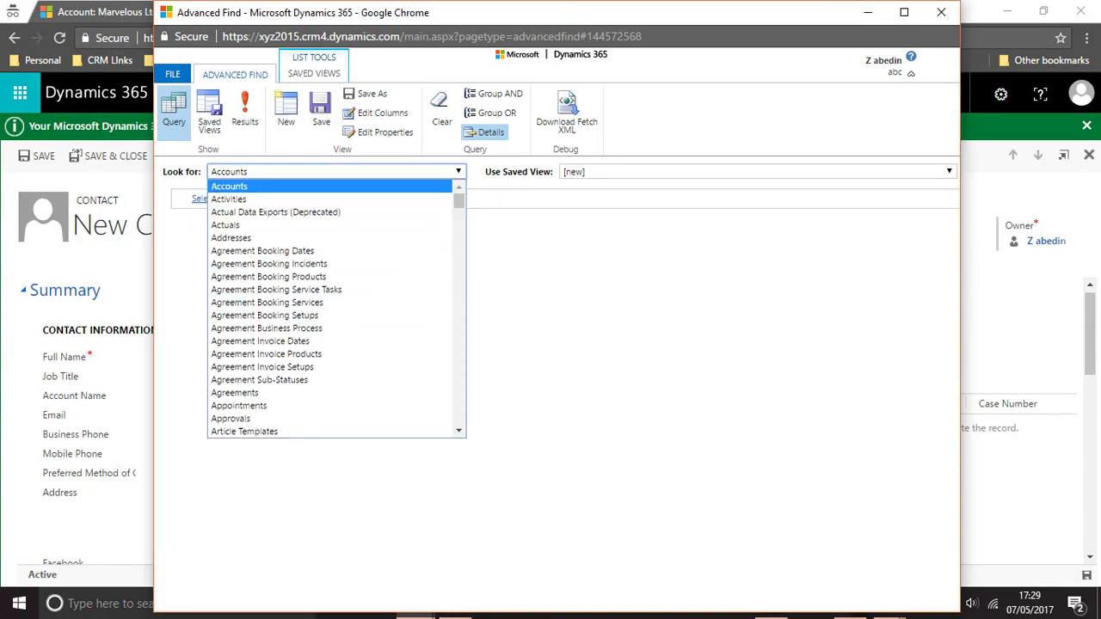
key("Return")
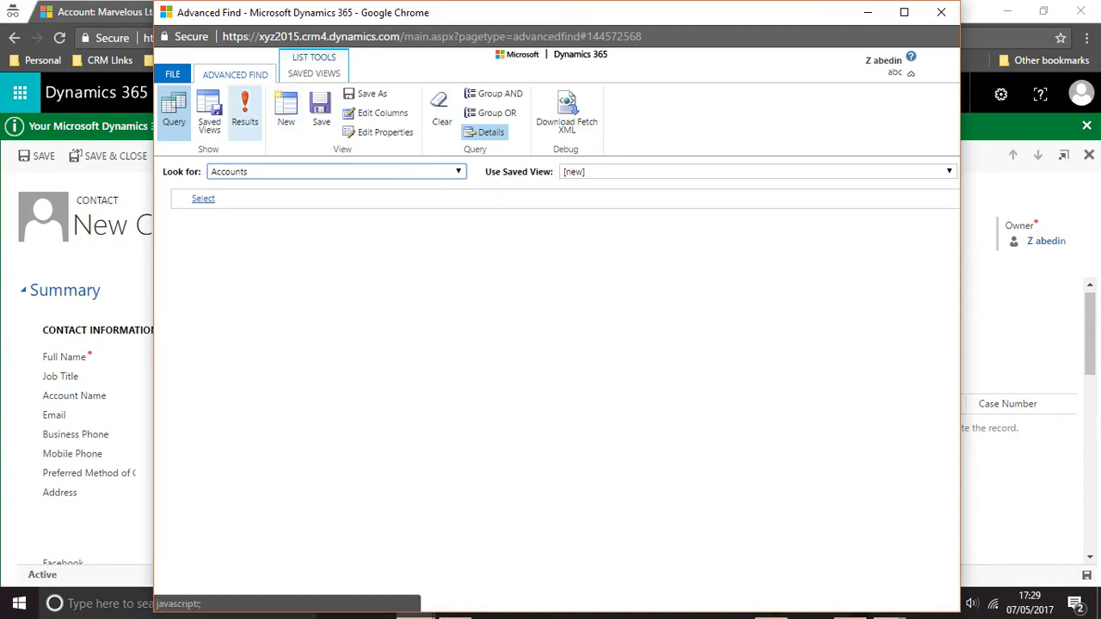
left_click(245, 112)
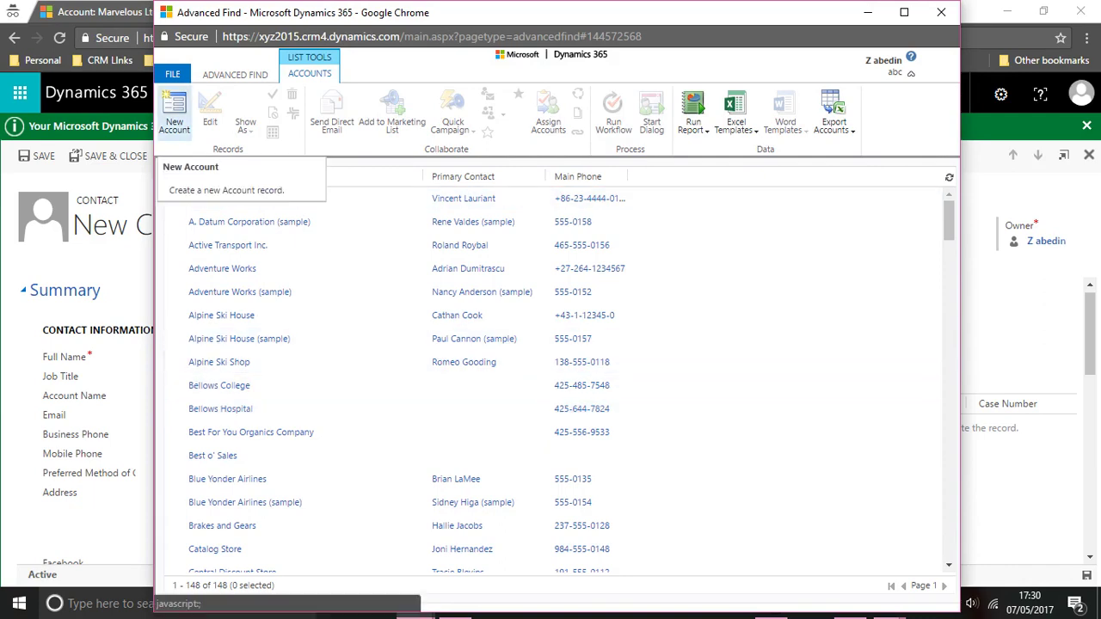
- Open a new account form from the Advanced Find results, then close the form and the Advanced Find window
left_click(174, 112)
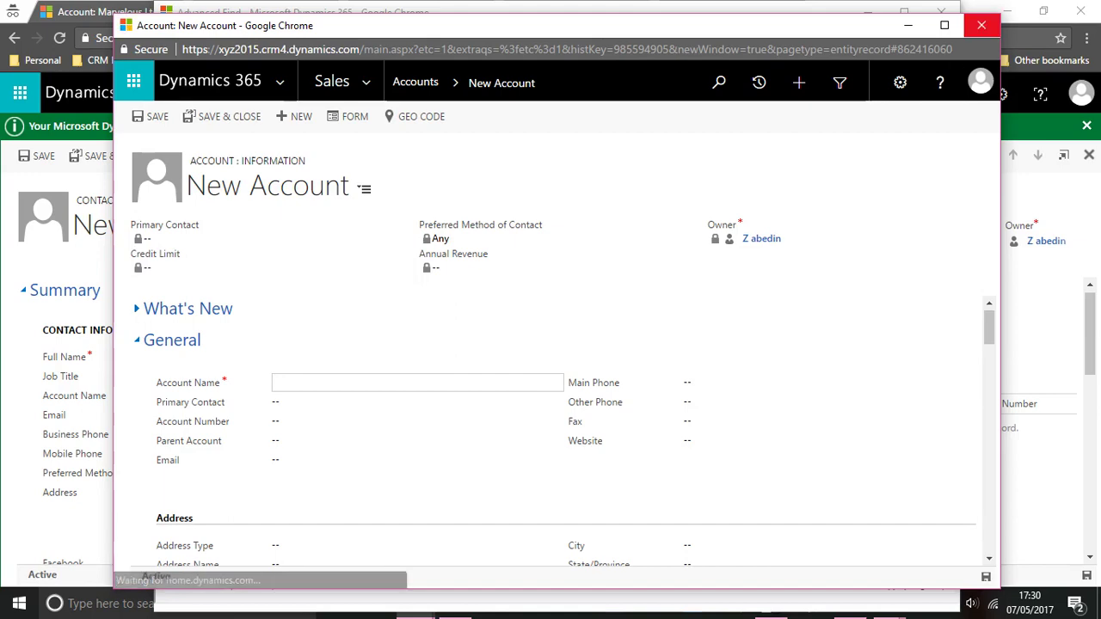
left_click(982, 25)
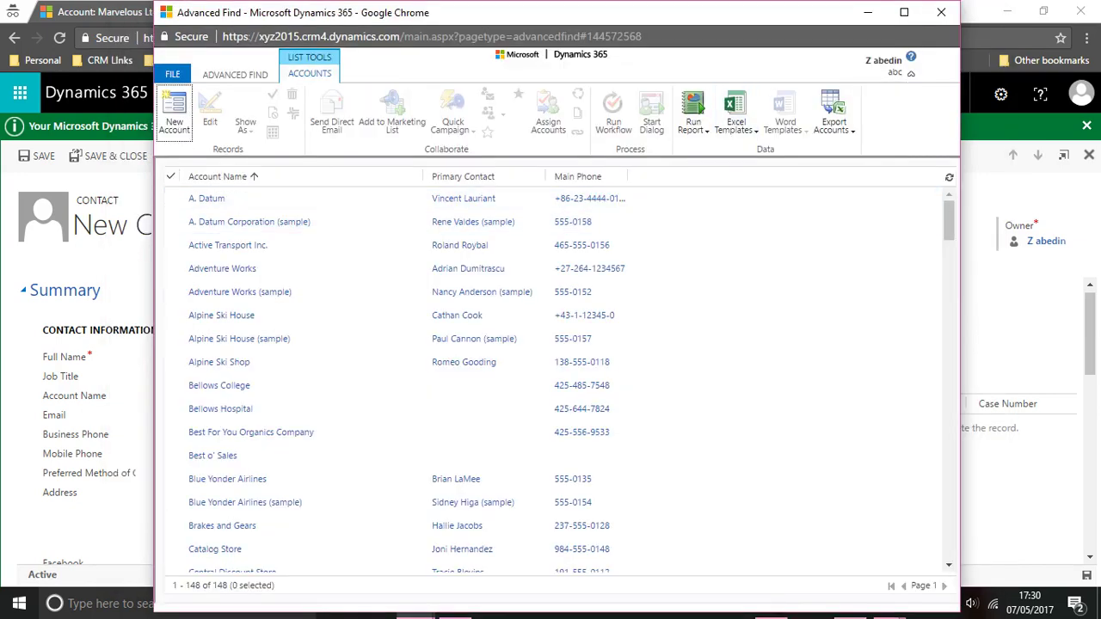
left_click(942, 13)
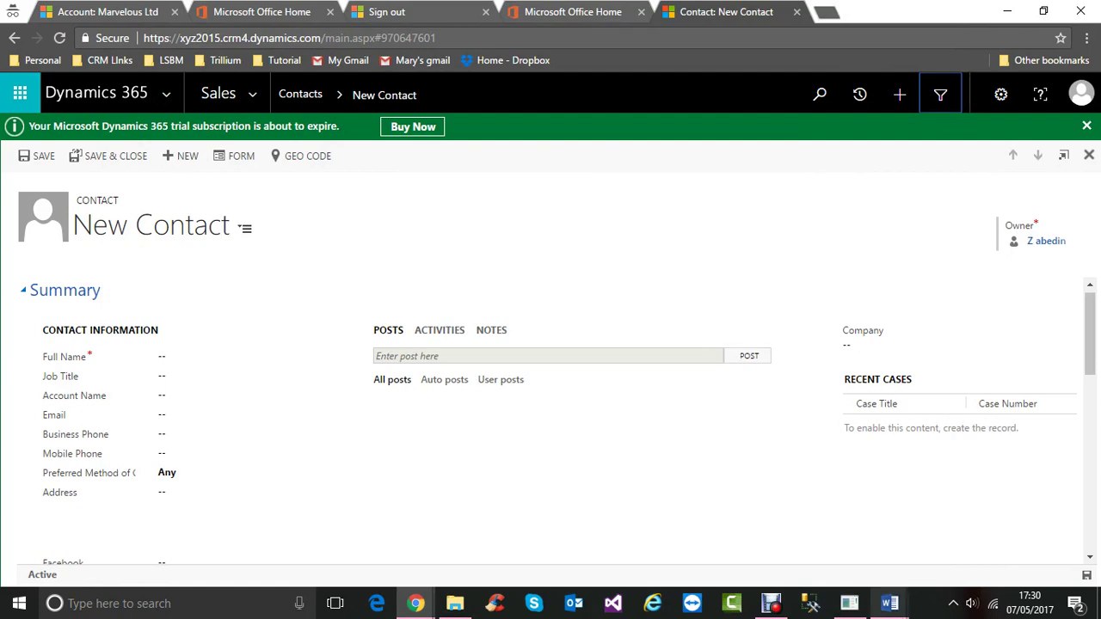
- Switch to the Records document in Word and read the Editing Records and Opening Records sections, selecting the word Show-As
mouse_move(890, 603)
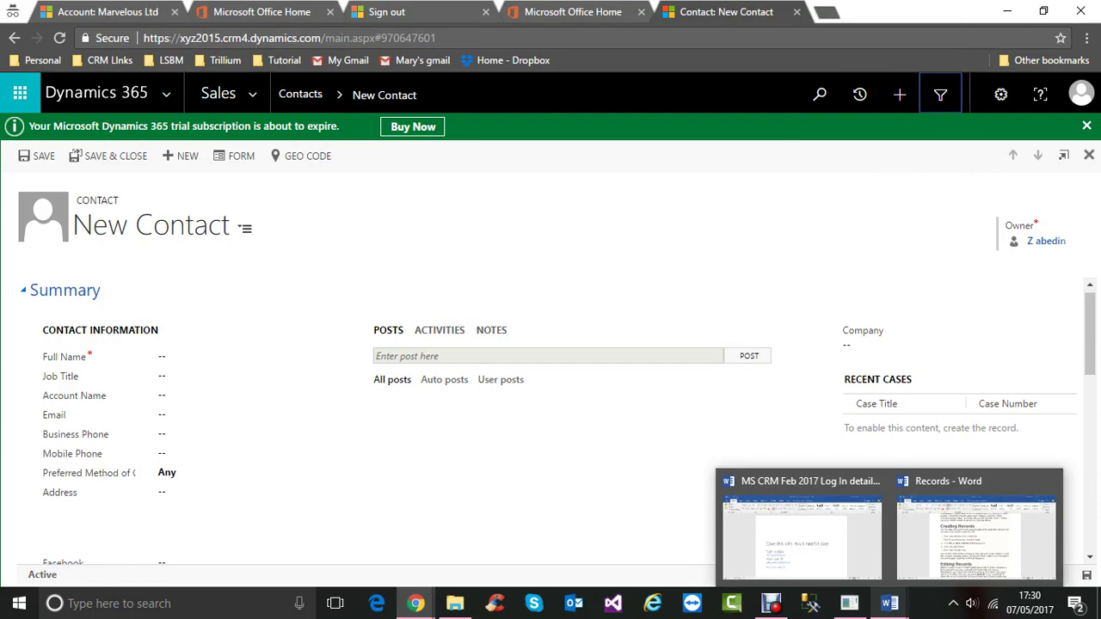
left_click(977, 533)
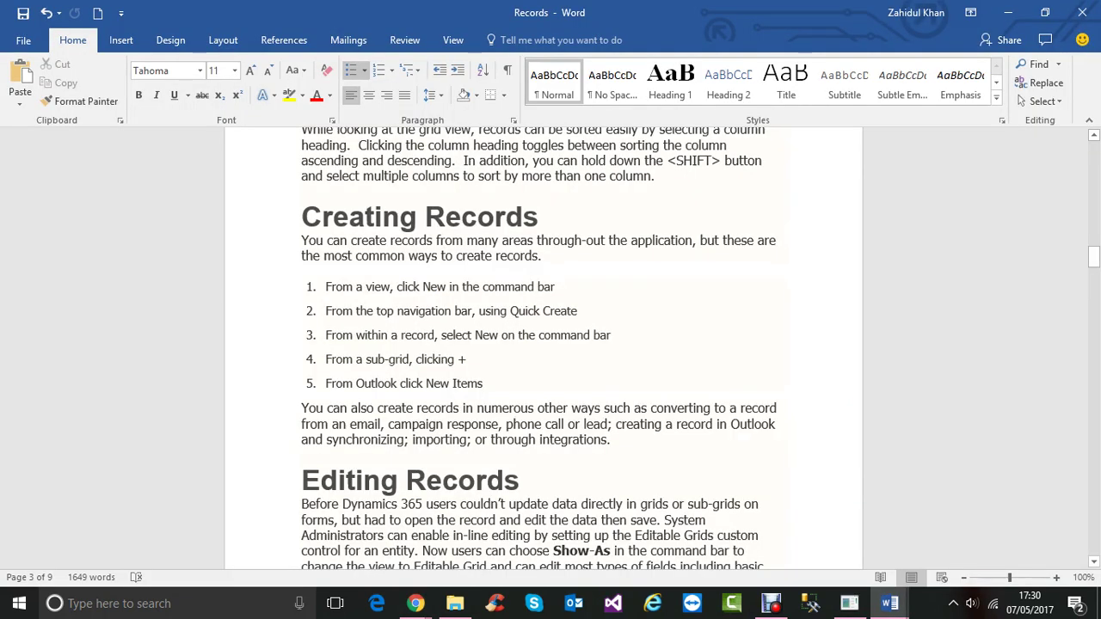
scroll(542, 344, "down", 4)
scroll(542, 344, "down", 3)
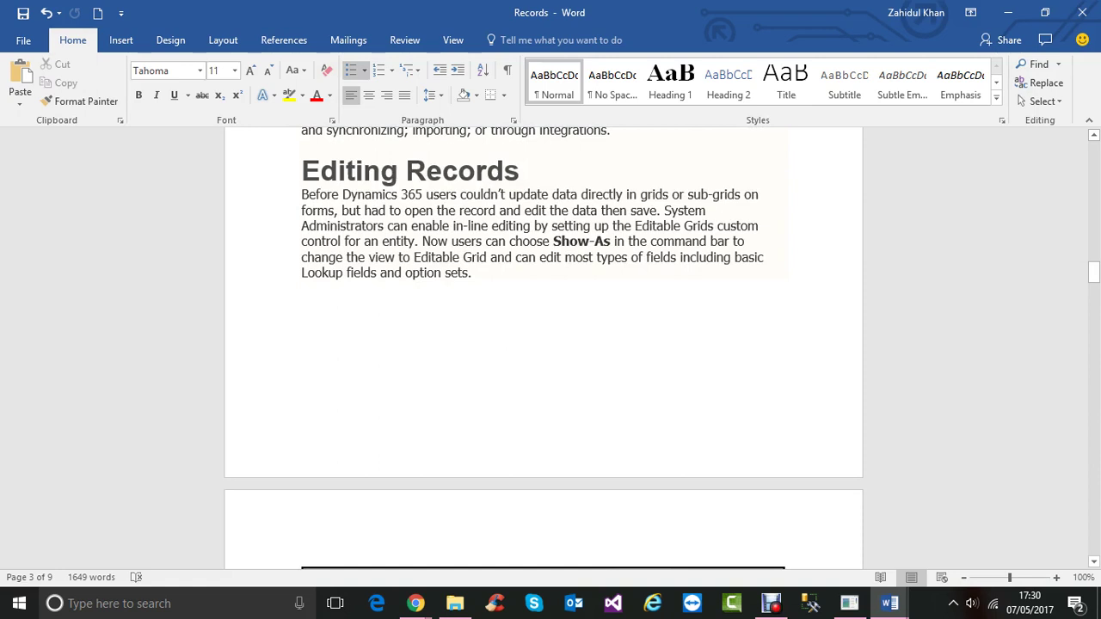
left_click_drag(554, 242, 611, 241)
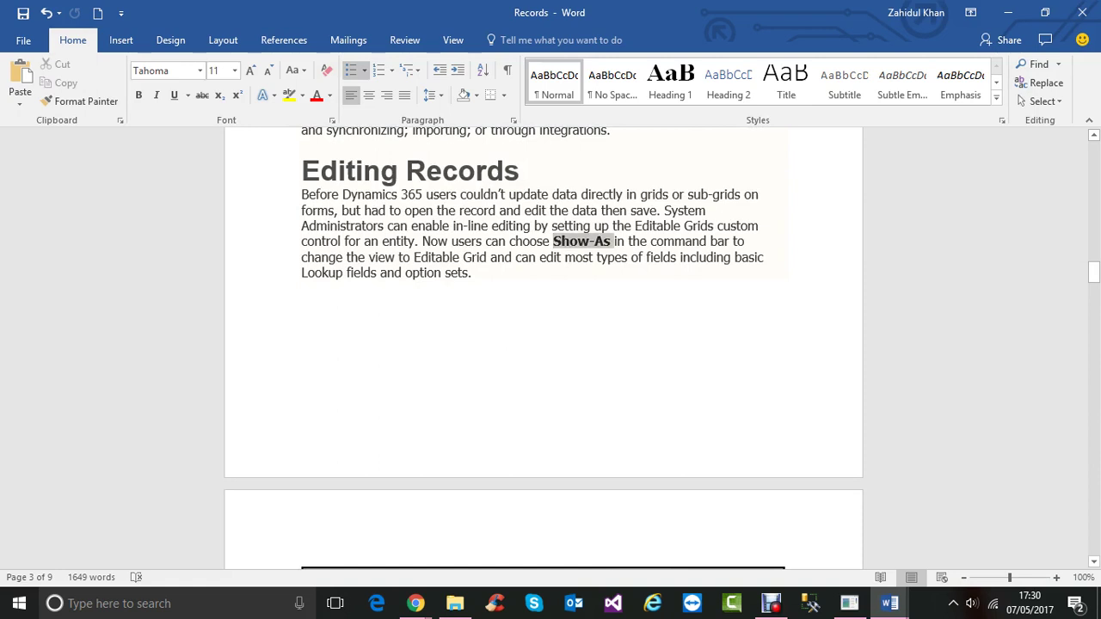
scroll(544, 344, "down", 8)
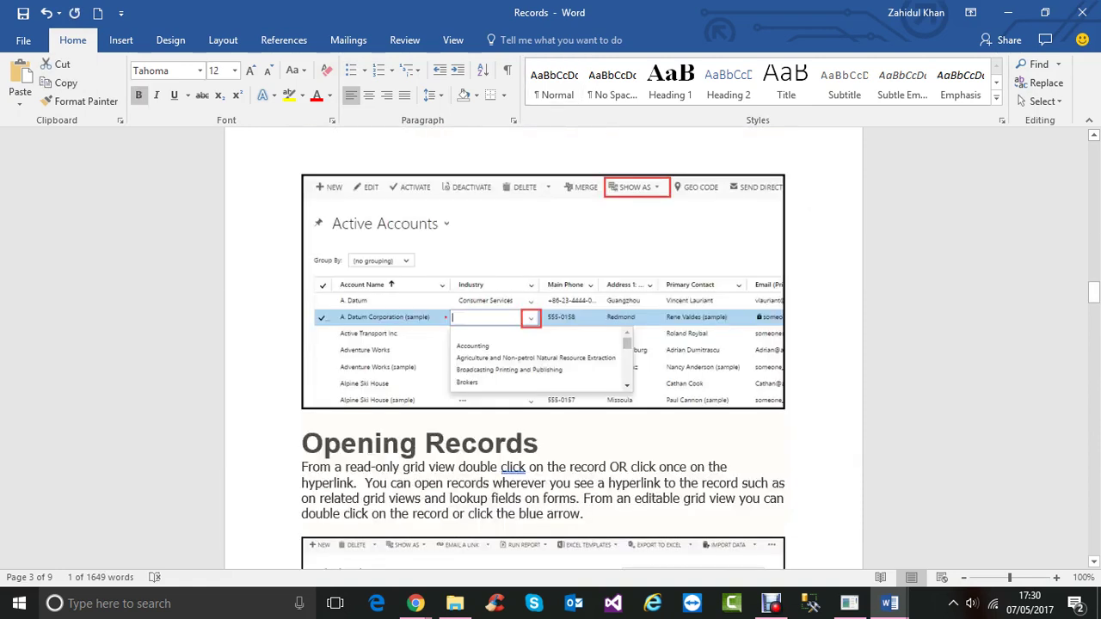
scroll(544, 344, "down", 7)
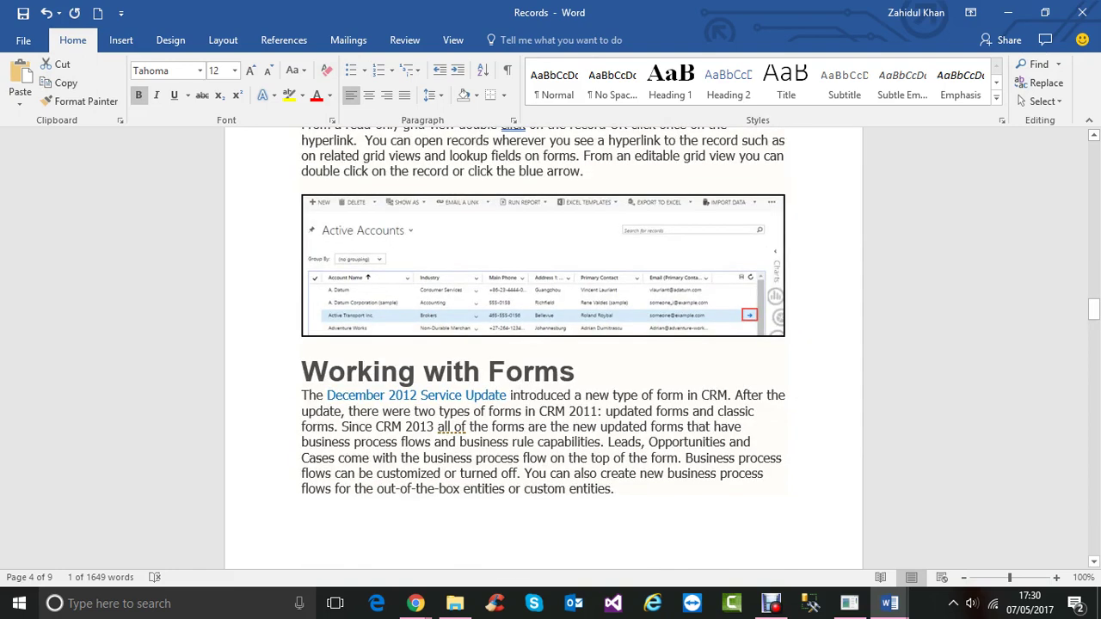
- Read the Working with Forms section and highlight the form types from Main Form through Main Form – Interactive Experience
scroll(543, 345, "down", 3)
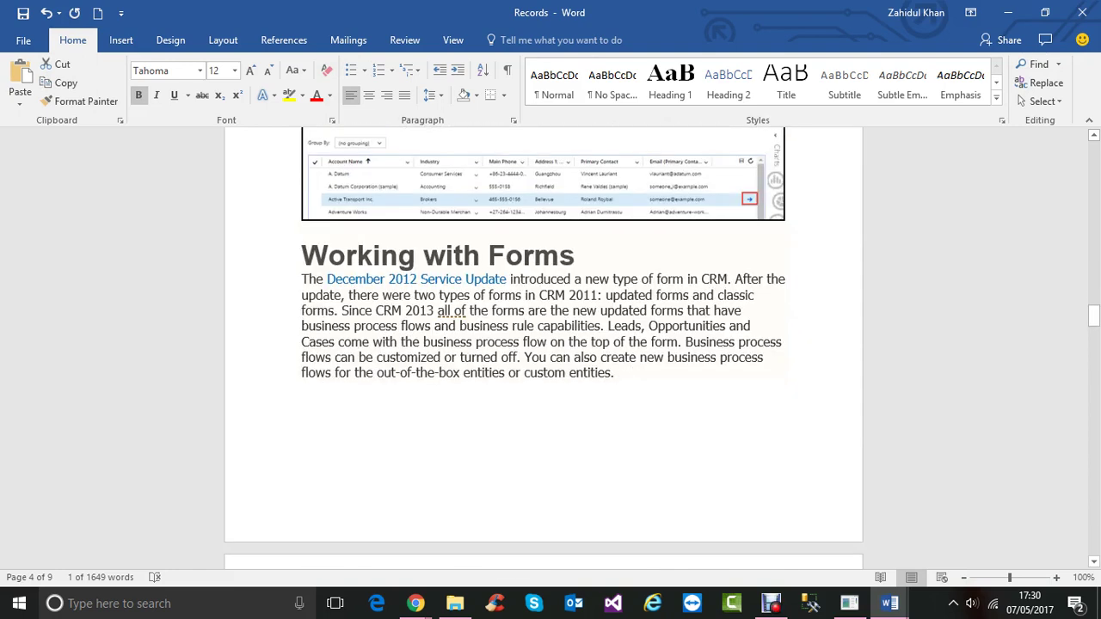
scroll(544, 344, "down", 10)
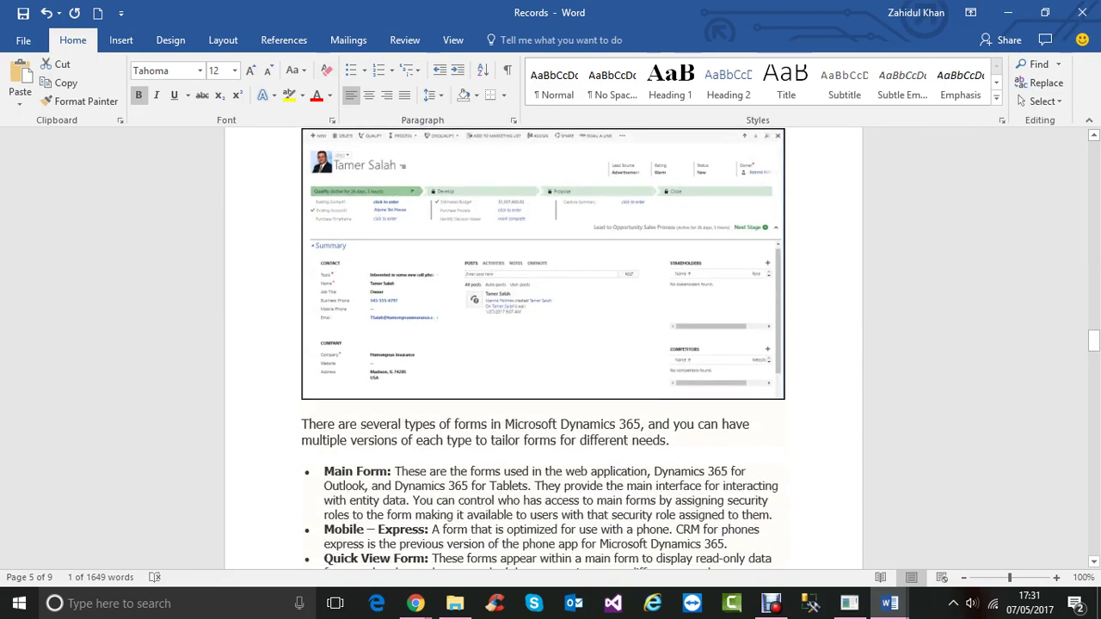
scroll(544, 344, "down", 5)
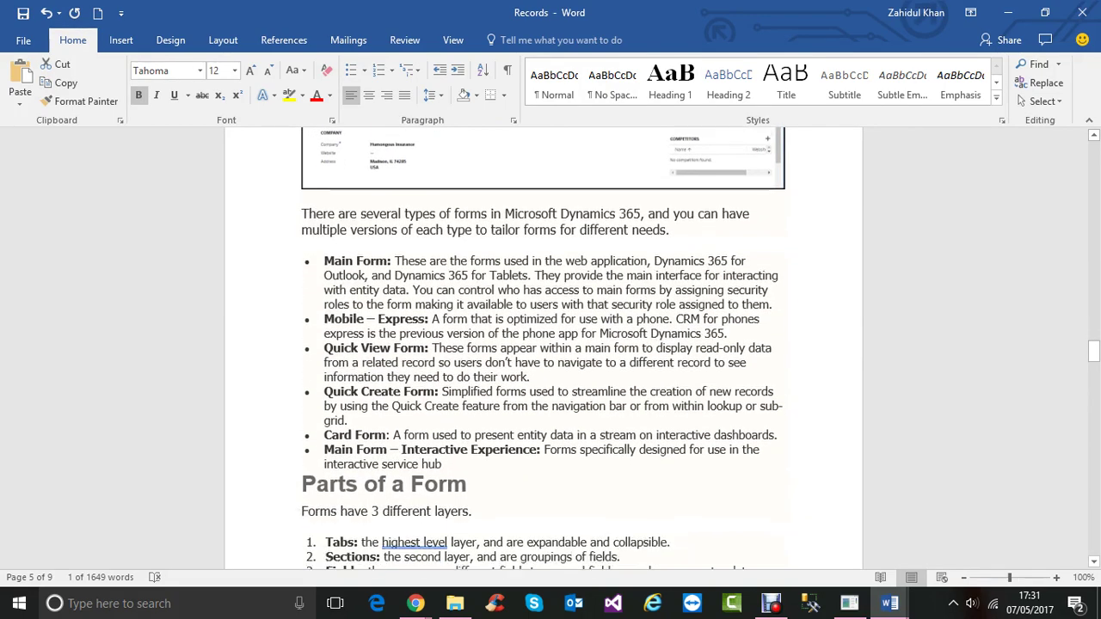
scroll(544, 344, "down", 1)
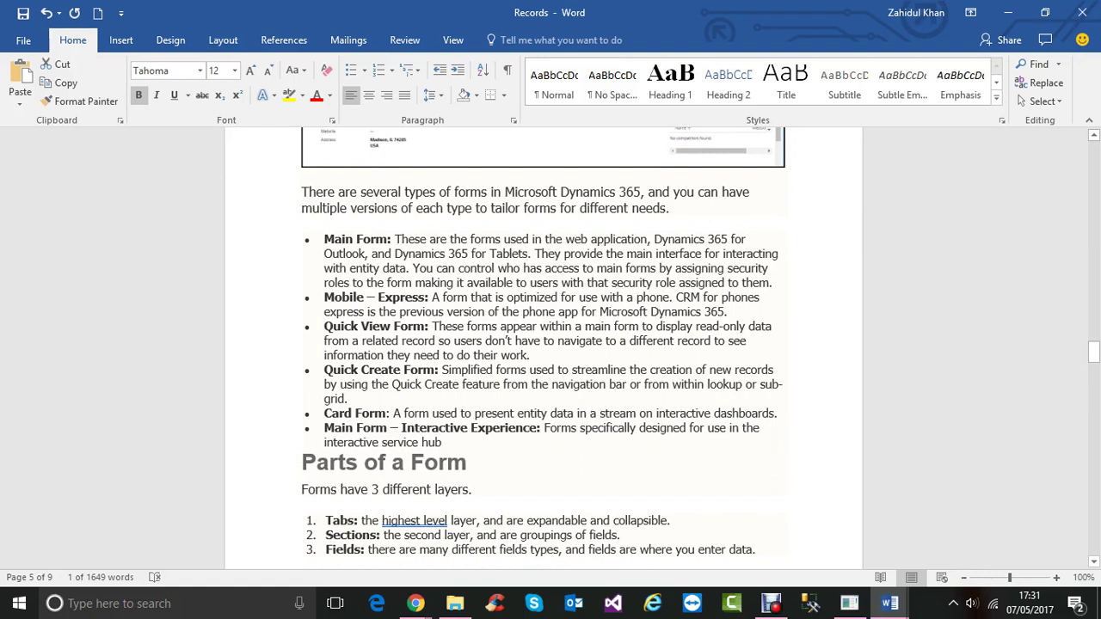
left_click_drag(324, 240, 387, 427)
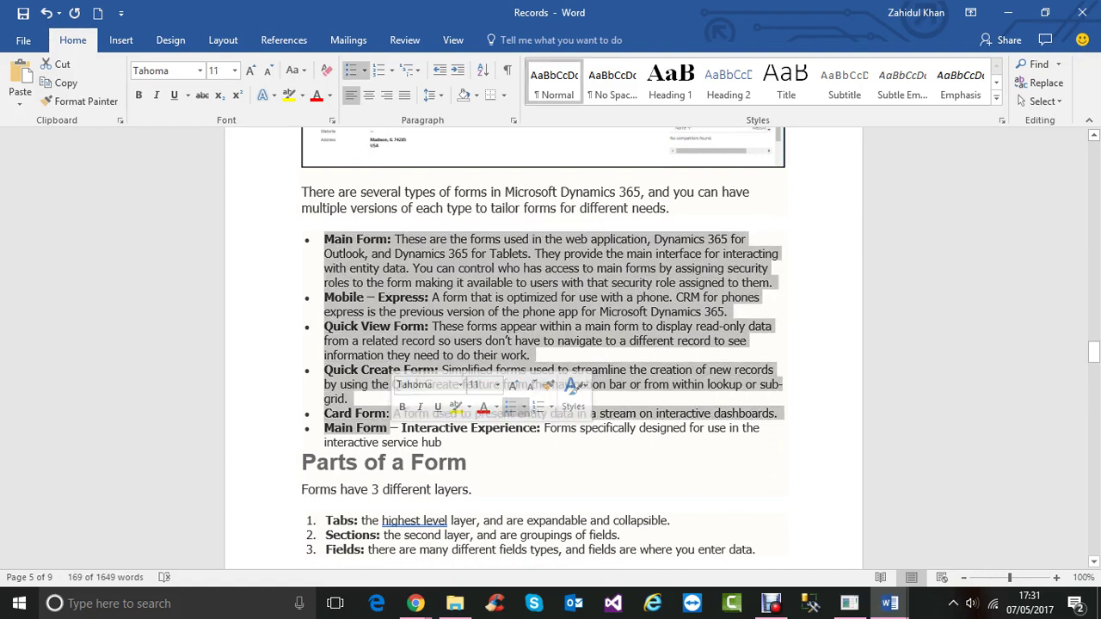
left_click(401, 342)
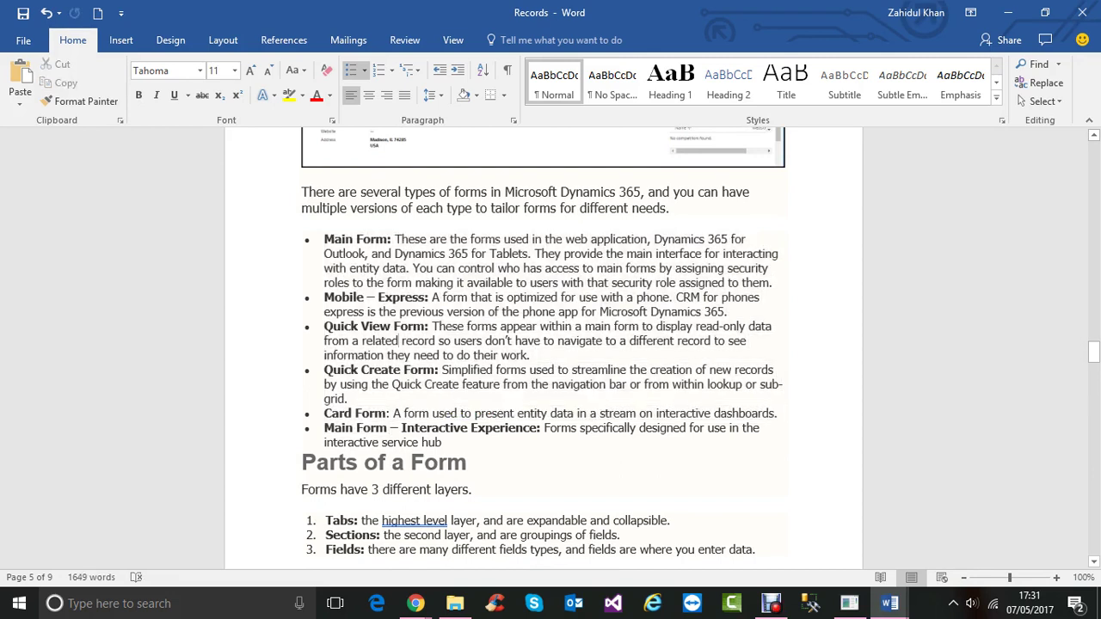
left_click_drag(325, 239, 541, 427)
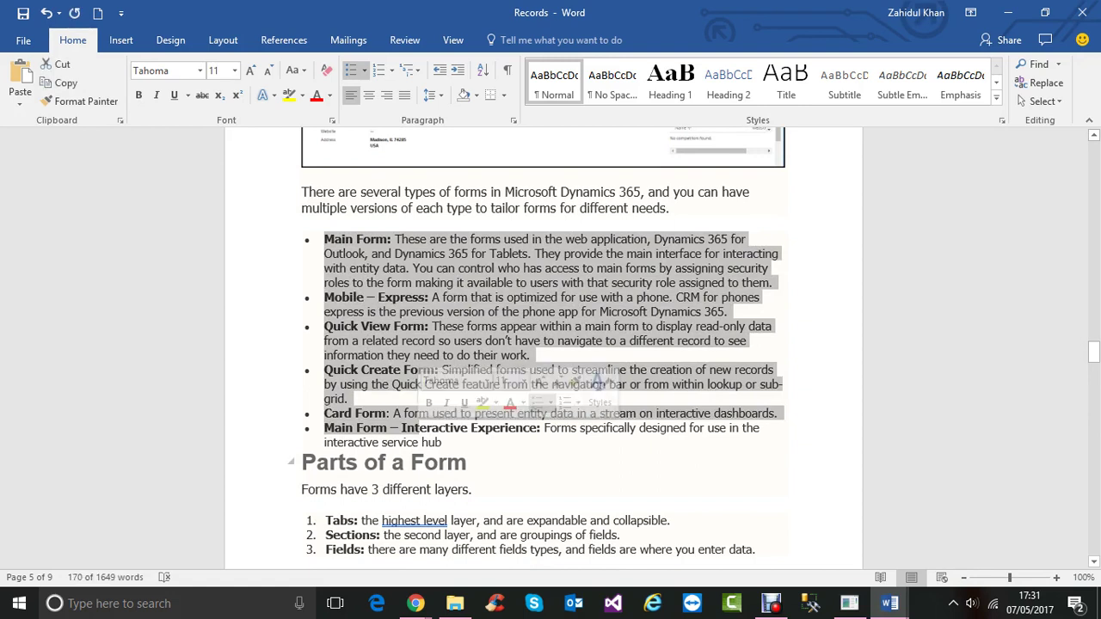
left_click(468, 463)
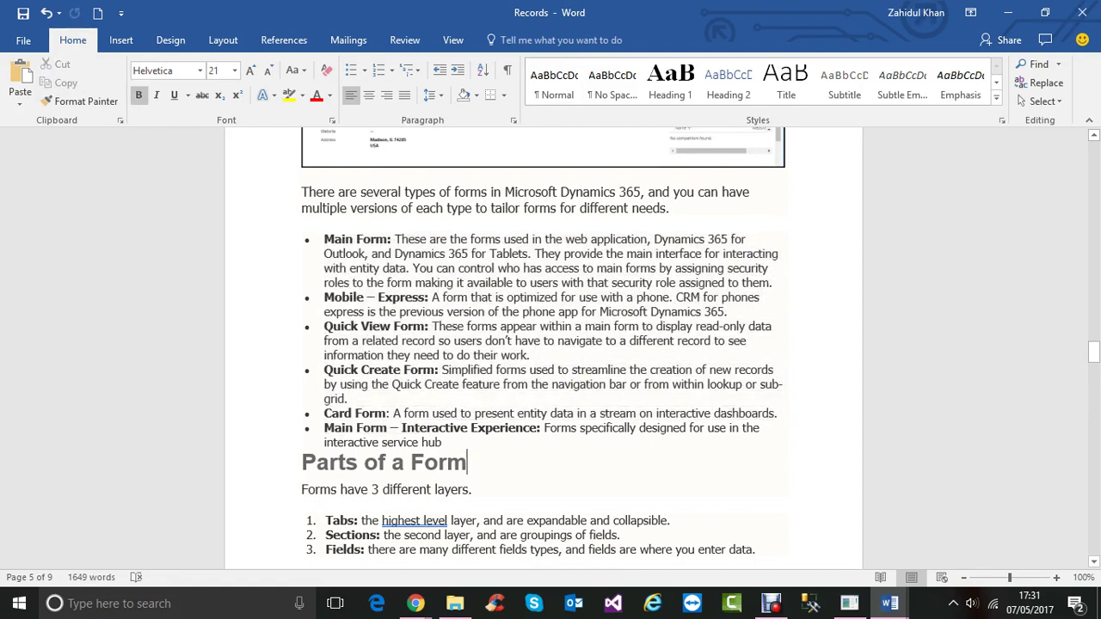
left_click_drag(324, 239, 394, 239)
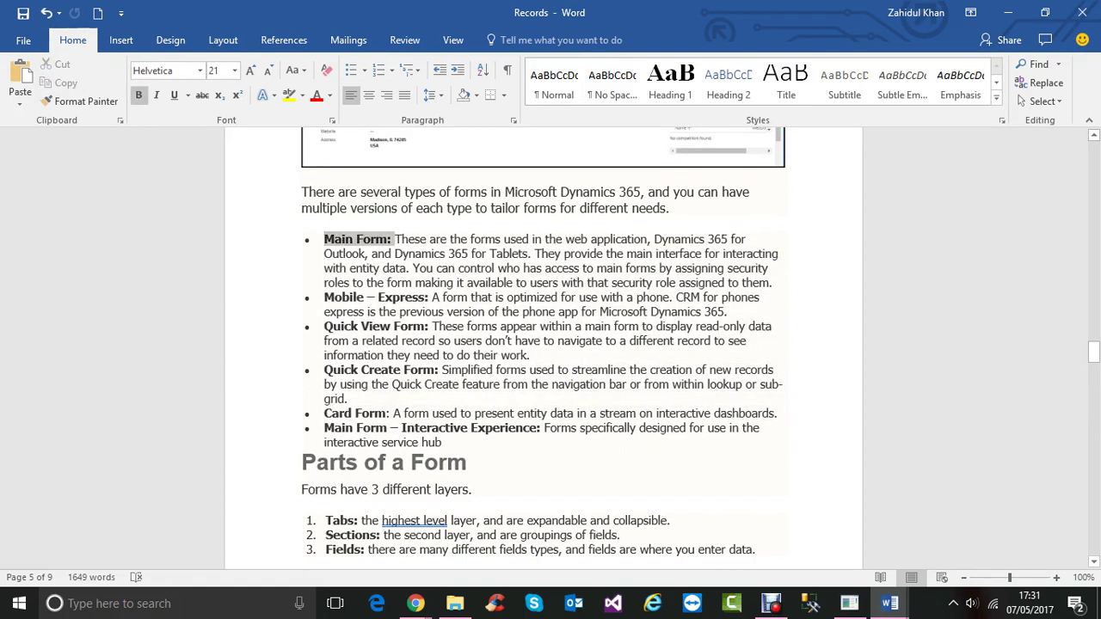
left_click_drag(325, 297, 540, 428)
- Look through the Parts of a Form, Data Entry and Related Records sections of the document
scroll(542, 344, "down", 3)
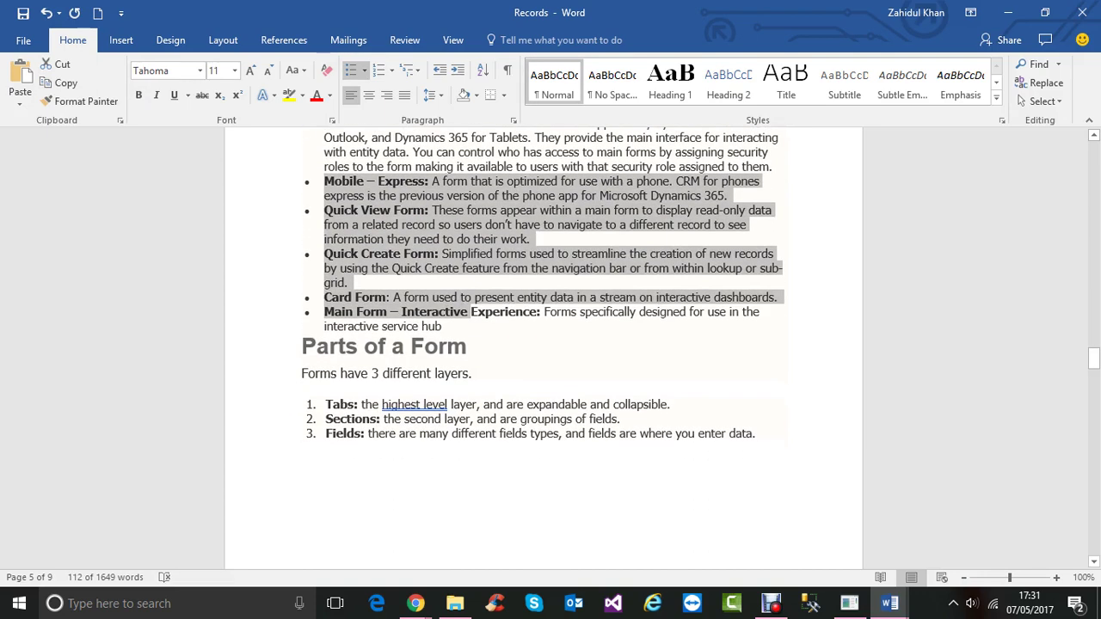
scroll(542, 344, "down", 3)
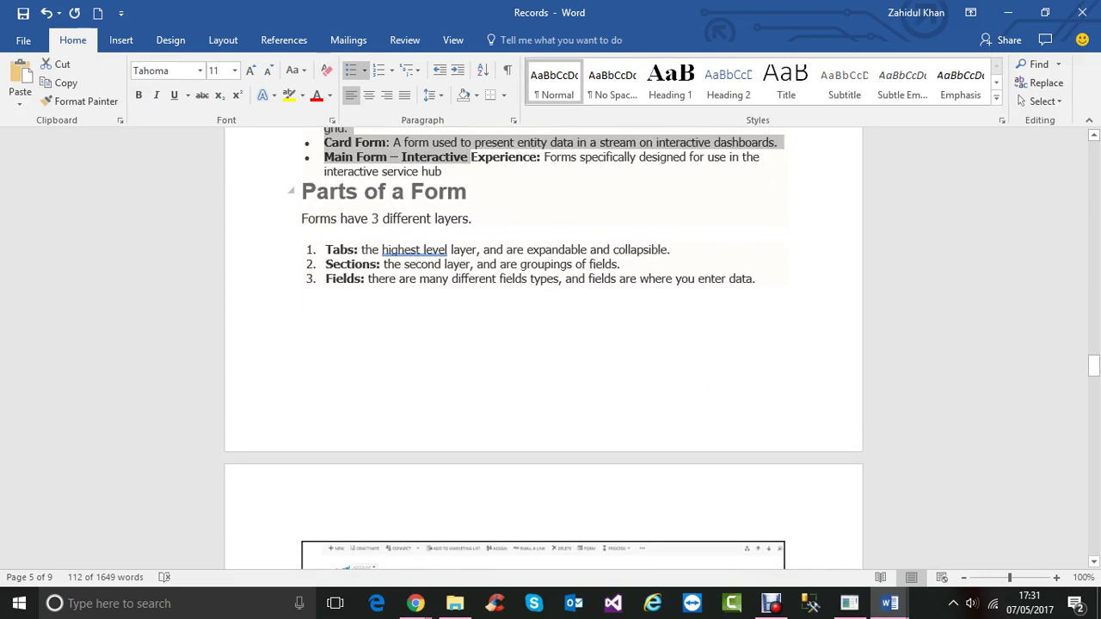
scroll(542, 344, "down", 5)
scroll(542, 345, "down", 1)
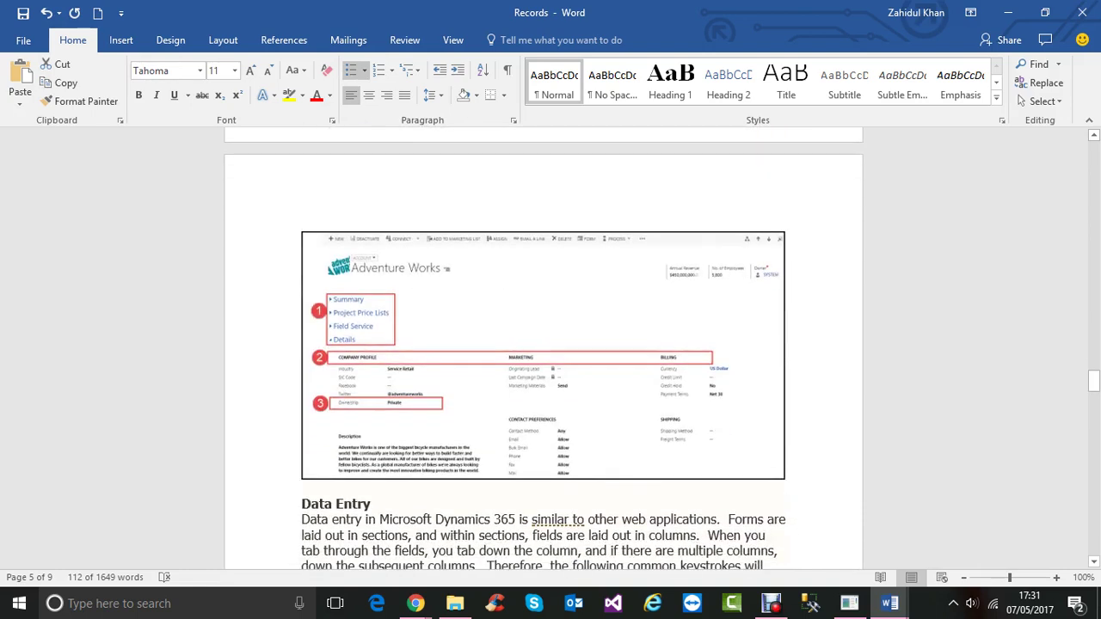
scroll(544, 344, "down", 10)
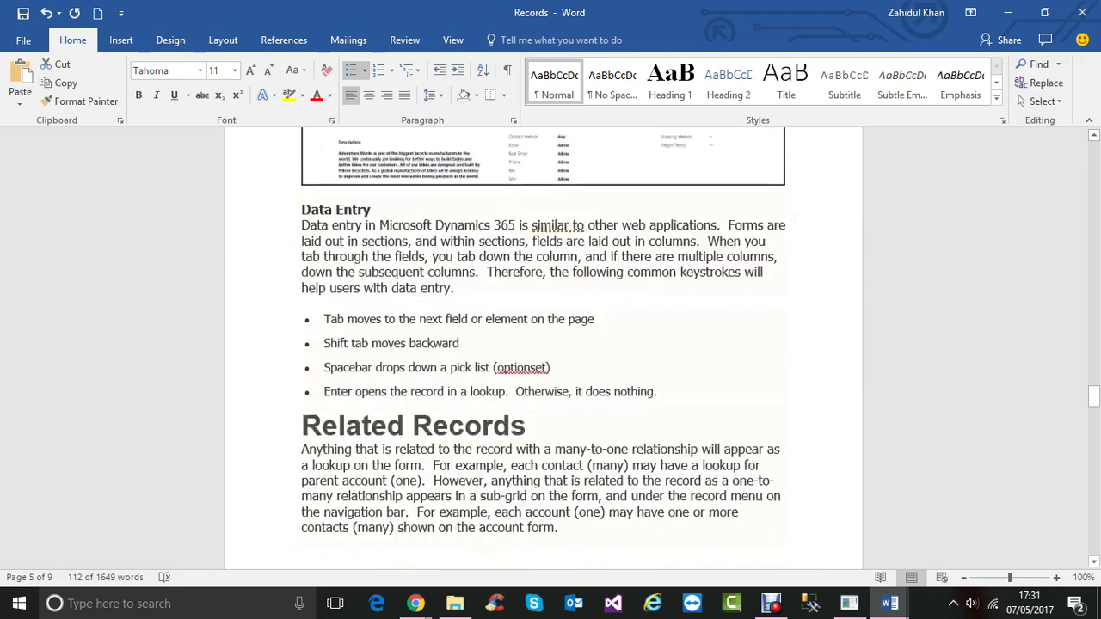
scroll(544, 344, "down", 8)
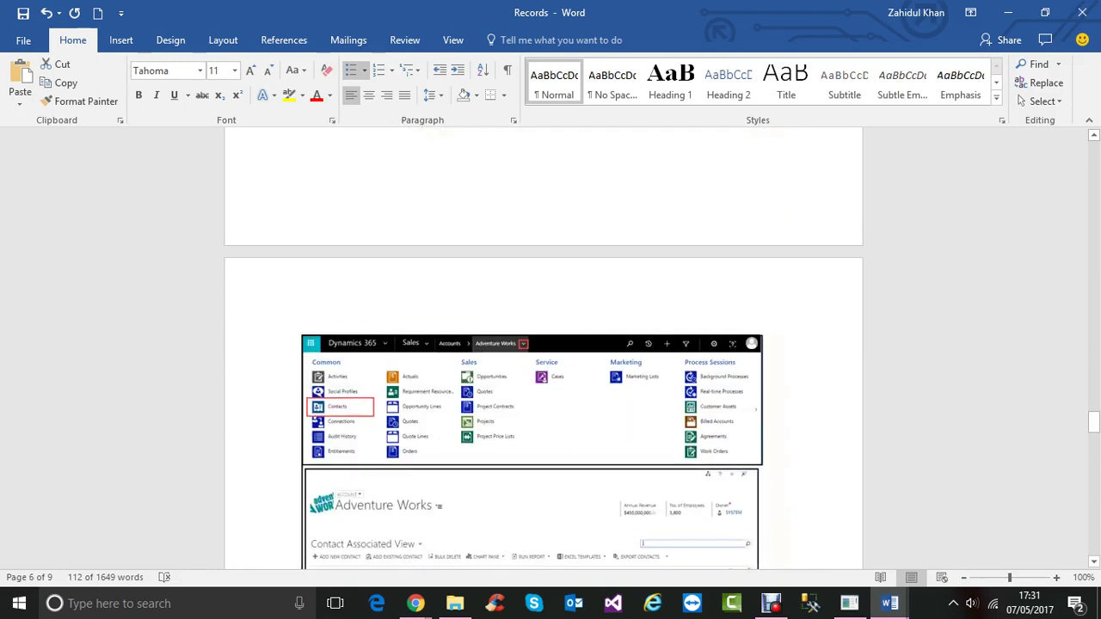
- Read the Assigning Records, Sharing Records and Removing Records sections through to the end, then close the document
scroll(544, 344, "down", 8)
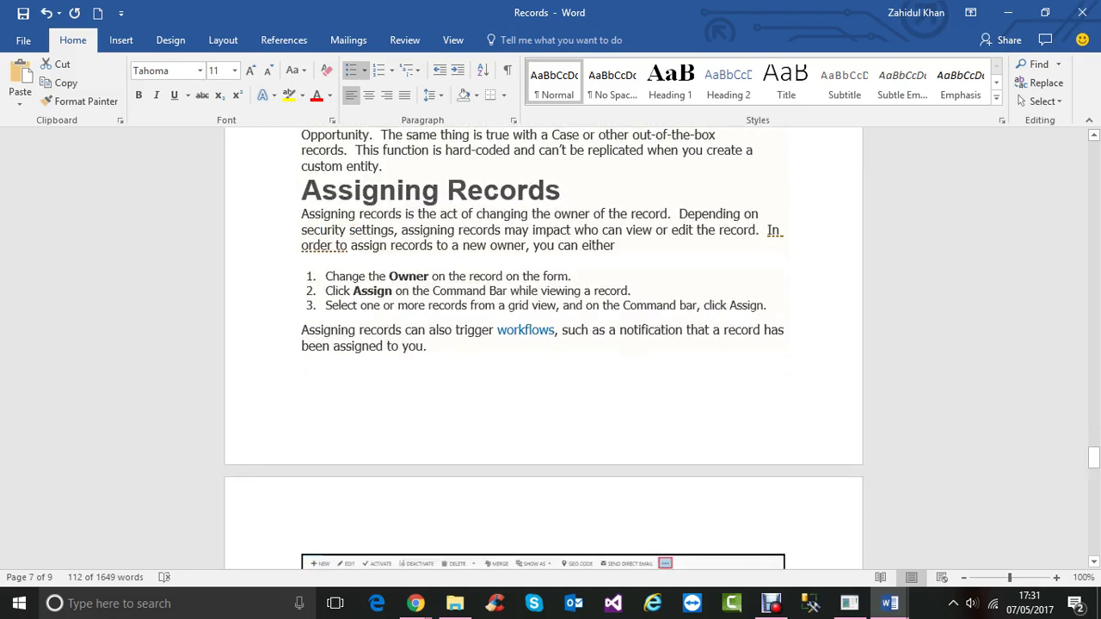
scroll(544, 344, "down", 6)
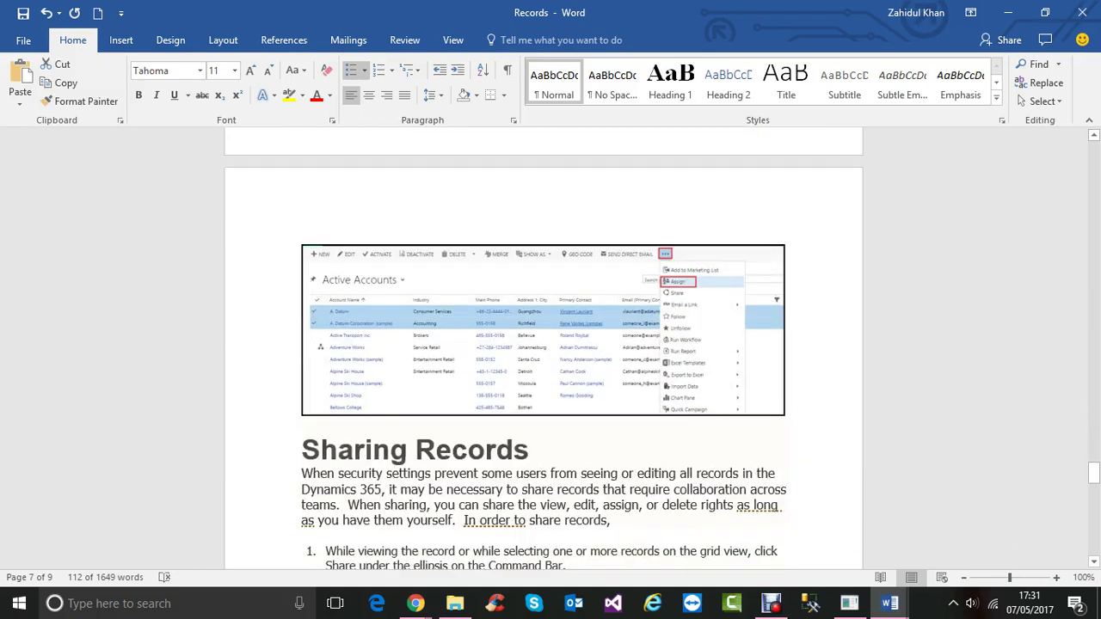
scroll(542, 344, "down", 4)
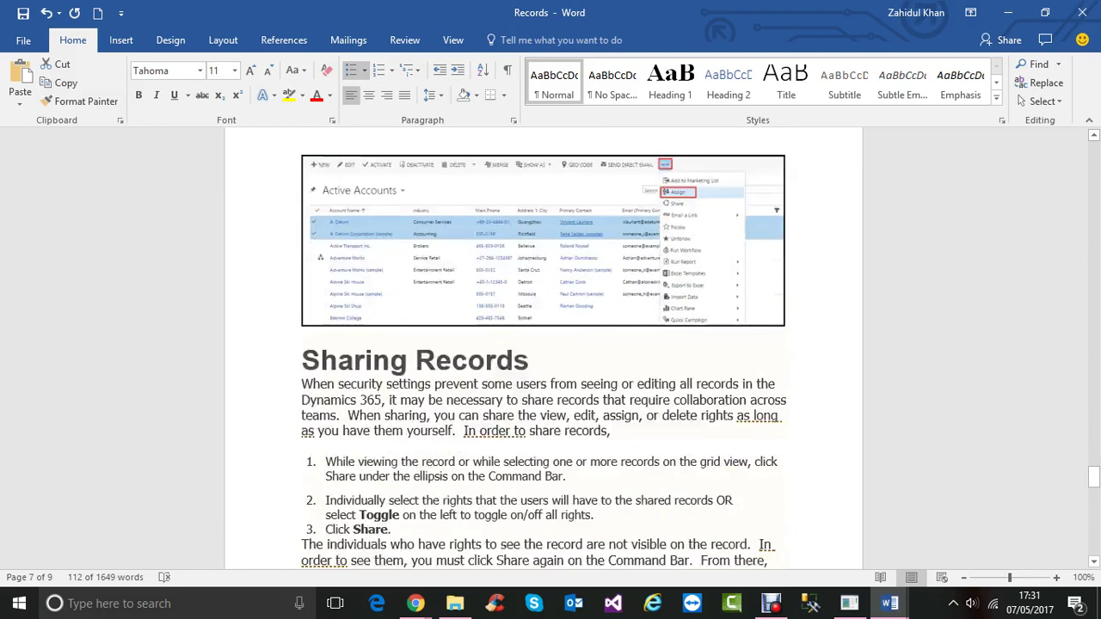
scroll(543, 344, "down", 7)
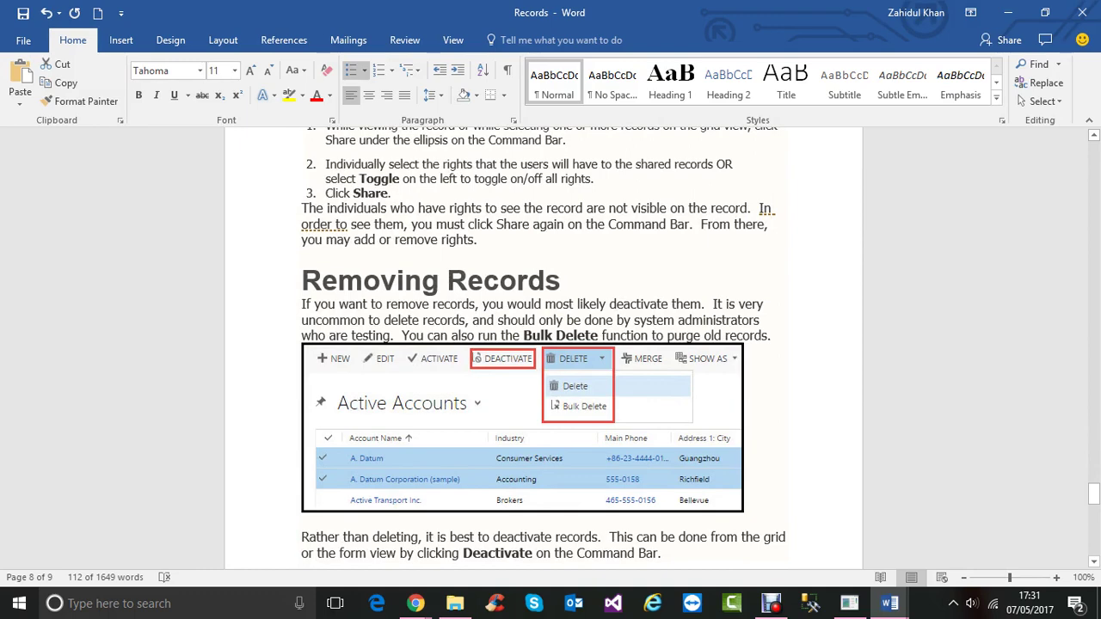
scroll(543, 344, "up", 9)
scroll(543, 344, "up", 1)
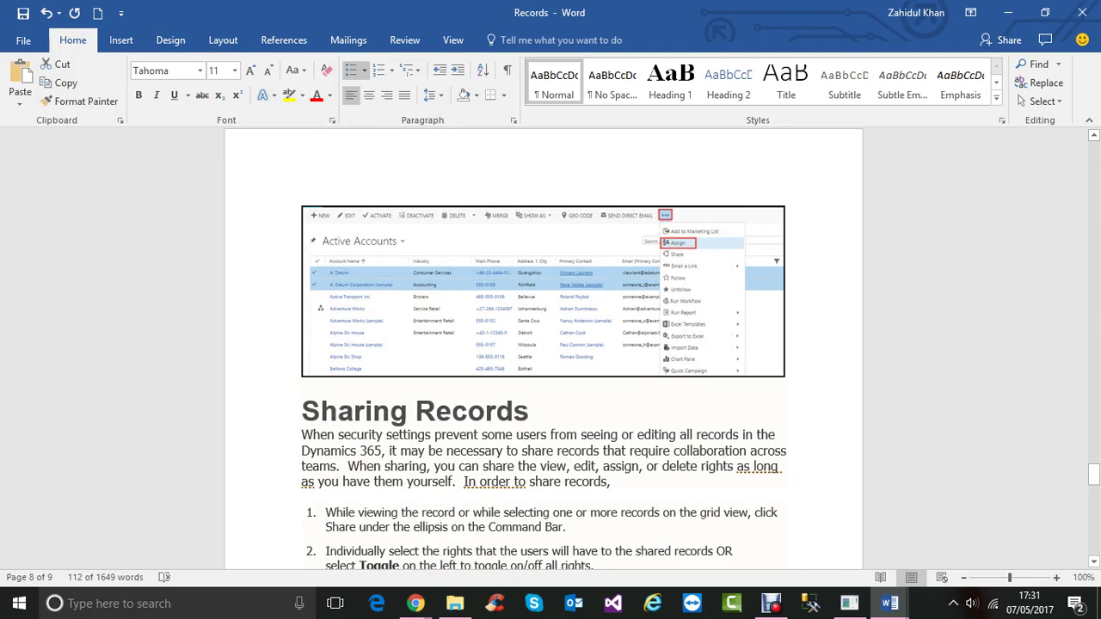
scroll(543, 344, "down", 10)
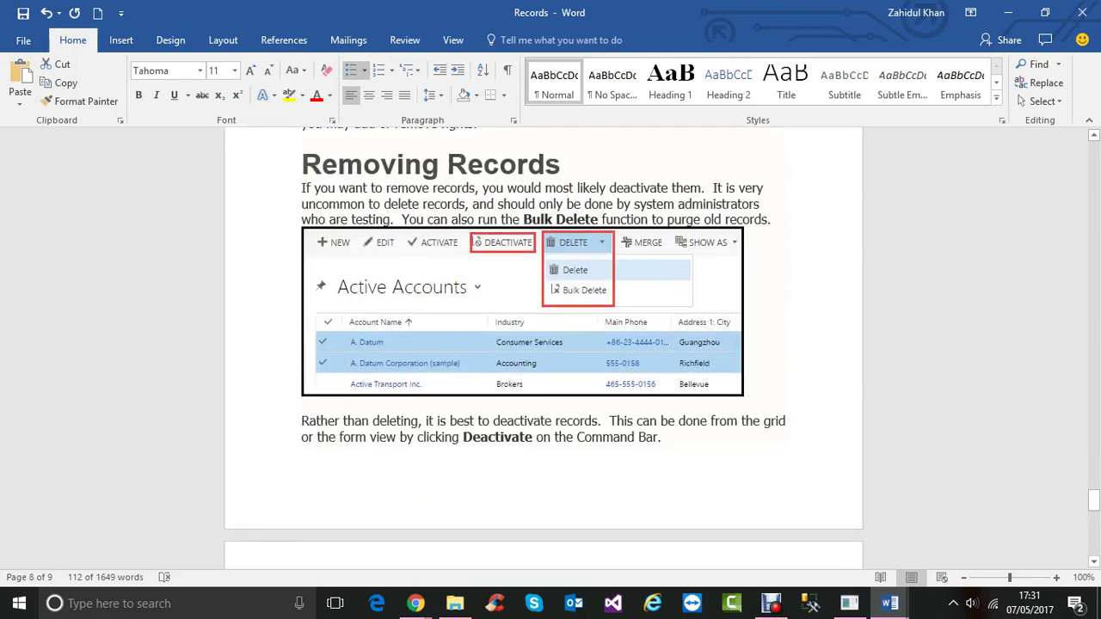
scroll(543, 344, "down", 12)
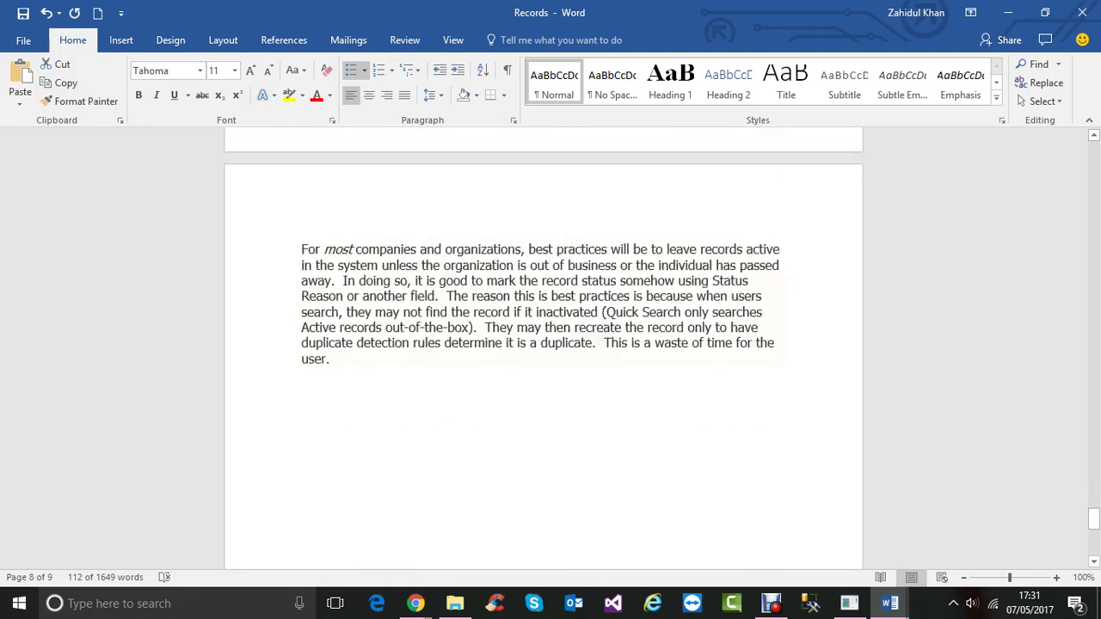
scroll(543, 344, "down", 2)
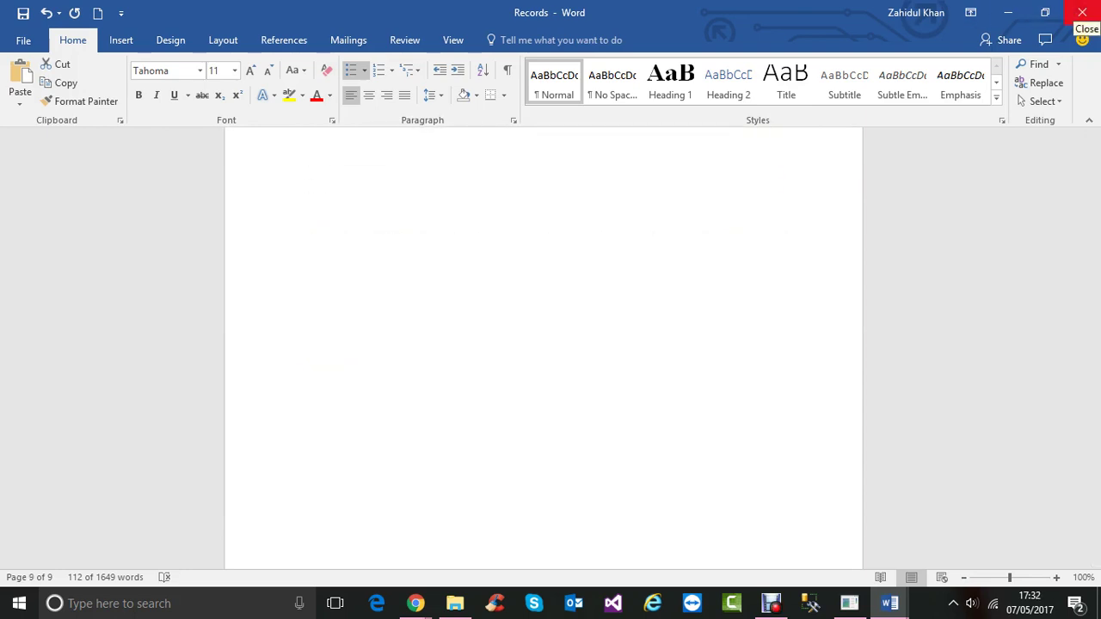
left_click(1083, 12)
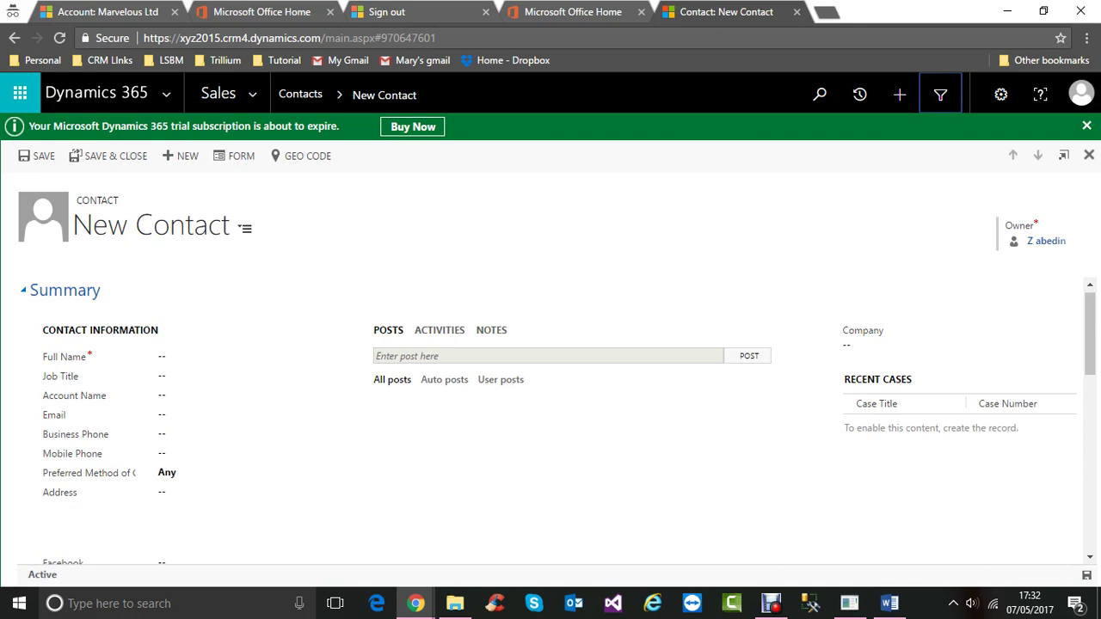
- Open the Campaigns list in the Marketing area of Dynamics 365
left_click(252, 94)
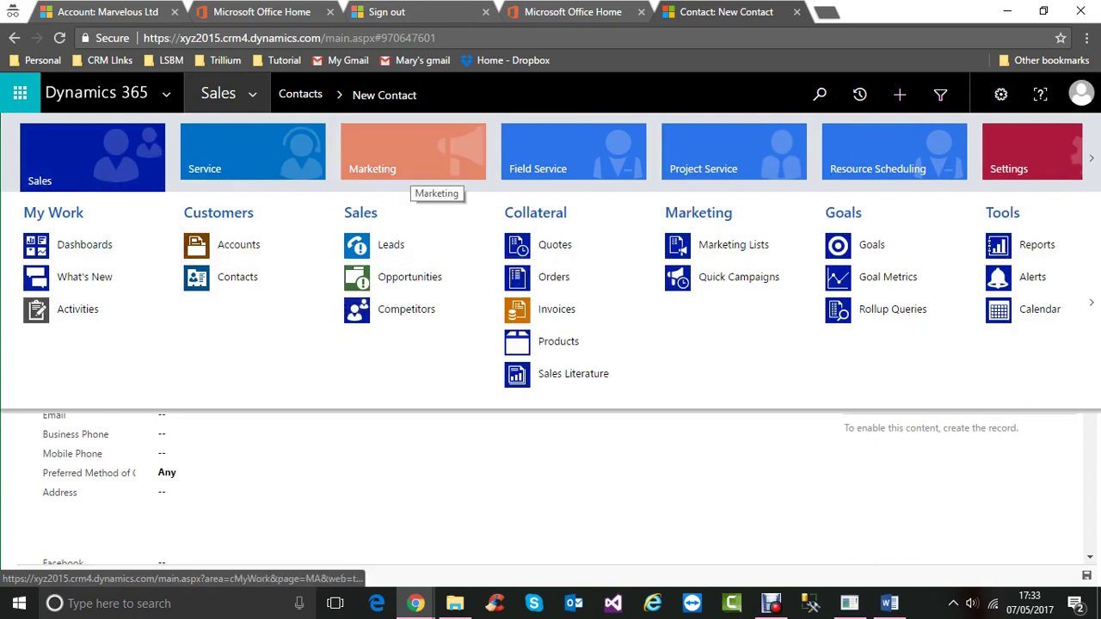
left_click(423, 171)
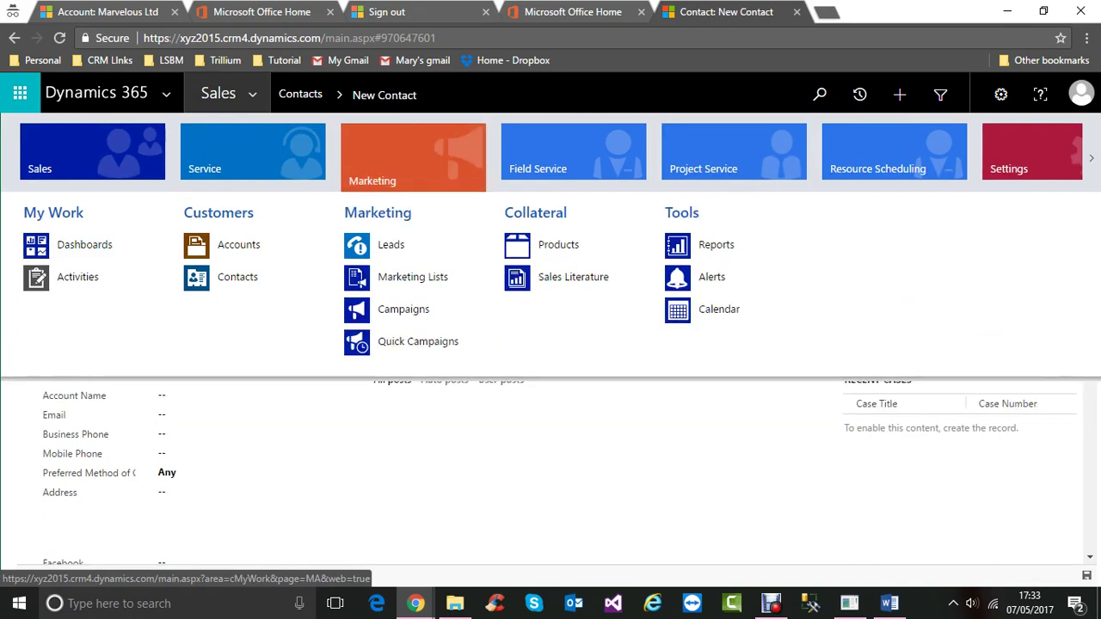
left_click(403, 309)
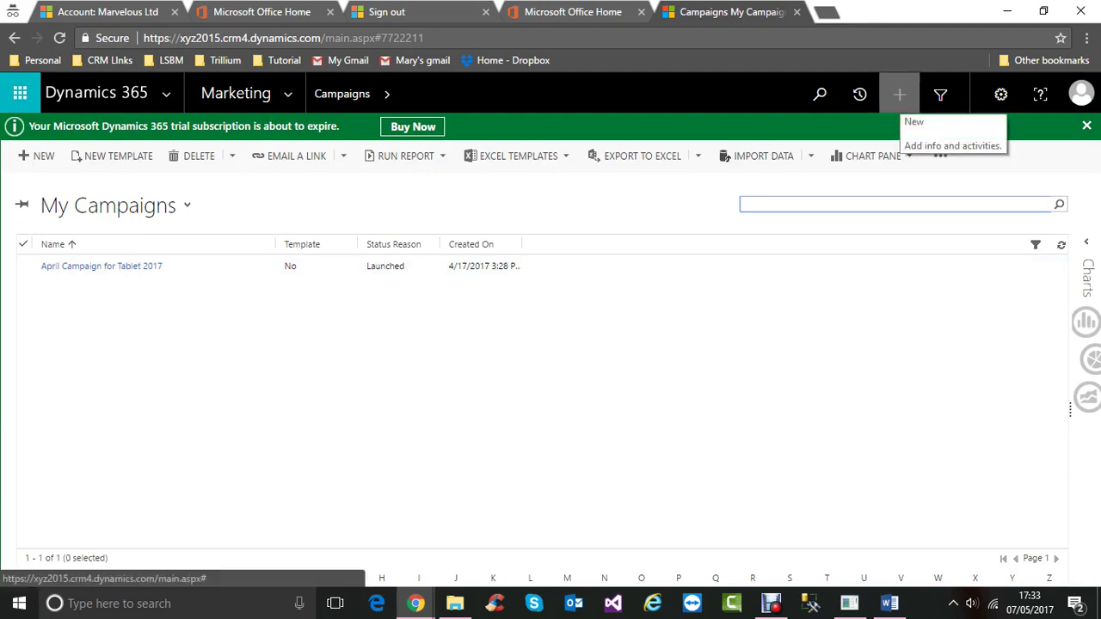
- Examine all the activity and record types offered for quick creation, and the additional commands for the campaigns list
left_click(900, 94)
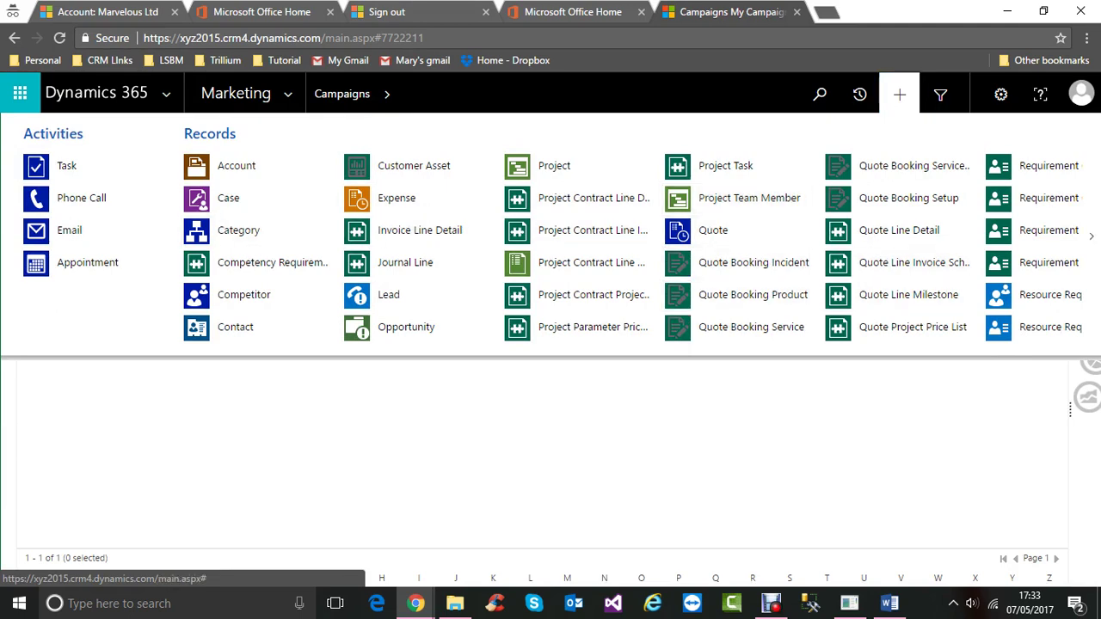
left_click(899, 94)
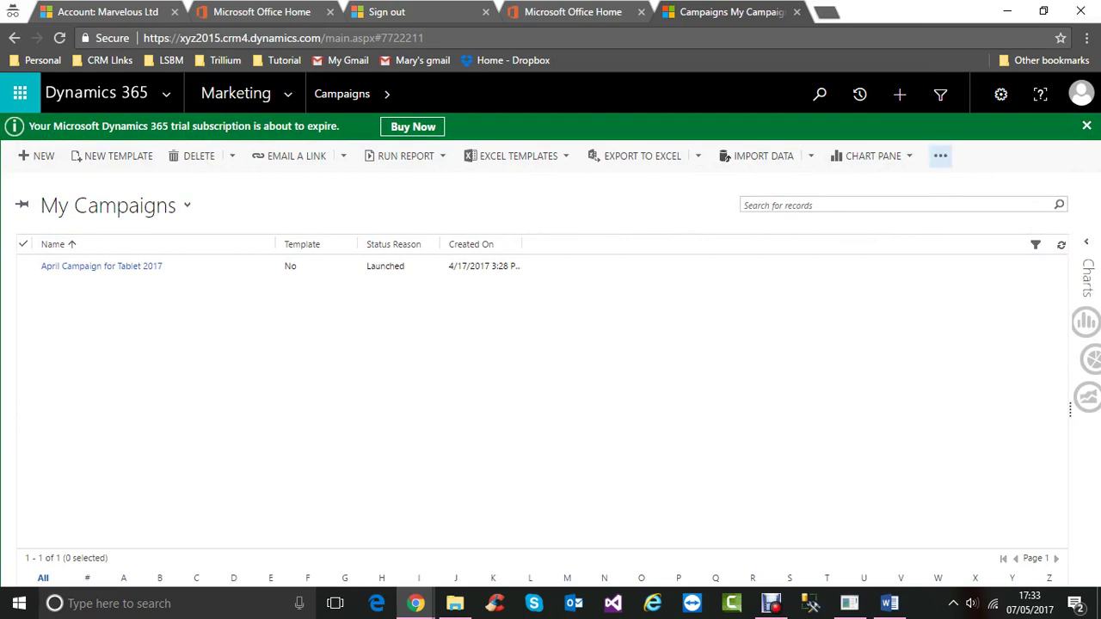
left_click(941, 156)
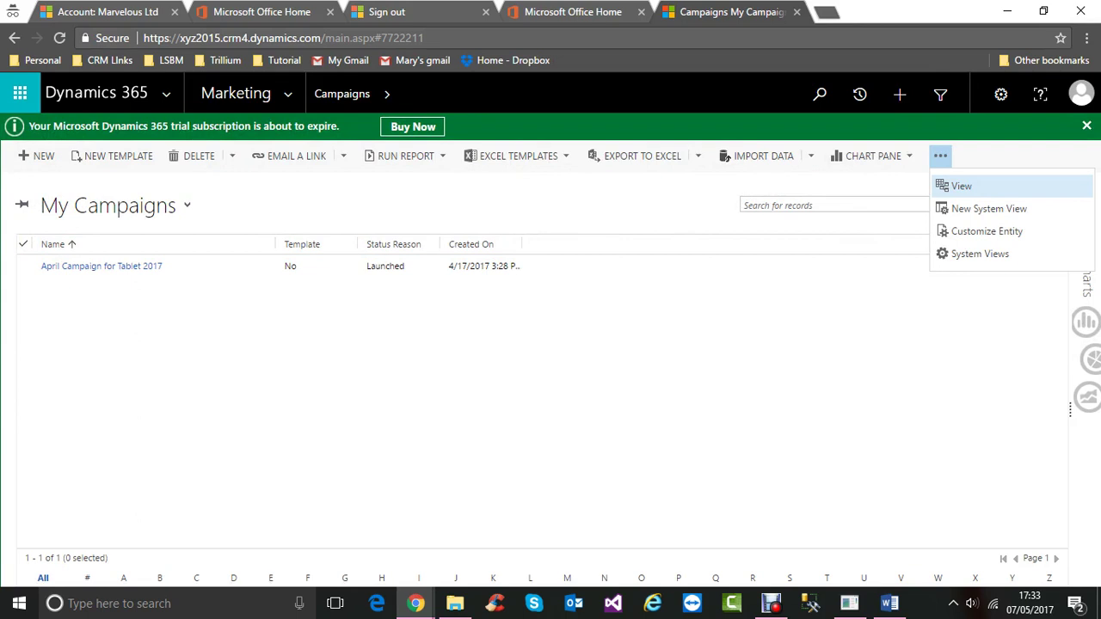
left_click(387, 94)
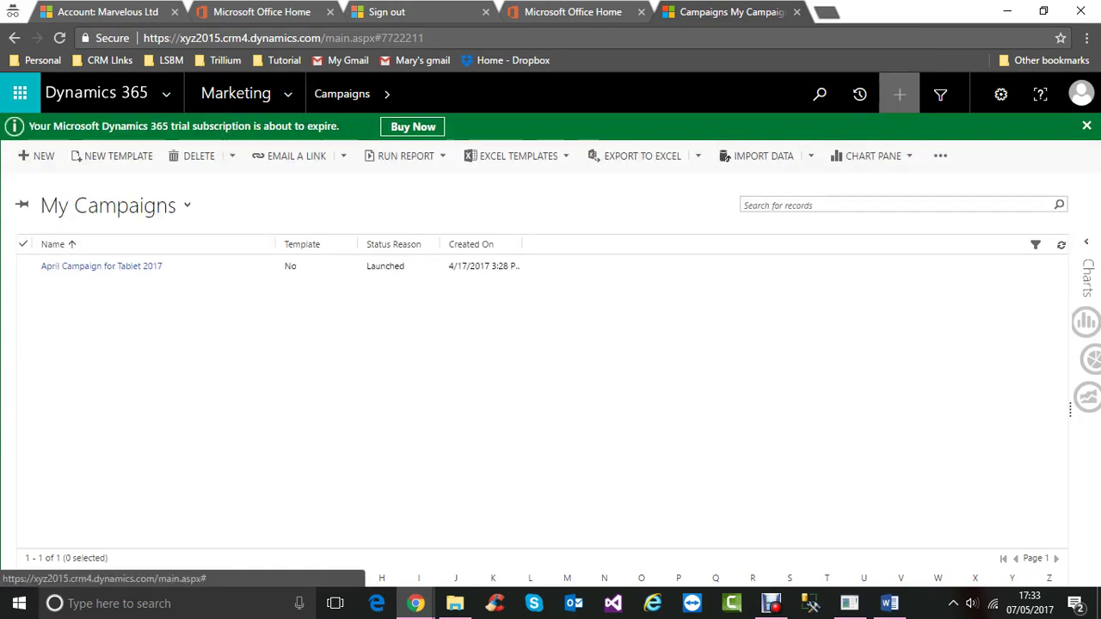
left_click(899, 94)
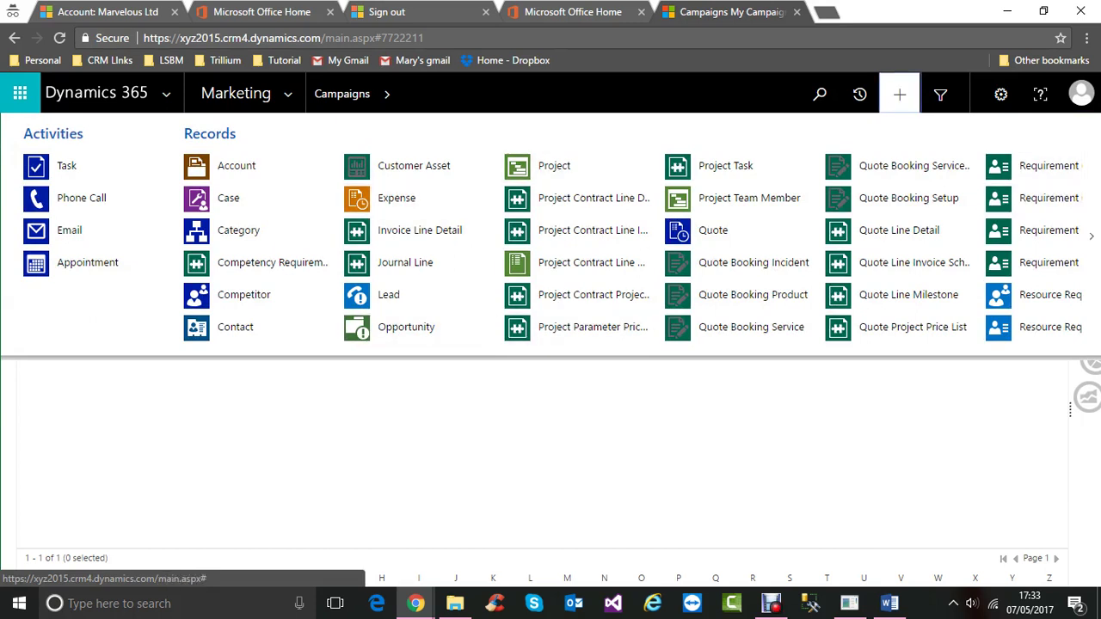
left_click(1091, 234)
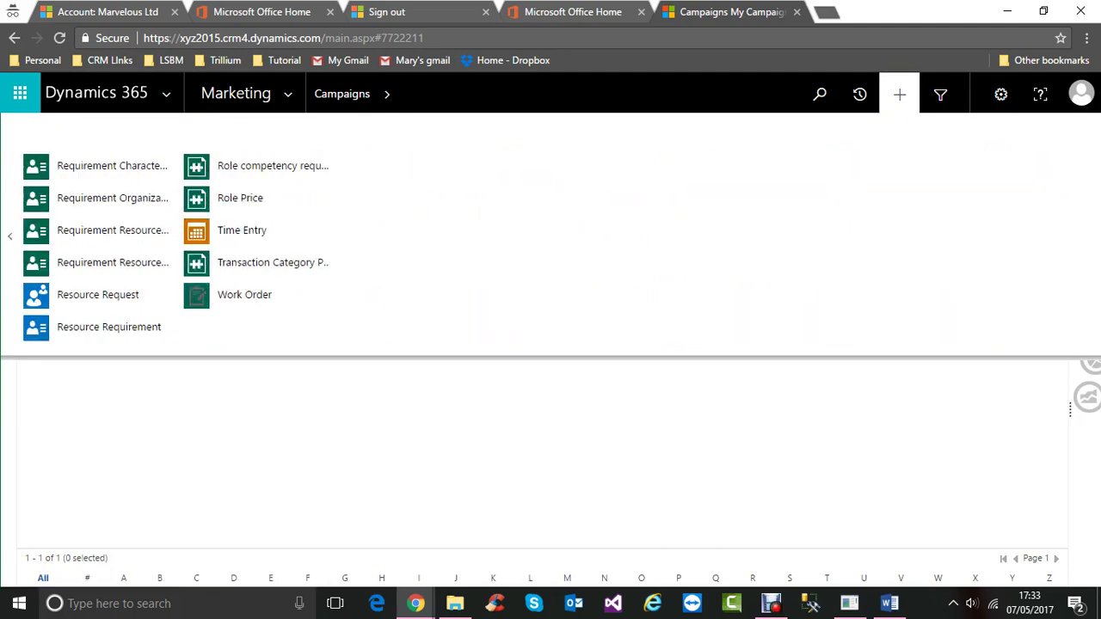
left_click(551, 448)
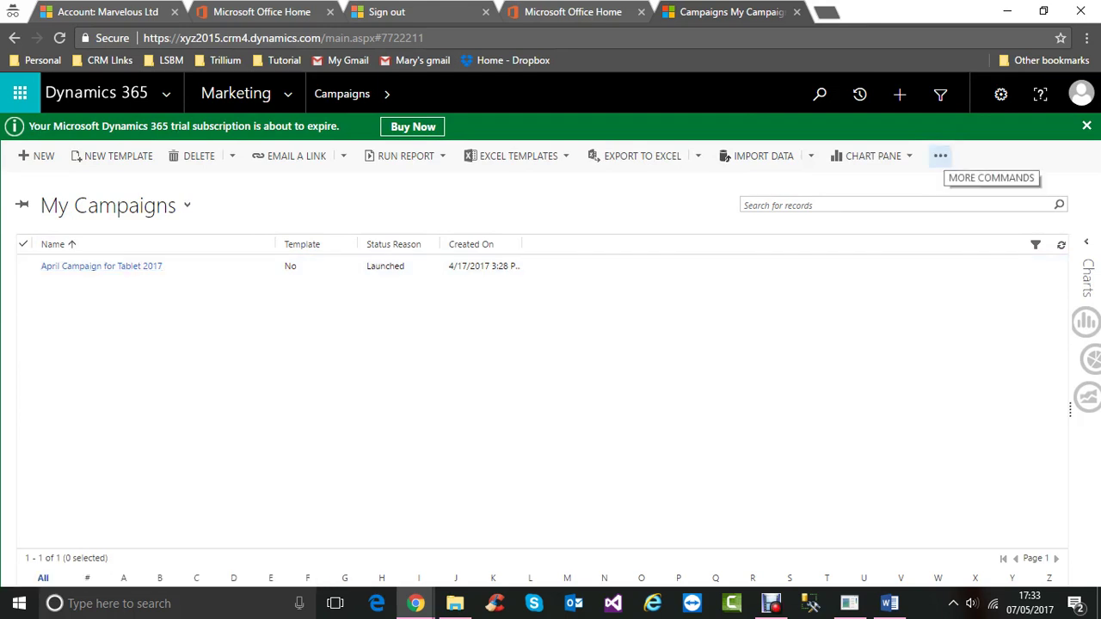
left_click(940, 156)
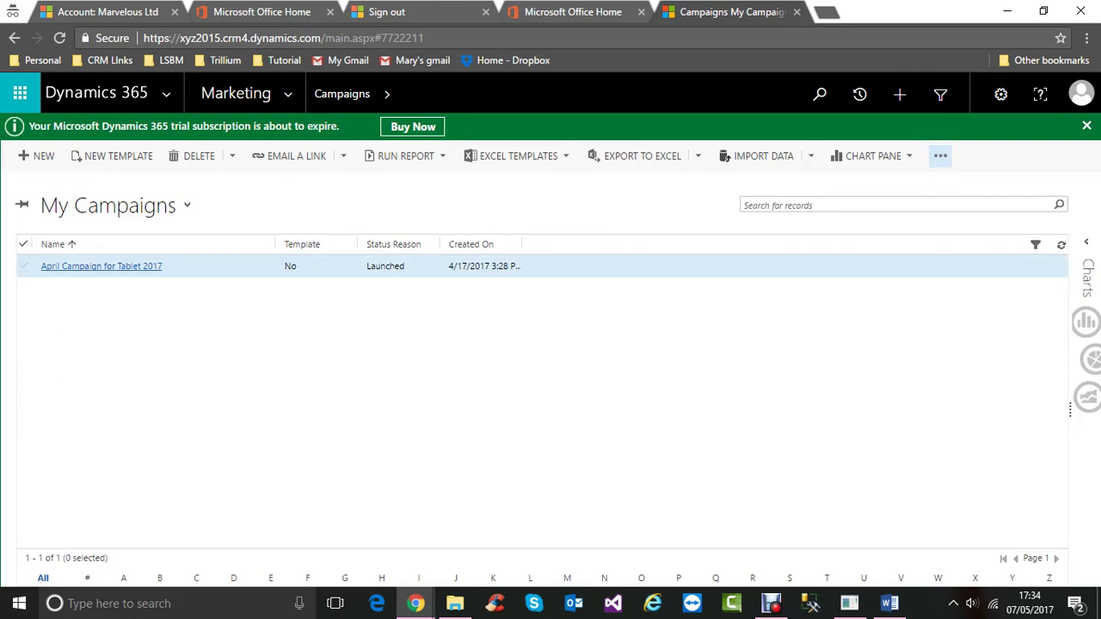
- Open the April Campaign for Tablet 2017 record and go to its Accessory Buyers marketing list
left_click(102, 265)
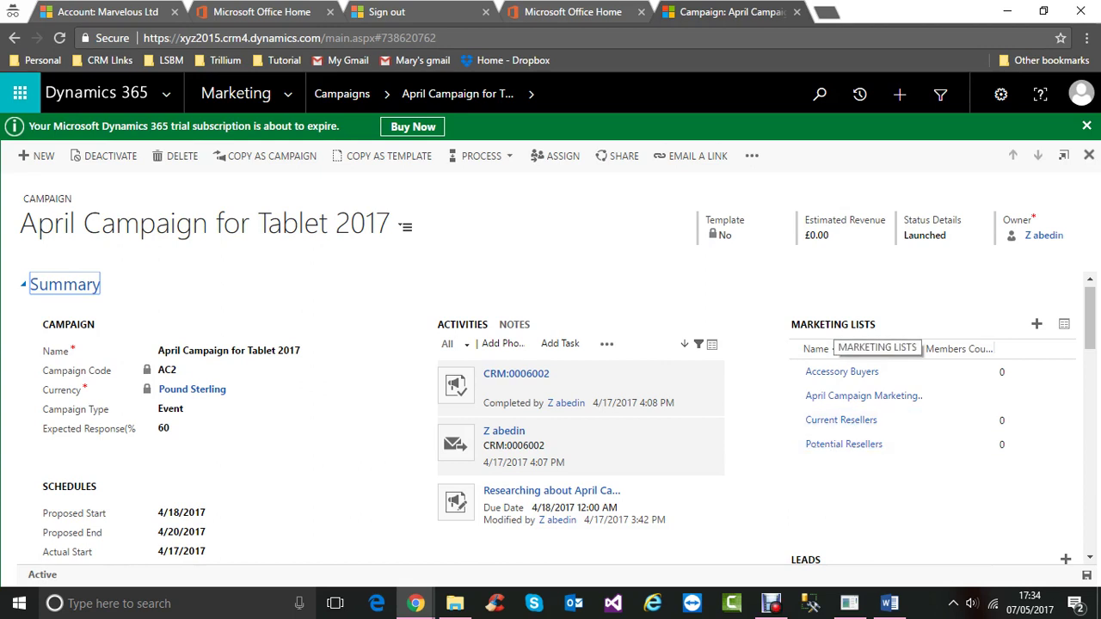
left_click(842, 372)
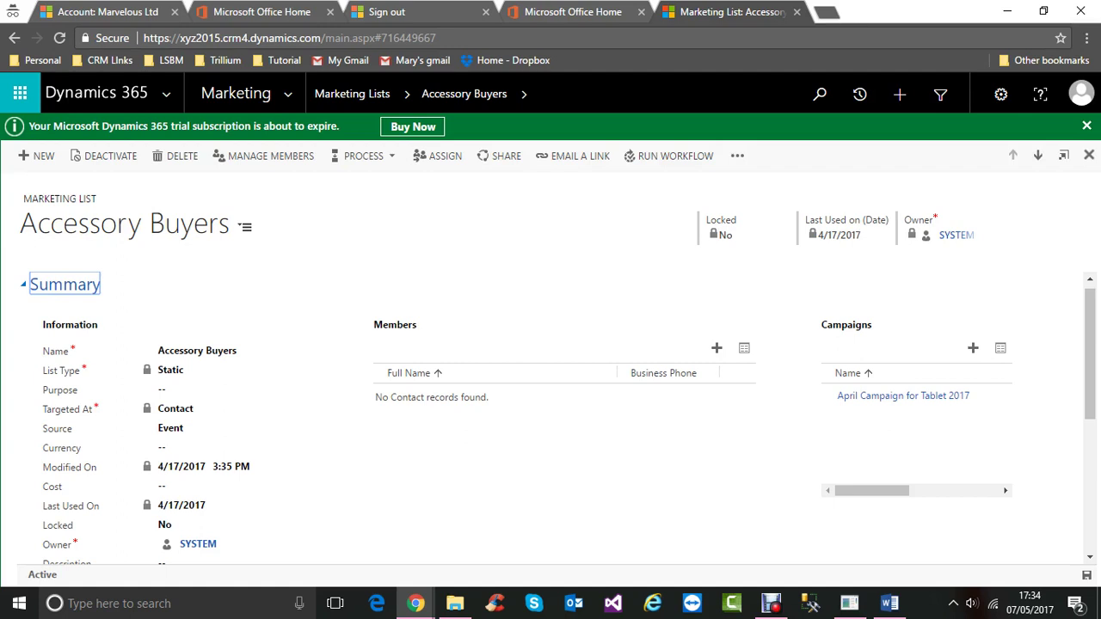
- Start a new quick campaign from the marketing list's Quick Campaigns section, then cancel the wizard
scroll(551, 418, "down", 2)
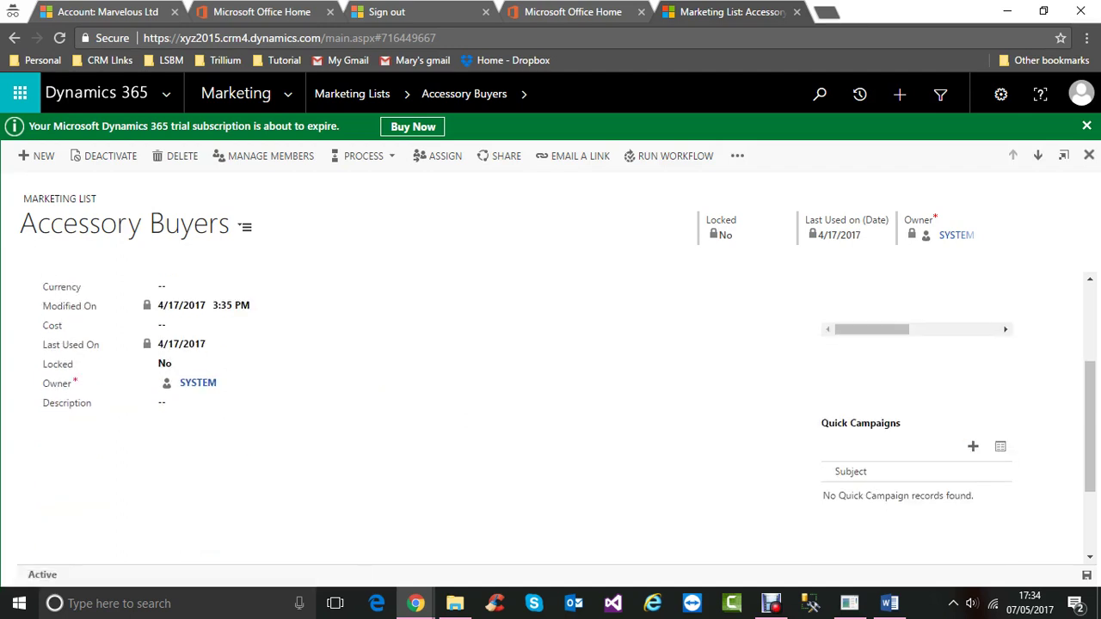
left_click(973, 446)
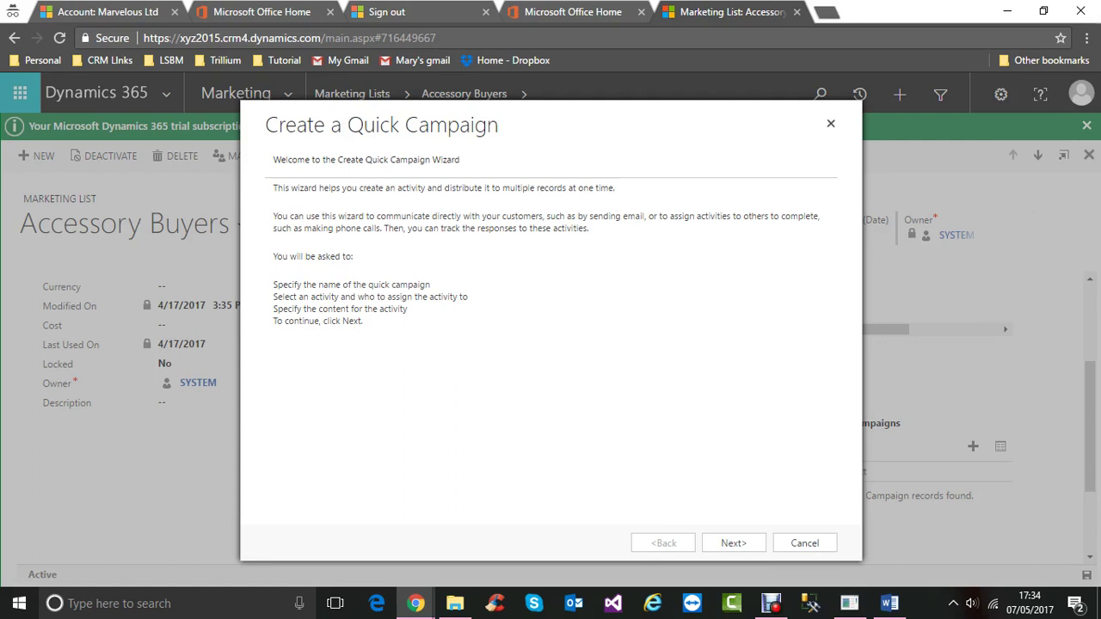
left_click(805, 543)
left_click(616, 131)
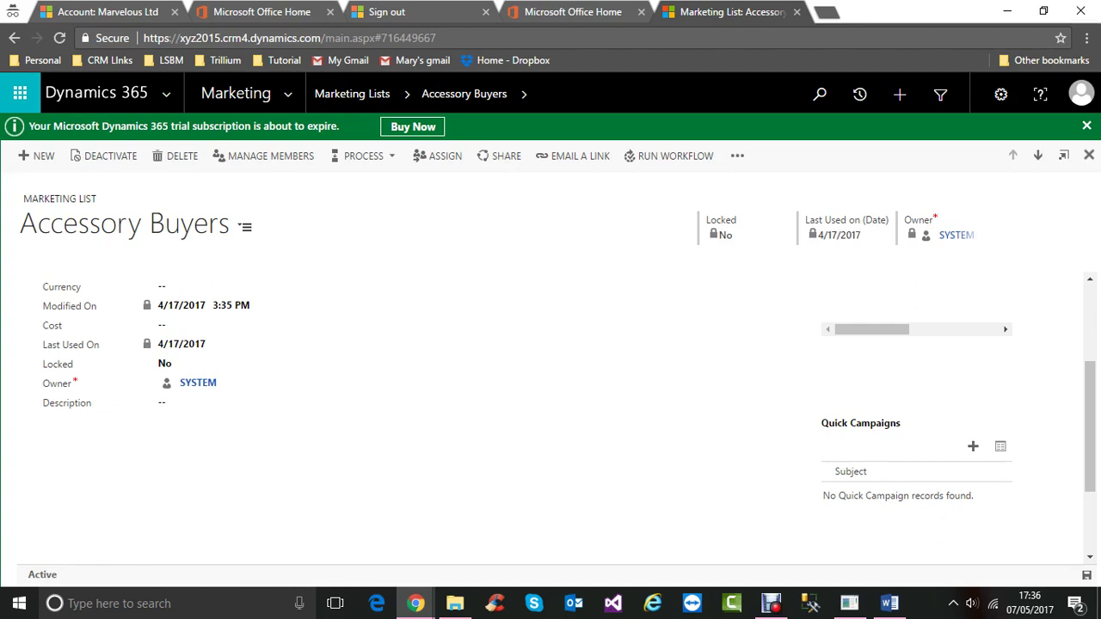
left_click(771, 604)
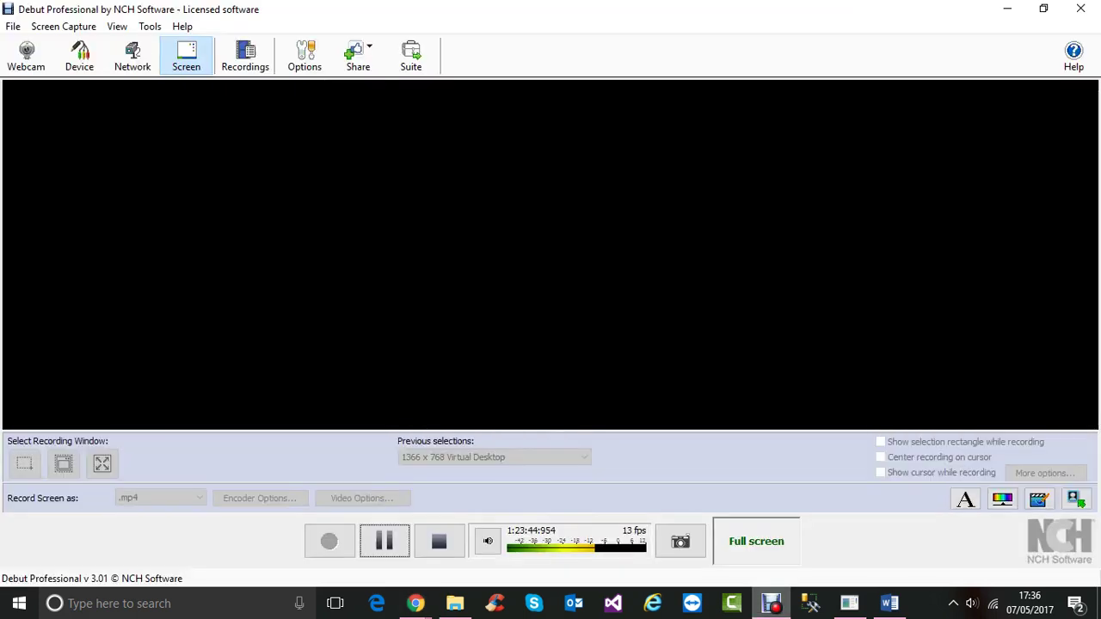